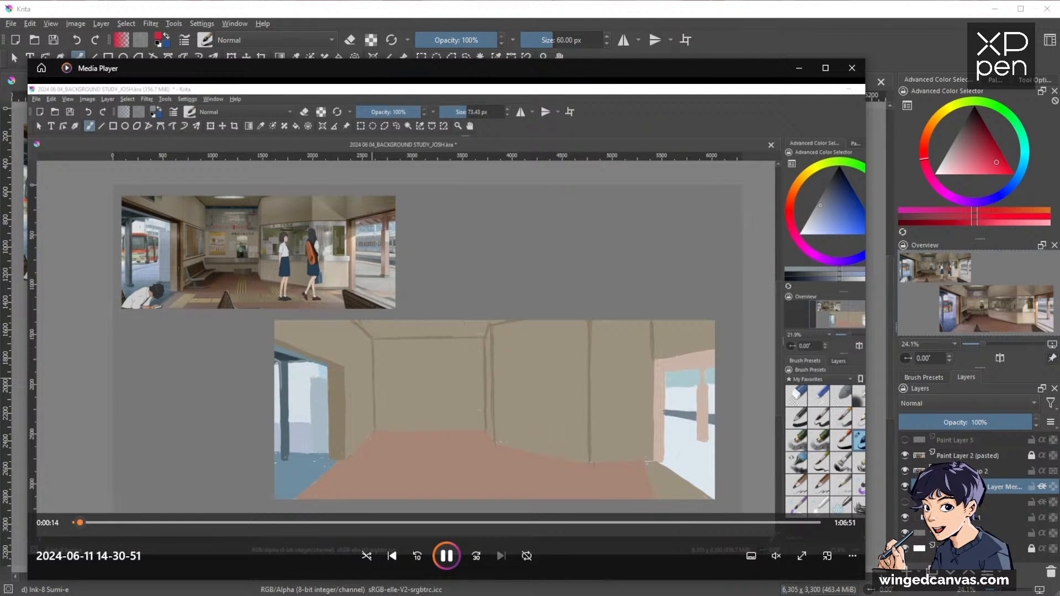
Step: Skim the painting process recording to the rough colour block-in at about 1:03:07, pause it and minimize the player
mouse_move(107, 522)
mouse_down()
mouse_move(688, 529)
mouse_move(735, 542)
mouse_up()
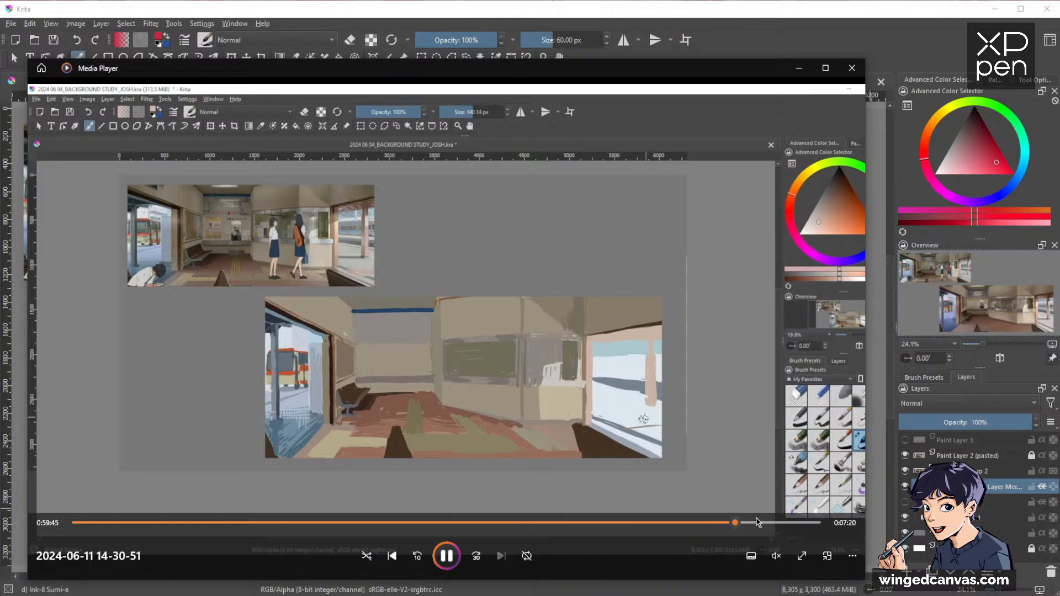
click(795, 523)
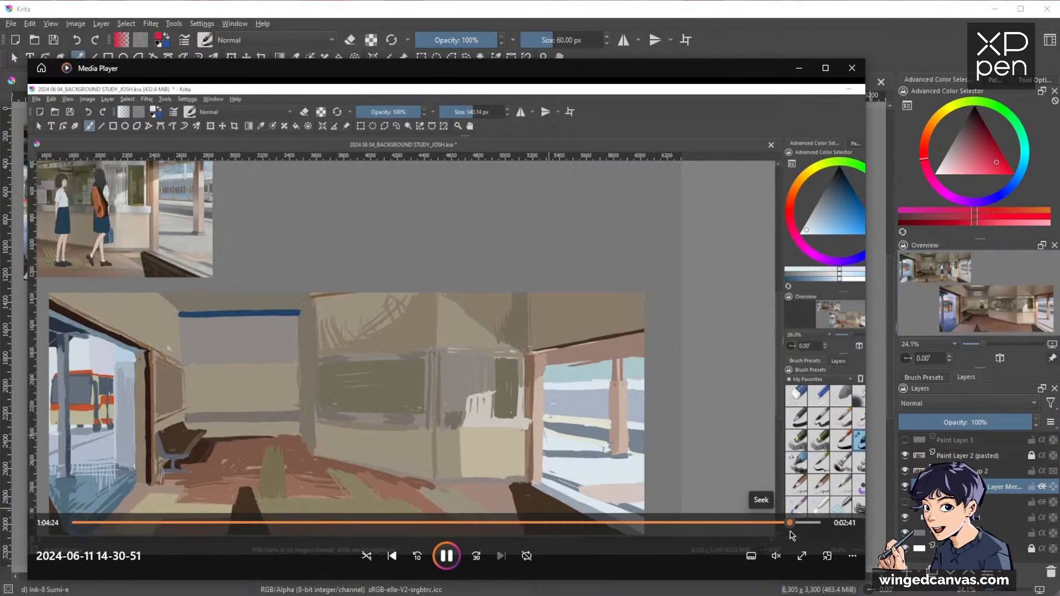
click(771, 522)
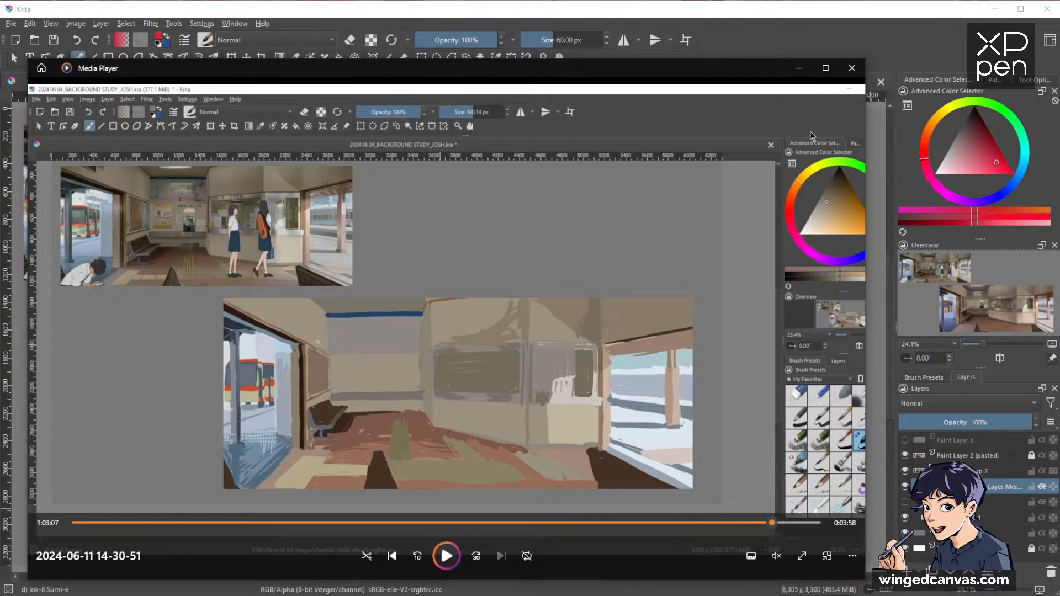
click(799, 68)
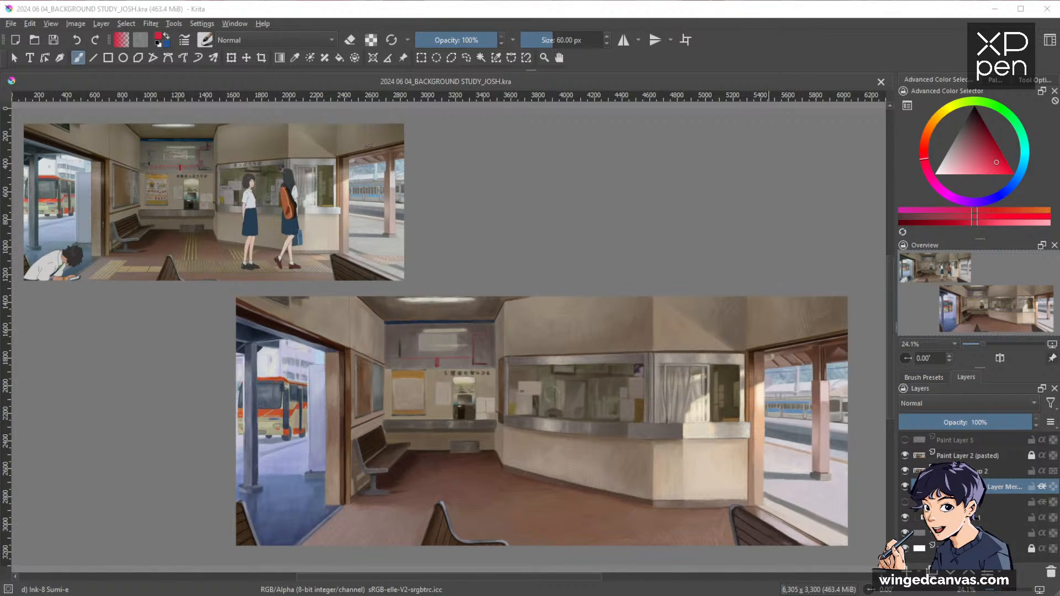
Step: Switch to the browser with the "vhs scotch box" image results and preview the Scotch E 180 wallpaper from Reddit
drag(0, 166, 560, 48)
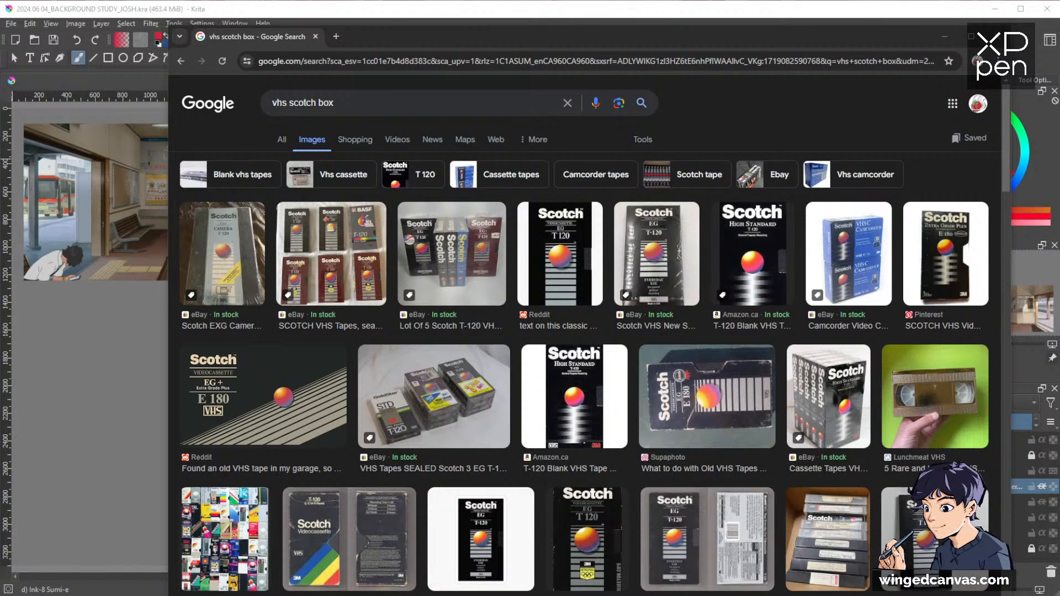
click(272, 399)
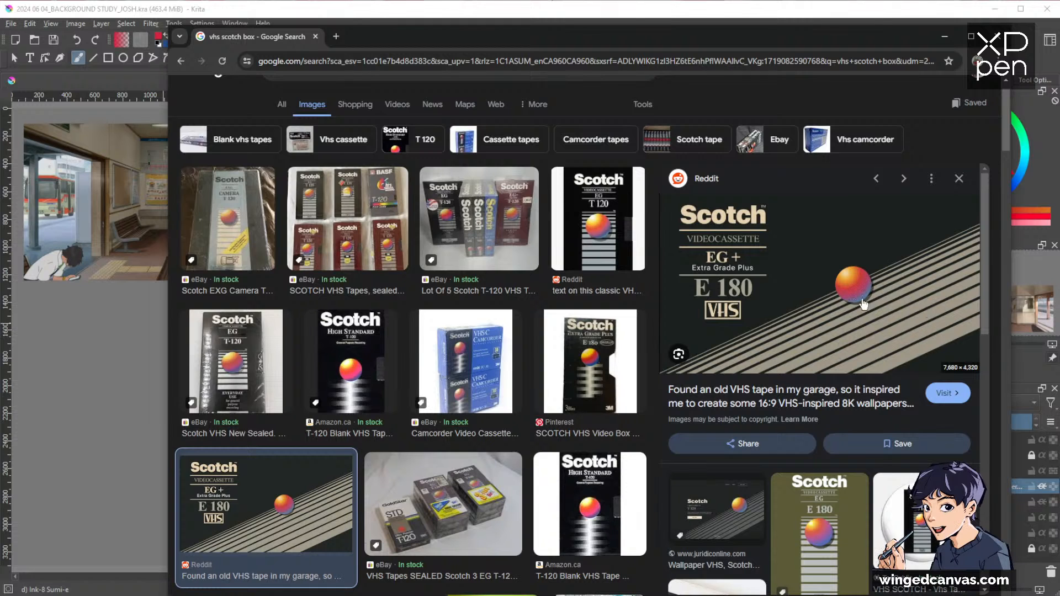
click(959, 178)
Step: Browse the "vhs scotch box" image results for tape packaging designs and return to the first row
scroll(654, 309, down, 3)
scroll(654, 311, down, 3)
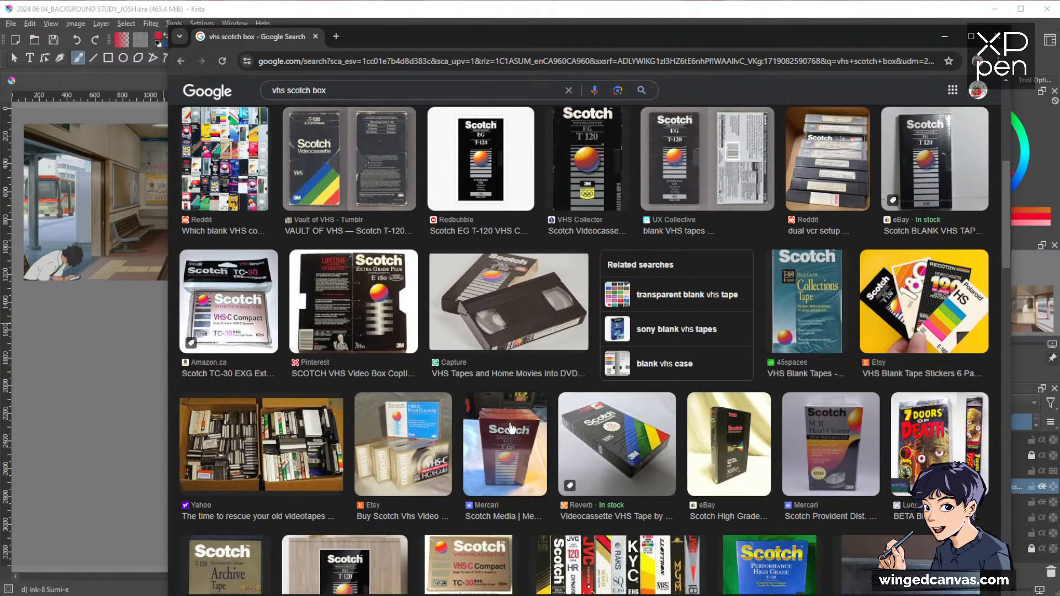
scroll(511, 427, down, 3)
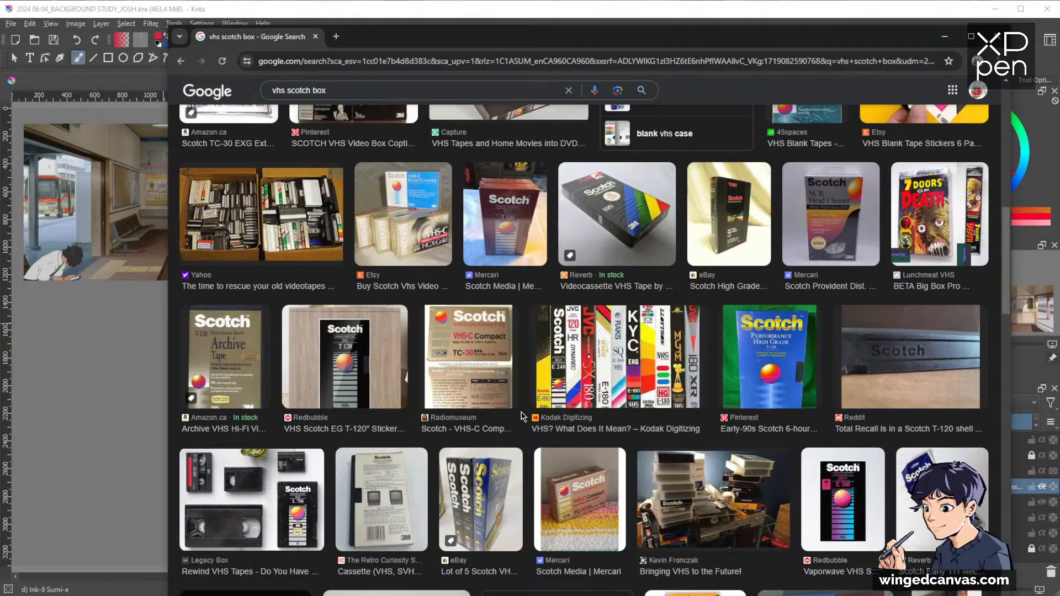
scroll(522, 417, down, 3)
scroll(524, 417, down, 3)
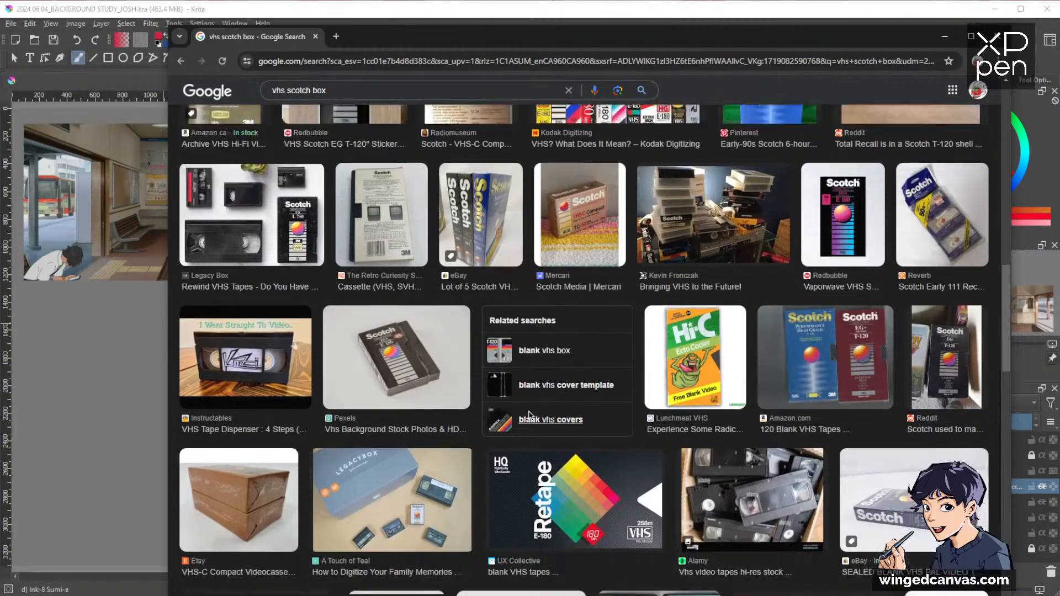
scroll(532, 413, up, 3)
scroll(532, 414, up, 10)
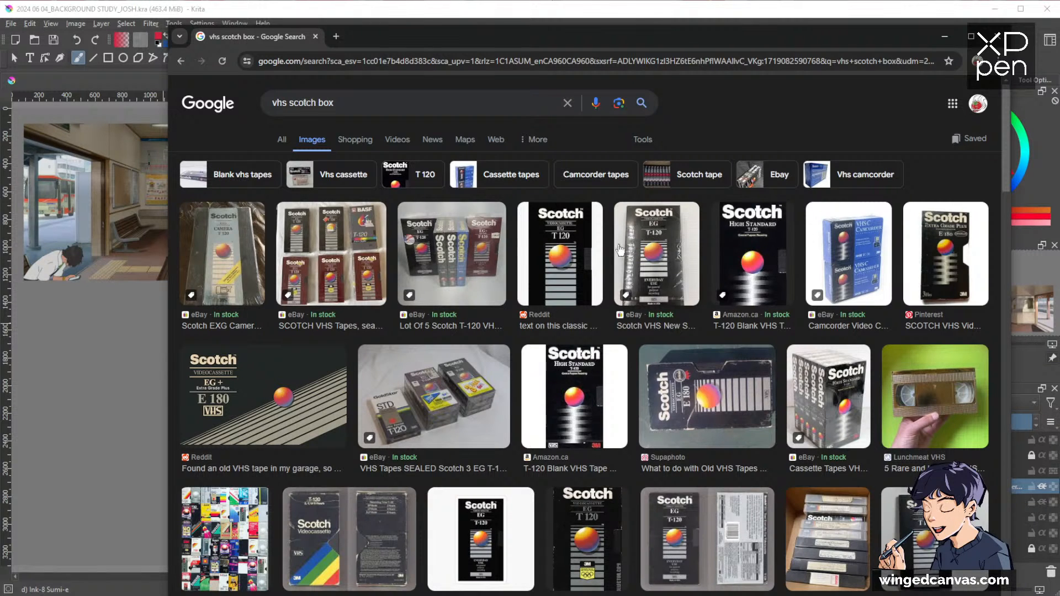
Step: View the all-results listing for "vhs scotch box" and minimize the browser to return to the painting in Krita
click(281, 140)
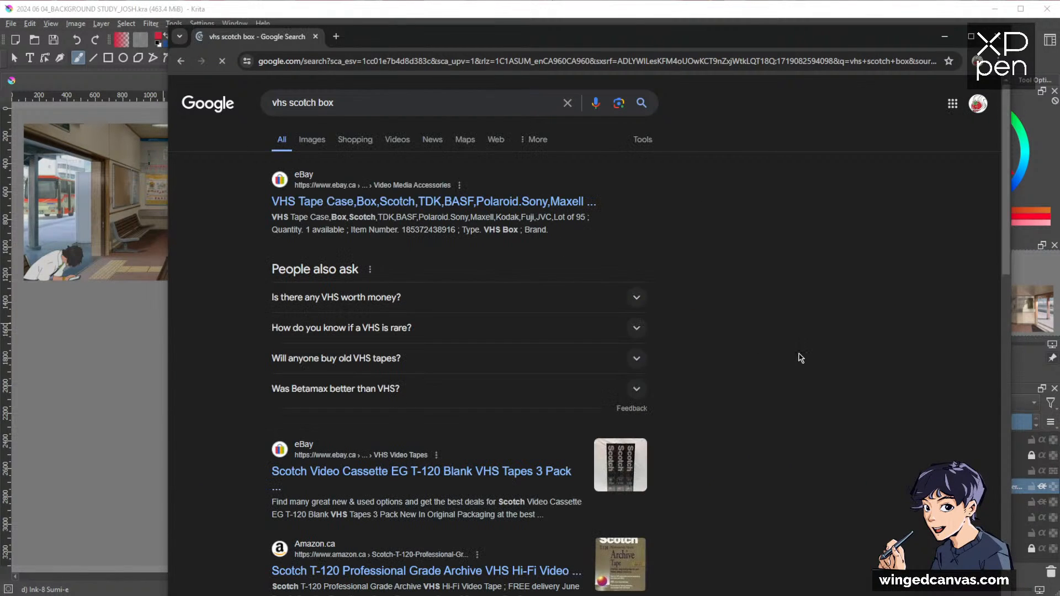
scroll(546, 313, down, 3)
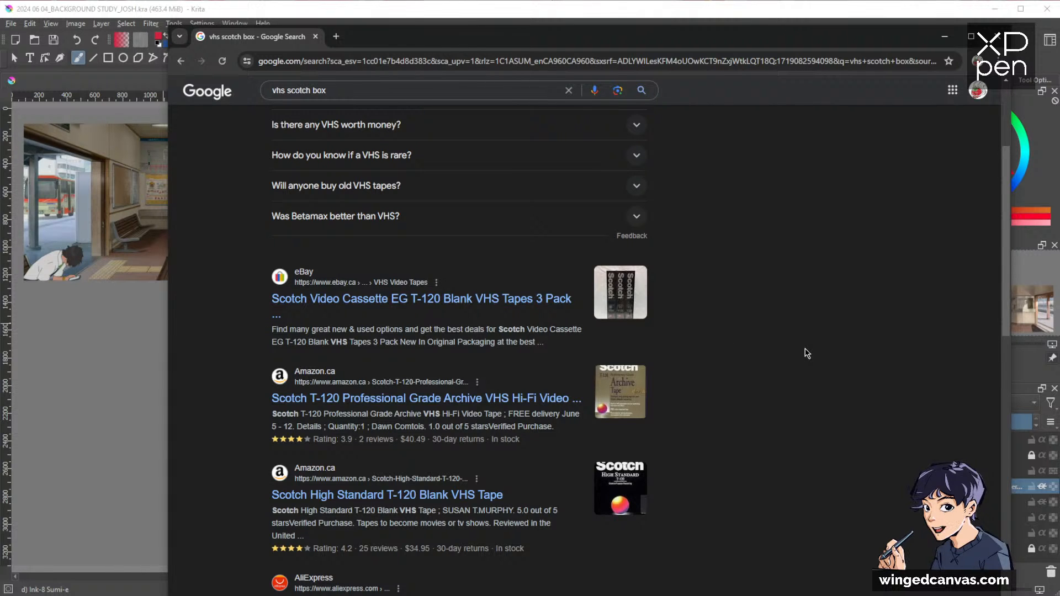
scroll(790, 367, up, 3)
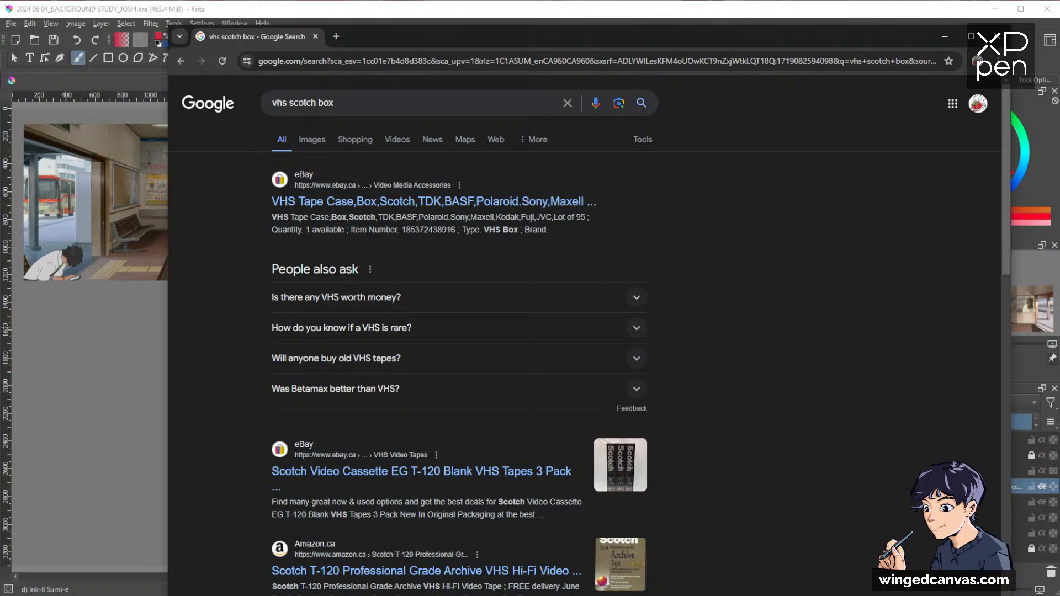
click(945, 37)
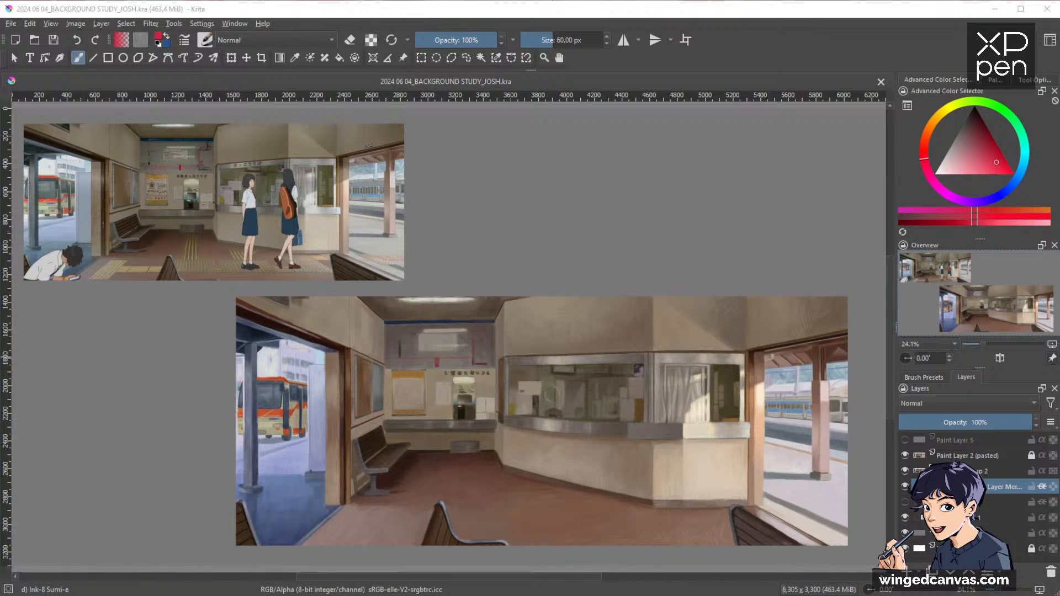
Step: Bring back the paused painting recording in Media Player, reposition its window and close it
key(alt+Tab)
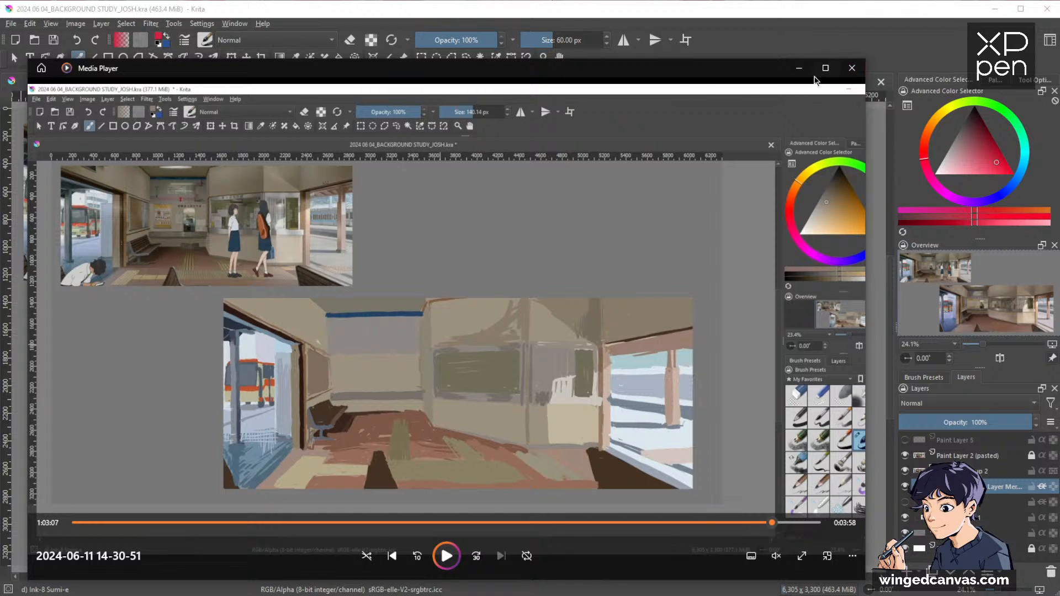
drag(676, 71, 725, 74)
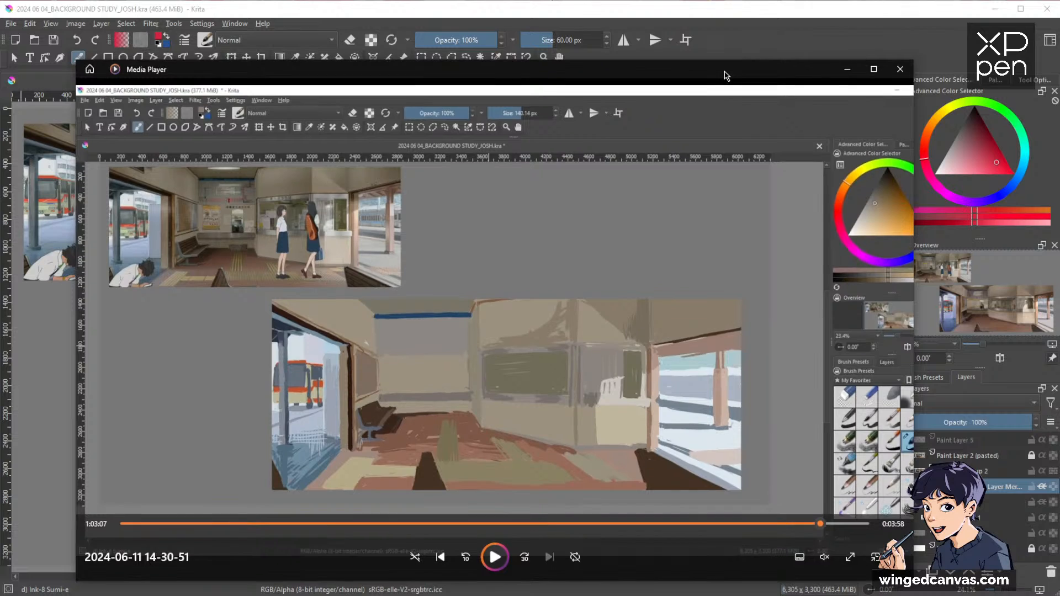
drag(726, 73, 786, 58)
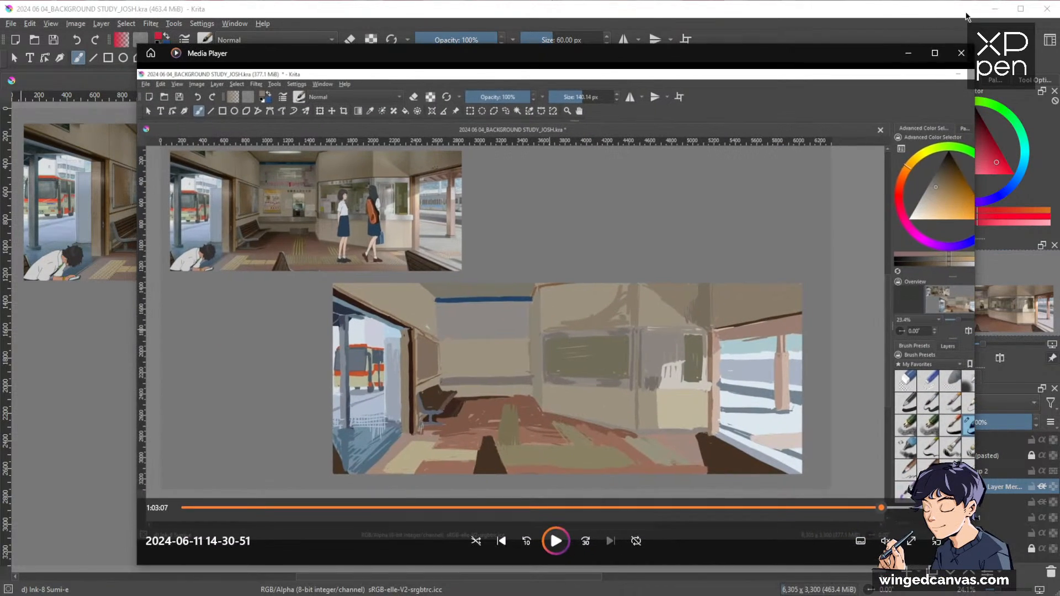
click(961, 51)
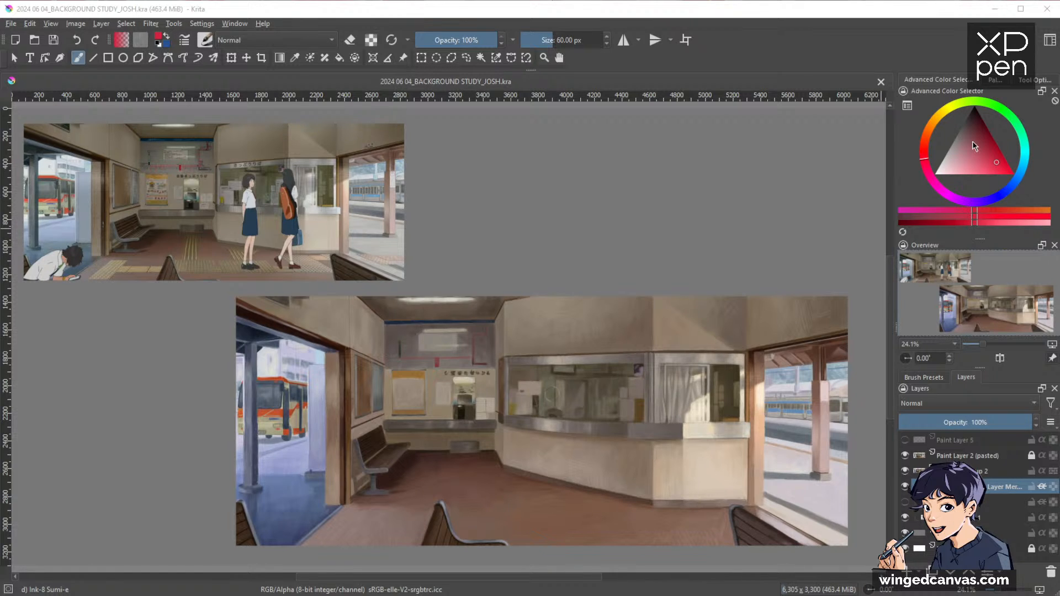
Step: Alternate the brush hue between orange-red and its opposite cyan, and sweep it across the neighbouring blue and teal hues
click(920, 146)
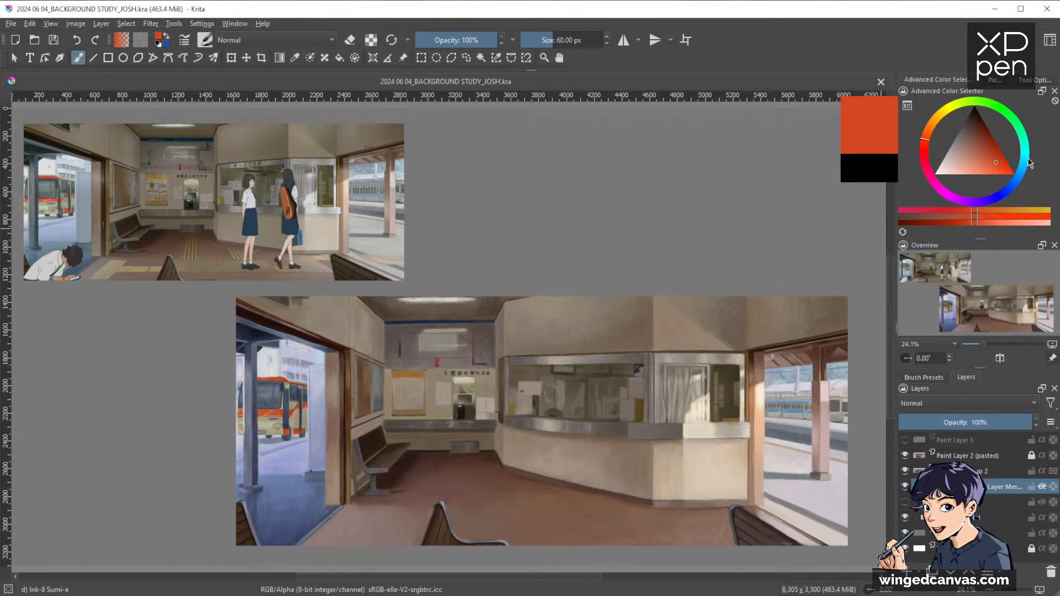
click(1029, 162)
click(923, 156)
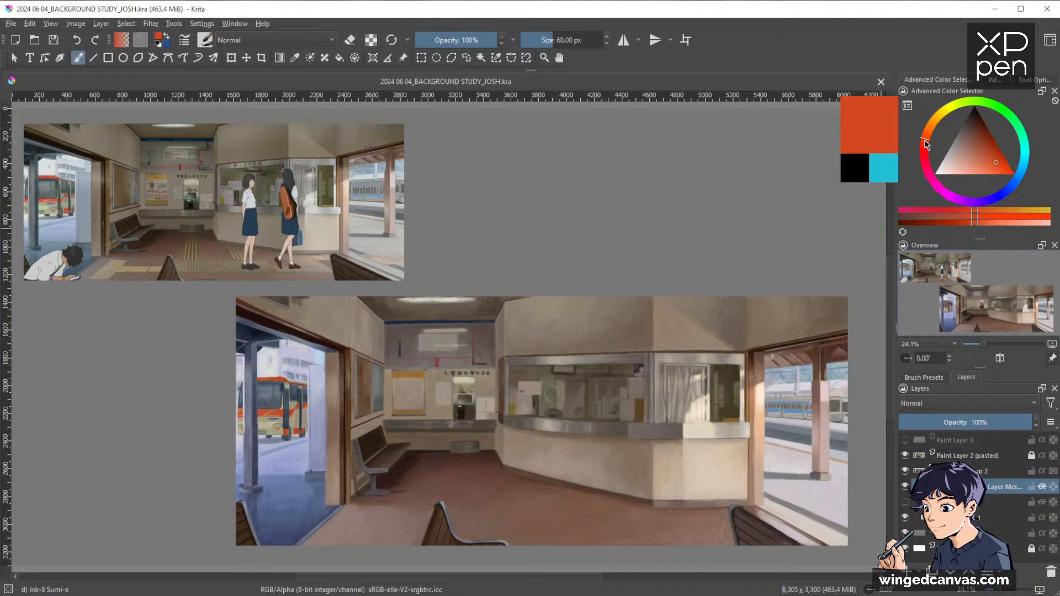
click(1028, 163)
click(1028, 145)
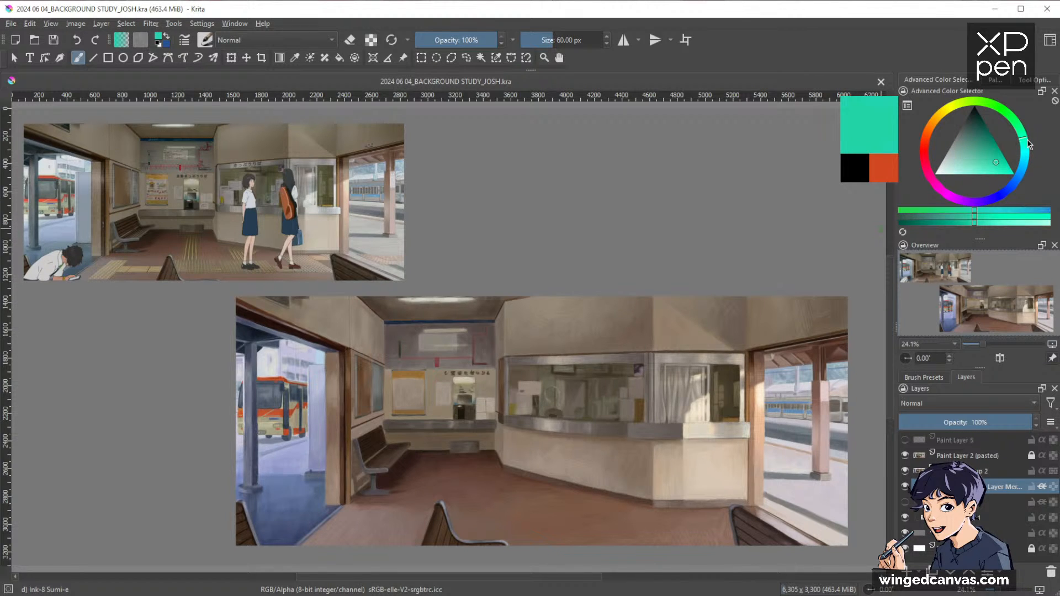
click(1022, 186)
drag(1022, 186, 1026, 147)
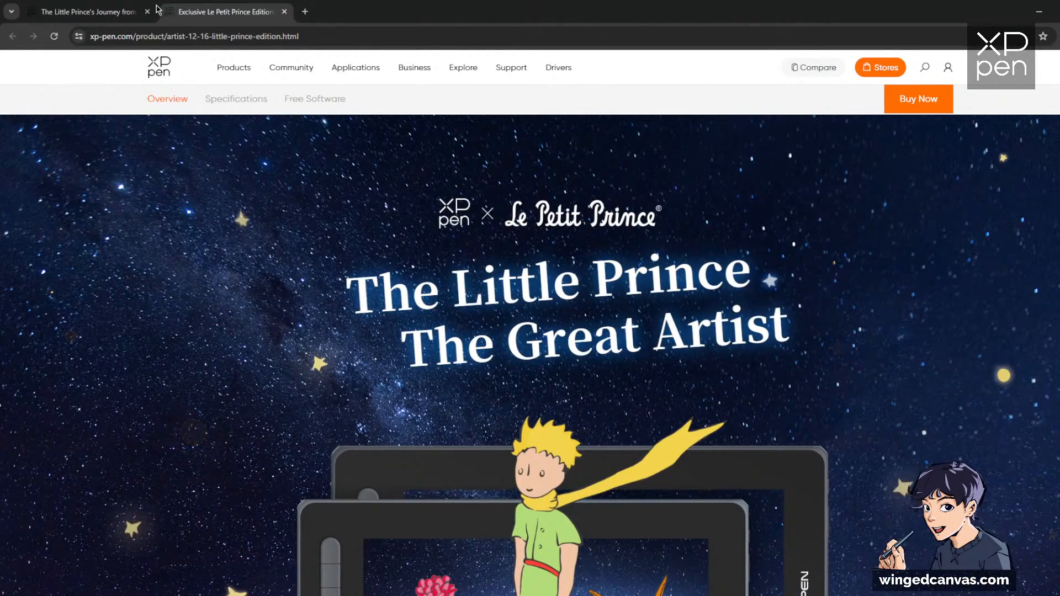
Step: Switch to the Little Prince drawing contest page and examine its dates, theme description and award prizes
click(156, 10)
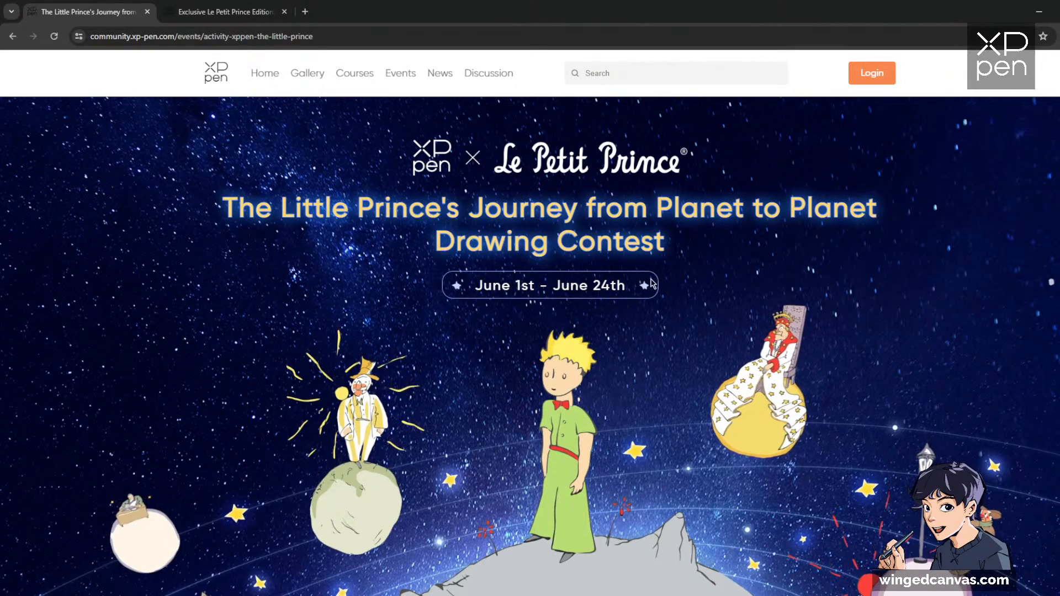
scroll(651, 284, down, 4)
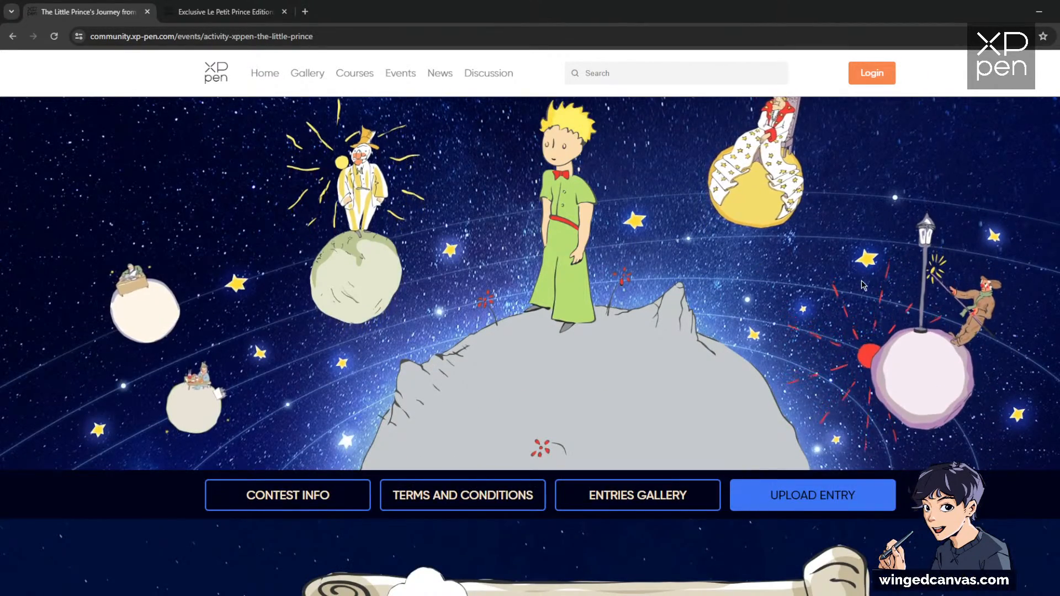
scroll(864, 285, up, 4)
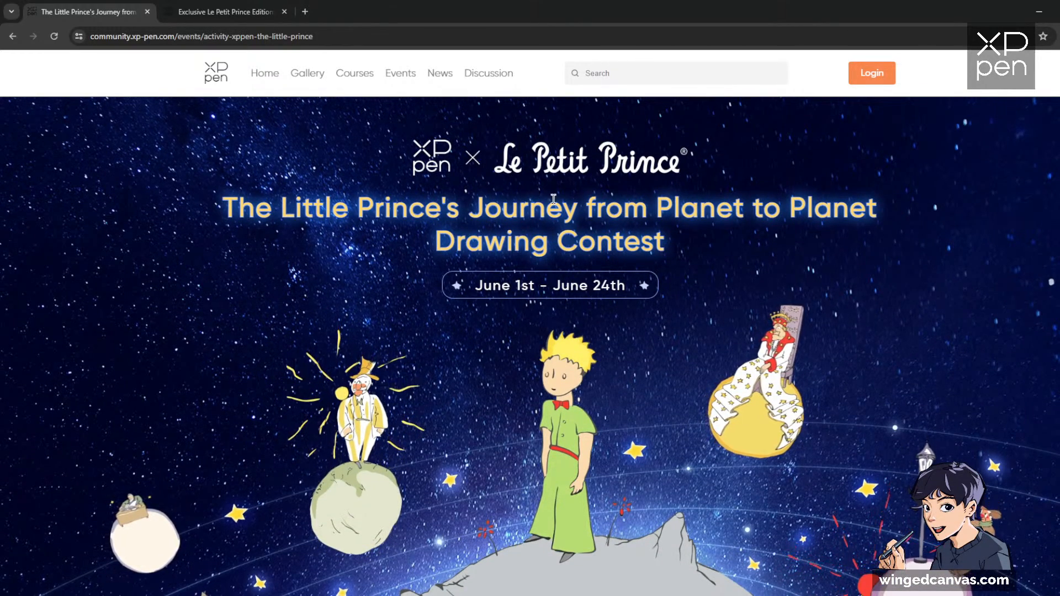
scroll(553, 199, down, 2)
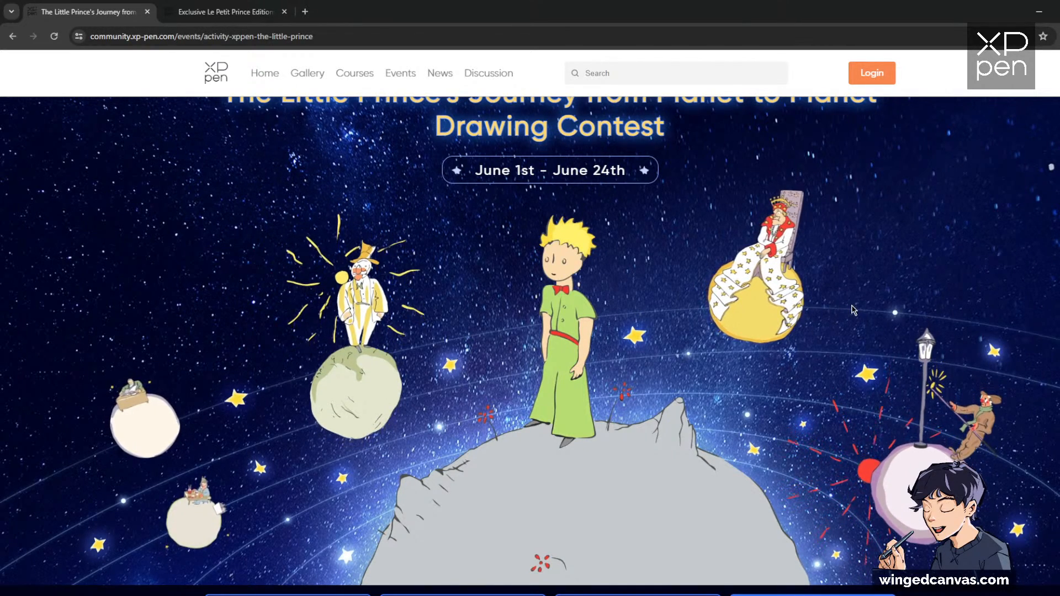
scroll(839, 298, down, 4)
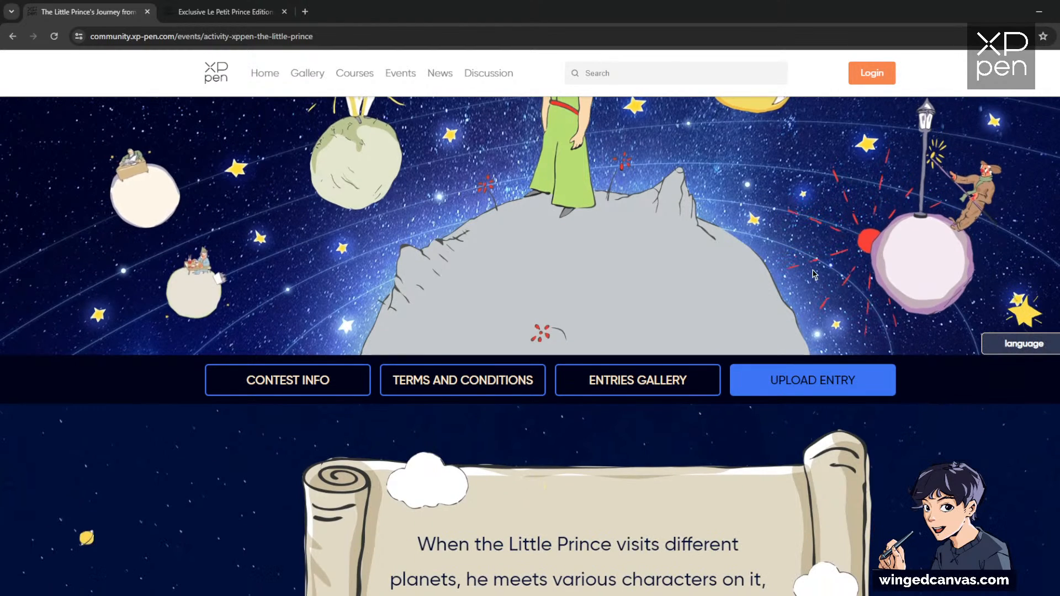
scroll(813, 273, down, 3)
scroll(839, 286, down, 3)
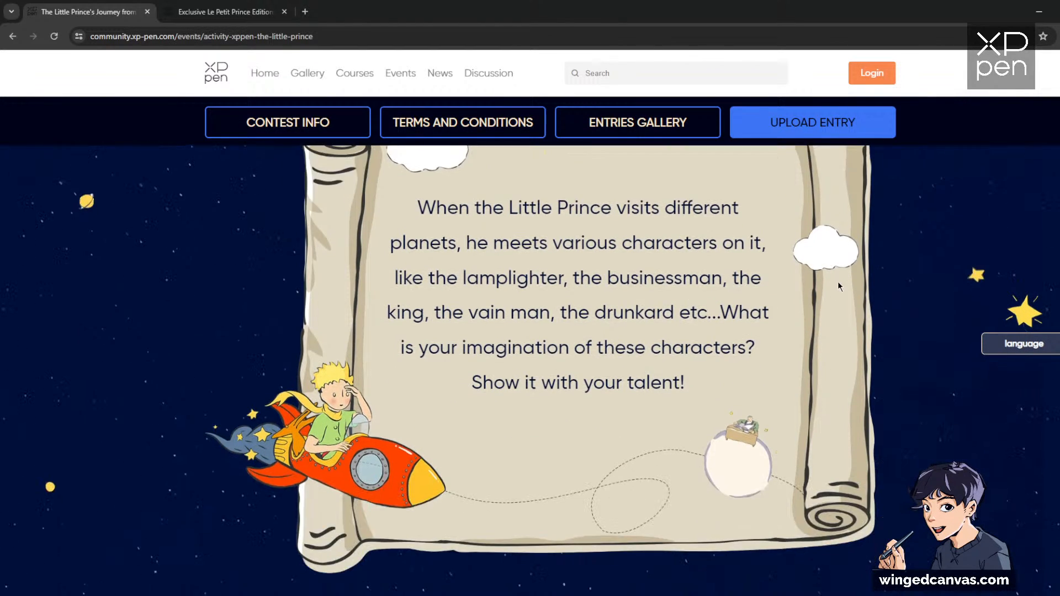
scroll(838, 285, down, 15)
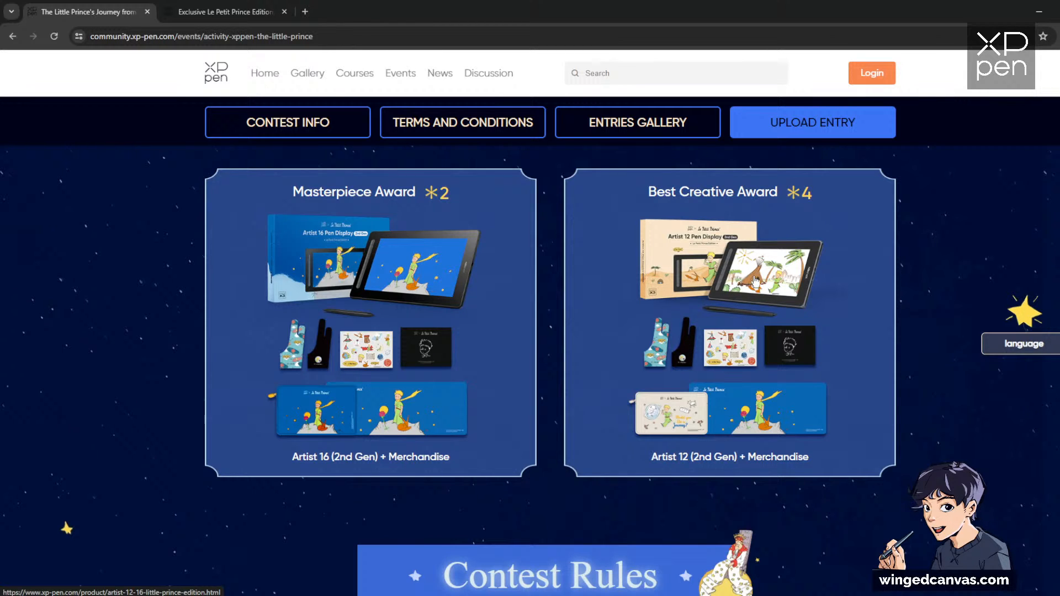
Step: Open the Le Petit Prince Edition product page and examine the Artist 12 and Artist 16 pen displays
click(258, 15)
click(123, 13)
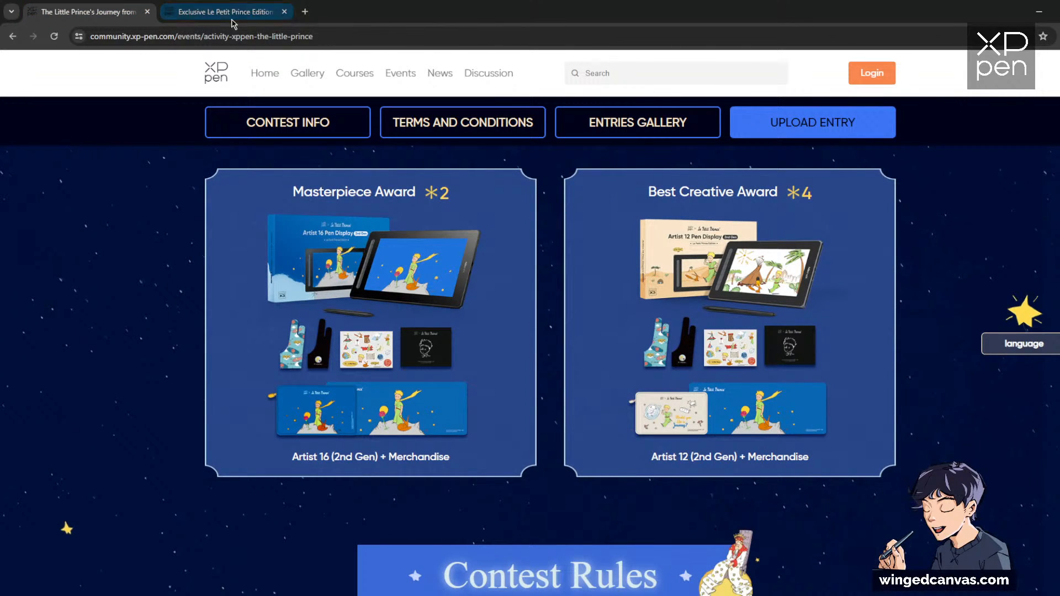
click(260, 13)
scroll(464, 398, down, 10)
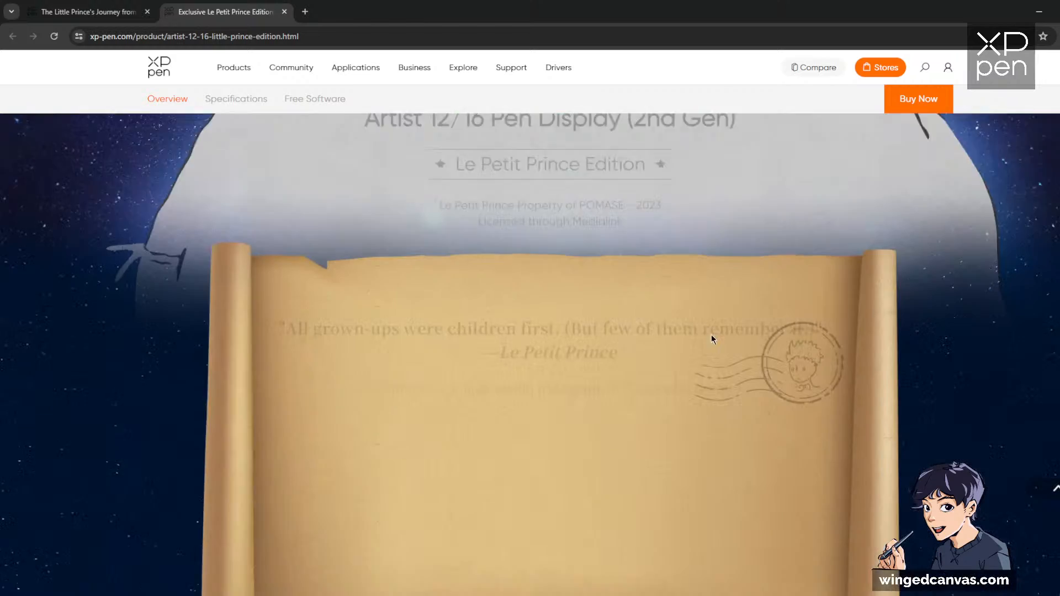
scroll(744, 358, down, 15)
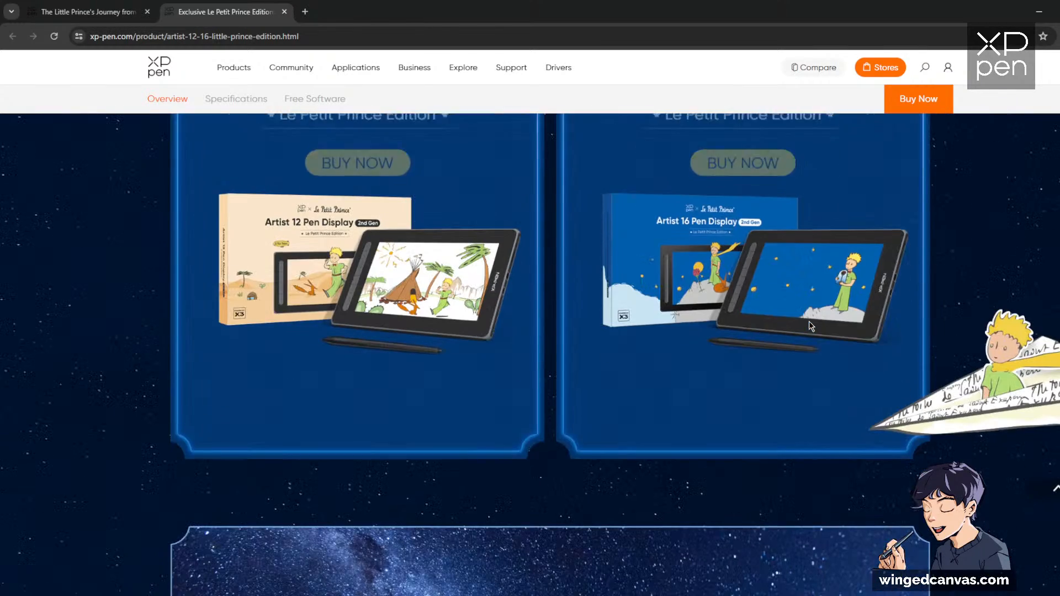
scroll(771, 295, up, 2)
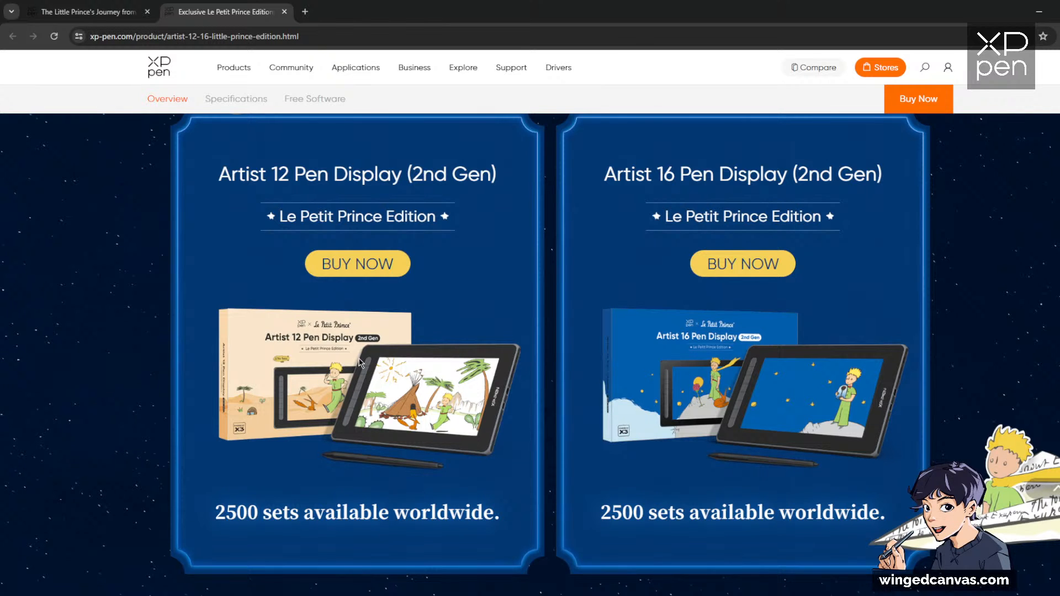
Step: Examine the co-branded accessories included in the Le Petit Prince Edition package
scroll(662, 350, down, 10)
scroll(667, 348, down, 4)
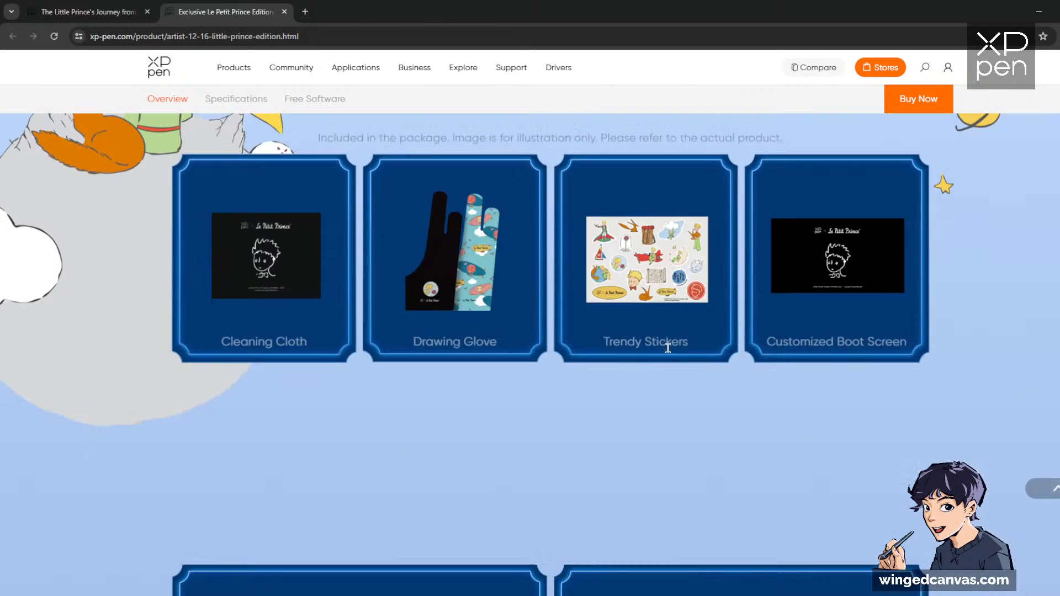
scroll(549, 306, up, 2)
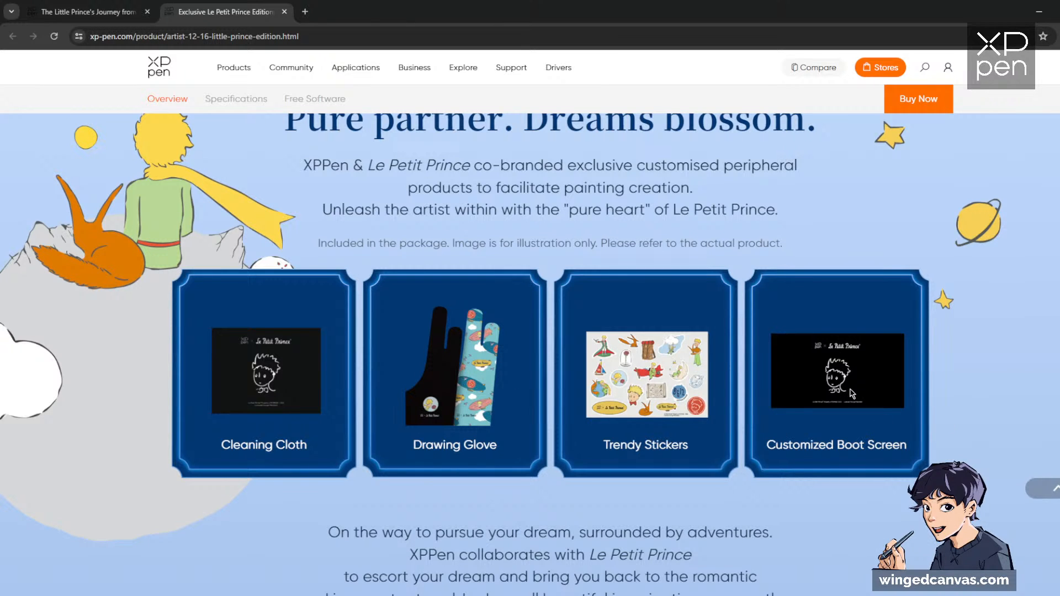
Step: Examine the dust cover, mouse pad, display specifications and X3 stylus sections of the Le Petit Prince Edition page
scroll(793, 330, down, 6)
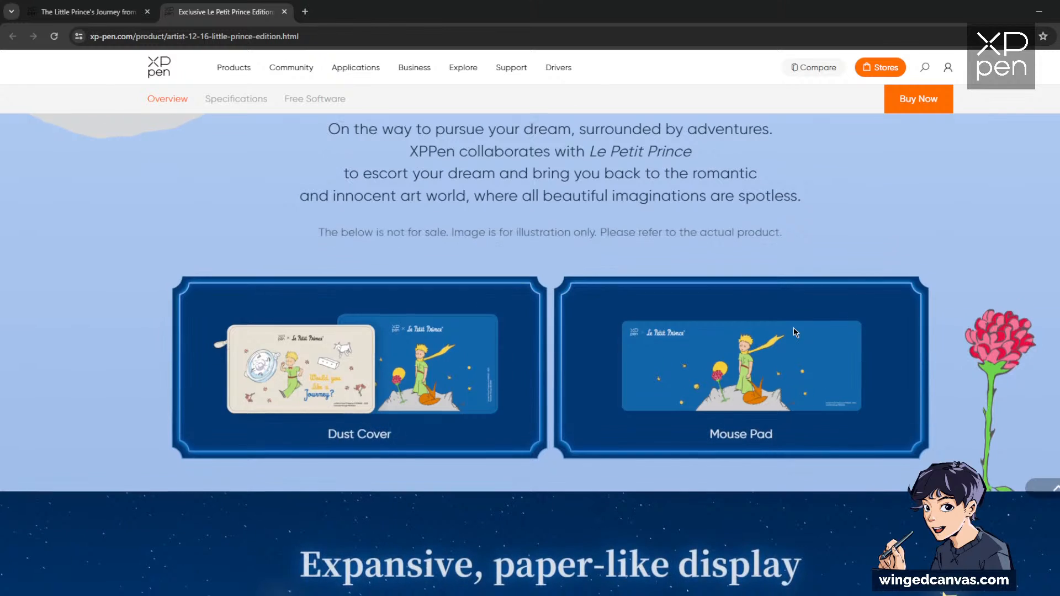
scroll(793, 327, down, 4)
scroll(718, 312, down, 5)
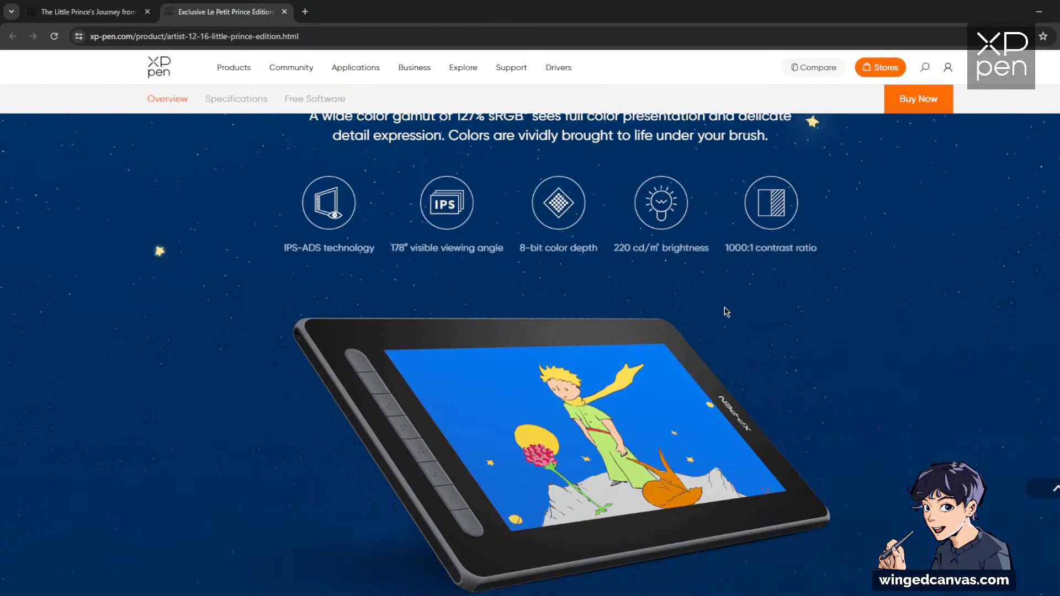
scroll(725, 312, down, 18)
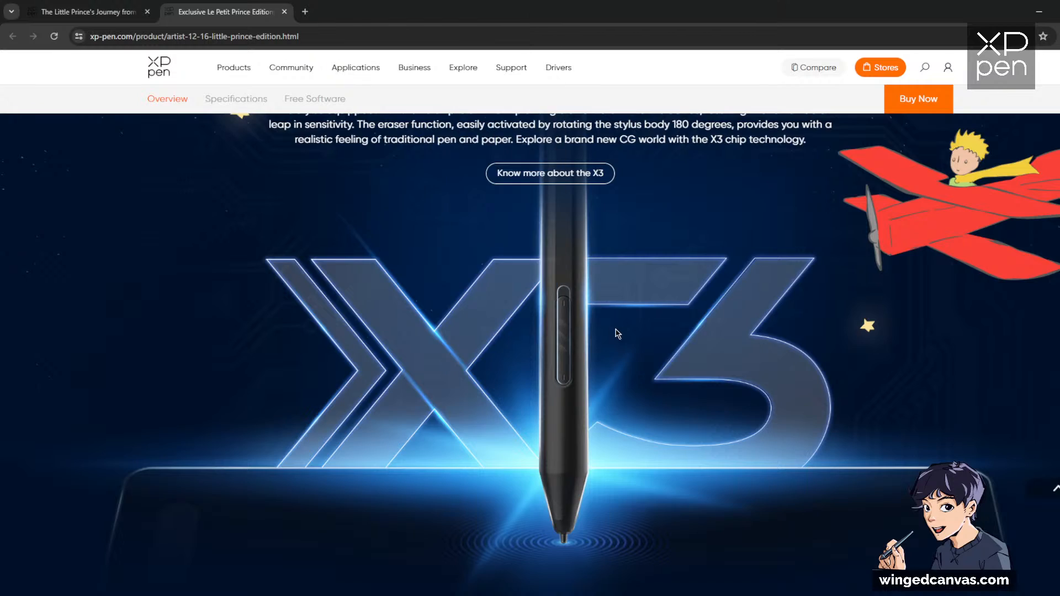
scroll(617, 332, down, 5)
Step: Switch to the Little Prince contest page and examine its judging standards and the submitted artworks in the Entries Gallery
click(88, 11)
scroll(560, 299, down, 20)
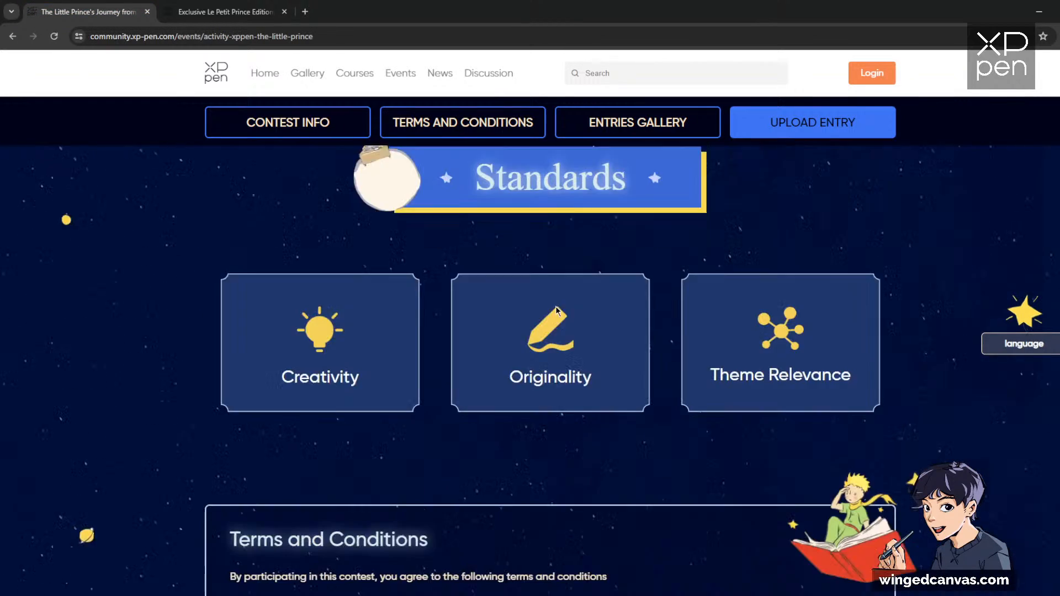
scroll(563, 298, down, 5)
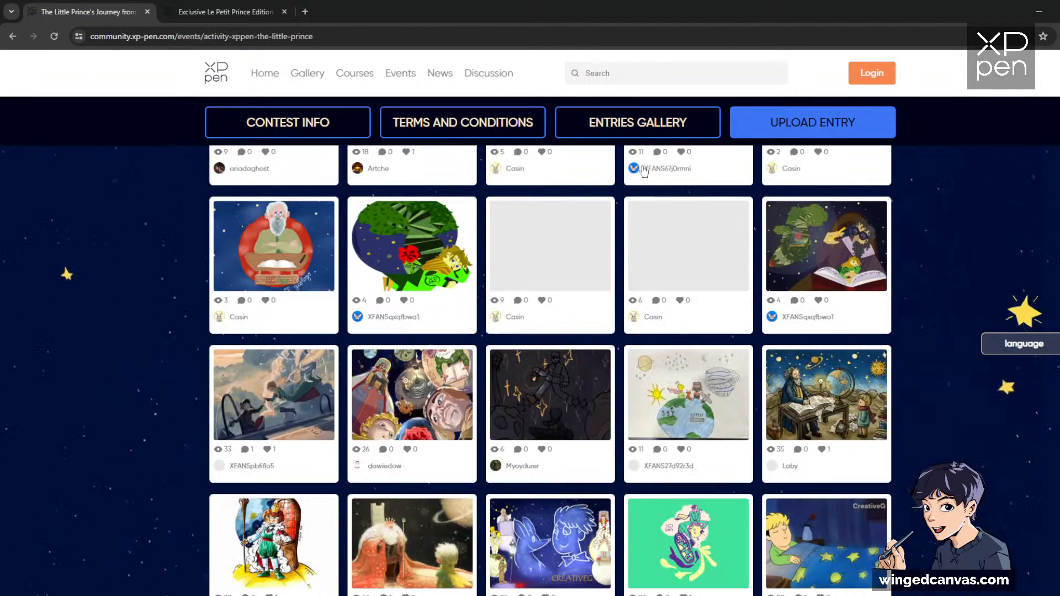
scroll(273, 238, up, 5)
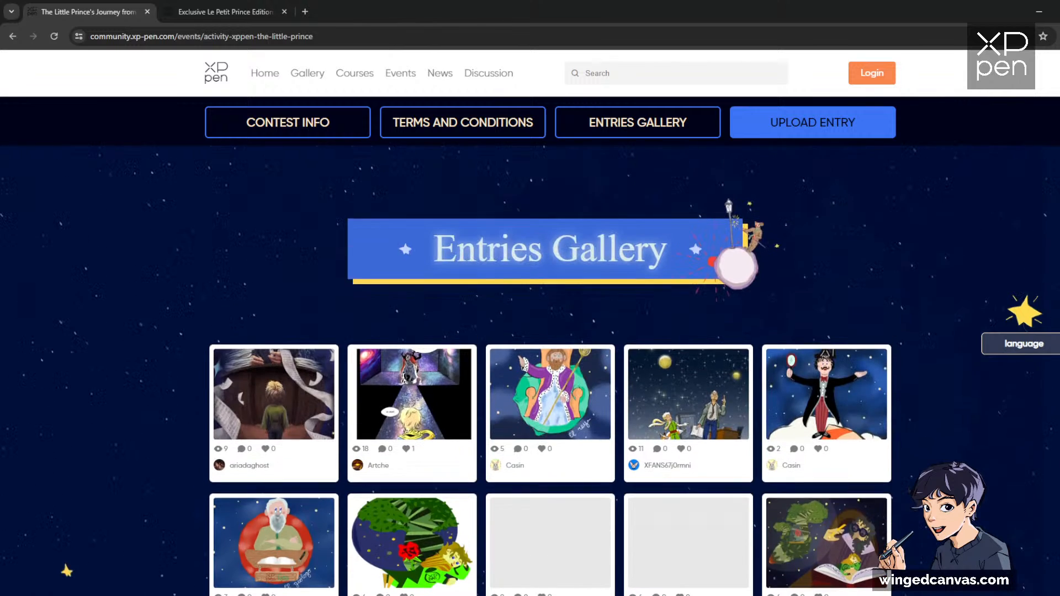
scroll(272, 238, down, 3)
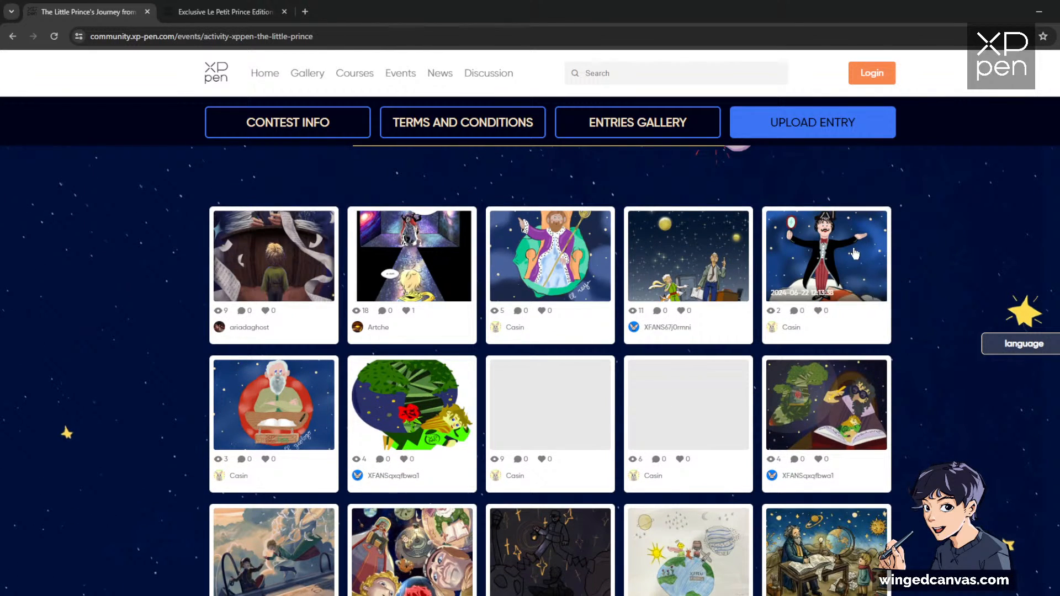
scroll(946, 267, down, 3)
scroll(946, 256, down, 3)
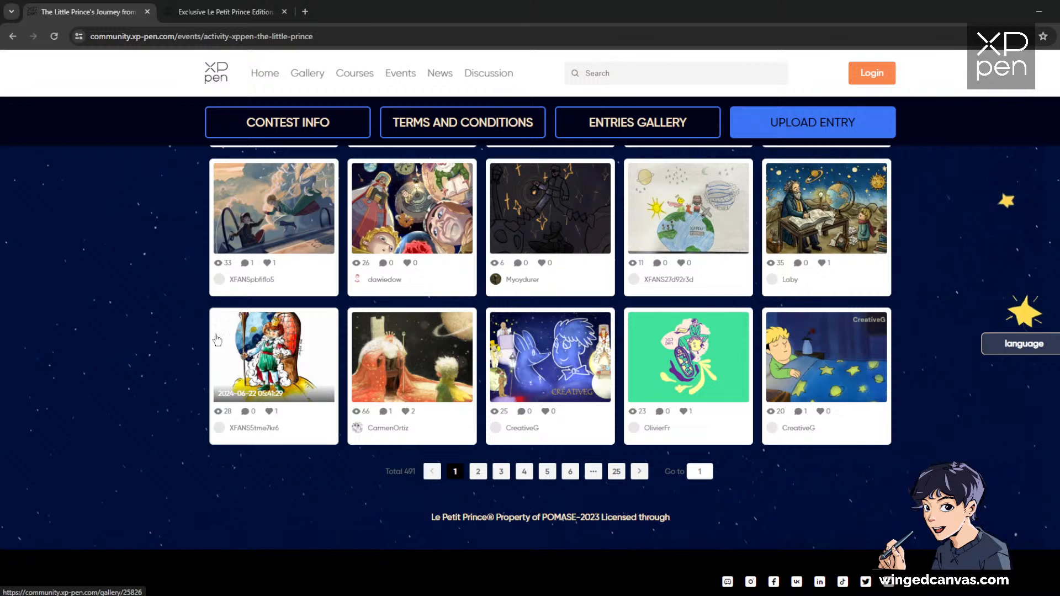
scroll(932, 315, up, 3)
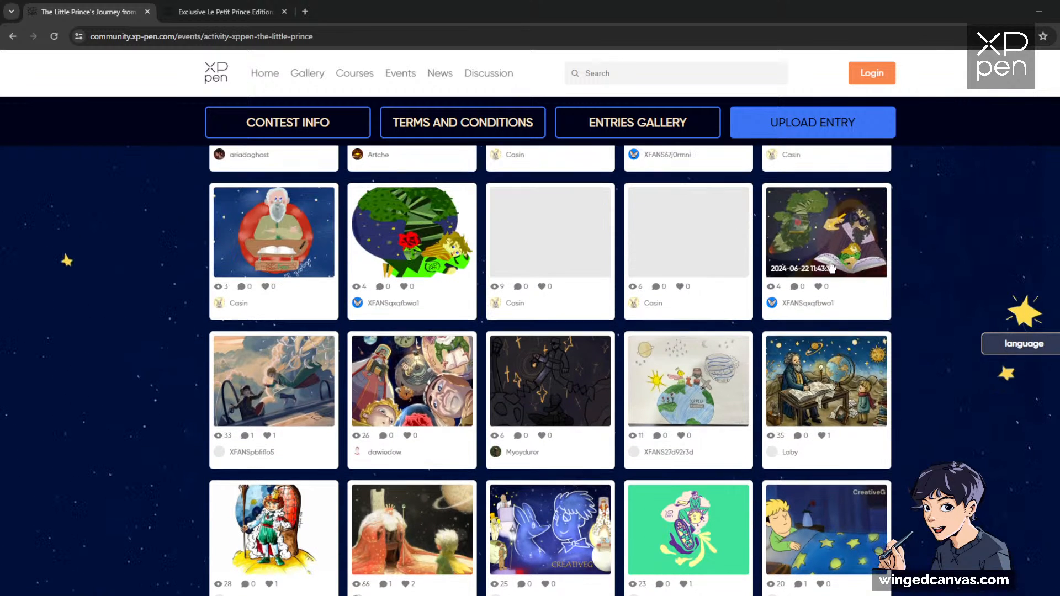
scroll(916, 241, up, 1)
scroll(945, 229, up, 2)
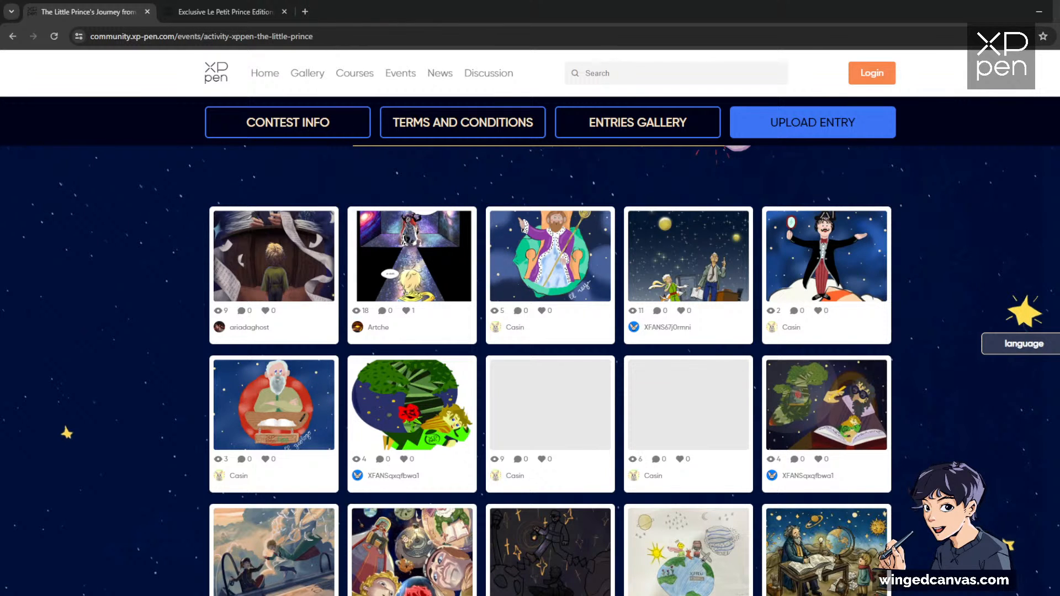
Step: Switch back to Krita and create a new custom document 17 inches wide and 11 inches high
click(1059, 12)
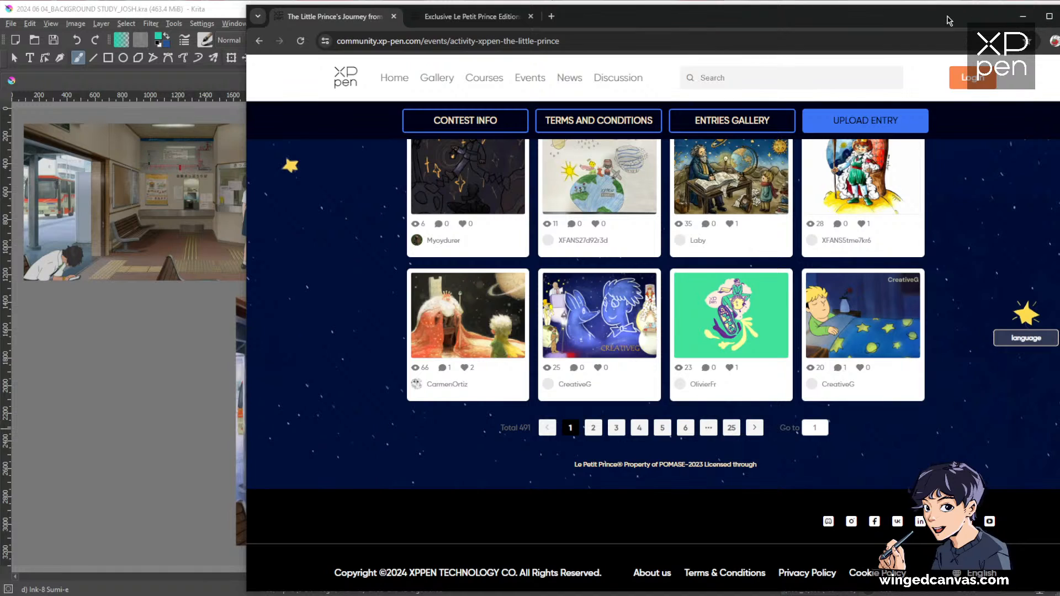
click(1022, 16)
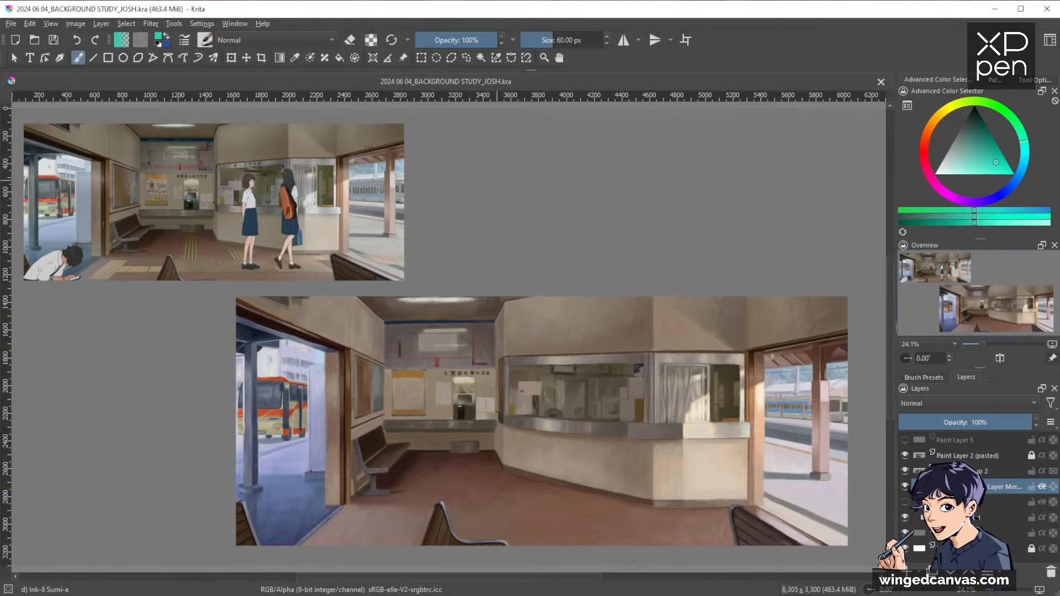
click(12, 23)
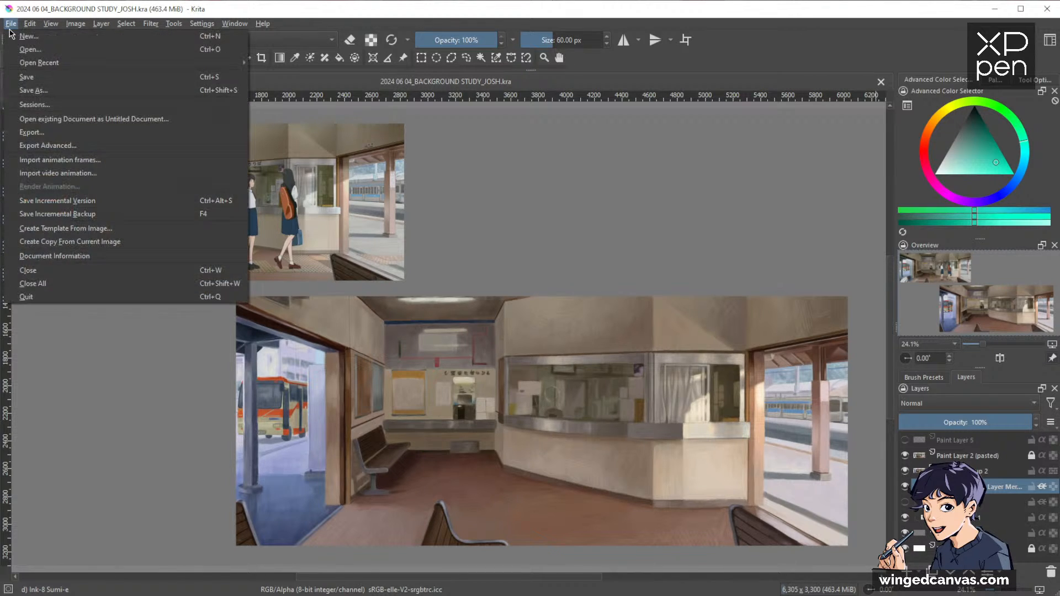
click(22, 37)
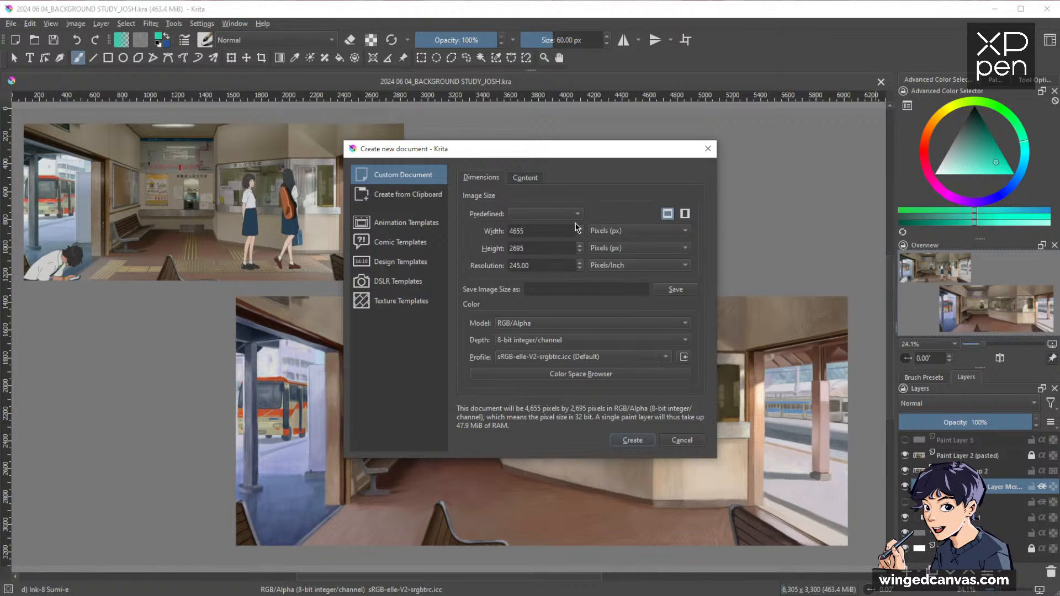
drag(614, 151, 604, 174)
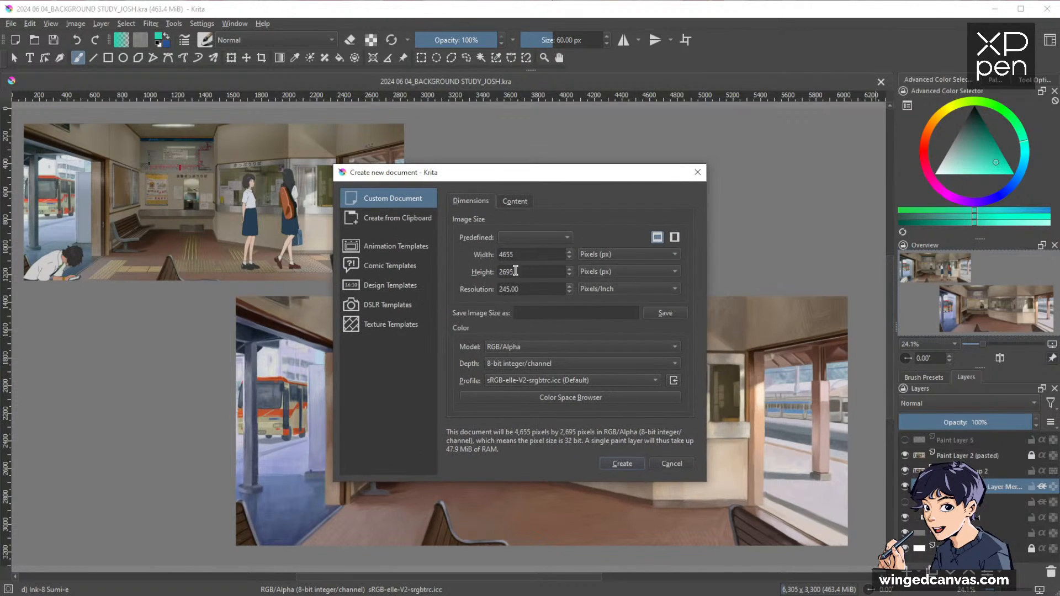
click(610, 257)
click(605, 202)
click(621, 271)
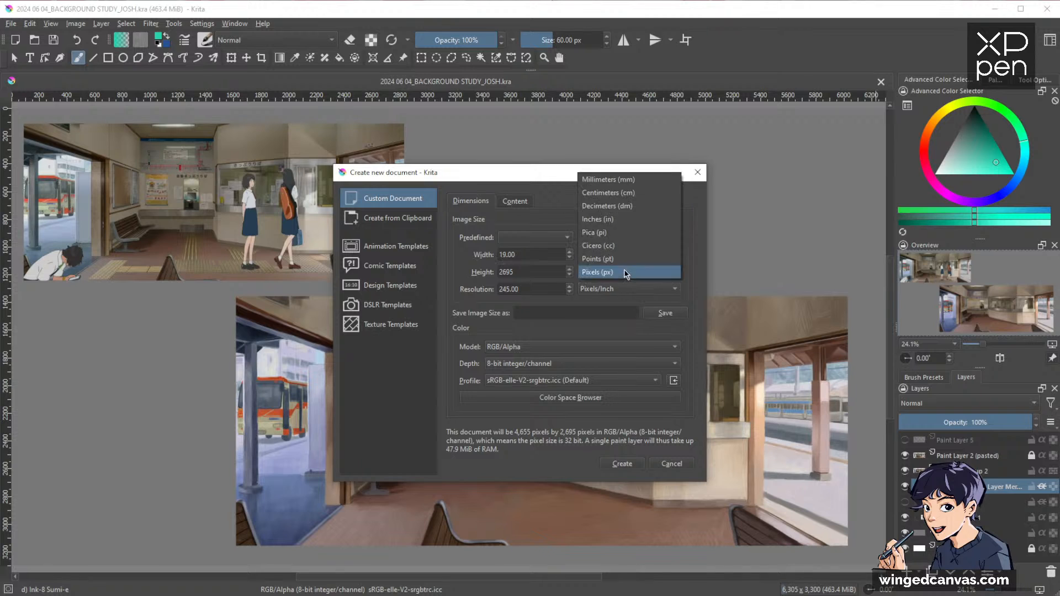
click(624, 220)
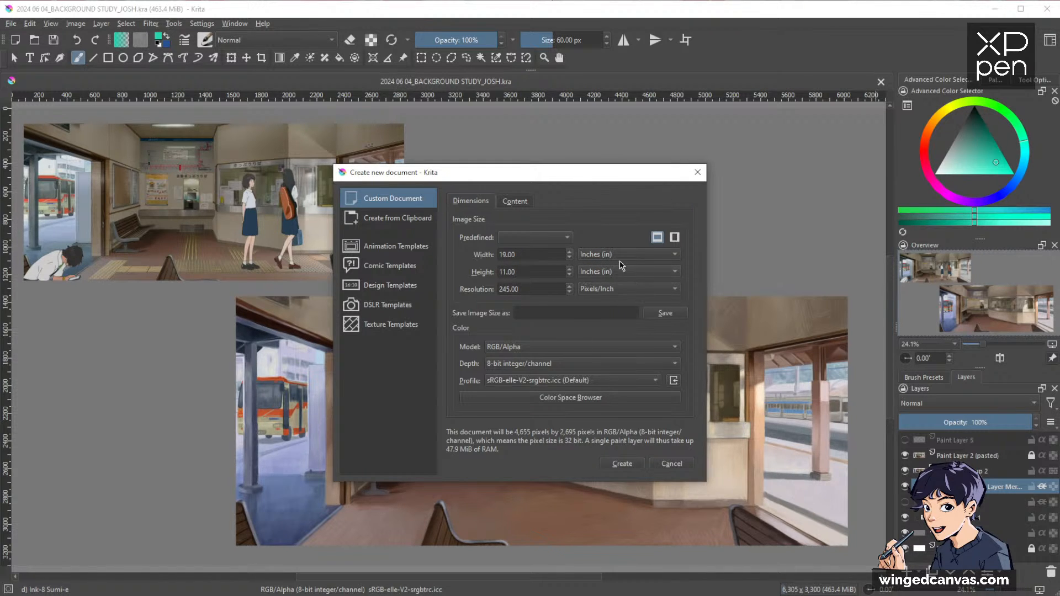
click(505, 255)
text(7)
click(631, 464)
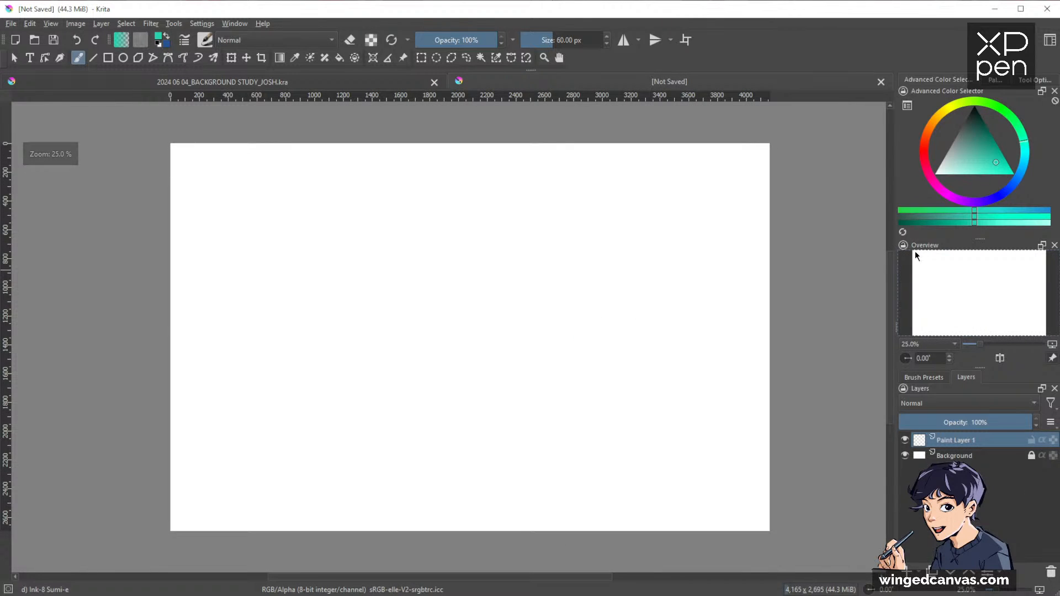
Step: Close the background study and save the new blank document as "06 22 24 Storyboard Stream.kra"
click(434, 83)
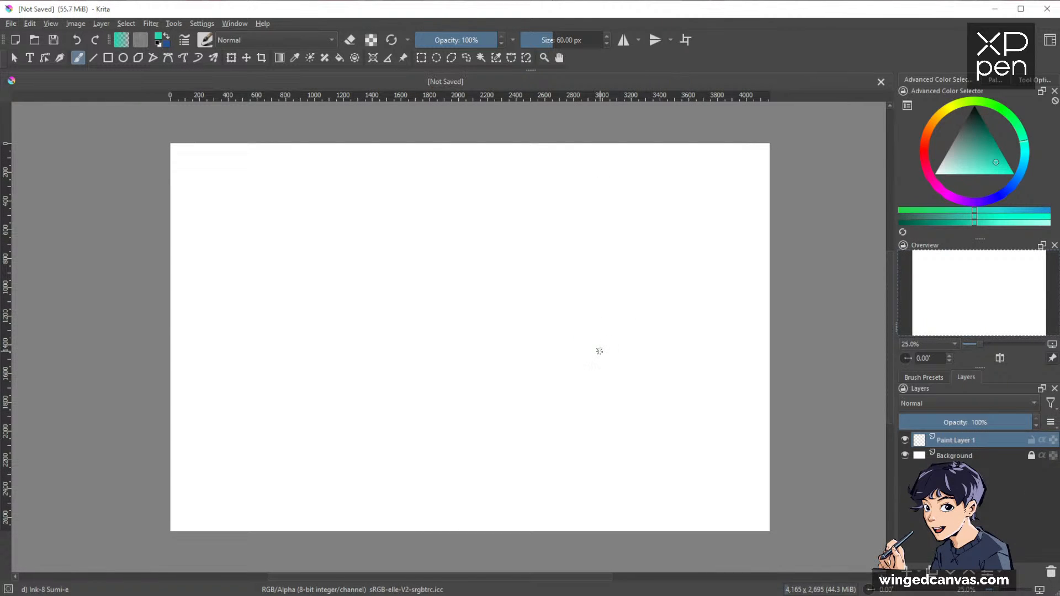
key(ctrl+s)
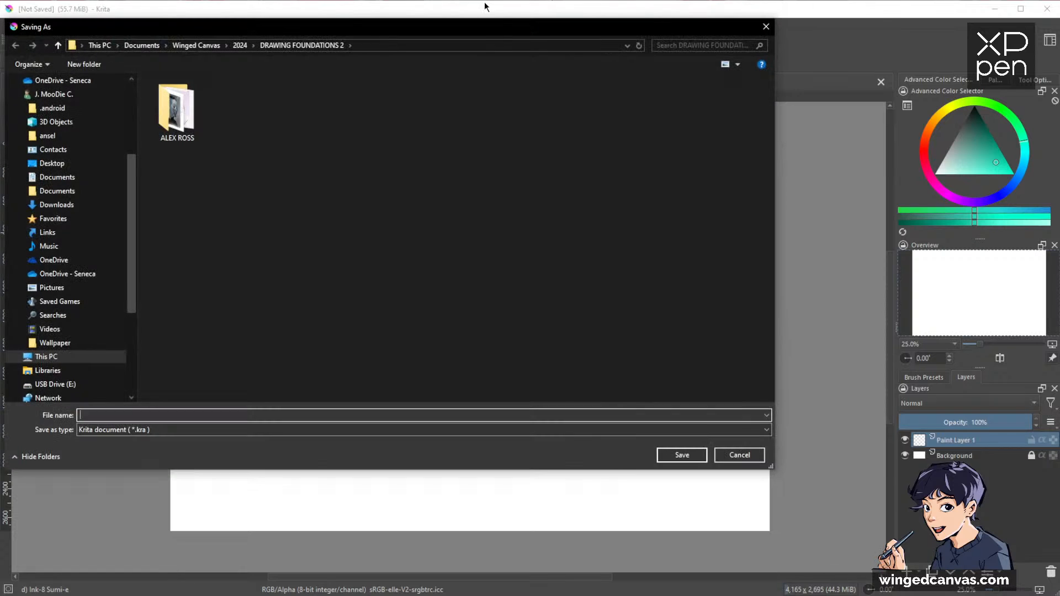
key(Escape)
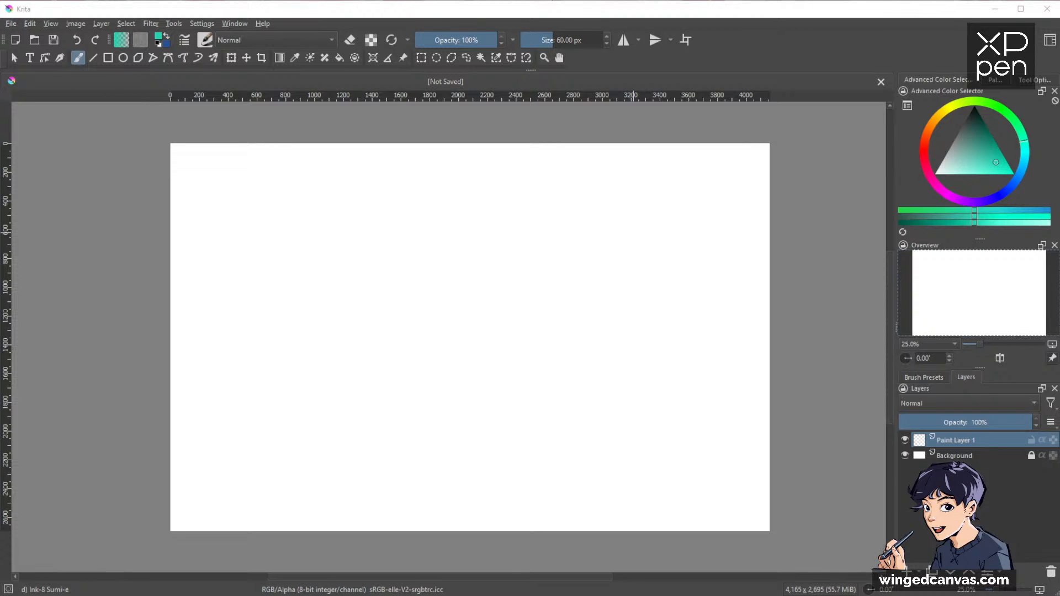
key(Return)
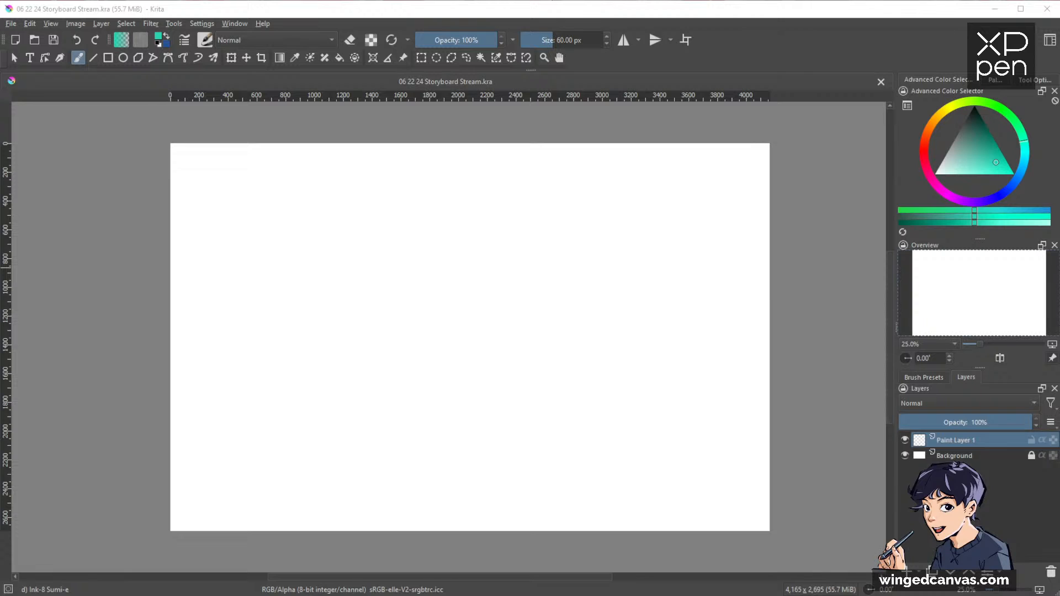
Step: Import the "Character Design for Animation 01" sheet as a new layer
click(101, 23)
mouse_move(143, 146)
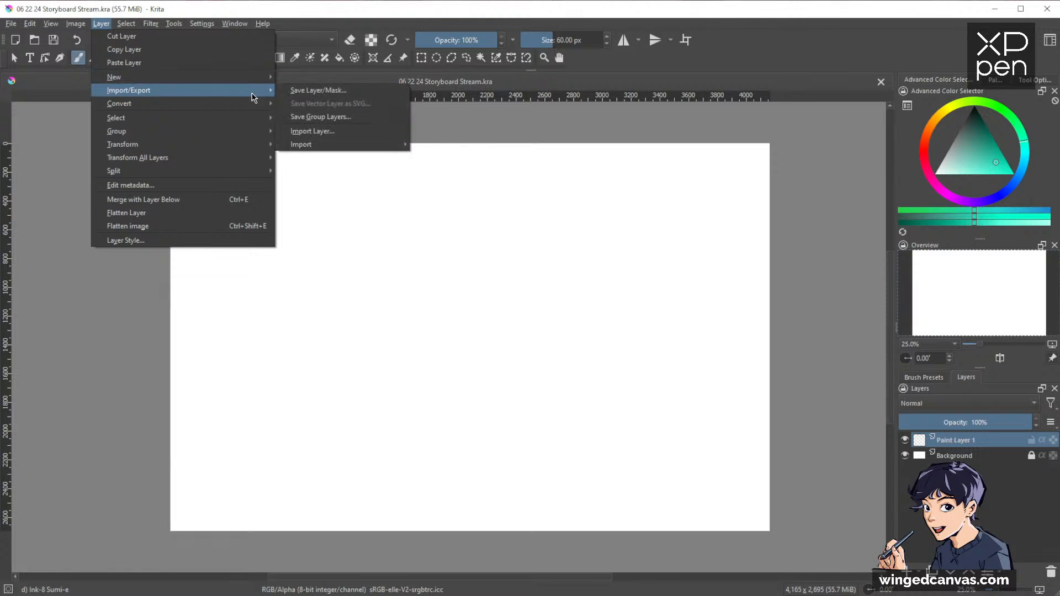
click(311, 138)
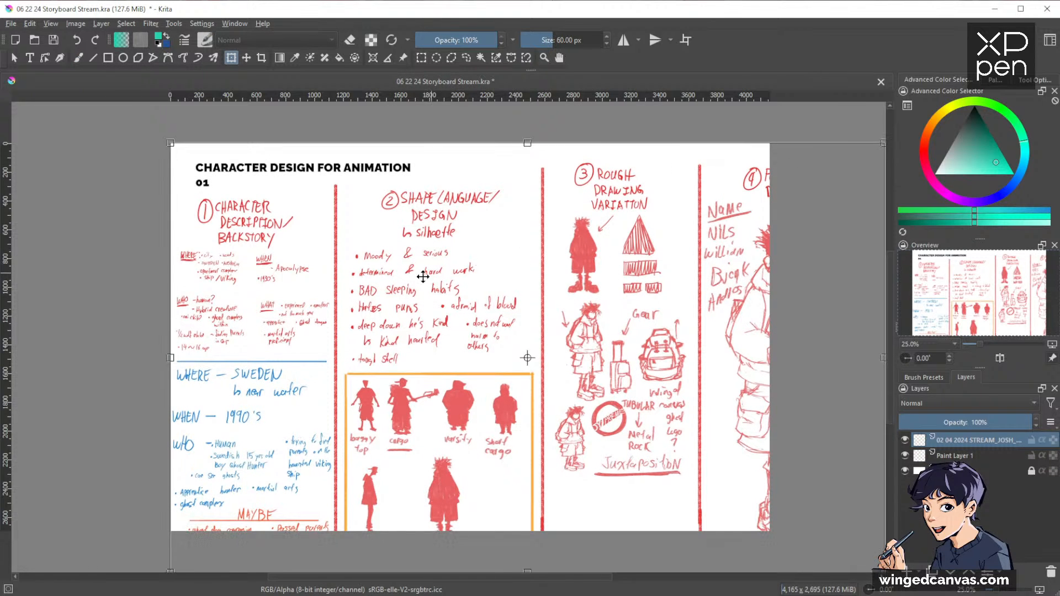
Step: Scale down the imported character design sheet and position it so all four columns fit inside the canvas
key(ctrl+t)
drag(560, 310, 575, 325)
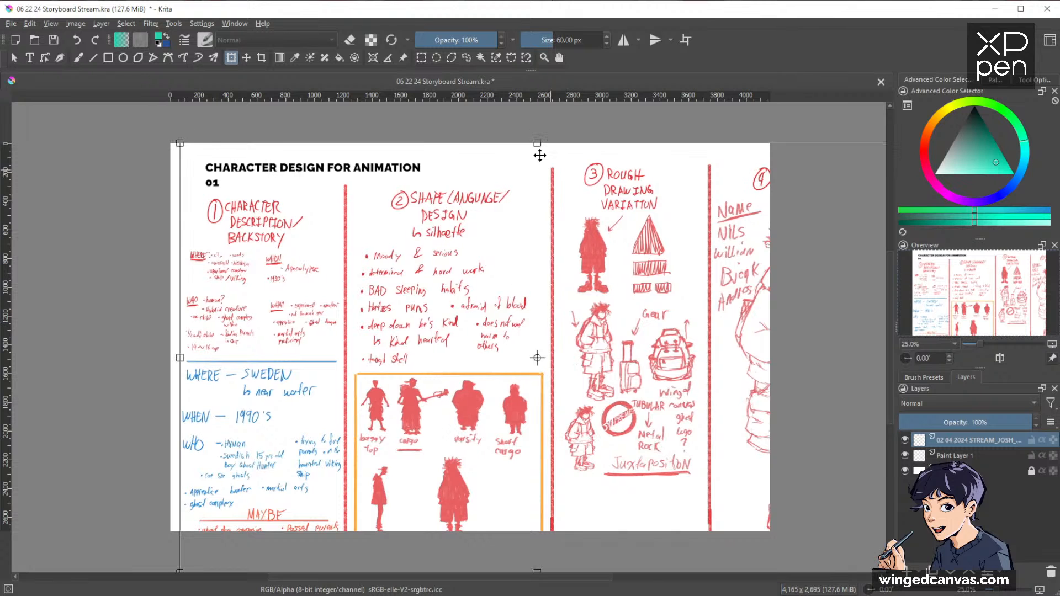
drag(537, 142, 525, 229)
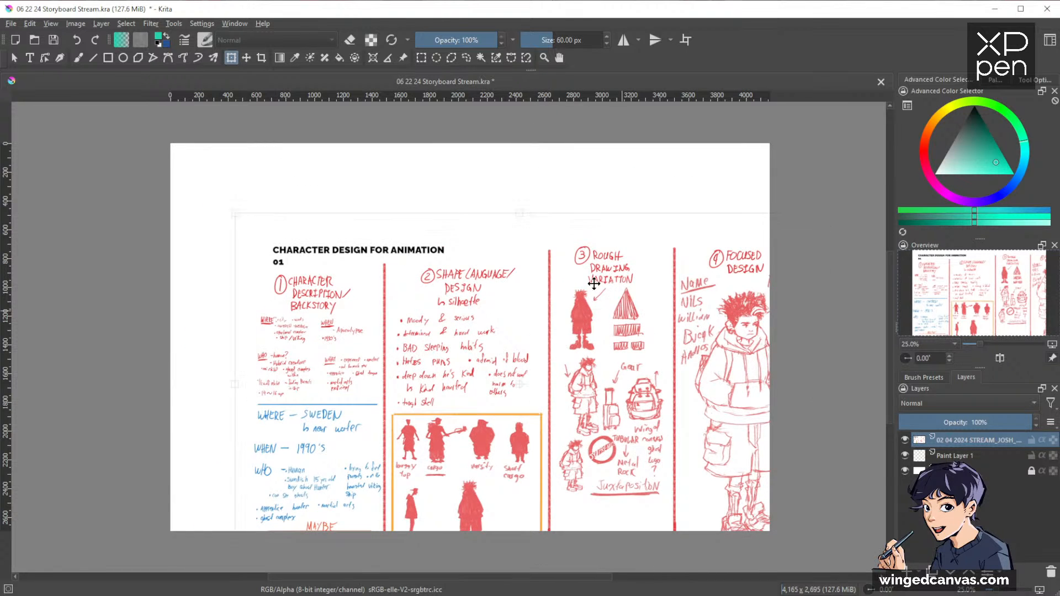
drag(604, 282, 547, 210)
drag(459, 485, 463, 503)
drag(496, 409, 510, 413)
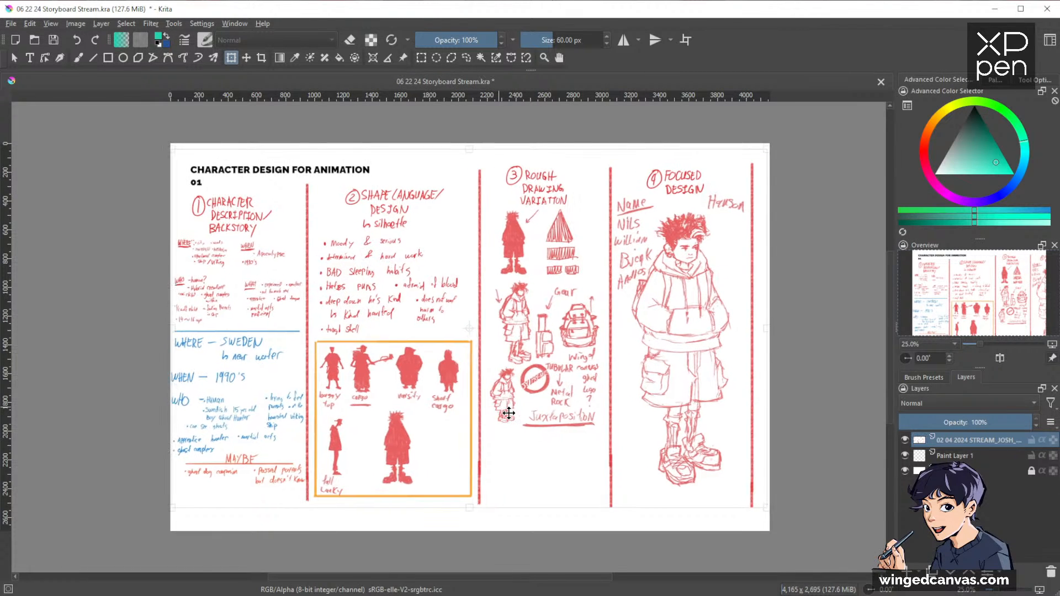
drag(470, 505, 471, 500)
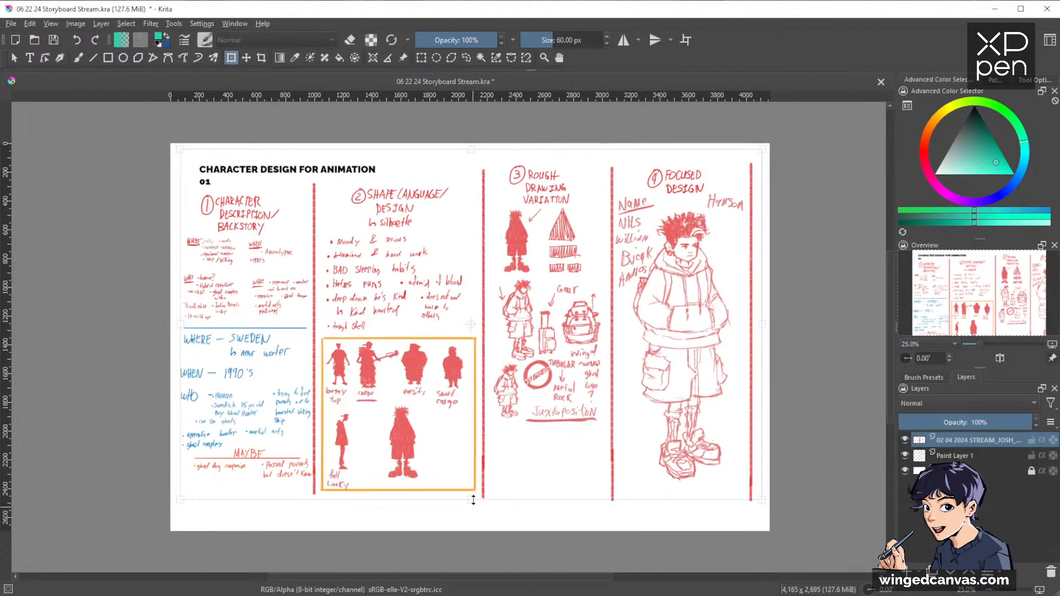
drag(551, 409, 551, 417)
key(Return)
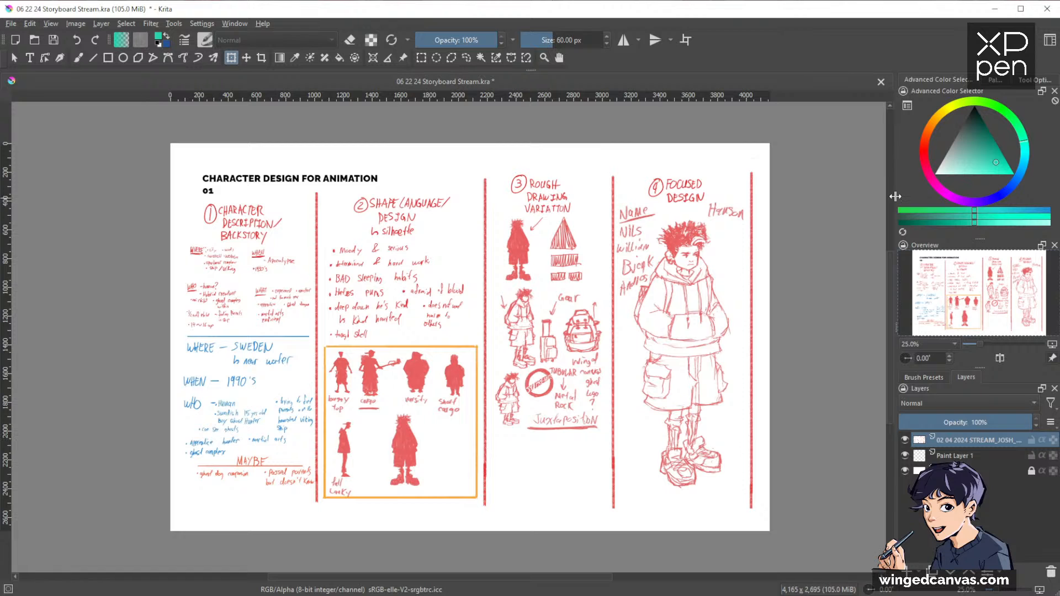
Step: Try importing "24 04 14 Mouth Dialogue.kra" as a layer above the character design sheet
click(14, 25)
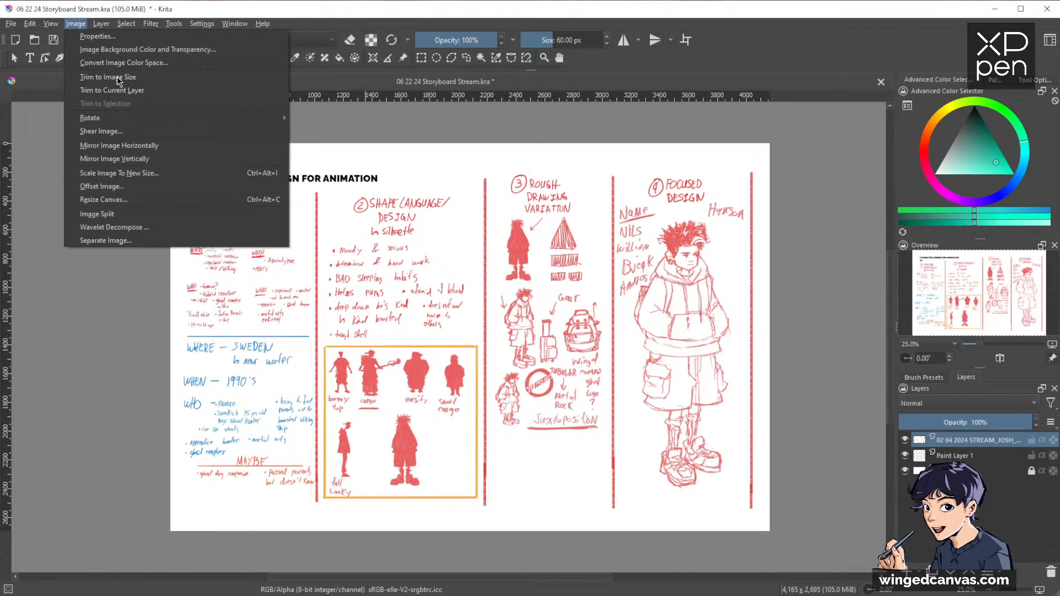
mouse_move(111, 27)
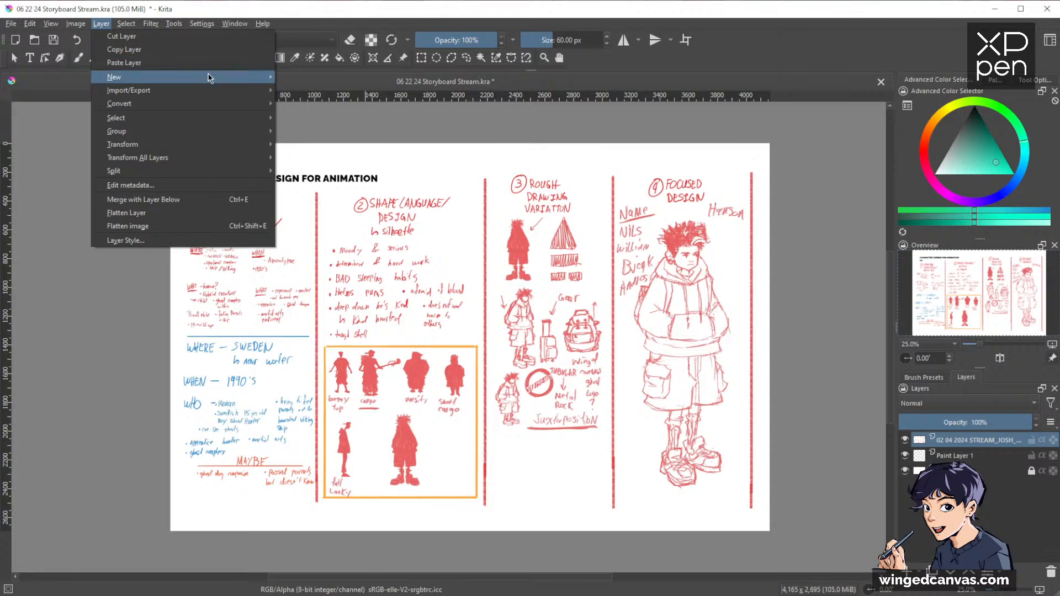
mouse_move(194, 91)
click(311, 132)
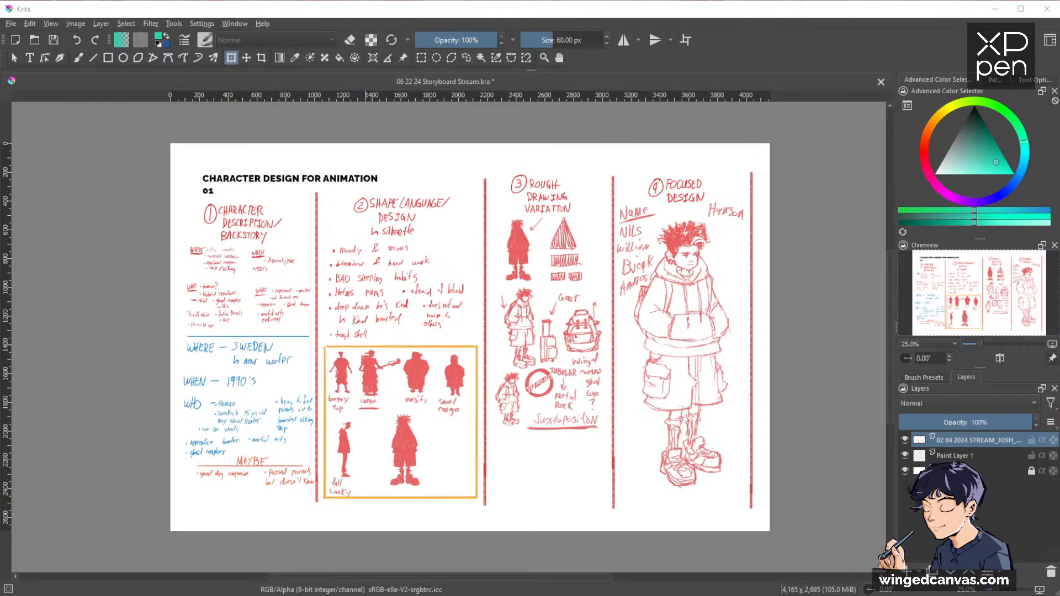
double_click(349, 83)
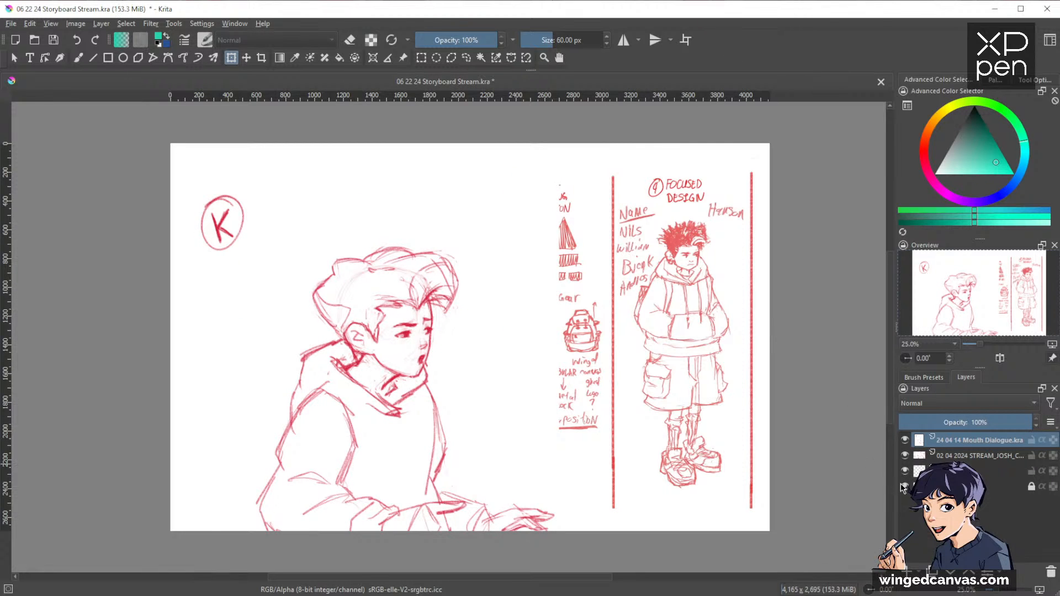
Step: Toggle the Mouth Dialogue layer's visibility to compare it with the sheet, and delete that layer
click(904, 440)
click(905, 440)
key(shift+Delete)
Step: Open "24 04 14 Mouth Dialogue.kra" as a separate document
click(11, 23)
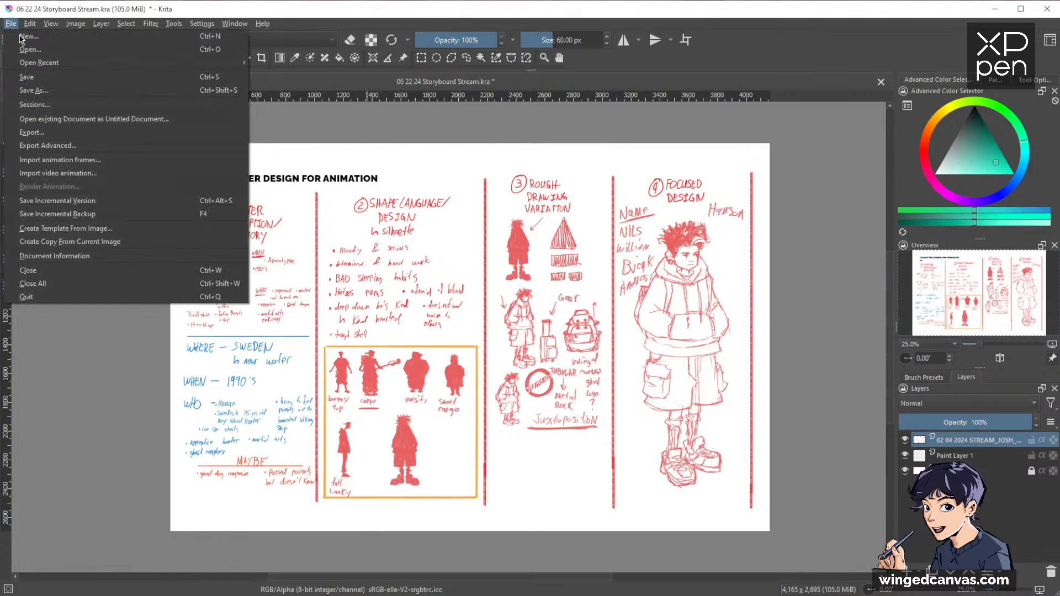
key(Escape)
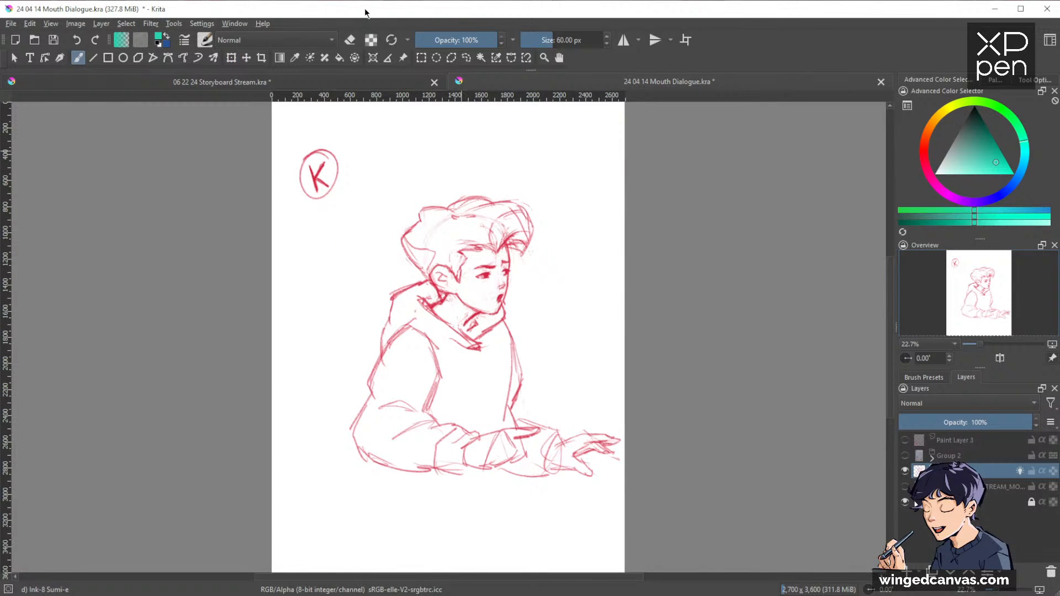
Step: Show the Animation Timeline docker for the Mouth Dialogue document
click(199, 24)
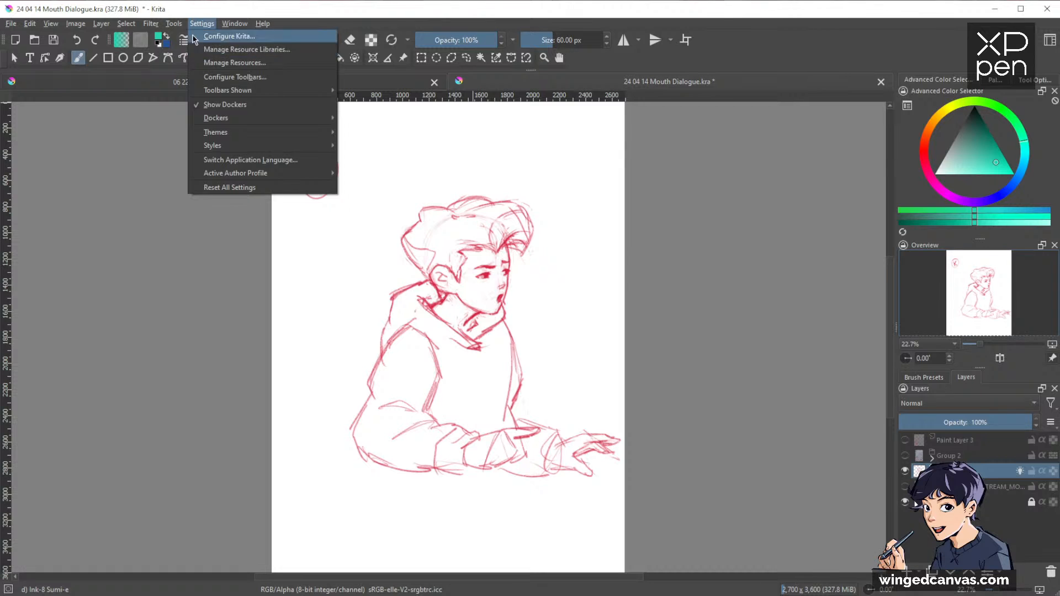
mouse_move(272, 118)
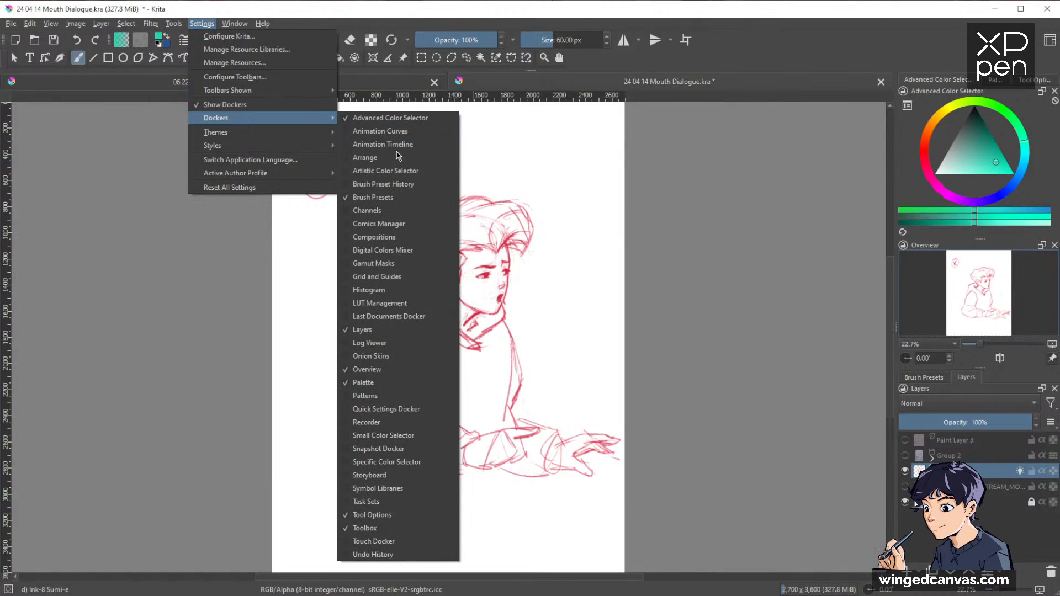
click(387, 144)
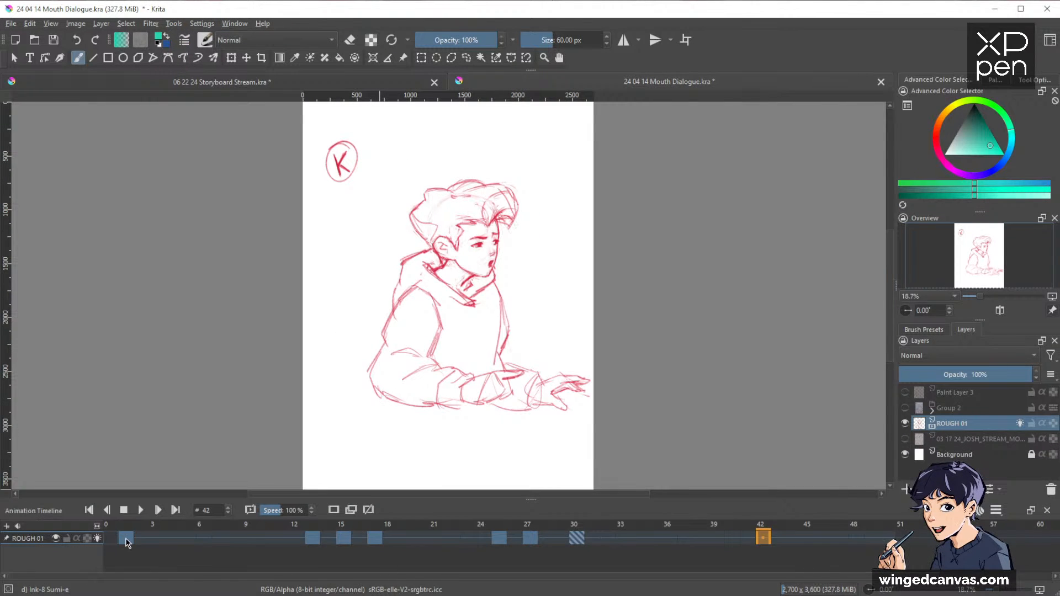
Step: Review the ROUGH 01 keyframes by stepping from frame 1 to frame 30 and back to frame 1
click(126, 539)
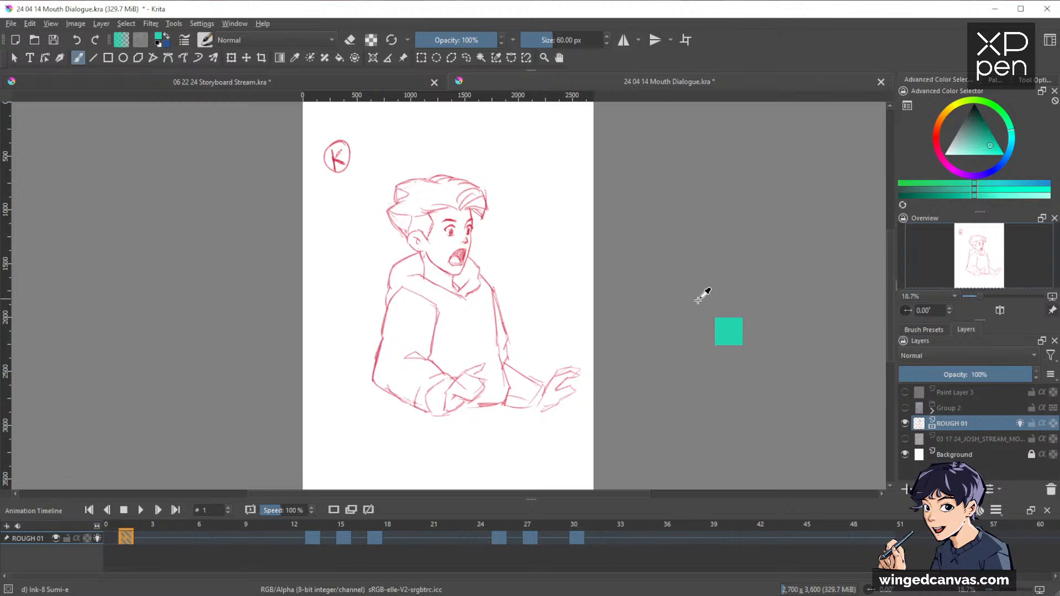
key(period)
key(period)
key(period)
key(period)
key(period)
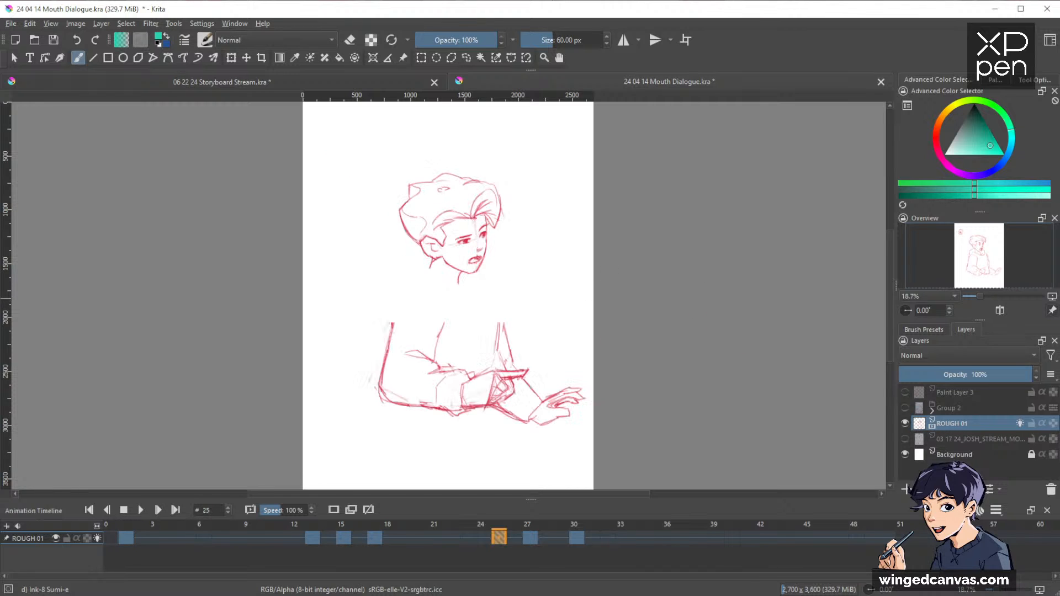
key(period)
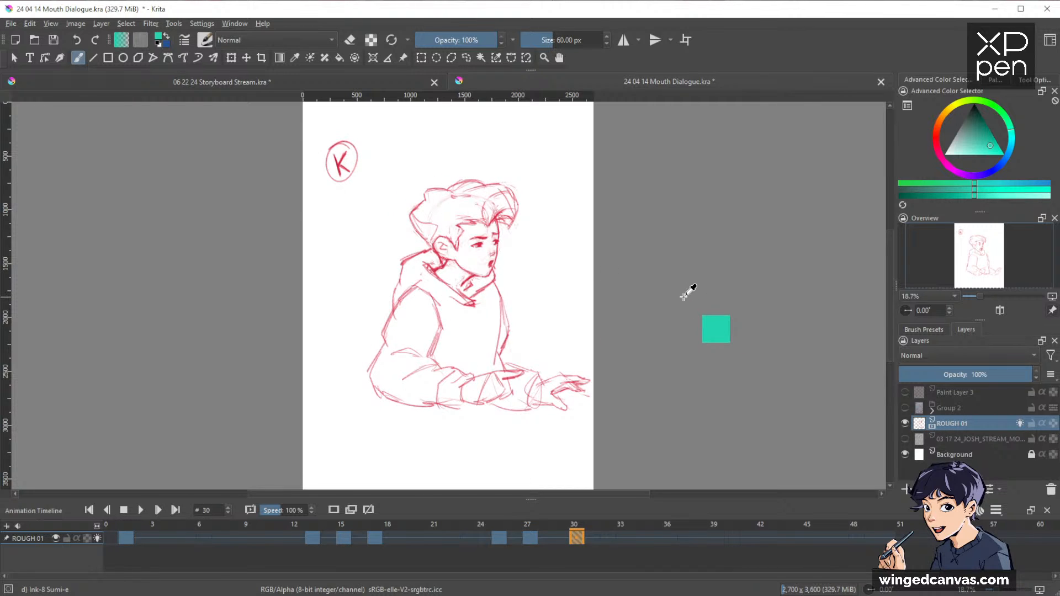
key(comma)
key(comma)
key(comma)
key(comma)
key(comma)
key(comma)
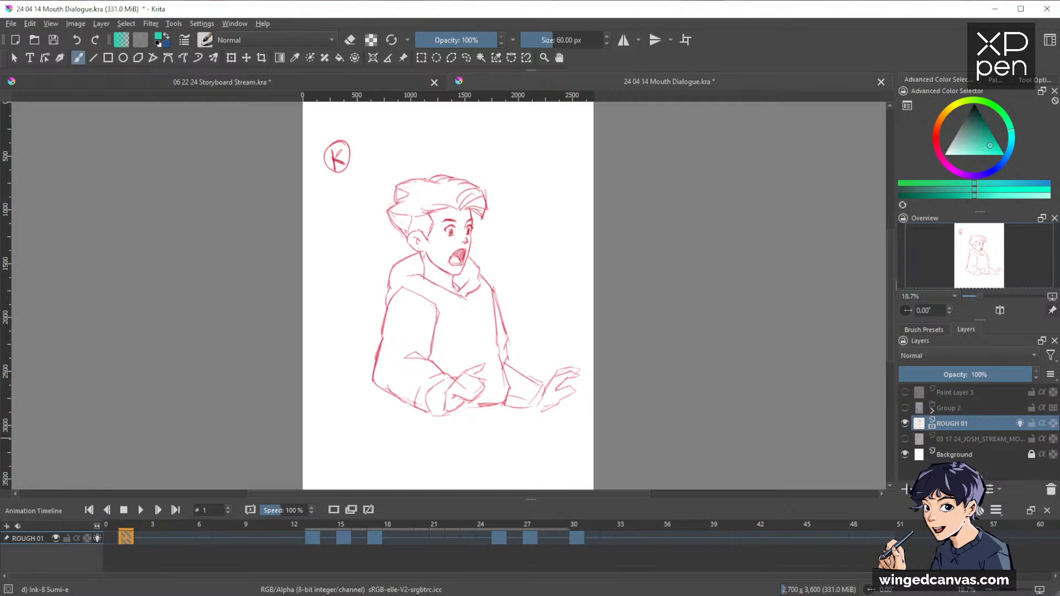
Step: Examine the poses on ROUGH 01 from frame 13 through frame 30, and return to frame 1
click(312, 537)
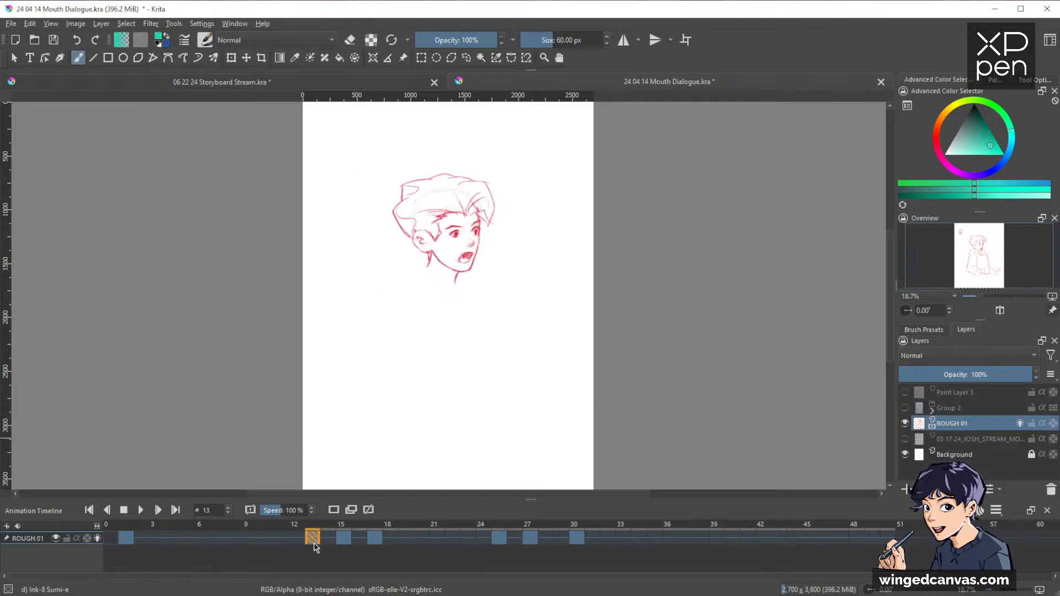
key(Right)
key(Right)
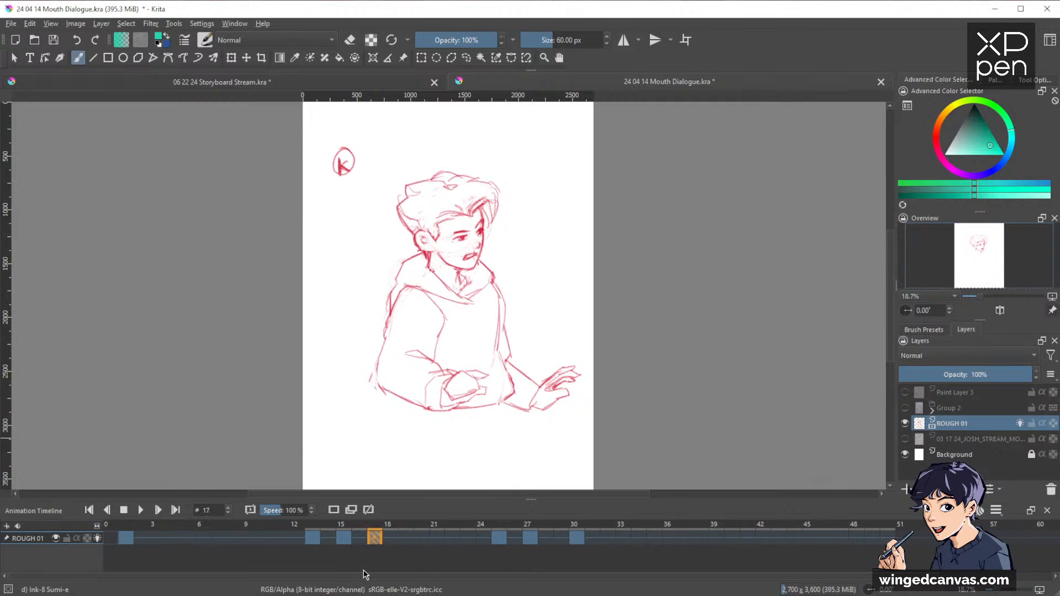
key(Right)
key(Right)
key(Right)
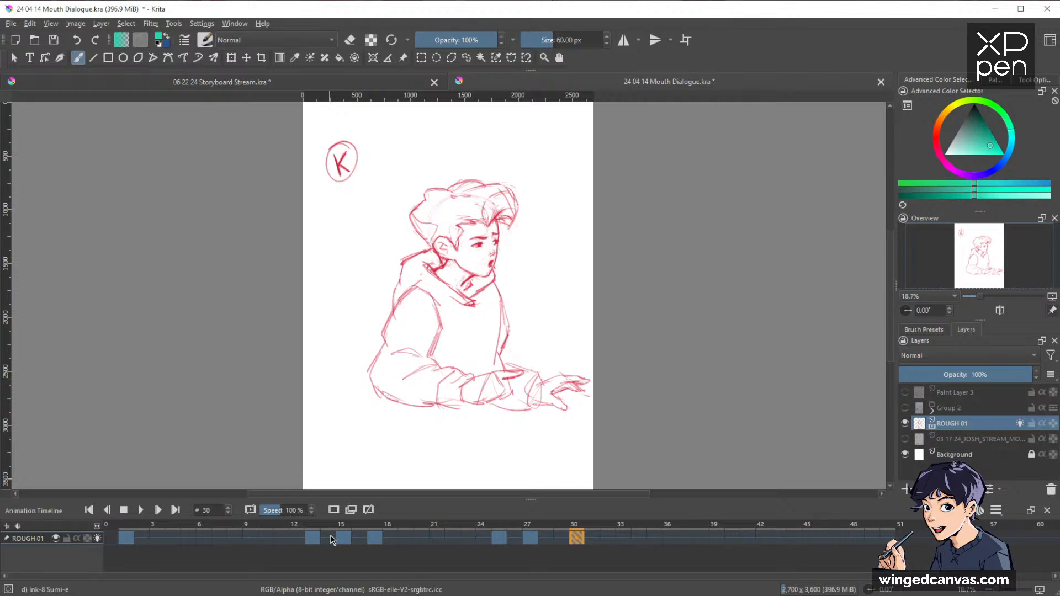
key(Up)
key(Up)
key(Up)
key(Up)
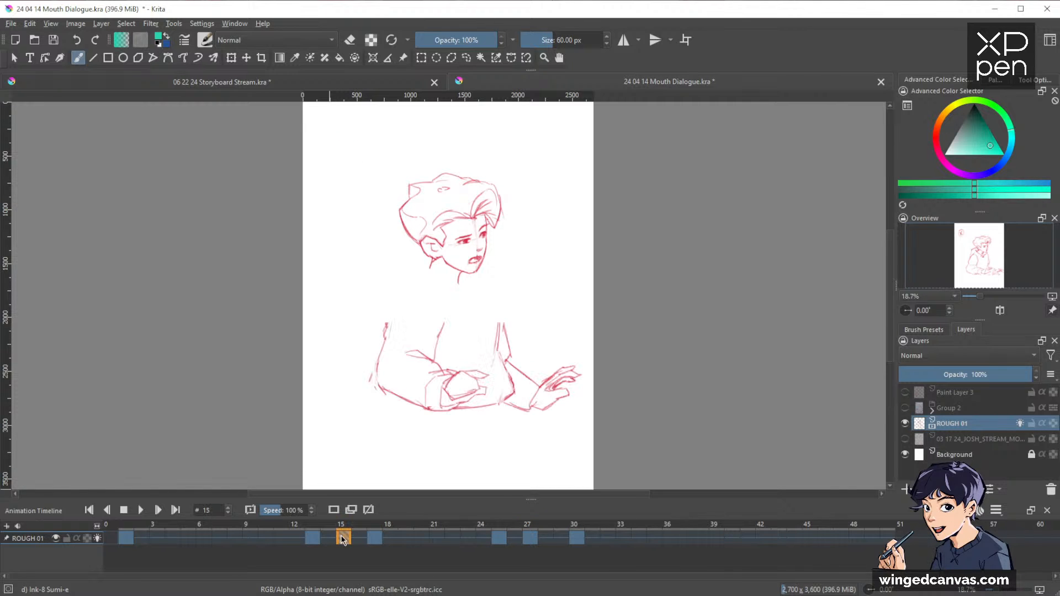
key(Up)
key(Up)
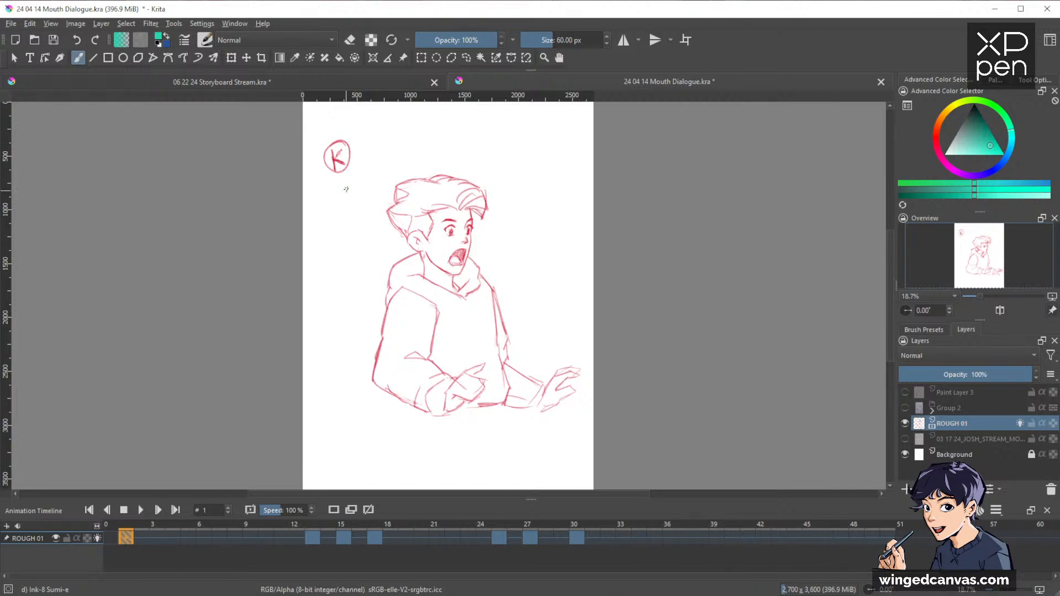
Step: Switch to the storyboard document and change from the Transform tool to the Freehand Brush, keeping the character design sheet layer active
click(402, 85)
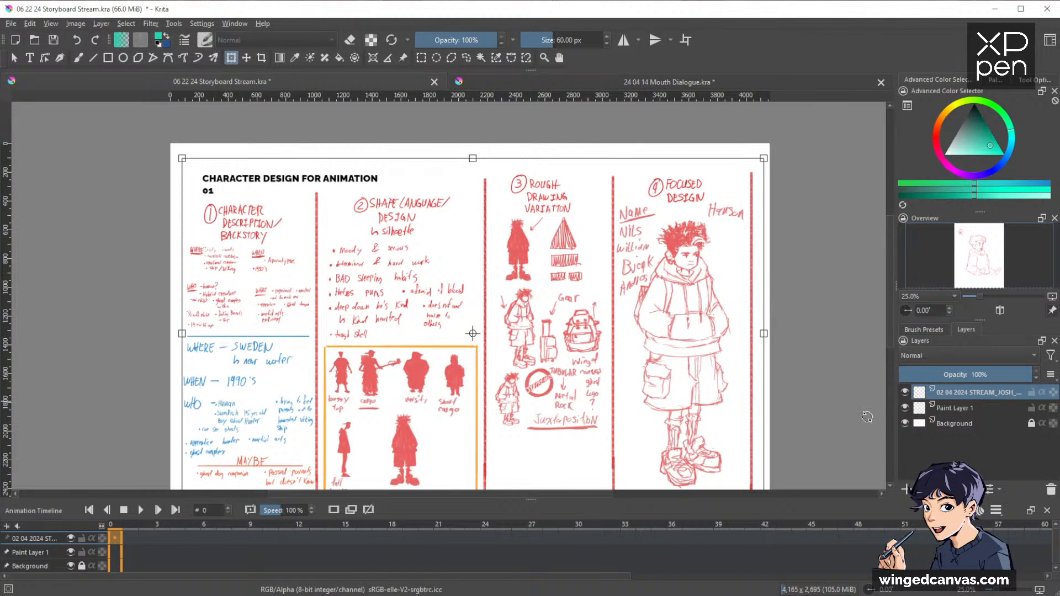
scroll(694, 296, up, 2)
scroll(698, 264, down, 2)
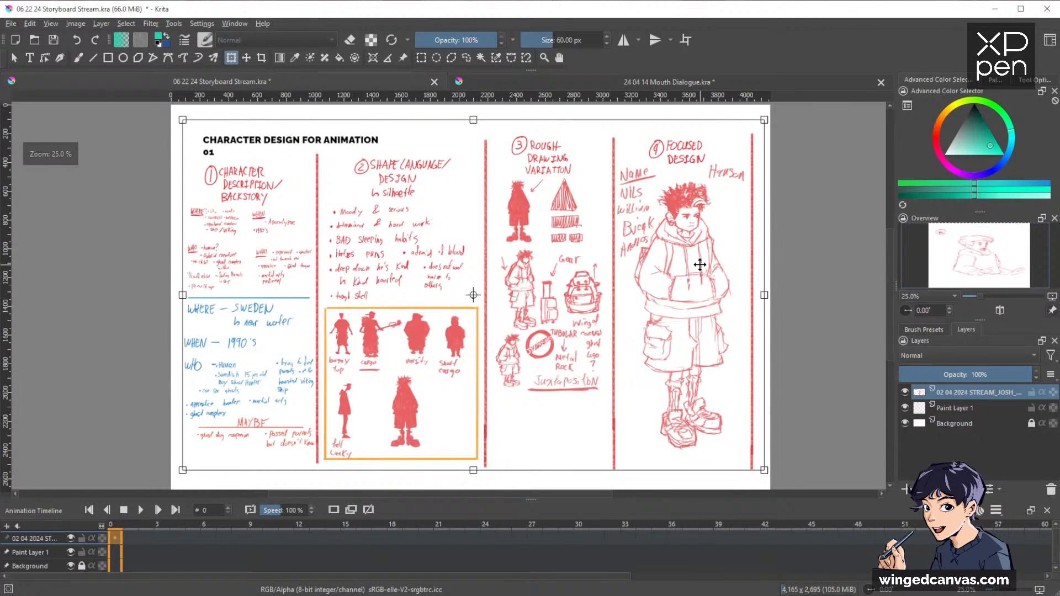
click(956, 408)
click(956, 392)
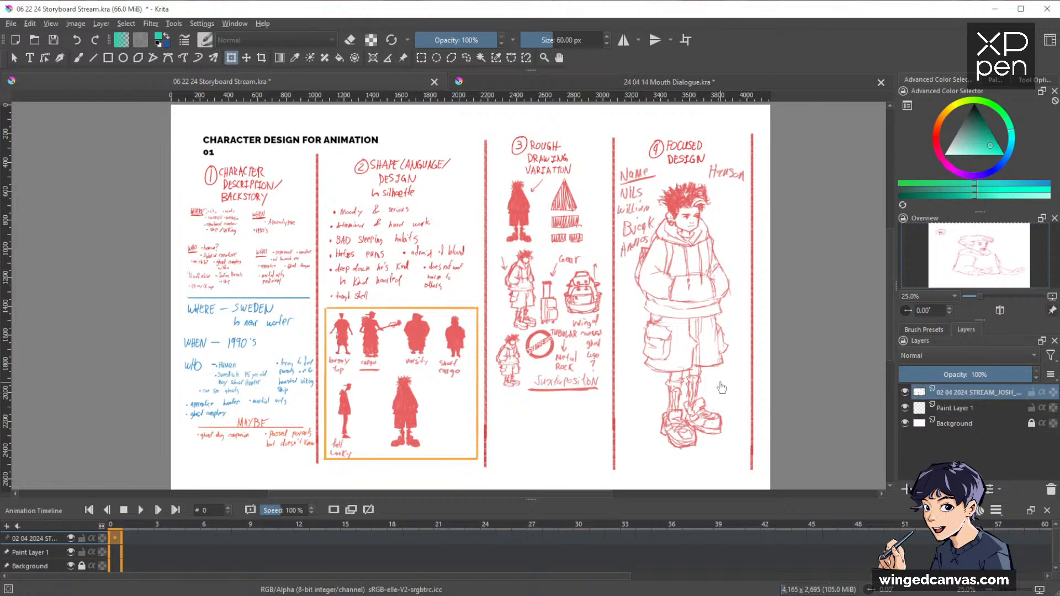
key(b)
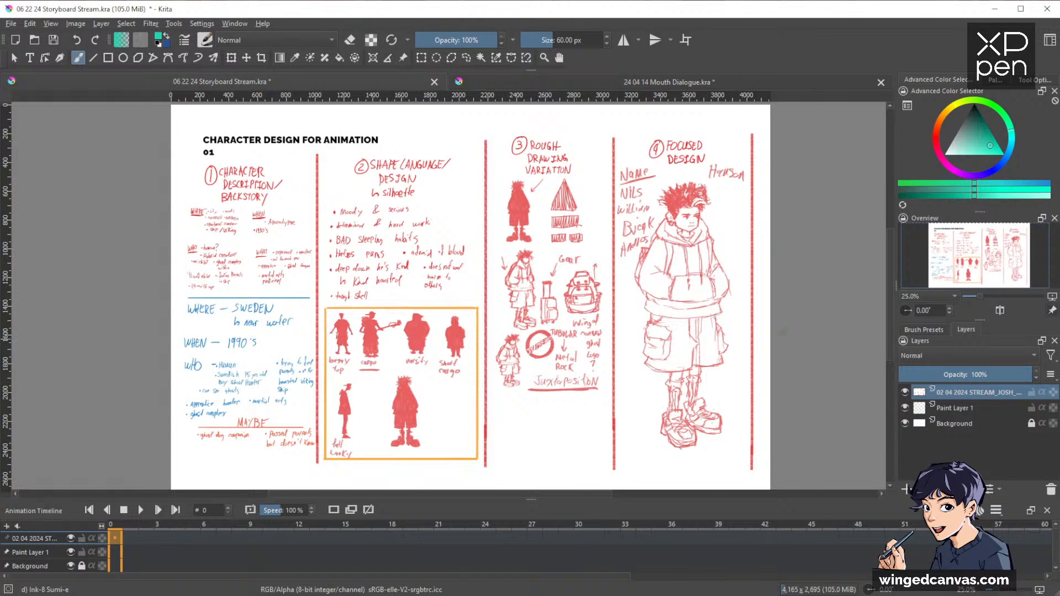
scroll(670, 264, up, 1)
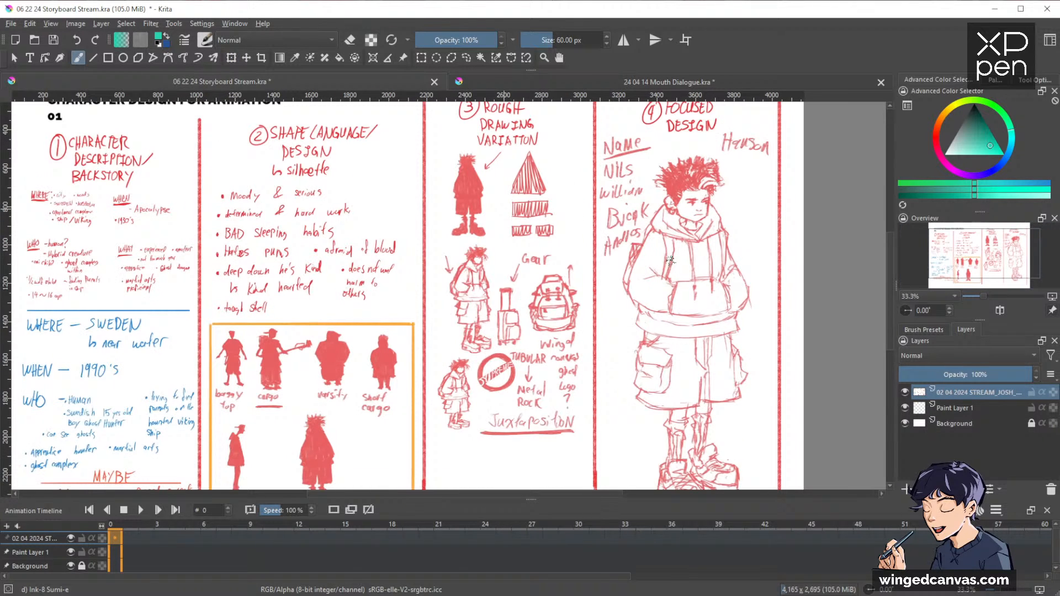
Step: Return to the Mouth Dialogue document and step through the ROUGH 01 keyframes from frame 13 to frame 30
click(503, 84)
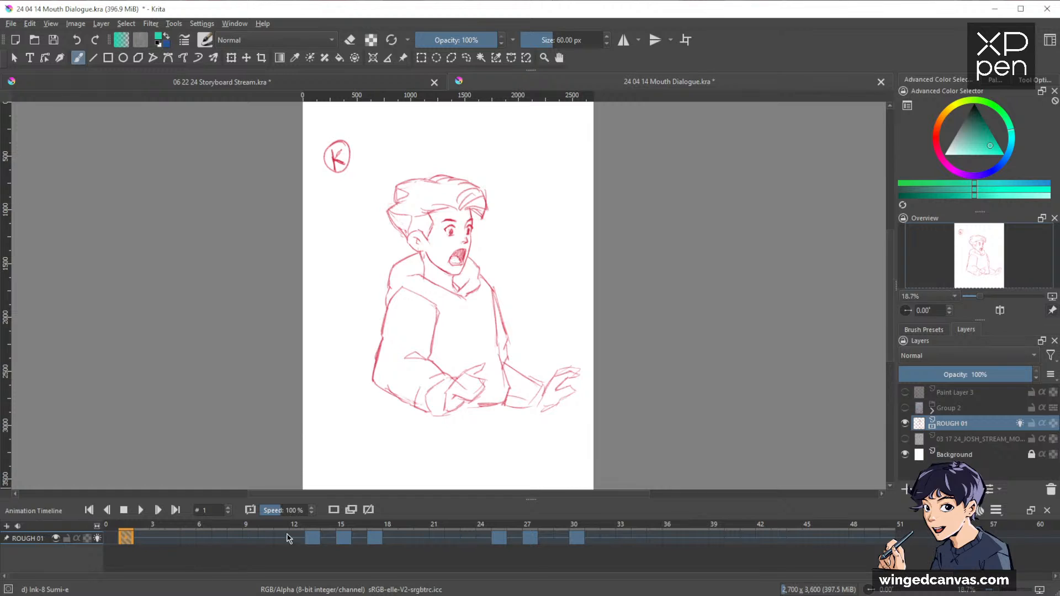
click(310, 537)
click(343, 537)
click(375, 530)
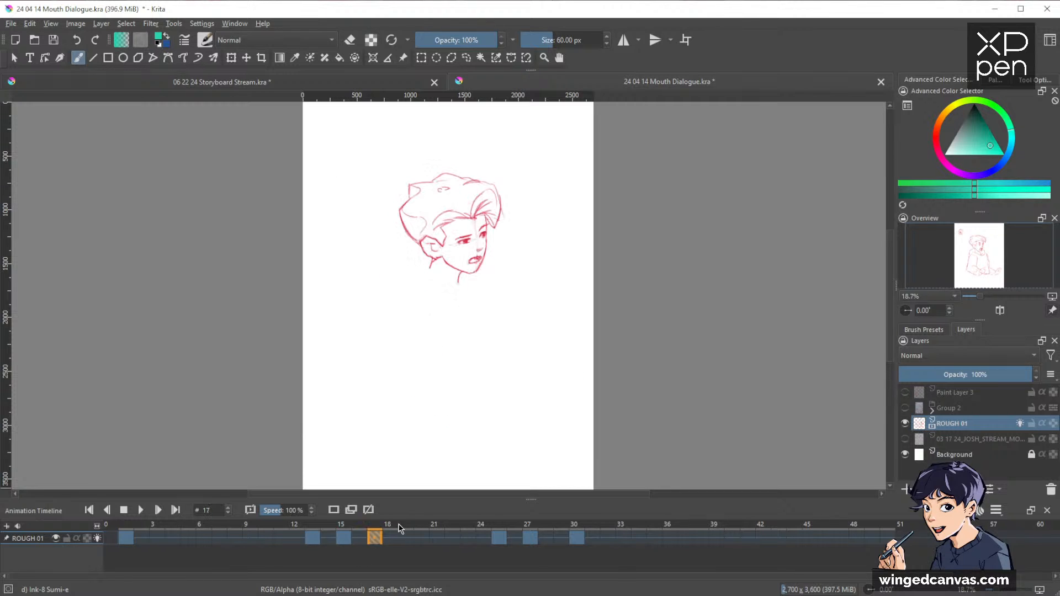
key(period)
key(period)
key(period)
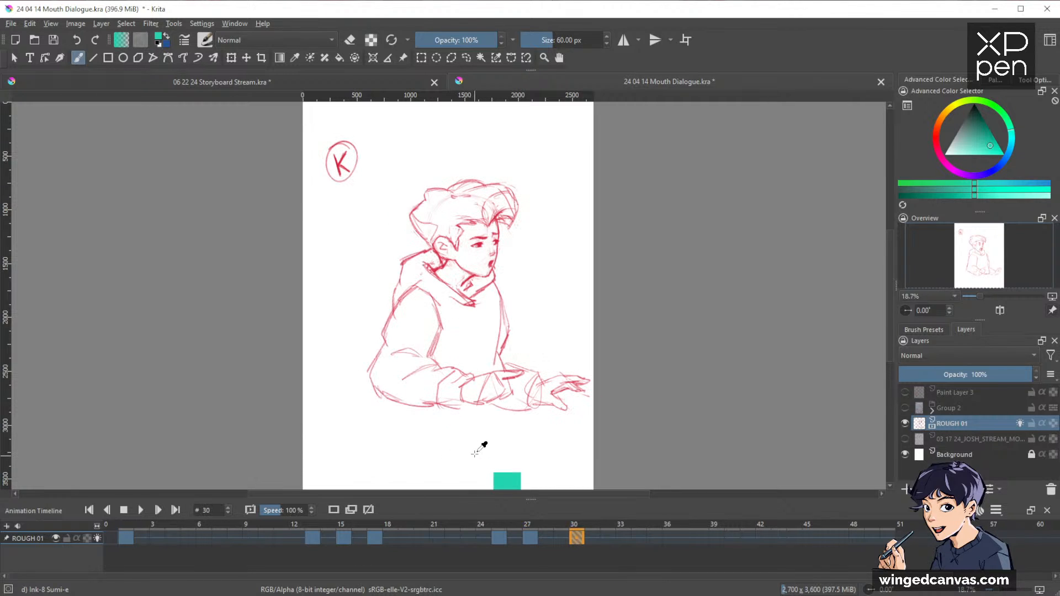
Step: Switch to the storyboard document and examine the character's hair and face in the Focused Design column
click(392, 81)
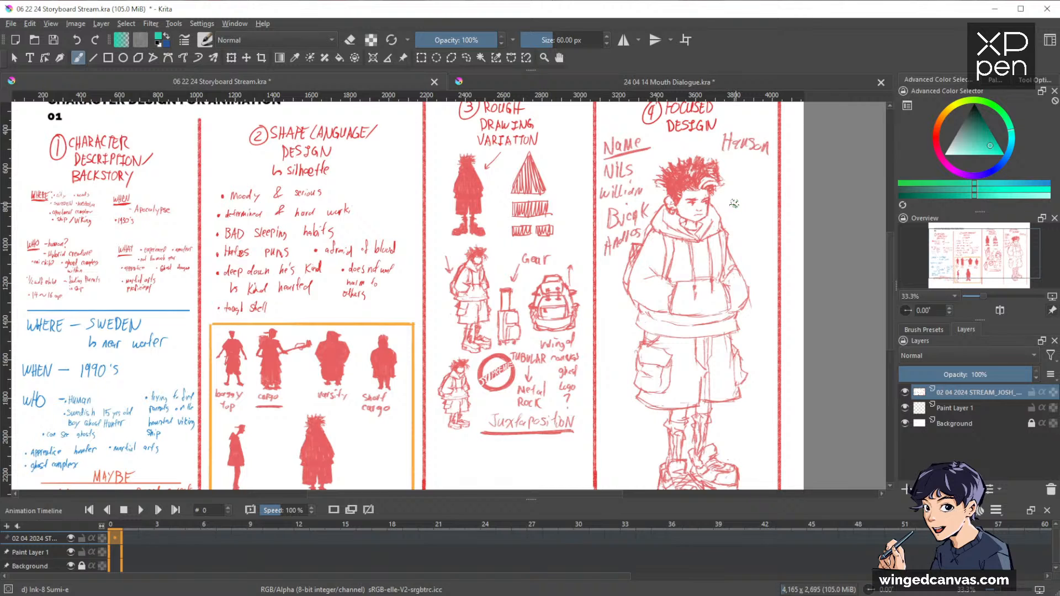
scroll(732, 207, up, 1)
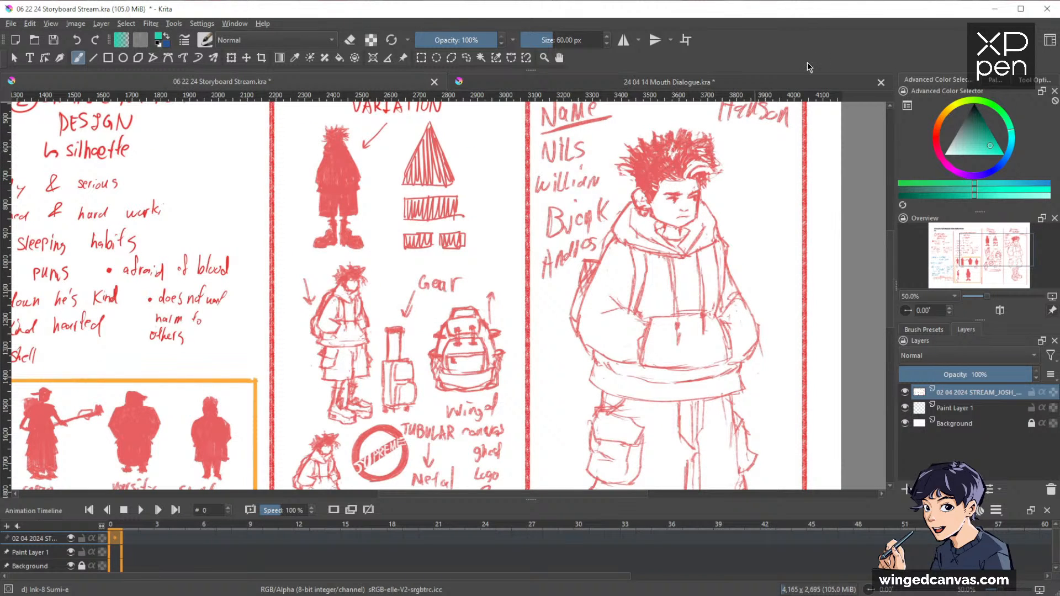
drag(704, 217, 683, 286)
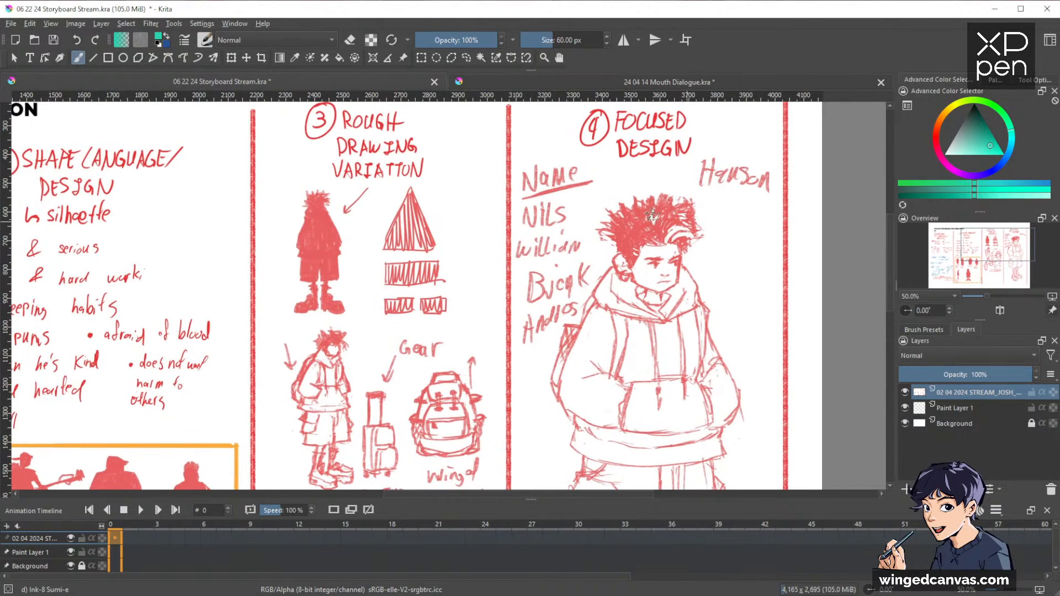
scroll(500, 228, down, 1)
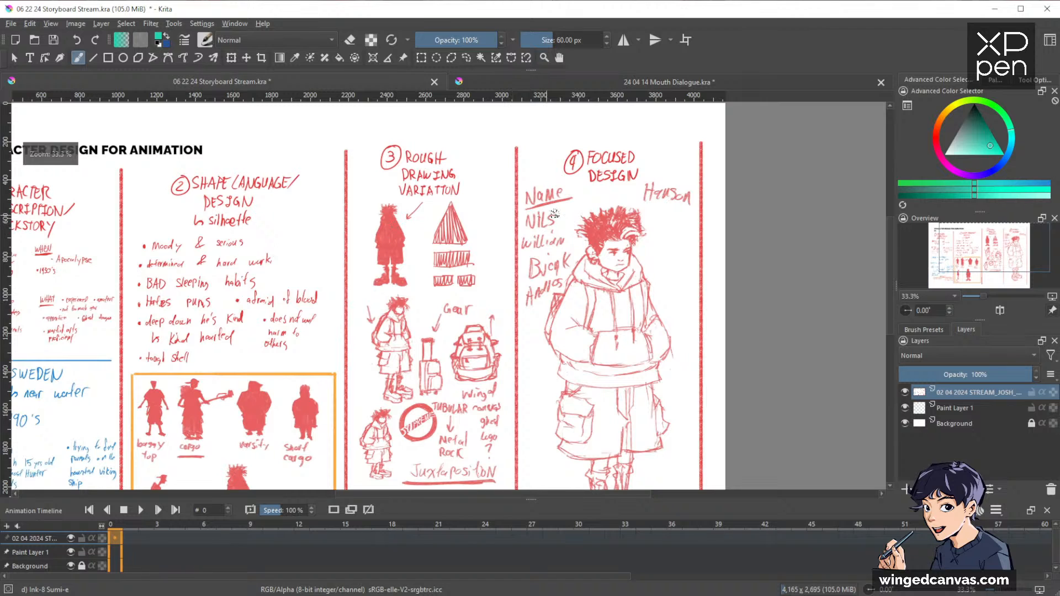
scroll(621, 245, up, 1)
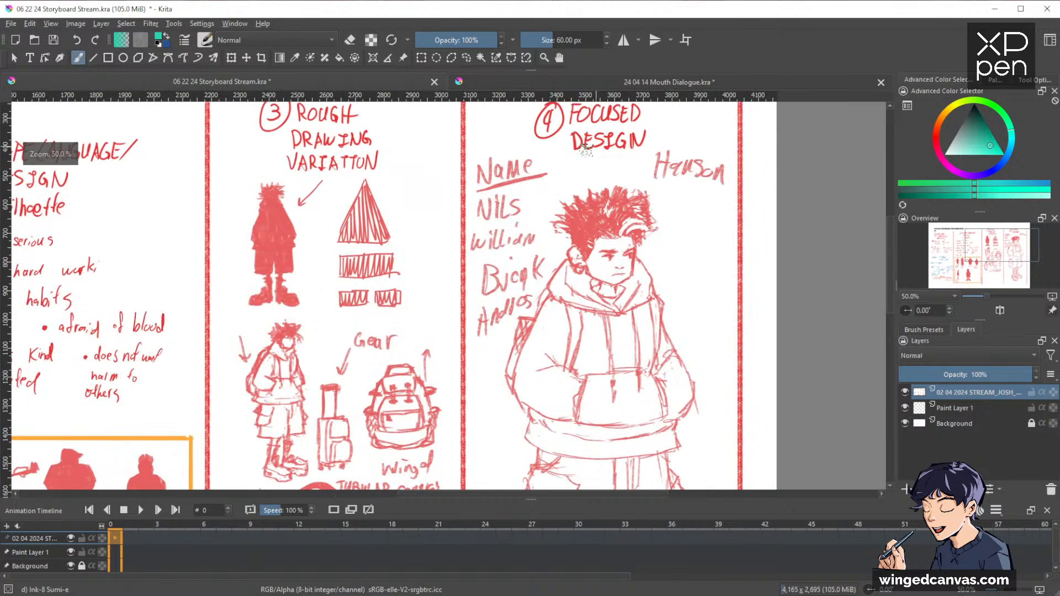
mouse_move(640, 230)
mouse_down()
mouse_move(654, 203)
mouse_move(635, 206)
mouse_up()
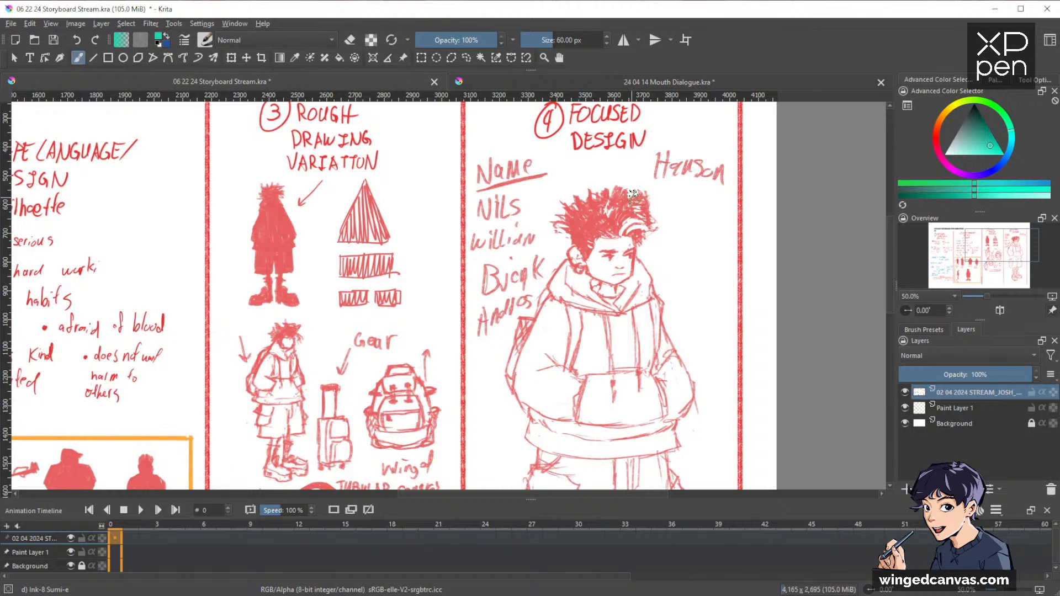
Step: Switch back to the Mouth Dialogue document and review the ROUGH 01 keyframes, ending on frame 25
click(621, 83)
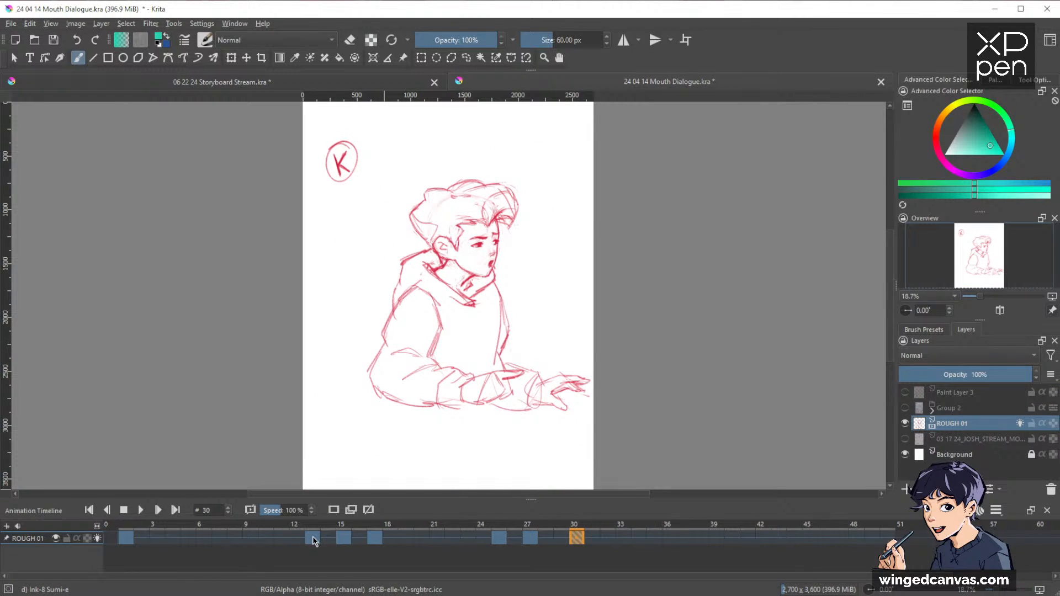
key(Left)
key(Left)
key(Left)
key(Left)
key(Left)
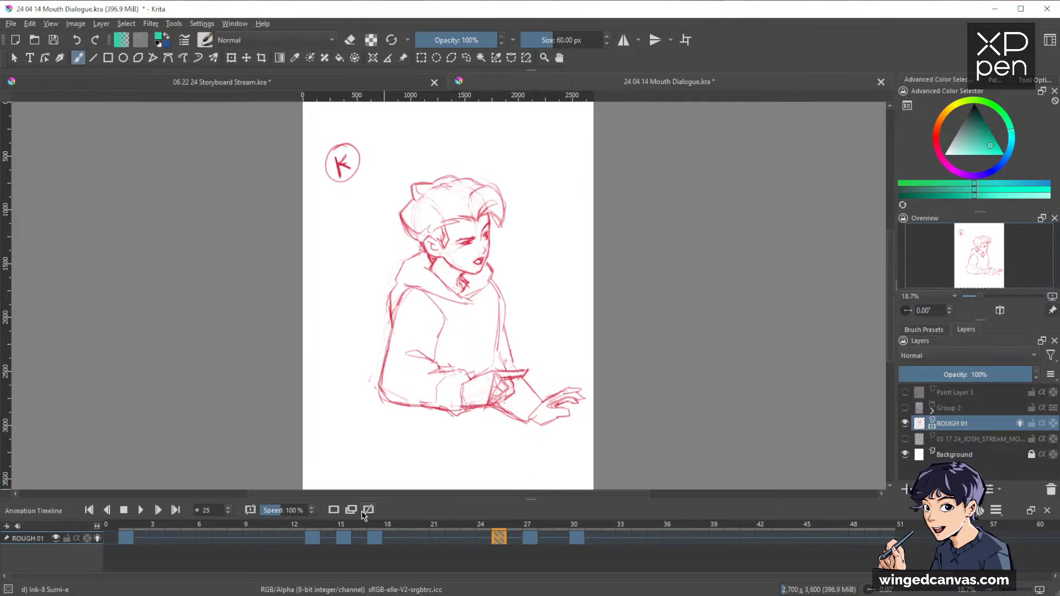
Step: Compare the Focused Design drawing with the Mouth Dialogue pose, and go back to frame 1 of ROUGH 01
click(354, 79)
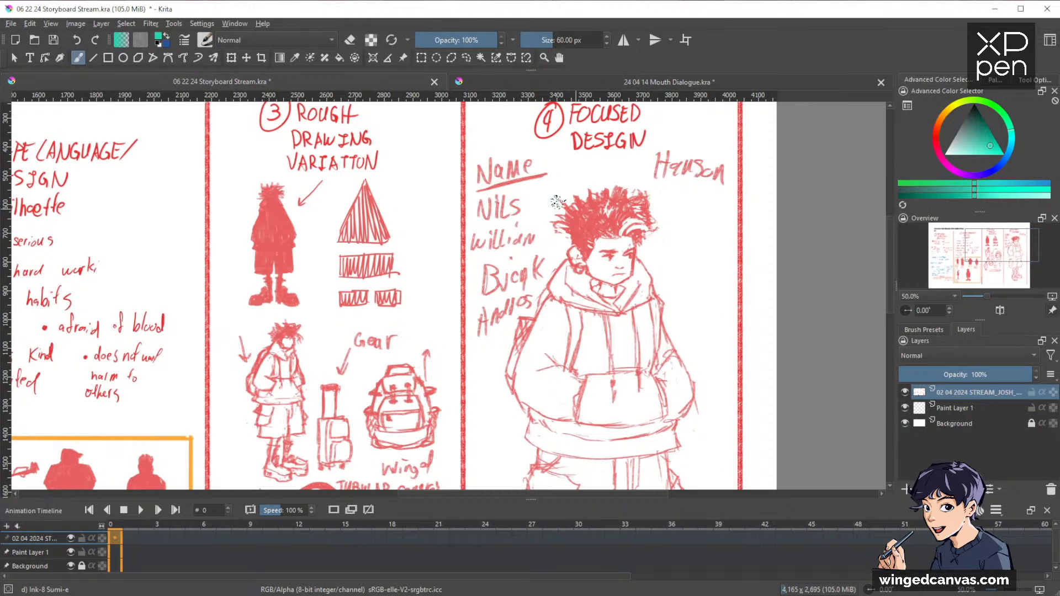
click(669, 83)
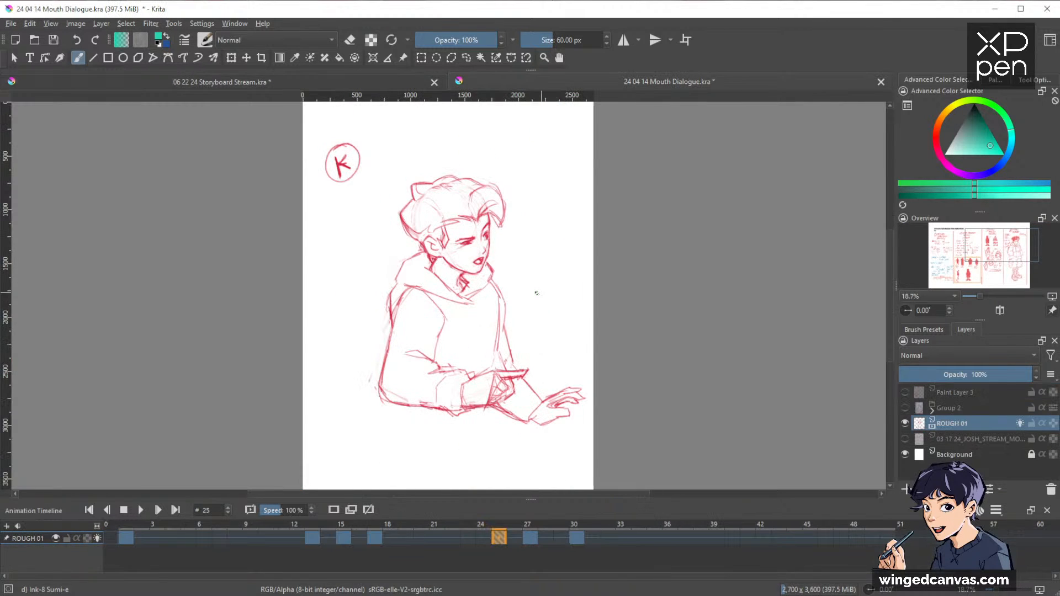
key(ctrl+Left)
key(ctrl+Left)
key(ctrl+Left)
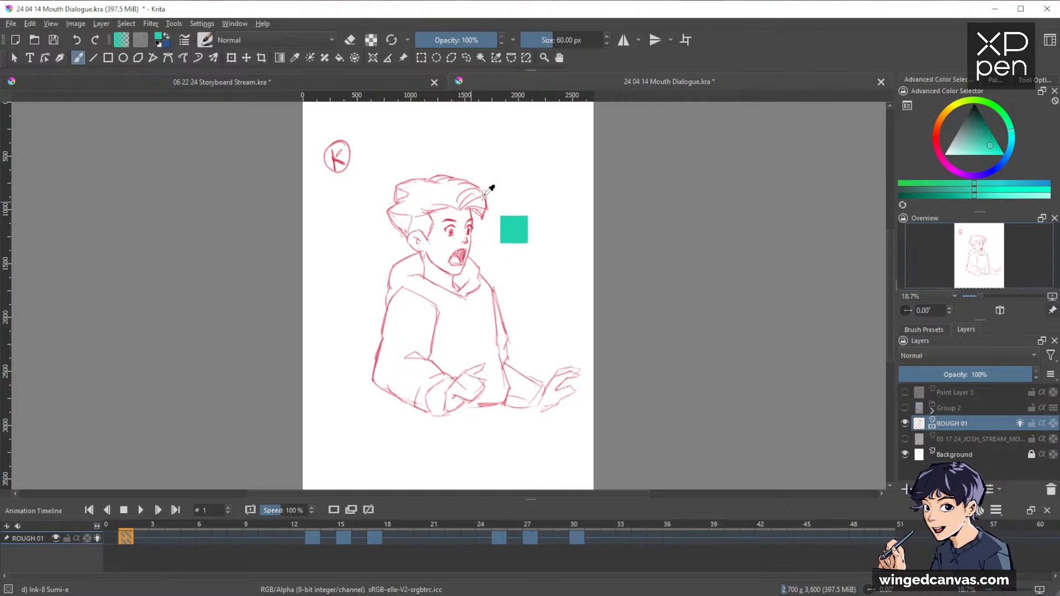
Step: Advance through the ROUGH 01 keyframes from frame 1 to frame 30
key(period)
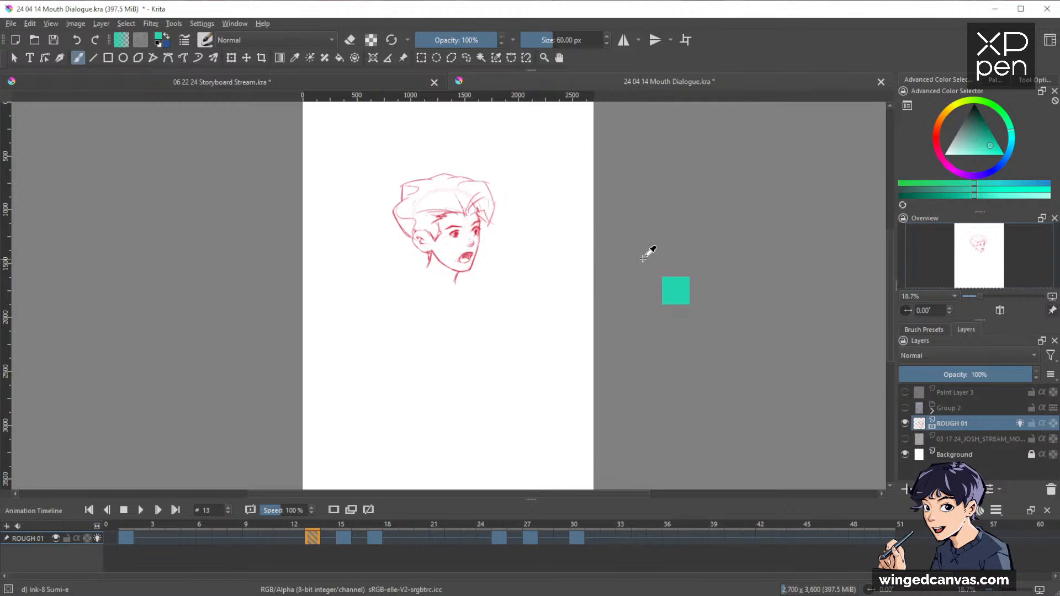
key(period)
key(period)
key(period)
key(period)
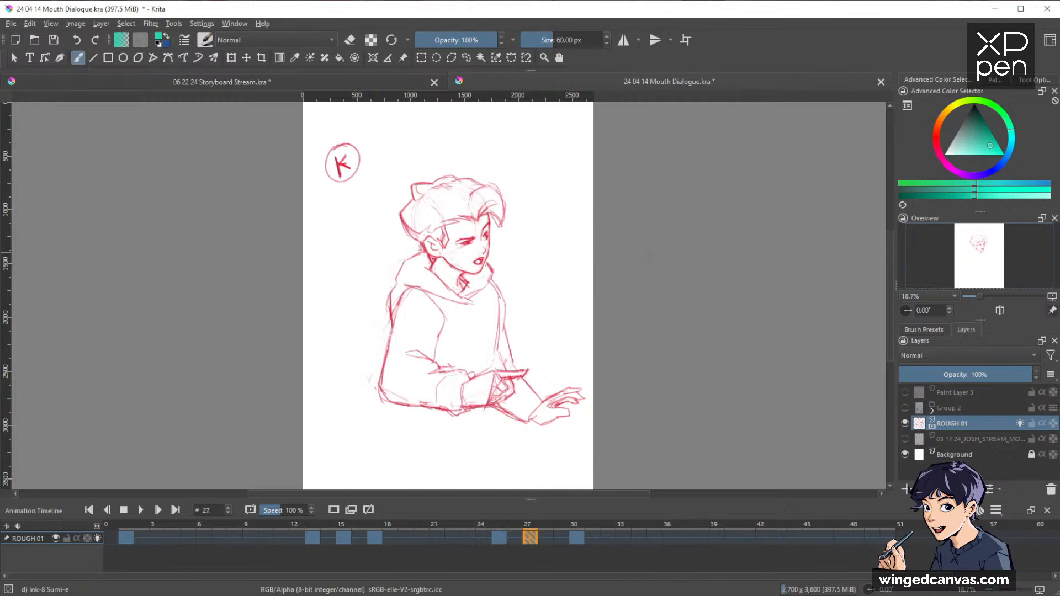
key(period)
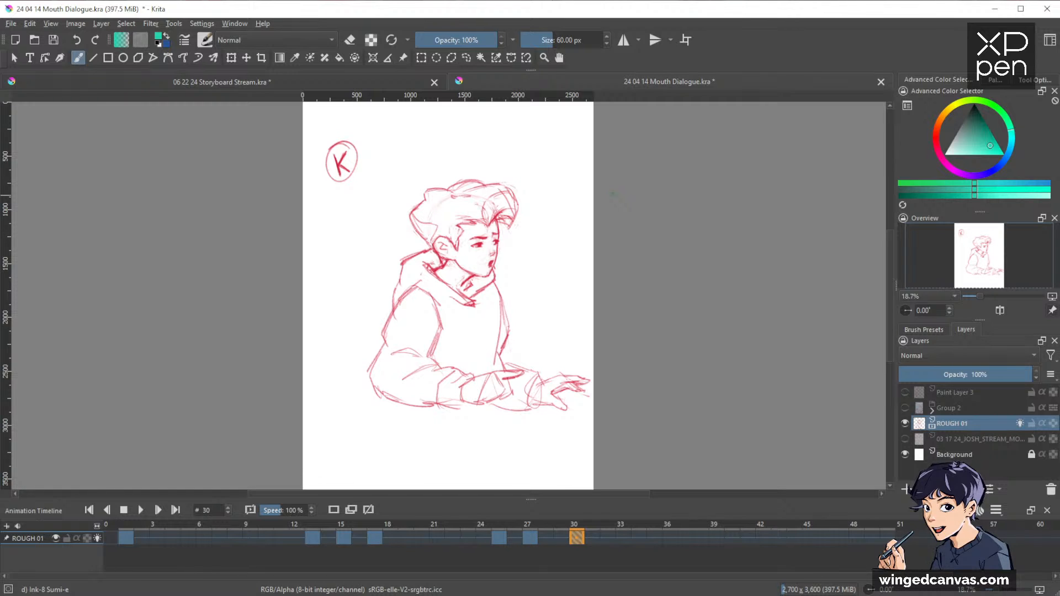
Step: Switch to the storyboard document and view the character design sheet at 25% zoom
click(390, 83)
key(minus)
key(minus)
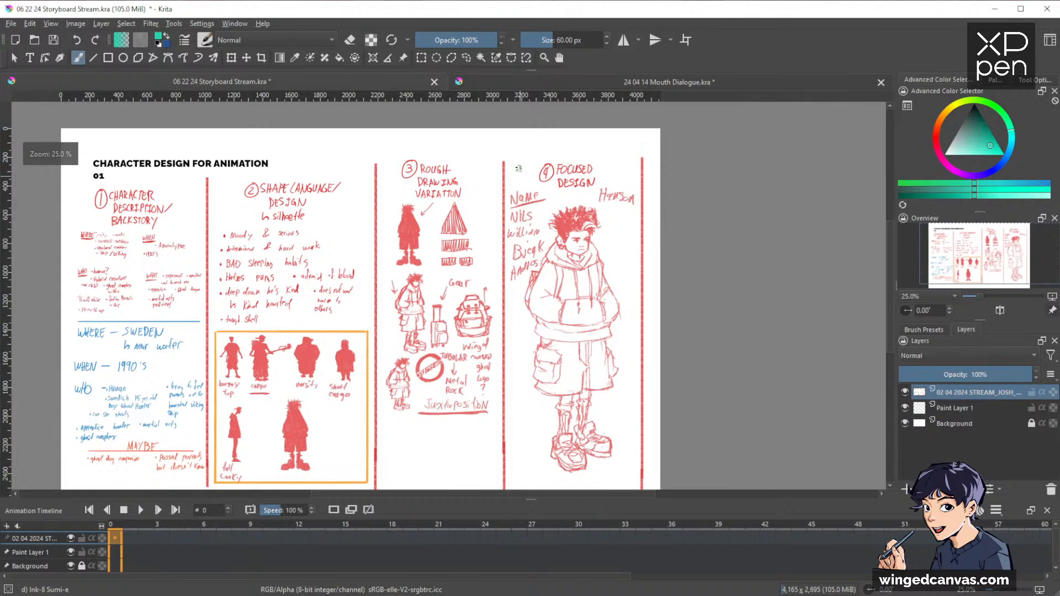
Step: Unpin Paint Layer 1 and the Background layer from the animation timeline
drag(451, 239, 528, 243)
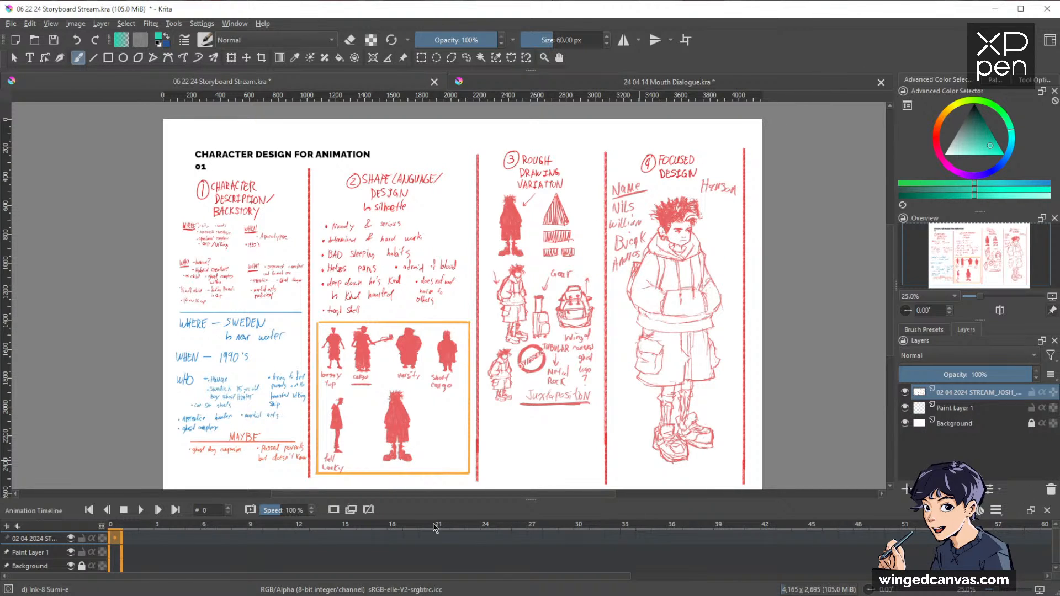
click(7, 552)
click(8, 552)
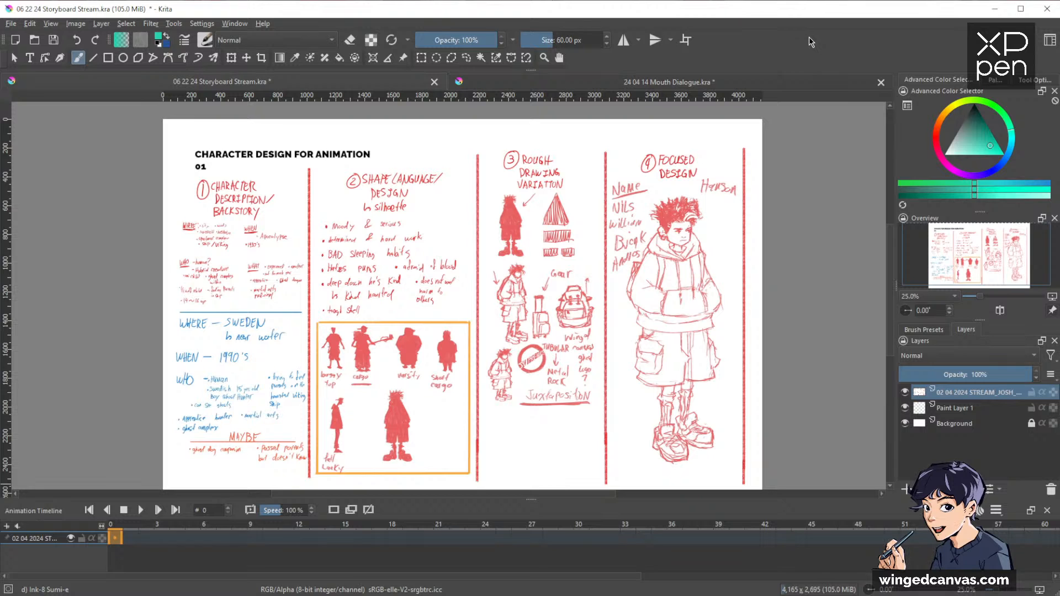
Step: Hide the character design reference layer, make Paint Layer 1 active and close the Animation Timeline
drag(758, 387, 771, 373)
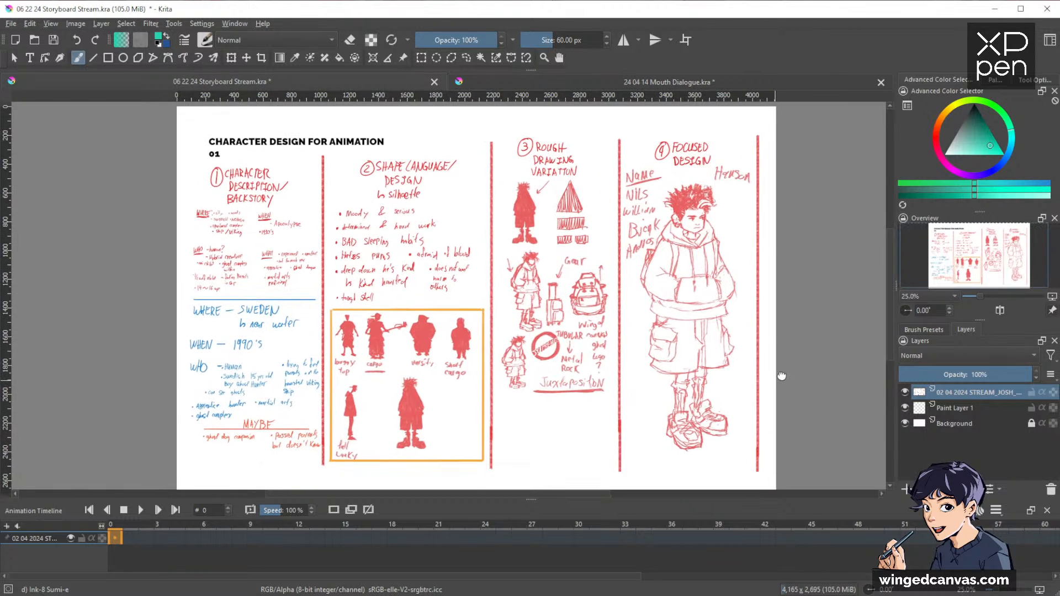
click(905, 392)
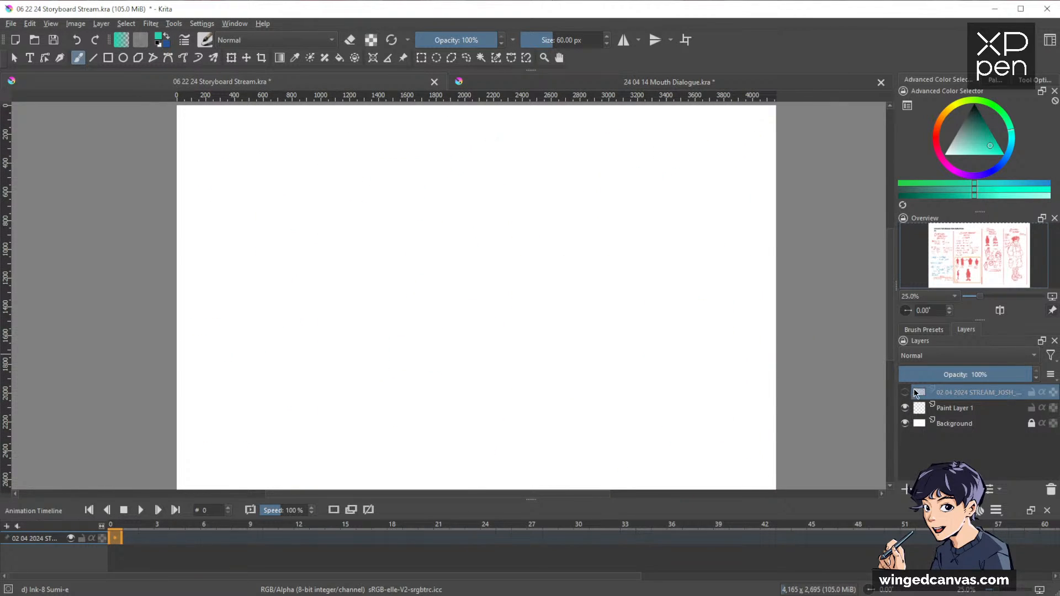
click(959, 408)
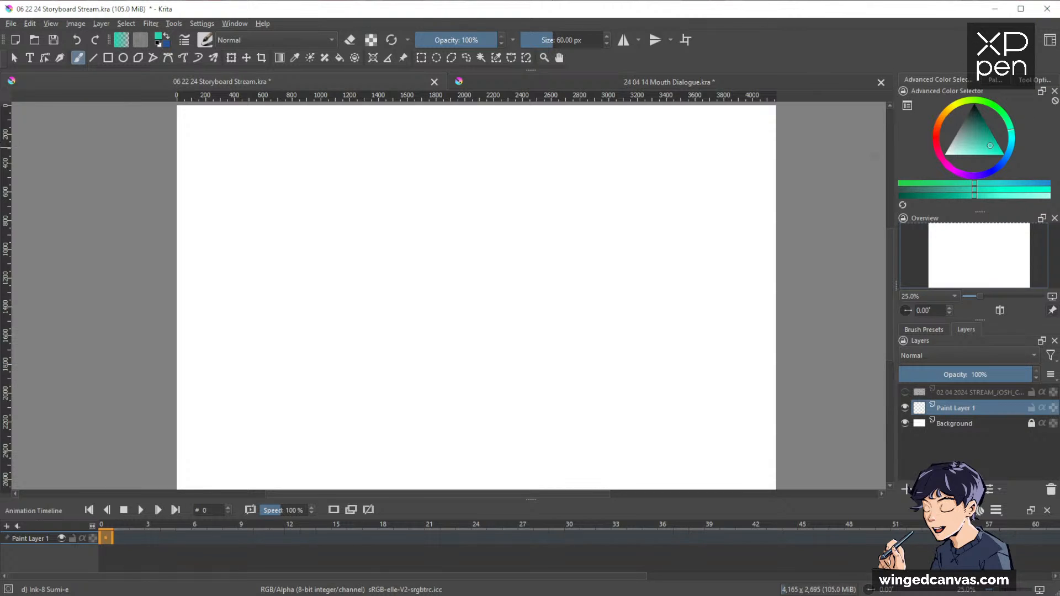
click(1047, 511)
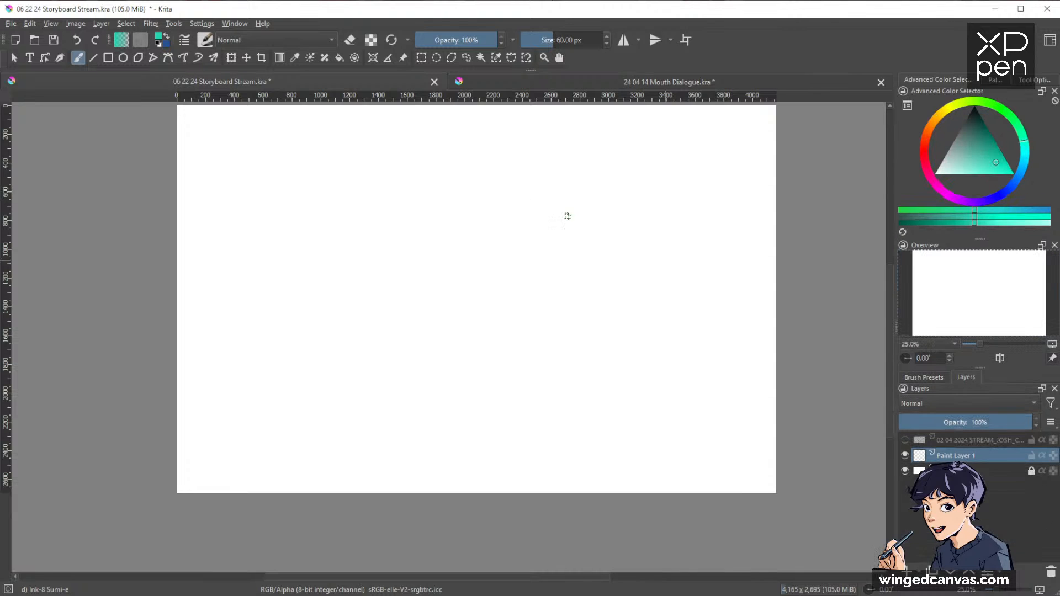
Step: Look briefly at the Mouth Dialogue document, return to the storyboard document and show the brush presets
click(718, 84)
click(359, 81)
drag(473, 199, 493, 212)
click(942, 379)
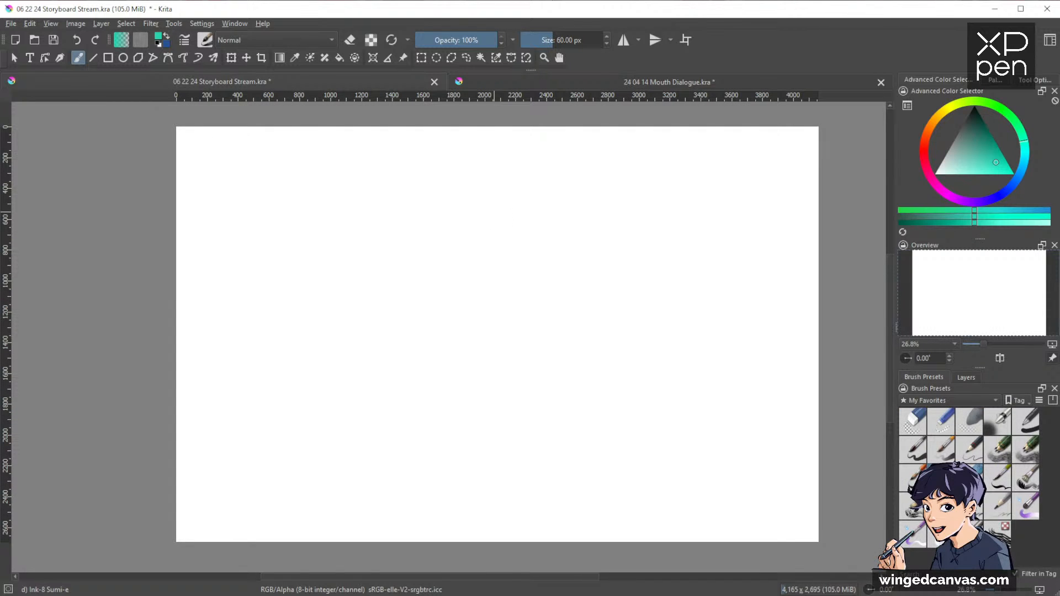
Step: Set the brush colour to the blue Color 34 of the PixelArt 32 palette, undoing the test strokes made on the canvas
mouse_move(678, 467)
mouse_down()
mouse_move(752, 440)
mouse_move(788, 449)
mouse_up()
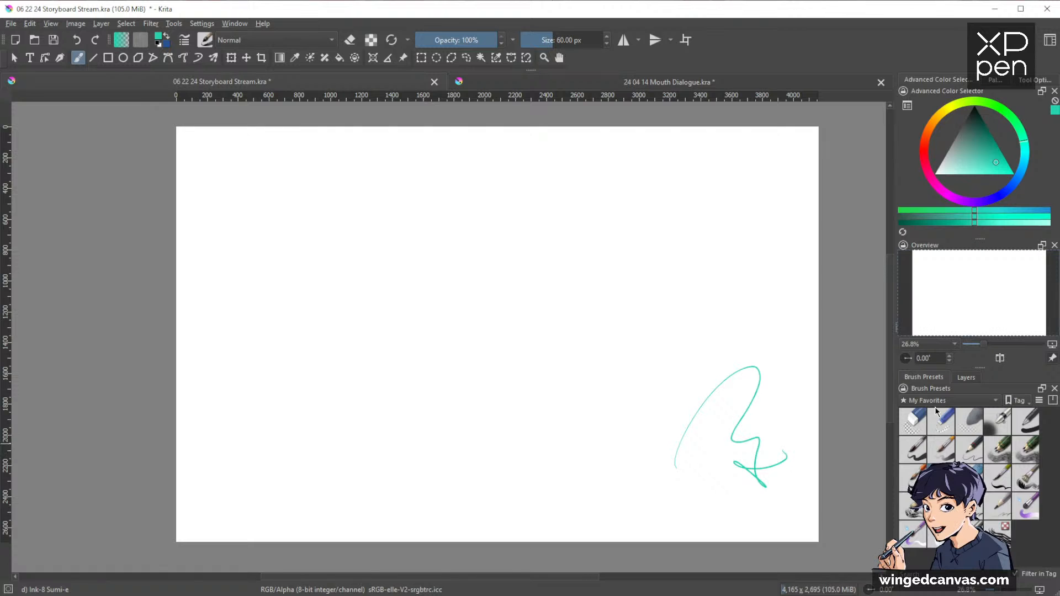
key(ctrl+z)
click(995, 80)
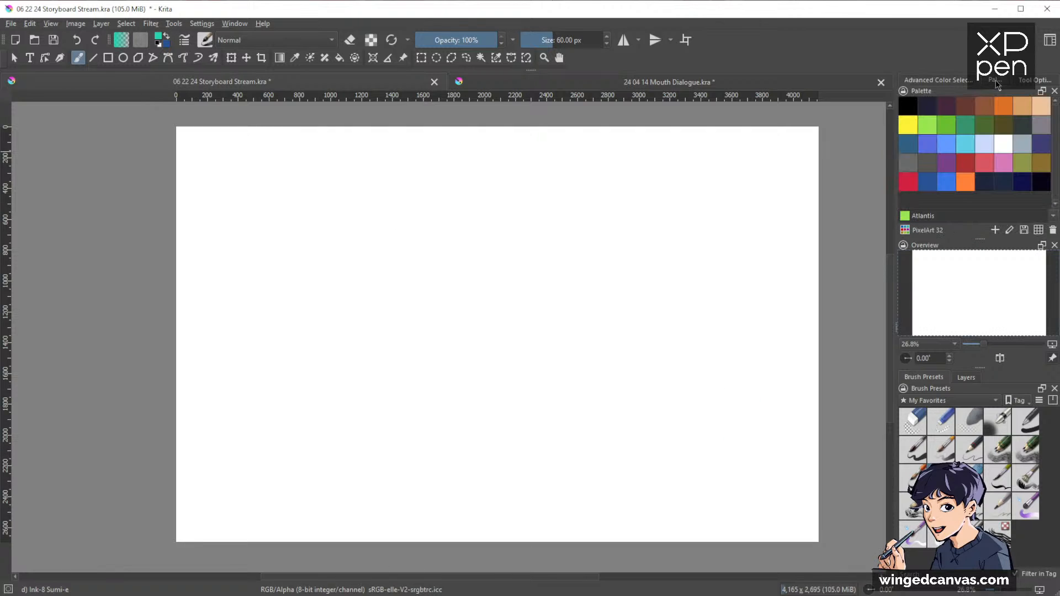
click(930, 183)
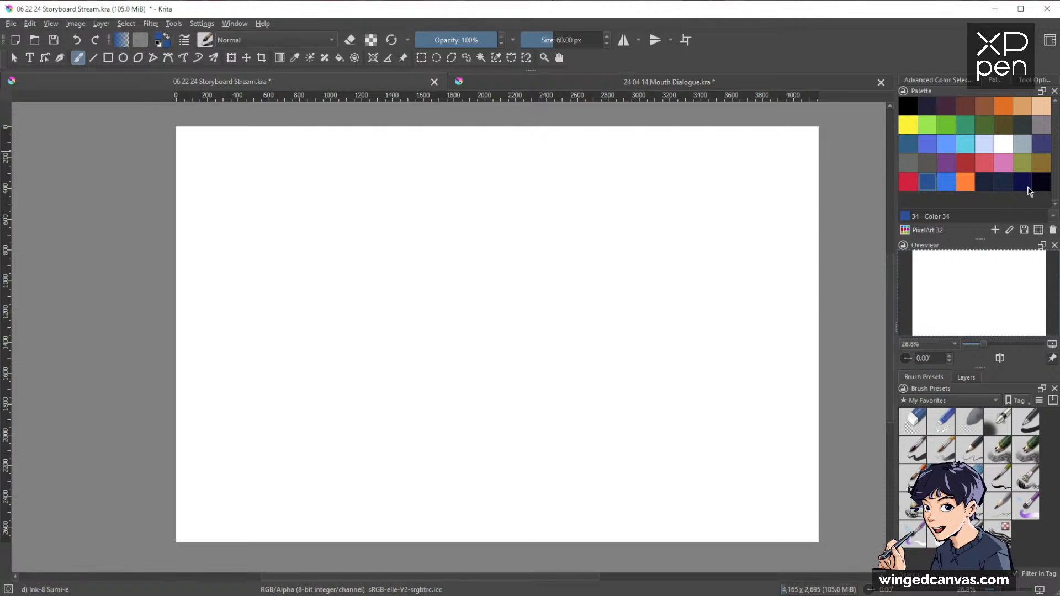
mouse_move(561, 278)
mouse_down()
mouse_move(589, 284)
mouse_move(723, 378)
mouse_up()
key(ctrl+z)
click(963, 81)
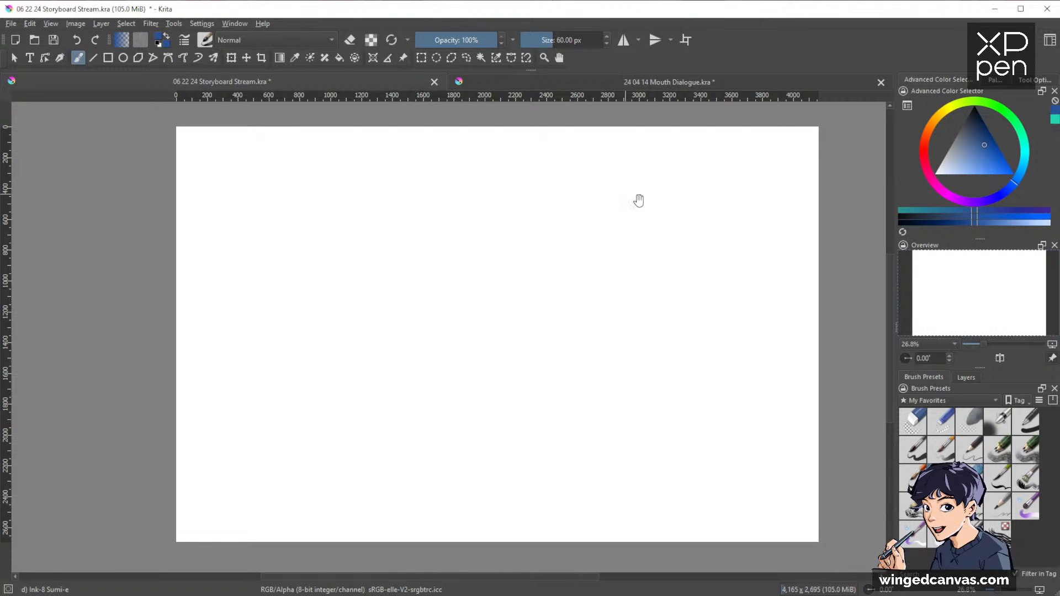
Step: Handwrite the title "STORYBOARDING" in the upper-left corner of the canvas and underline it
drag(650, 212, 636, 221)
mouse_move(193, 146)
mouse_down()
mouse_move(176, 150)
mouse_move(175, 167)
mouse_up()
mouse_move(213, 144)
mouse_down()
mouse_move(203, 145)
mouse_move(208, 169)
mouse_move(219, 150)
mouse_move(227, 166)
mouse_up()
mouse_move(228, 147)
mouse_down()
mouse_move(237, 166)
mouse_move(245, 158)
mouse_up()
mouse_move(251, 145)
mouse_down()
mouse_move(239, 176)
mouse_move(256, 166)
mouse_up()
drag(257, 146, 255, 167)
drag(273, 151, 293, 167)
drag(283, 159, 297, 168)
drag(298, 147, 310, 170)
mouse_move(332, 143)
mouse_down()
mouse_move(327, 169)
mouse_move(354, 145)
mouse_move(362, 160)
mouse_up()
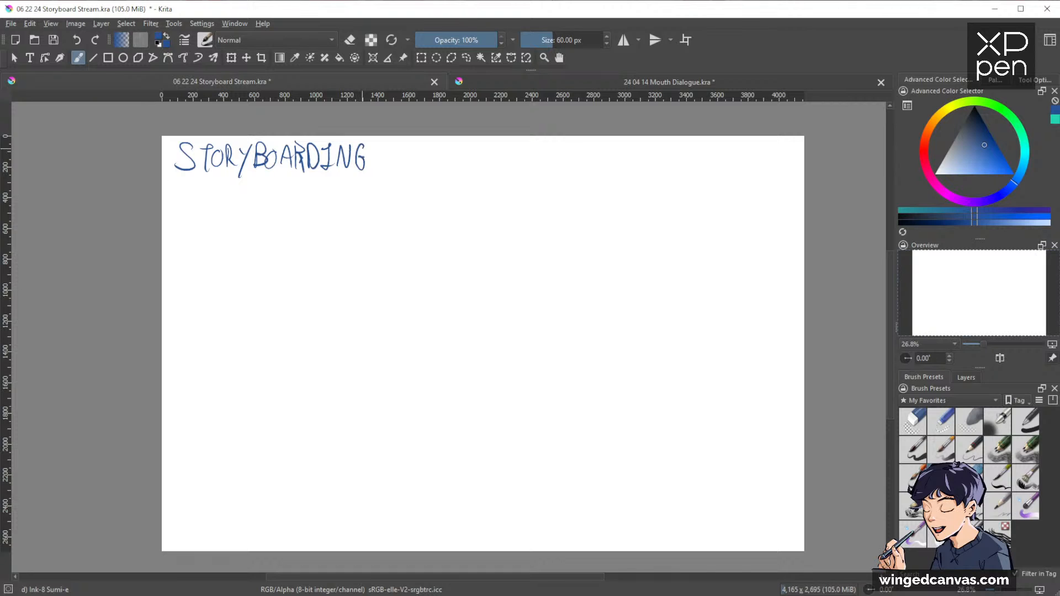
drag(166, 181, 370, 182)
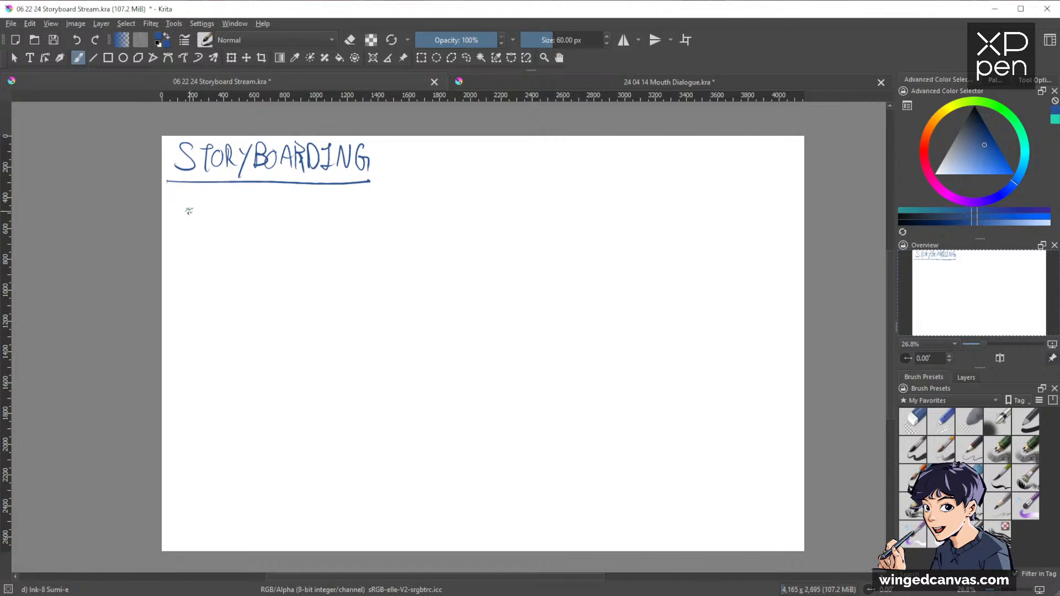
Step: Handwrite "Storytelling" as a subheading beneath the underlined title
mouse_move(192, 206)
mouse_down()
mouse_move(181, 224)
mouse_move(231, 213)
mouse_up()
mouse_move(233, 210)
mouse_down()
mouse_move(224, 232)
mouse_move(248, 209)
mouse_up()
mouse_move(243, 219)
mouse_down()
mouse_move(258, 198)
mouse_move(260, 224)
mouse_up()
drag(266, 212, 284, 232)
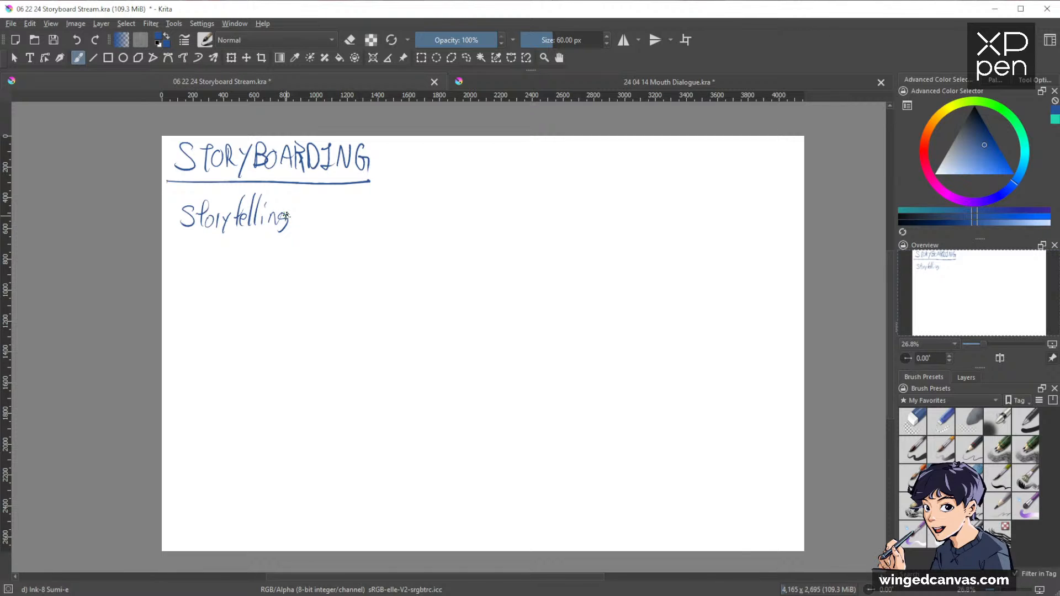
Step: Branch "Storytelling" with two arrows to the handwritten words "Story" and "Event", and circle "Event"
mouse_move(224, 239)
mouse_down()
mouse_move(171, 294)
mouse_move(198, 287)
mouse_up()
drag(206, 282, 202, 298)
drag(253, 239, 271, 270)
drag(262, 263, 271, 271)
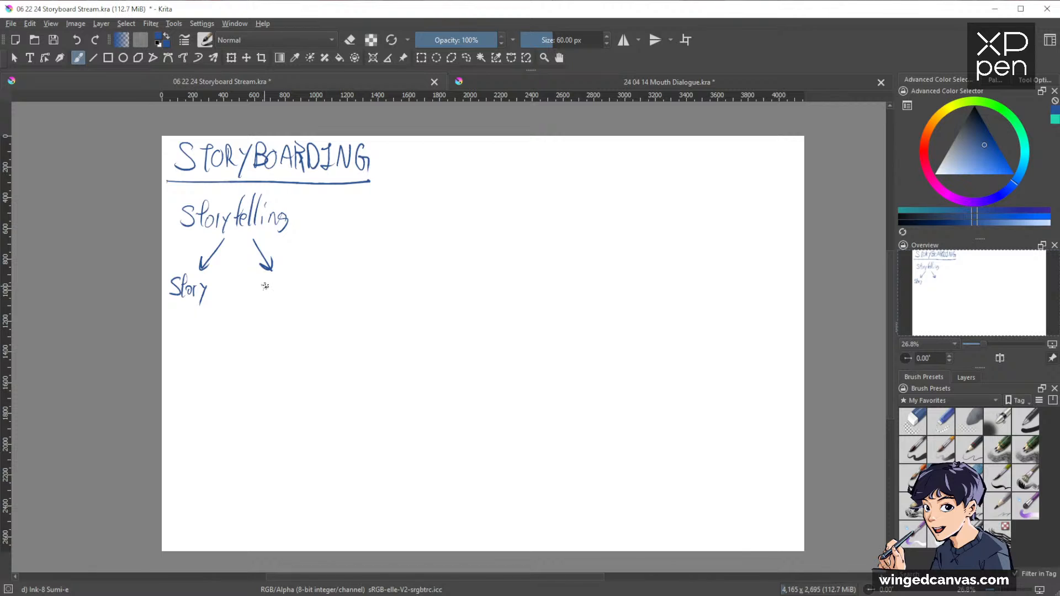
mouse_move(264, 283)
mouse_down()
mouse_move(268, 302)
mouse_move(282, 285)
mouse_up()
drag(284, 293, 310, 302)
mouse_move(305, 282)
mouse_down()
mouse_move(336, 290)
mouse_move(293, 264)
mouse_up()
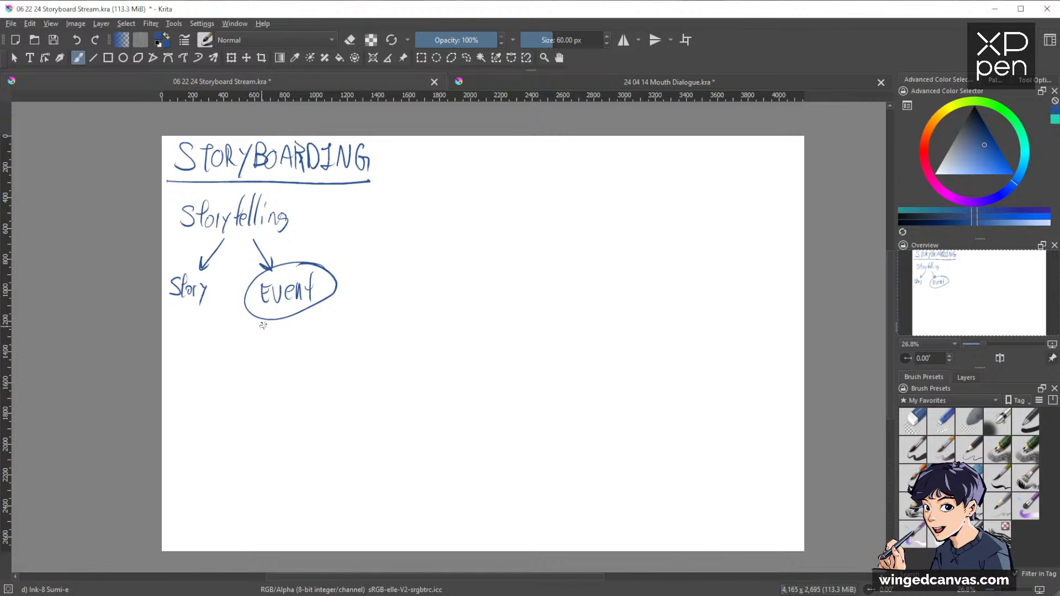
Step: Handwrite the notes "action" and "big moment" as a list under the circled "Event"
mouse_move(267, 333)
mouse_down()
mouse_move(260, 343)
mouse_move(280, 345)
mouse_up()
mouse_move(283, 334)
mouse_down()
mouse_move(284, 345)
mouse_move(287, 335)
mouse_move(301, 343)
mouse_up()
mouse_move(248, 372)
mouse_down()
mouse_move(272, 369)
mouse_move(279, 385)
mouse_move(308, 370)
mouse_up()
key(ctrl+z)
drag(312, 378, 339, 370)
drag(346, 350, 343, 378)
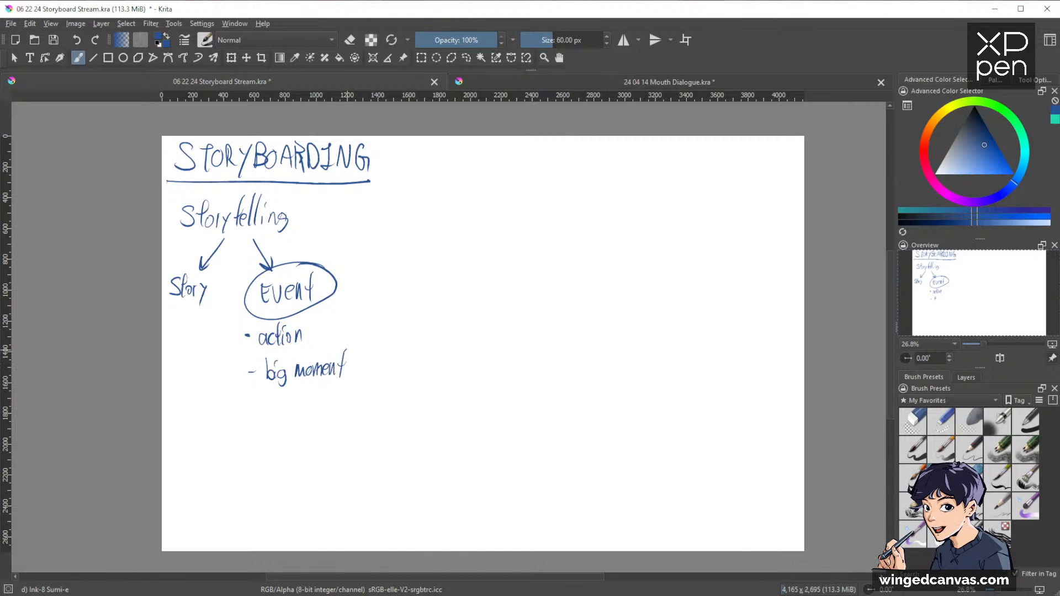
Step: Add the bullet "eventful" to the Event list and draw a frame around the storytelling notes
drag(244, 397, 249, 397)
drag(255, 399, 296, 403)
key(ctrl+z)
drag(300, 386, 297, 409)
mouse_move(295, 396)
mouse_down()
mouse_move(301, 412)
mouse_move(318, 406)
mouse_up()
drag(322, 381, 322, 409)
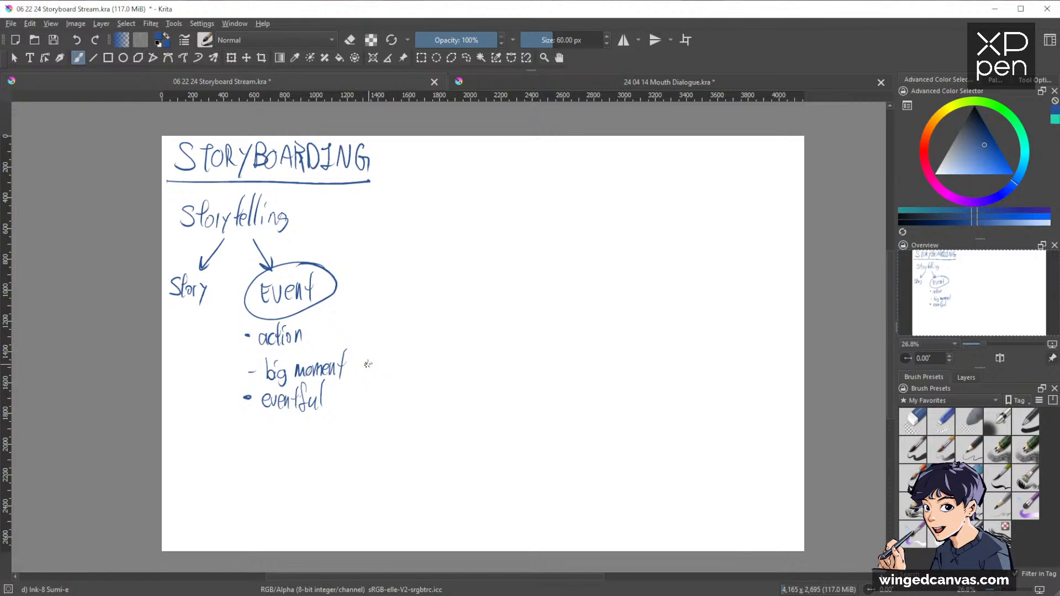
mouse_move(168, 192)
mouse_down()
mouse_move(348, 190)
mouse_move(362, 196)
mouse_move(363, 234)
mouse_move(352, 437)
mouse_move(163, 442)
mouse_up()
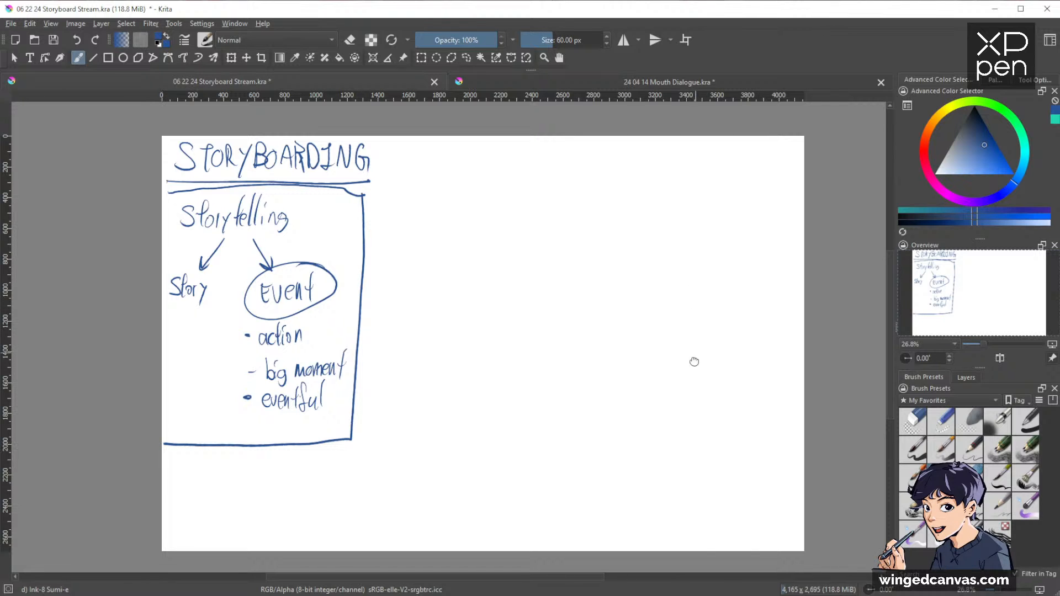
Step: Handwrite the heading "What do you want" with a circled 1 beside the framed notes, and underline it
mouse_move(694, 361)
mouse_down()
mouse_move(684, 343)
mouse_move(653, 351)
mouse_move(666, 336)
mouse_move(674, 362)
mouse_move(662, 367)
mouse_move(677, 362)
mouse_up()
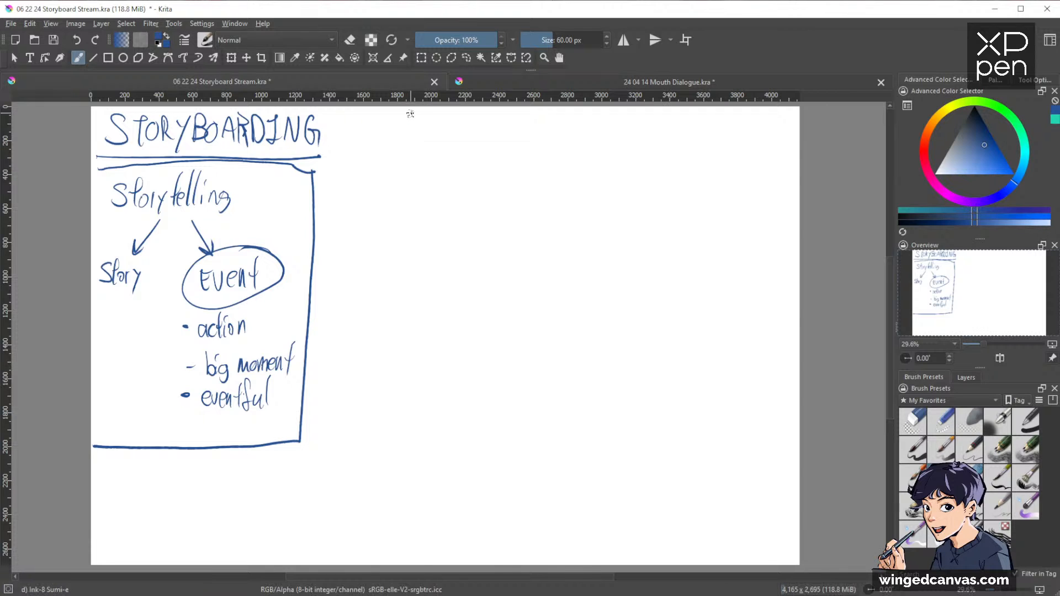
drag(384, 129, 381, 157)
mouse_move(386, 128)
mouse_down()
mouse_move(414, 154)
mouse_move(432, 135)
mouse_move(445, 156)
mouse_move(473, 157)
mouse_up()
mouse_move(465, 141)
mouse_down()
mouse_move(507, 153)
mouse_move(513, 138)
mouse_move(539, 158)
mouse_move(558, 136)
mouse_up()
mouse_move(568, 135)
mouse_down()
mouse_move(583, 148)
mouse_move(629, 137)
mouse_move(654, 153)
mouse_up()
drag(663, 123, 666, 146)
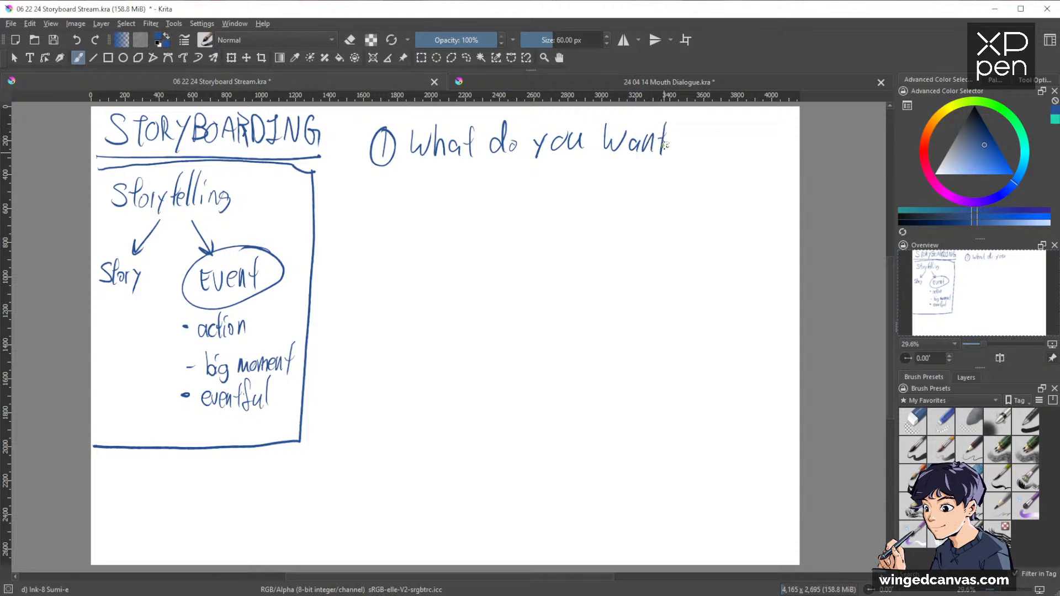
drag(398, 163, 675, 160)
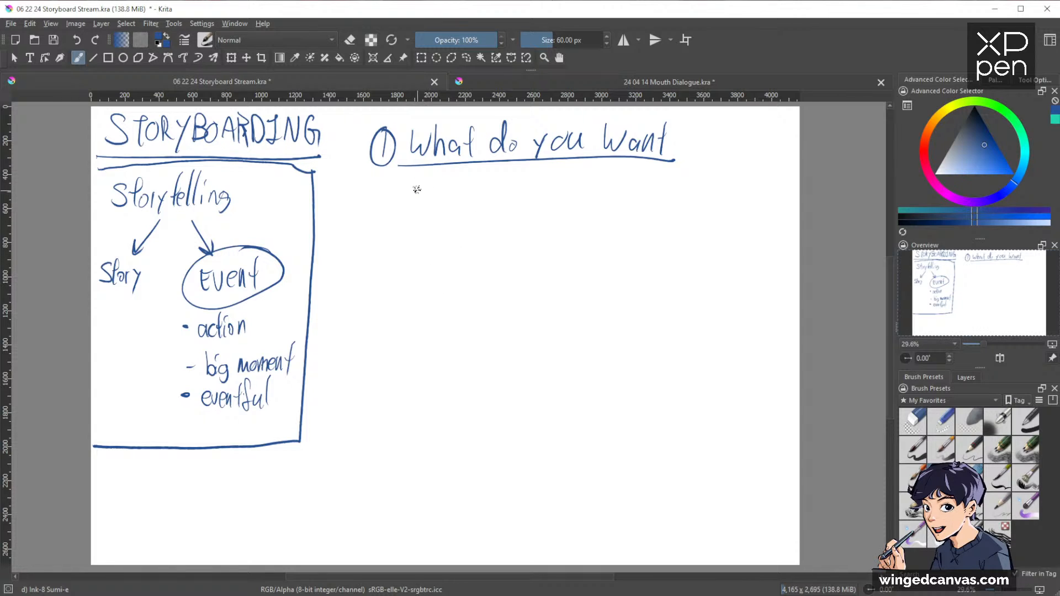
Step: Handwrite an underlined "Want:" below the first heading, with "Exploring" as its first list item
mouse_move(412, 180)
mouse_down()
mouse_move(439, 195)
mouse_move(468, 184)
mouse_up()
click(474, 181)
click(473, 195)
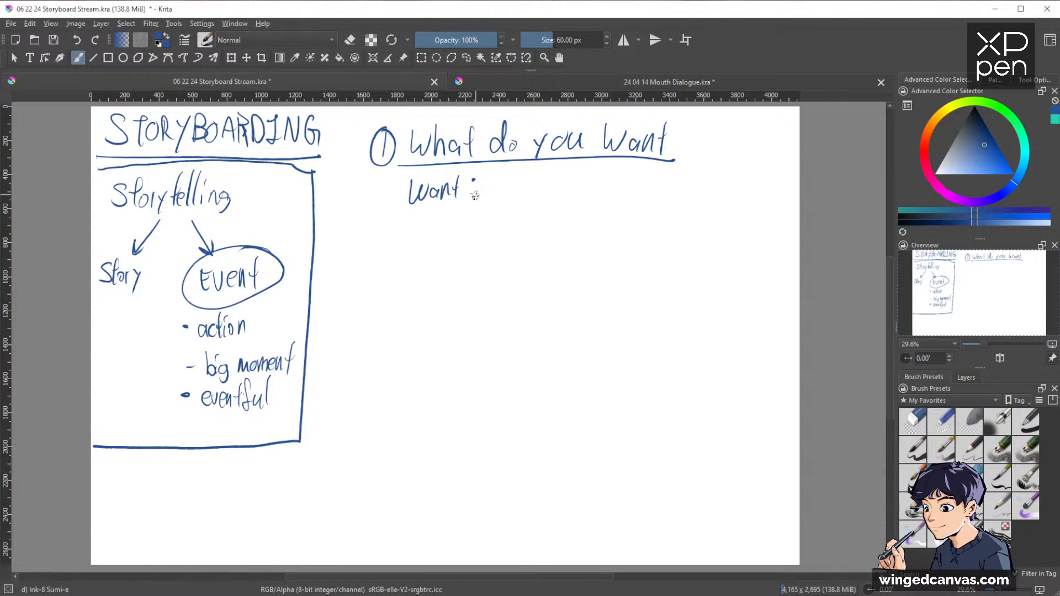
mouse_move(408, 211)
mouse_down()
mouse_move(478, 206)
mouse_move(411, 226)
mouse_move(431, 233)
mouse_move(445, 220)
mouse_move(448, 245)
mouse_move(462, 217)
mouse_up()
mouse_move(466, 226)
mouse_down()
mouse_move(477, 223)
mouse_move(482, 236)
mouse_up()
click(484, 216)
drag(486, 237, 496, 247)
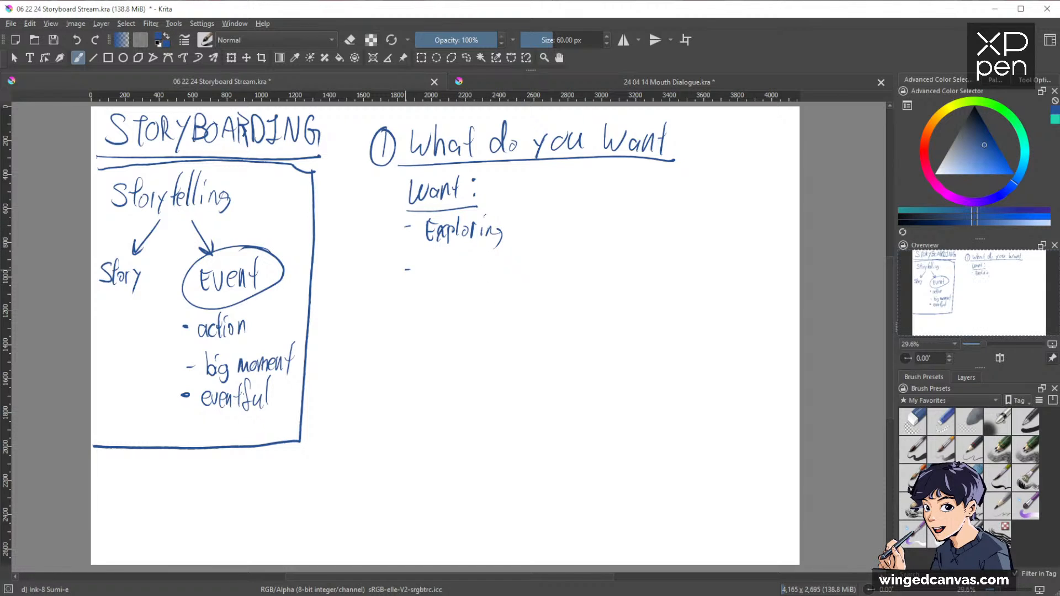
Step: Add the list item "searching for something" below "Exploring"
drag(404, 268, 413, 269)
mouse_move(440, 255)
mouse_down()
mouse_move(431, 271)
mouse_move(461, 269)
mouse_up()
drag(463, 262, 470, 269)
drag(479, 251, 485, 270)
mouse_move(489, 263)
mouse_down()
mouse_move(502, 279)
mouse_move(524, 269)
mouse_up()
drag(529, 263, 539, 256)
mouse_move(562, 254)
mouse_down()
mouse_move(554, 266)
mouse_move(582, 263)
mouse_up()
drag(584, 261, 622, 278)
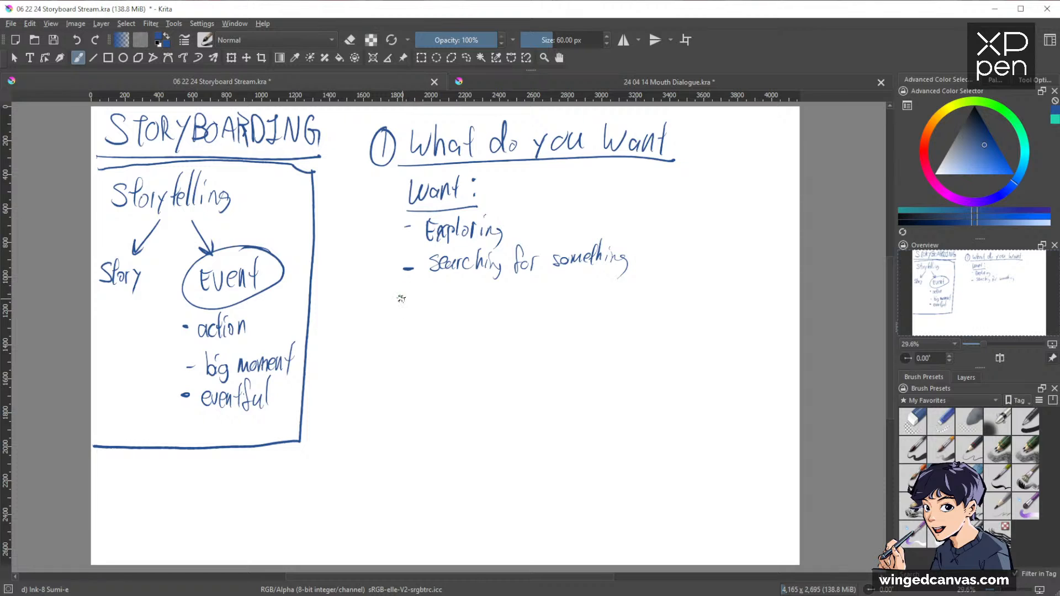
Step: Add the list item "utilizing some gear" below "searching for something"
mouse_move(398, 301)
mouse_down()
mouse_move(486, 307)
mouse_move(516, 291)
mouse_move(509, 306)
mouse_up()
drag(524, 292, 558, 307)
drag(566, 298, 587, 301)
drag(589, 294, 604, 283)
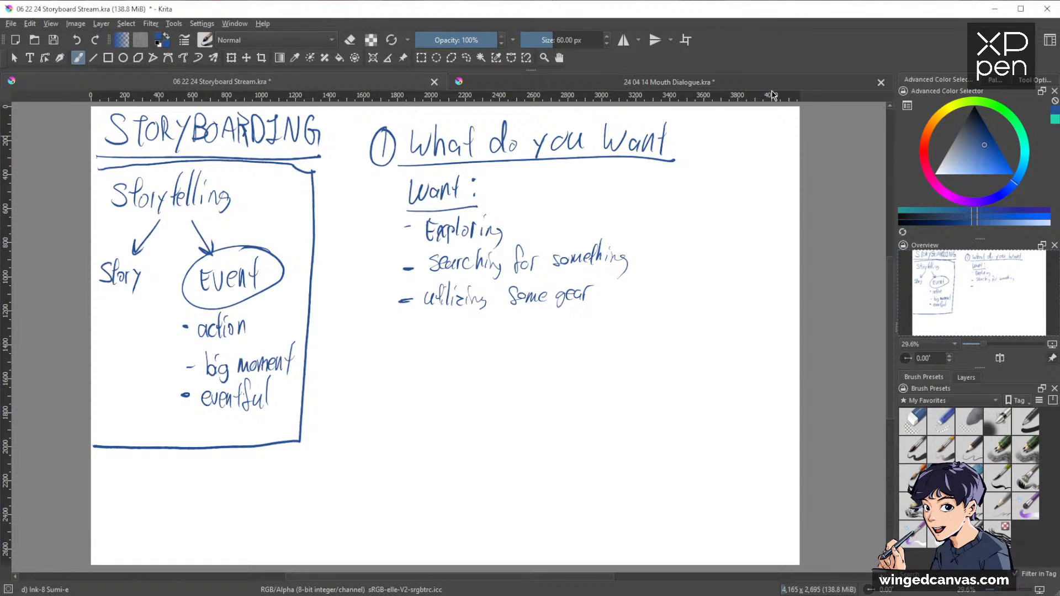
Step: Lasso the "What do you want" section, scale it down and move it closer to the framed notes, and deselect it
drag(688, 293, 717, 343)
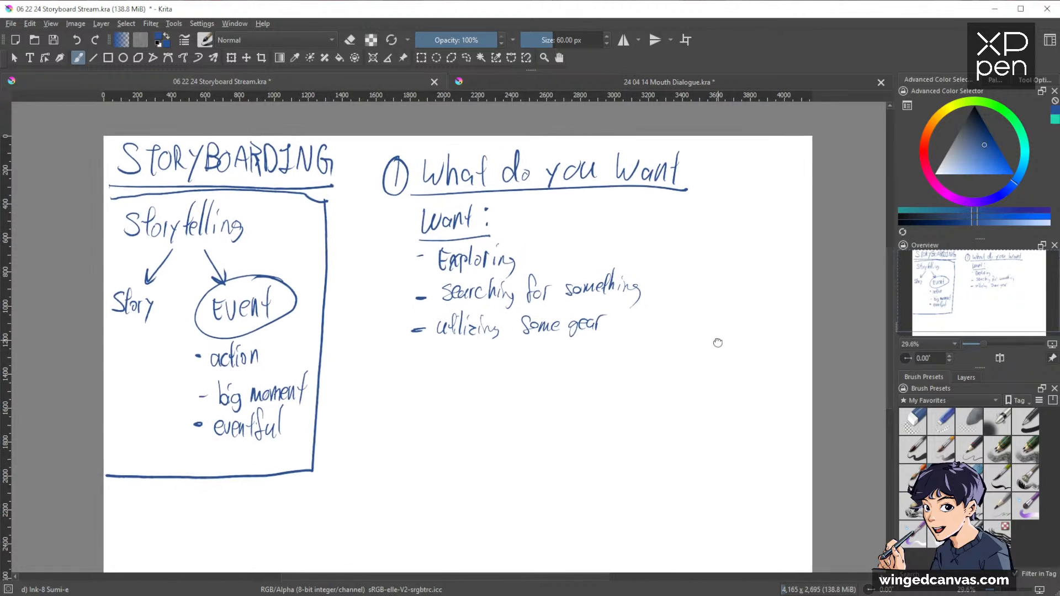
key(ctrl+r)
mouse_move(718, 135)
mouse_down()
mouse_move(685, 132)
mouse_move(367, 237)
mouse_move(745, 279)
mouse_move(713, 311)
mouse_up()
key(ctrl+t)
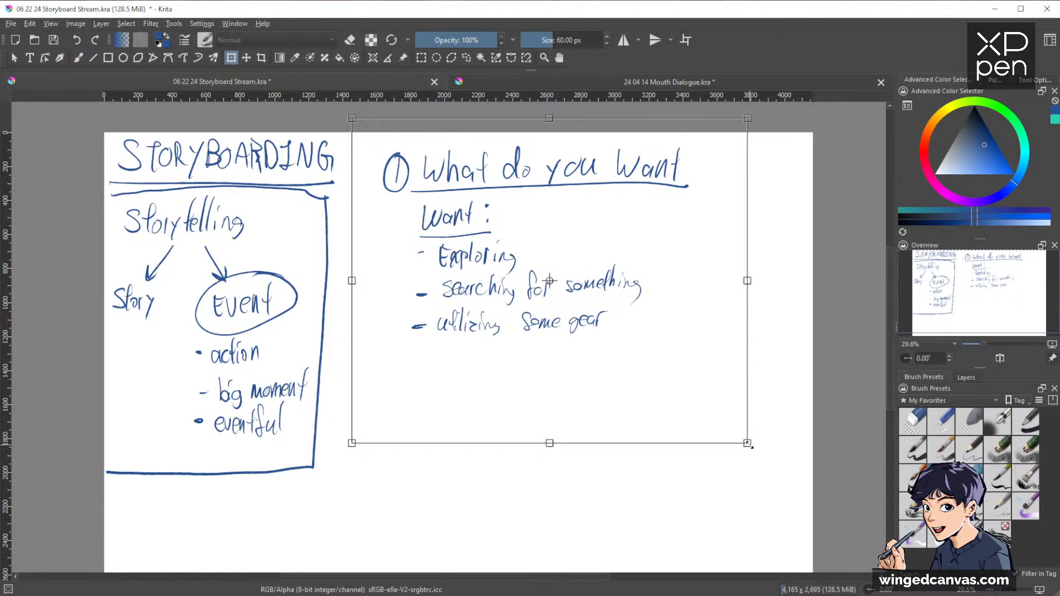
drag(747, 442, 666, 376)
drag(548, 251, 530, 269)
key(Return)
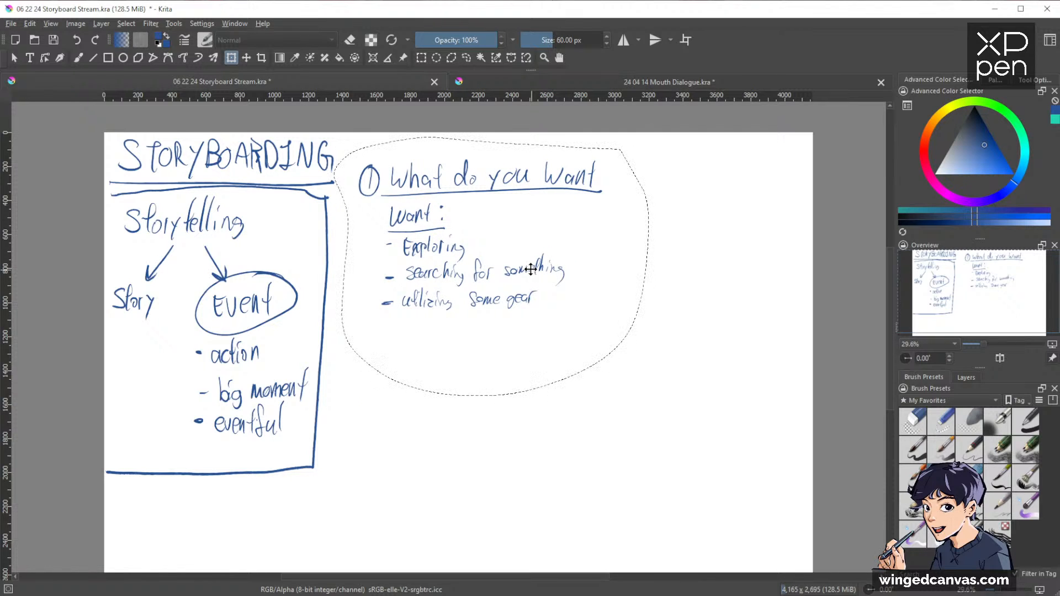
key(ctrl+shift+a)
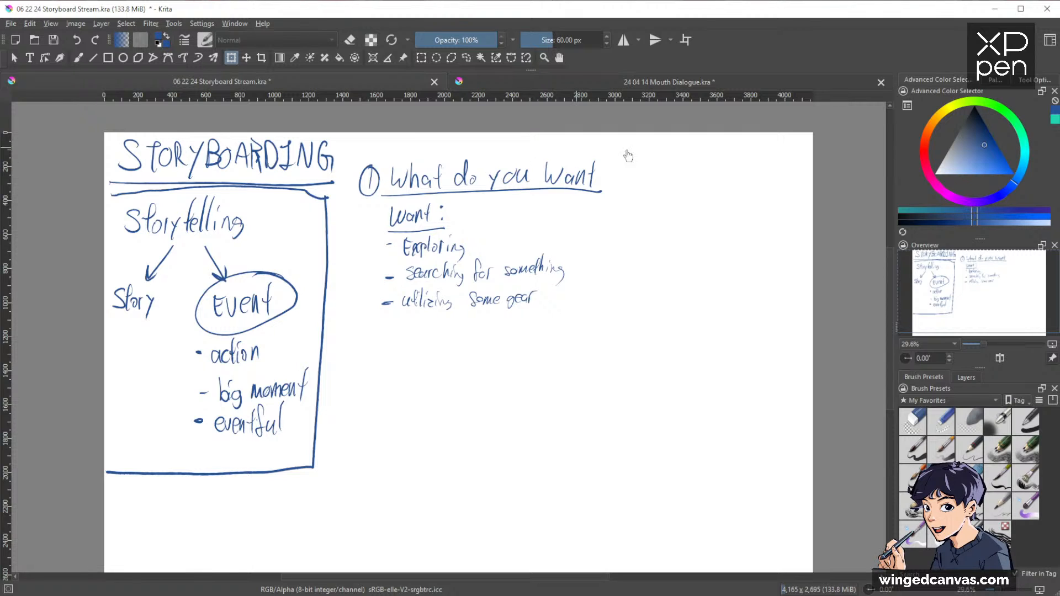
Step: Handwrite the second heading "What is going to happen in this sequence" with a circled 2 below the first section
key(b)
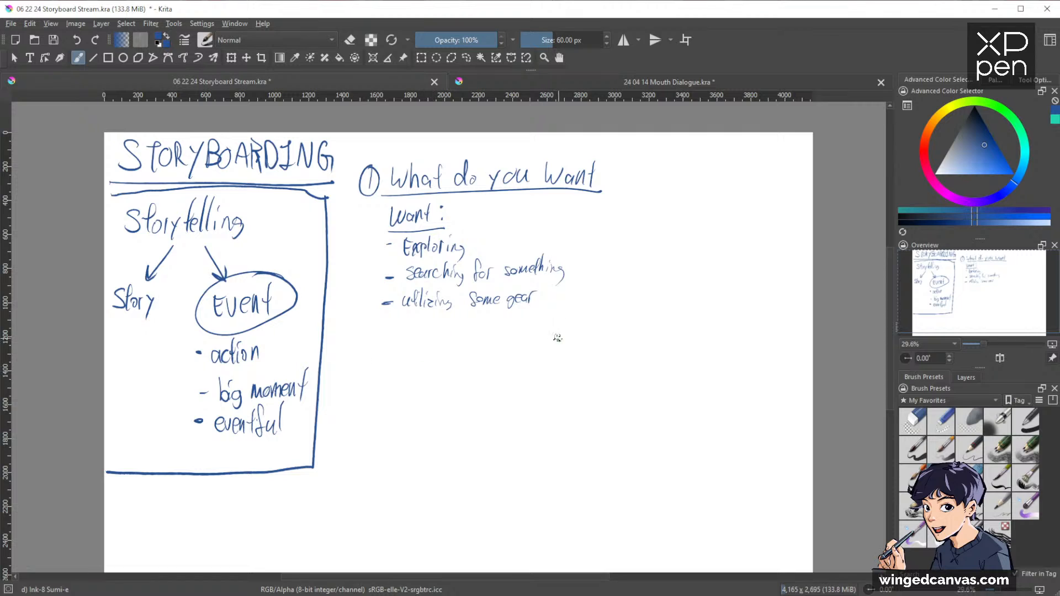
mouse_move(359, 359)
mouse_down()
mouse_move(360, 373)
mouse_move(373, 370)
mouse_up()
mouse_move(378, 343)
mouse_down()
mouse_move(374, 373)
mouse_move(375, 342)
mouse_up()
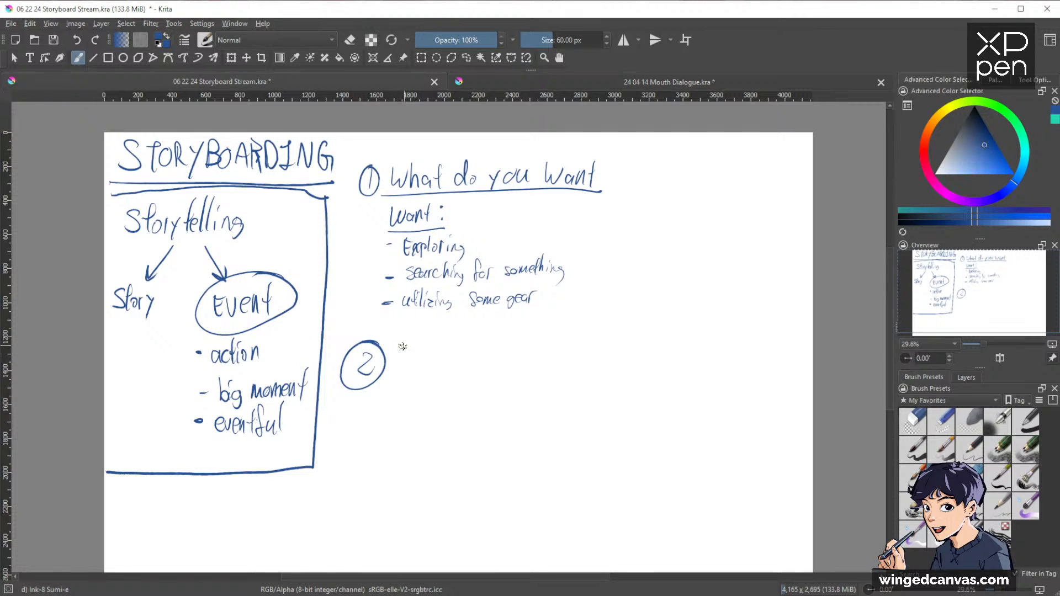
mouse_move(396, 348)
mouse_down()
mouse_move(419, 352)
mouse_move(422, 373)
mouse_move(464, 356)
mouse_up()
mouse_move(468, 358)
mouse_down()
mouse_move(494, 381)
mouse_move(514, 370)
mouse_move(519, 352)
mouse_move(531, 381)
mouse_up()
mouse_move(547, 345)
mouse_down()
mouse_move(552, 378)
mouse_move(573, 343)
mouse_move(577, 375)
mouse_up()
drag(585, 366, 585, 389)
drag(587, 365, 623, 364)
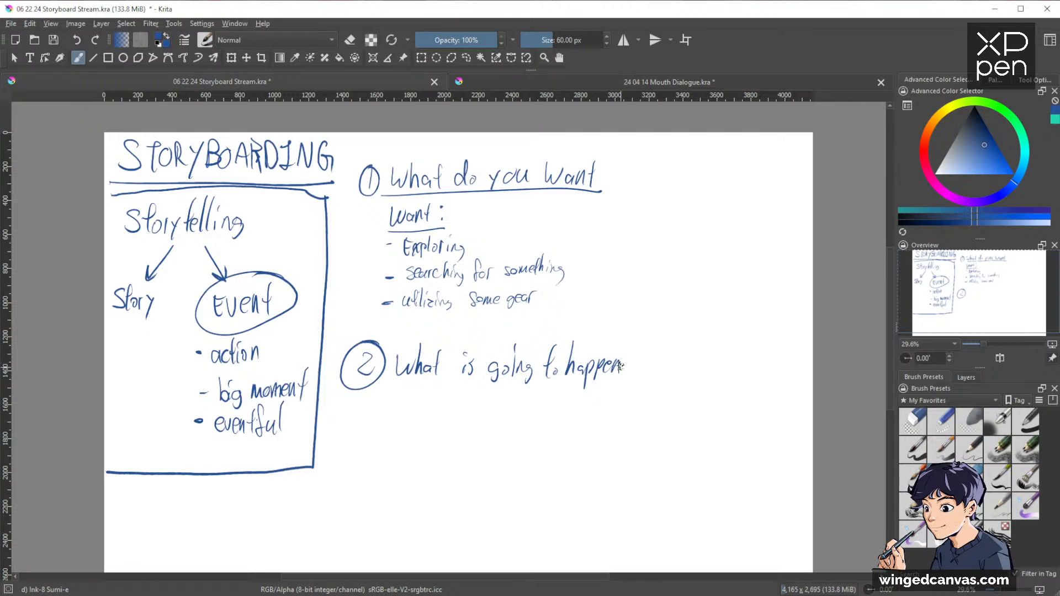
mouse_move(401, 391)
mouse_down()
mouse_move(400, 404)
mouse_move(507, 404)
mouse_up()
drag(518, 396, 515, 423)
mouse_move(525, 397)
mouse_down()
mouse_move(526, 414)
mouse_move(571, 392)
mouse_up()
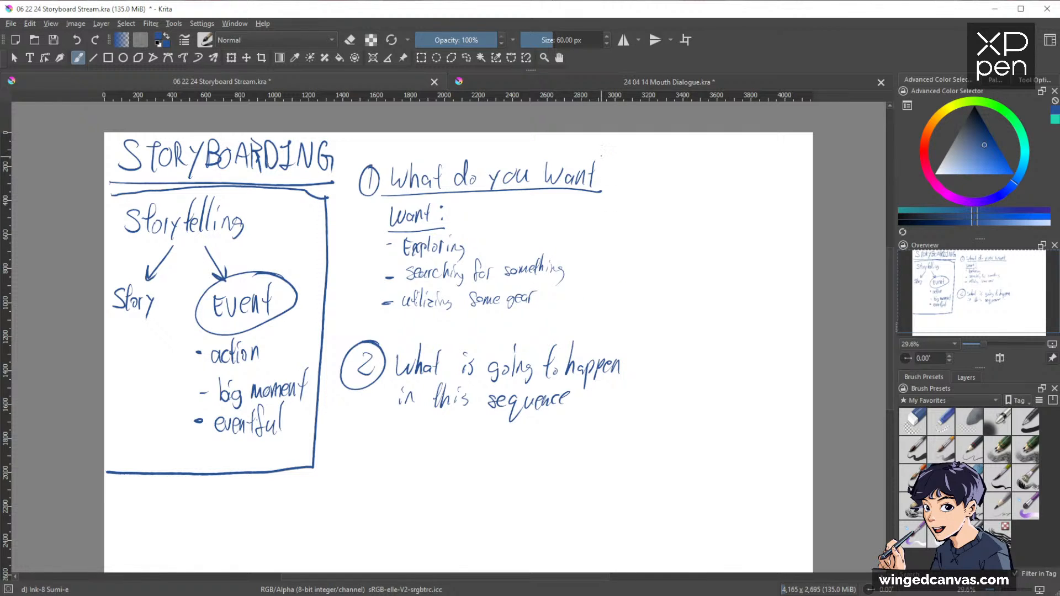
Step: Draw a curly bracket beside the "What do you want" section and label it "Parameters/guideline"
drag(610, 157, 606, 295)
key(ctrl+z)
mouse_move(606, 159)
mouse_down()
mouse_move(620, 200)
mouse_move(590, 293)
mouse_up()
mouse_move(620, 216)
mouse_down()
mouse_move(622, 232)
mouse_move(677, 221)
mouse_move(687, 230)
mouse_up()
mouse_move(679, 218)
mouse_down()
mouse_move(707, 219)
mouse_move(703, 236)
mouse_up()
drag(639, 249, 630, 267)
mouse_move(642, 252)
mouse_down()
mouse_move(651, 260)
mouse_move(661, 250)
mouse_up()
mouse_move(670, 253)
mouse_down()
mouse_move(672, 241)
mouse_move(679, 258)
mouse_move(680, 241)
mouse_up()
drag(683, 252, 696, 264)
drag(697, 259, 704, 263)
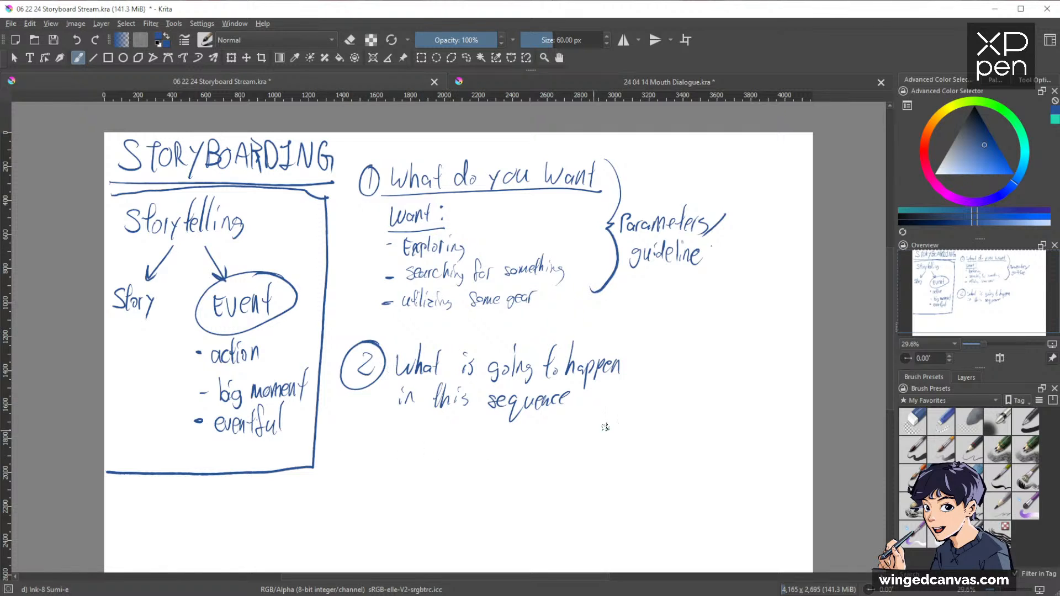
Step: Underline the second heading "What is going to happen in this sequence" with one long line
drag(732, 364, 740, 348)
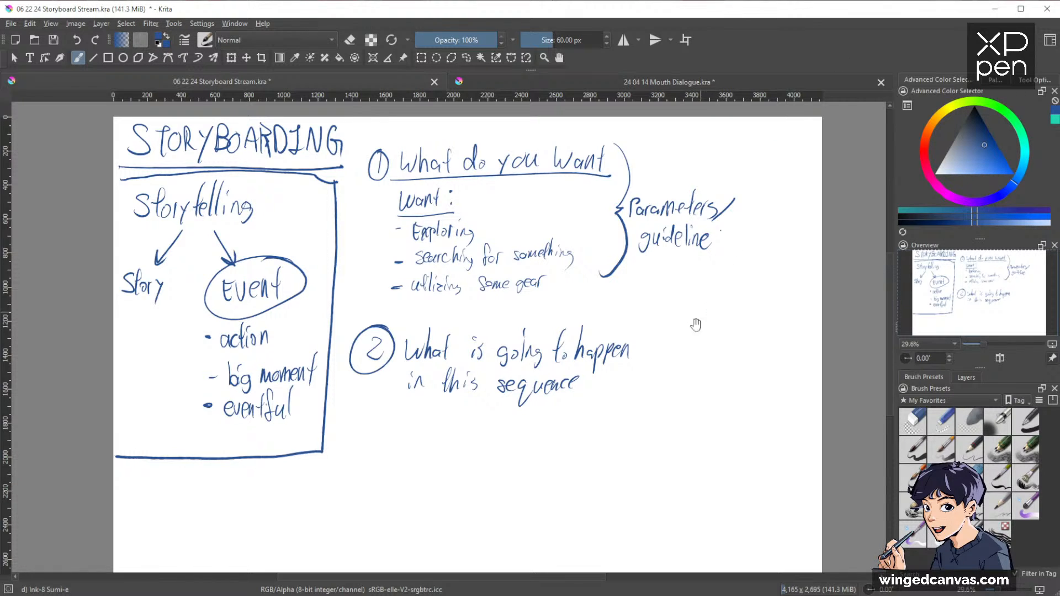
drag(693, 320, 728, 297)
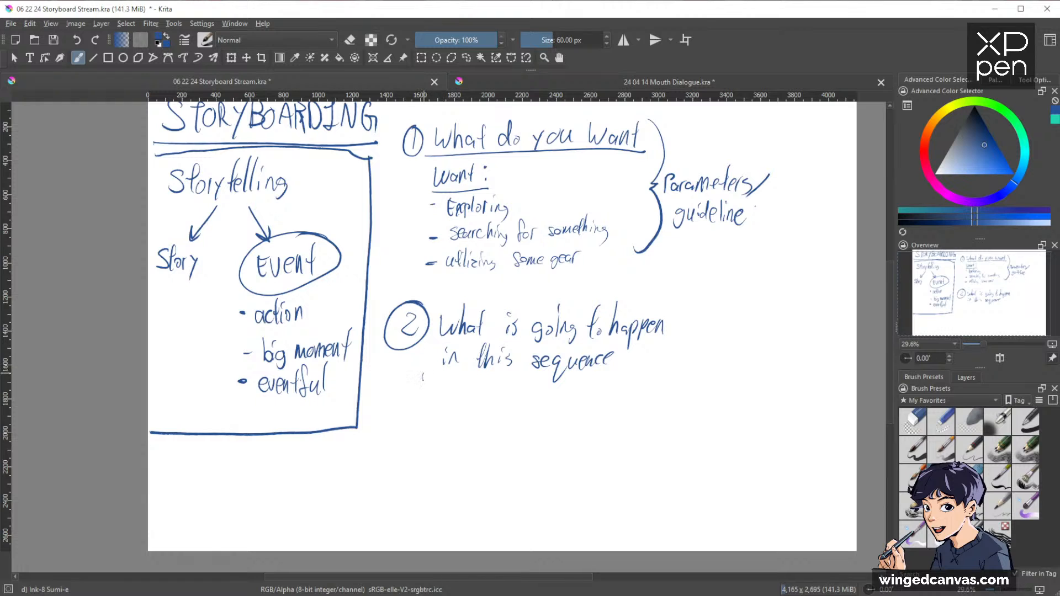
drag(422, 376, 693, 369)
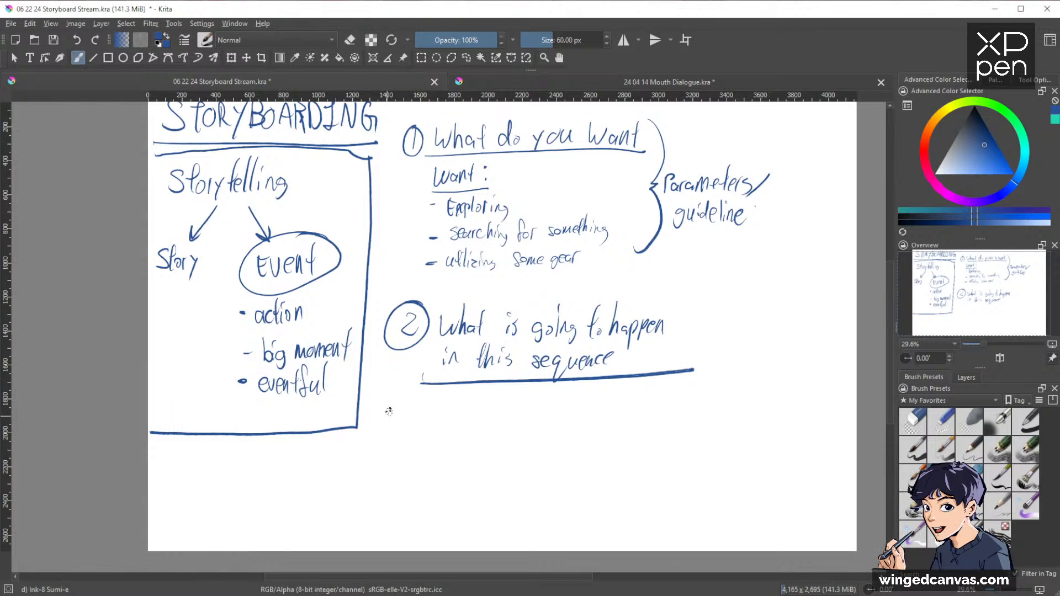
Step: Handwrite the line "where : Haunted Hallway" below the underlined second heading
mouse_move(393, 402)
mouse_down()
mouse_move(401, 416)
mouse_move(410, 404)
mouse_up()
mouse_move(409, 393)
mouse_down()
mouse_move(417, 415)
mouse_move(480, 402)
mouse_move(479, 418)
mouse_up()
click(458, 402)
click(459, 414)
mouse_move(489, 393)
mouse_down()
mouse_move(487, 417)
mouse_move(491, 406)
mouse_up()
drag(495, 404, 524, 415)
drag(520, 403, 529, 401)
drag(528, 409, 585, 413)
drag(577, 403, 587, 400)
drag(600, 402, 606, 412)
mouse_move(612, 397)
mouse_down()
mouse_move(613, 412)
mouse_move(631, 411)
mouse_up()
drag(633, 400, 637, 410)
drag(646, 398, 627, 426)
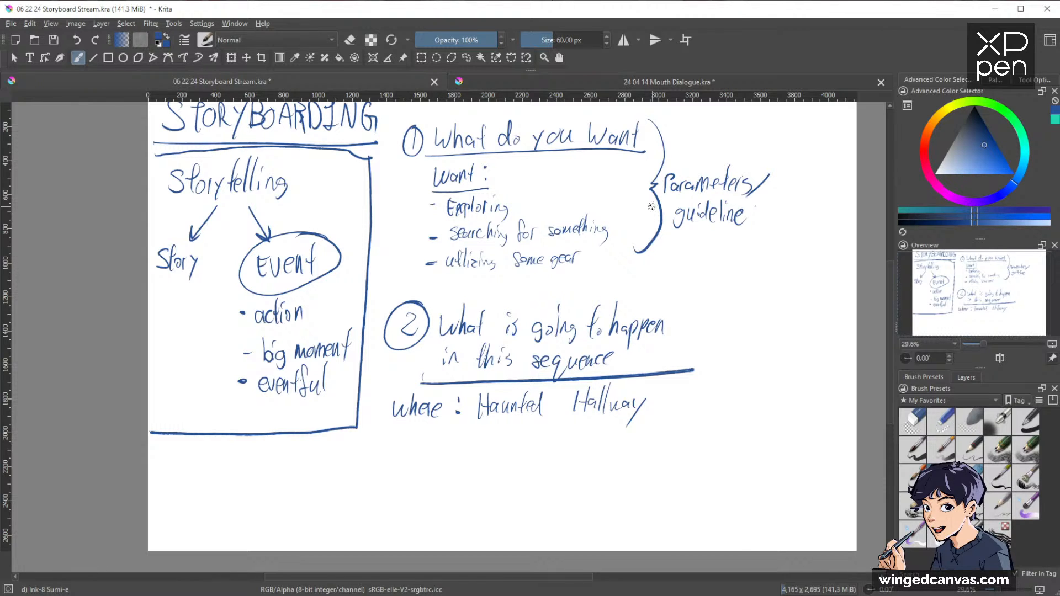
Step: Add the location ideas "saw mill" and "abandoned zoo" as dashed list items below "Haunted Hallway"
drag(496, 434, 563, 441)
drag(567, 421, 568, 440)
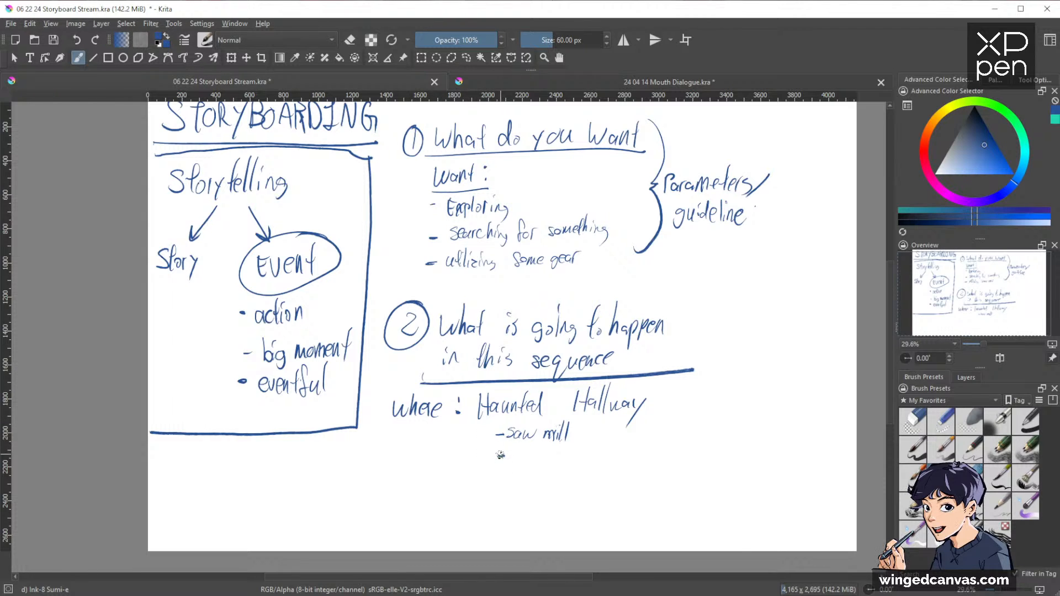
drag(498, 456, 504, 455)
mouse_move(522, 450)
mouse_down()
mouse_move(536, 461)
mouse_move(584, 446)
mouse_move(608, 462)
mouse_up()
drag(613, 455, 619, 456)
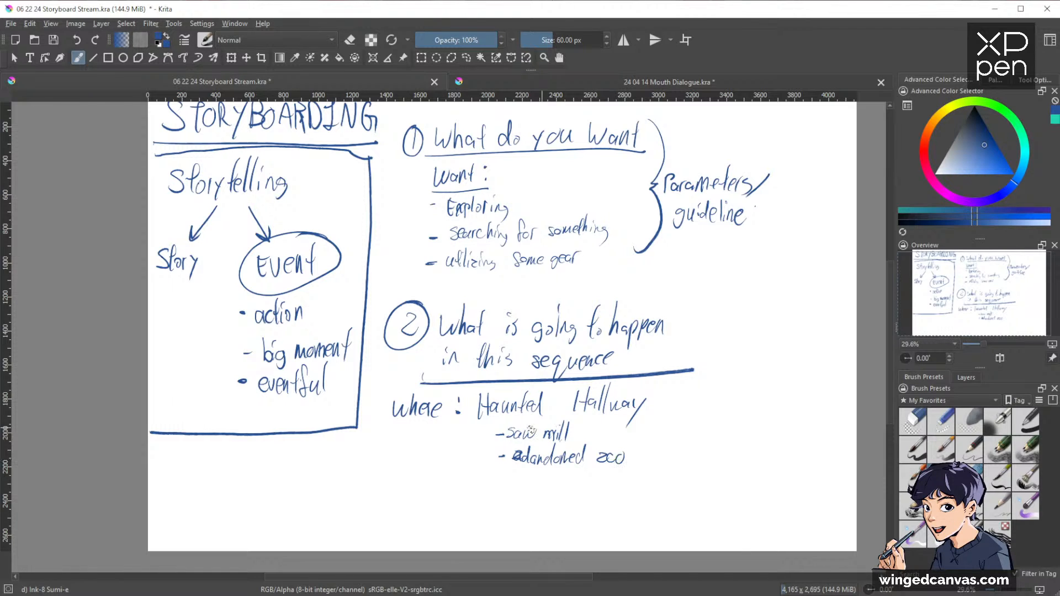
Step: Add the location ideas "7-11" and "Prison Hallway" as dashed items at the end of the location list
mouse_move(499, 479)
mouse_down()
mouse_move(532, 489)
mouse_move(552, 480)
mouse_move(522, 480)
mouse_move(537, 480)
mouse_up()
drag(498, 508, 555, 514)
mouse_move(562, 493)
mouse_down()
mouse_move(562, 513)
mouse_move(564, 504)
mouse_up()
drag(569, 506, 573, 512)
mouse_move(579, 488)
mouse_down()
mouse_move(577, 512)
mouse_move(591, 503)
mouse_move(601, 512)
mouse_up()
drag(604, 504, 604, 522)
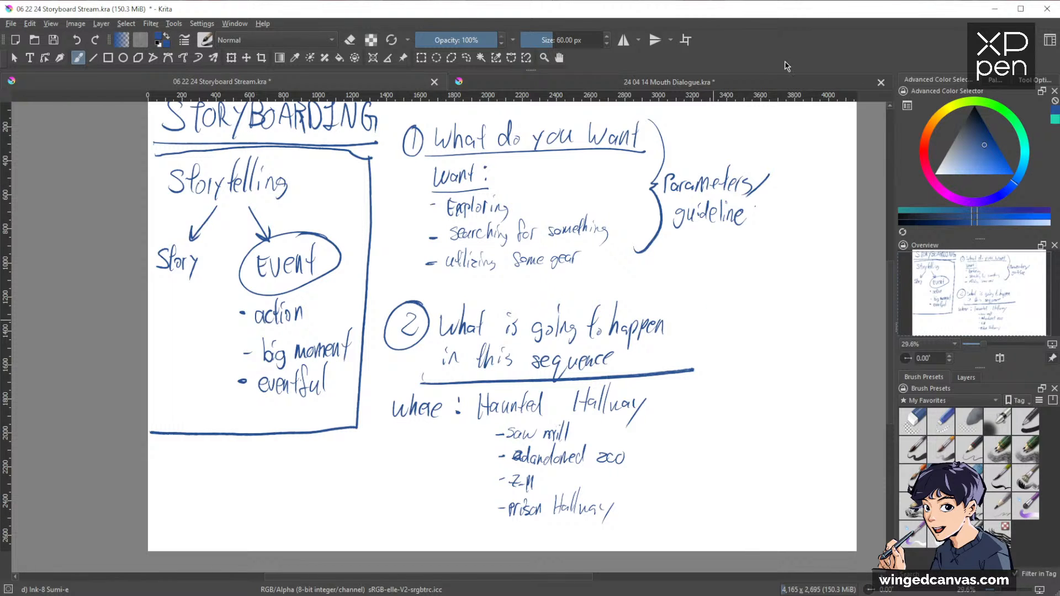
Step: Lasso both numbered sections, scale them down and move them up beside the framed notes, and deselect them
mouse_move(742, 336)
mouse_down()
mouse_move(736, 407)
mouse_move(719, 402)
mouse_up()
key(l)
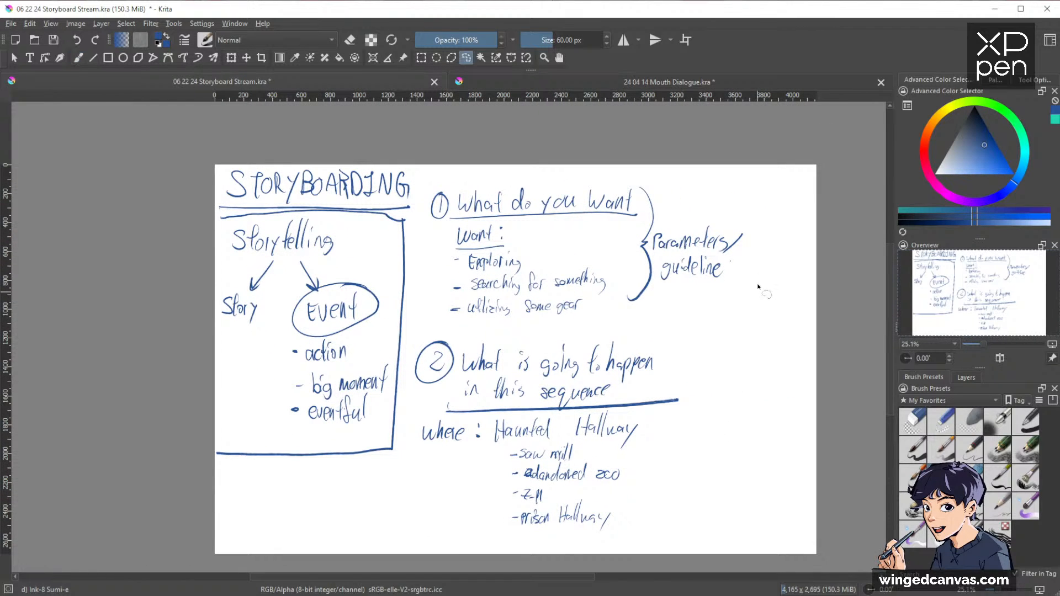
mouse_move(723, 185)
mouse_down()
mouse_move(442, 175)
mouse_move(421, 217)
mouse_move(431, 298)
mouse_move(409, 413)
mouse_move(472, 552)
mouse_move(701, 555)
mouse_move(777, 274)
mouse_move(767, 218)
mouse_up()
key(ctrl+t)
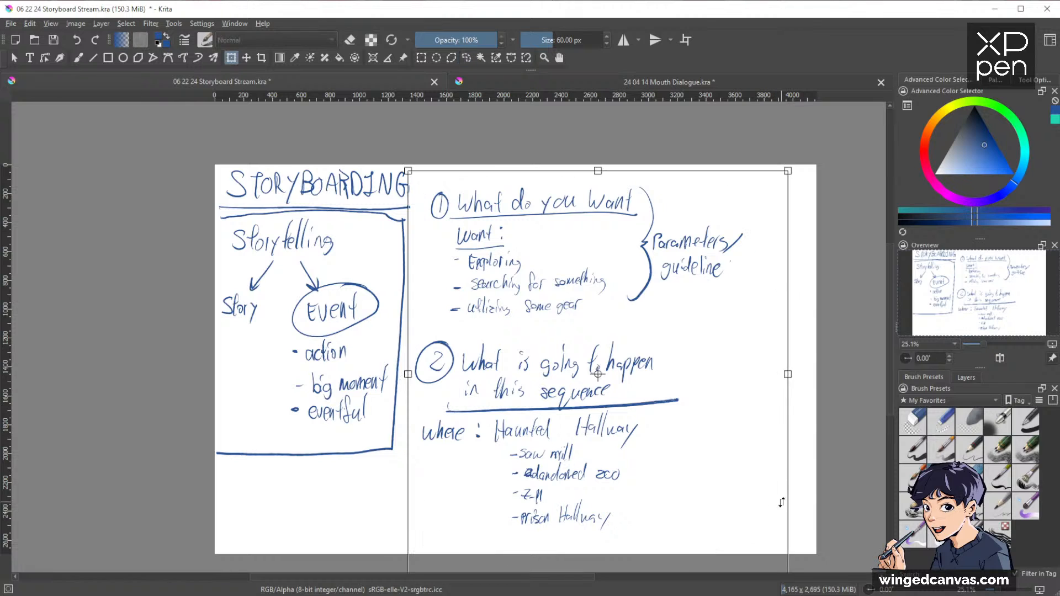
drag(785, 372, 731, 387)
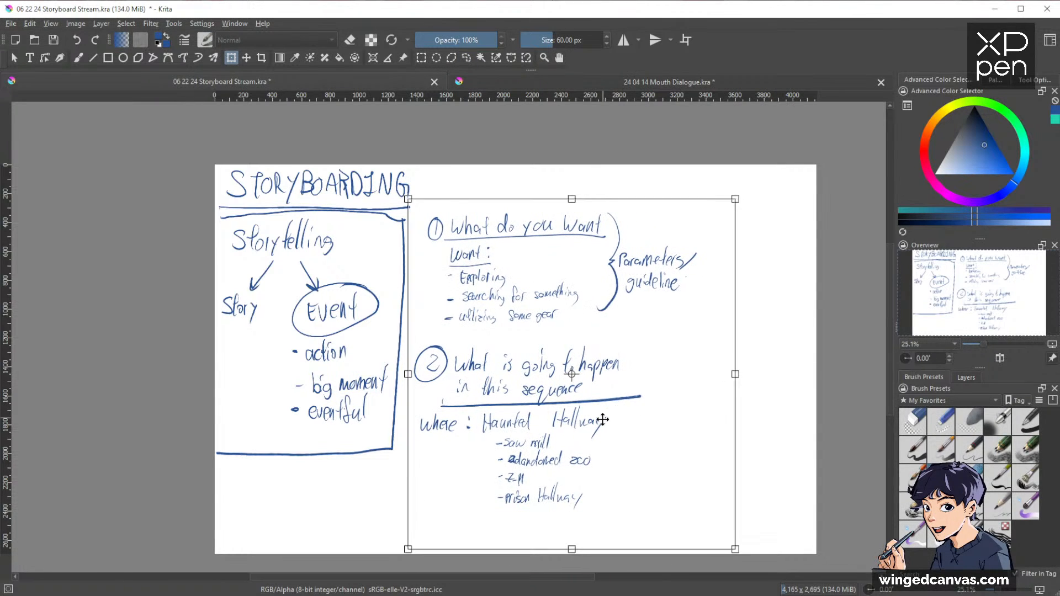
drag(603, 418, 607, 385)
drag(736, 514, 693, 480)
key(Return)
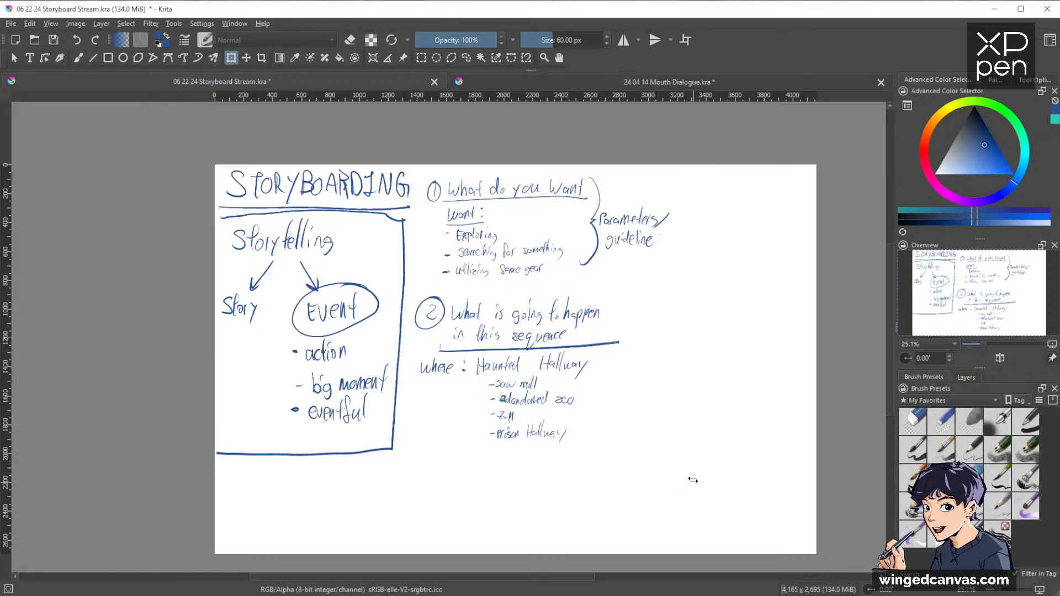
key(b)
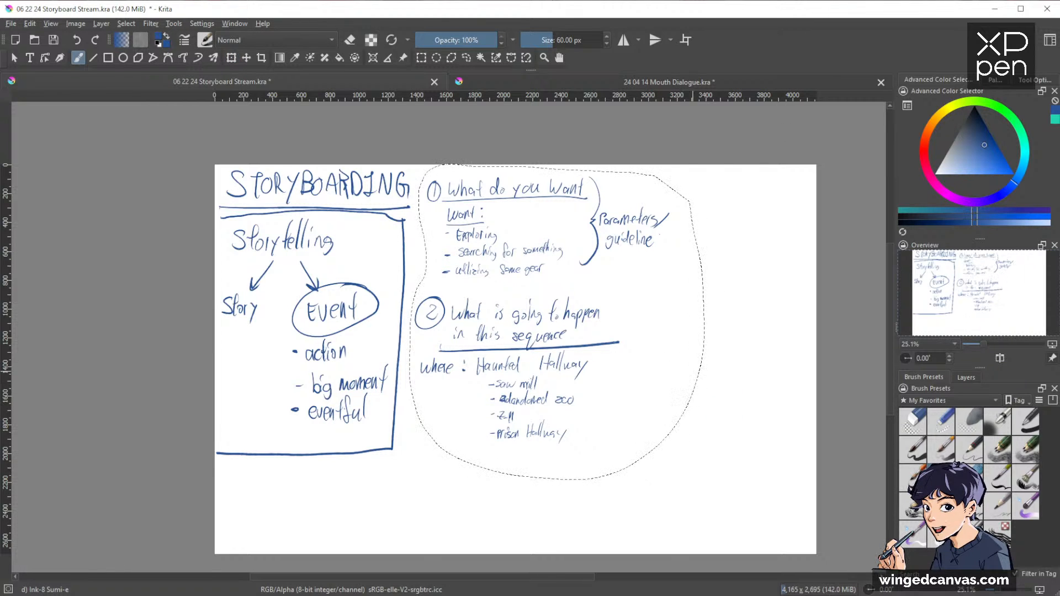
key(ctrl+shift+a)
Step: Circle the "7-11" list item, draw an arrow from it towards "Haunted Hallway" and write a large "7-11" there
scroll(639, 433, up, 1)
drag(639, 433, 689, 430)
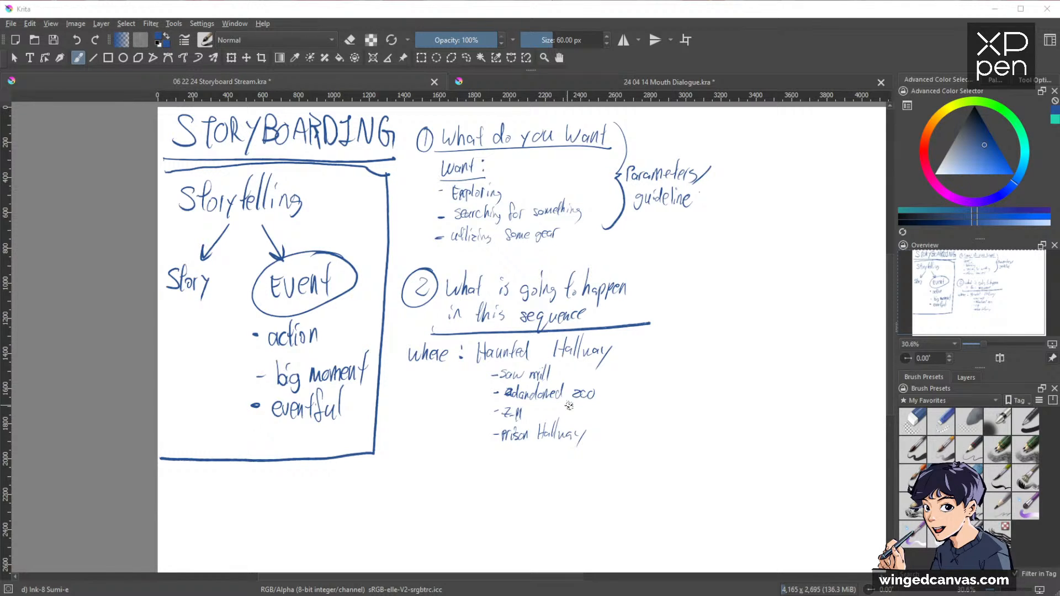
mouse_move(537, 408)
mouse_down()
mouse_move(471, 412)
mouse_move(522, 406)
mouse_up()
mouse_move(619, 398)
mouse_down()
mouse_move(564, 414)
mouse_move(627, 378)
mouse_up()
drag(618, 384, 629, 388)
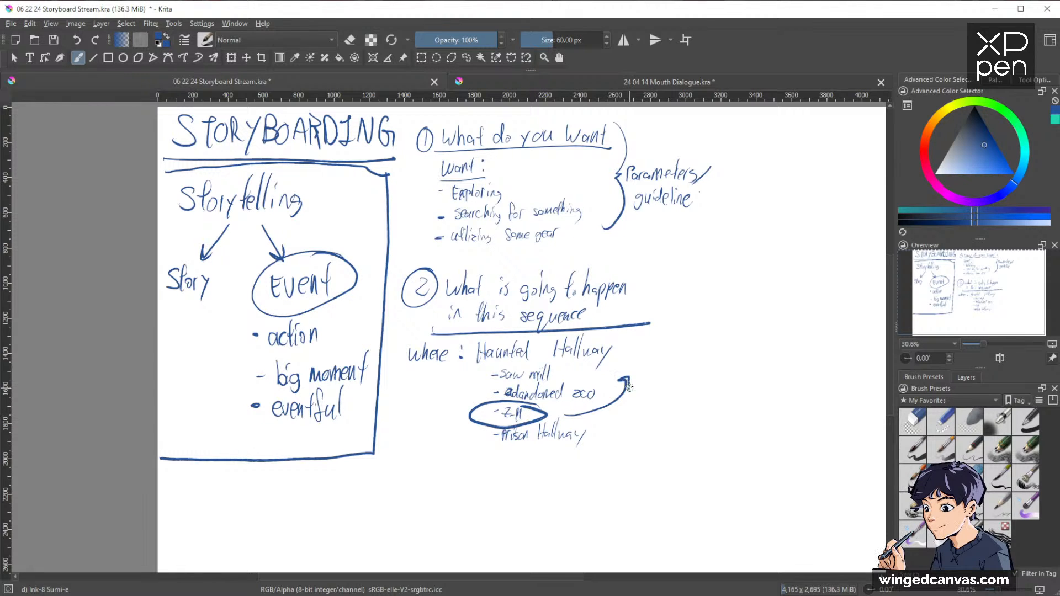
drag(622, 344, 623, 369)
drag(636, 357, 650, 371)
drag(660, 335, 658, 371)
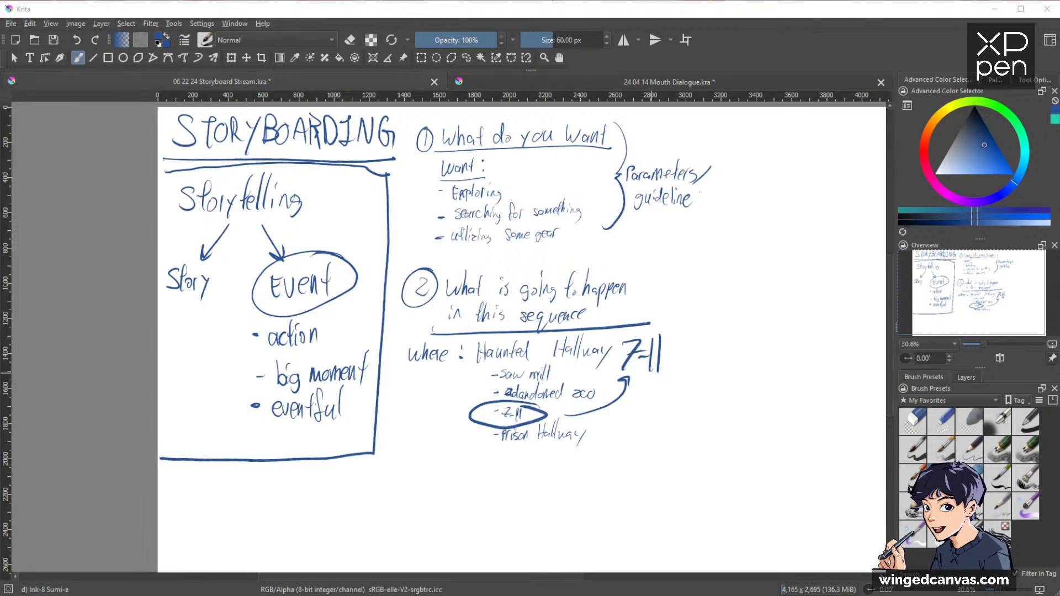
Step: Create a text box below the location list and move its text editor clear of the colour controls
click(877, 12)
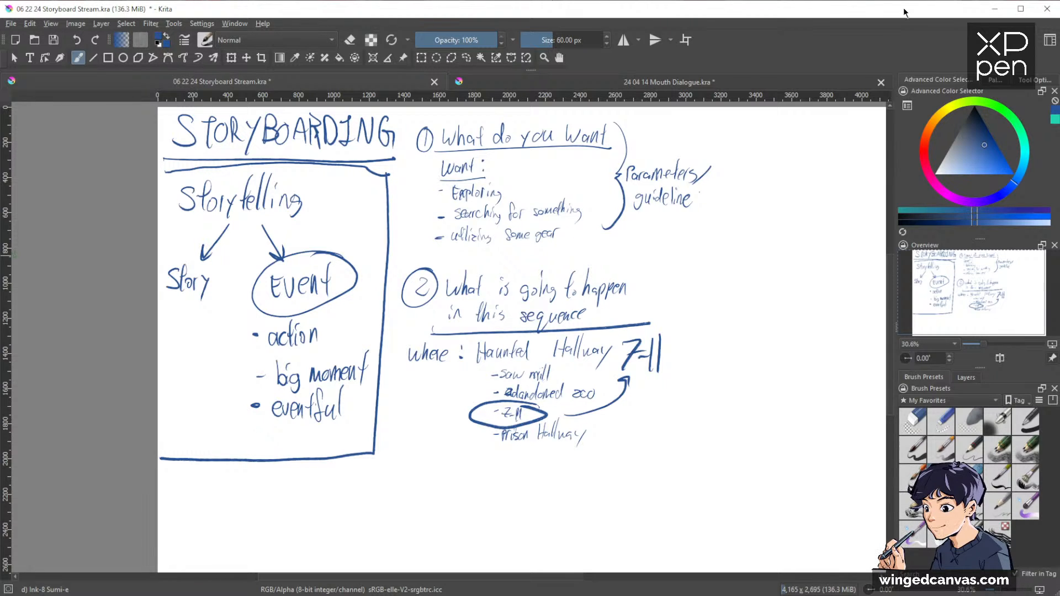
mouse_move(707, 350)
mouse_down()
mouse_move(719, 331)
mouse_move(710, 337)
mouse_up()
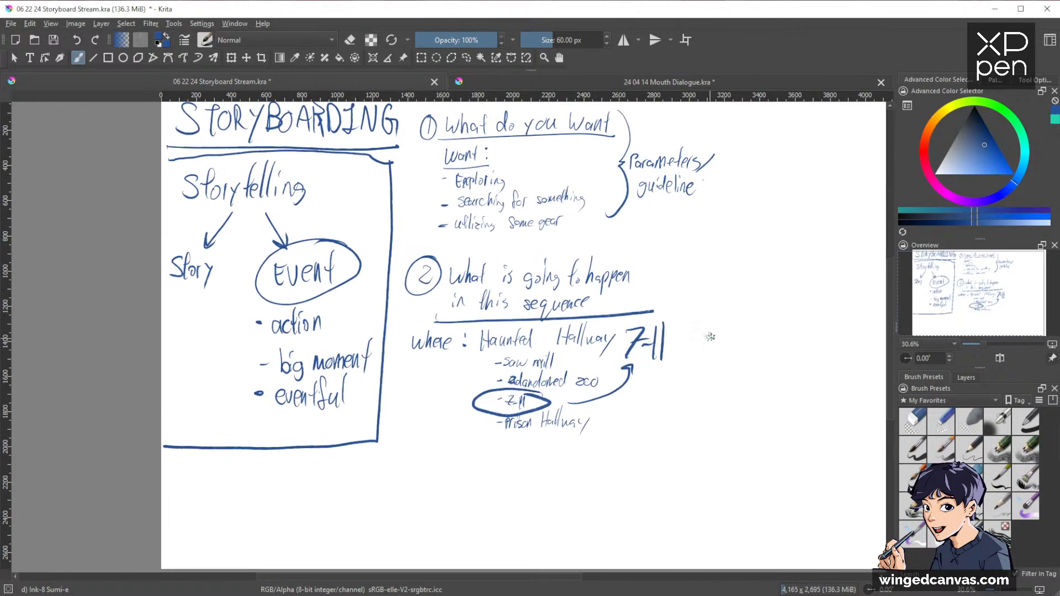
drag(764, 404, 746, 403)
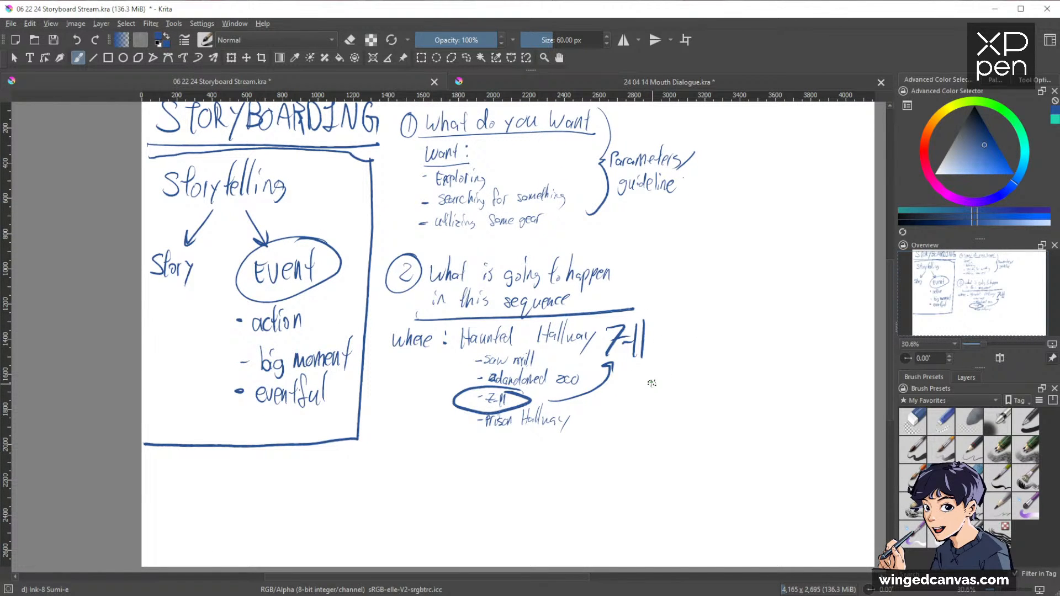
drag(599, 398, 609, 382)
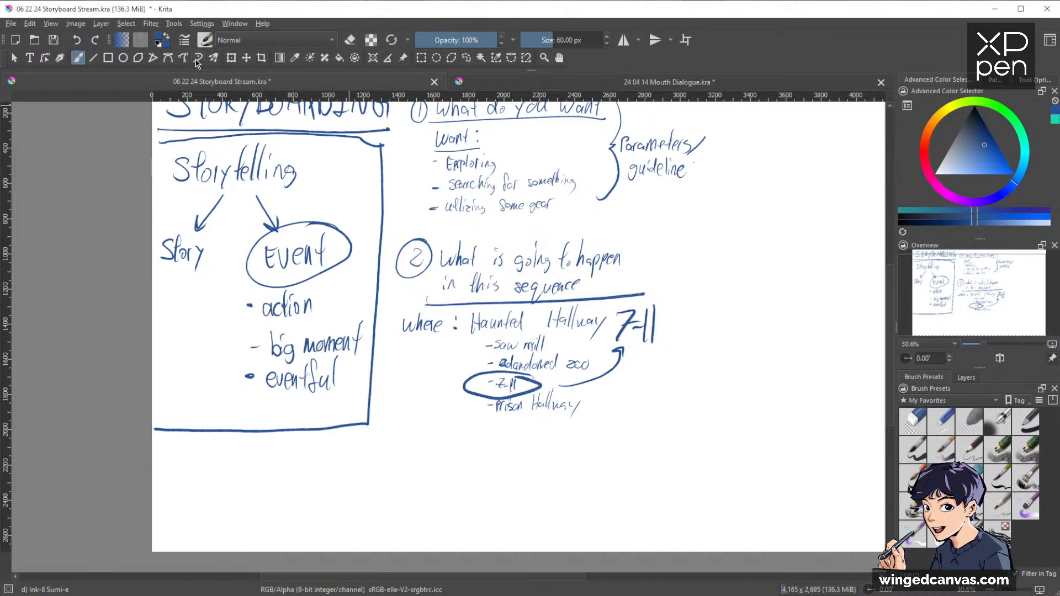
click(29, 58)
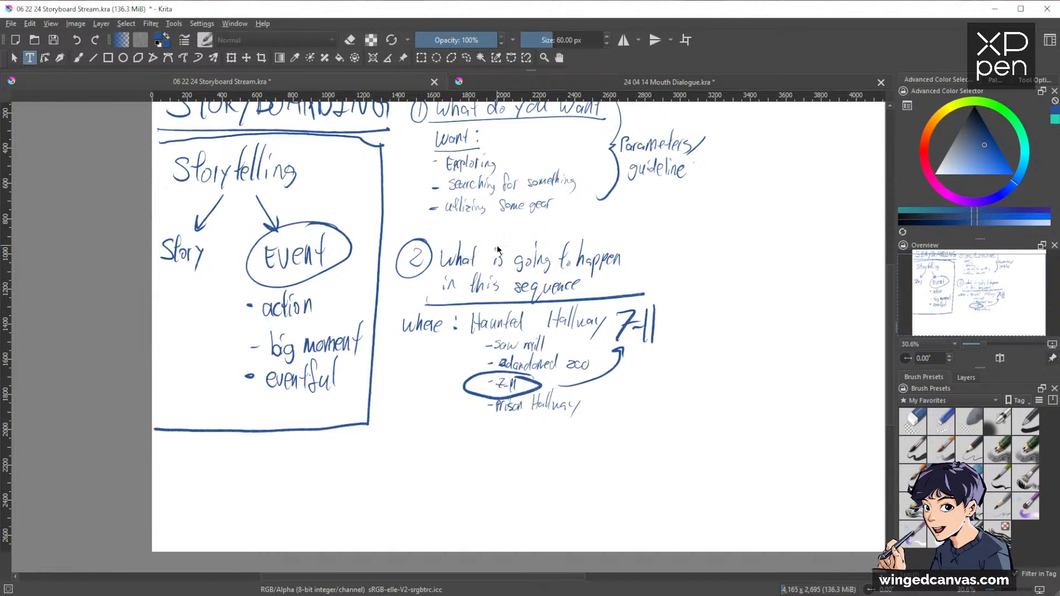
drag(403, 420, 645, 466)
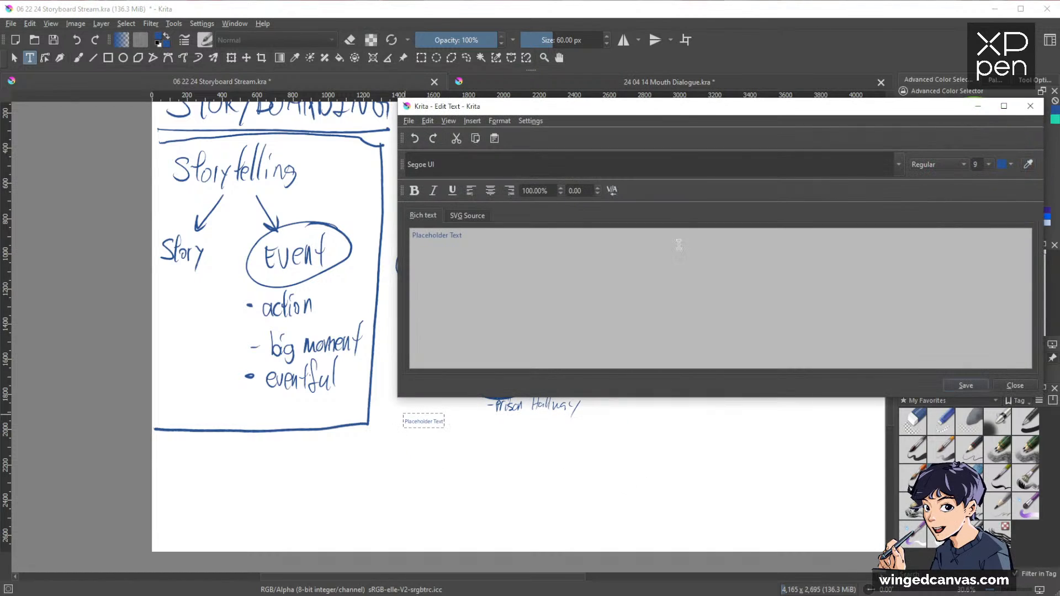
drag(684, 110, 445, 186)
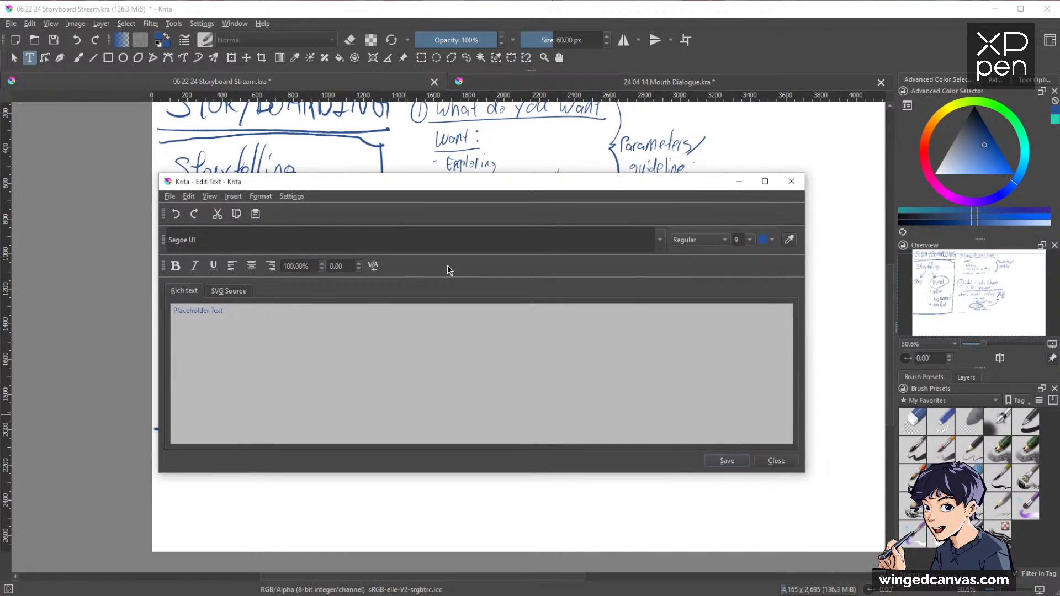
Step: Format the text as Raleway Medium in black at size 11
click(660, 240)
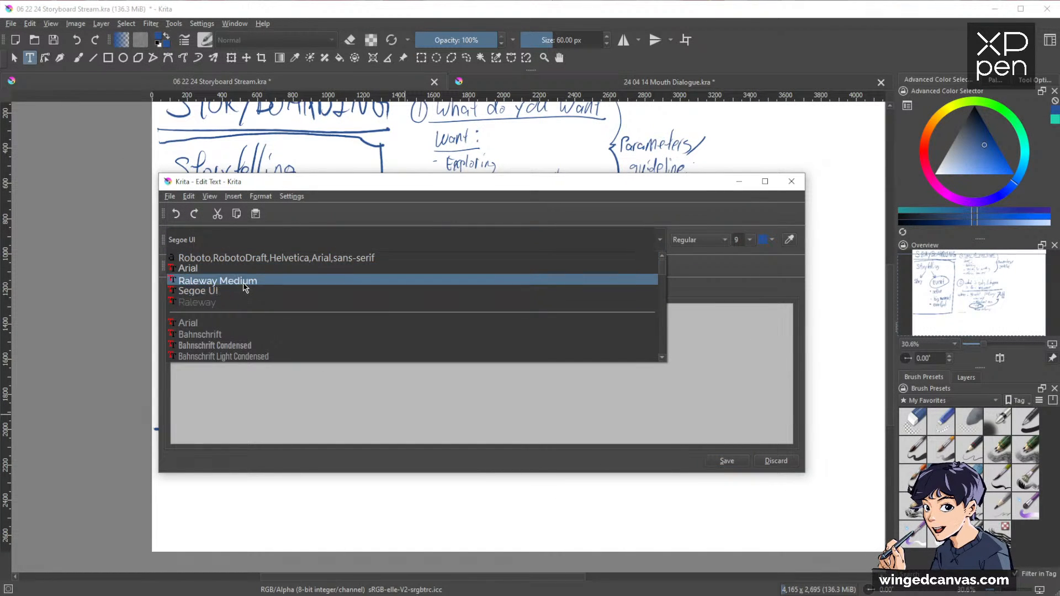
click(241, 284)
click(770, 242)
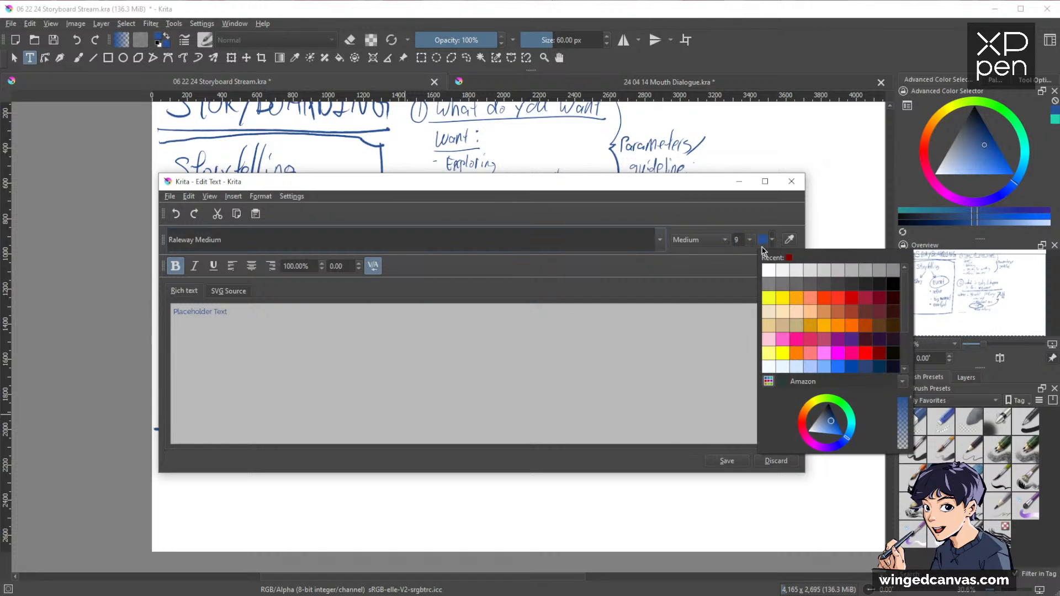
click(893, 285)
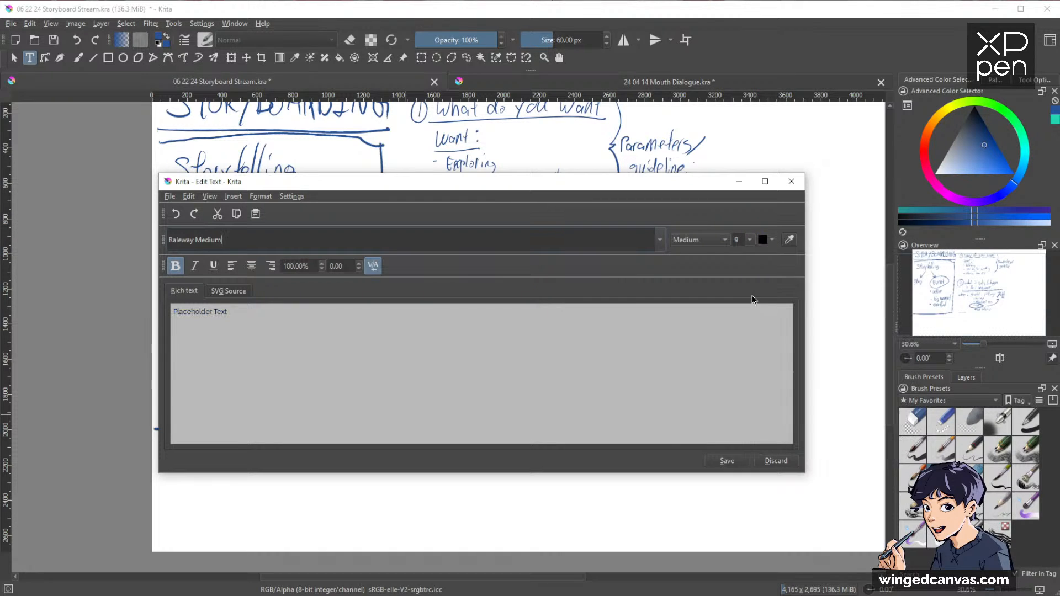
click(749, 240)
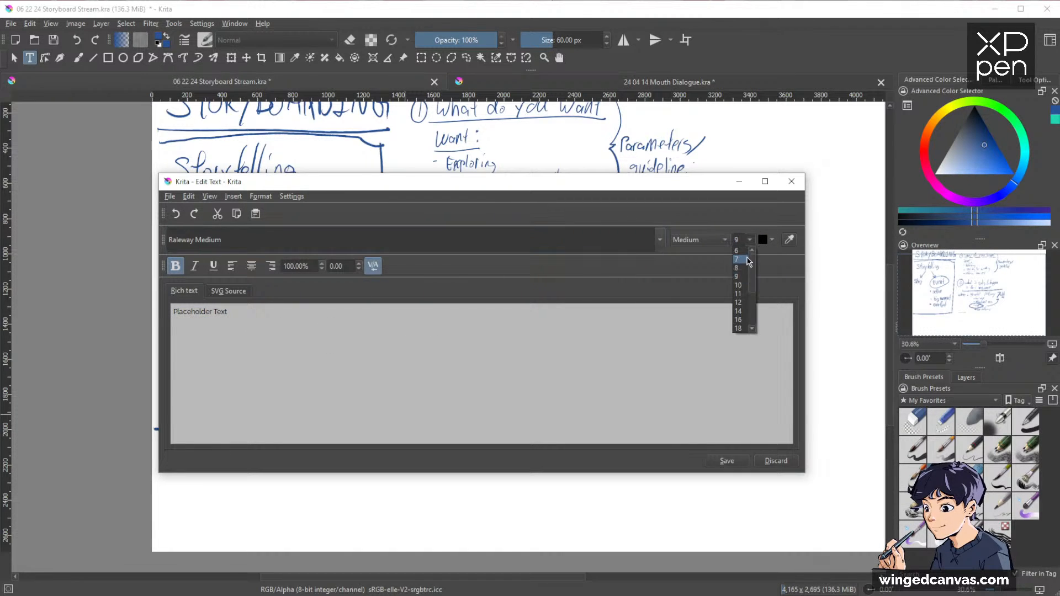
click(740, 295)
Step: Replace the placeholder text with the bold text "Nil's is walking down a hallway"
drag(283, 310, 130, 305)
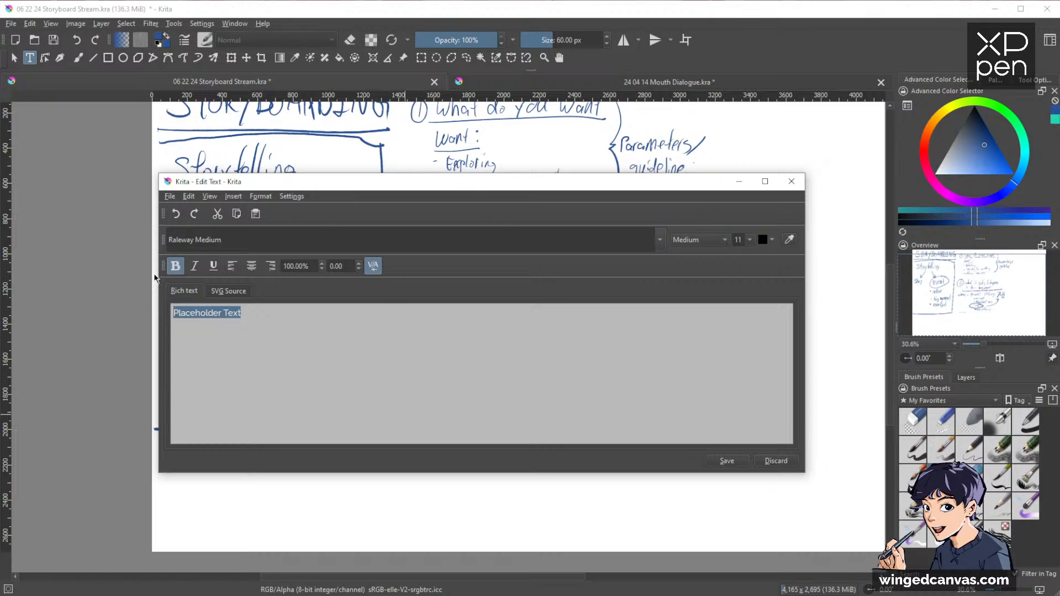
text(dsfd)
key(BackSpace)
key(BackSpace)
key(BackSpace)
key(BackSpace)
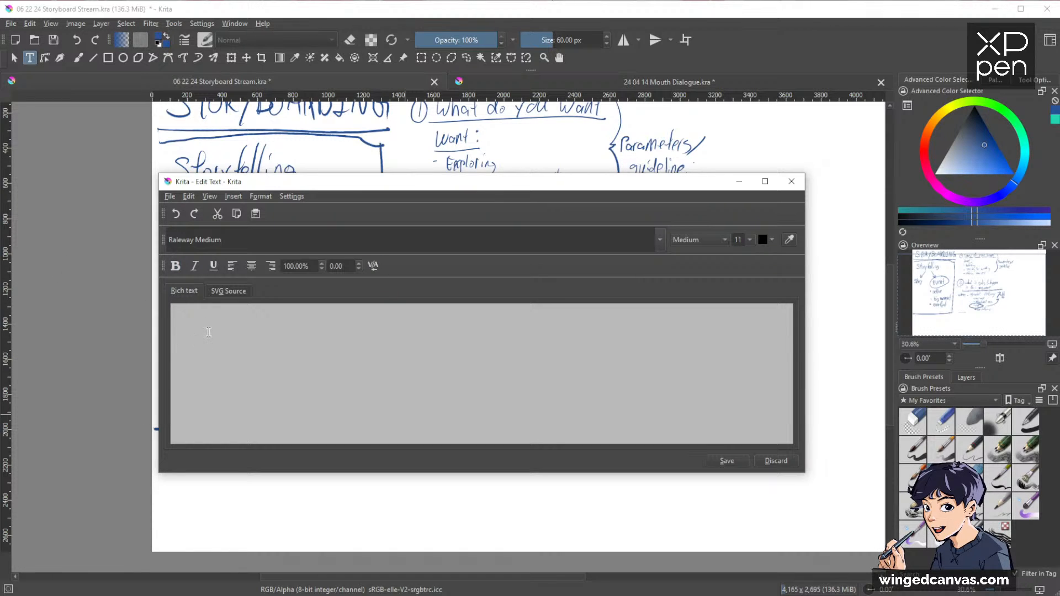
key(ctrl+b)
text(Nil's is walking d)
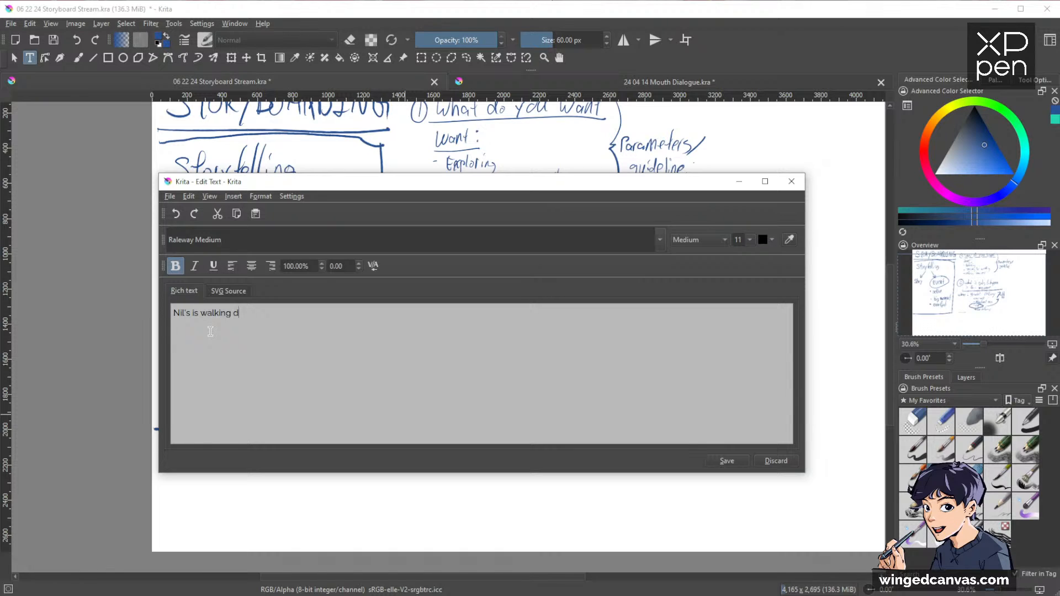
text(own a hallway)
Step: Enlarge and reposition the text editor window and continue the sentence with "with a lantern to help guide his way."
drag(491, 182, 696, 595)
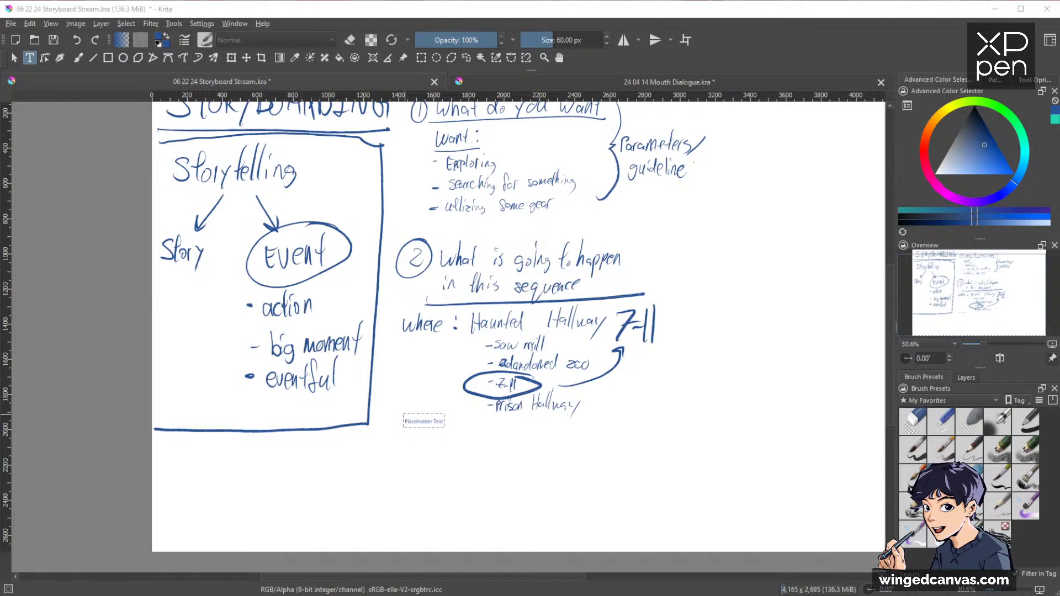
key(Return)
drag(211, 264, 284, 143)
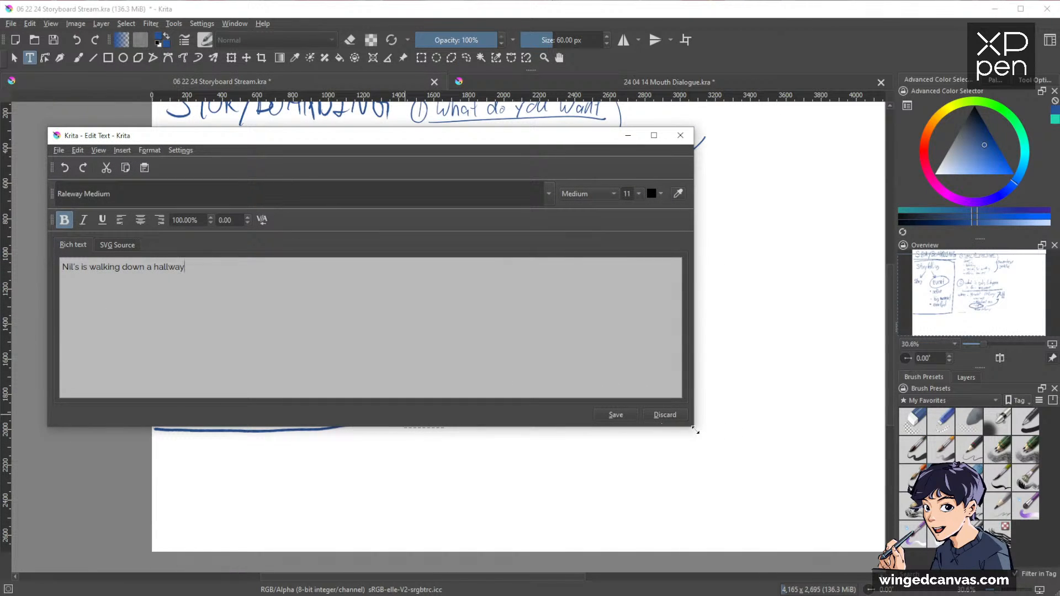
drag(694, 429, 933, 517)
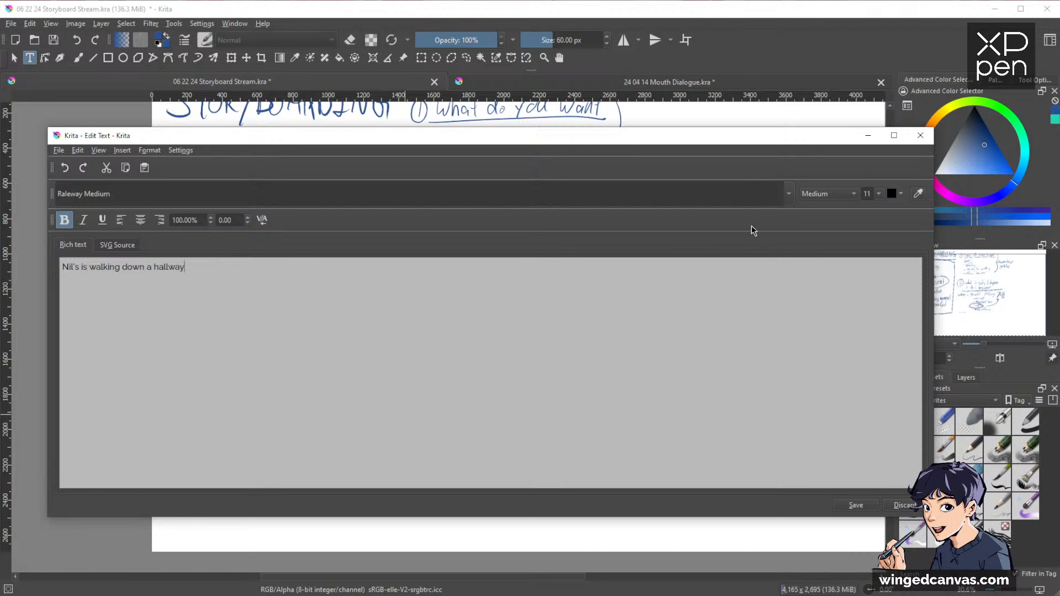
drag(696, 145, 735, 154)
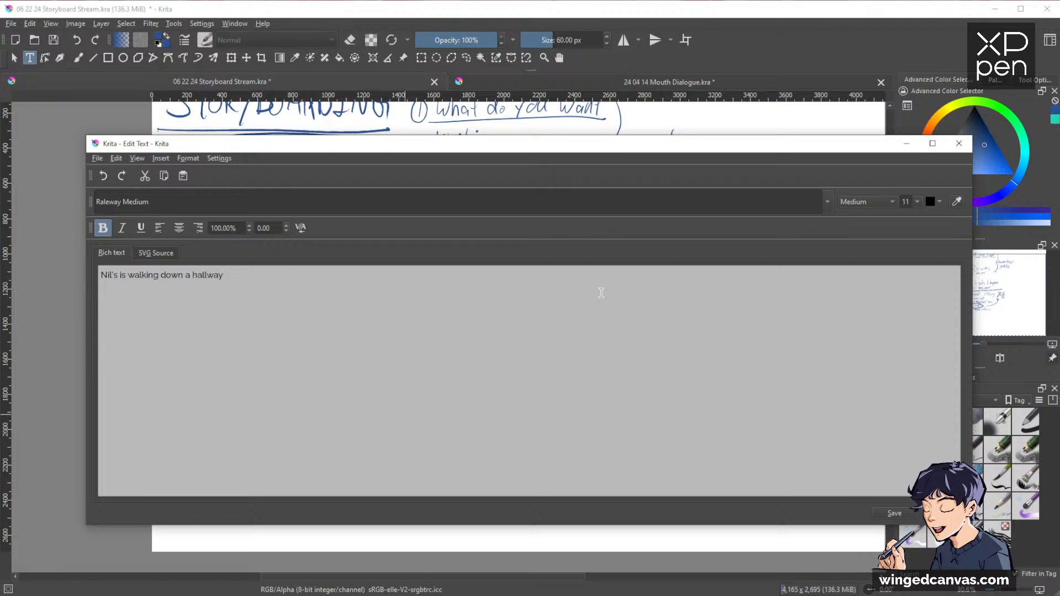
text(with a lantern to help guide )
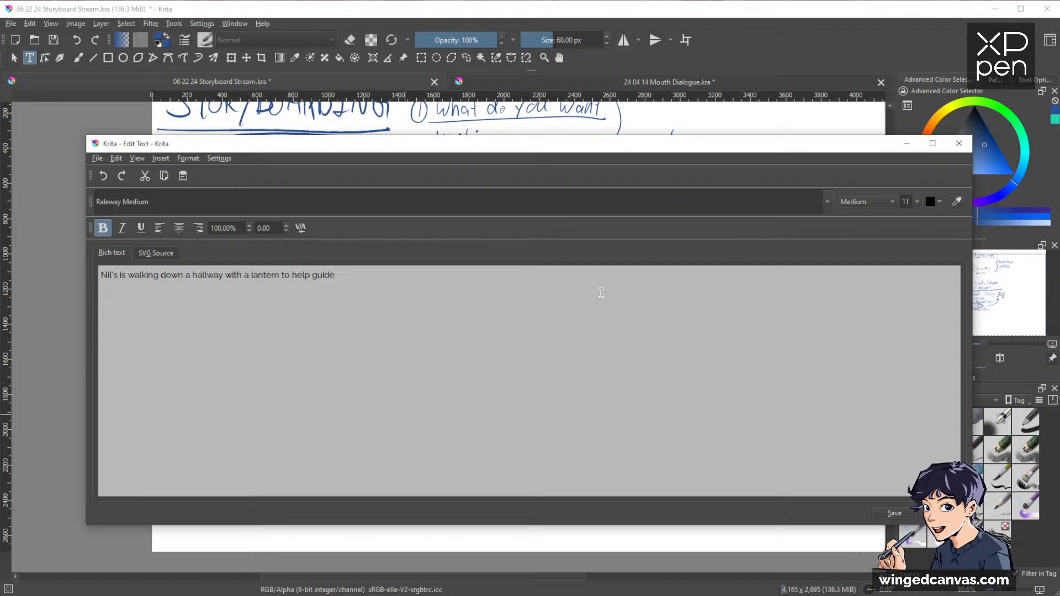
text(his way.  )
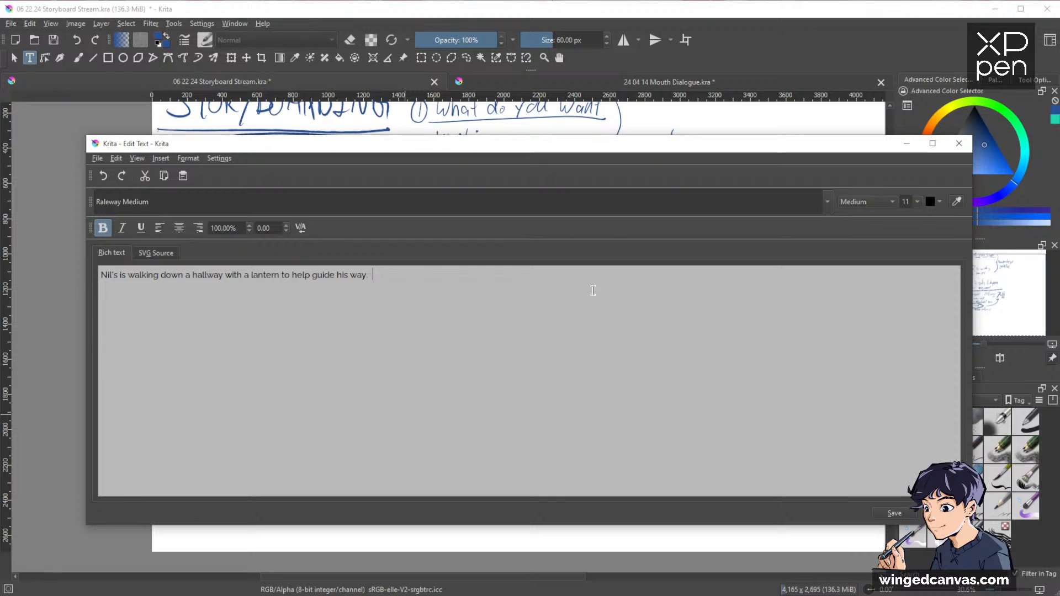
Step: Continue the description with "He is exploring the haunted halls of an abandoned 7-11.", breaking the line after "halls"
text(He is expl)
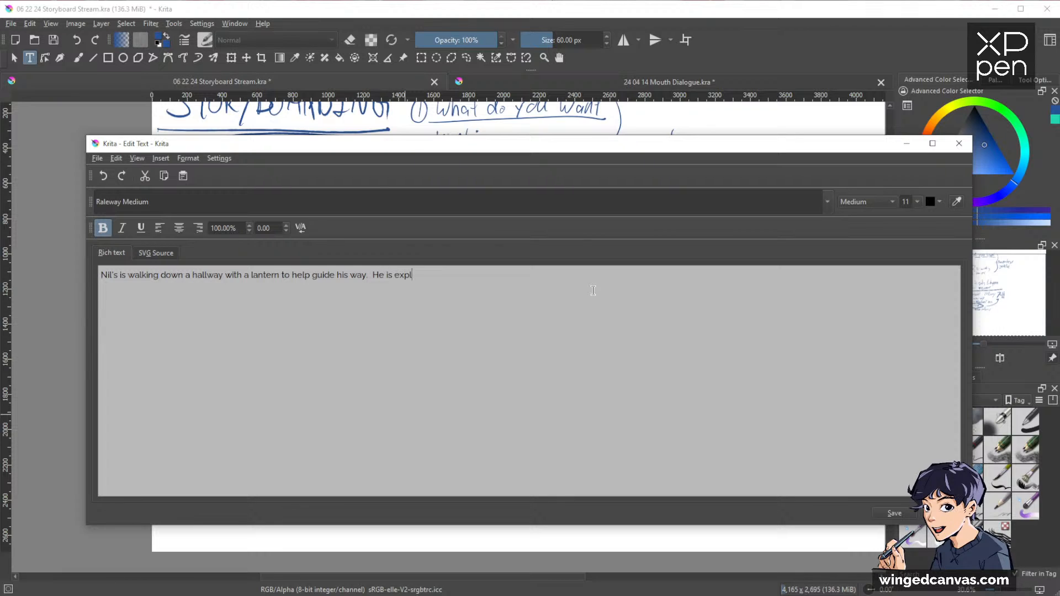
text(oring the hal)
key(BackSpace)
text(unted halls)
key(Return)
text(of an abad)
key(BackSpace)
text(ndoned )
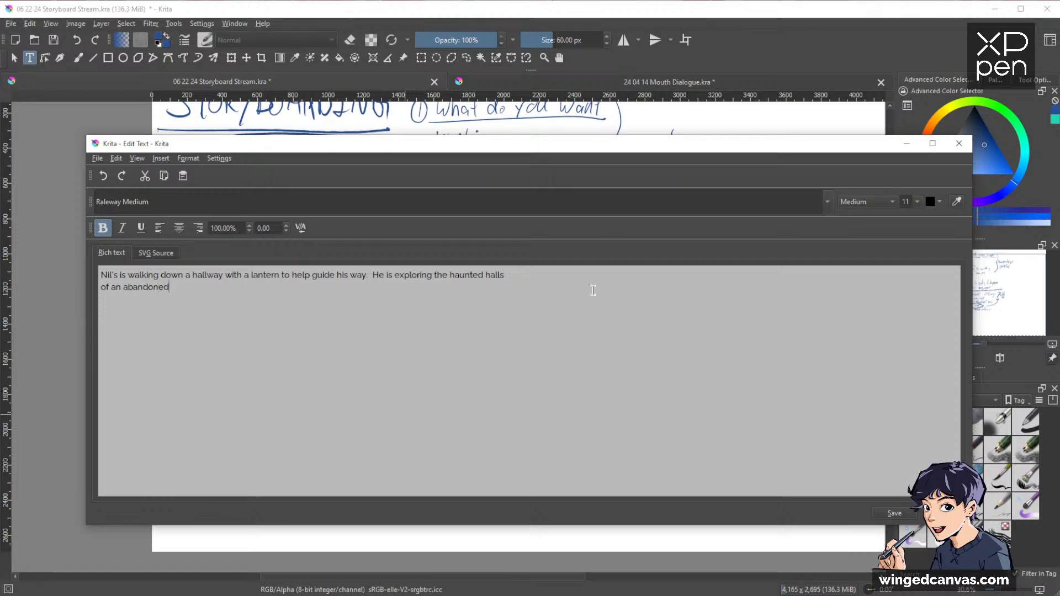
text(7-11.)
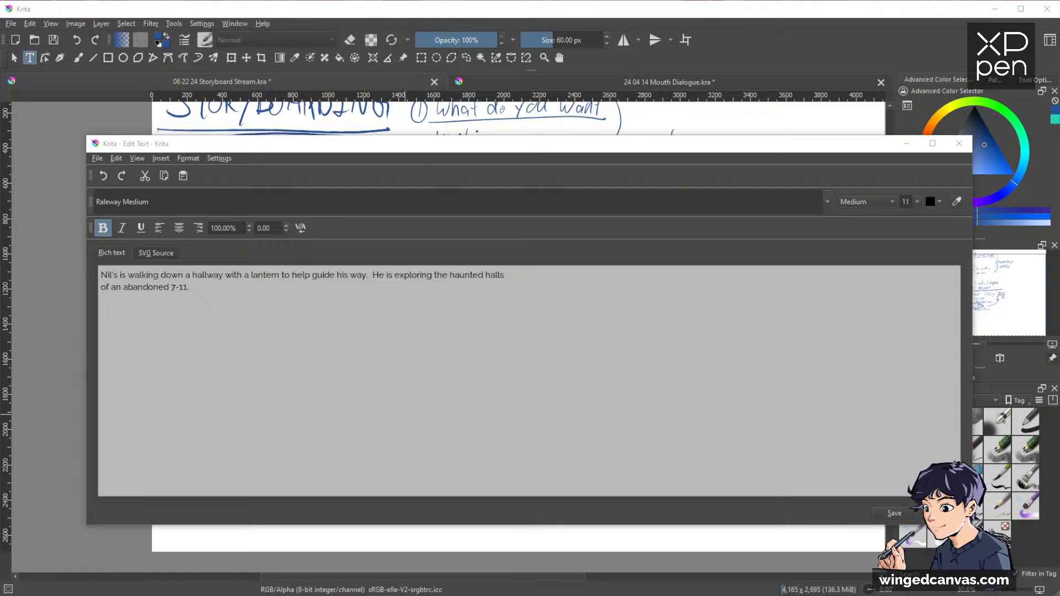
click(480, 381)
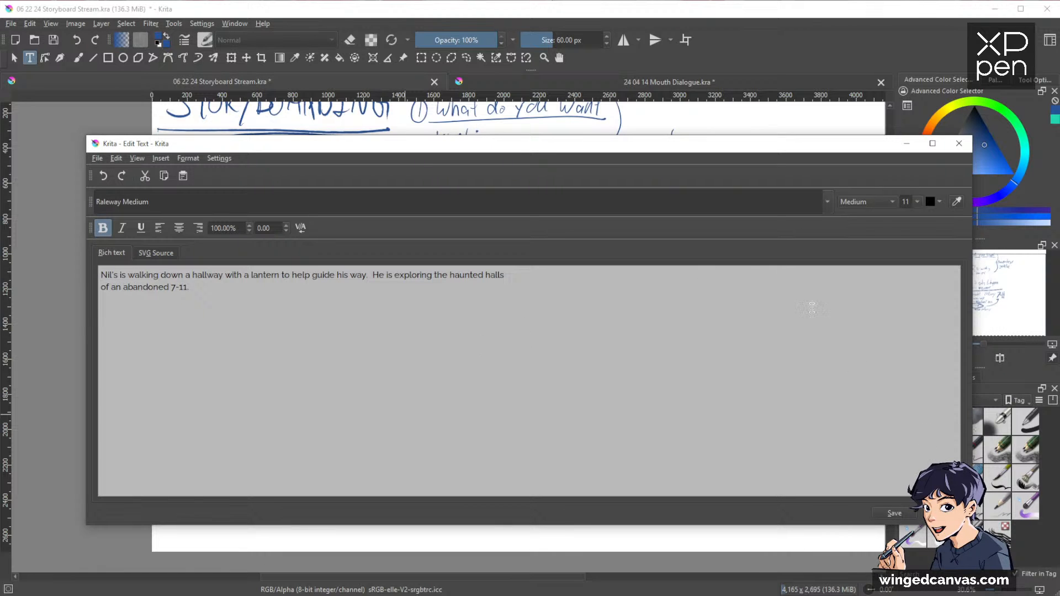
Step: Shift the text editor window and append "As he peaks around the corner a ghost pops out and scares him" to the description
drag(736, 146, 782, 168)
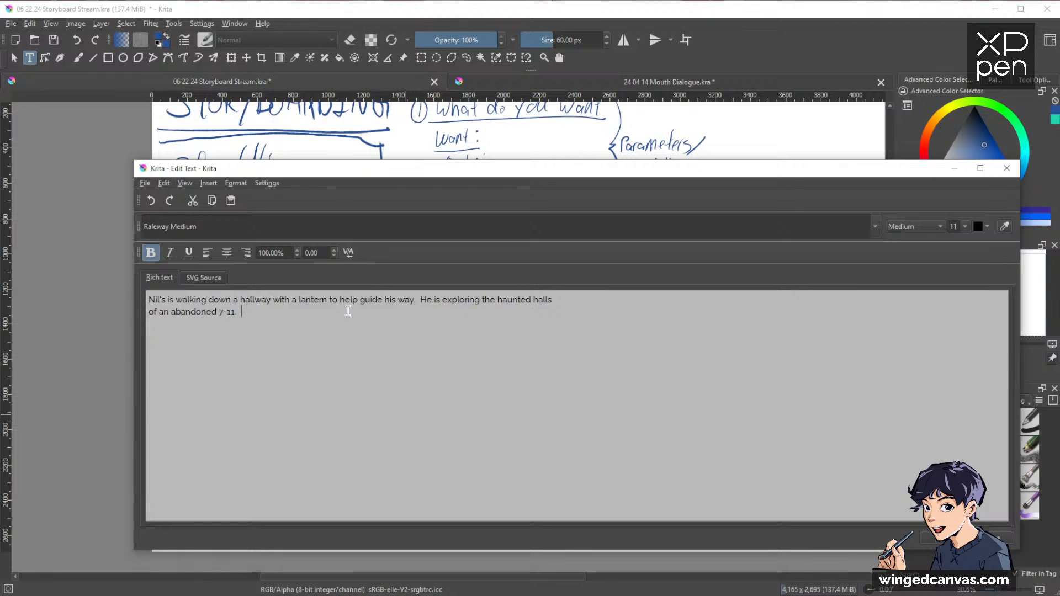
text(As he )
text(peaks over the)
text(round the )
text(corner a)
text( ghos)
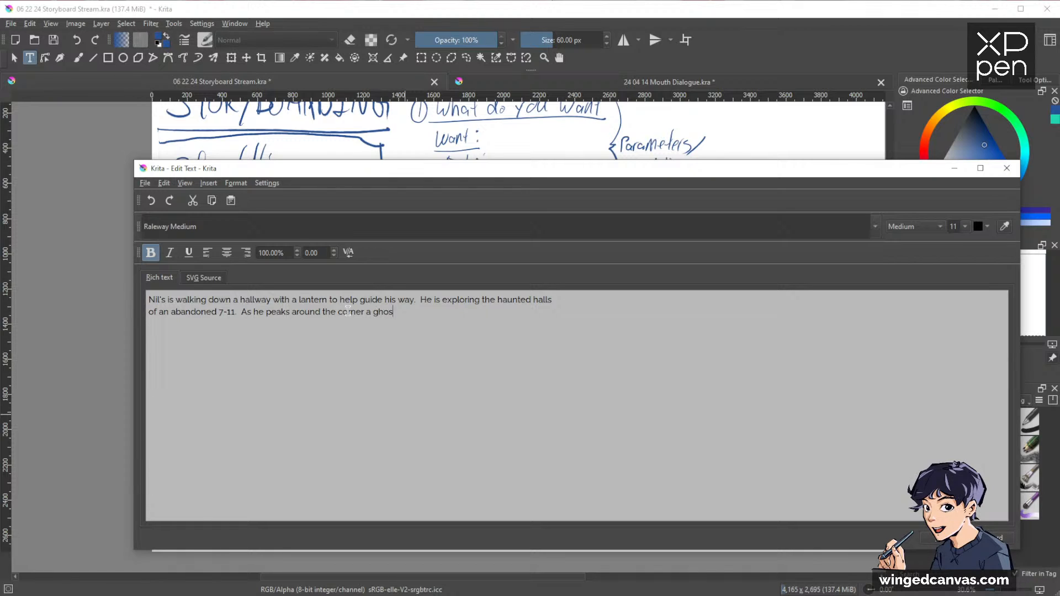
text(t pops out and scares him)
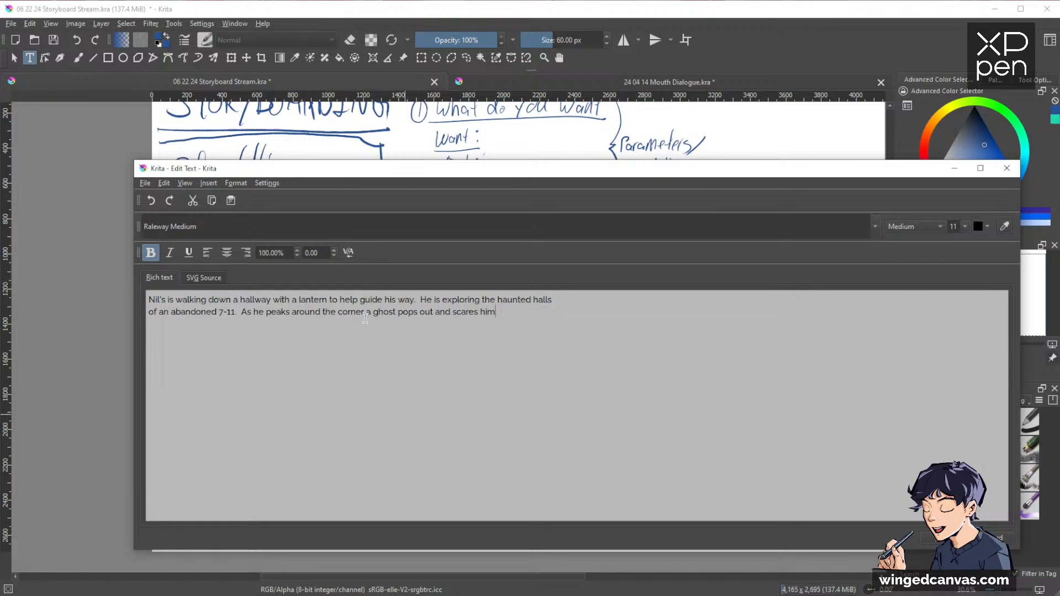
Step: Insert ", he sees nothing." directly after the word "corner" in the description
drag(365, 315, 365, 330)
click(365, 330)
text(, he)
text( sees nothe)
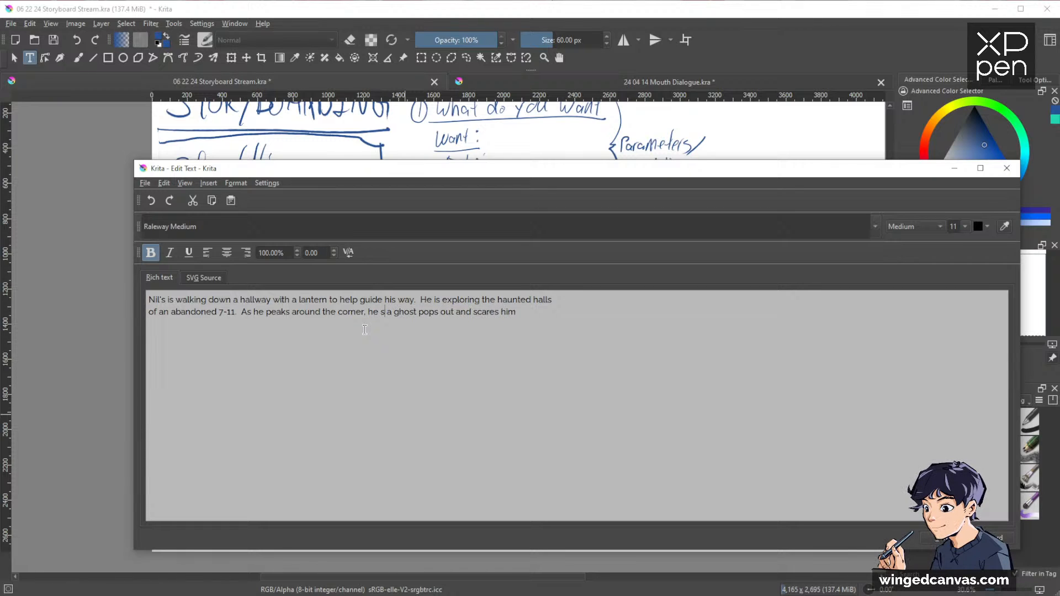
key(BackSpace)
text(ing)
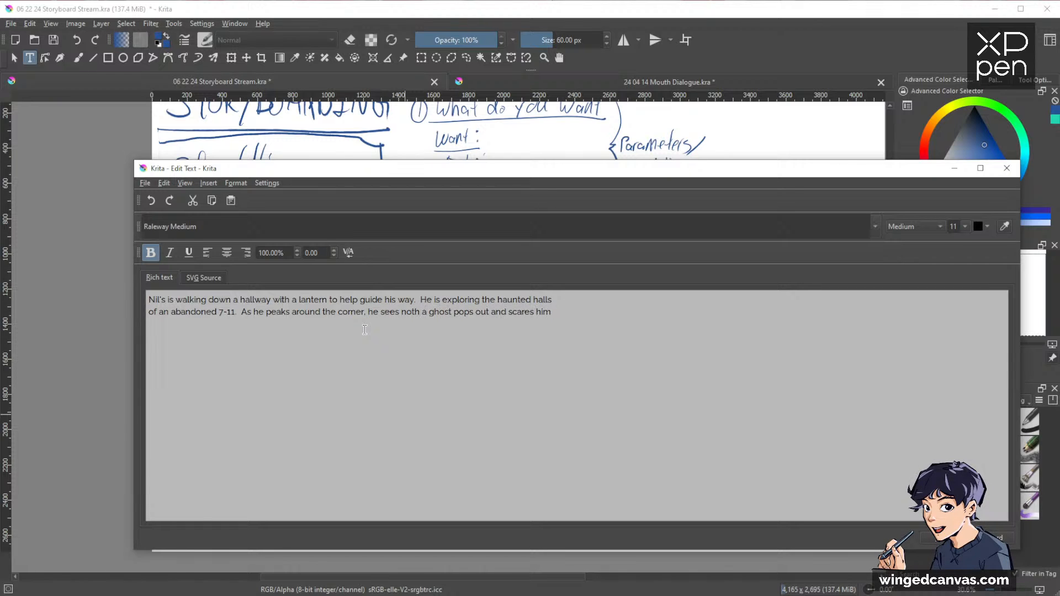
text(.)
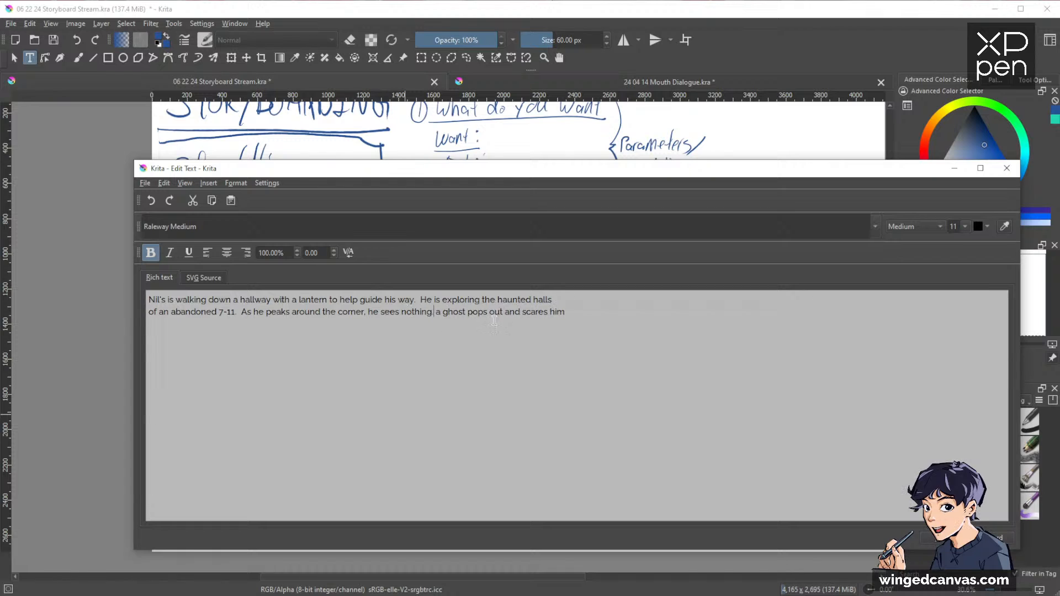
Step: Move the ghost phrase onto its own line and capitalise it to start with "A ghost"
key(Return)
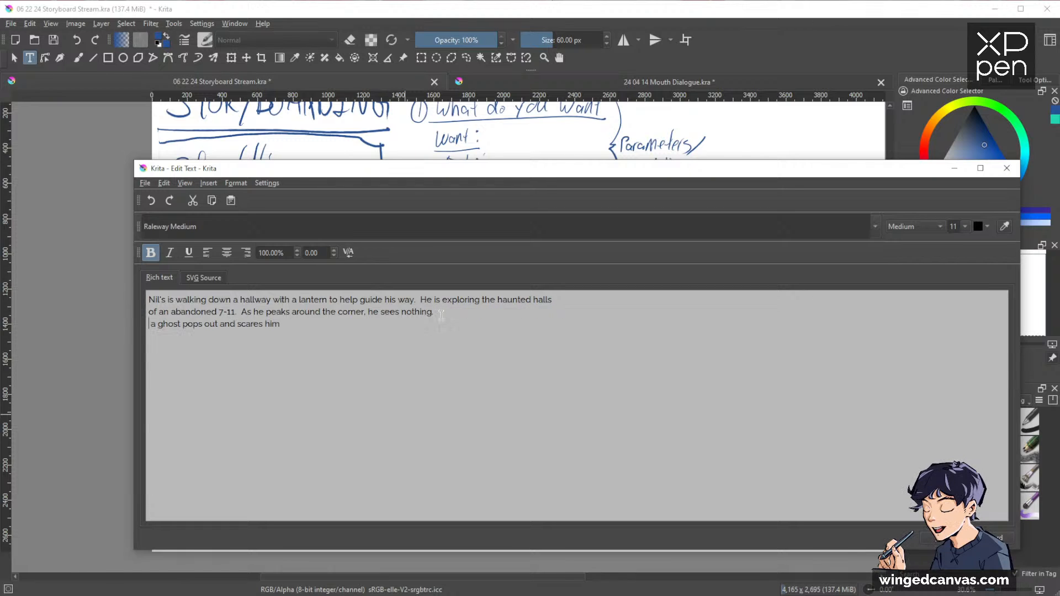
key(Delete)
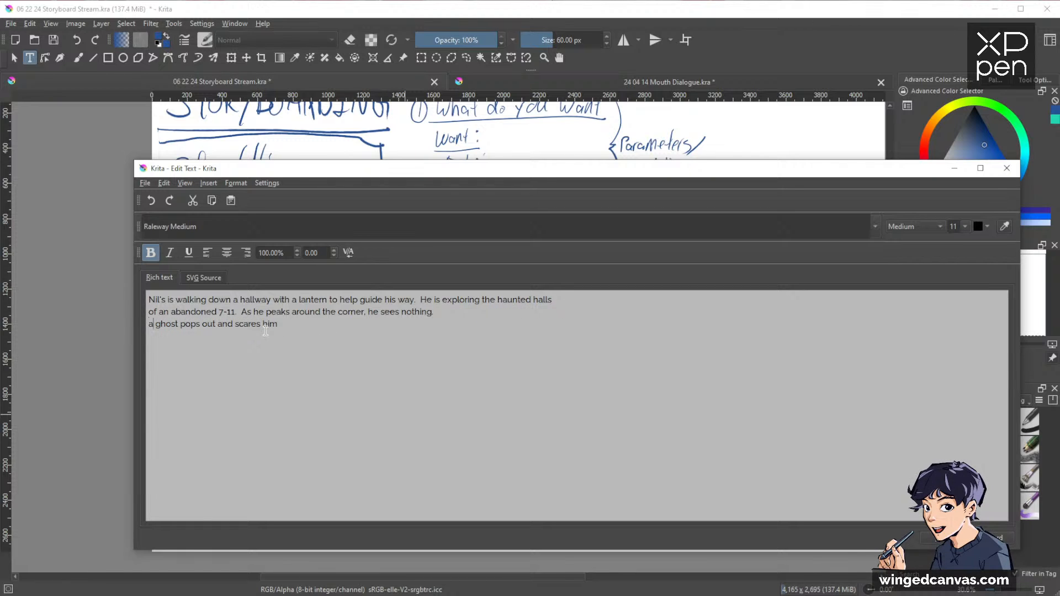
key(BackSpace)
text(A)
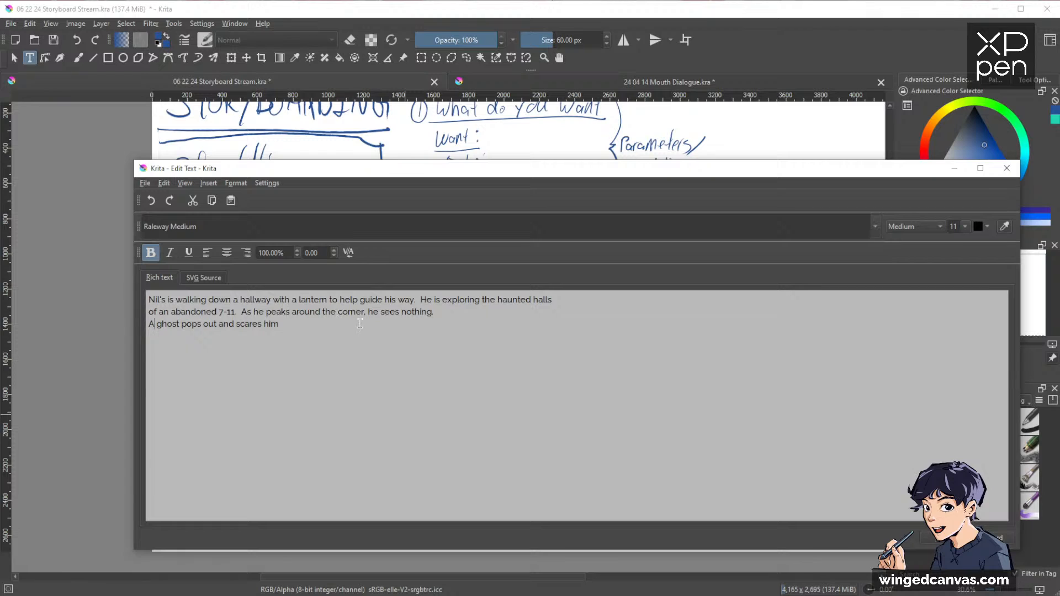
Step: Add the note "(cuts to a shot of the convenient store shelves)" after "he sees nothing."
click(441, 313)
text((cuts to a shot)
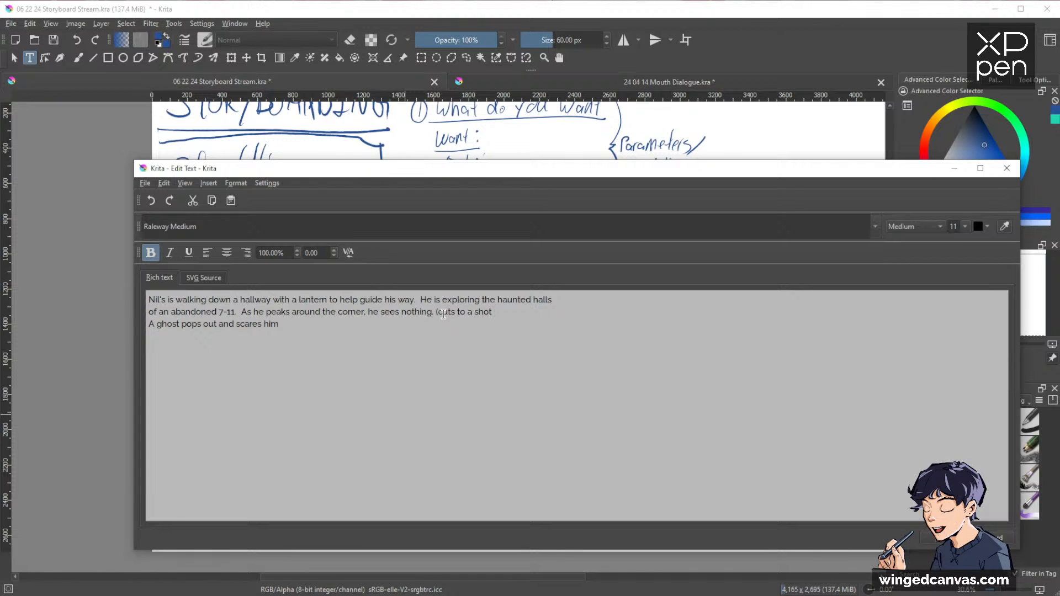
text( of )
text(the conven)
text(ient stor)
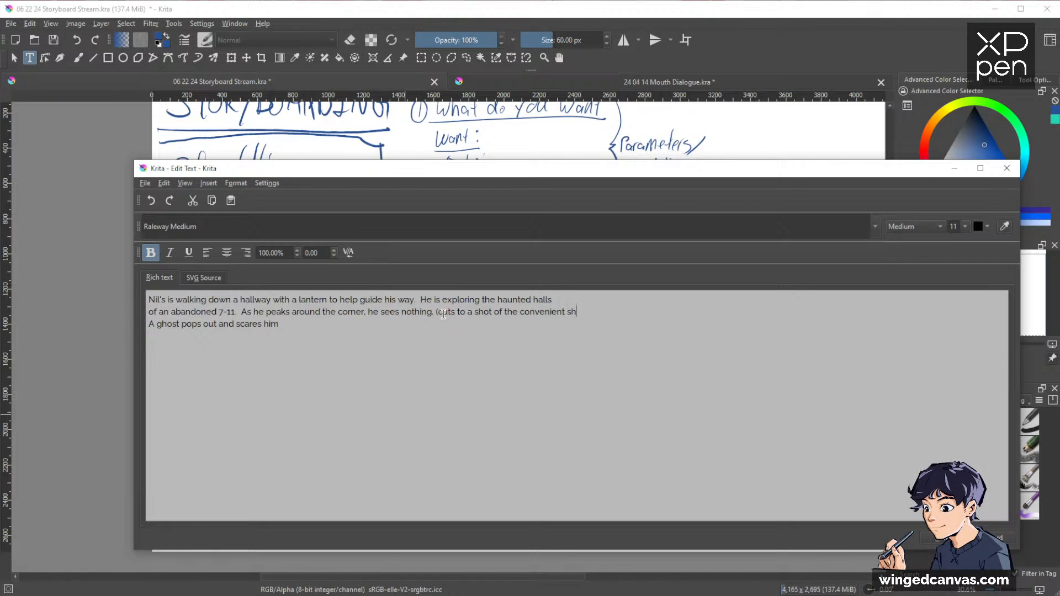
text(e)
text( shelve)
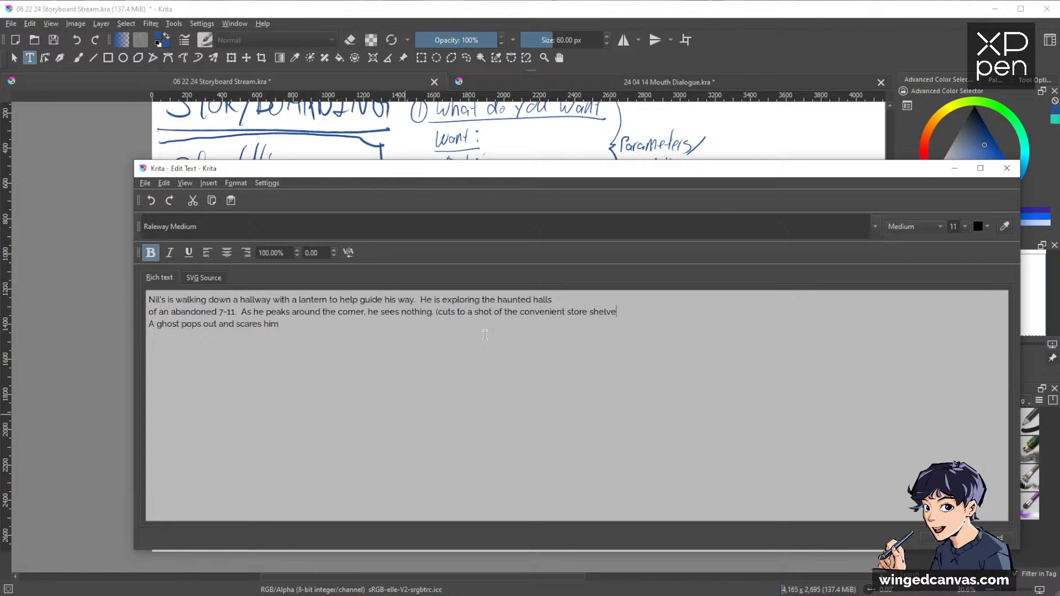
text(s))
Step: Reword the ghost line to read "When suddenly a ghost pops out and scares him."
click(484, 334)
key(Home)
text(When )
text(suddenly)
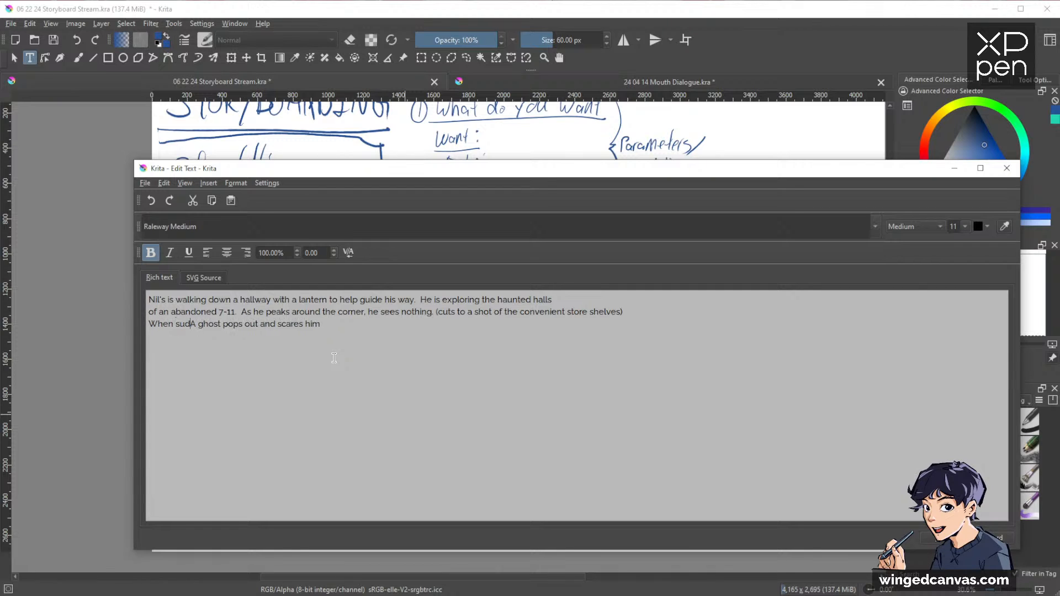
key(Delete)
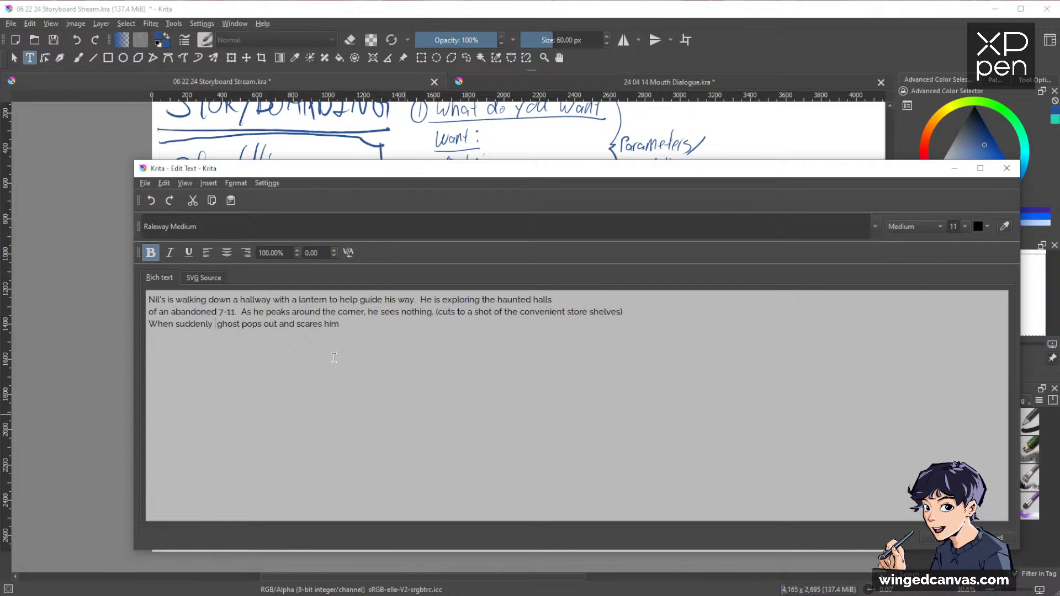
text(a)
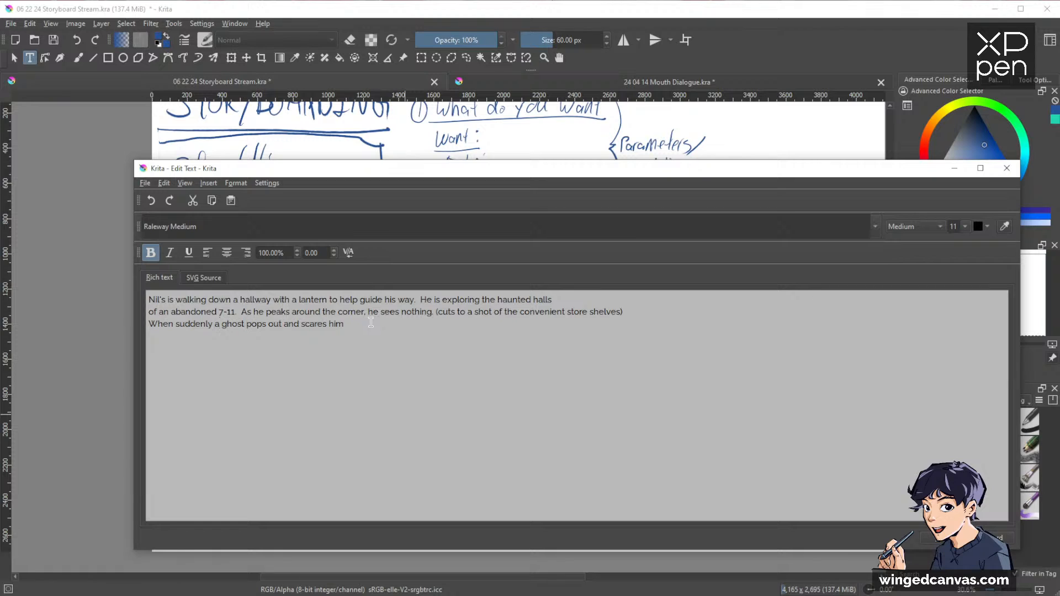
text(.)
Step: Add a new line reading "And as a reflex, Nils punches the punch." and save the text onto the canvas
drag(624, 173, 602, 165)
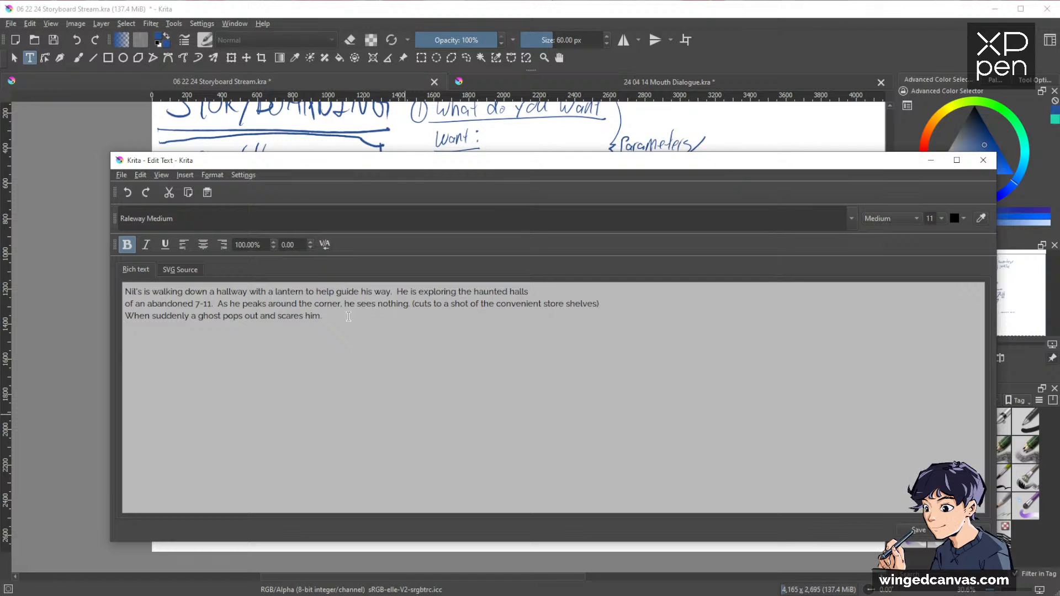
text(And as a reflex,)
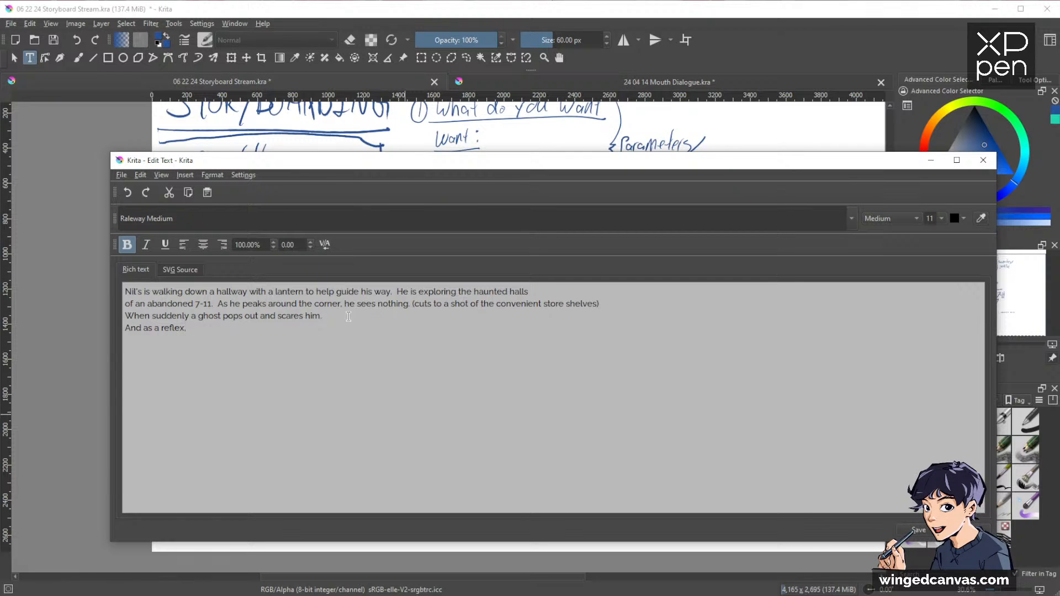
text( Nils punches)
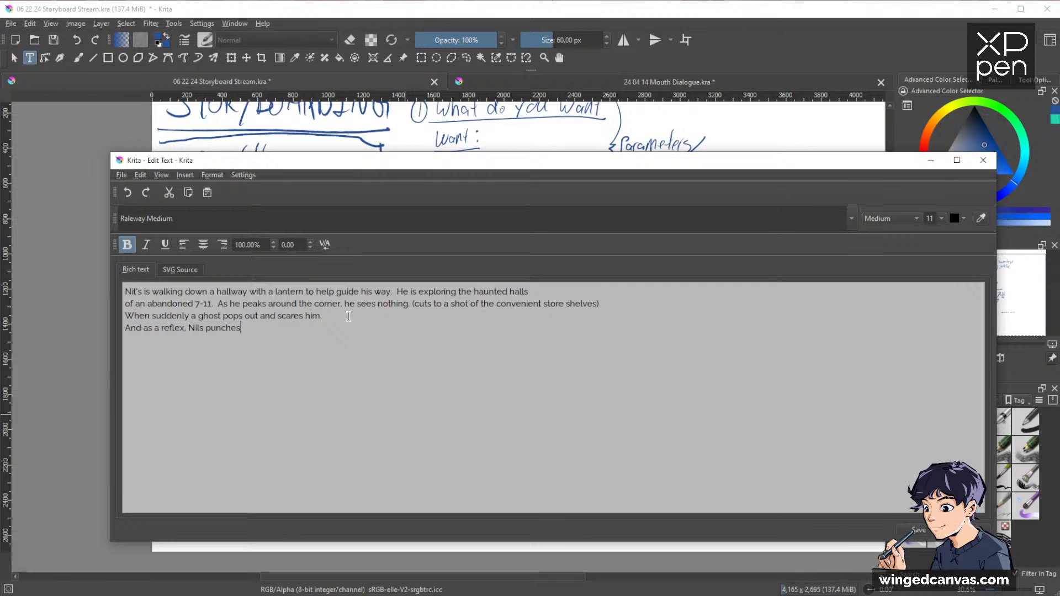
text( the punch)
text(.)
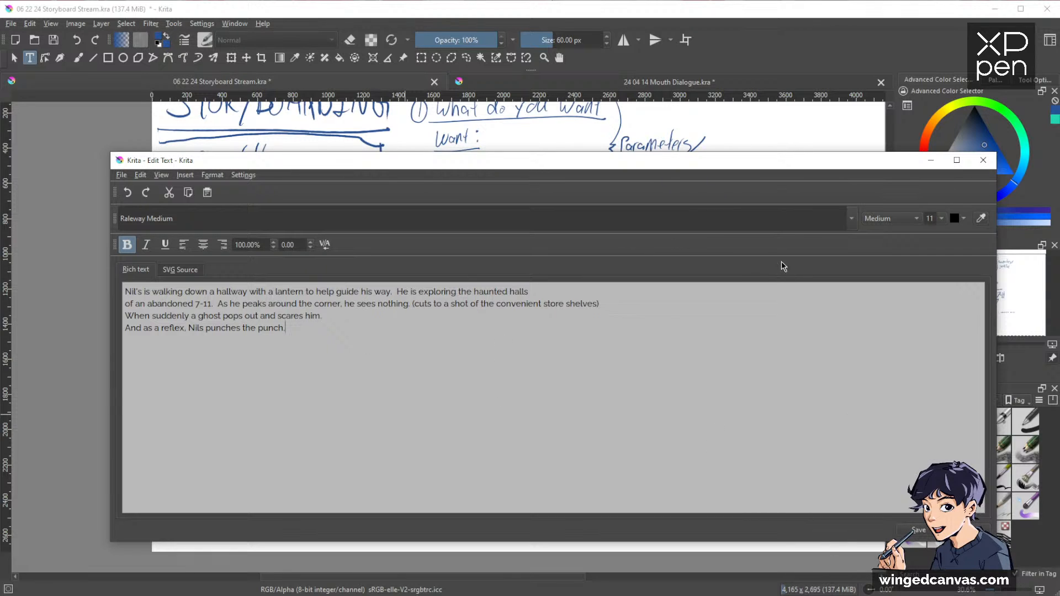
drag(690, 165, 637, 161)
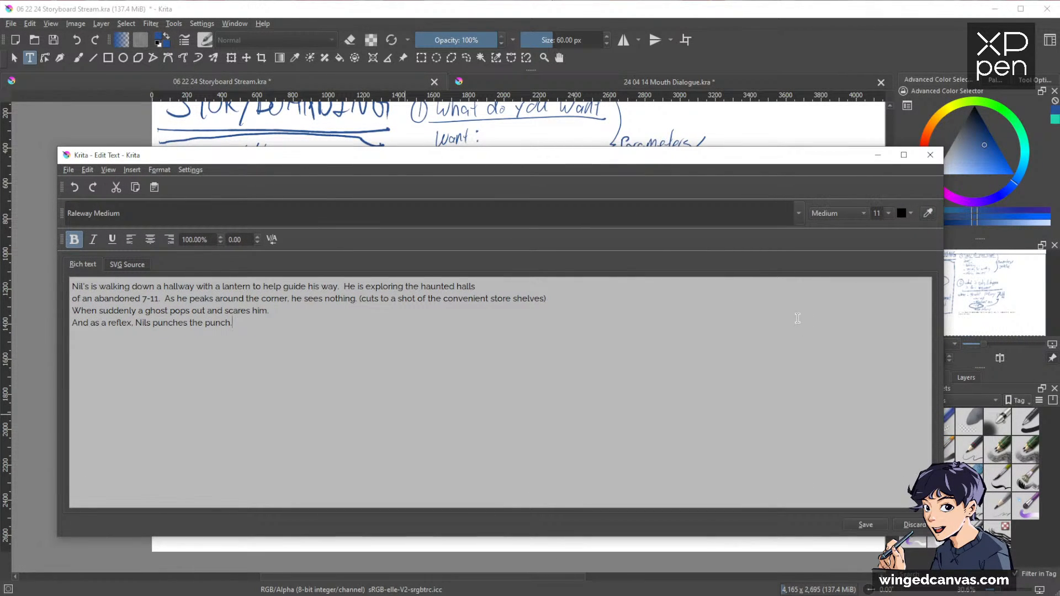
drag(746, 160, 758, 156)
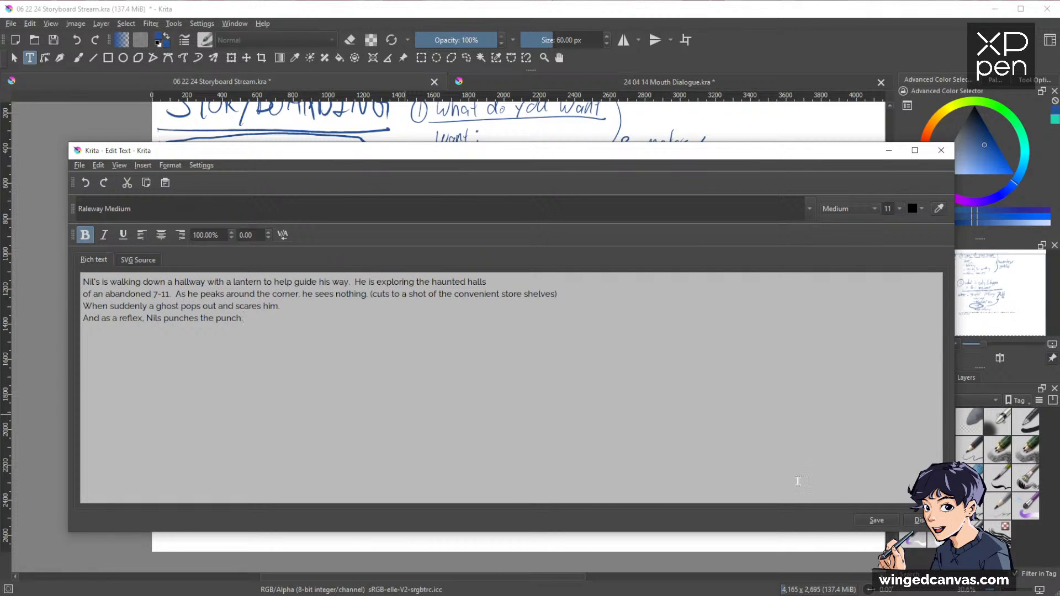
click(876, 521)
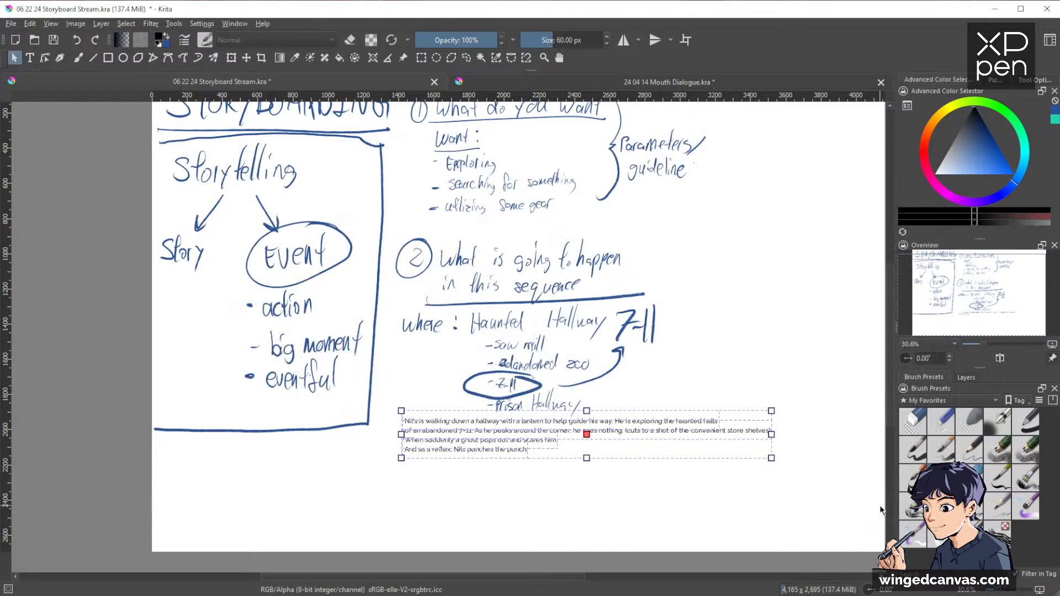
Step: Move the description lower beneath the location list and enlarge it with a transform to span more of the page
drag(670, 435, 648, 440)
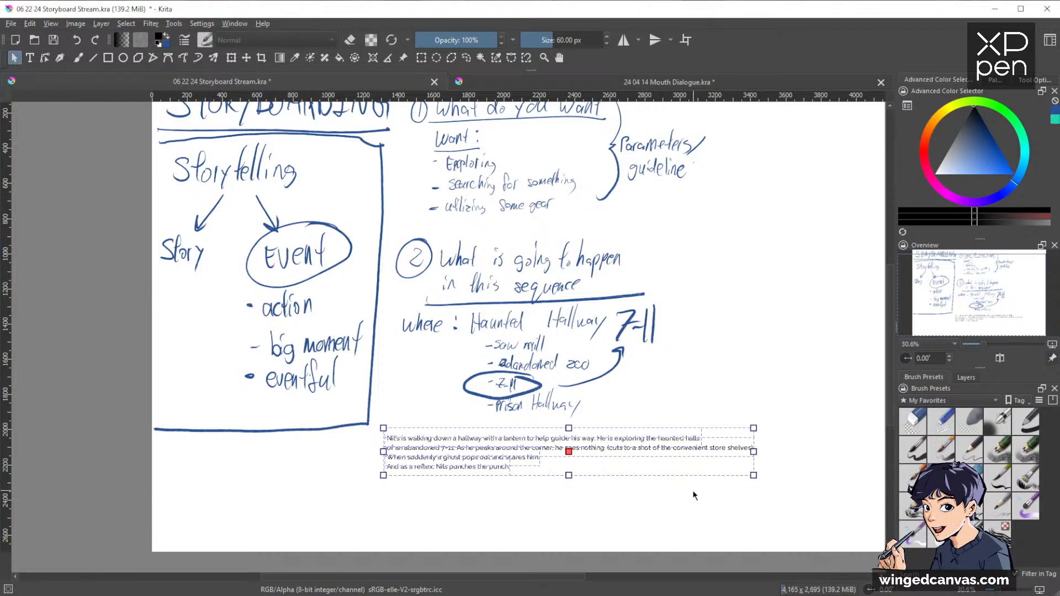
key(ctrl+t)
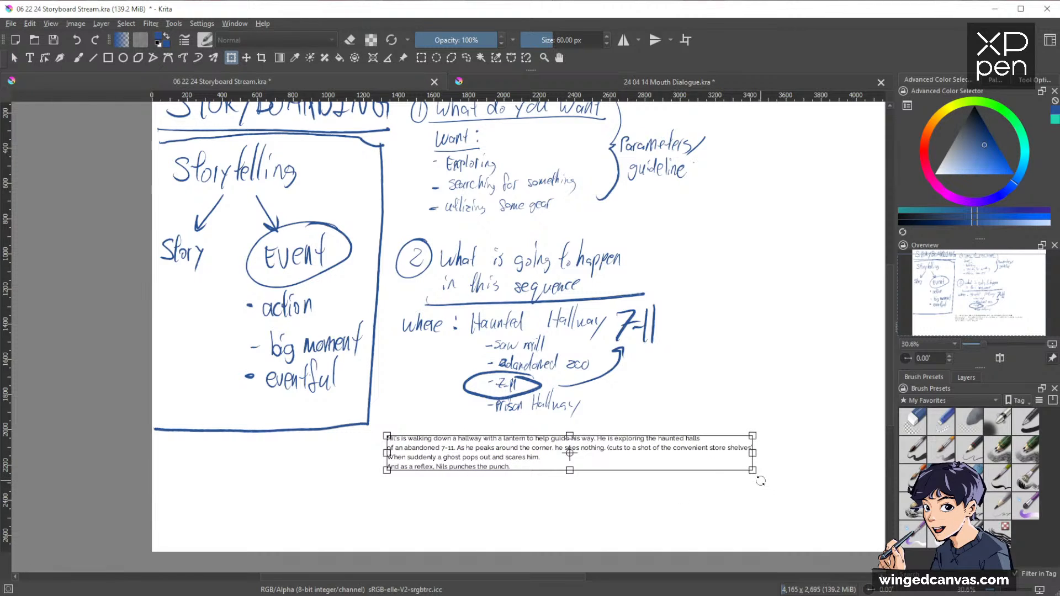
drag(752, 471, 820, 477)
drag(738, 451, 712, 470)
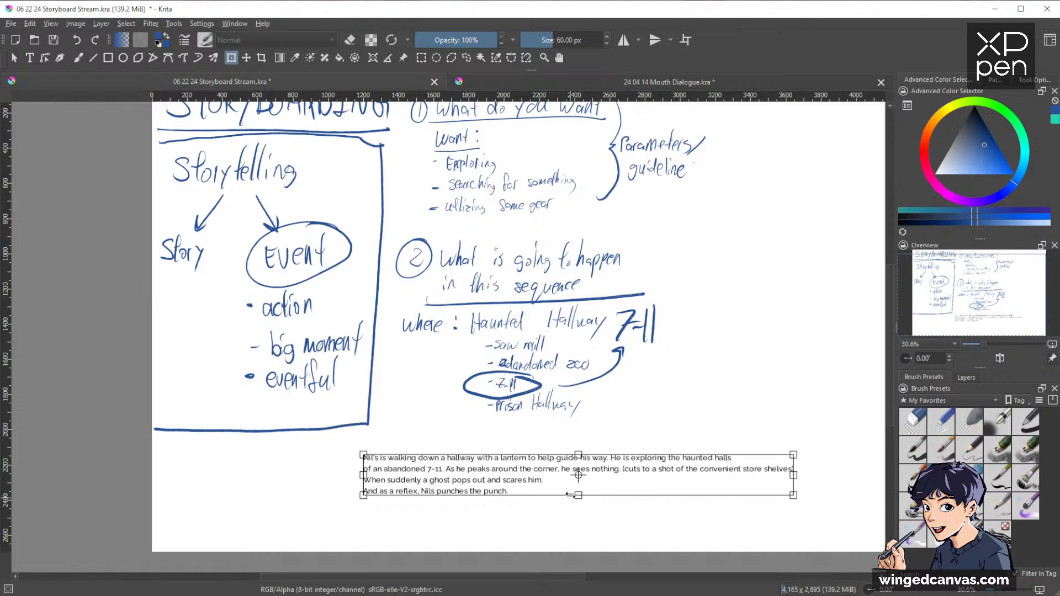
mouse_move(574, 495)
mouse_down()
mouse_move(577, 569)
mouse_move(577, 500)
mouse_up()
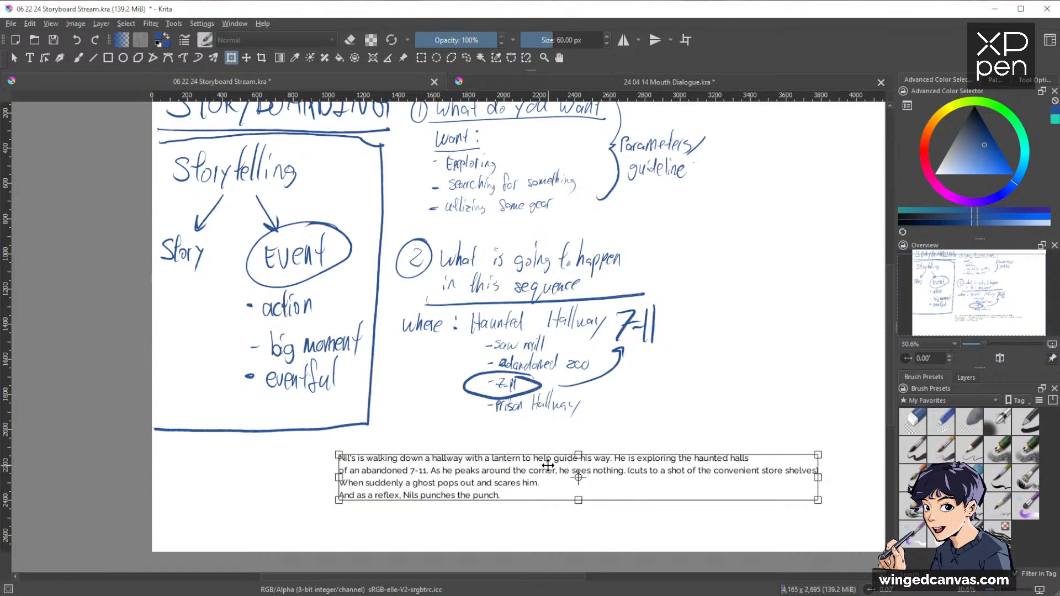
key(Return)
scroll(618, 386, down, 2)
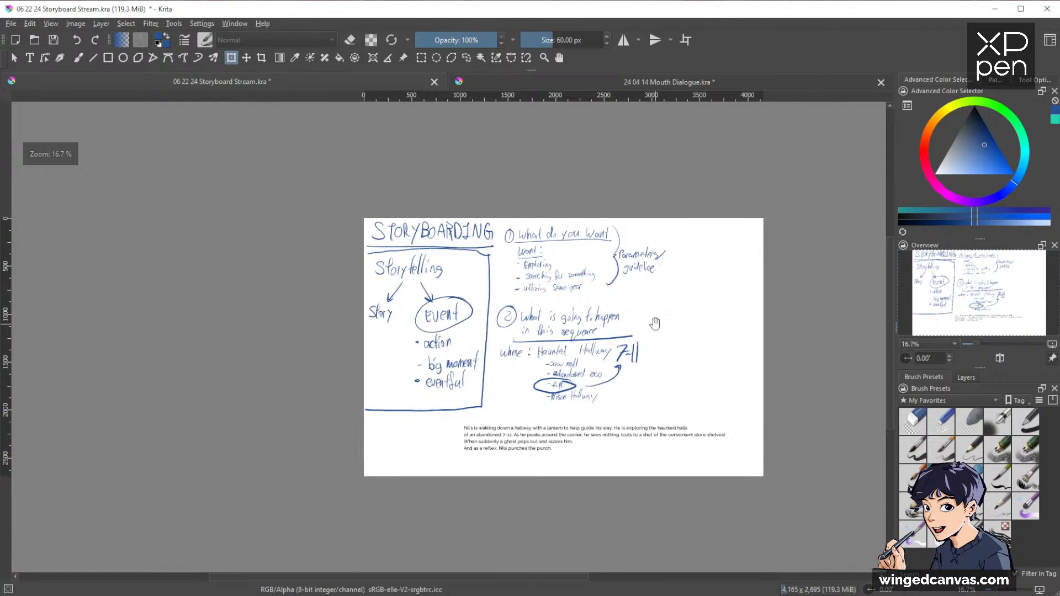
scroll(655, 323, up, 2)
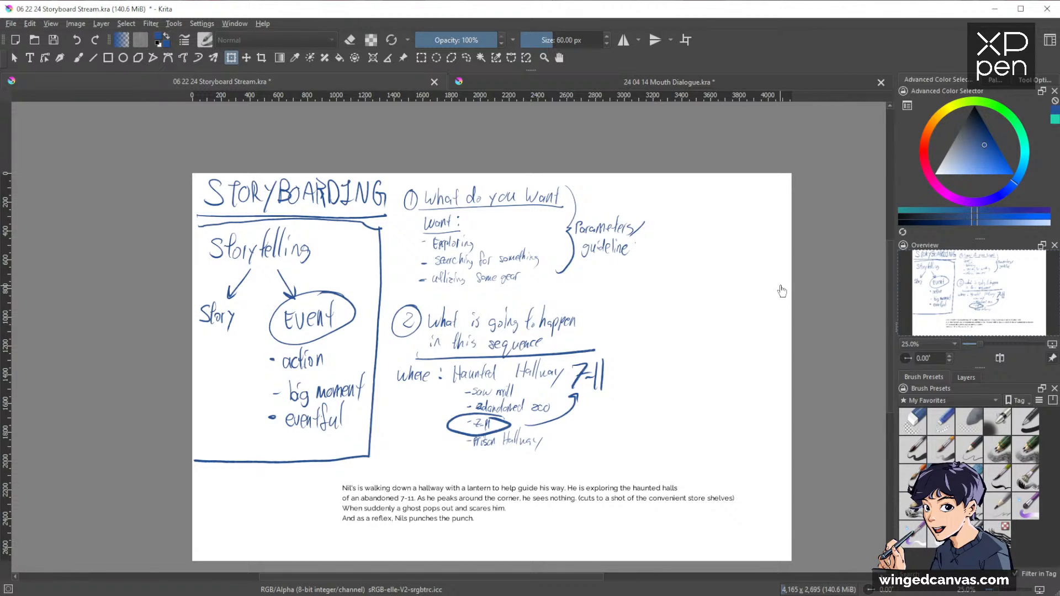
Step: Export the page with the finished sequence description as a JPEG image at 100% quality
click(966, 378)
scroll(596, 293, down, 1)
scroll(591, 288, up, 1)
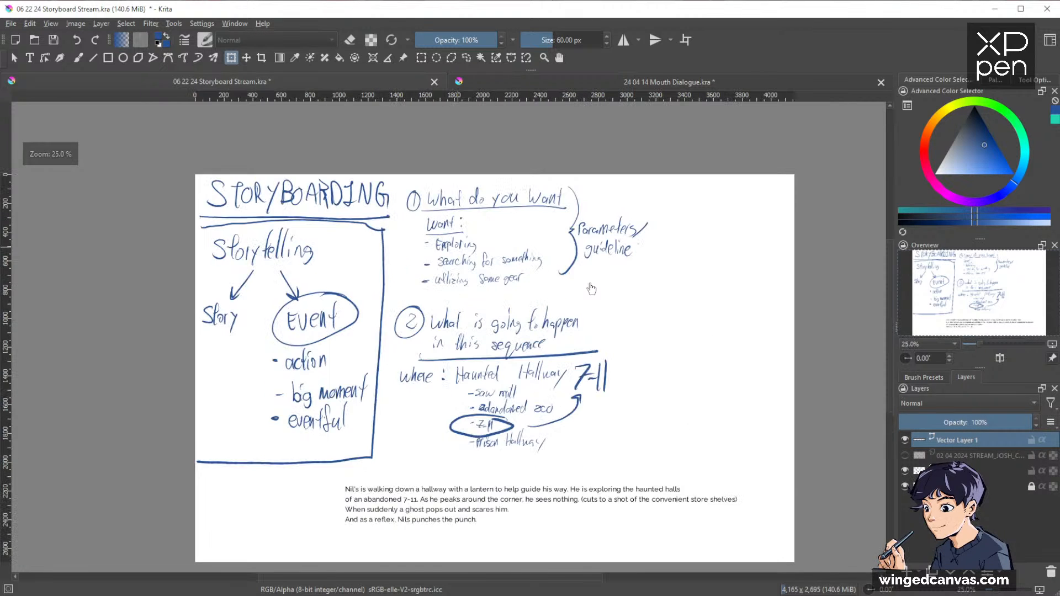
drag(591, 288, 575, 265)
click(11, 23)
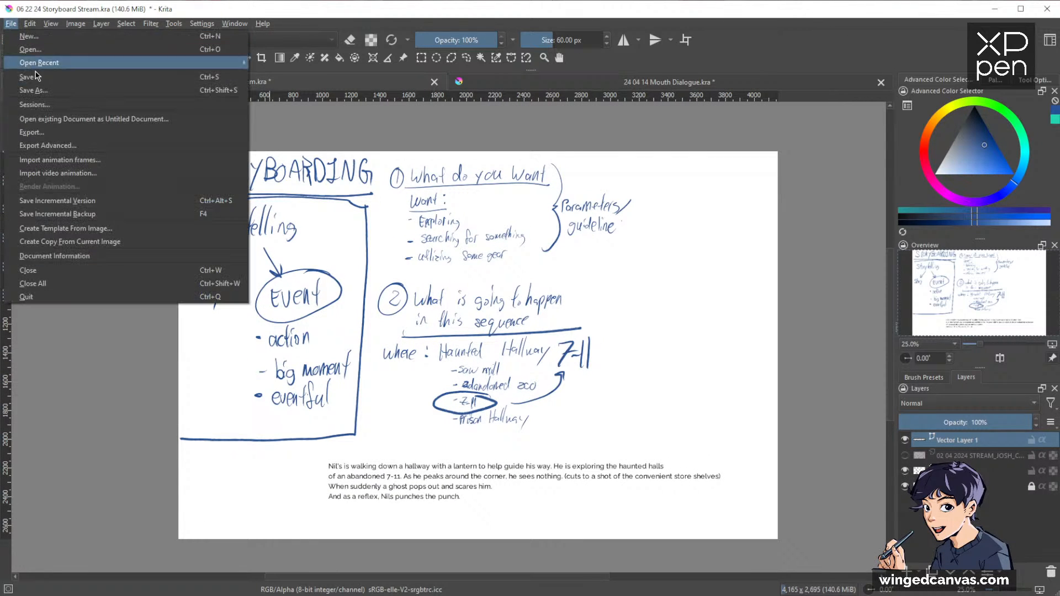
click(59, 134)
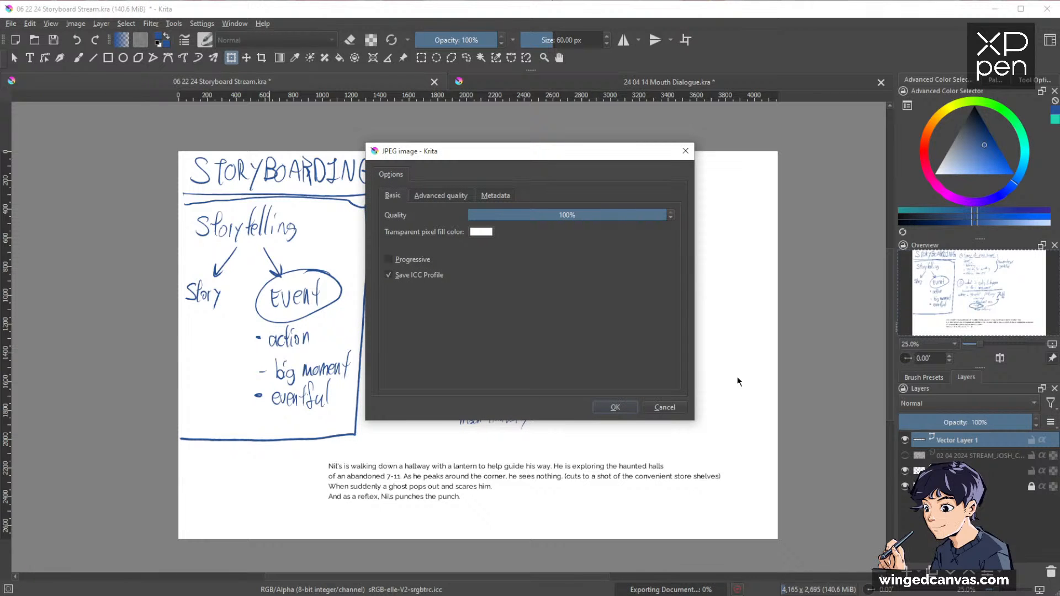
click(631, 406)
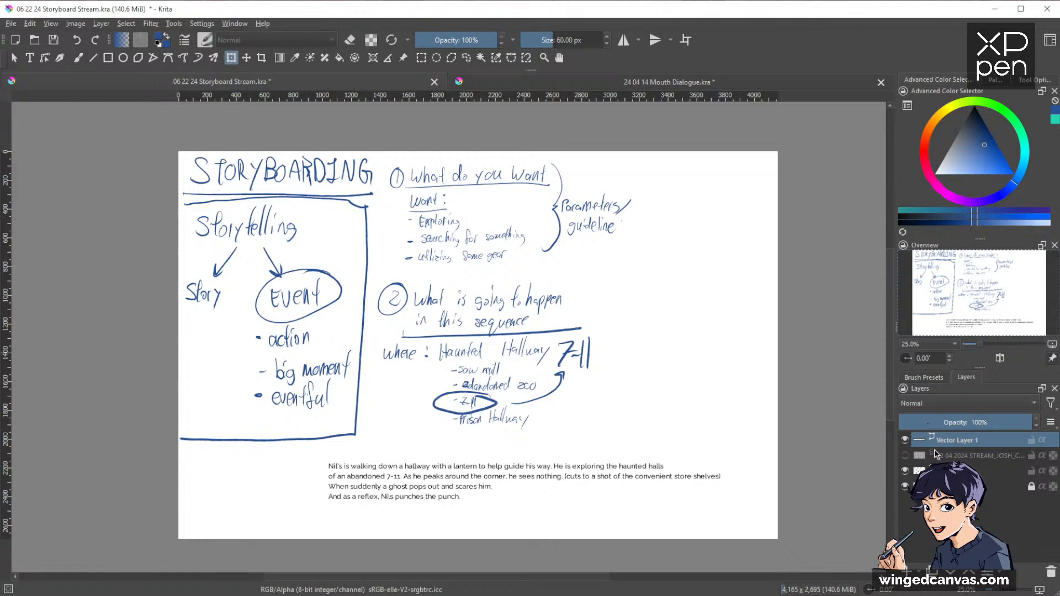
Step: Move the hidden reference layer below Paint Layer 1, then group the vector and paint layers and hide the group
click(905, 455)
click(905, 455)
click(959, 458)
drag(959, 458, 963, 478)
shift+click(963, 441)
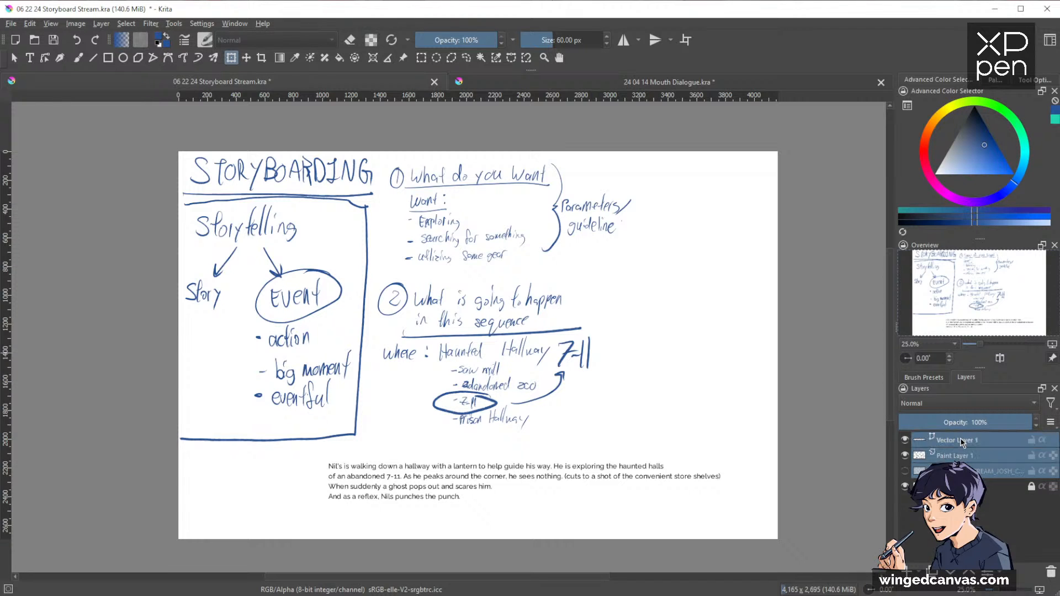
key(ctrl+g)
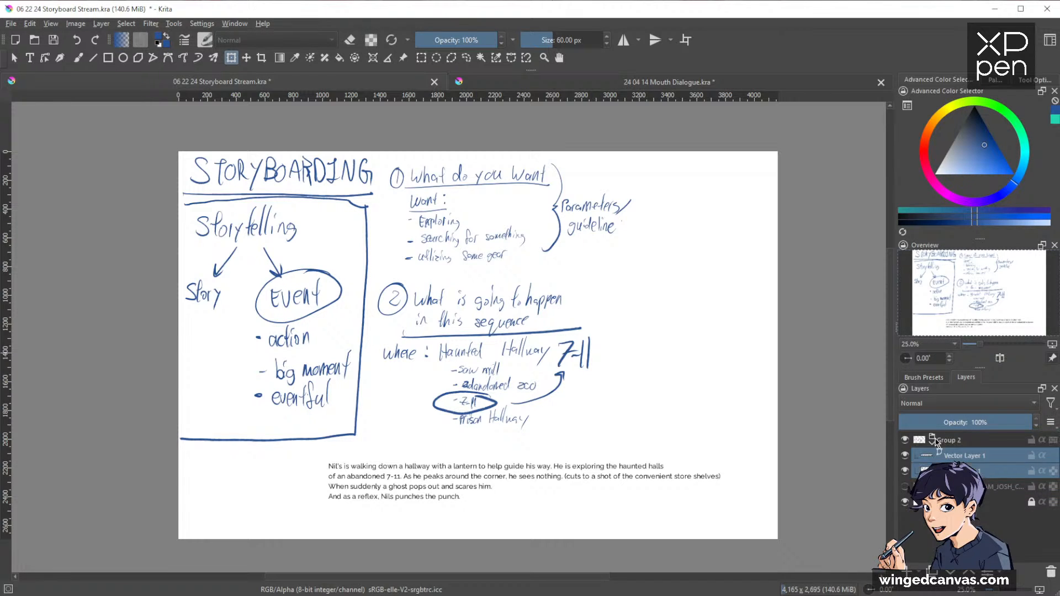
click(932, 442)
click(905, 440)
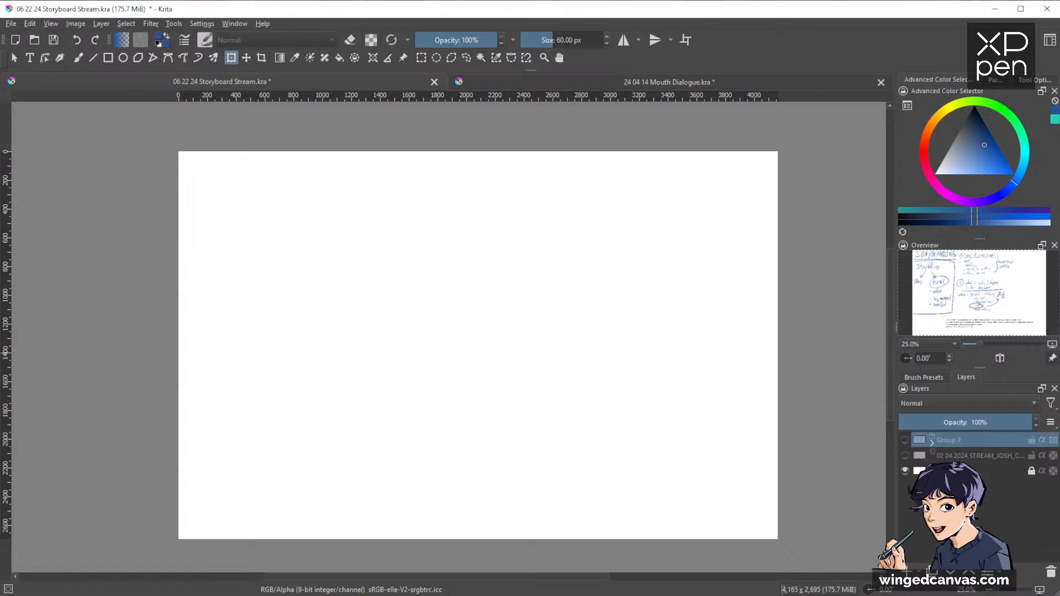
Step: Add a new paint layer and name it STORYBOARD
click(908, 572)
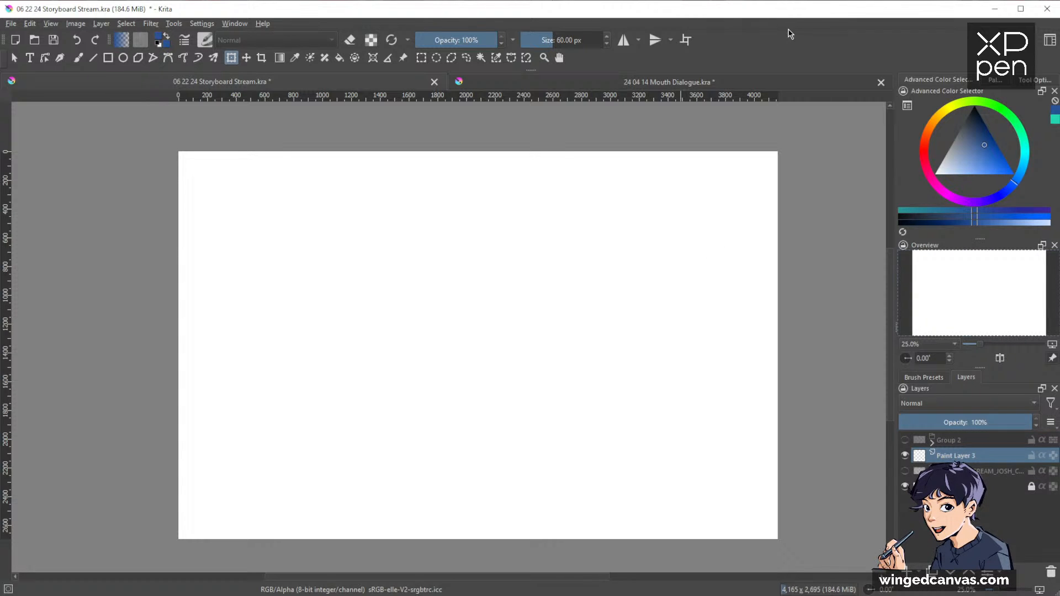
double_click(964, 455)
text(S)
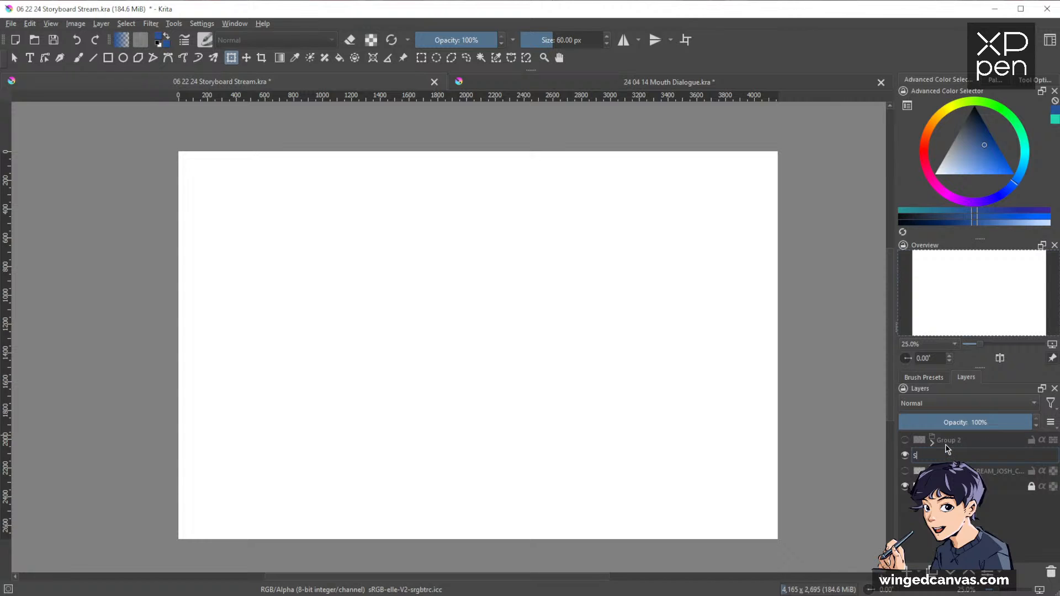
text(TORYBOARD)
key(Return)
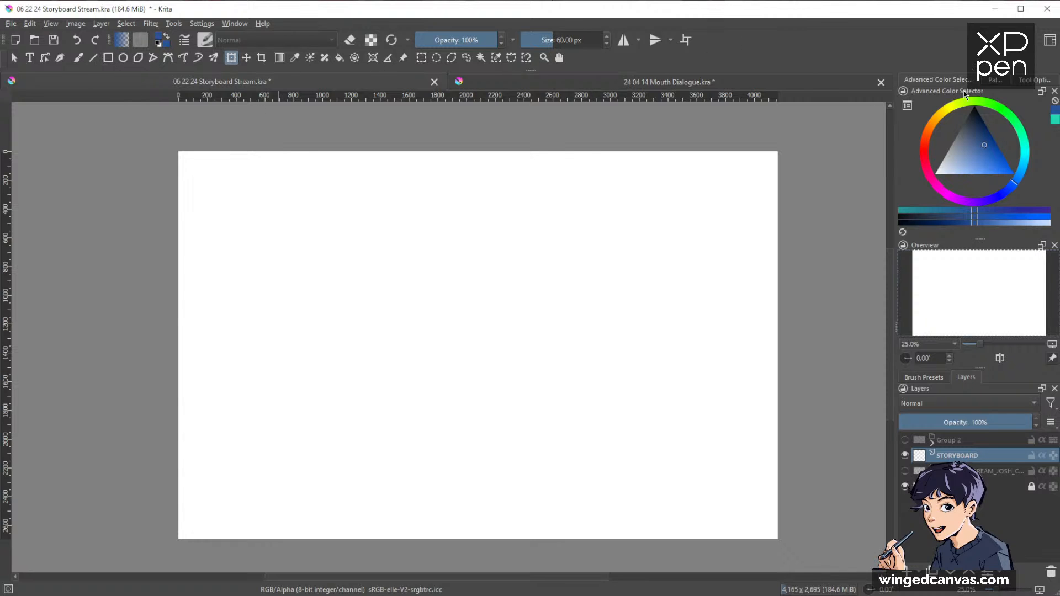
Step: Choose the Ink-7 Brush Rough preset and reduce the brush size to 12 px
click(930, 379)
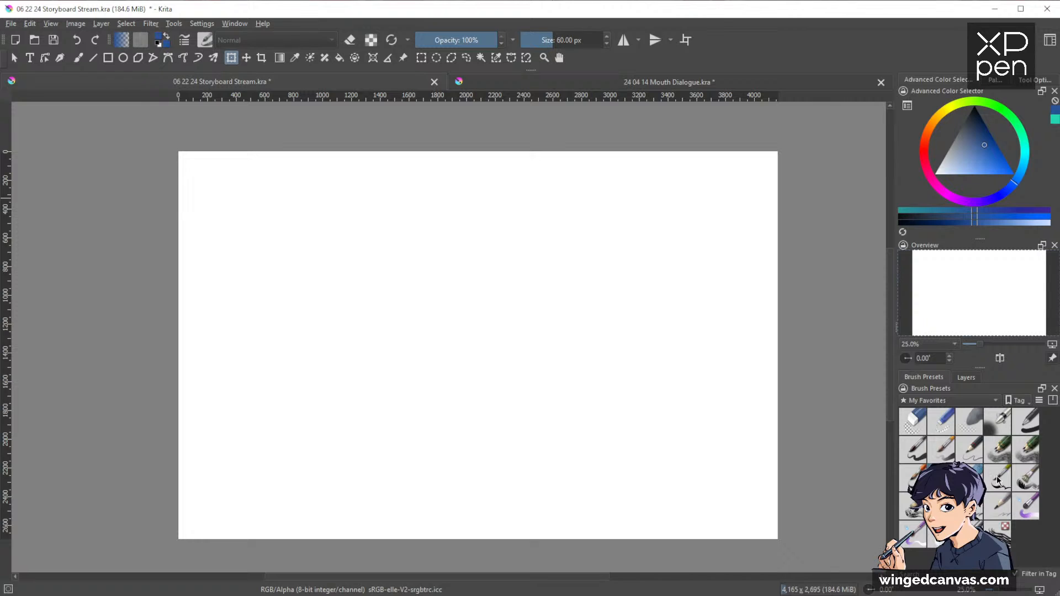
click(913, 479)
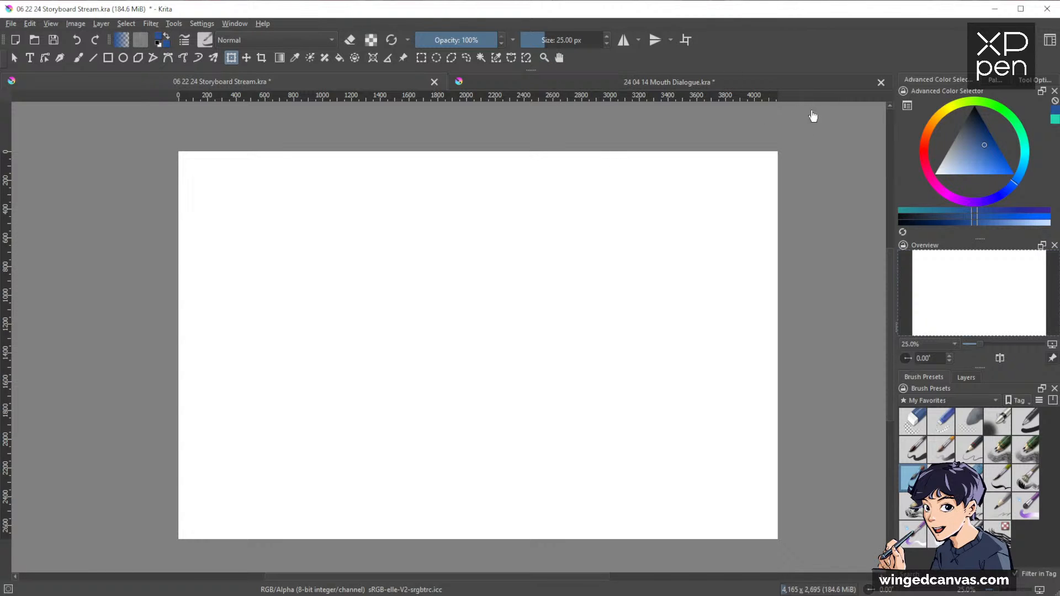
key(b)
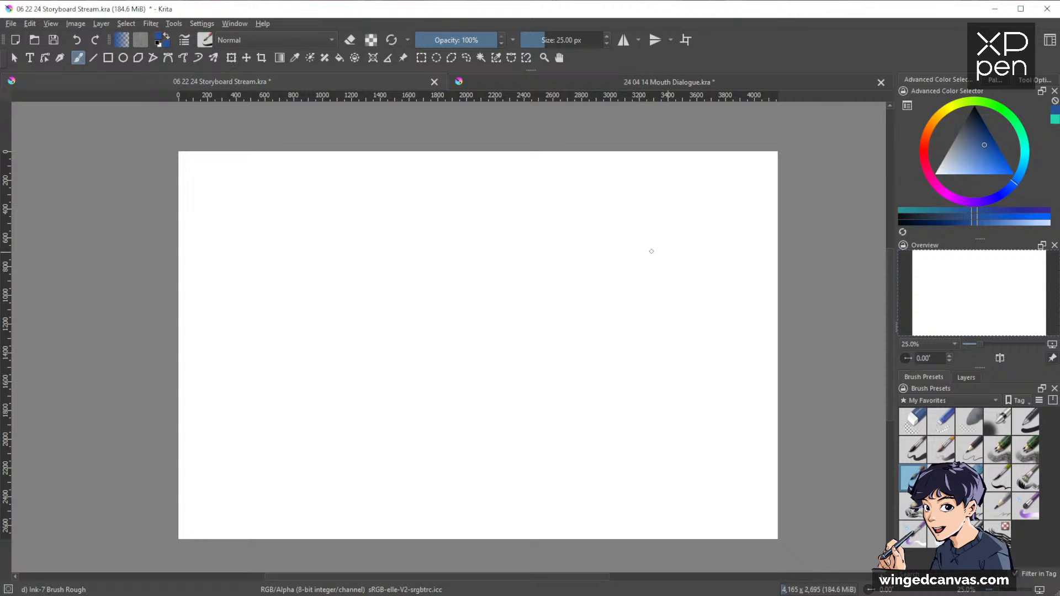
key(bracketleft)
key(bracketleft)
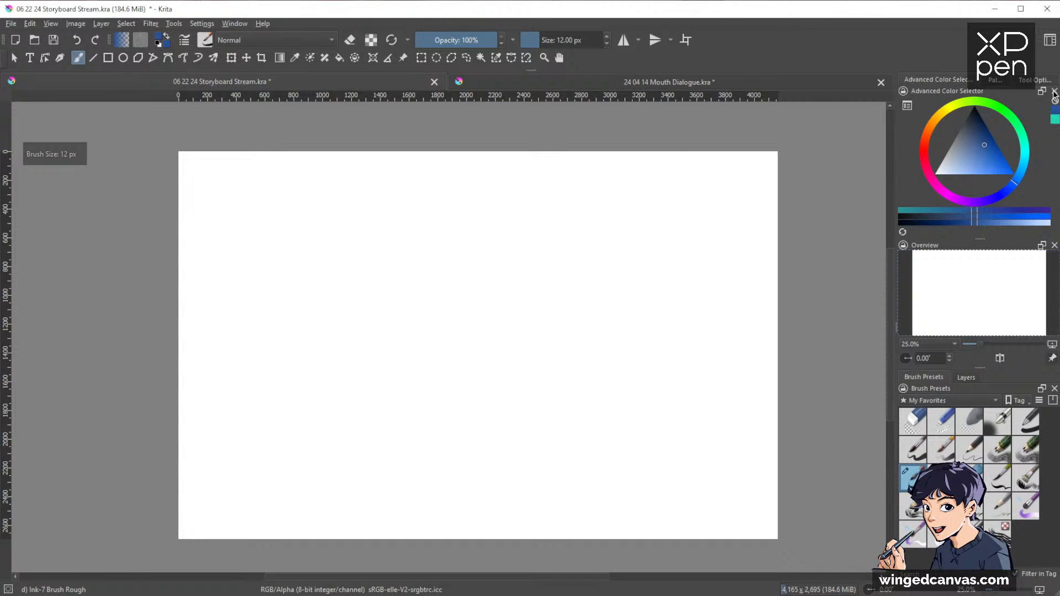
Step: Set the Rectangle tool's fill to Not Filled, undoing the filled test rectangle
click(1043, 81)
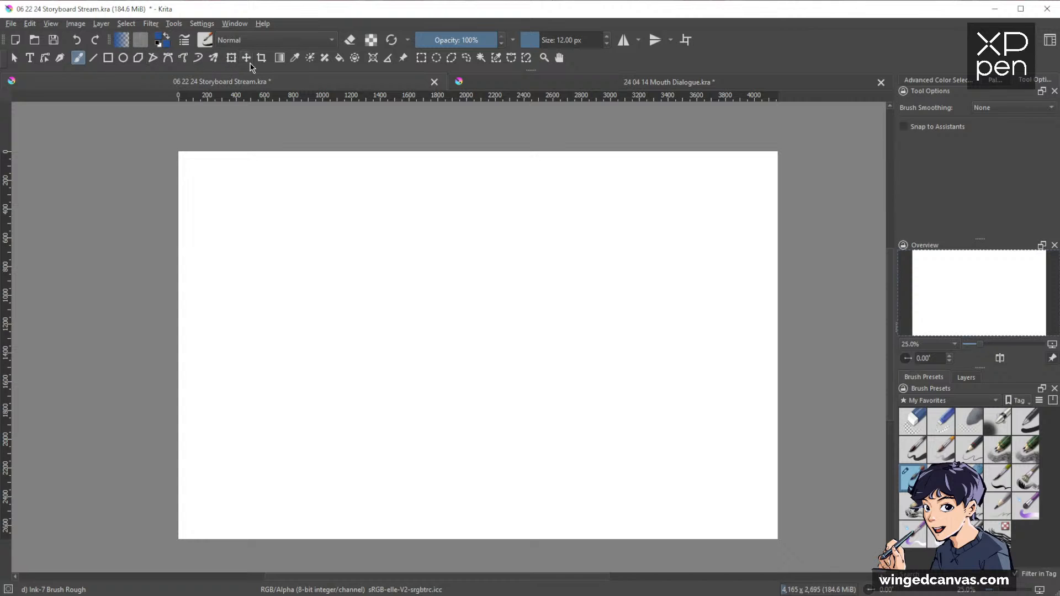
click(108, 58)
drag(215, 194, 395, 286)
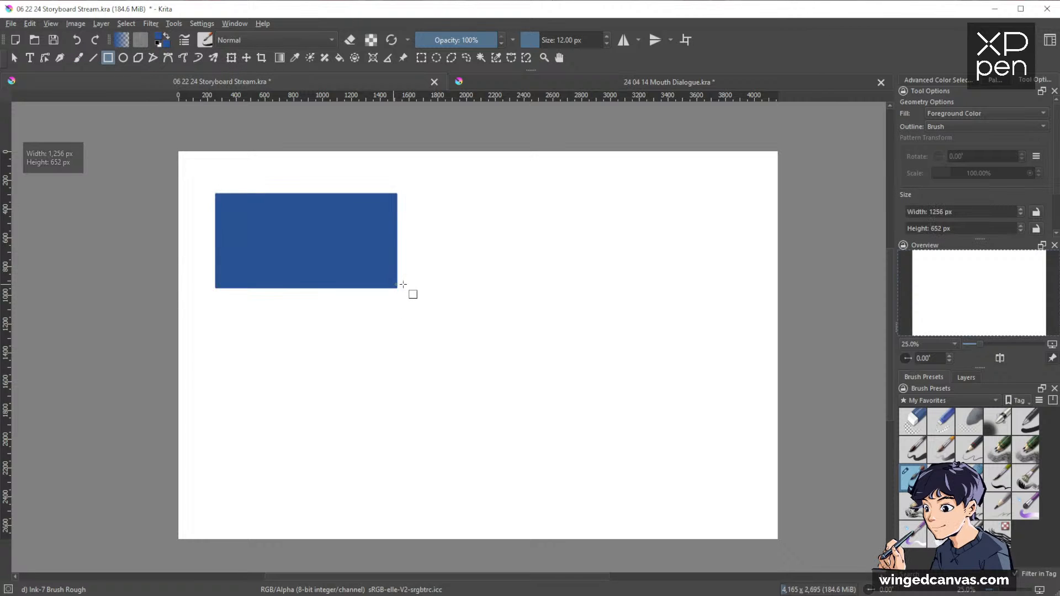
key(ctrl+z)
click(968, 113)
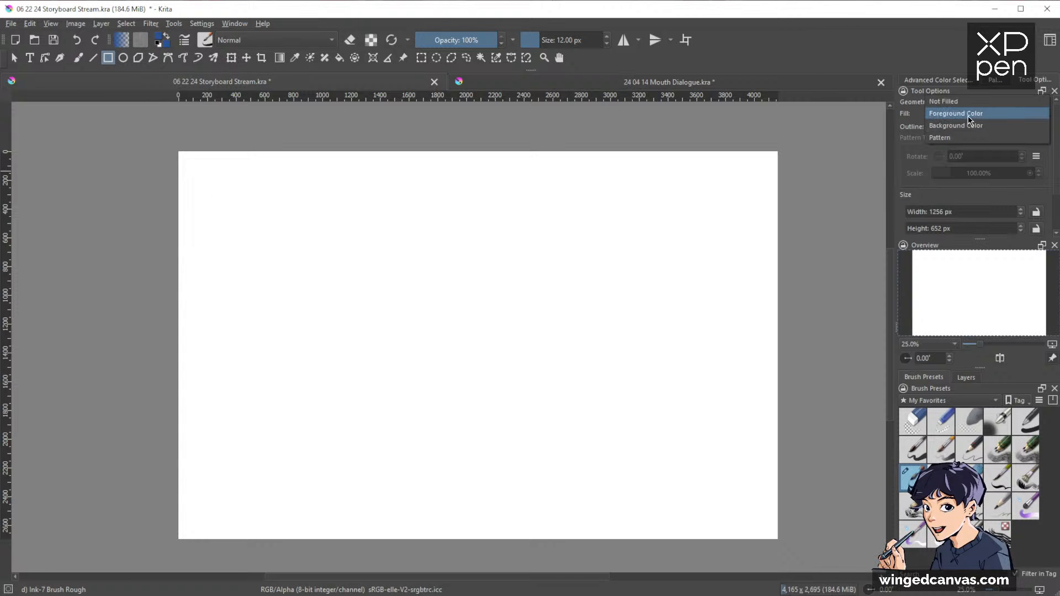
click(957, 104)
Step: Draw an unfilled frame about 960 by 624 px in the page's upper-left corner with a 9 px outline
drag(288, 205, 448, 308)
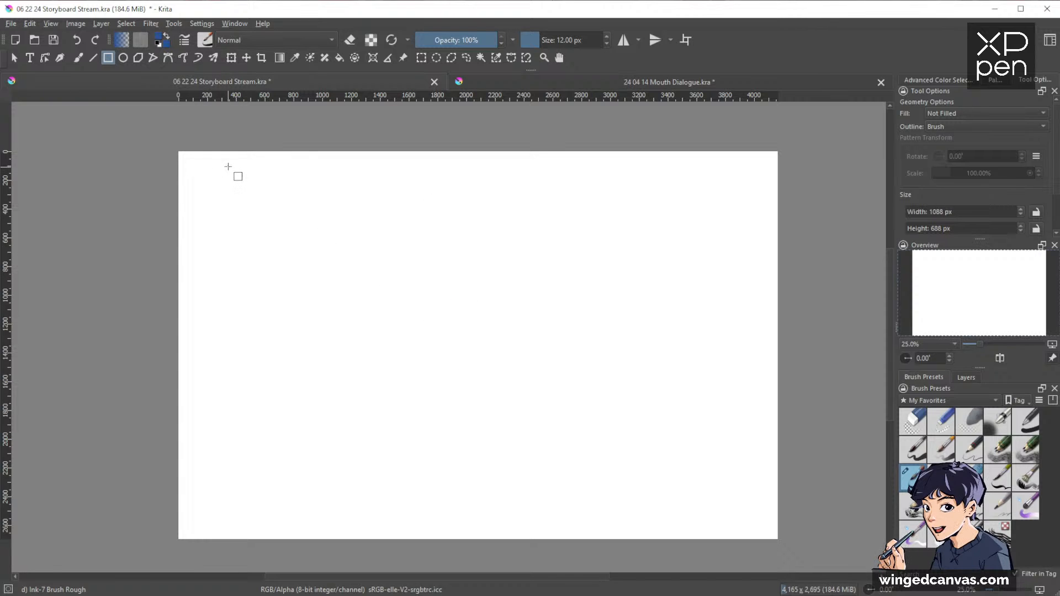
key(bracketleft)
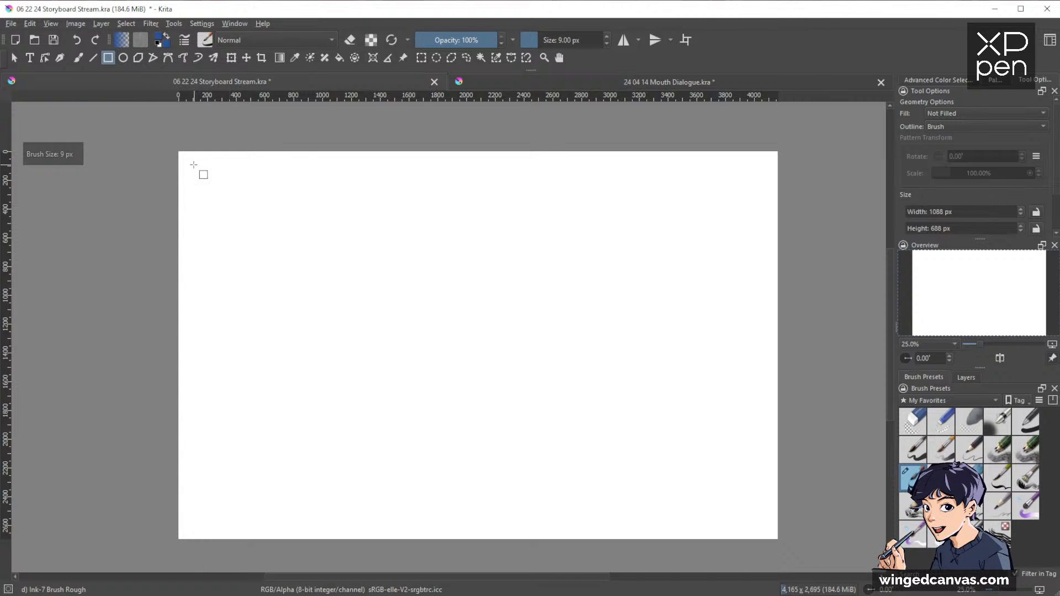
mouse_move(193, 164)
mouse_down()
mouse_move(230, 202)
mouse_move(332, 254)
mouse_up()
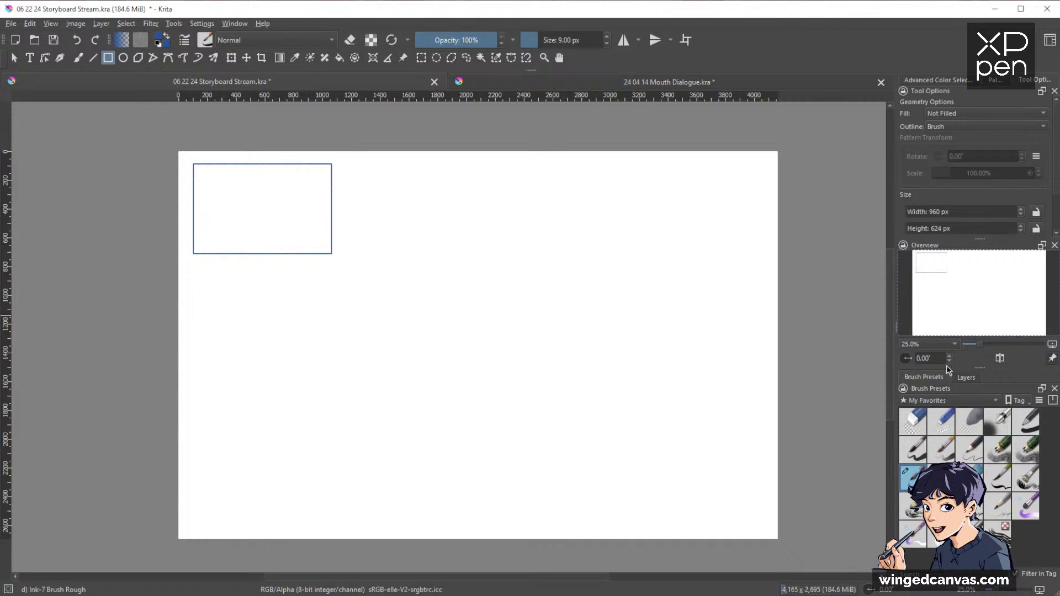
Step: Duplicate the STORYBOARD layer and move the copied frame to the right of the first, level with it
click(975, 378)
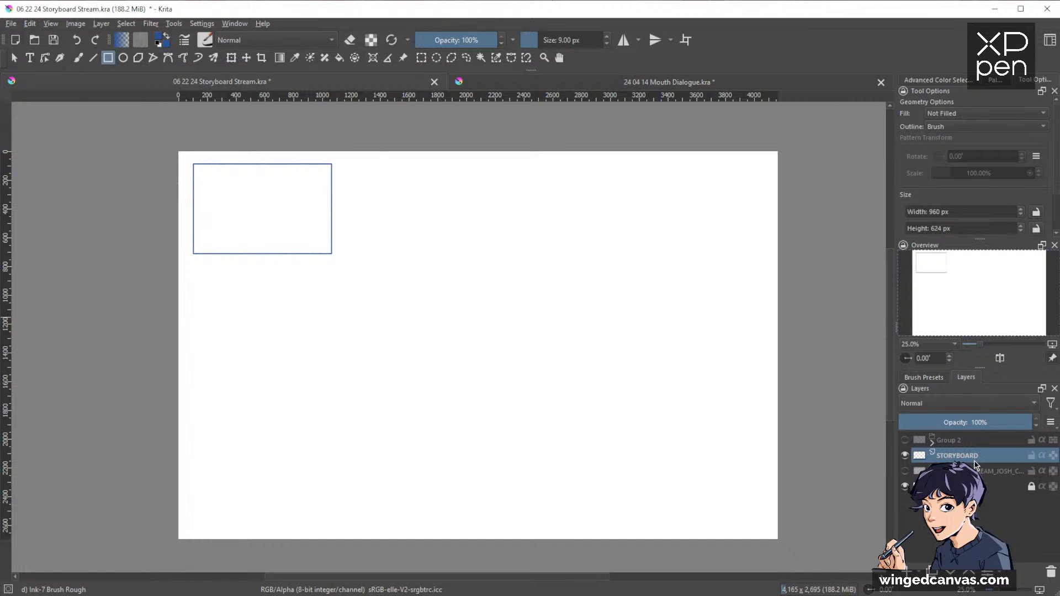
key(ctrl+j)
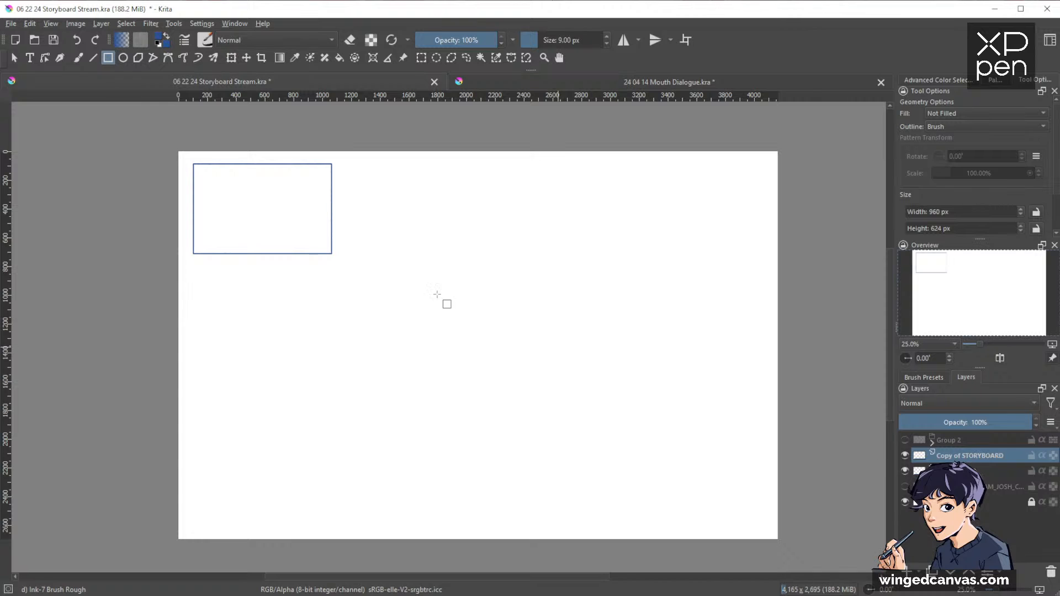
key(t)
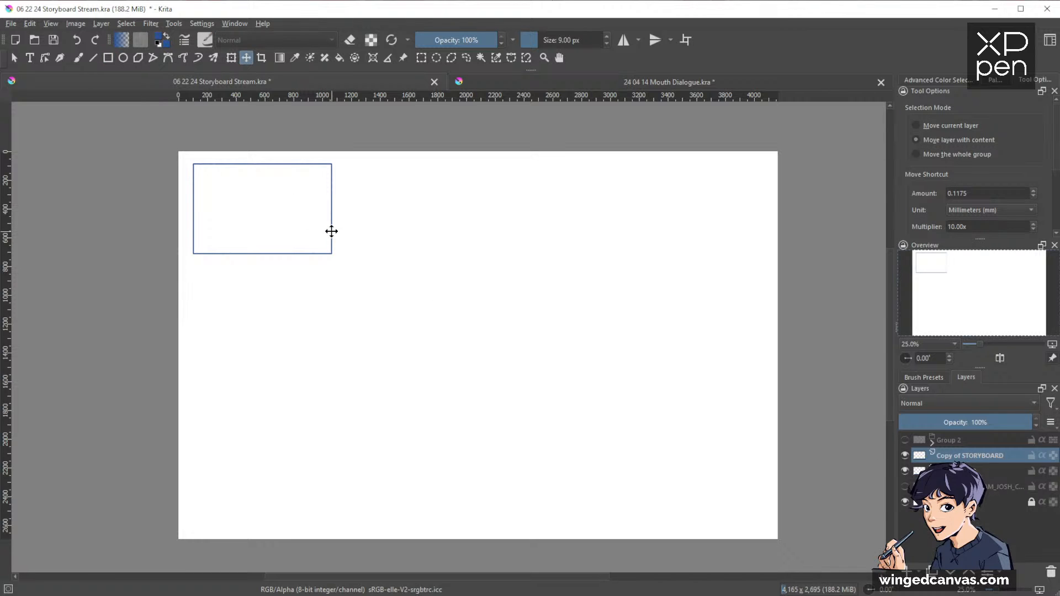
drag(331, 231, 487, 232)
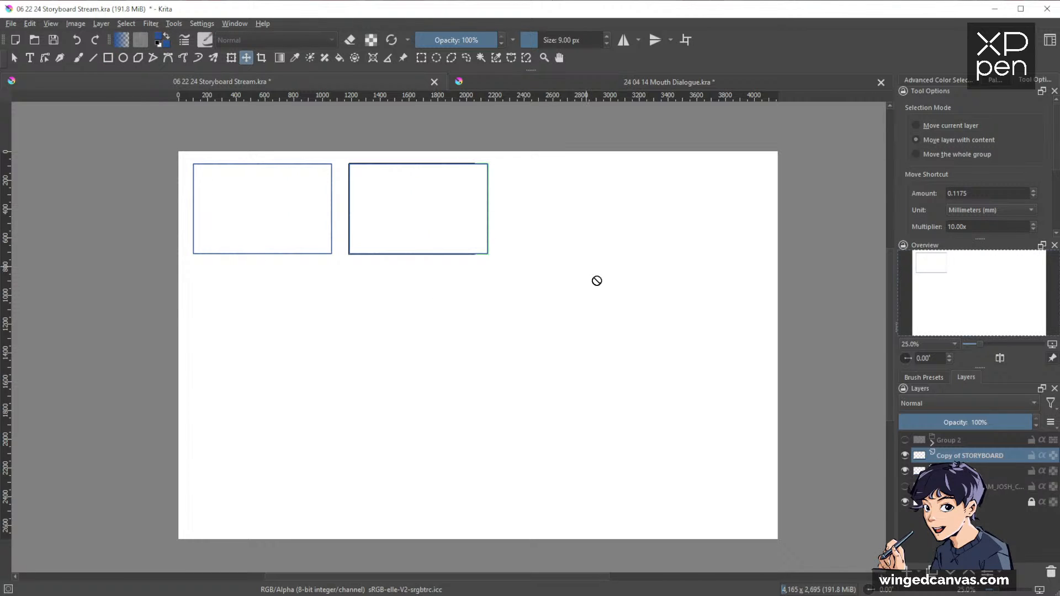
Step: Merge the two frame layers and place a duplicate of the pair to the right, forming a row of four
shift+click(972, 471)
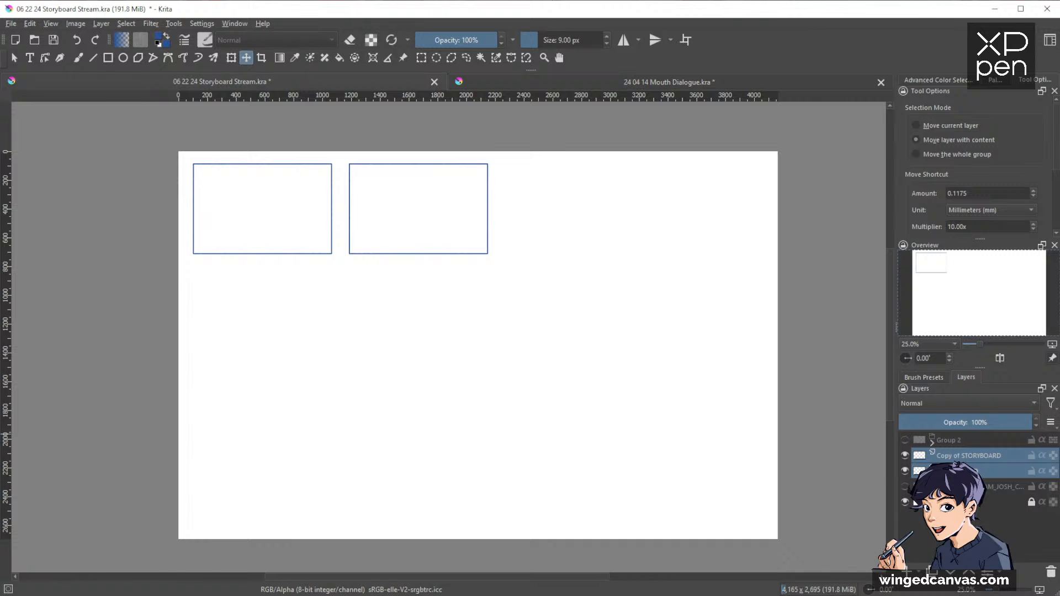
key(ctrl+e)
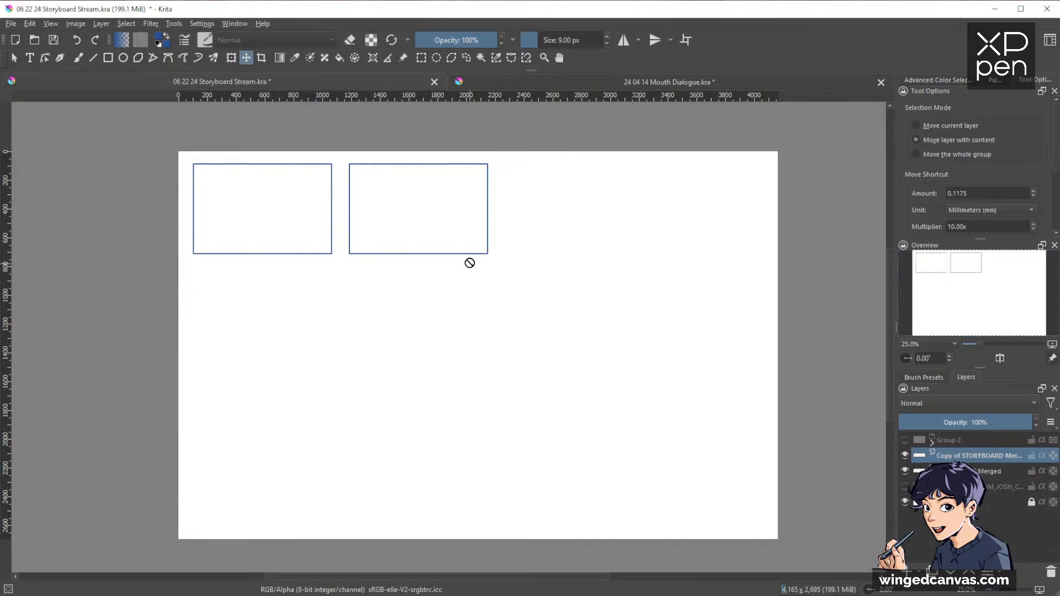
key(ctrl+t)
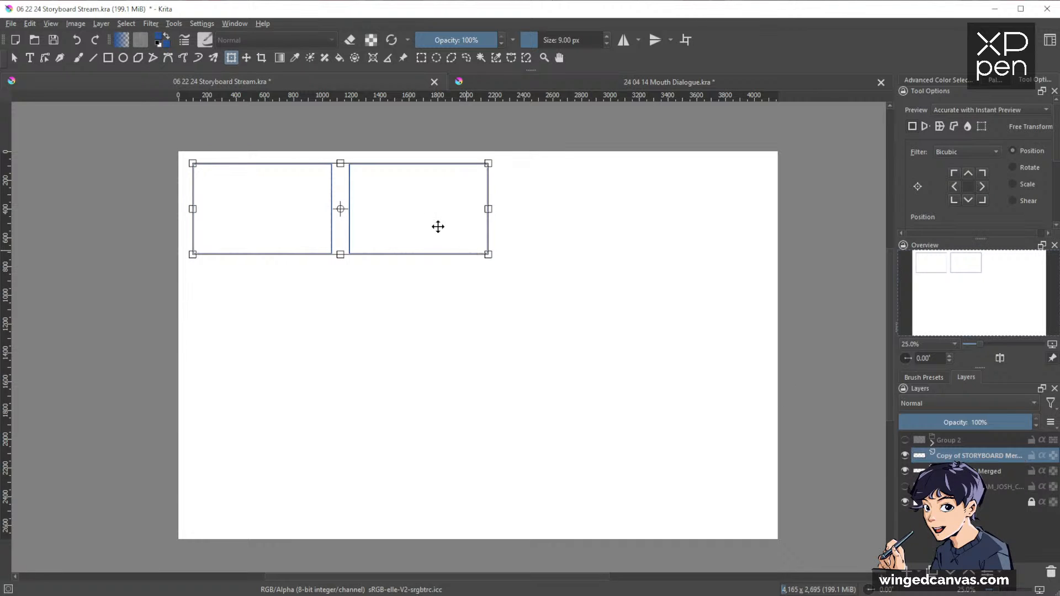
drag(438, 226, 717, 221)
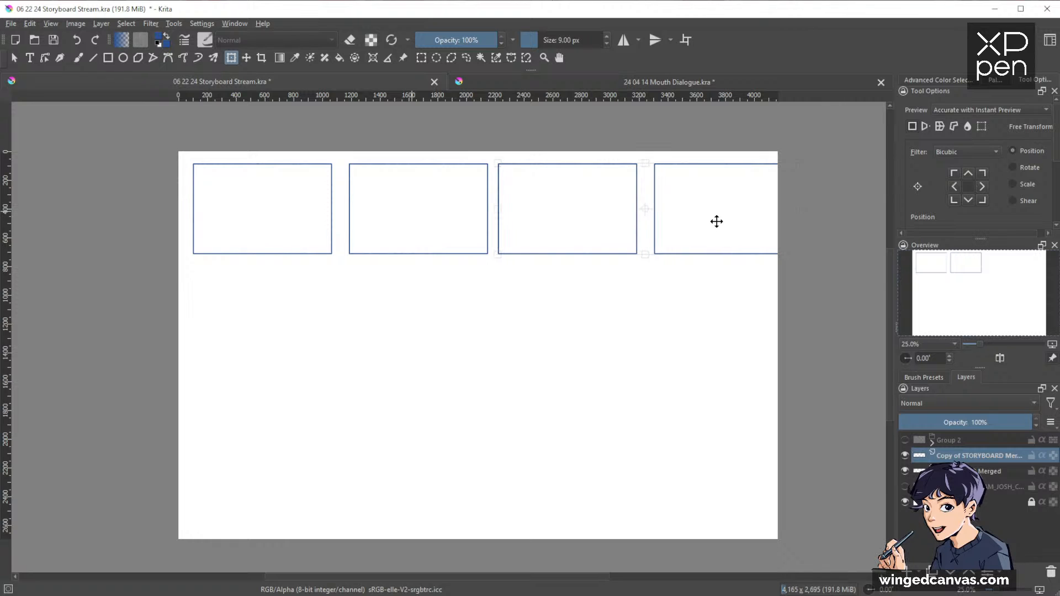
key(Return)
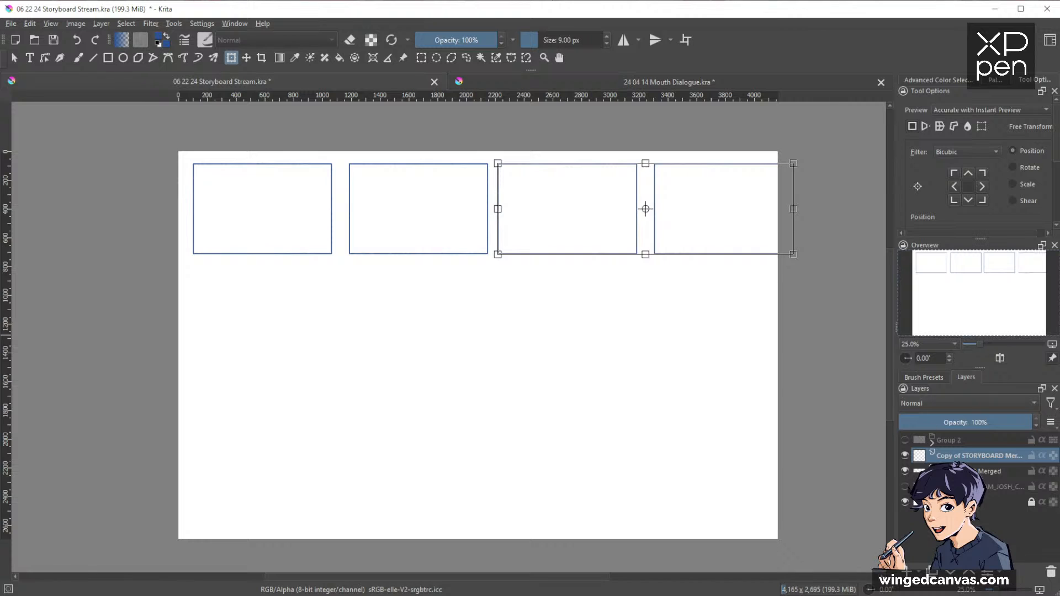
key(Return)
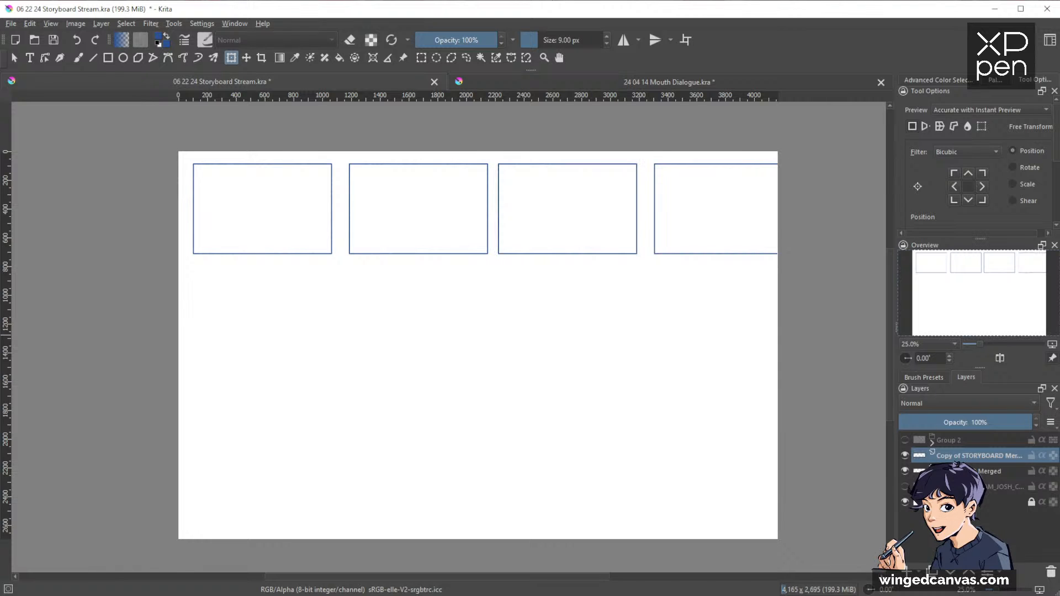
Step: Merge both frame pairs into one layer and scale the row down to fit within the page width
ctrl+click(991, 471)
key(ctrl+e)
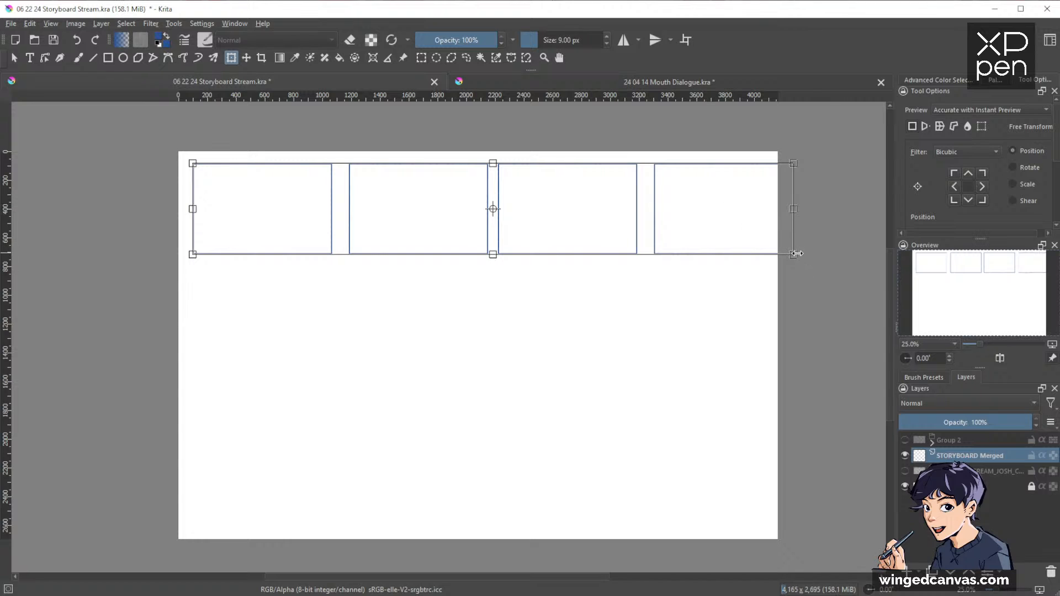
drag(794, 255, 762, 249)
key(Return)
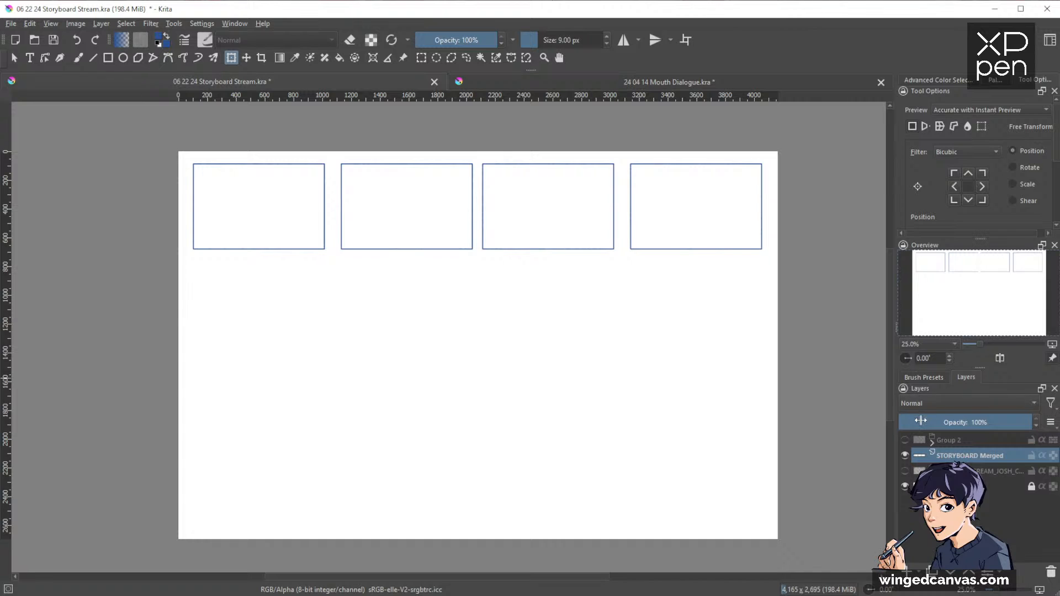
Step: Duplicate the row of four frames, place the copy directly beneath it, and merge both rows into one layer
key(ctrl+e)
key(ctrl+j)
drag(572, 186, 573, 290)
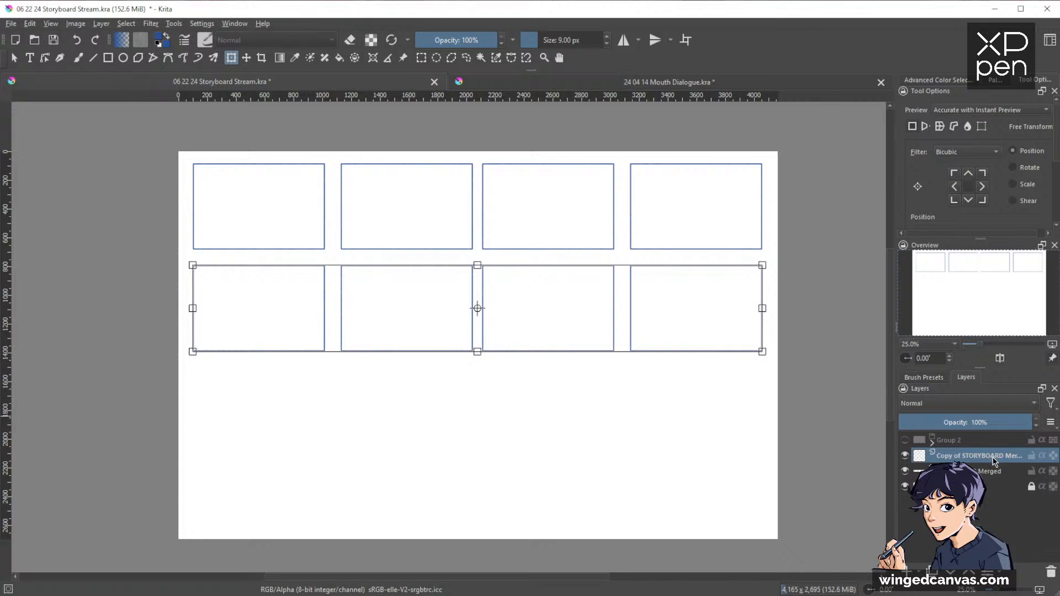
key(Return)
shift+click(989, 471)
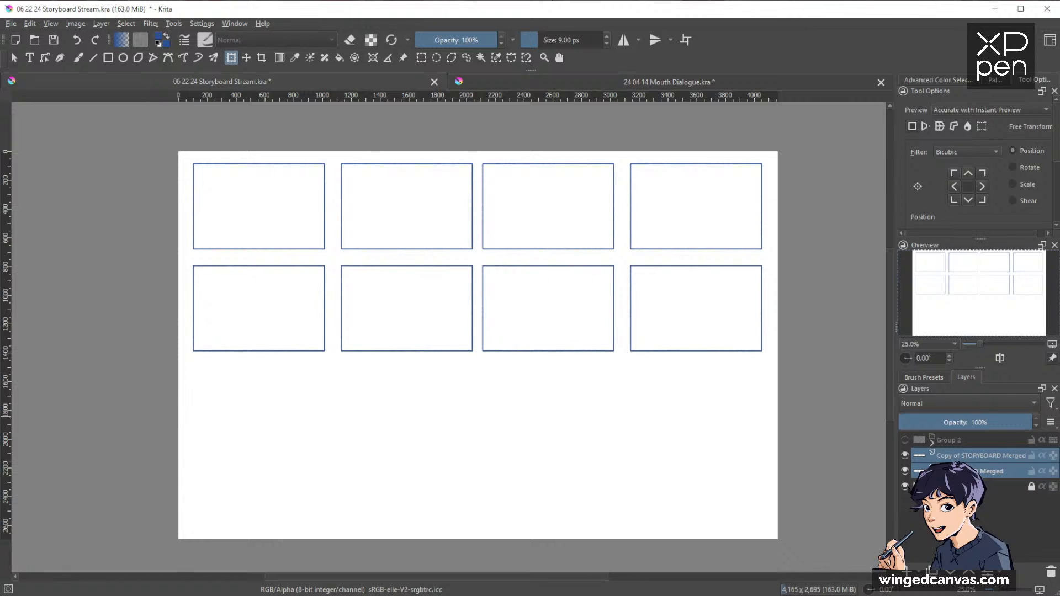
key(ctrl+e)
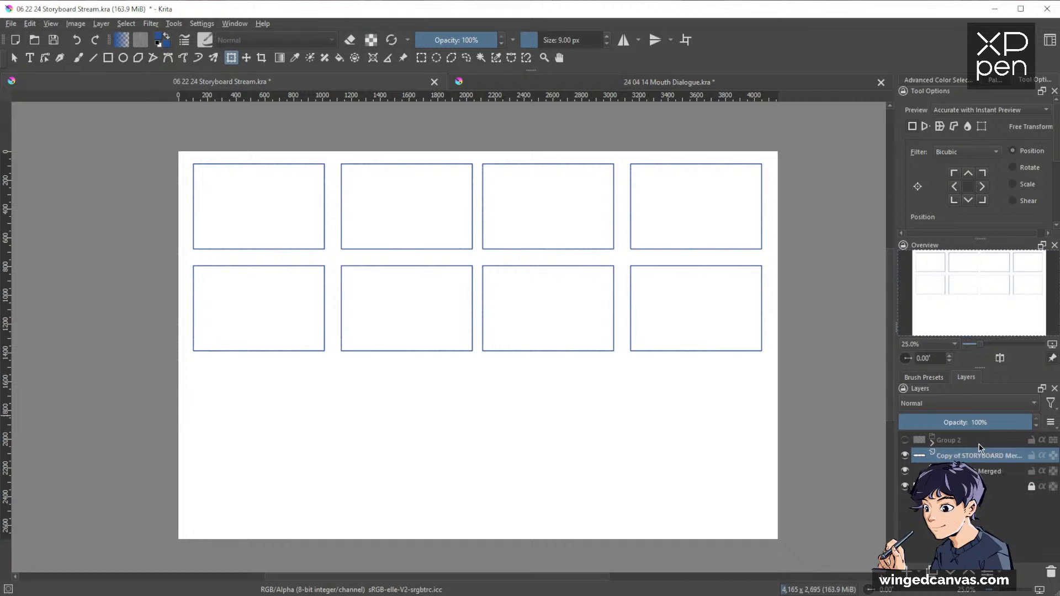
Step: Undo the merge of the two frame rows and place a duplicate row below them as a third row of four frames
key(ctrl+z)
key(ctrl+j)
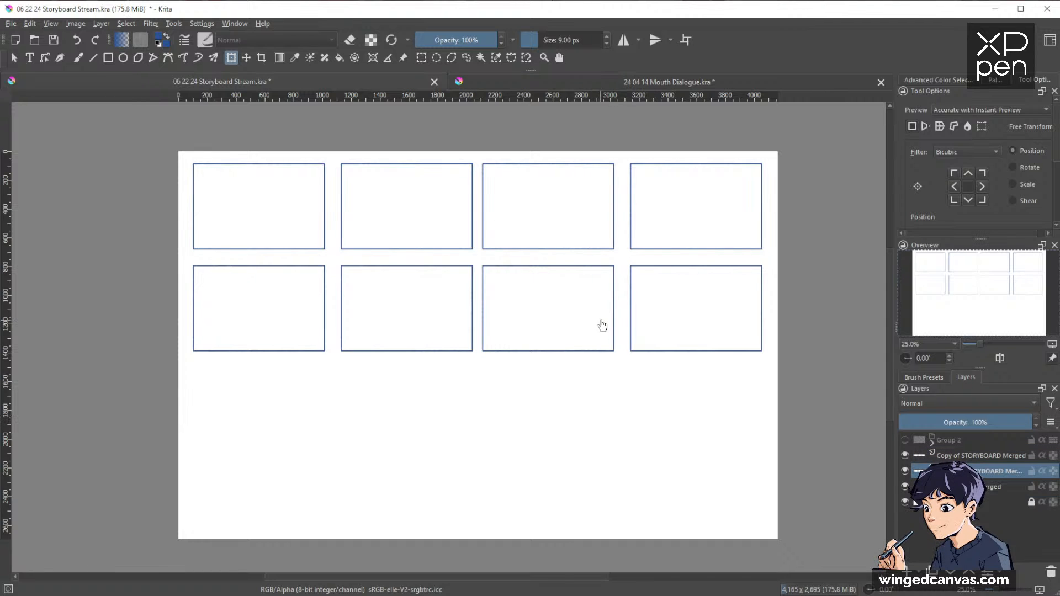
drag(575, 291, 530, 445)
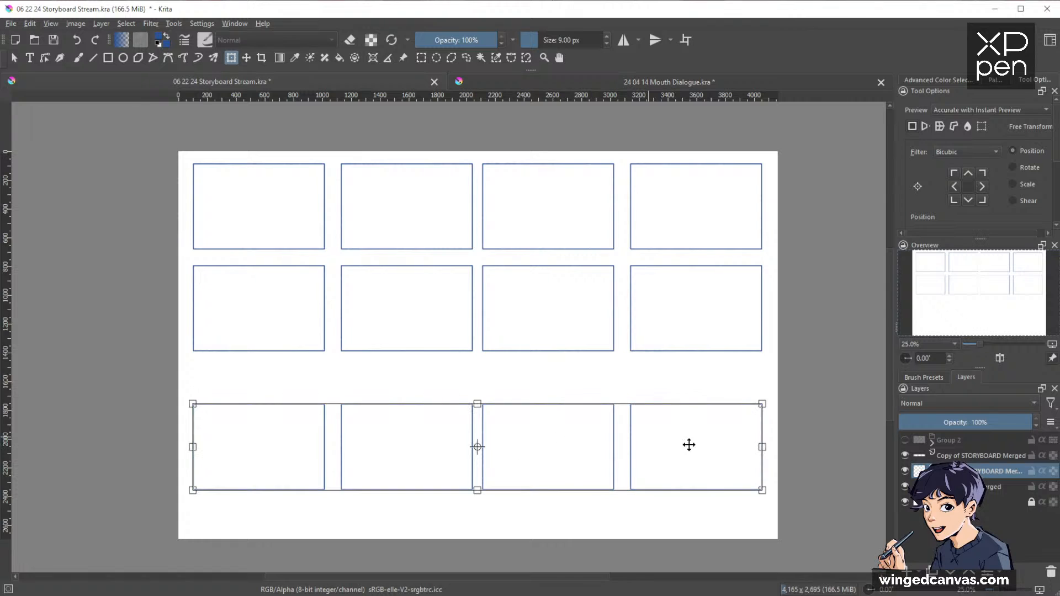
Step: Move the middle row of frames down so it sits between the first and third rows
click(976, 457)
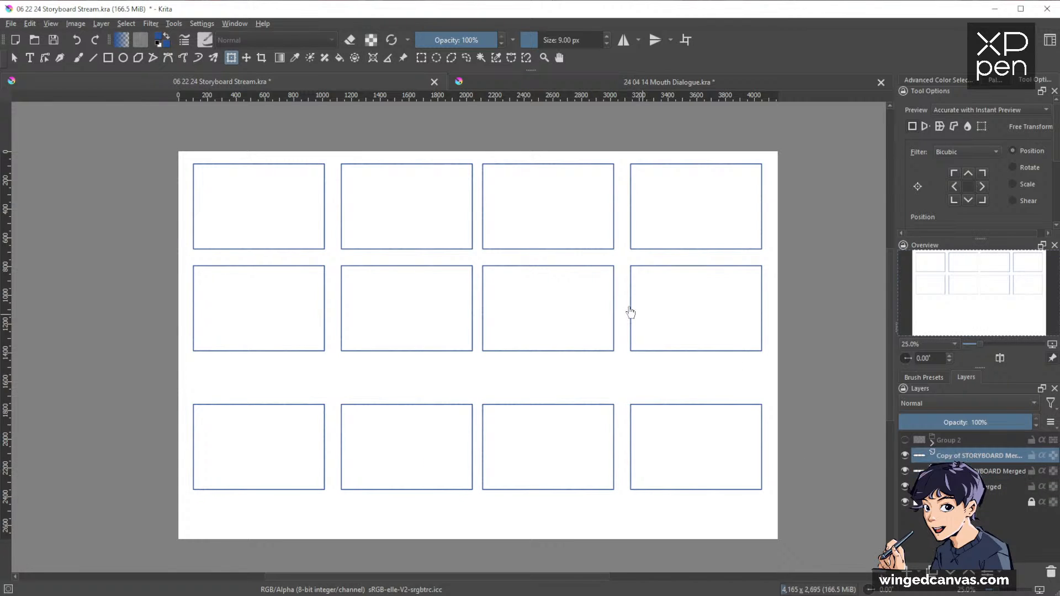
drag(660, 298, 661, 321)
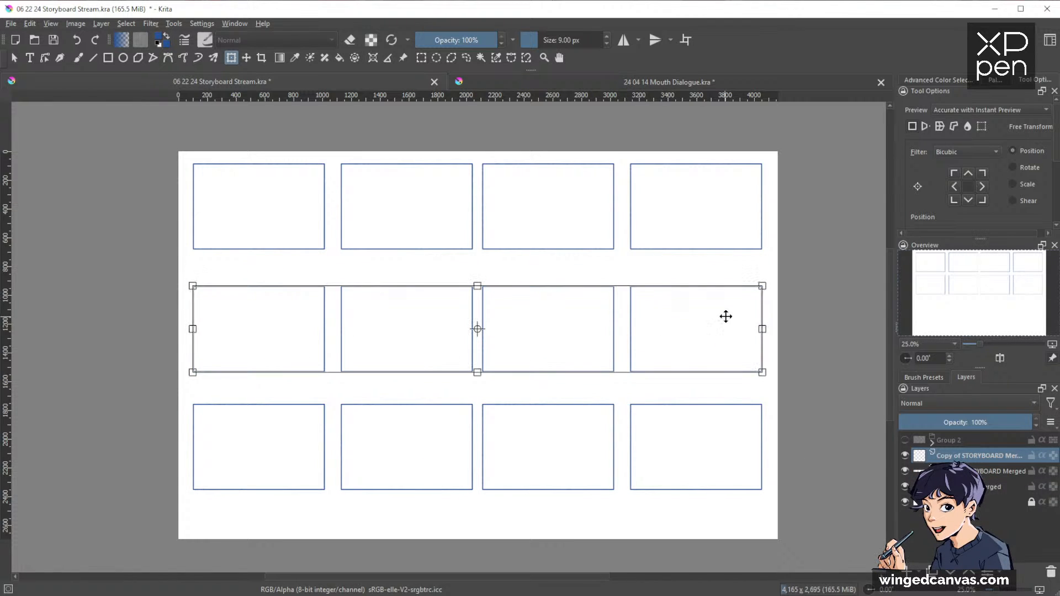
click(996, 489)
click(1002, 457)
click(723, 441)
click(996, 488)
click(749, 457)
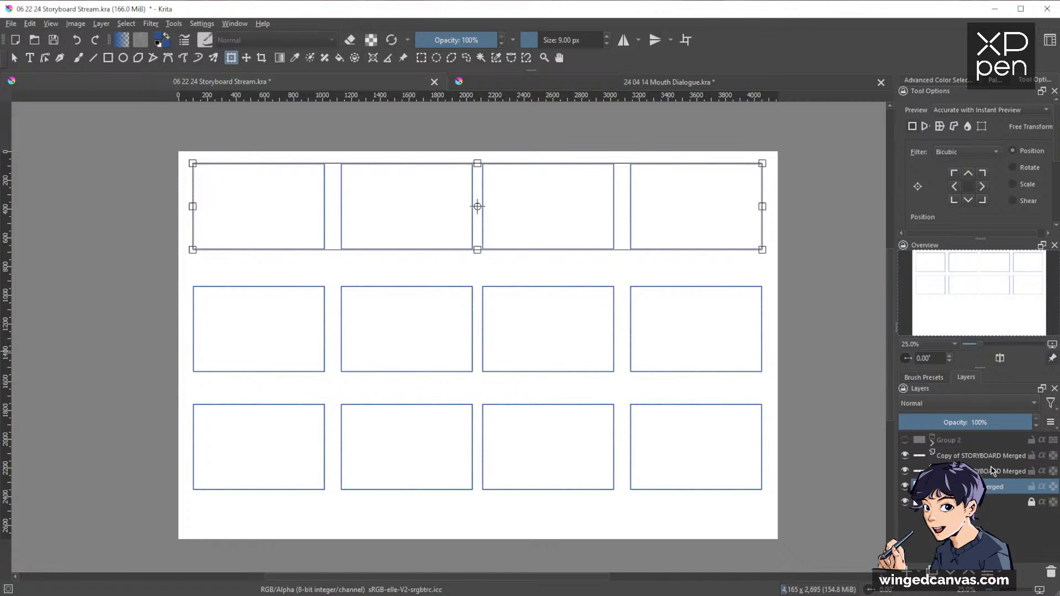
Step: Nudge the third row of frames slightly down to even out the gaps between the rows
click(995, 459)
click(640, 402)
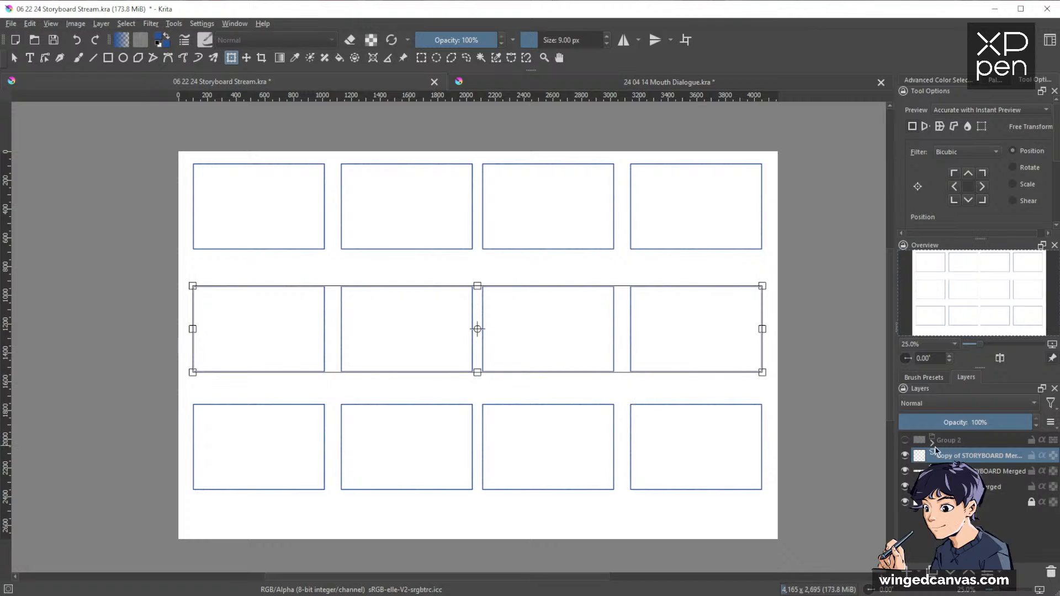
click(693, 432)
drag(693, 433, 689, 439)
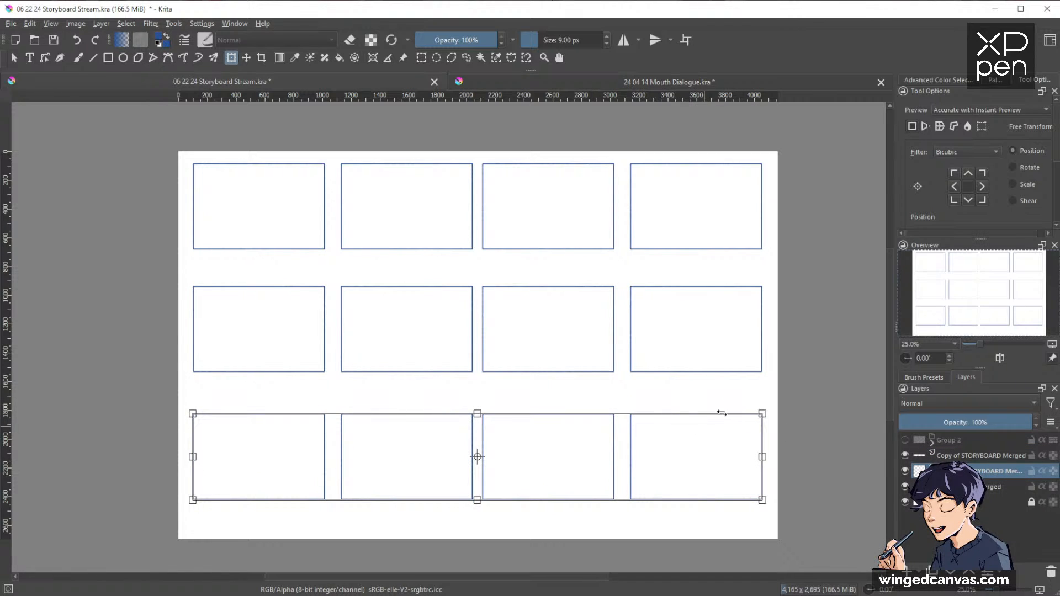
key(Return)
Step: Merge the three frame rows into one layer and rename it STORYBOARD
click(970, 457)
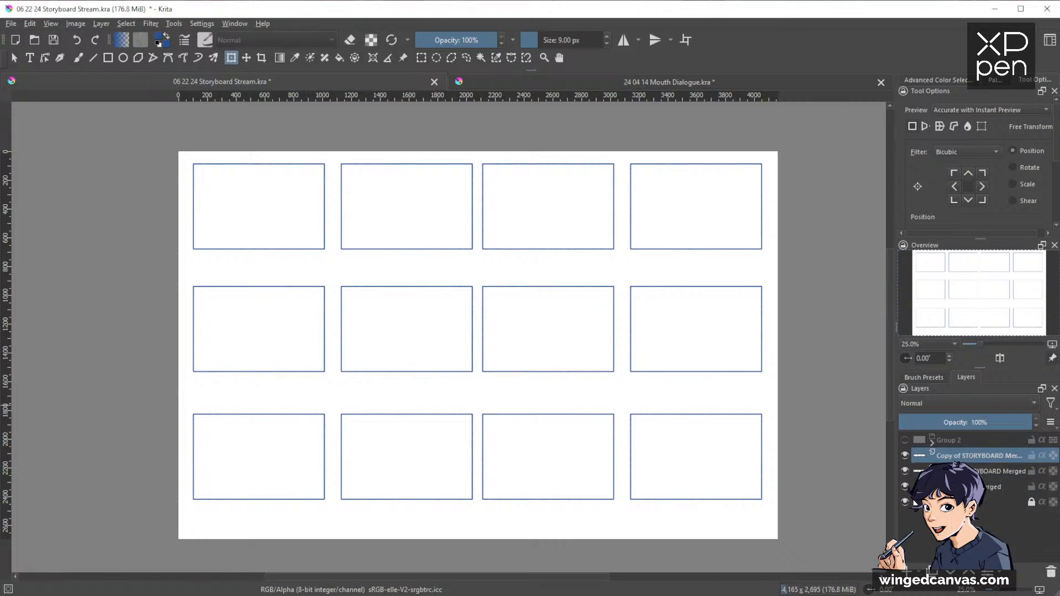
key(ctrl+e)
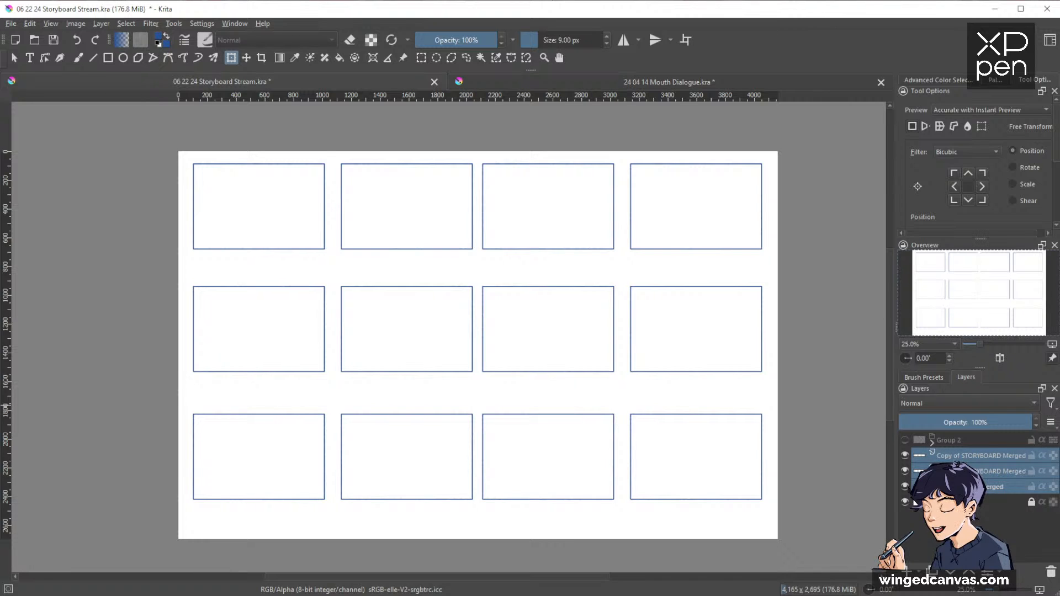
key(ctrl+e)
double_click(991, 457)
click(991, 458)
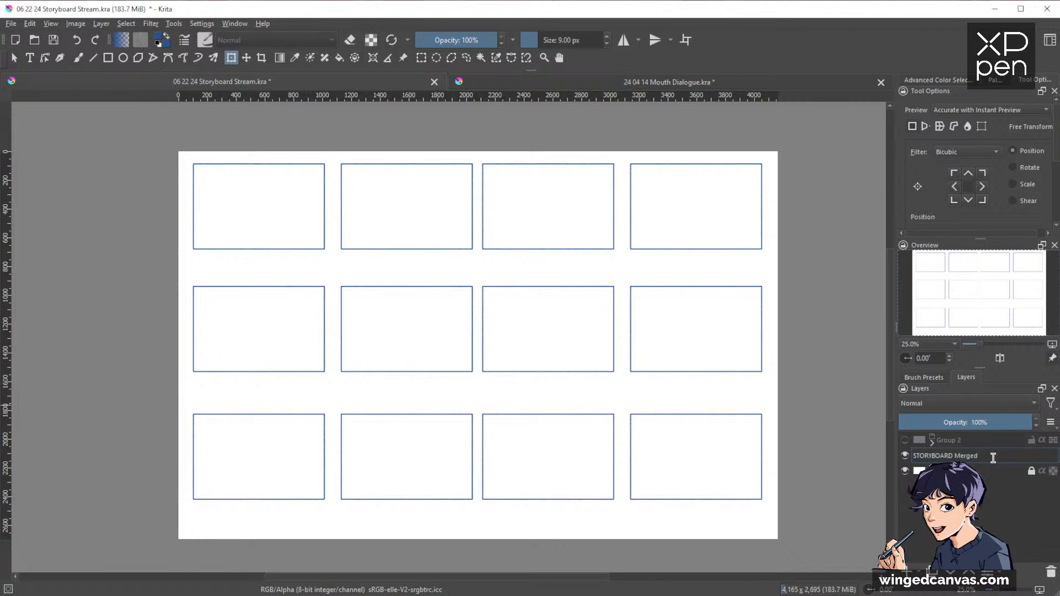
key(BackSpace)
key(BackSpace)
key(Return)
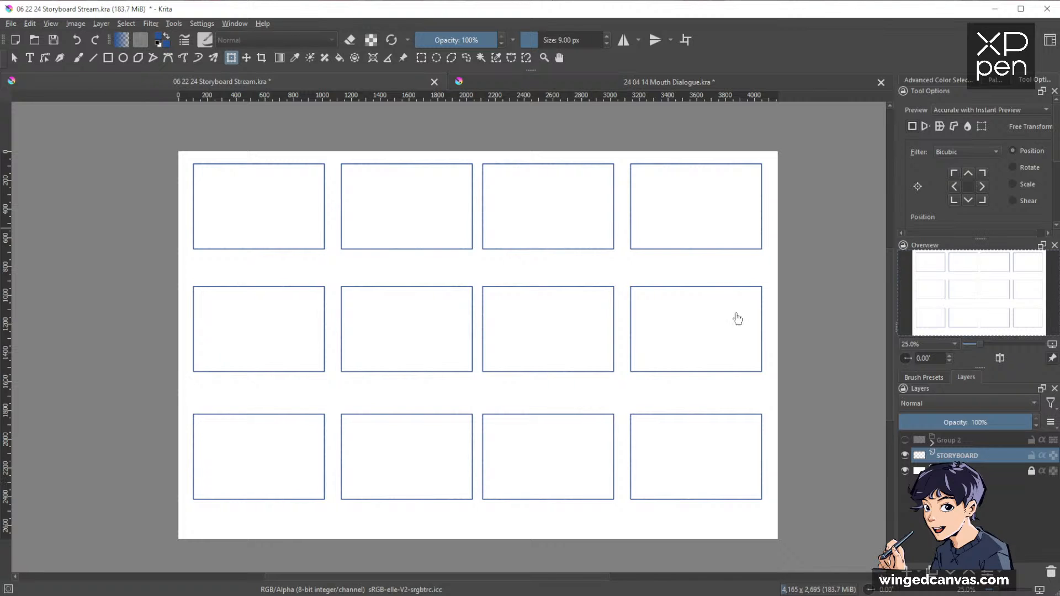
Step: Hide the STORYBOARD layer, show and expand Group 2, and make its handwritten notes layer active for brushwork
key(b)
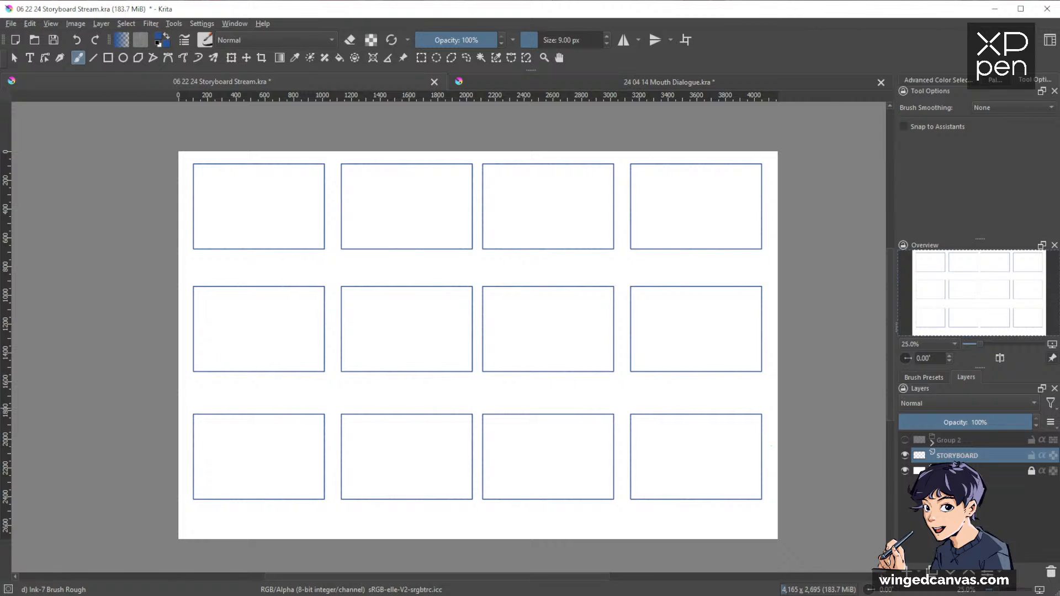
click(904, 455)
click(904, 440)
click(931, 440)
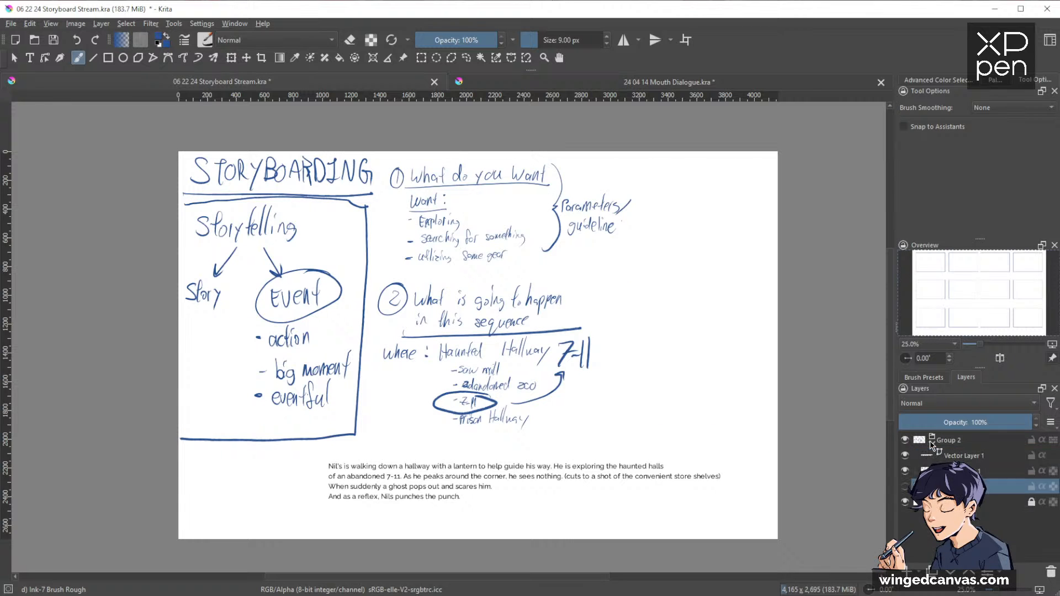
click(907, 469)
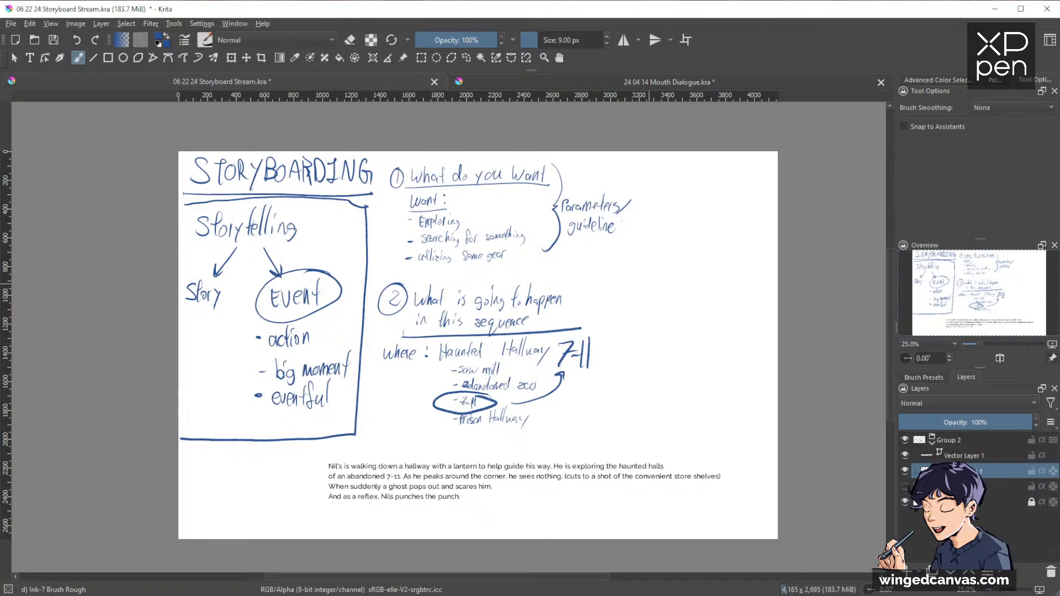
Step: With a 22.64 px brush, draw an open box beside the existing notes and write a circled number 3 in its upper corner
drag(649, 284, 655, 284)
drag(635, 155, 626, 431)
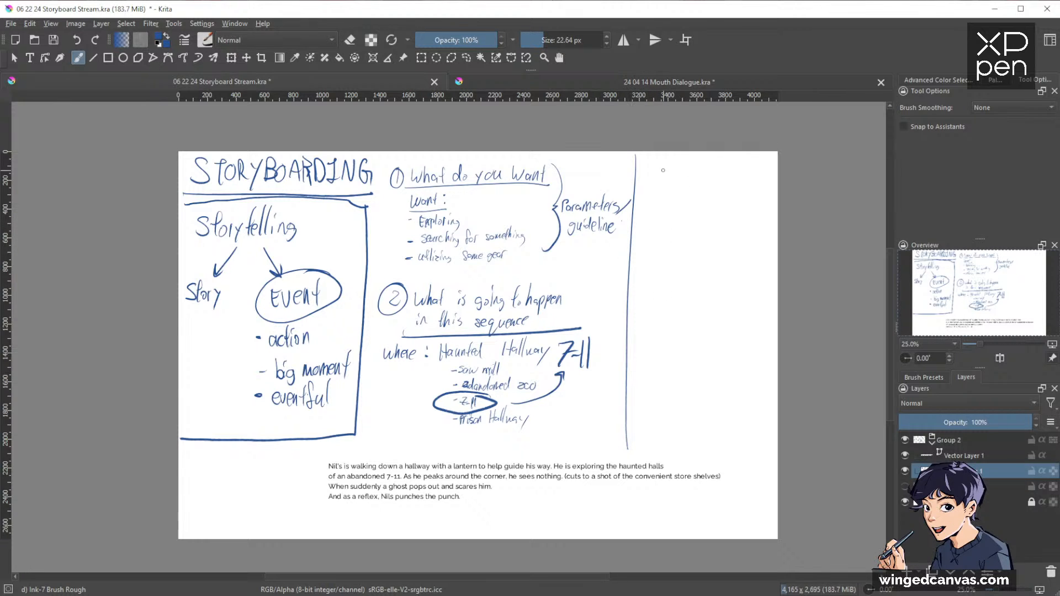
mouse_move(732, 248)
mouse_down()
mouse_move(724, 275)
mouse_move(694, 237)
mouse_up()
drag(639, 185, 640, 197)
mouse_move(642, 195)
mouse_down()
mouse_move(654, 198)
mouse_move(641, 204)
mouse_move(657, 178)
mouse_up()
key(ctrl+z)
key(ctrl+z)
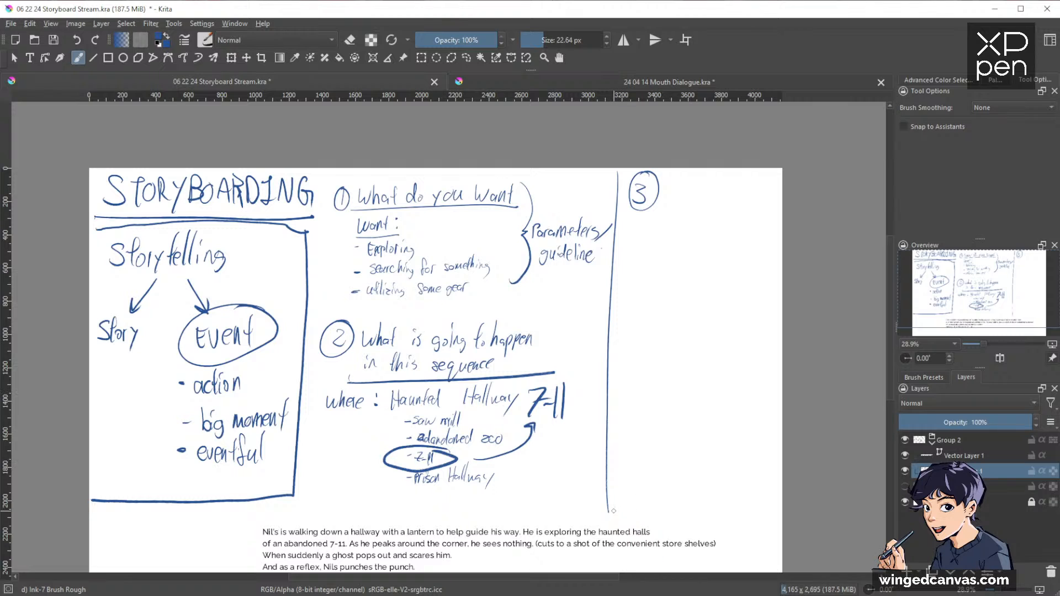
drag(608, 512, 784, 504)
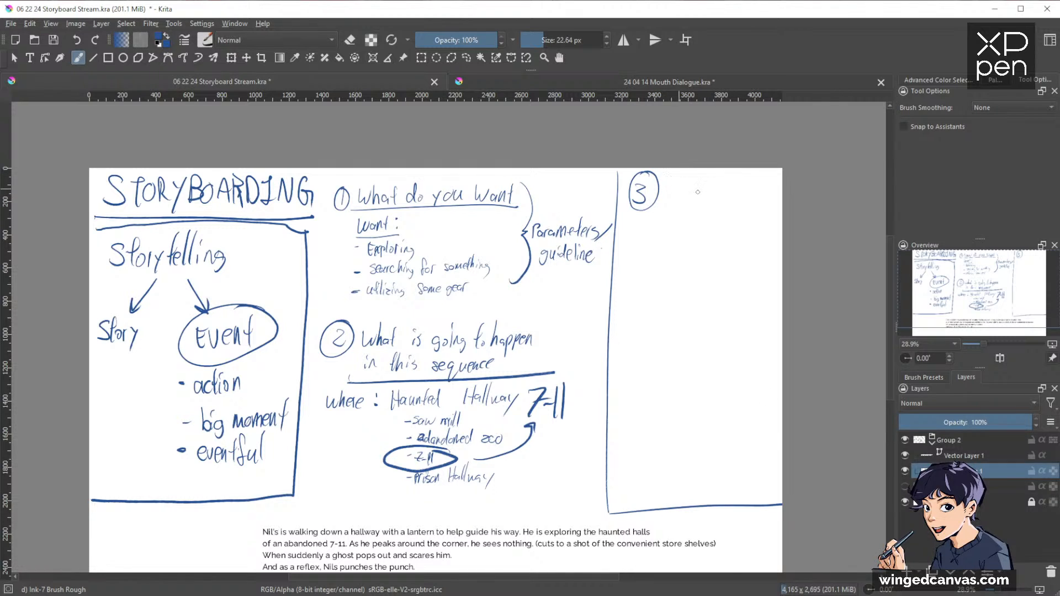
Step: Handwrite the heading "THINGS to KEEP IN MIND" beside the circled 3, using the Ink-8 Sumi-e brush, and underline it
mouse_move(685, 179)
mouse_down()
mouse_move(685, 196)
mouse_move(693, 187)
mouse_up()
drag(693, 179, 693, 195)
click(927, 377)
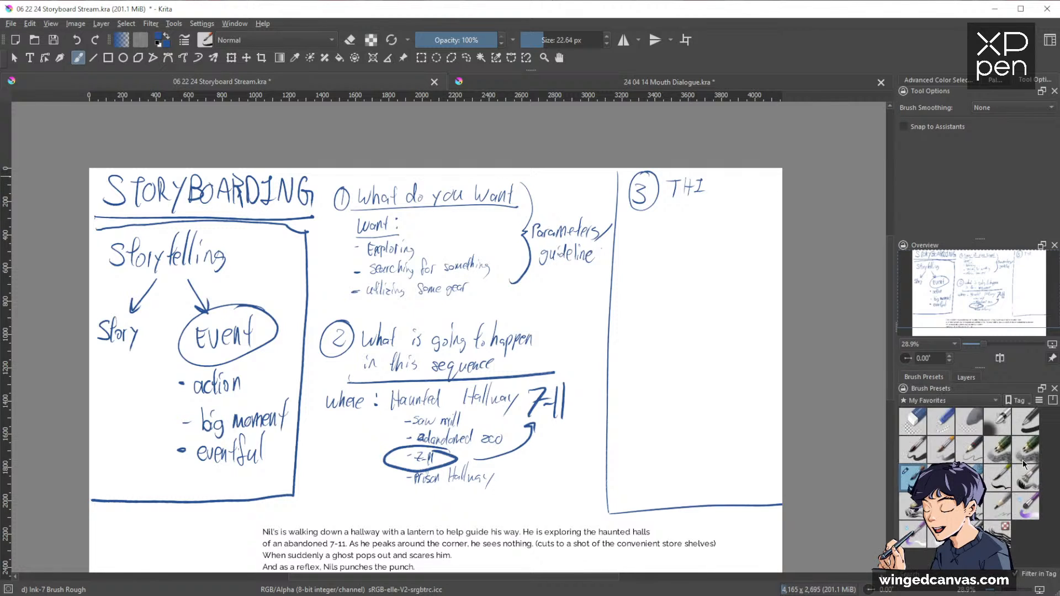
click(914, 477)
mouse_move(707, 195)
mouse_down()
mouse_move(730, 182)
mouse_move(731, 197)
mouse_move(754, 194)
mouse_up()
drag(749, 184, 763, 185)
drag(662, 212, 661, 229)
mouse_move(670, 209)
mouse_down()
mouse_move(678, 231)
mouse_move(689, 207)
mouse_move(693, 230)
mouse_move(696, 212)
mouse_move(722, 228)
mouse_up()
drag(719, 228, 745, 209)
mouse_move(672, 256)
mouse_down()
mouse_move(695, 254)
mouse_move(712, 236)
mouse_move(719, 252)
mouse_up()
drag(629, 267, 777, 266)
Step: Handwrite the bullet points "camera" and "Room" beneath the underlined heading
mouse_move(627, 293)
mouse_down()
mouse_move(693, 285)
mouse_move(701, 296)
mouse_up()
drag(619, 318, 690, 319)
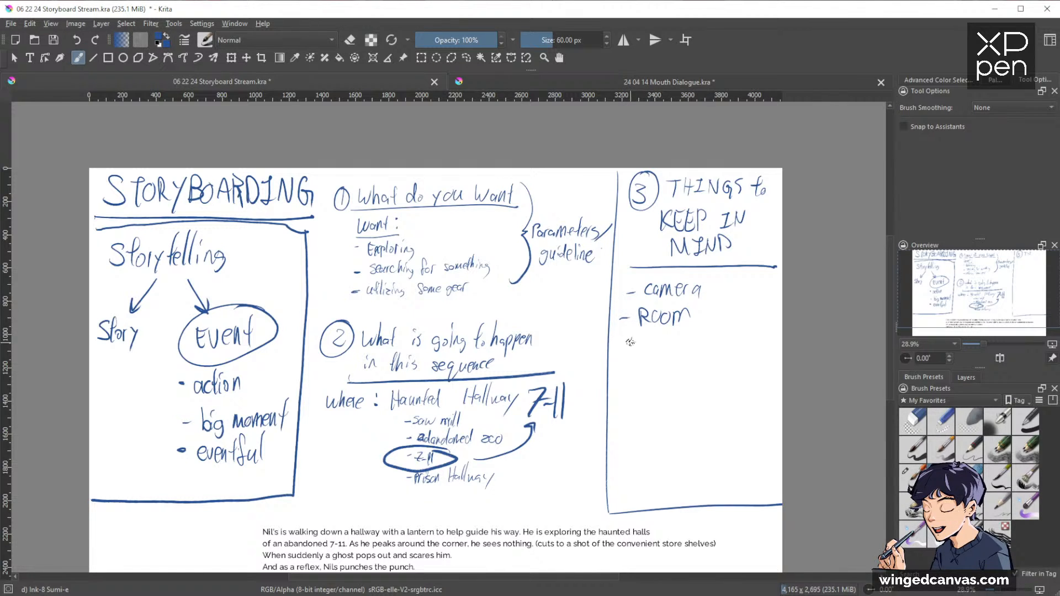
drag(627, 350, 640, 348)
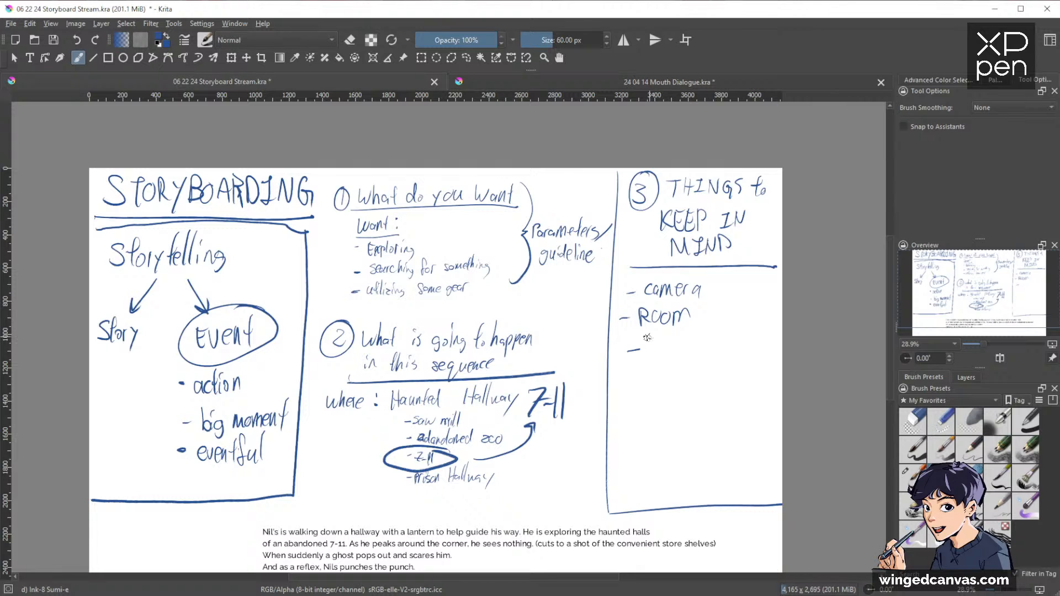
key(e)
Step: Collapse and hide Group 2, and show the STORYBOARD layer with the frame grid
click(966, 378)
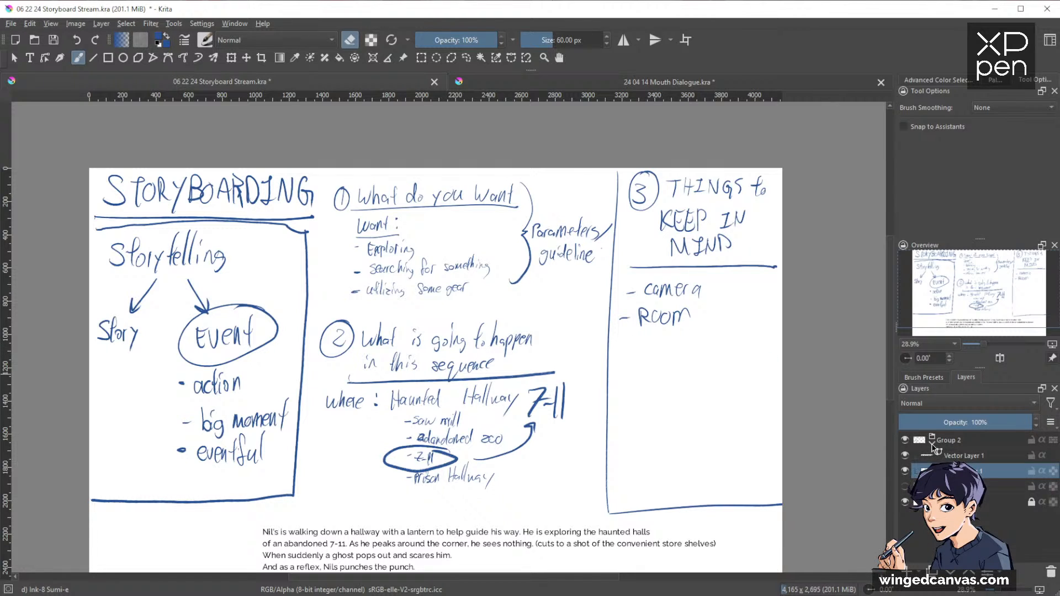
click(933, 445)
click(906, 440)
click(905, 456)
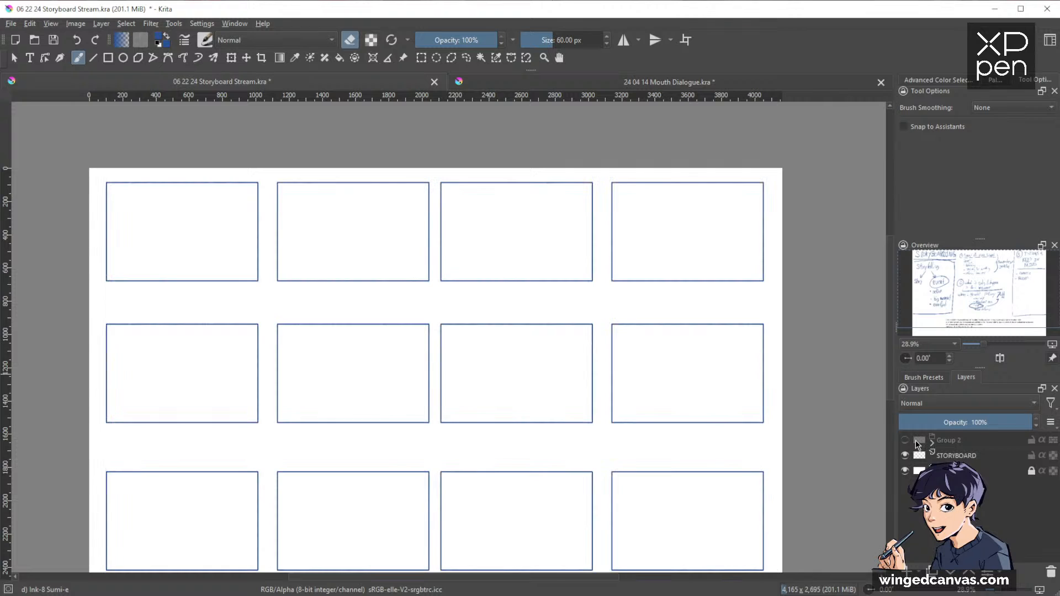
Step: Add a new paint layer directly above the STORYBOARD layer
mouse_move(719, 403)
mouse_down()
mouse_move(762, 373)
mouse_move(769, 428)
mouse_move(751, 407)
mouse_up()
click(961, 457)
key(Insert)
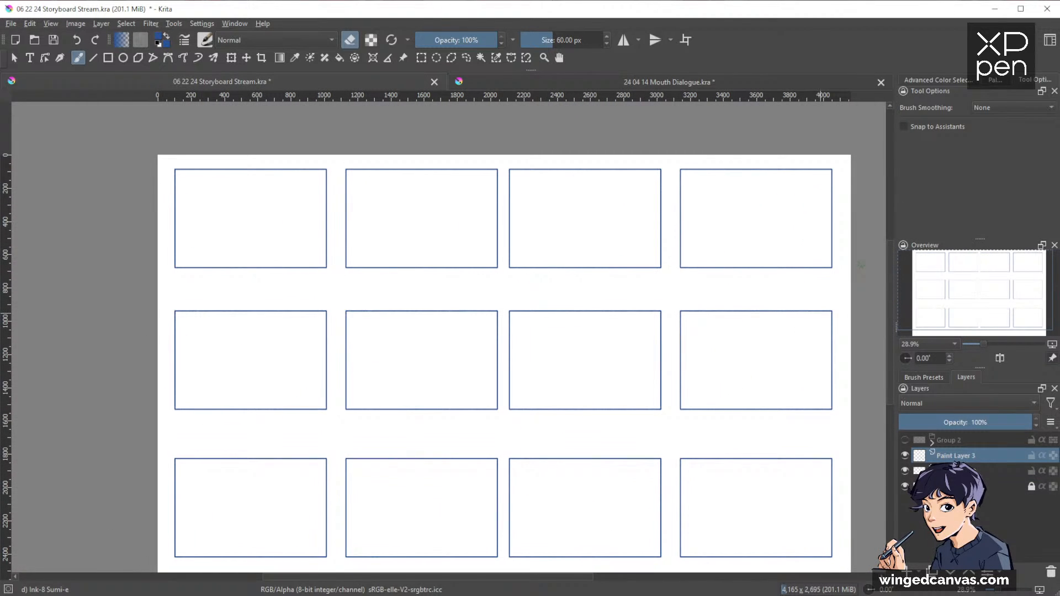
Step: Set the brush colour to the bright blue Color 35 from the PixelArt 32 palette and choose a 60 px brush preset
click(963, 81)
click(993, 80)
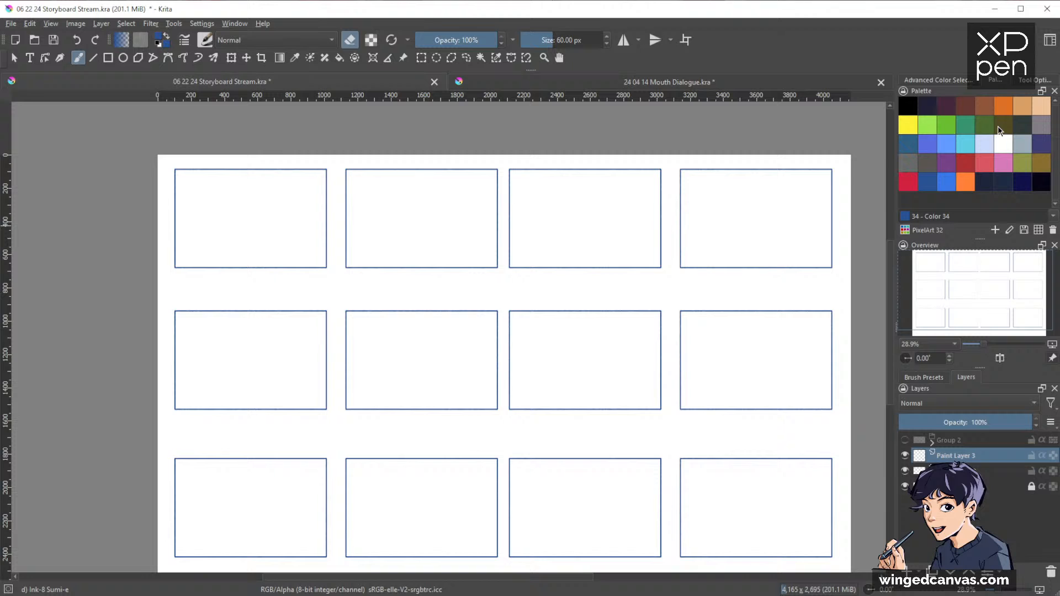
click(952, 183)
key(e)
drag(742, 246, 787, 218)
key(ctrl+z)
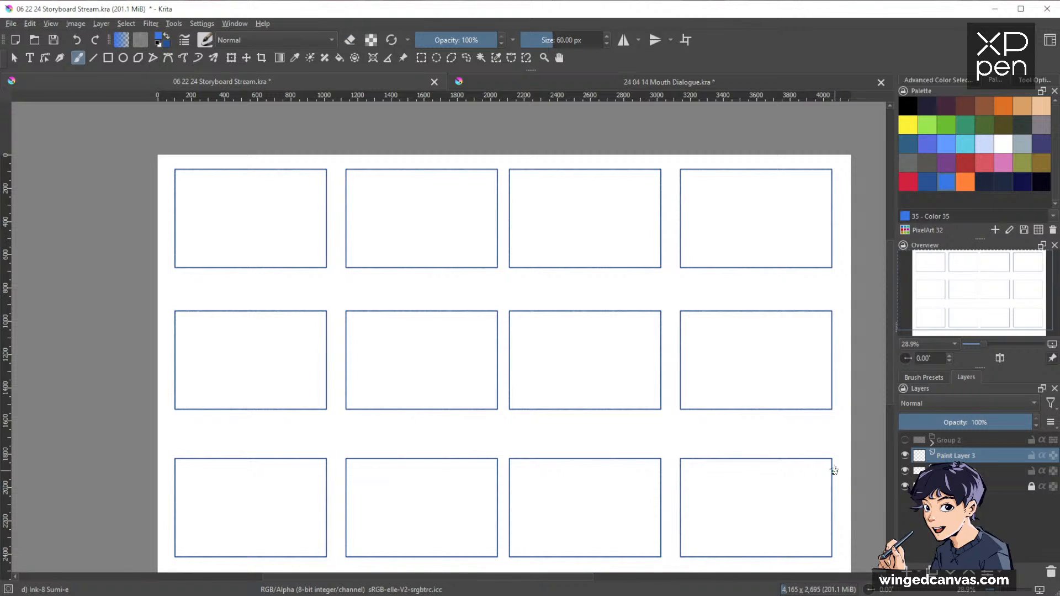
click(925, 377)
click(915, 422)
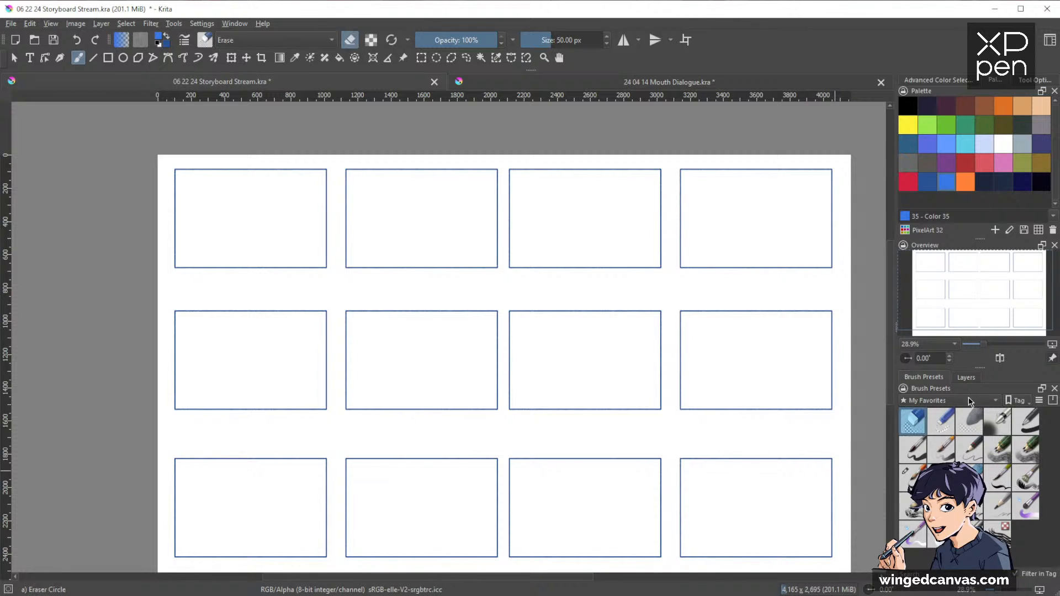
click(969, 476)
click(967, 378)
Step: Sketch the character's round head, shoulder line and lowered arm with a hand in the first storyboard frame
mouse_move(669, 325)
mouse_down()
mouse_move(694, 319)
mouse_move(689, 295)
mouse_up()
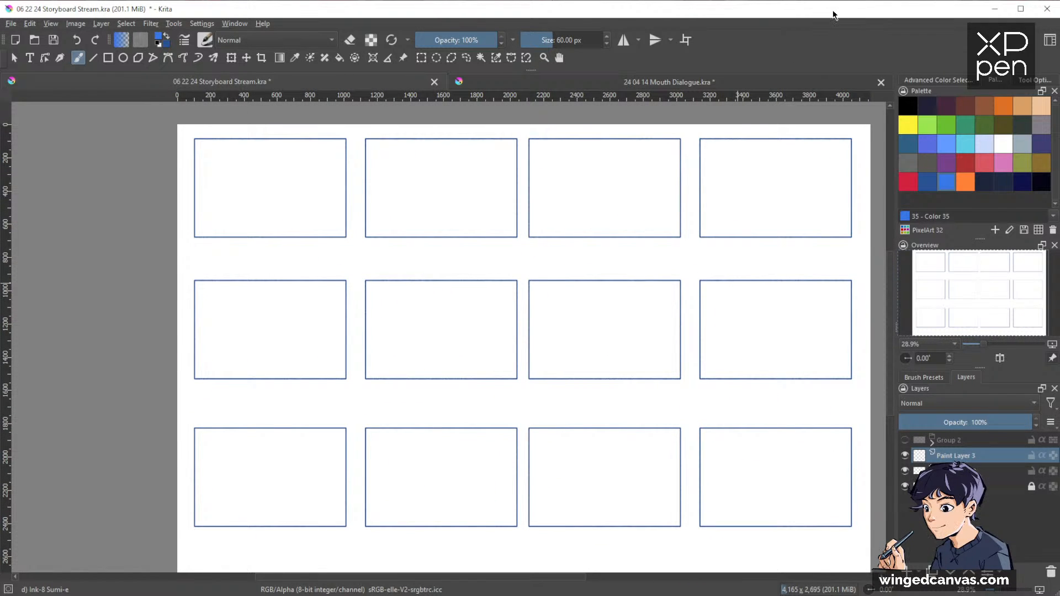
drag(623, 305, 700, 327)
mouse_move(490, 272)
mouse_down()
mouse_move(494, 232)
mouse_move(669, 405)
mouse_up()
mouse_move(398, 252)
mouse_down()
mouse_move(376, 287)
mouse_move(399, 285)
mouse_move(391, 256)
mouse_move(388, 277)
mouse_move(369, 266)
mouse_up()
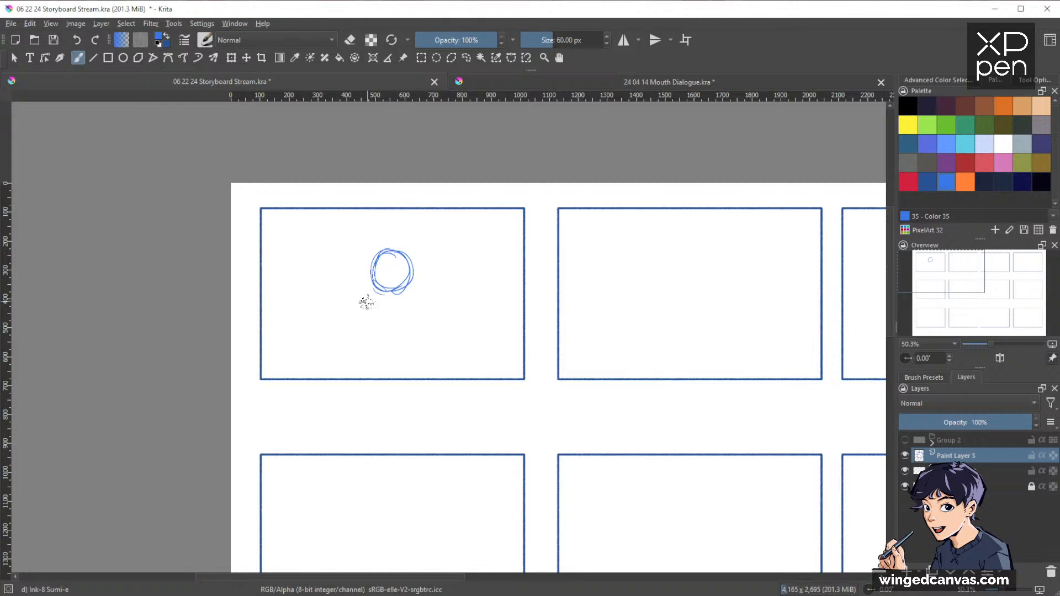
mouse_move(371, 301)
mouse_down()
mouse_move(420, 281)
mouse_move(430, 288)
mouse_move(415, 285)
mouse_move(340, 345)
mouse_move(357, 359)
mouse_up()
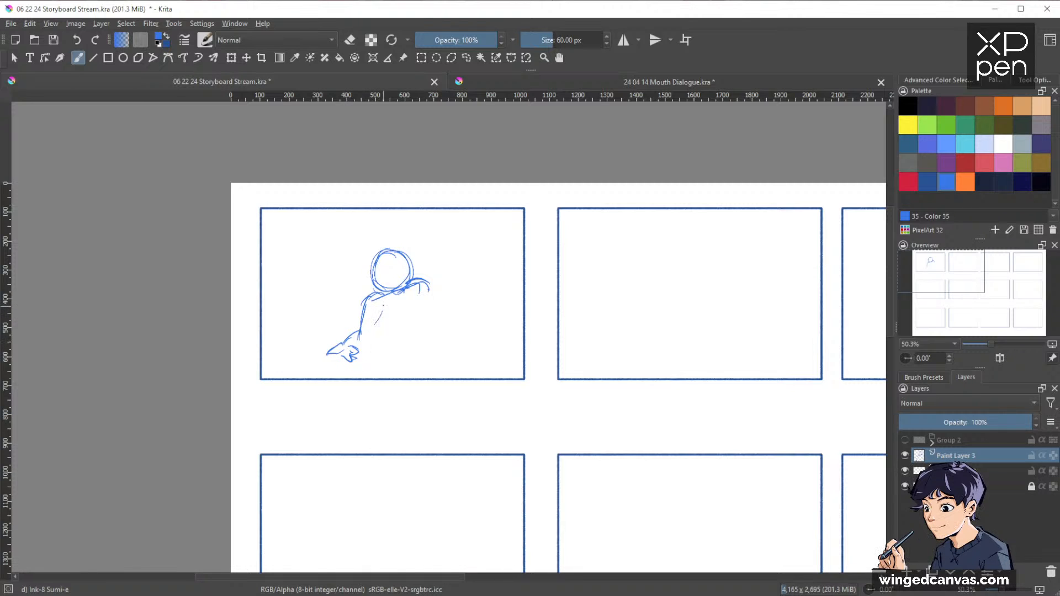
mouse_move(383, 307)
mouse_down()
mouse_move(369, 347)
mouse_move(352, 351)
mouse_up()
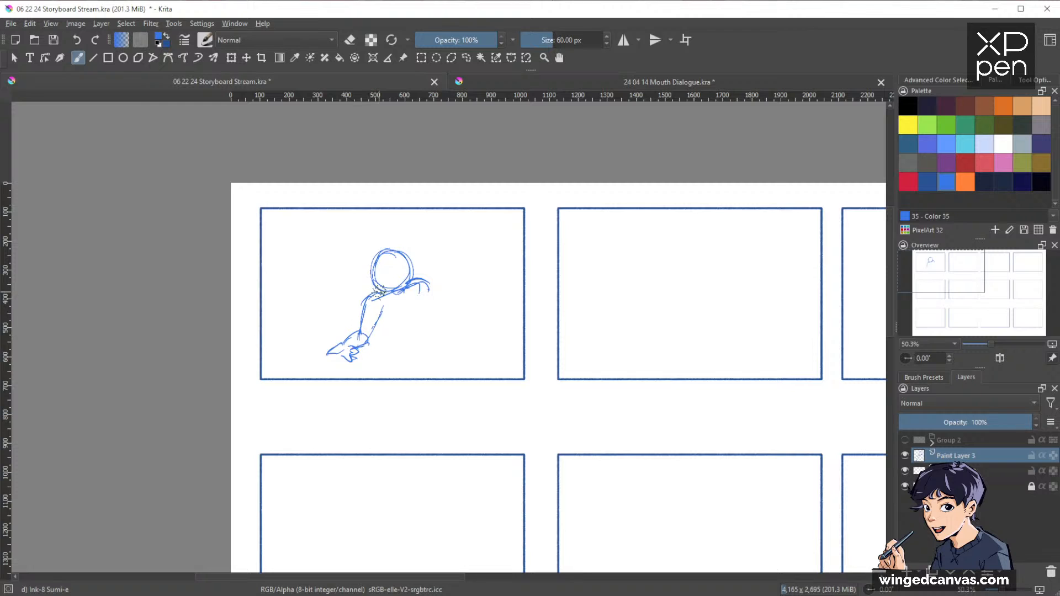
Step: Sketch the character's other shoulder, a boxy piece of gear with a circle on its front, and spiky hair
drag(419, 270, 426, 288)
mouse_move(431, 286)
mouse_down()
mouse_move(435, 326)
mouse_move(411, 321)
mouse_up()
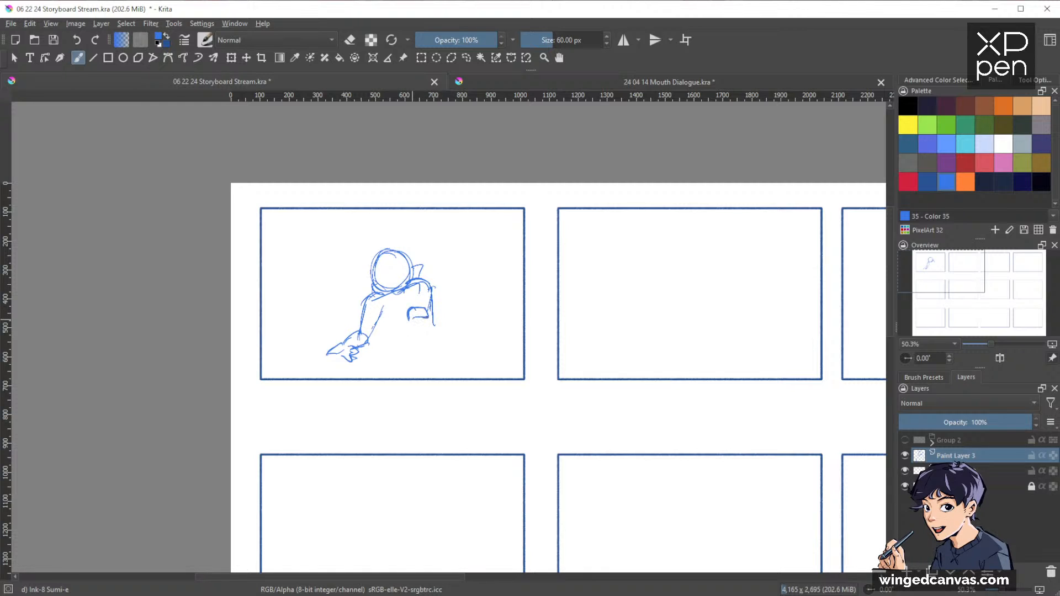
mouse_move(402, 315)
mouse_down()
mouse_move(401, 342)
mouse_move(436, 318)
mouse_move(396, 368)
mouse_move(414, 345)
mouse_move(436, 369)
mouse_move(399, 378)
mouse_up()
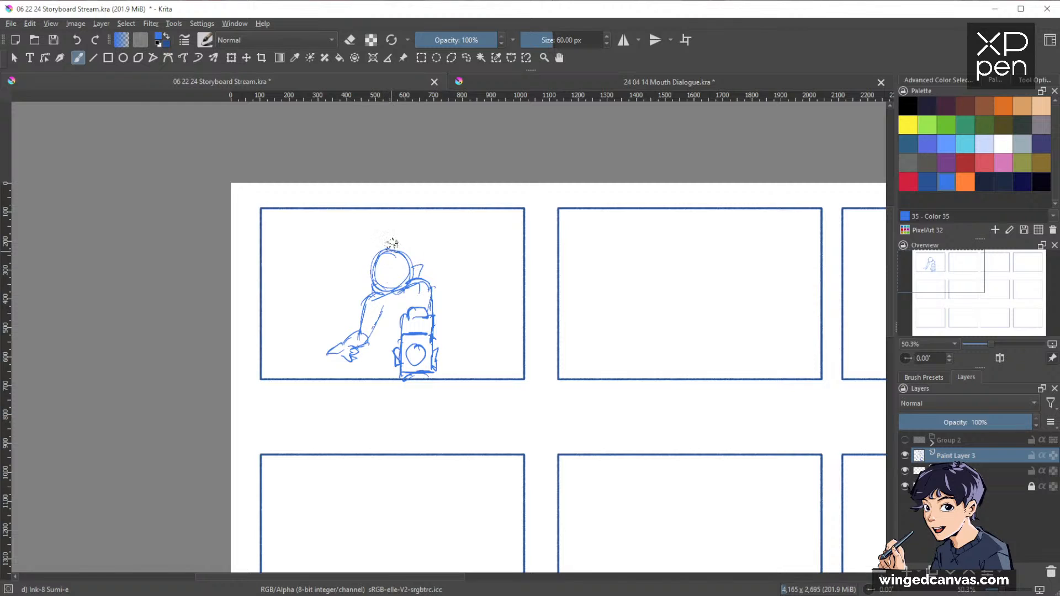
mouse_move(366, 250)
mouse_down()
mouse_move(376, 248)
mouse_move(370, 274)
mouse_move(408, 234)
mouse_move(380, 235)
mouse_move(400, 271)
mouse_up()
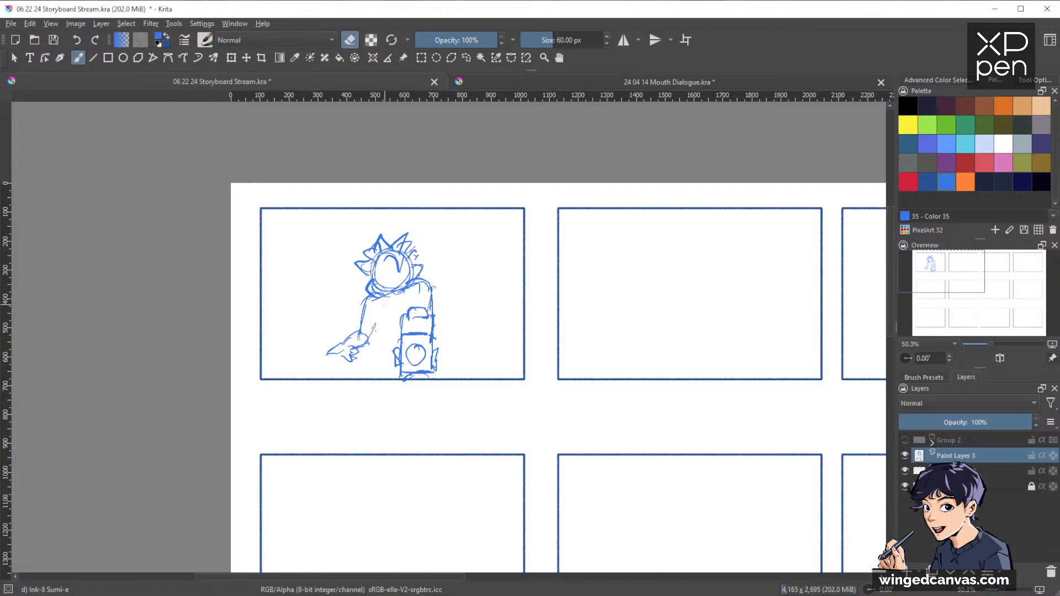
Step: Redraw the character's lowered arm and hand, and sketch the torso down to the frame's lower edge
mouse_move(360, 339)
mouse_down()
mouse_move(367, 310)
mouse_move(324, 356)
mouse_move(354, 356)
mouse_move(337, 362)
mouse_up()
key(e)
key(e)
key(e)
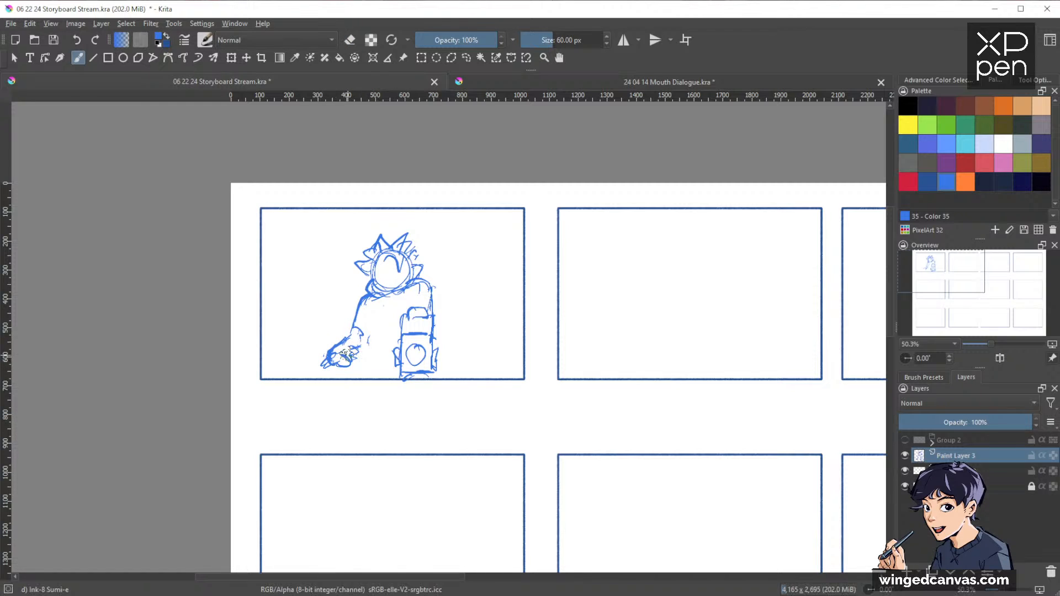
mouse_move(371, 318)
mouse_down()
mouse_move(367, 342)
mouse_move(397, 357)
mouse_move(370, 380)
mouse_up()
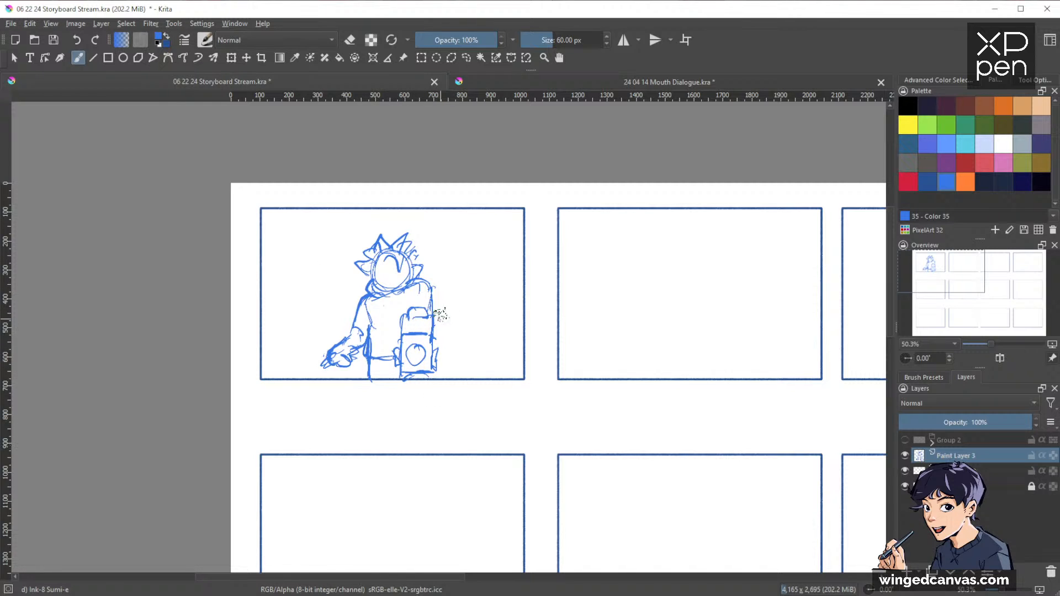
Step: Select the boxy gear with a freehand selection, move it slightly up and outward from the torso, and deselect it
key(t)
mouse_move(430, 301)
mouse_down()
mouse_move(430, 289)
mouse_move(433, 303)
mouse_up()
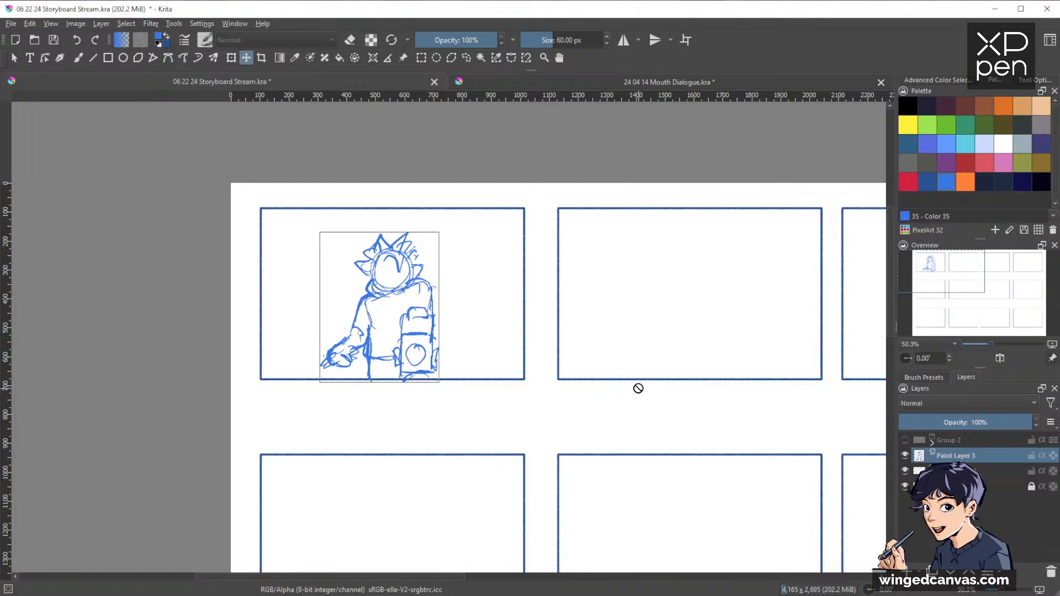
key(b)
ctrl+click(437, 303)
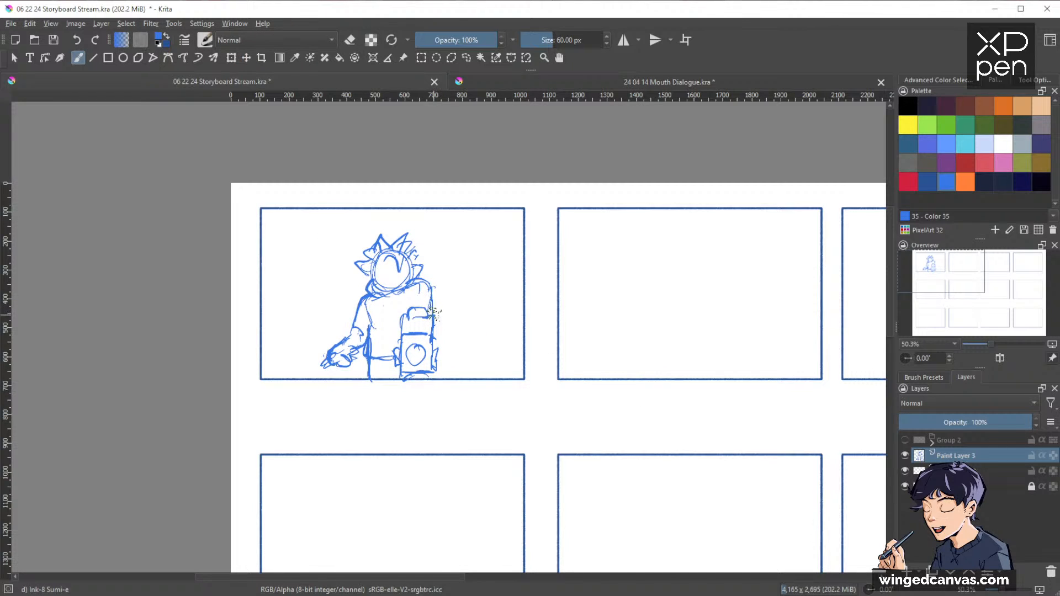
key(l)
mouse_move(433, 306)
mouse_down()
mouse_move(389, 345)
mouse_move(447, 325)
mouse_move(436, 303)
mouse_up()
key(t)
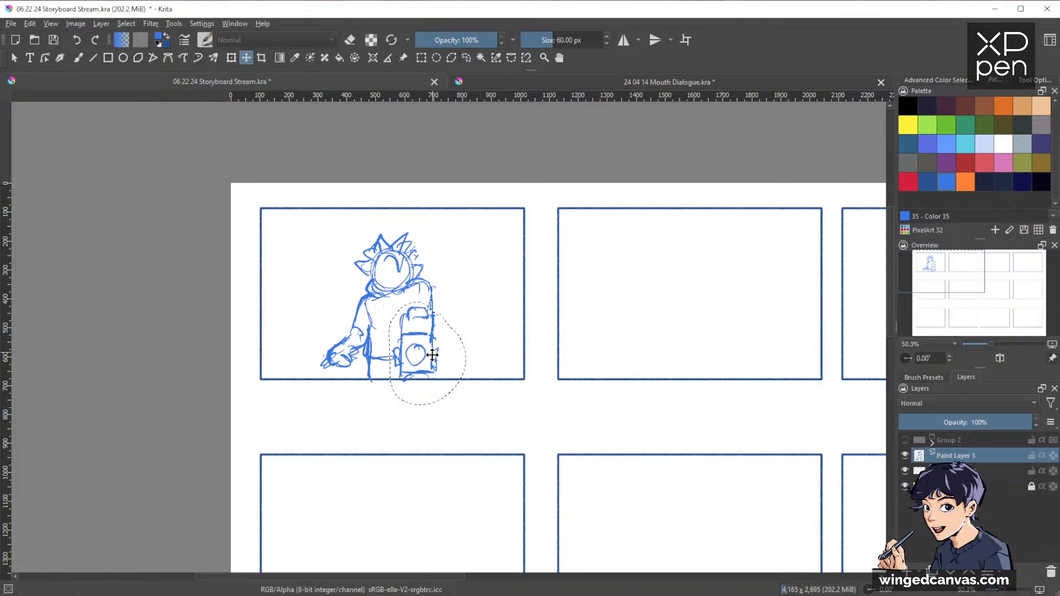
drag(432, 351, 440, 337)
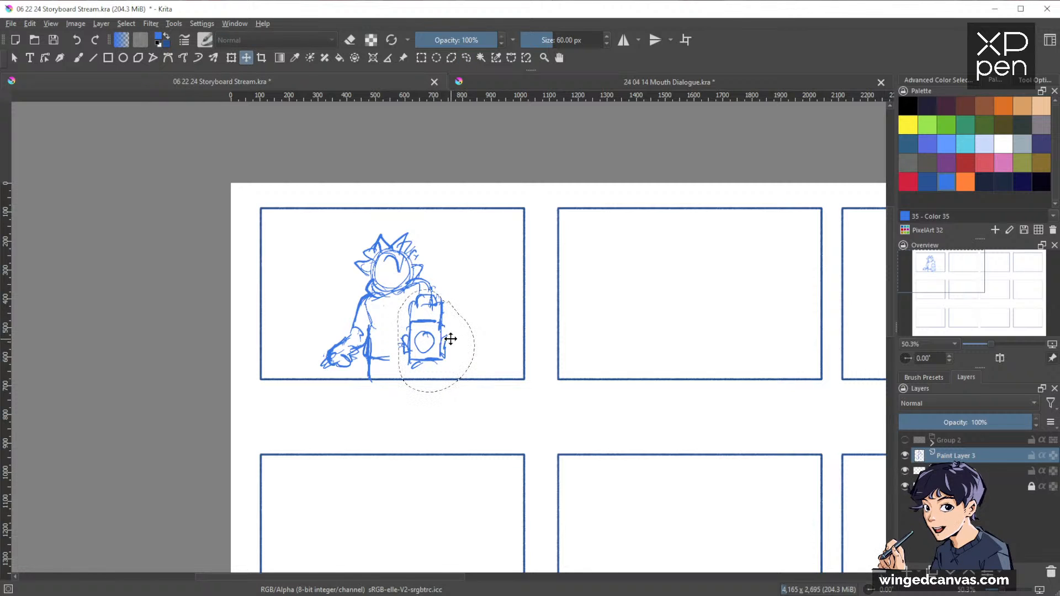
key(ctrl+shift+a)
Step: Sketch the shoulder meeting the moved gear, the jacket's pocket and hem, the tops of the legs, and touch up the lowered arm
key(b)
drag(417, 283, 432, 292)
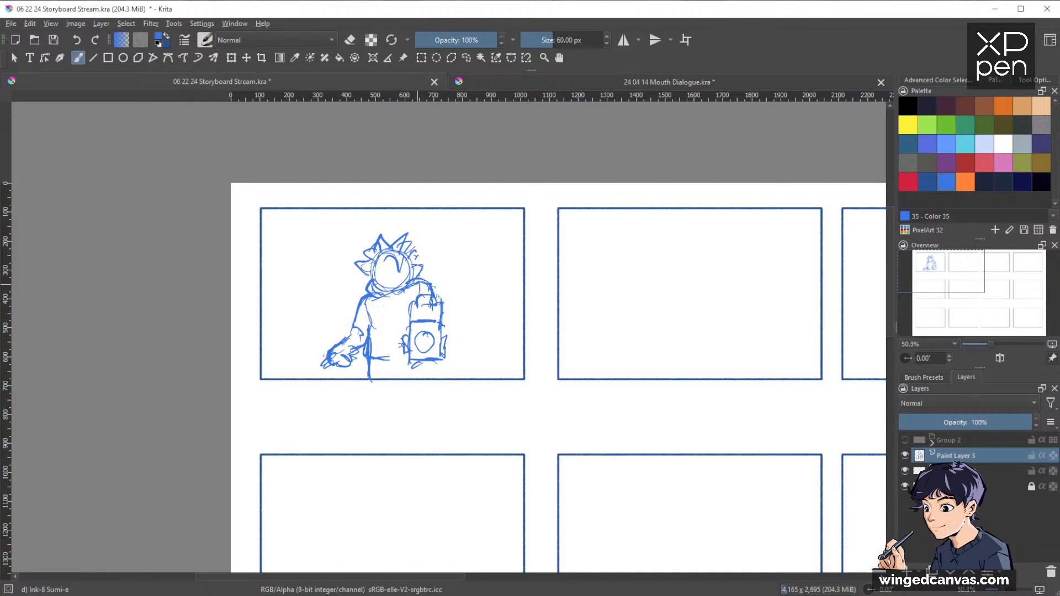
drag(411, 367, 437, 365)
mouse_move(371, 333)
mouse_down()
mouse_move(367, 375)
mouse_move(408, 364)
mouse_move(378, 338)
mouse_move(407, 336)
mouse_move(405, 362)
mouse_up()
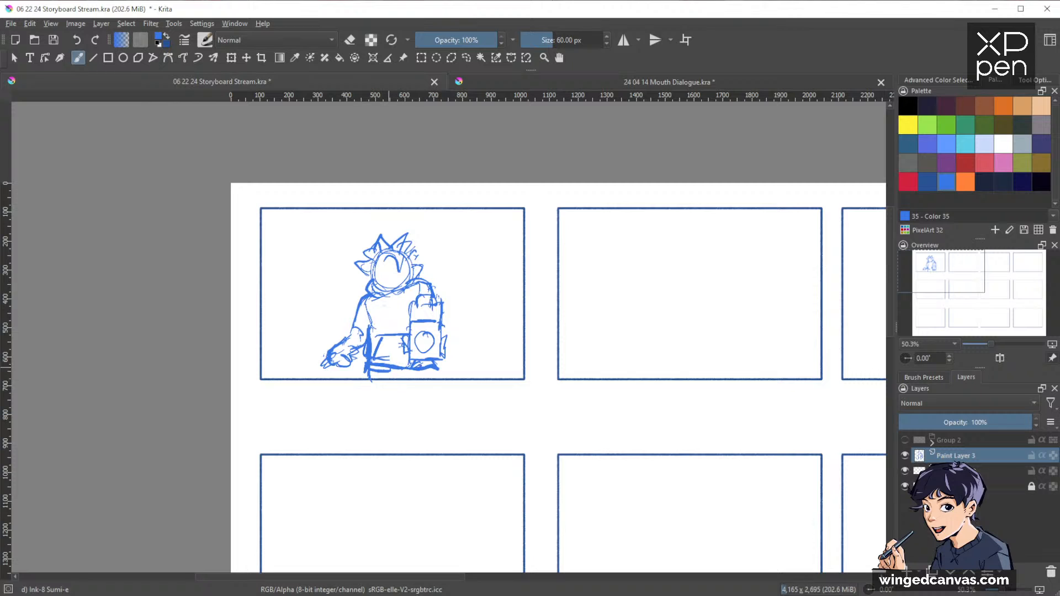
drag(396, 374, 427, 382)
drag(429, 369, 428, 380)
mouse_move(337, 361)
mouse_down()
mouse_move(350, 353)
mouse_move(353, 365)
mouse_up()
drag(747, 382, 691, 397)
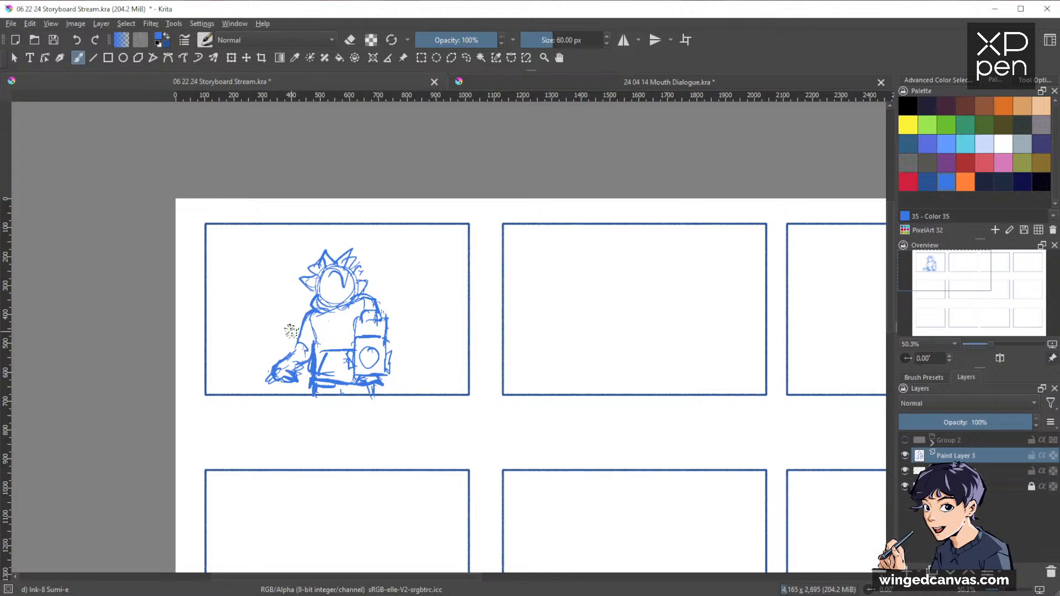
drag(304, 331, 297, 351)
drag(718, 372, 684, 379)
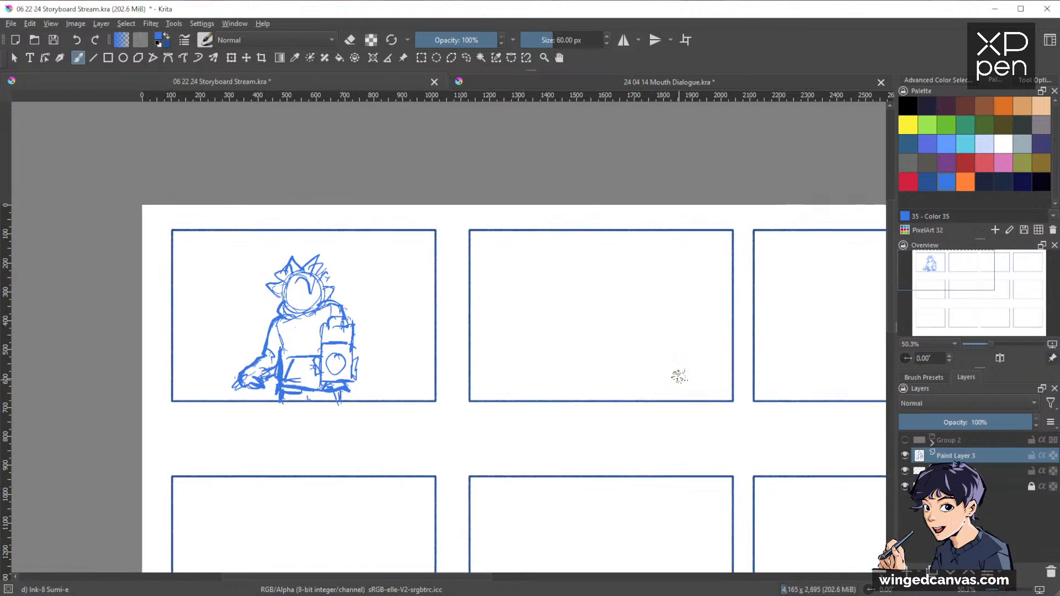
Step: Check the character drawing in the Mouth Dialogue document, then trim the wide hair spikes and redraw the hair closer to the head
key(ctrl+Tab)
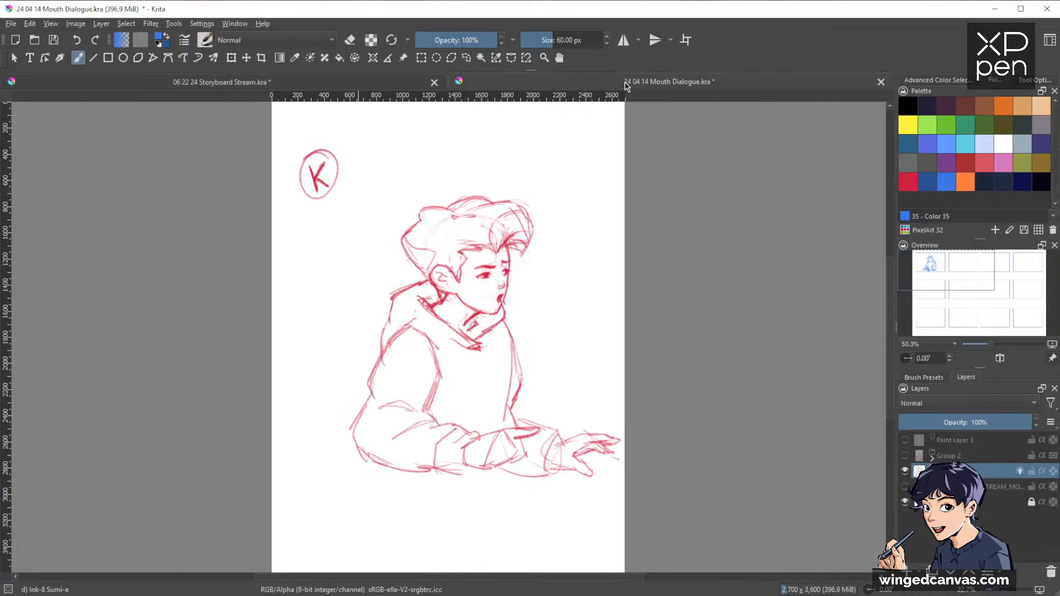
key(ctrl+Tab)
key(e)
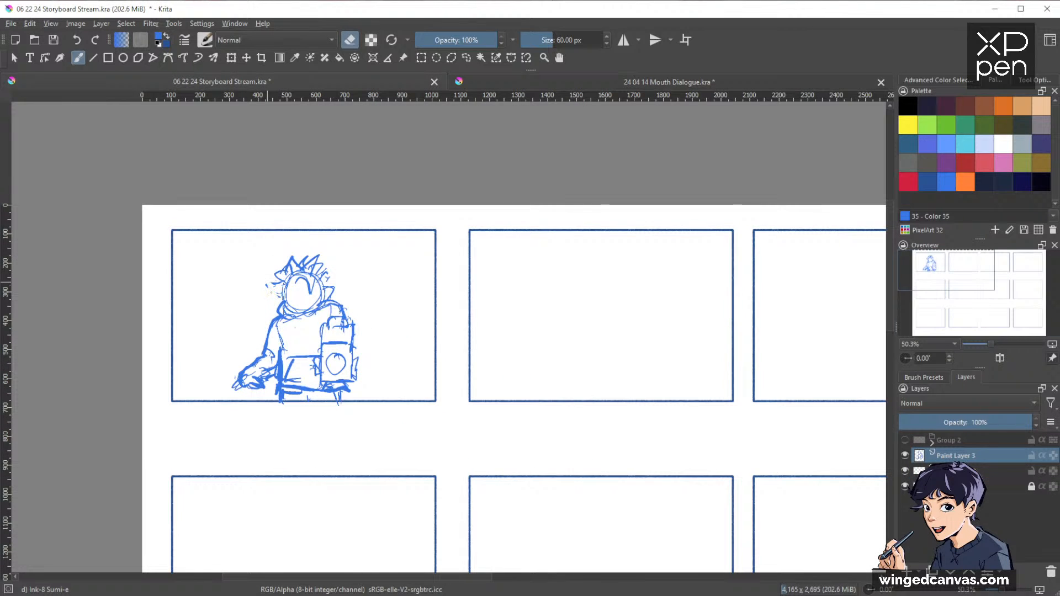
key(e)
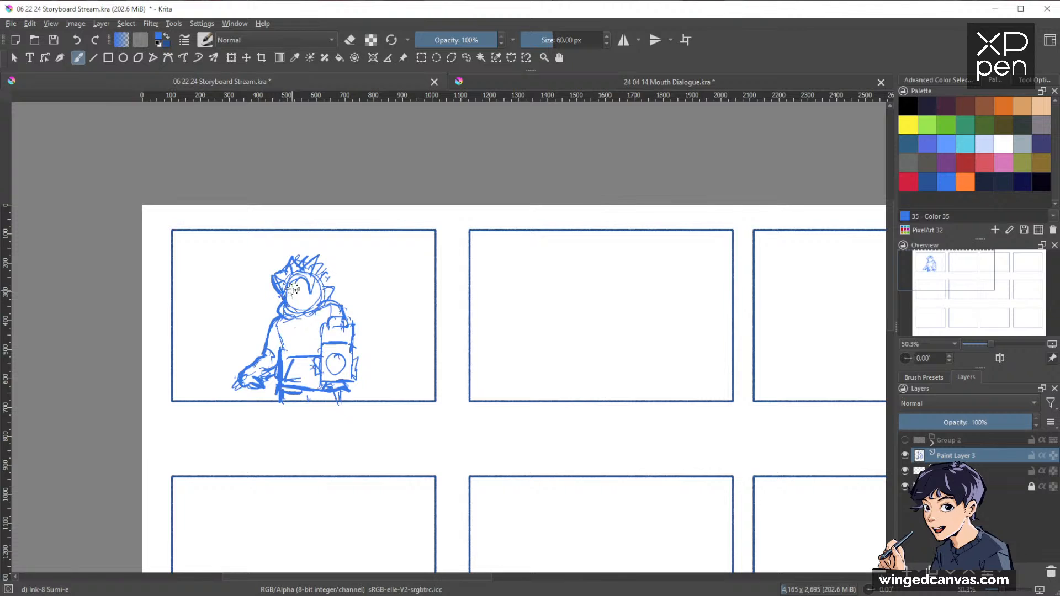
drag(287, 306, 316, 309)
drag(321, 268, 331, 290)
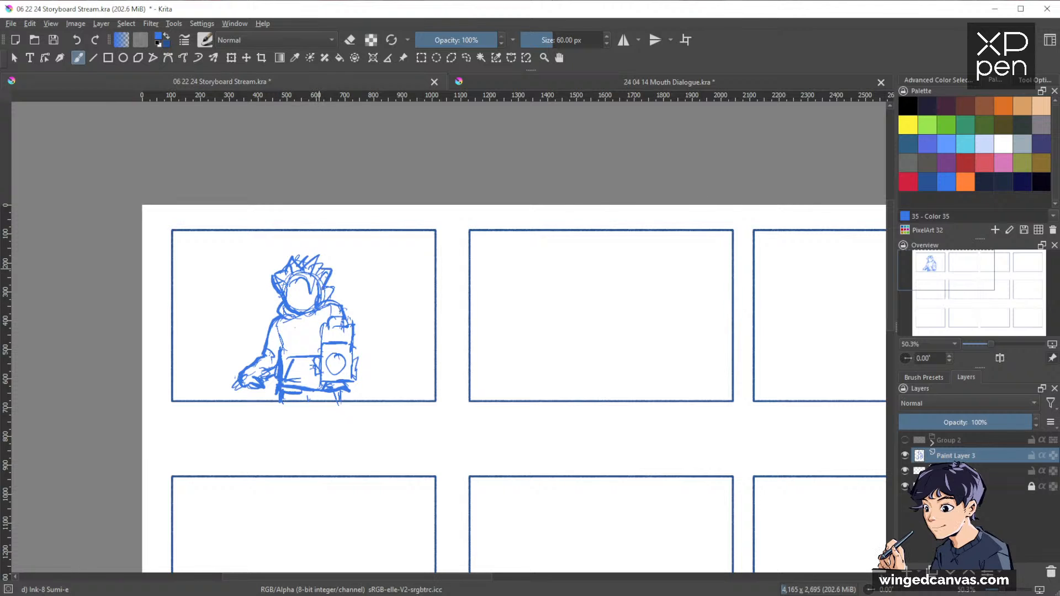
mouse_move(290, 261)
mouse_down()
mouse_move(284, 284)
mouse_move(279, 274)
mouse_move(325, 269)
mouse_up()
drag(742, 258, 665, 362)
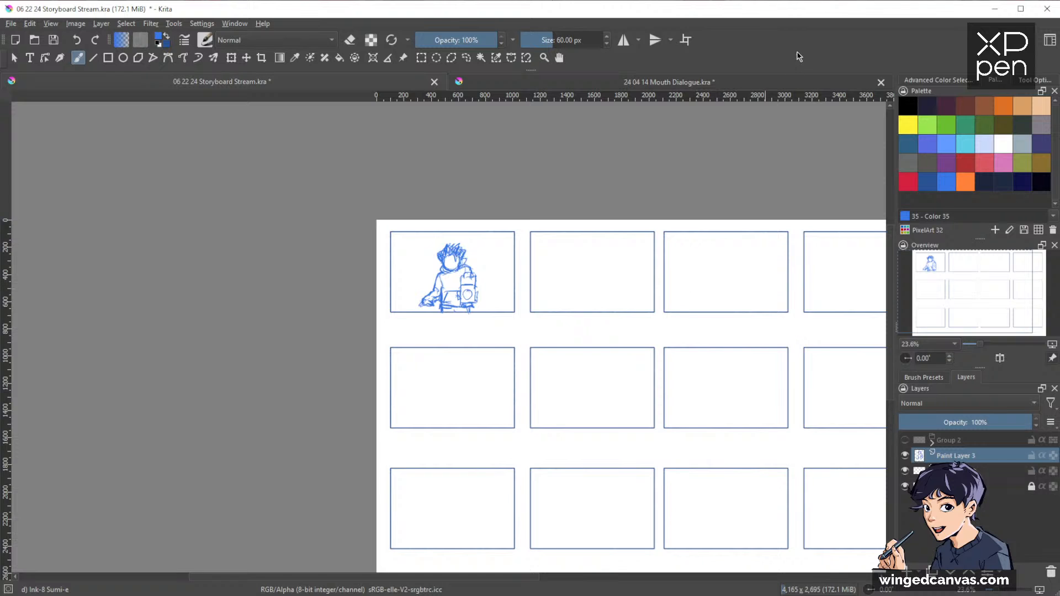
scroll(627, 293, up, 1)
scroll(627, 293, up, 5)
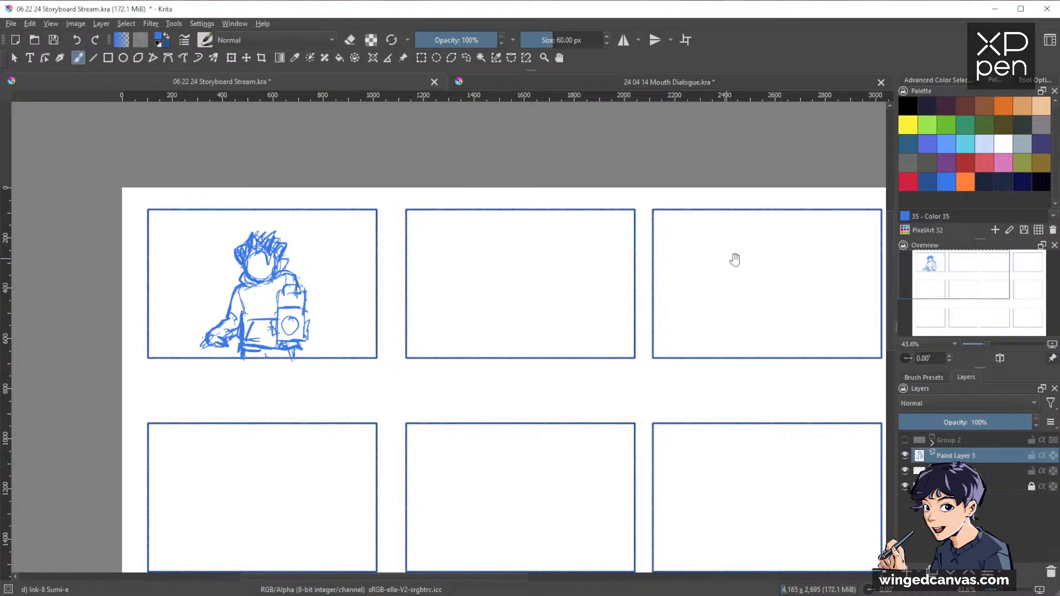
drag(735, 260, 763, 253)
drag(740, 367, 696, 374)
drag(721, 316, 687, 386)
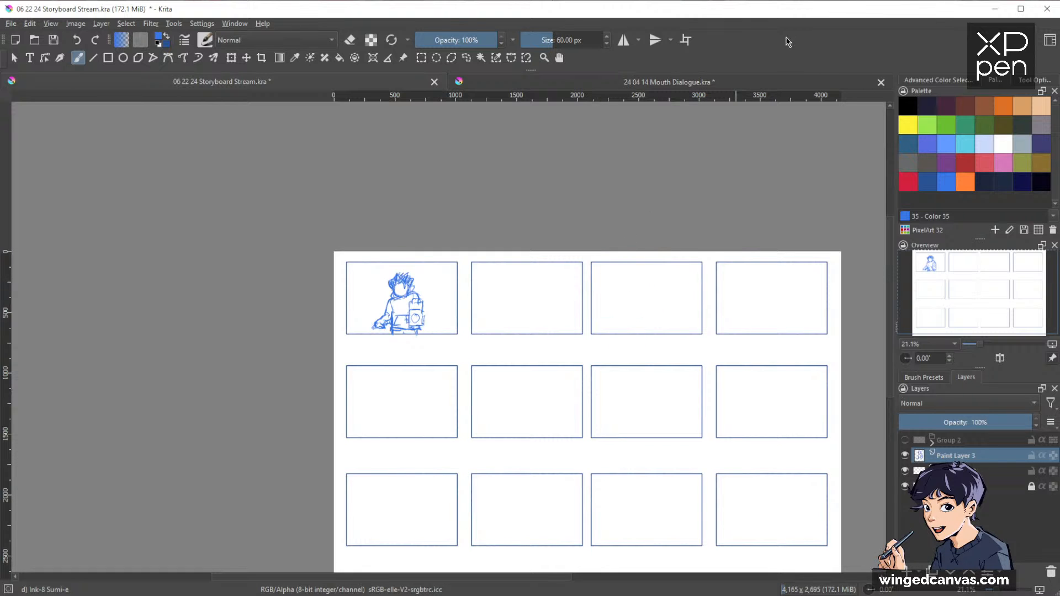
drag(634, 331, 660, 308)
drag(301, 291, 309, 276)
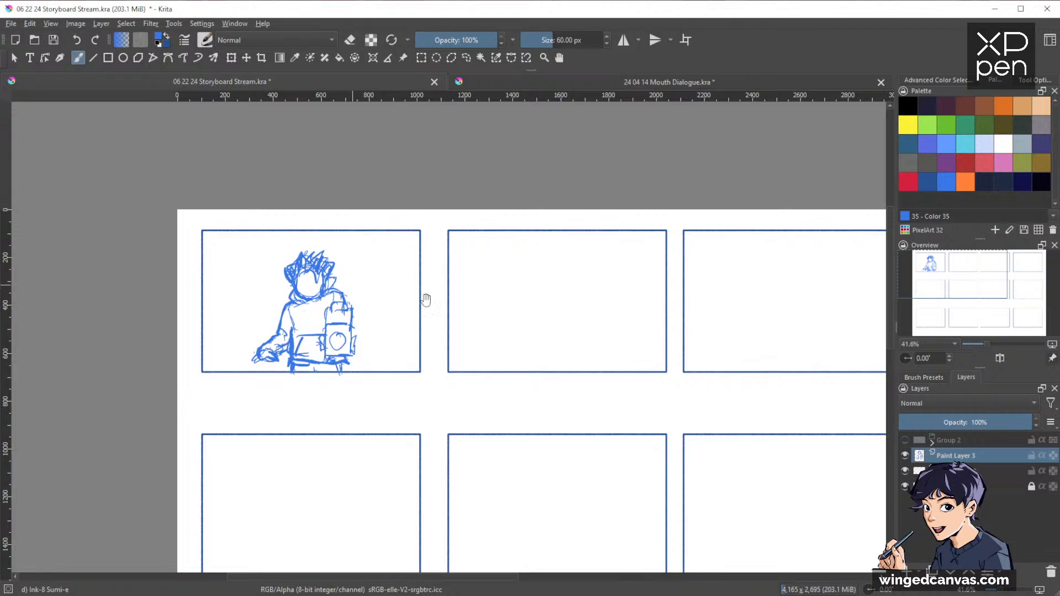
drag(574, 284, 622, 260)
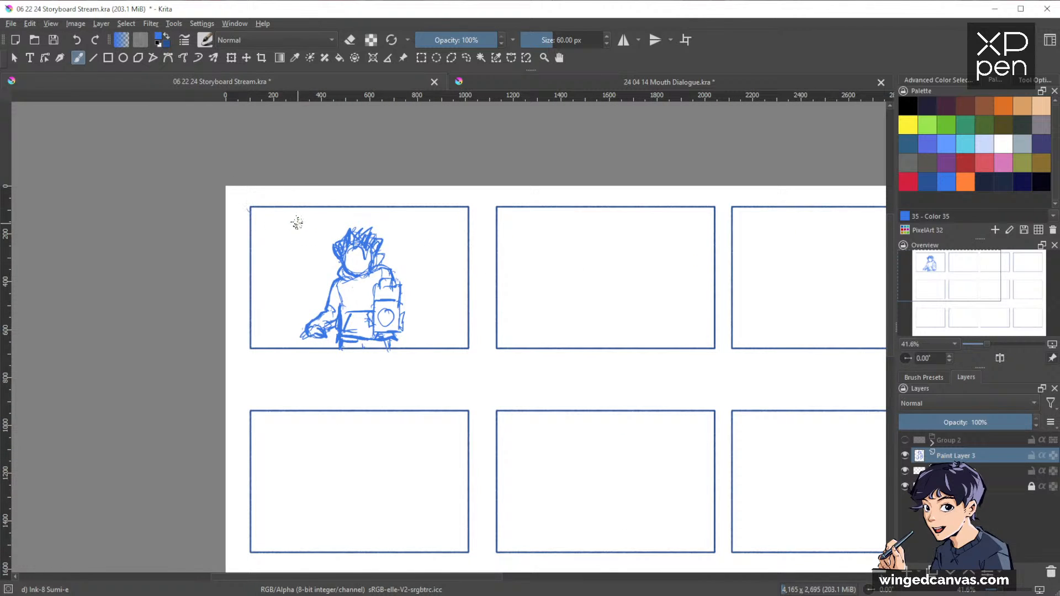
drag(314, 255, 313, 293)
drag(315, 203, 312, 305)
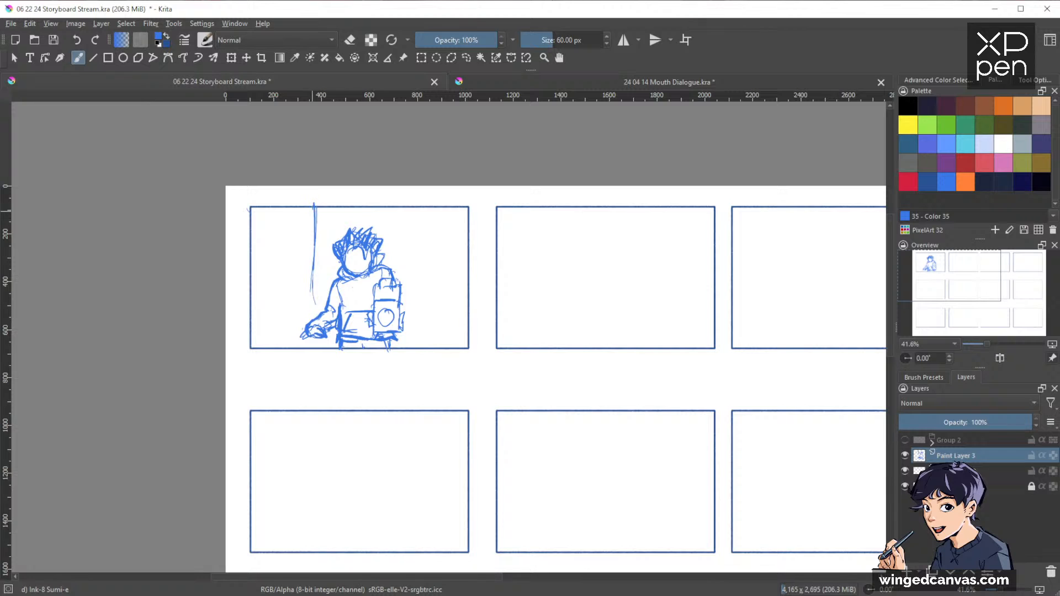
drag(314, 265, 312, 307)
key(ctrl+z)
key(ctrl+z)
key(ctrl+z)
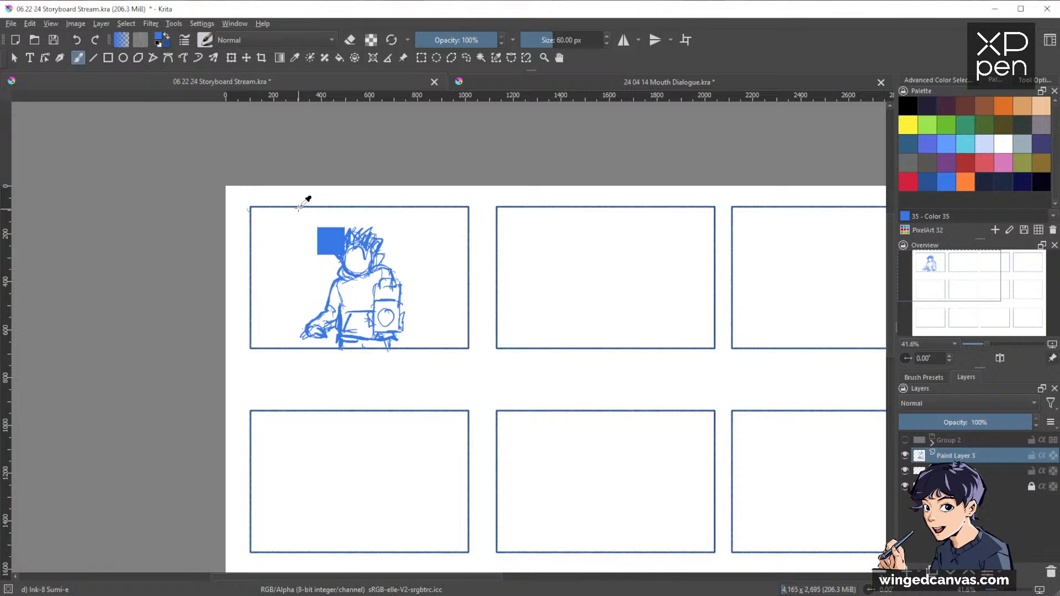
Step: Draw a full-height vertical line on each side of the character in the first frame, reinforcing and cleaning up the one beside the hand
drag(304, 207, 303, 313)
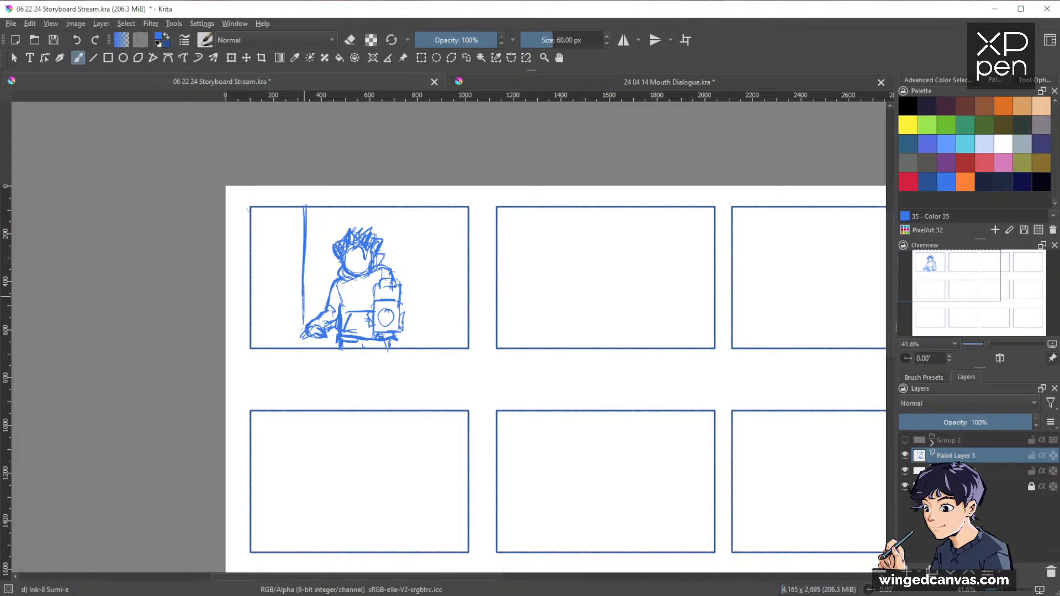
drag(415, 209, 413, 349)
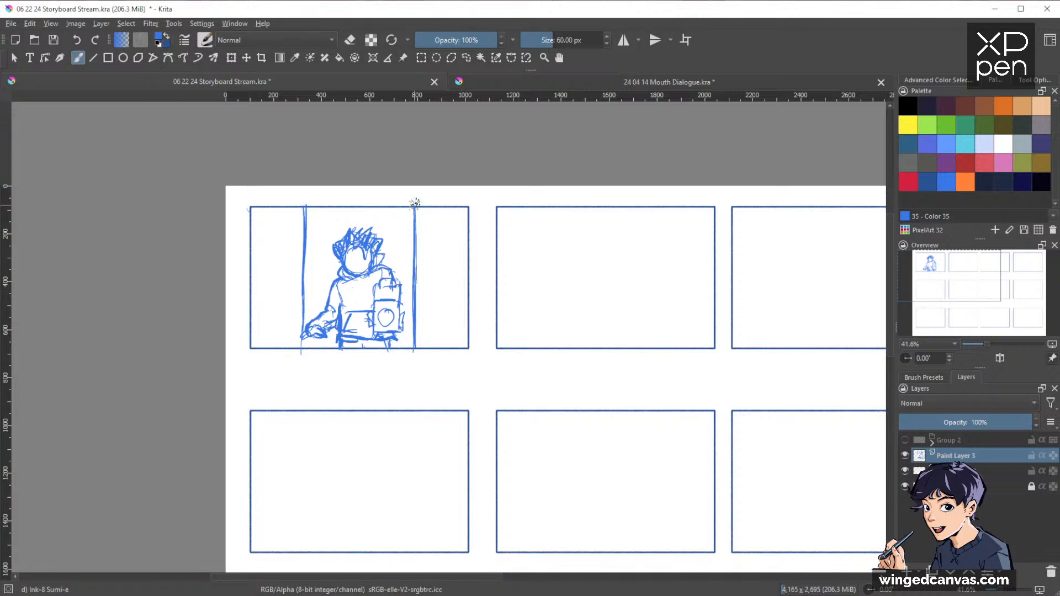
drag(304, 208, 305, 280)
key(e)
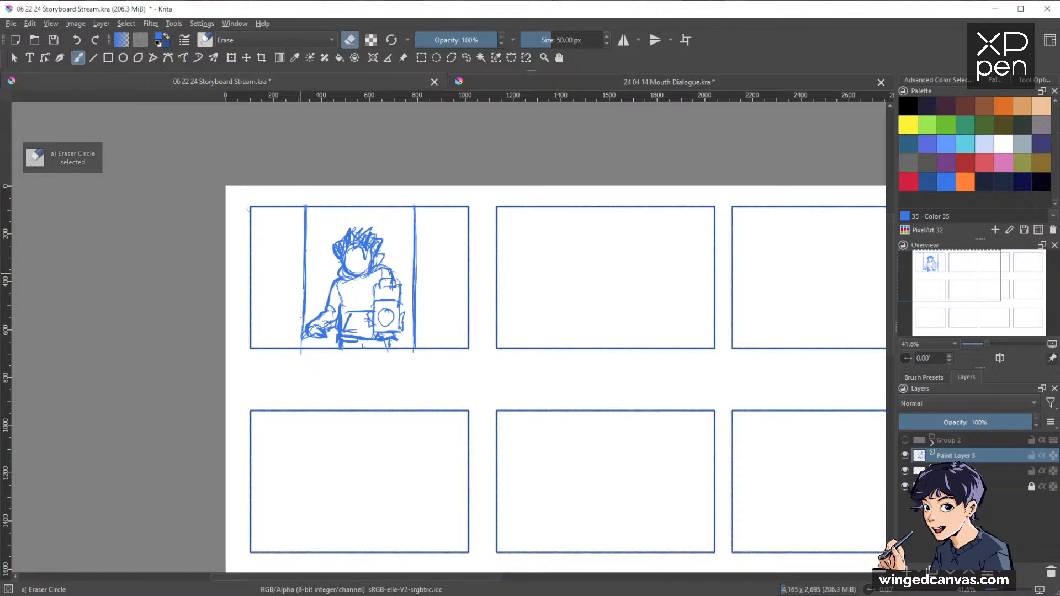
key(e)
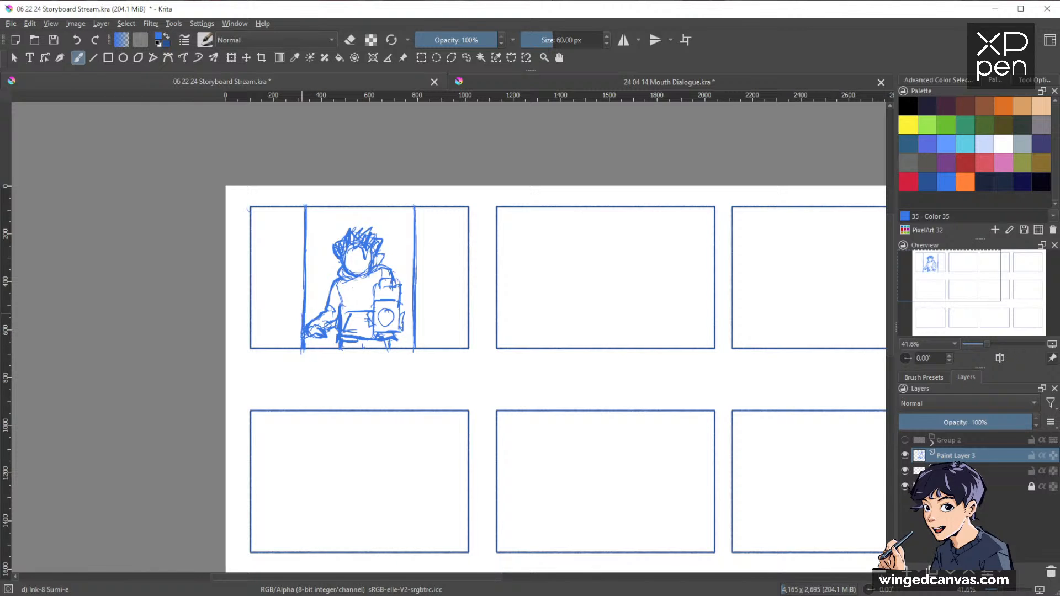
key(e)
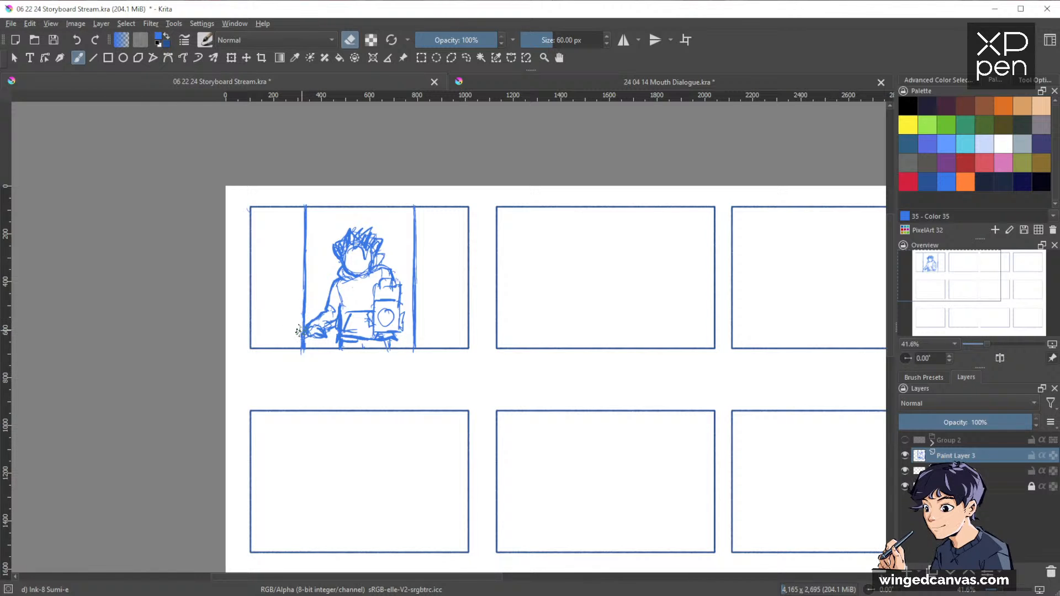
key(e)
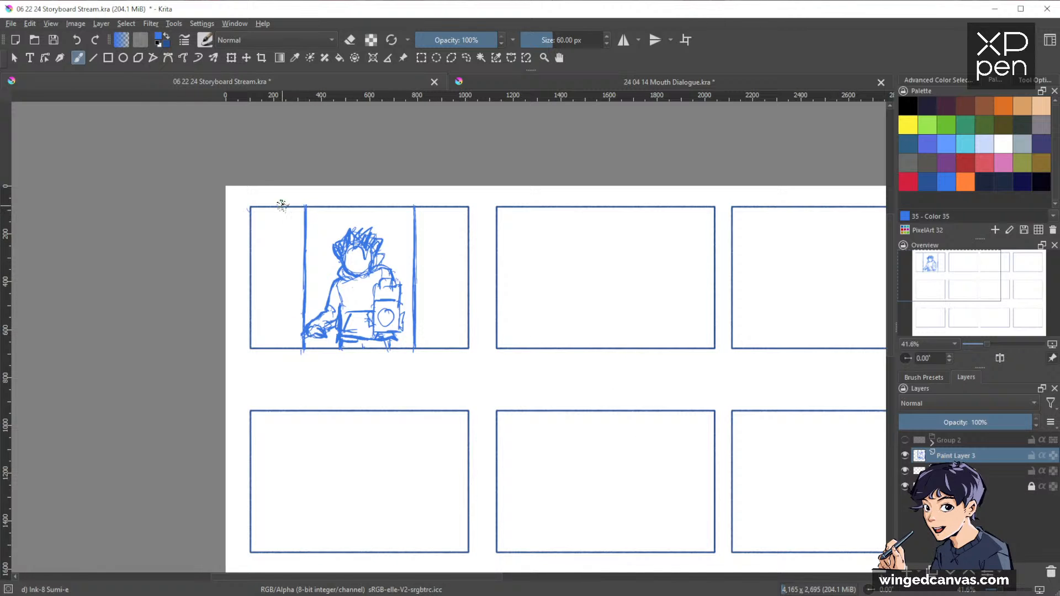
Step: Sketch slanted ceiling lines running inward from the frame's upper edge, with inner vertical lines behind both sides of the character
drag(316, 203, 332, 232)
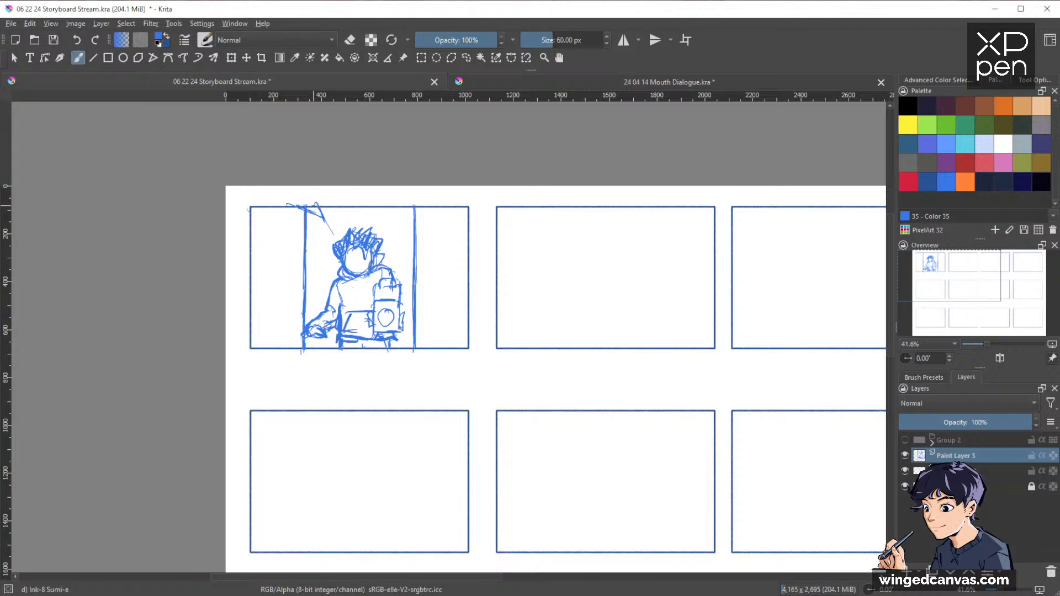
drag(326, 208, 328, 242)
mouse_move(410, 204)
mouse_down()
mouse_move(393, 249)
mouse_move(398, 234)
mouse_up()
Step: Sample the frame outline's dark blue Color 34 and erase the black mark and stray strokes near the frame's upper edge
key(d)
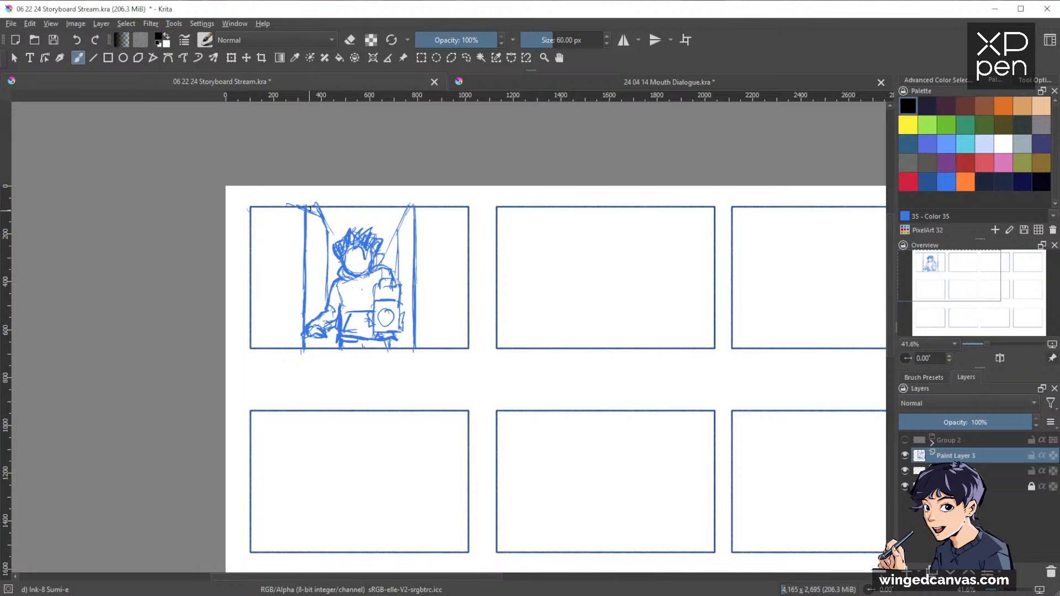
ctrl+click(309, 209)
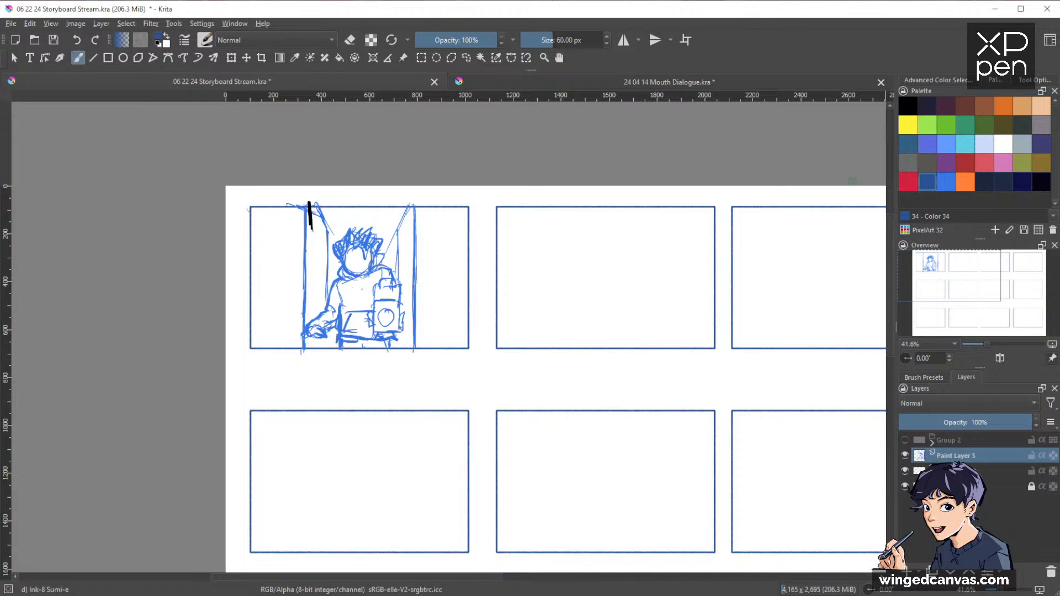
key(e)
mouse_move(317, 207)
mouse_down()
mouse_move(312, 230)
mouse_move(309, 203)
mouse_up()
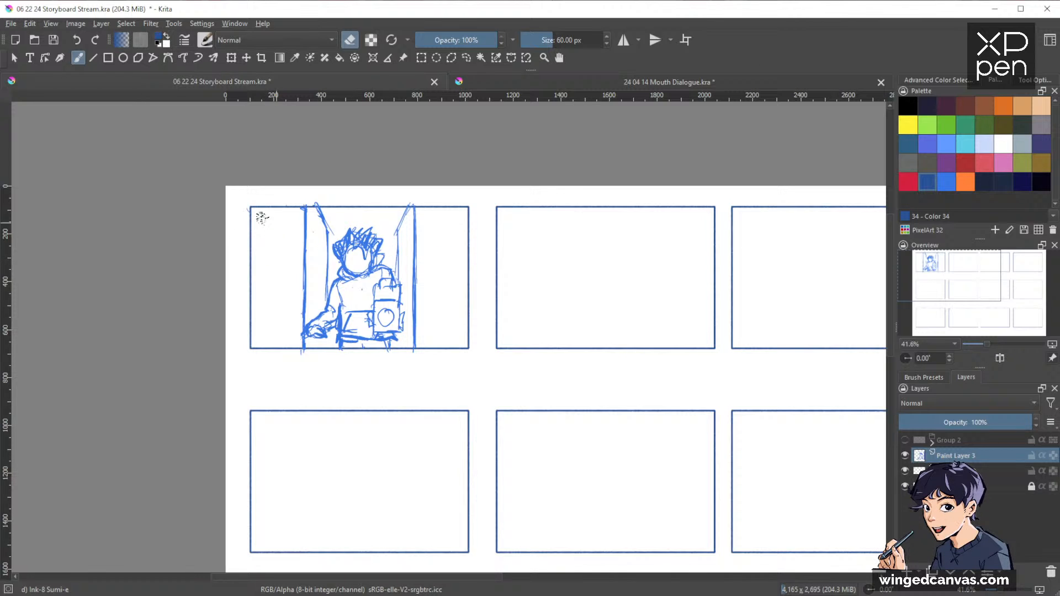
key(e)
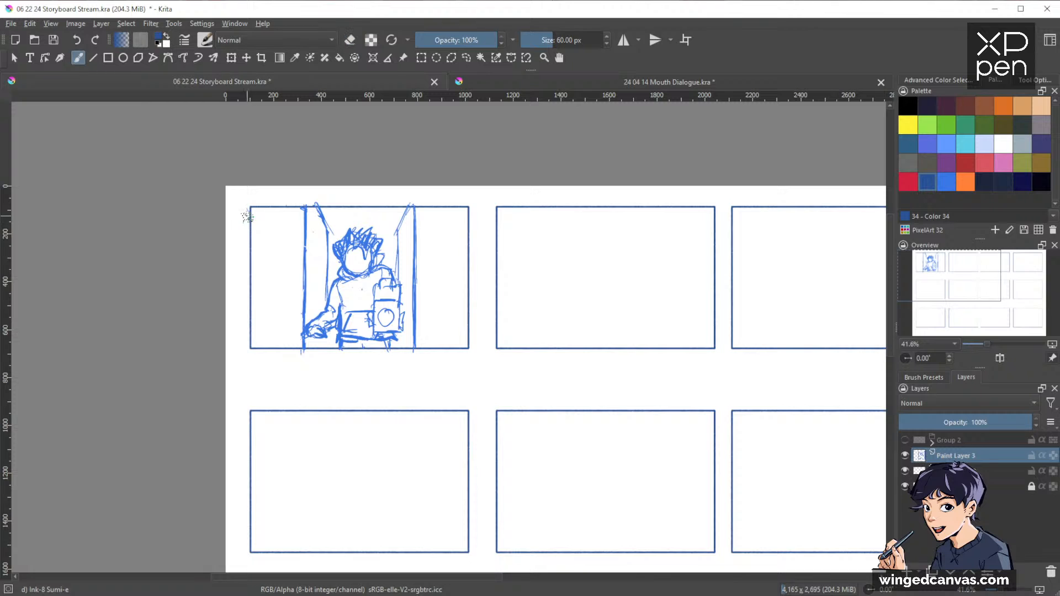
Step: Draw converging perspective lines across both side walls of the first frame, switching the brush to the lighter blue Color 35
drag(241, 212, 326, 259)
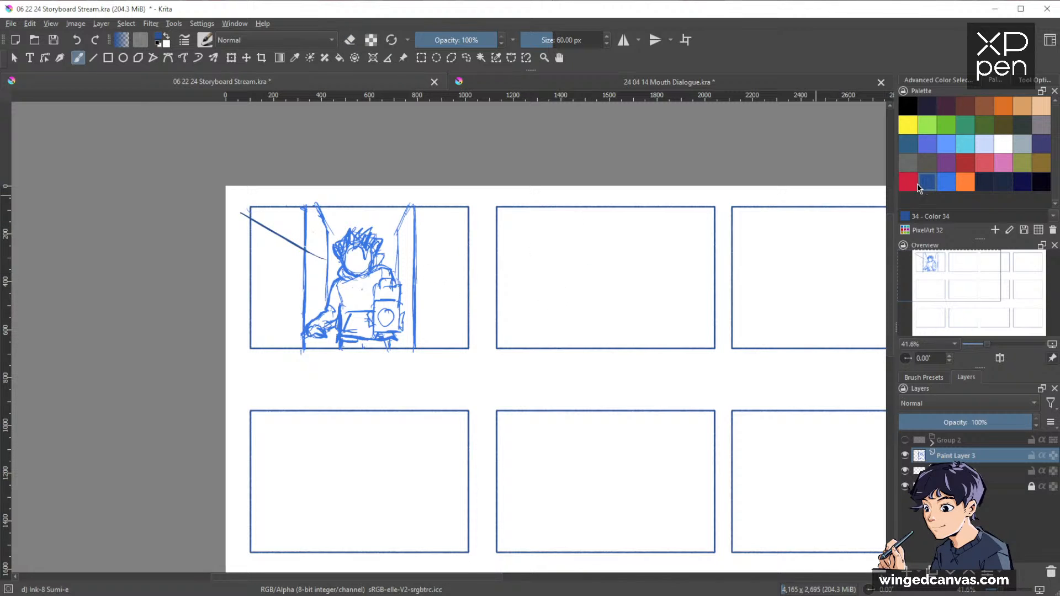
click(946, 181)
drag(398, 261, 470, 223)
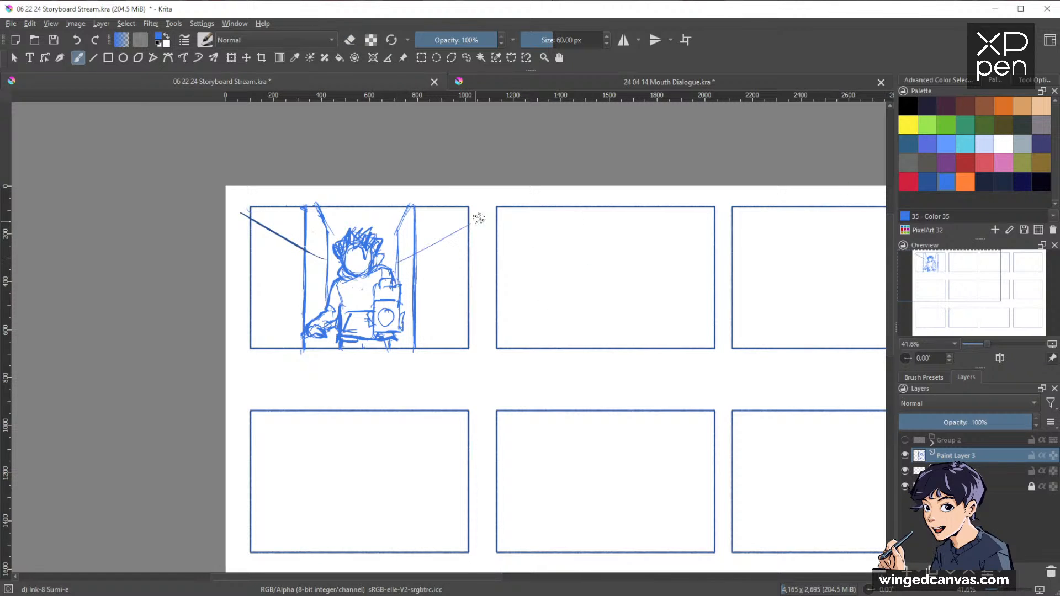
drag(243, 294, 322, 285)
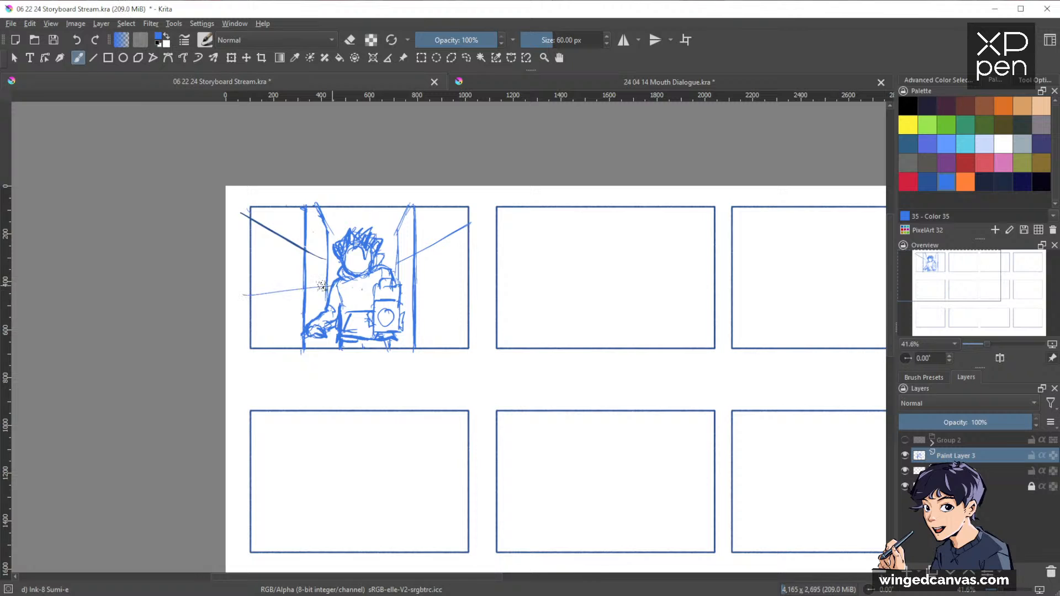
drag(397, 288, 471, 296)
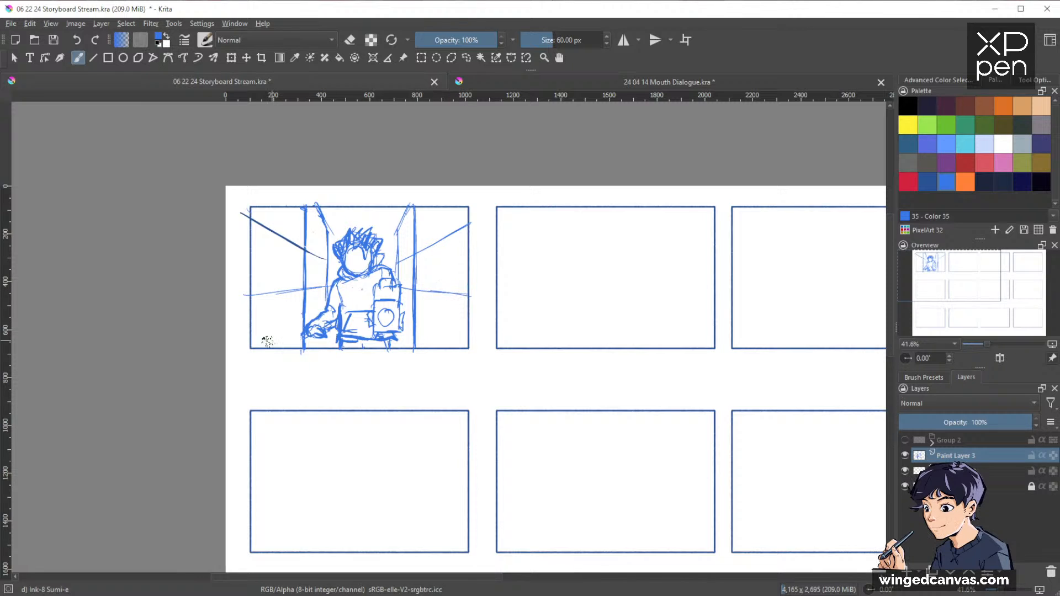
mouse_move(252, 346)
mouse_down()
mouse_move(353, 304)
mouse_move(313, 325)
mouse_up()
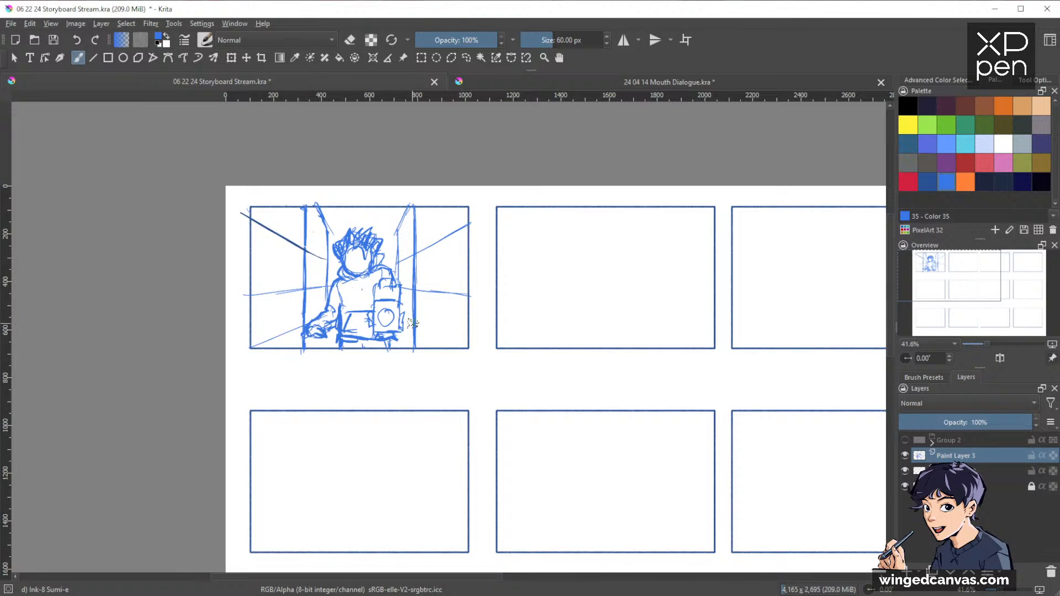
drag(413, 322, 473, 360)
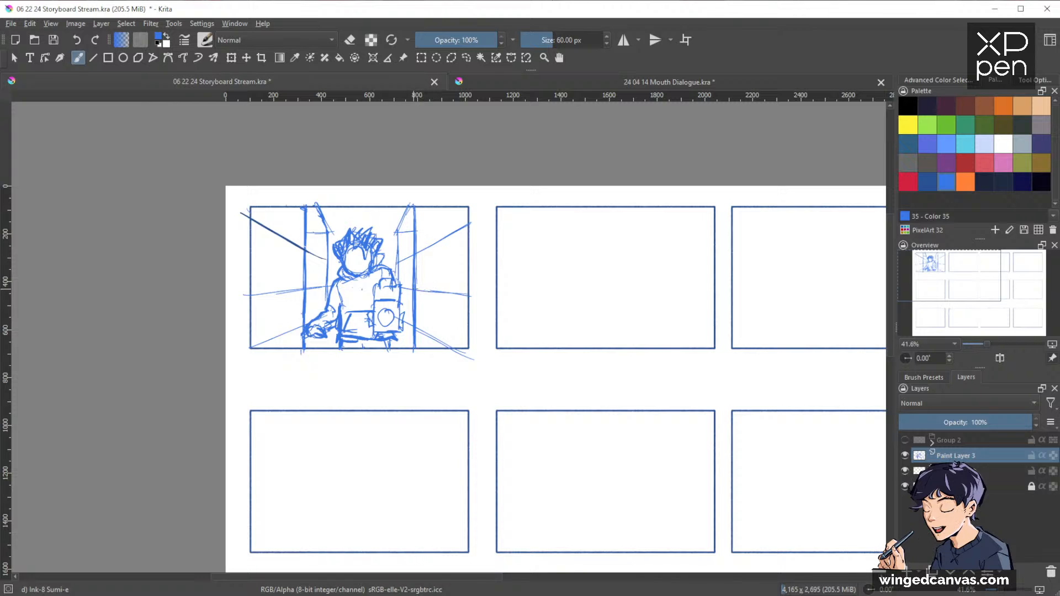
Step: Add near-horizontal shelf lines to the side walls on both sides of the character in the first frame
drag(416, 290, 468, 289)
drag(415, 327, 471, 325)
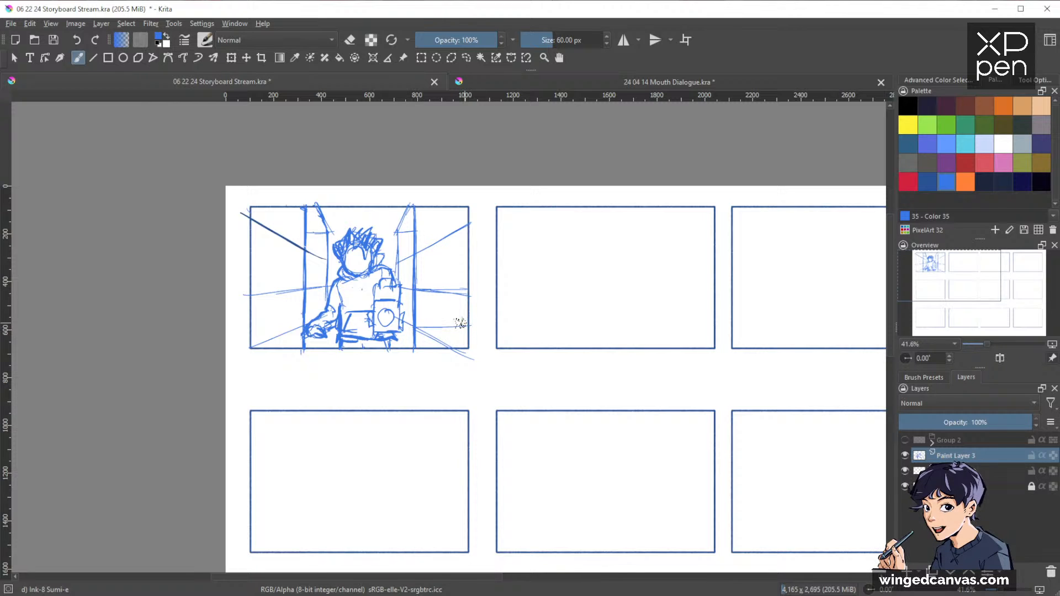
drag(252, 320, 302, 323)
drag(258, 291, 312, 285)
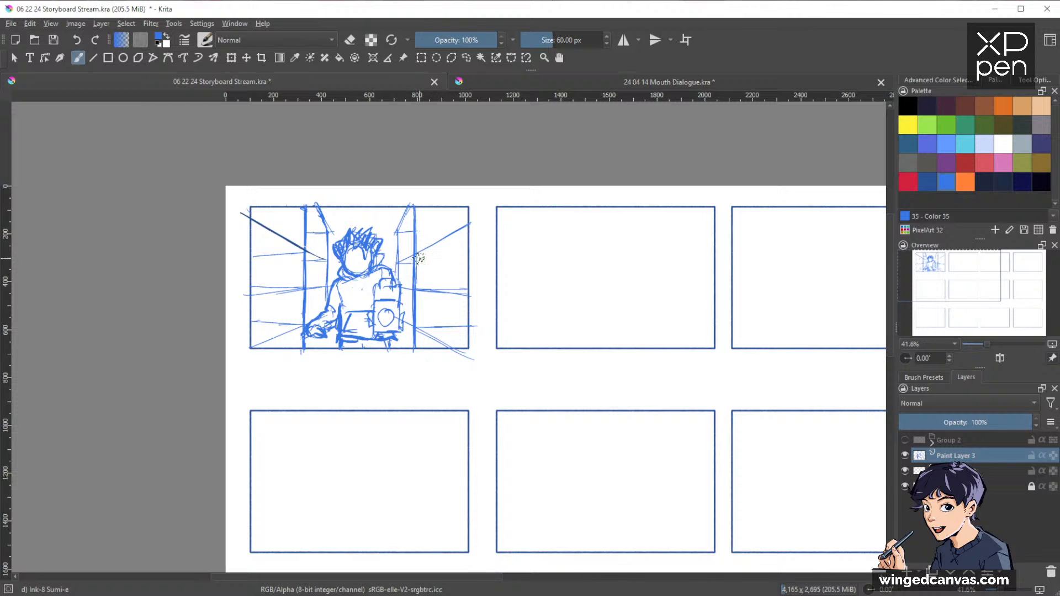
drag(418, 255, 488, 255)
Step: Replace the dark diagonal wall line in the first frame with one in the lighter blue Color 35
key(e)
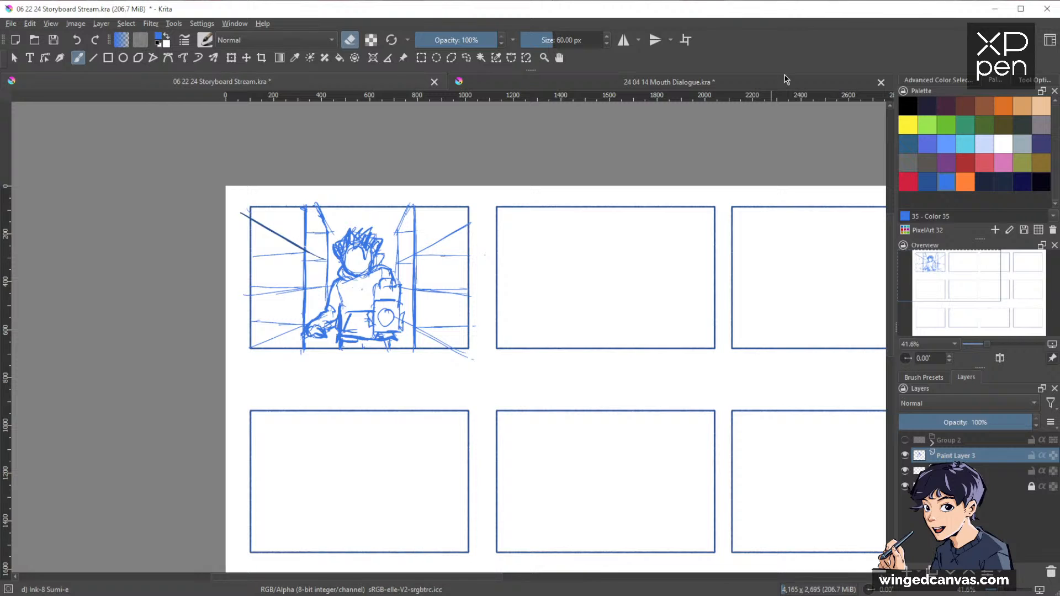
drag(760, 336, 652, 339)
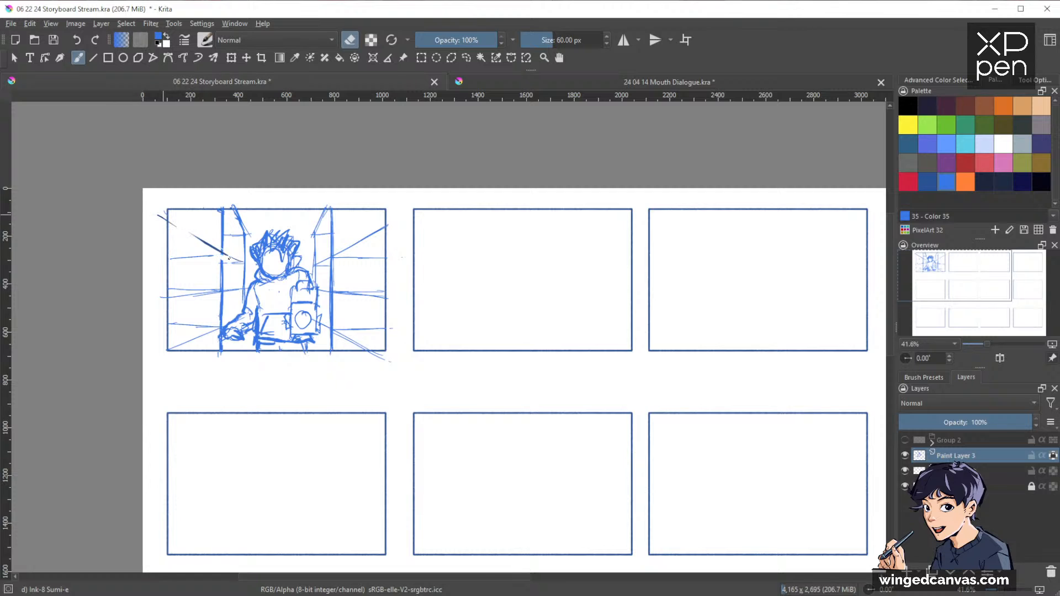
key(ctrl+z)
key(e)
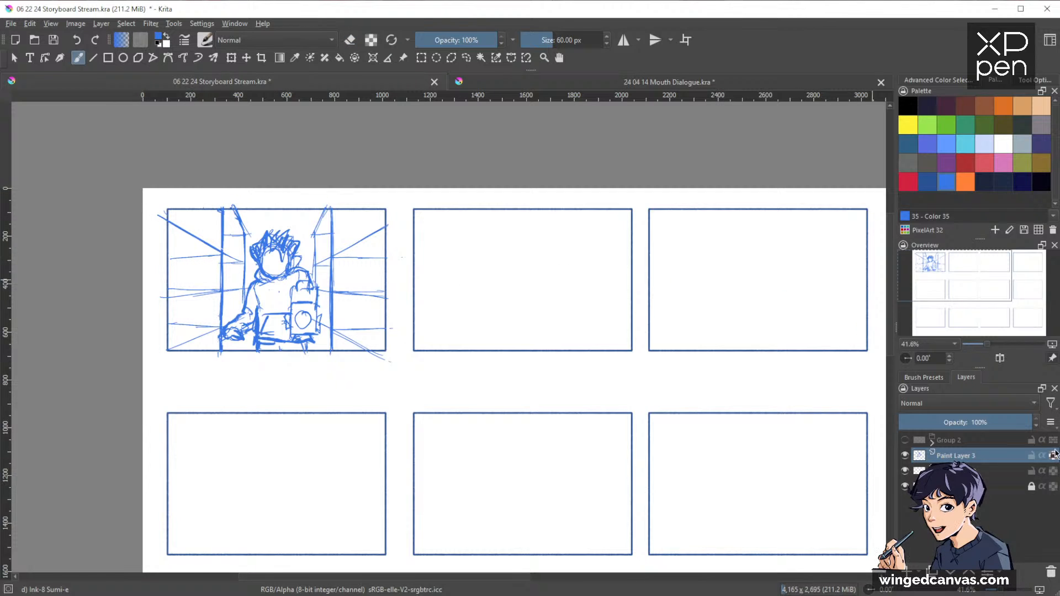
mouse_move(1055, 454)
drag(699, 309, 664, 310)
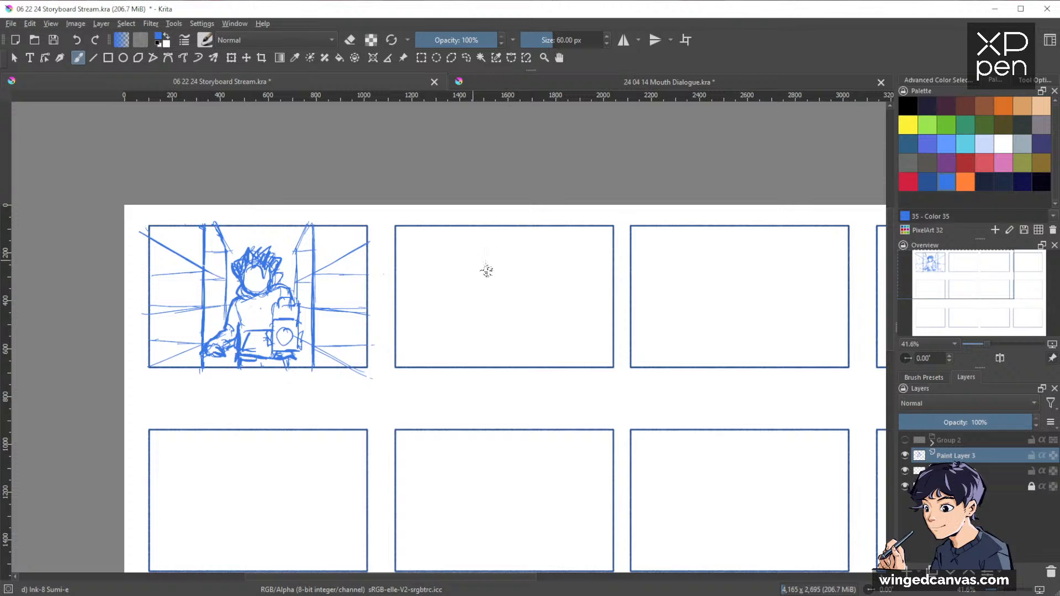
Step: Select the whole first-frame drawing, copy and paste it, and move the copy into the second frame
key(ctrl+r)
mouse_move(386, 253)
mouse_down()
mouse_move(127, 221)
mouse_move(207, 429)
mouse_move(416, 390)
mouse_move(394, 380)
mouse_up()
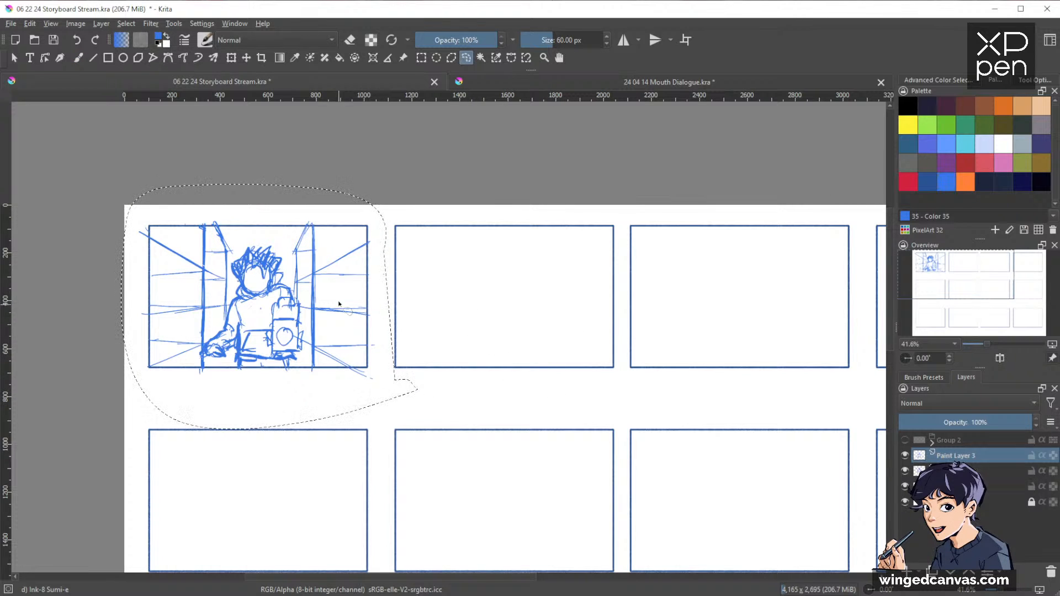
key(ctrl+c)
key(ctrl+v)
key(t)
drag(297, 305, 556, 305)
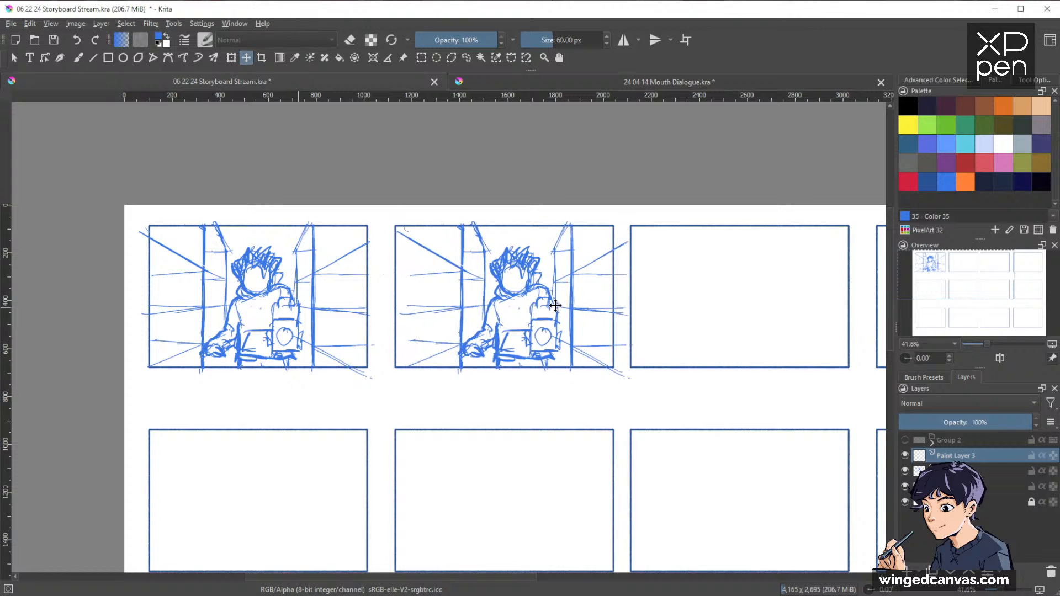
Step: Align the copied drawing with the second frame's outline, clear the selection and merge its layer into the one below
key(ctrl+r)
mouse_move(673, 389)
mouse_down()
mouse_move(387, 288)
mouse_move(552, 186)
mouse_move(651, 379)
mouse_up()
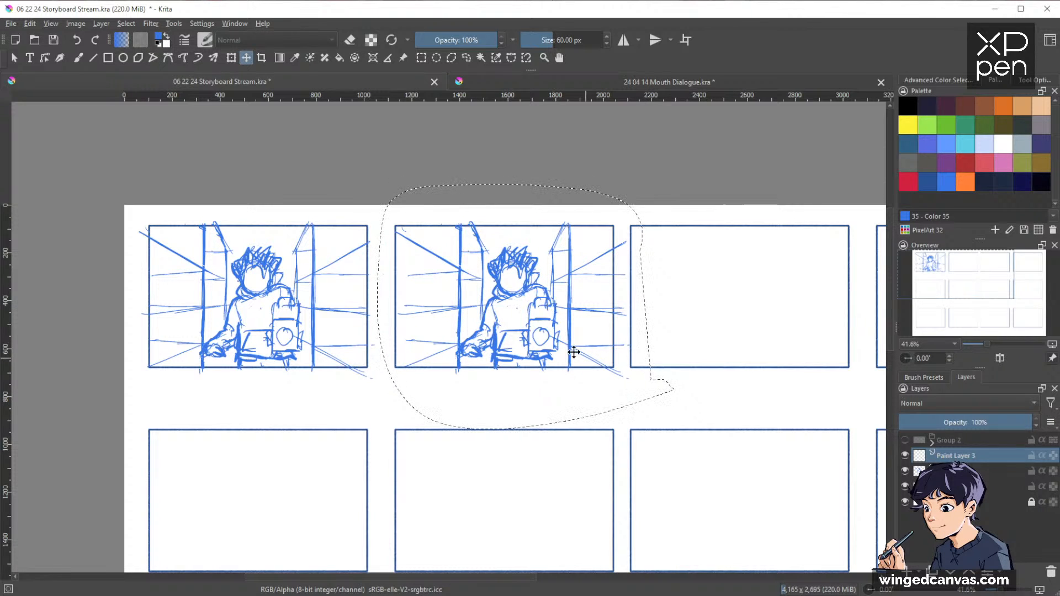
drag(612, 310, 601, 313)
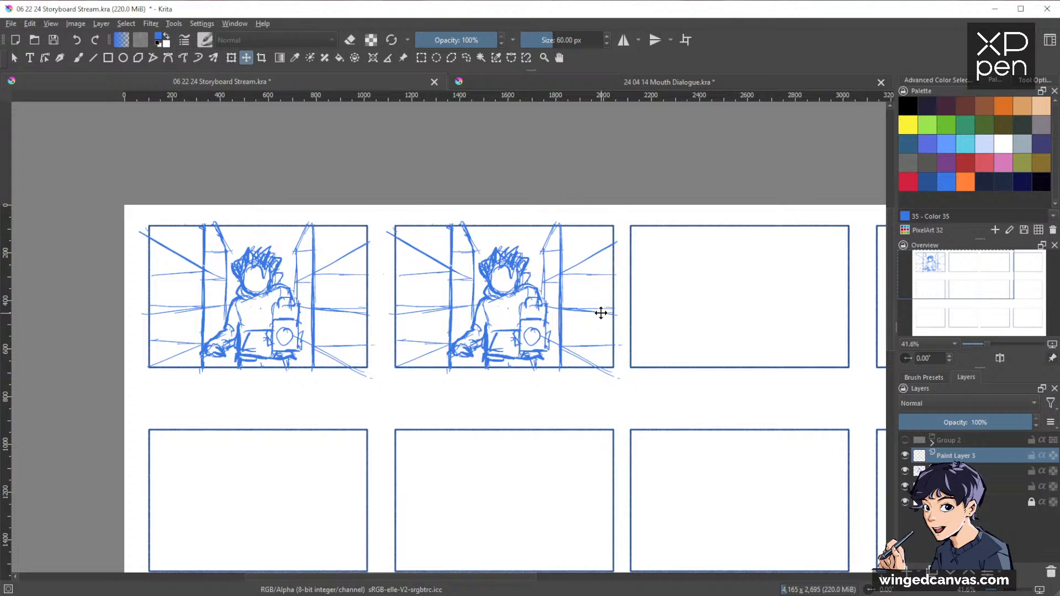
key(b)
key(ctrl+e)
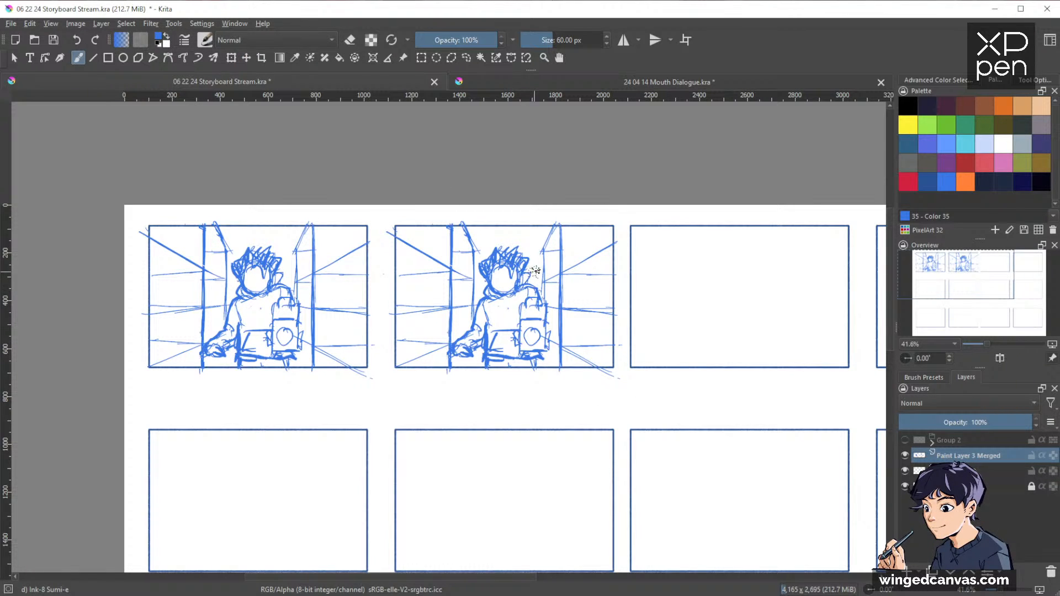
Step: Erase the character's head, hair and inner torso lines in the second frame
key(e)
mouse_move(513, 245)
mouse_down()
mouse_move(489, 285)
mouse_move(480, 276)
mouse_move(514, 276)
mouse_move(516, 286)
mouse_move(501, 252)
mouse_move(516, 287)
mouse_move(508, 273)
mouse_move(483, 297)
mouse_move(472, 337)
mouse_up()
key(e)
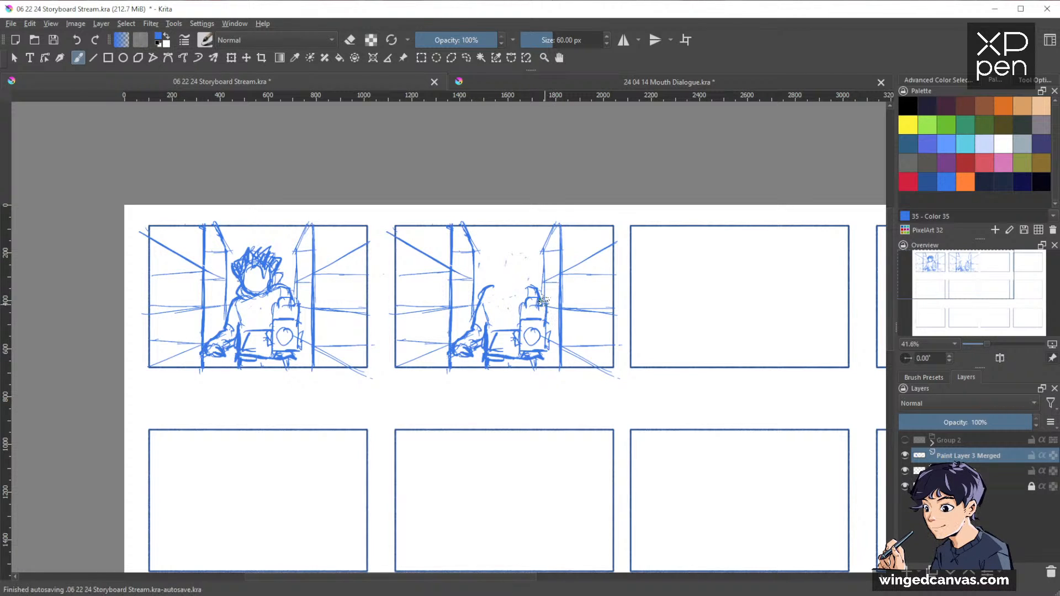
Step: Select the container and the hand holding it in the second frame and move them outward, away from the torso
key(l)
mouse_move(544, 284)
mouse_down()
mouse_move(514, 313)
mouse_move(515, 359)
mouse_move(542, 367)
mouse_move(555, 318)
mouse_move(564, 291)
mouse_up()
key(ctrl+t)
drag(546, 338, 568, 341)
key(Return)
key(b)
key(ctrl+shift+a)
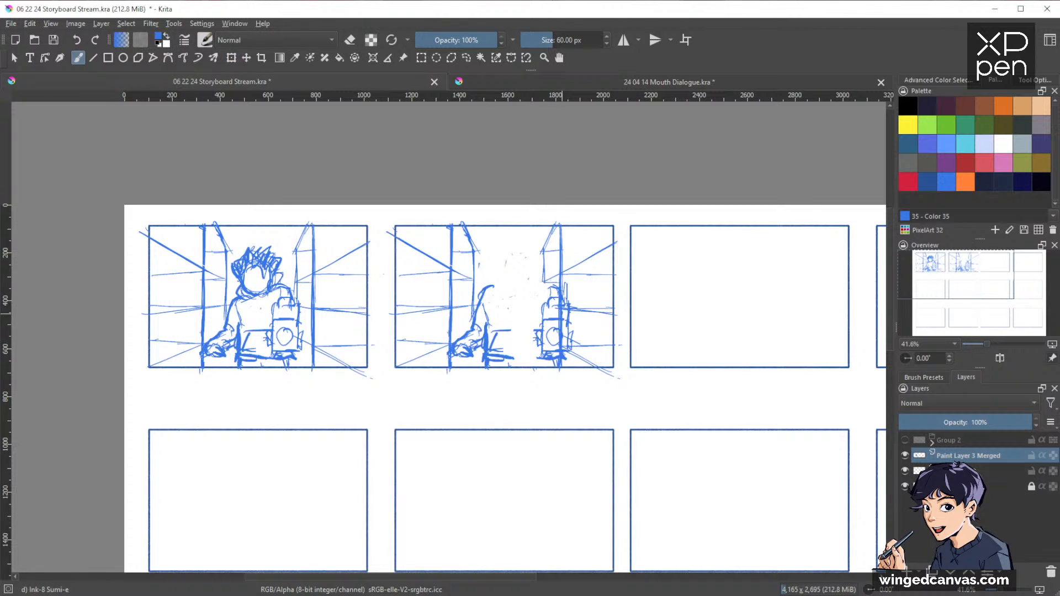
Step: Sketch a new rounded head with face guidelines for the second frame's character and reconnect the collar and torso lines
key(e)
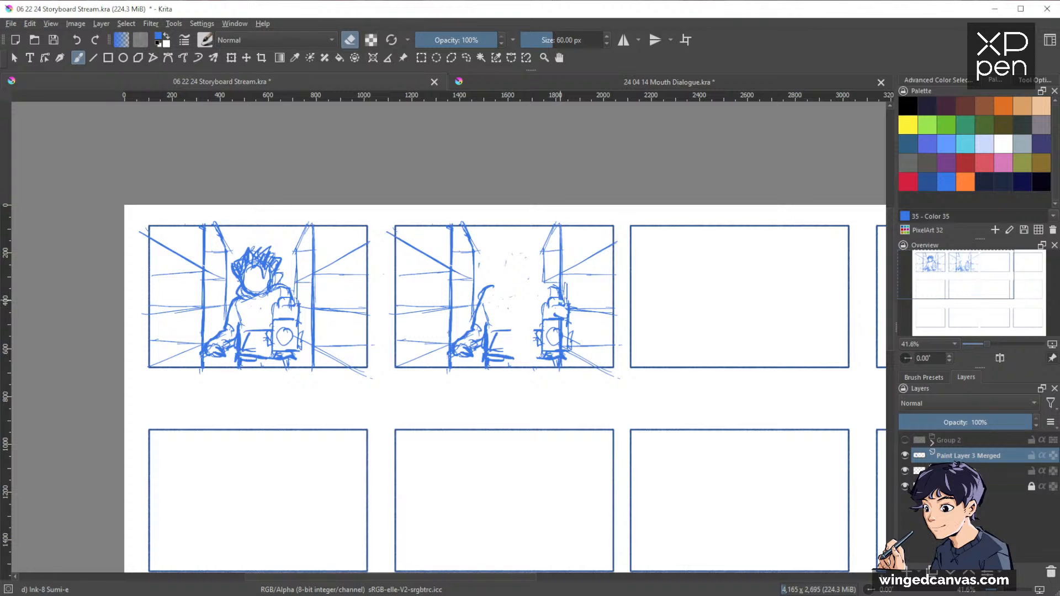
key(e)
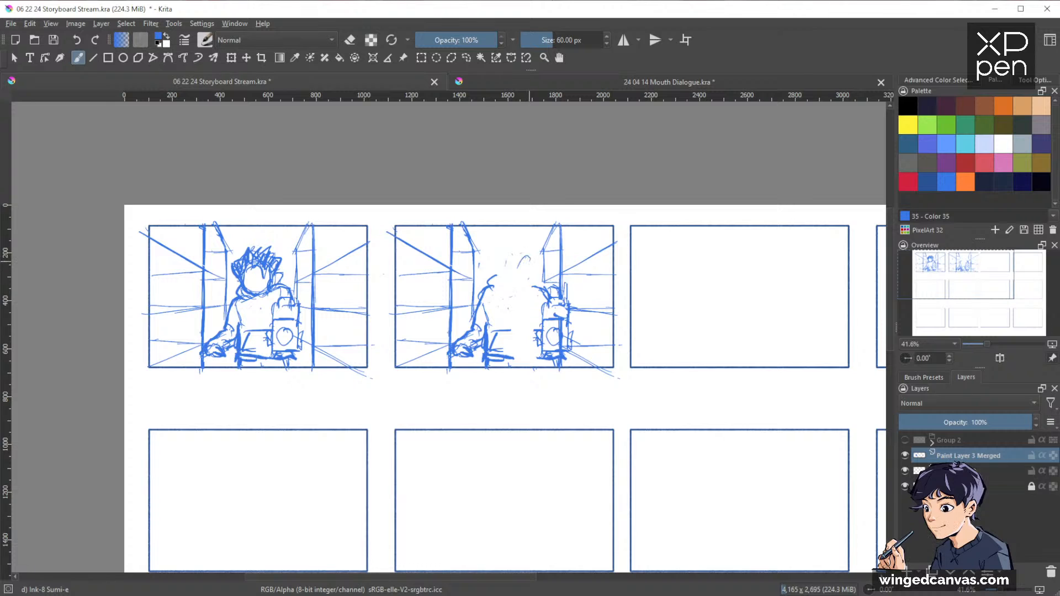
mouse_move(528, 257)
mouse_down()
mouse_move(525, 281)
mouse_move(531, 260)
mouse_up()
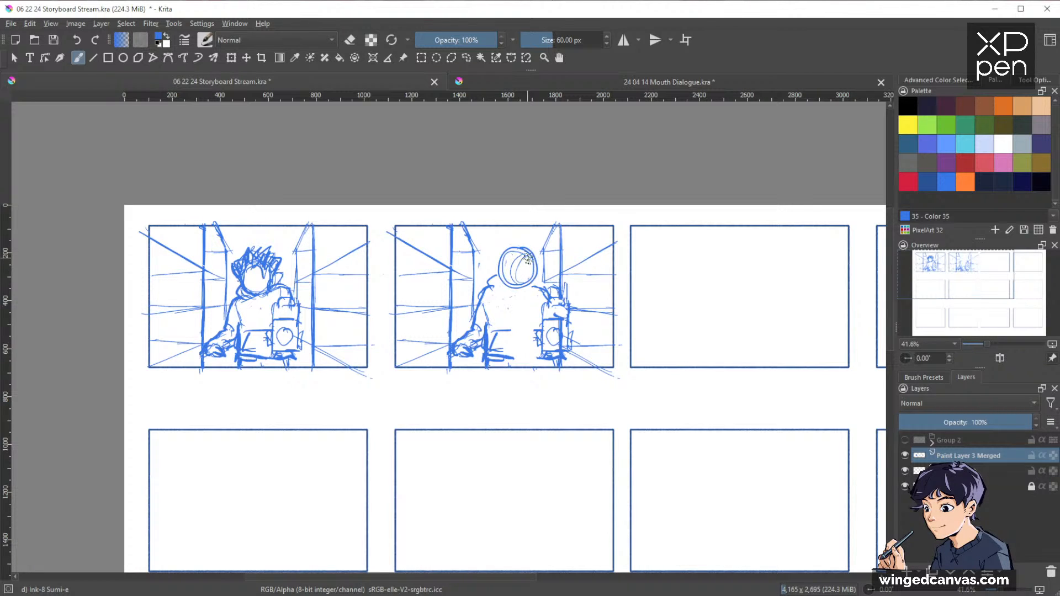
key(e)
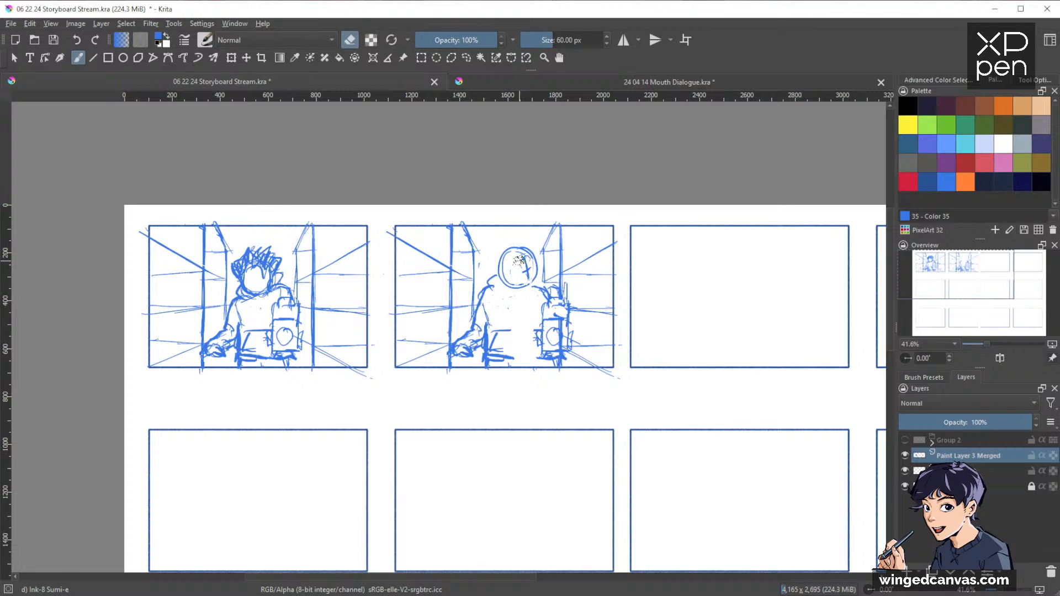
key(e)
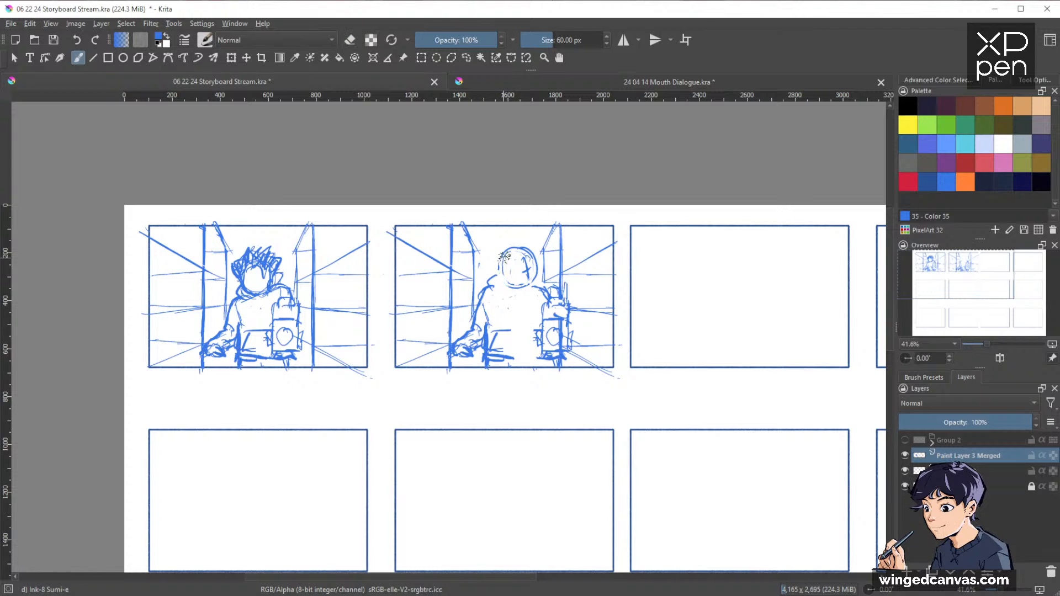
drag(520, 270, 535, 267)
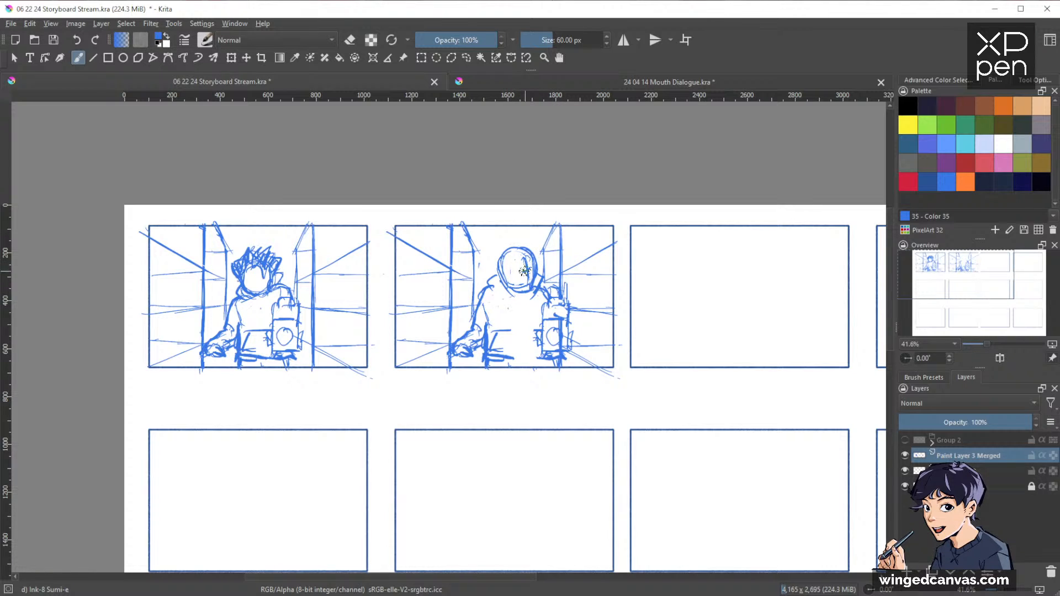
drag(516, 273, 536, 272)
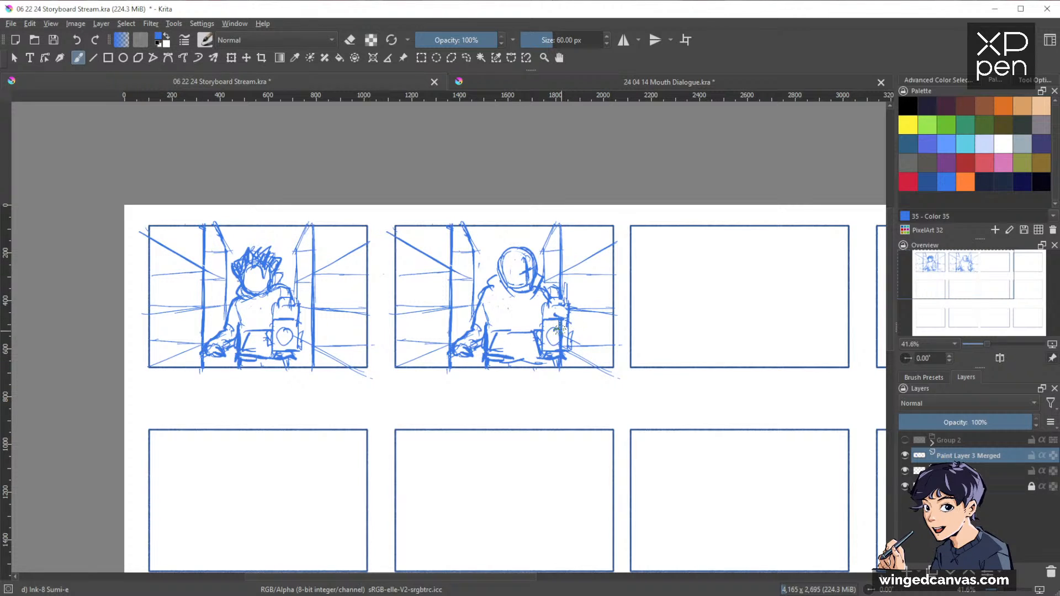
Step: Erase the wall lines overlapping the container in the second frame and redraw its outline and round emblem
key(e)
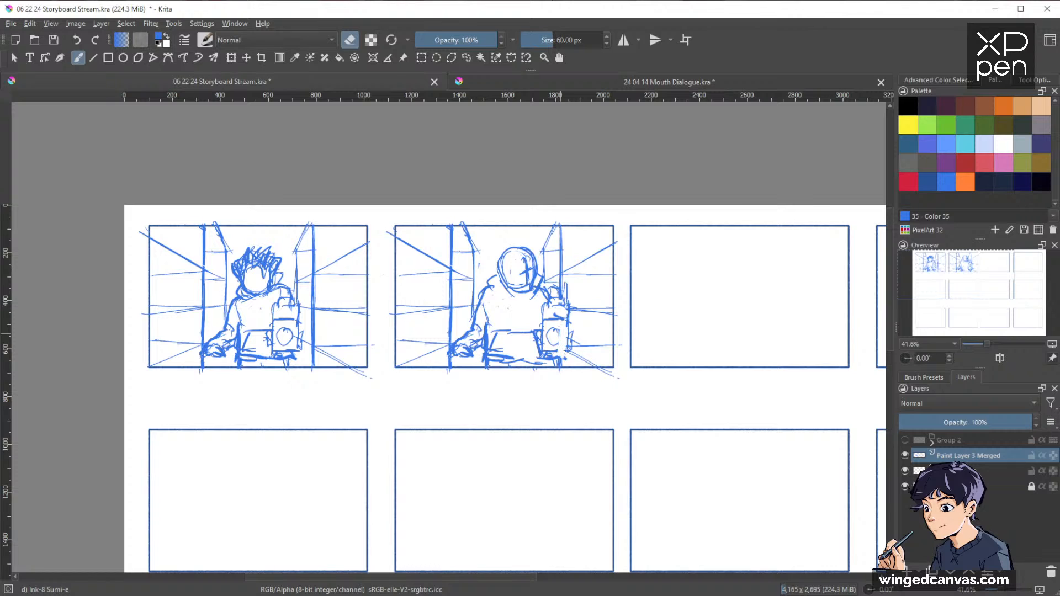
key(e)
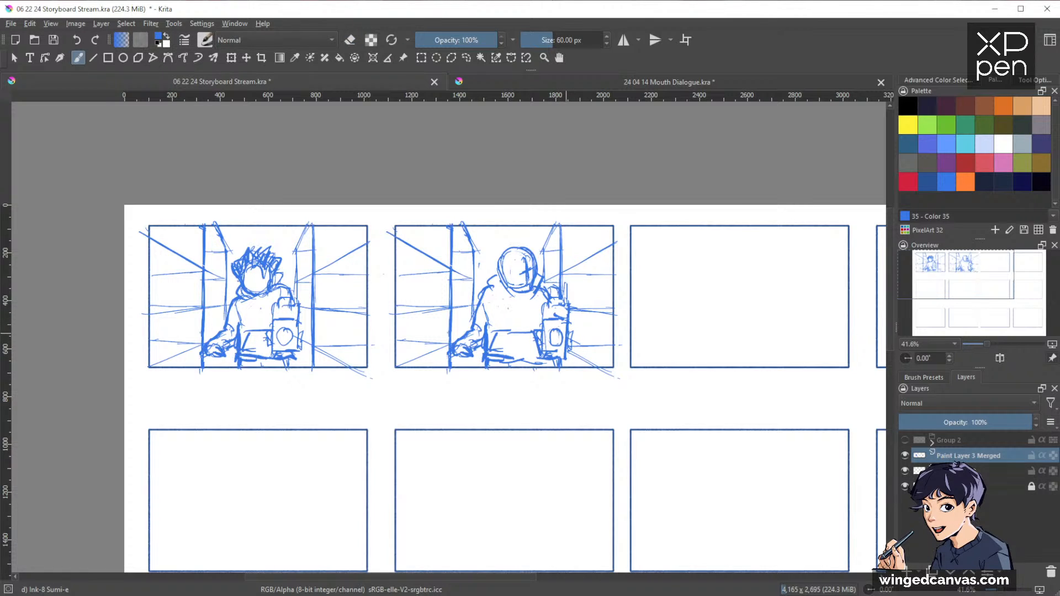
key(e)
key(e)
key(e)
key(e)
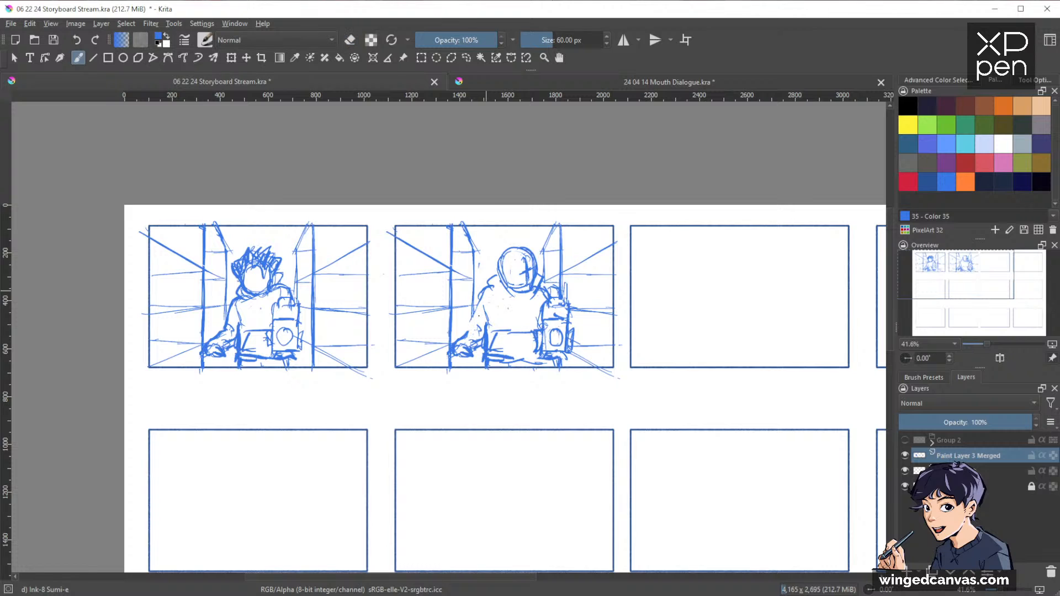
Step: Strengthen the sleeve of the resting arm and draw filled, spiky swept hair on the second frame's character
mouse_move(481, 293)
mouse_down()
mouse_move(463, 332)
mouse_move(474, 337)
mouse_move(455, 339)
mouse_up()
drag(511, 258, 507, 275)
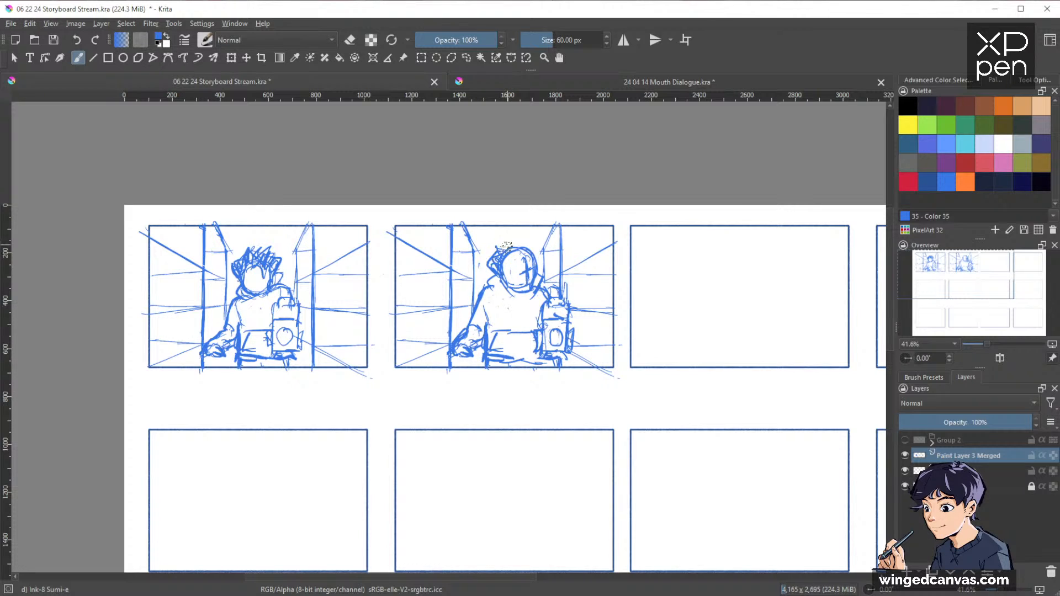
mouse_move(506, 245)
mouse_down()
mouse_move(540, 255)
mouse_move(490, 270)
mouse_move(506, 272)
mouse_up()
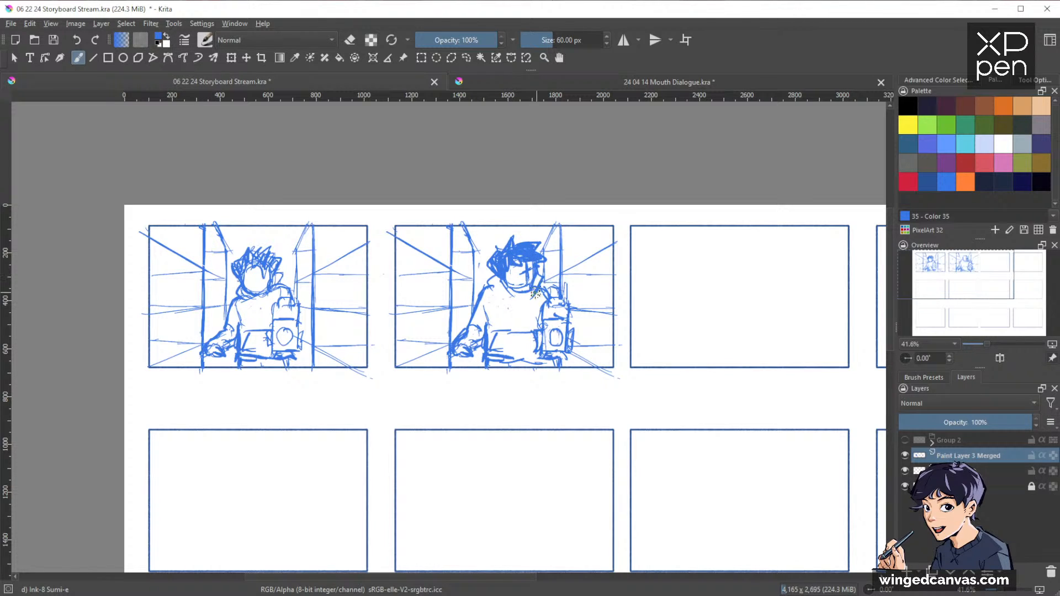
Step: Clean up the side of the face and redraw the jaw and hood collar on the second frame's character
key(e)
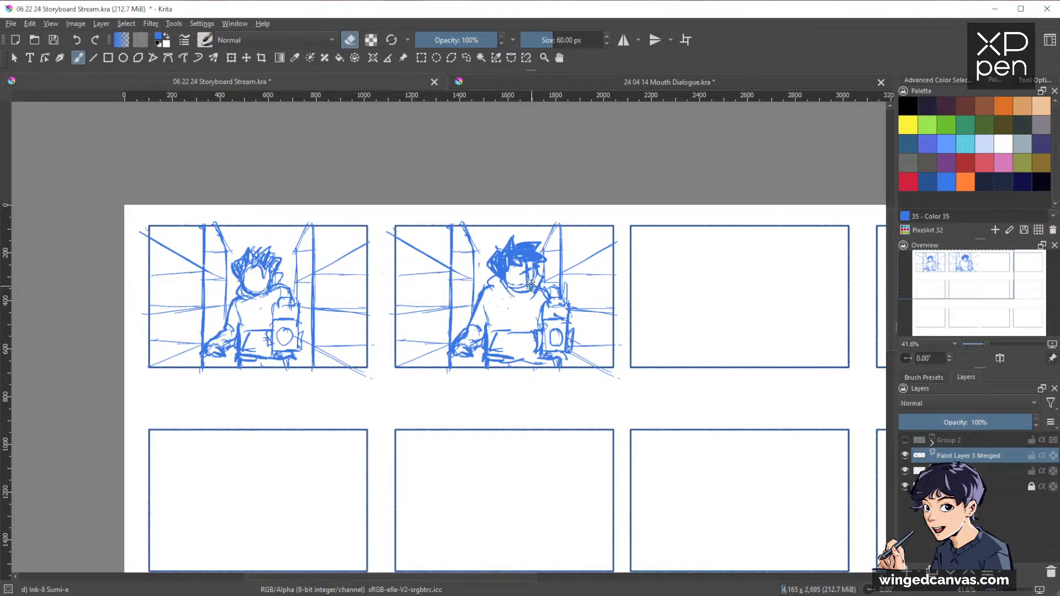
key(e)
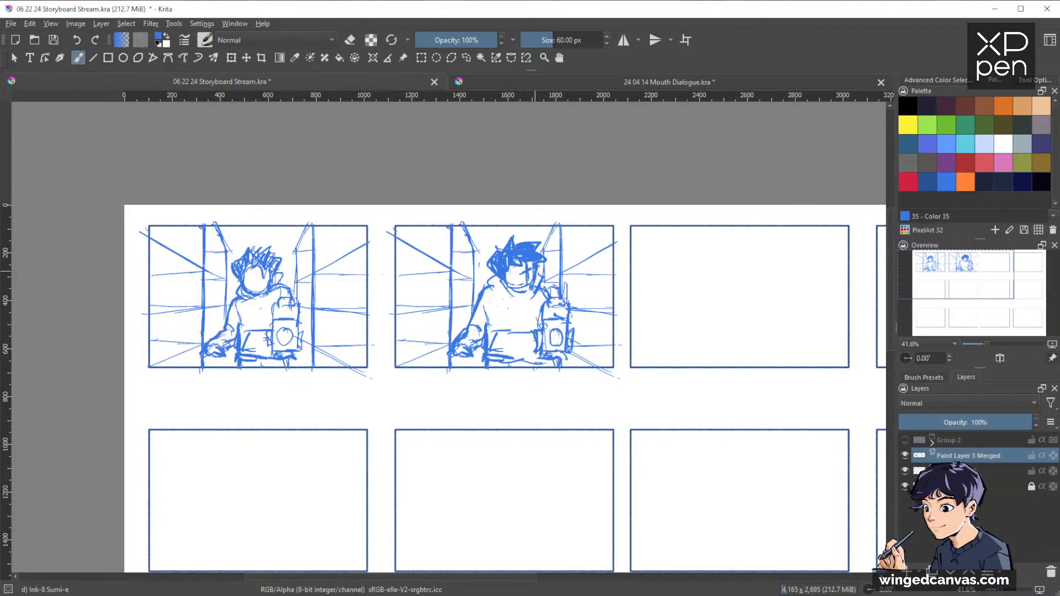
drag(749, 360, 745, 360)
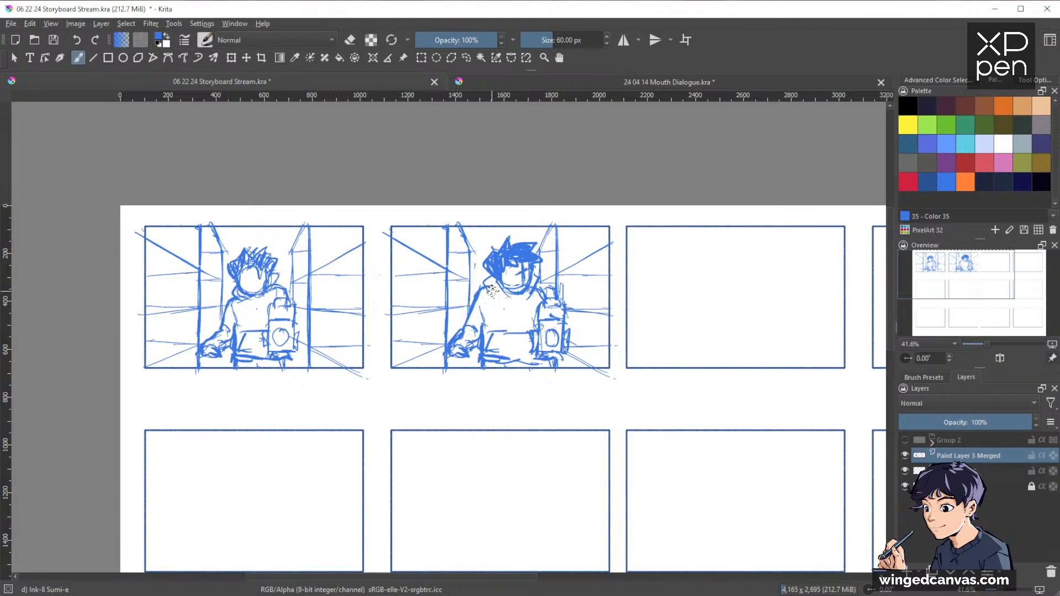
drag(491, 291, 514, 296)
drag(724, 359, 684, 359)
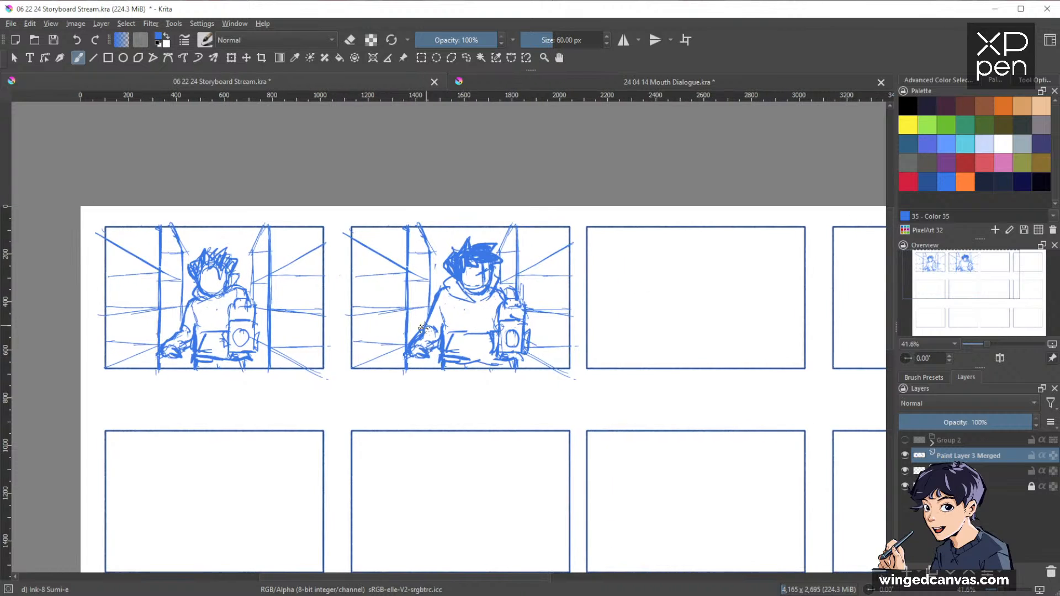
Step: Draw a red arrow beside the second frame's head showing the direction in which it turns
click(907, 182)
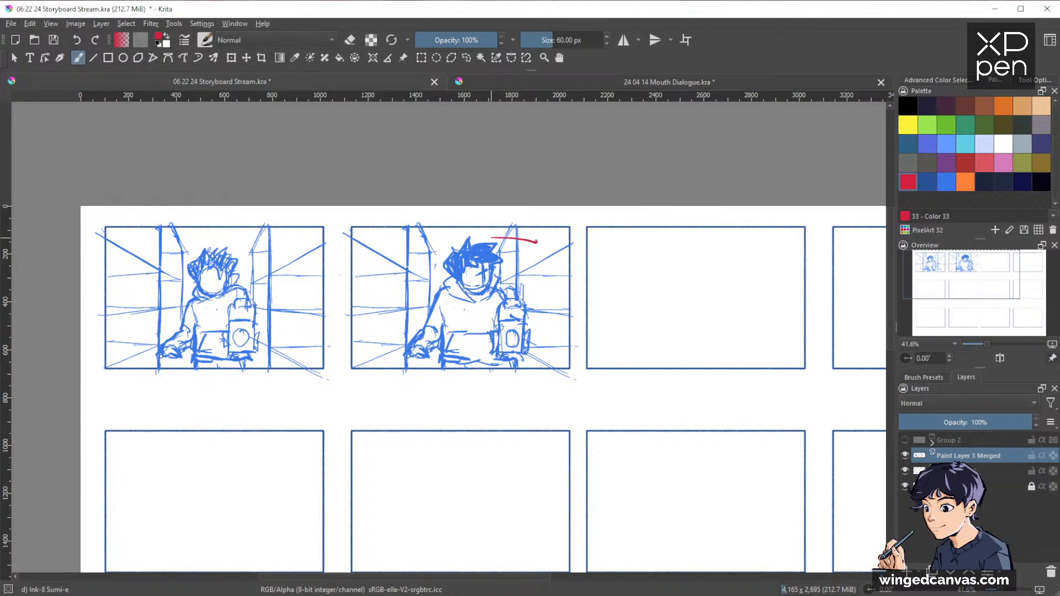
drag(536, 242, 540, 242)
drag(530, 237, 536, 246)
drag(689, 339, 737, 308)
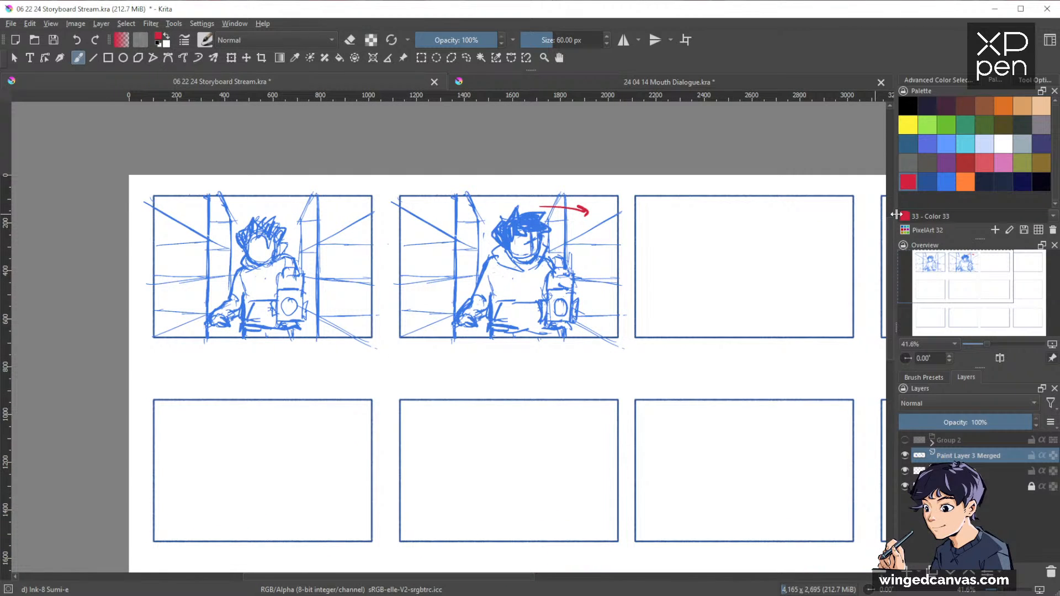
Step: Write the caption "Head turns" in blue below the second frame
click(946, 183)
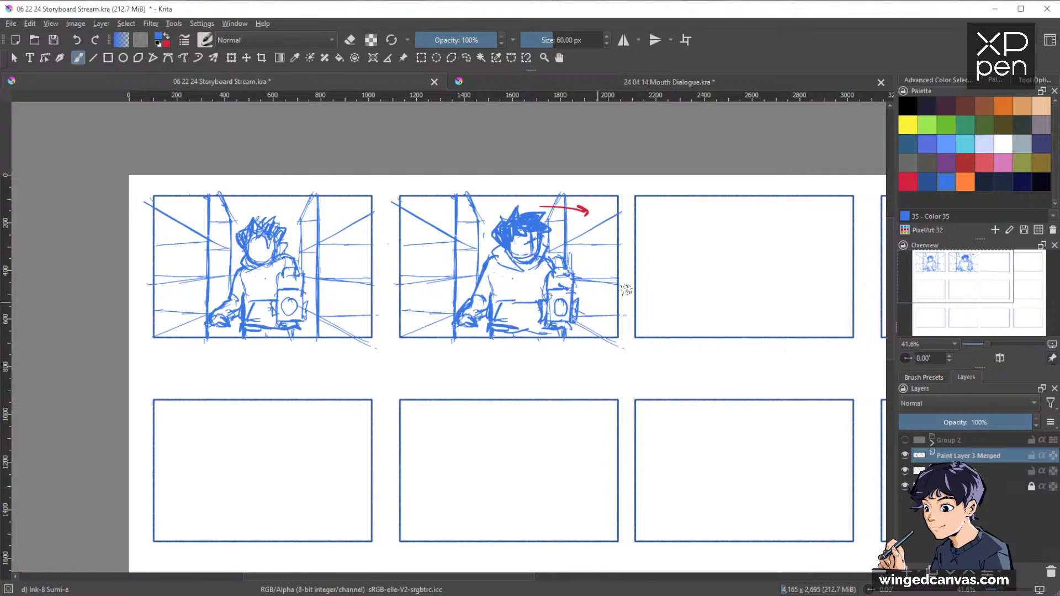
mouse_move(454, 338)
mouse_down()
mouse_move(451, 361)
mouse_move(480, 358)
mouse_up()
mouse_move(487, 344)
mouse_down()
mouse_move(488, 358)
mouse_move(520, 350)
mouse_move(532, 361)
mouse_up()
mouse_move(537, 349)
mouse_down()
mouse_move(538, 362)
mouse_move(544, 348)
mouse_up()
drag(550, 360, 568, 364)
drag(793, 365, 716, 377)
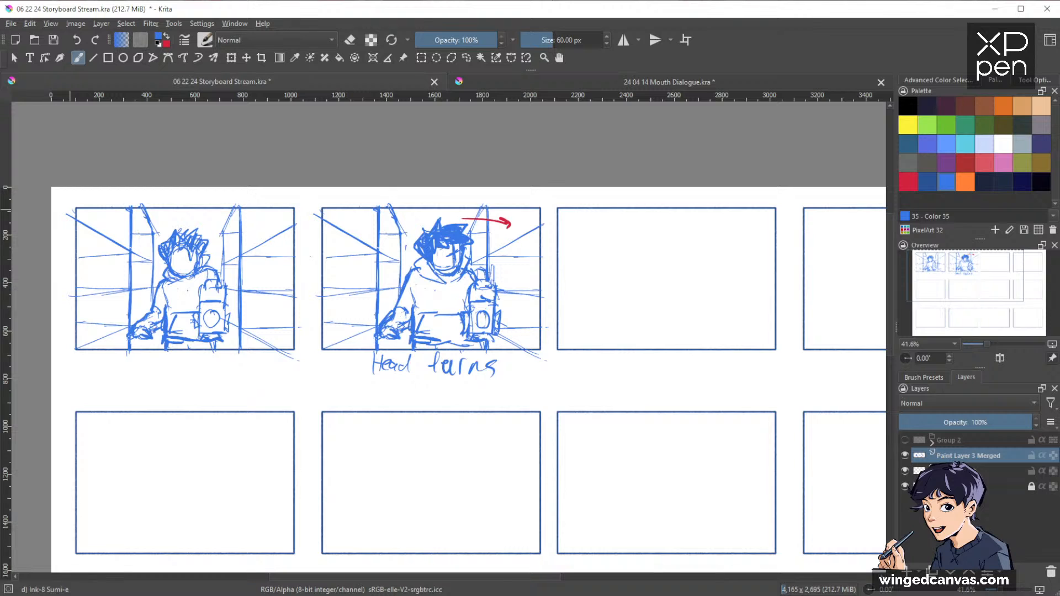
Step: Toggle the visibility of the frame sketches and the outline notes group to check what each layer holds
click(905, 456)
click(905, 454)
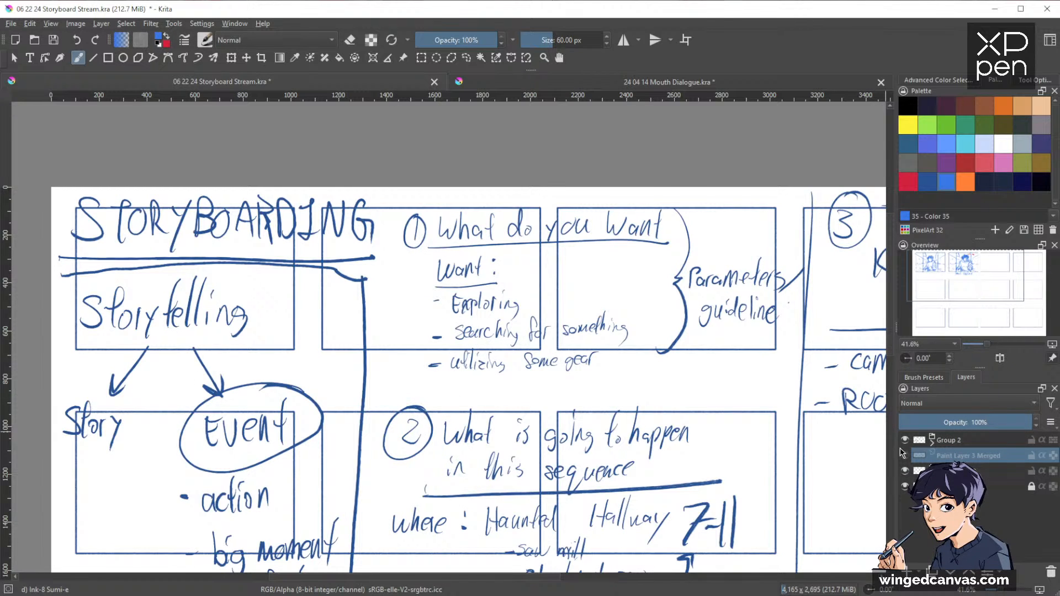
click(905, 456)
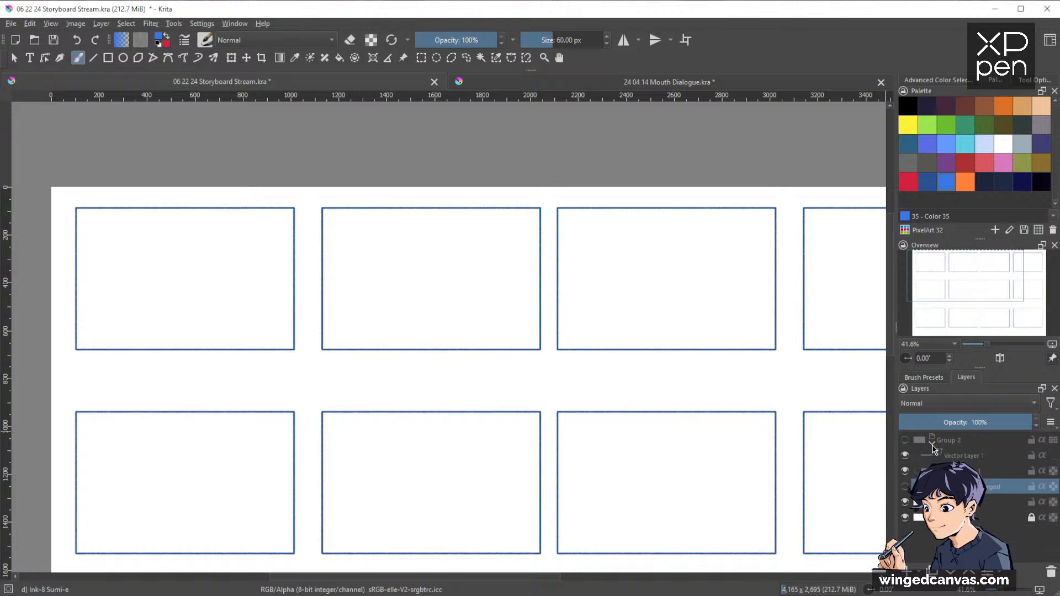
click(932, 442)
click(904, 486)
click(904, 486)
click(932, 441)
click(904, 457)
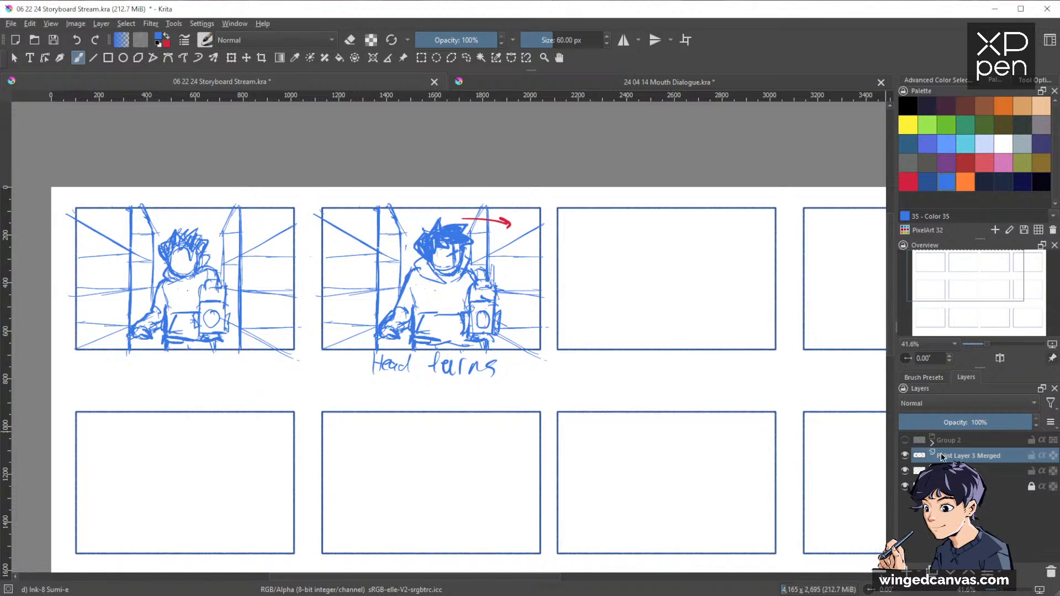
click(908, 457)
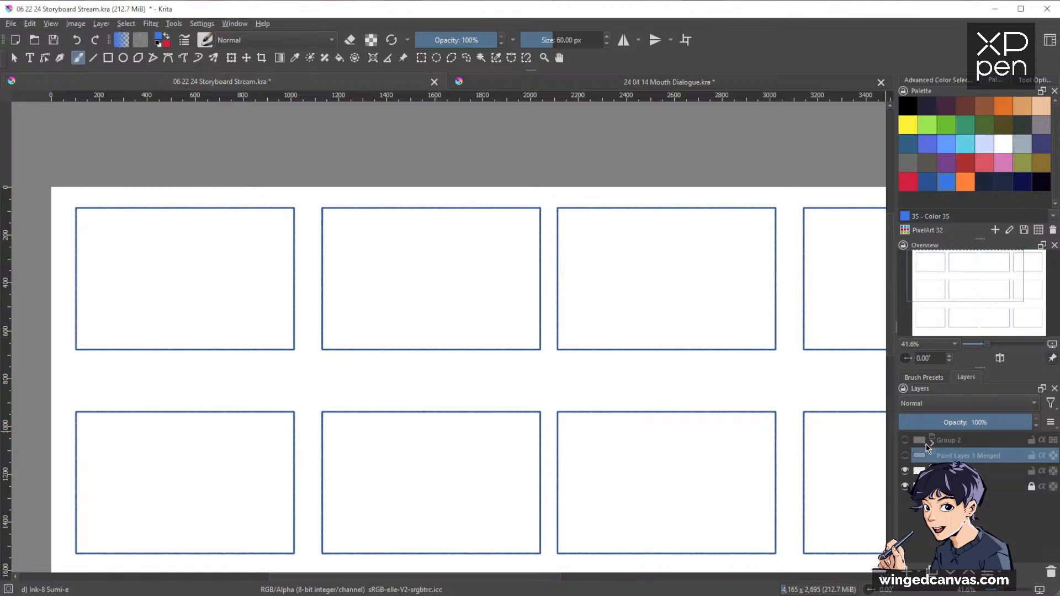
Step: Compare the outline notes with the frame sketches, leaving the notes group collapsed and hidden and the sketches shown
click(930, 442)
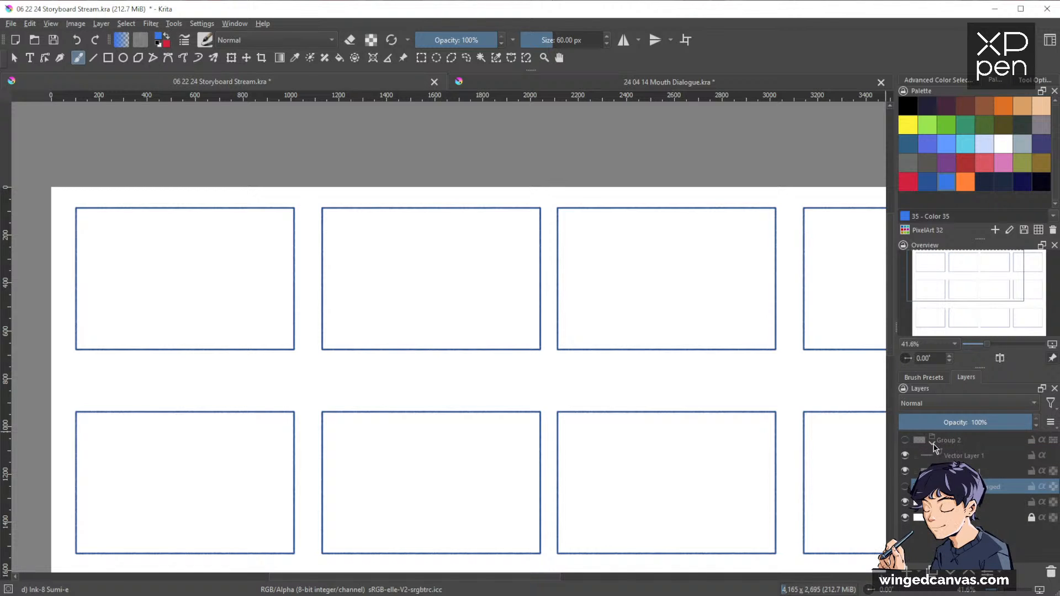
click(905, 441)
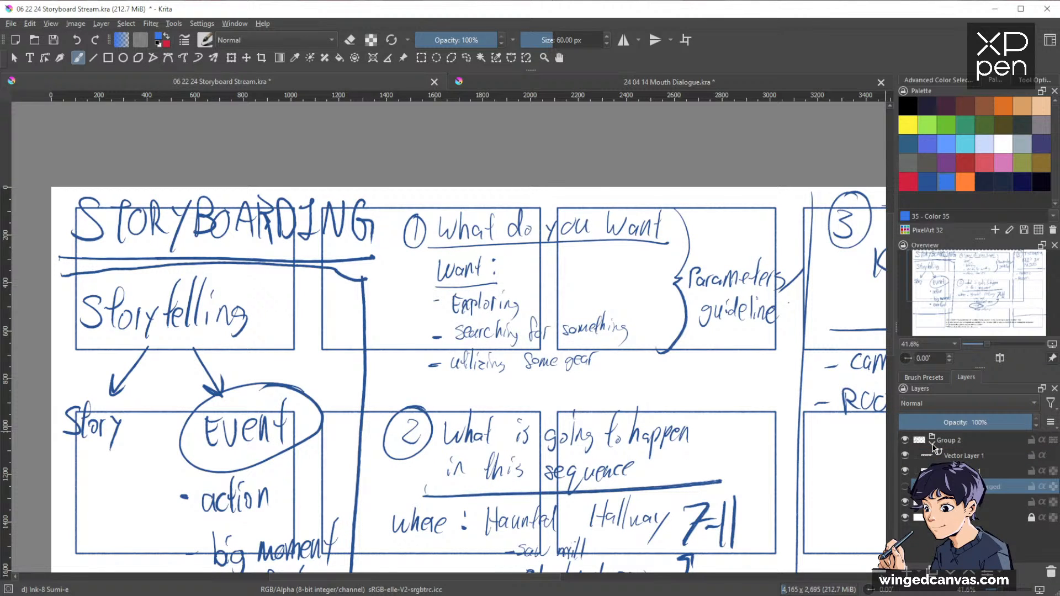
click(906, 486)
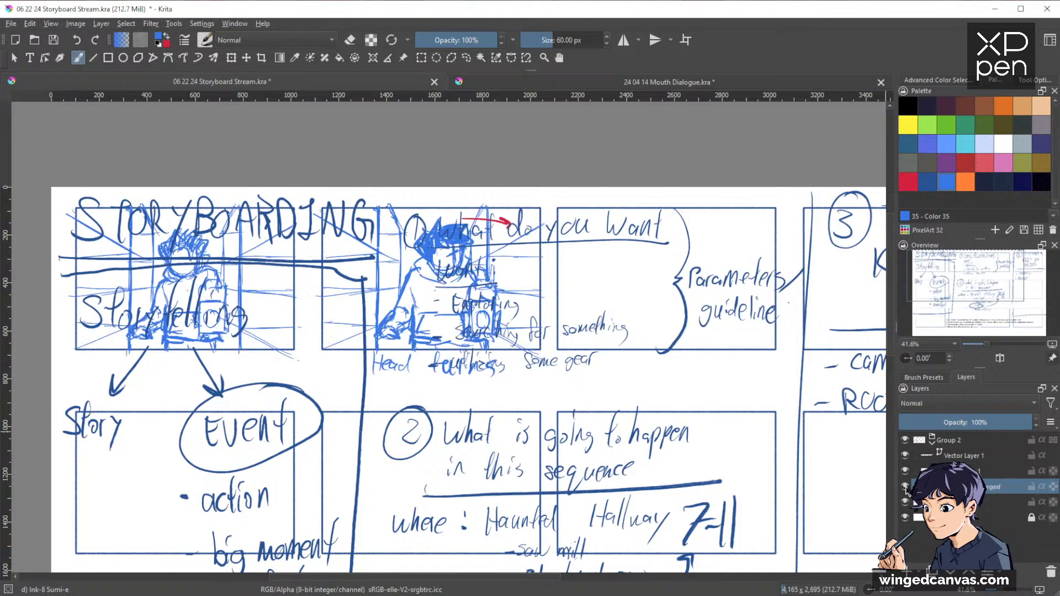
click(905, 486)
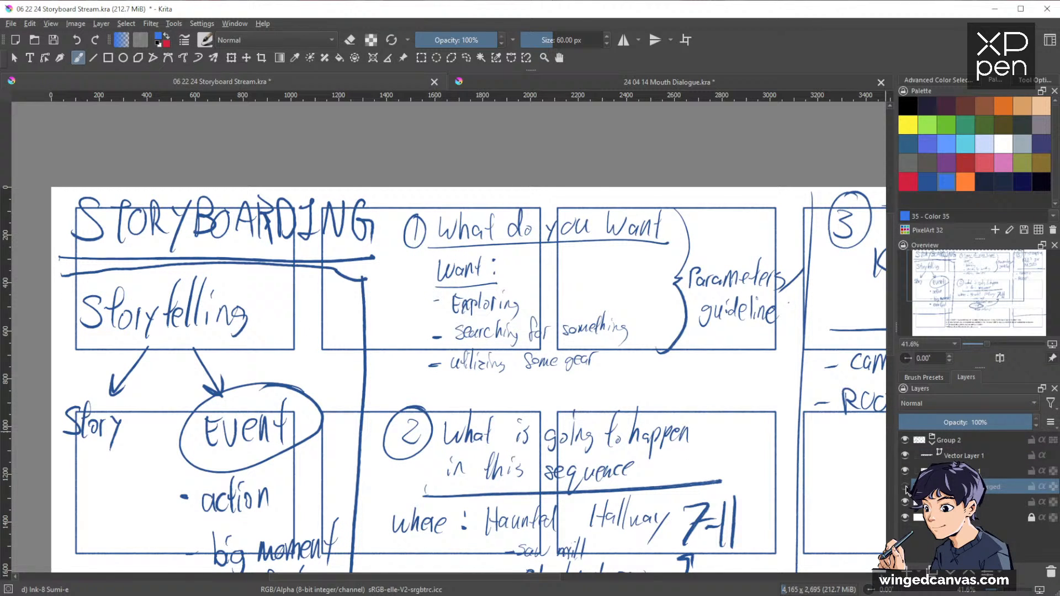
click(931, 441)
click(905, 441)
click(905, 456)
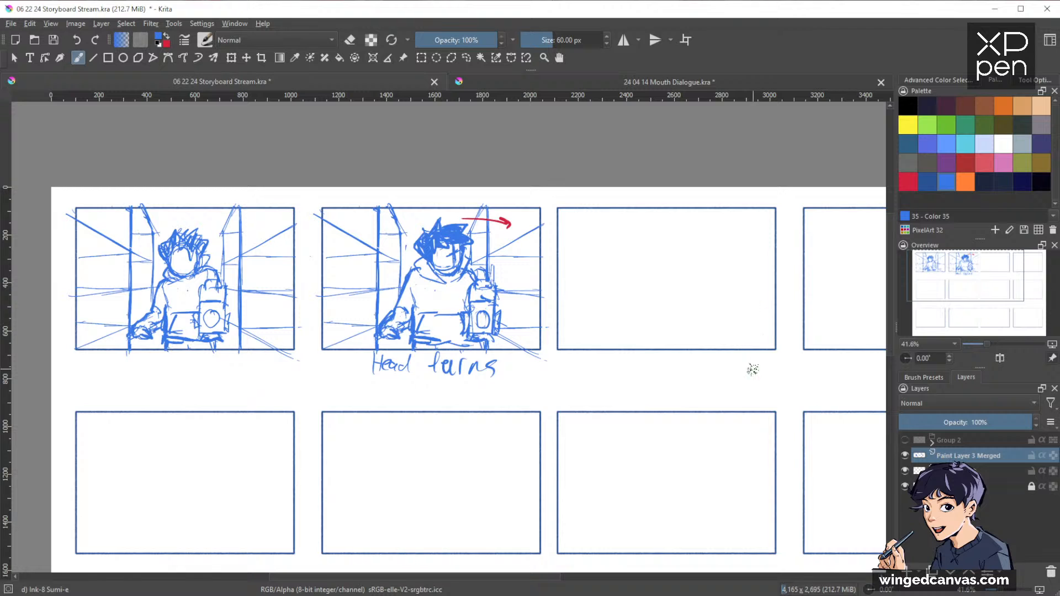
Step: Make a freehand selection around the second frame's sketch, including its arrow and caption
drag(749, 399, 766, 370)
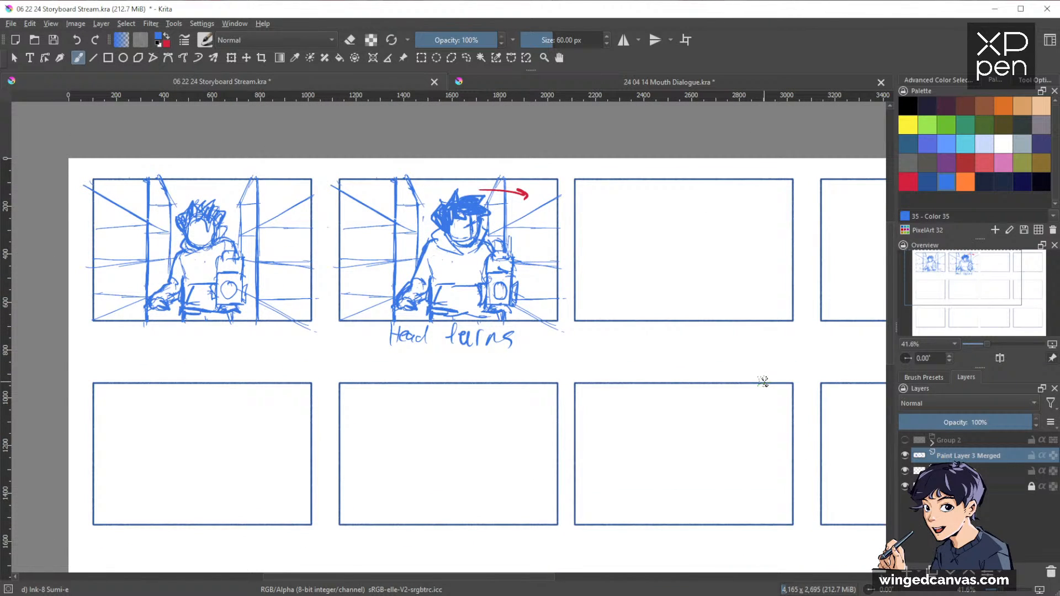
drag(738, 226, 687, 225)
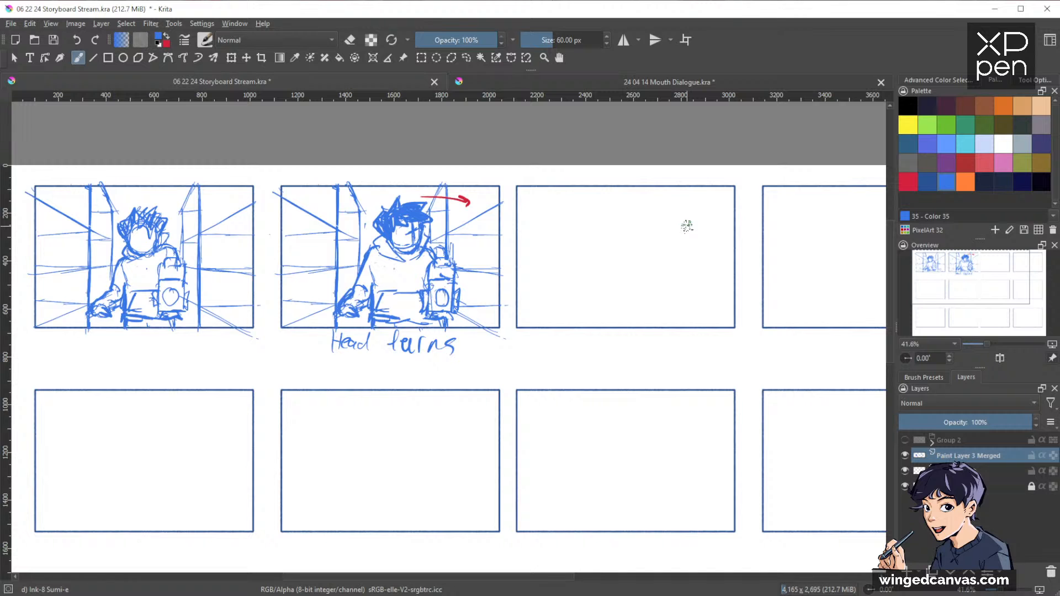
mouse_move(659, 296)
mouse_down()
mouse_move(674, 308)
mouse_move(663, 303)
mouse_up()
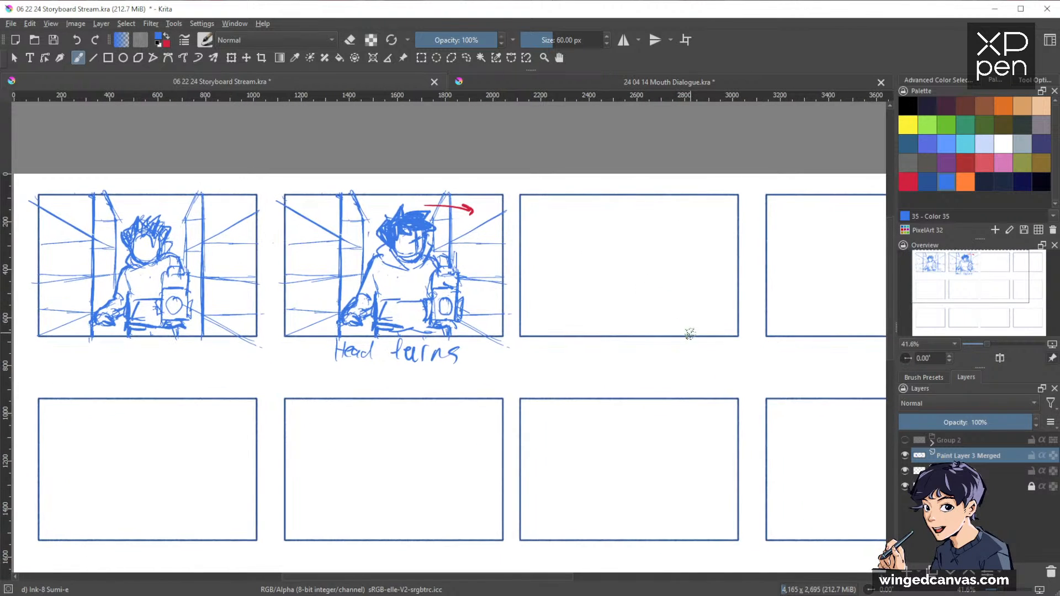
drag(715, 334, 637, 313)
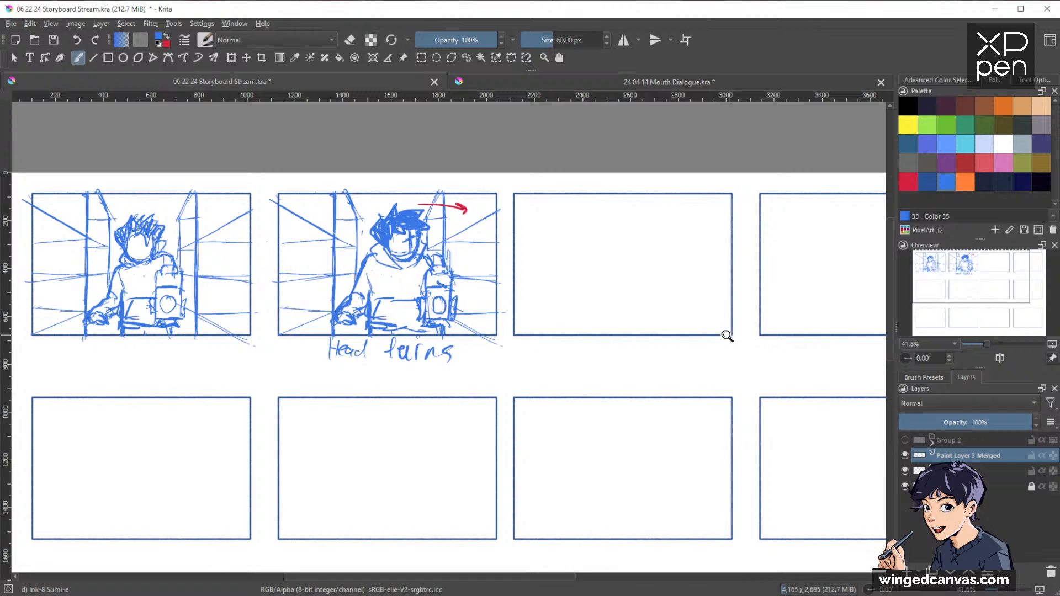
scroll(725, 337, down, 1)
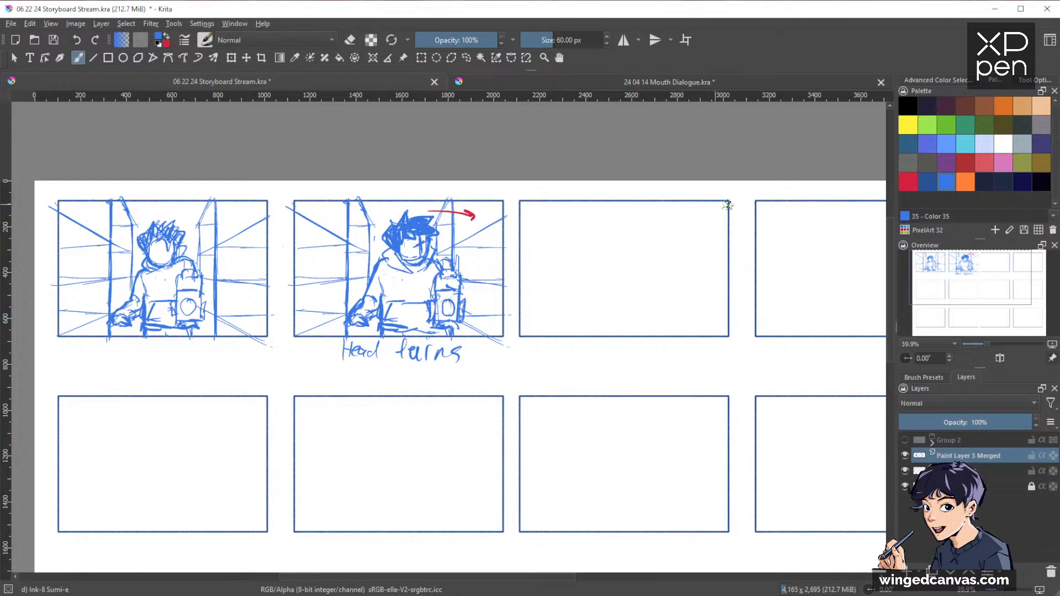
mouse_move(728, 205)
mouse_down()
mouse_move(740, 267)
mouse_move(764, 307)
mouse_move(783, 289)
mouse_move(769, 329)
mouse_move(749, 329)
mouse_up()
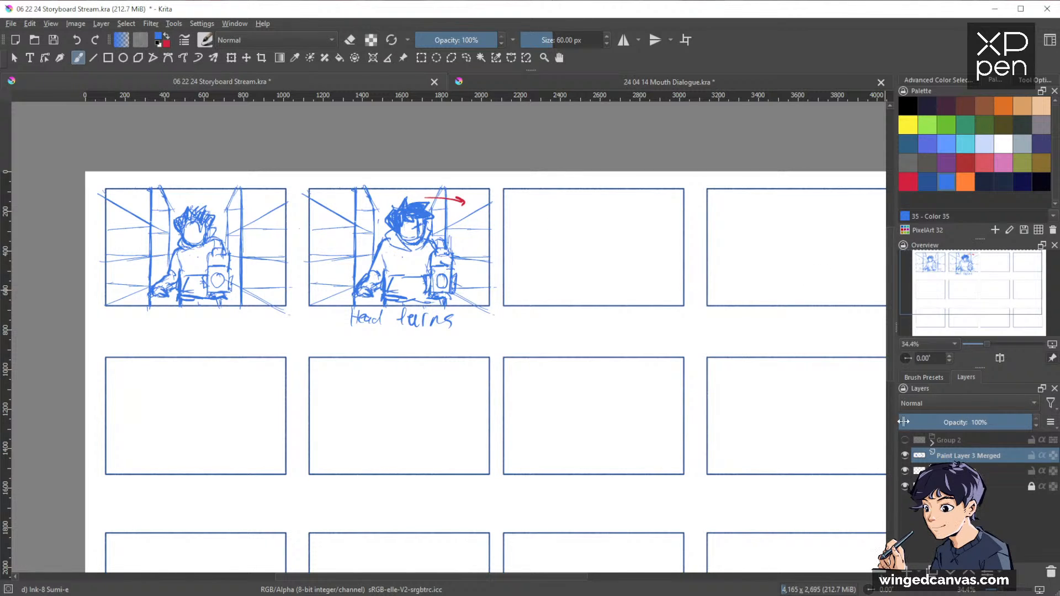
key(ctrl+r)
mouse_move(506, 210)
mouse_down()
mouse_move(352, 172)
mouse_move(295, 187)
mouse_move(303, 351)
mouse_move(477, 372)
mouse_move(507, 211)
mouse_up()
key(ctrl+t)
drag(455, 284, 650, 284)
key(ctrl+z)
key(Escape)
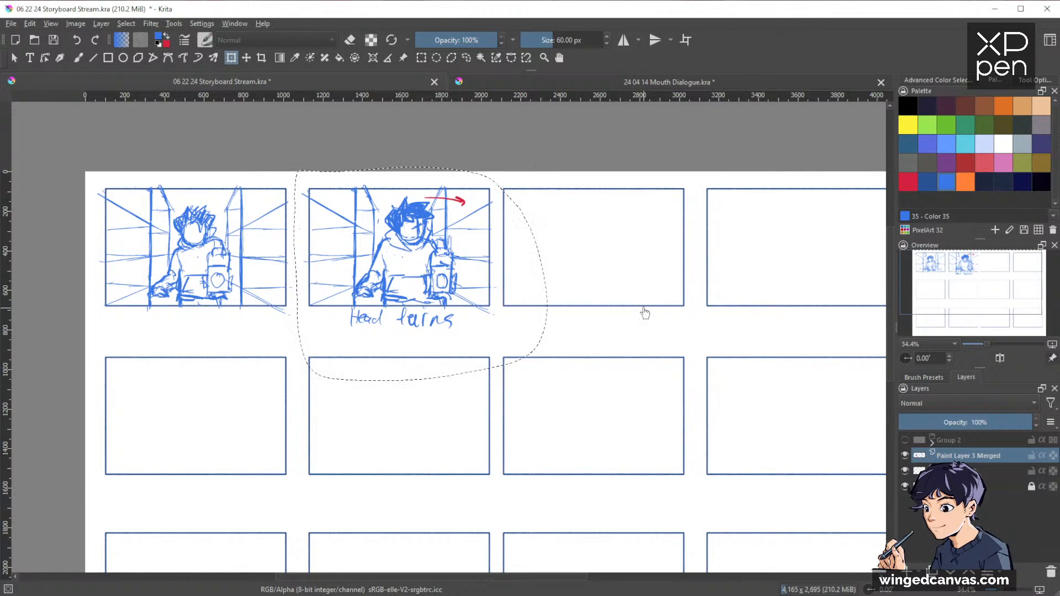
Step: Copy the selected second-frame sketch to a new layer and move the copy over the third frame
key(ctrl+alt+j)
key(ctrl+t)
drag(436, 245, 620, 254)
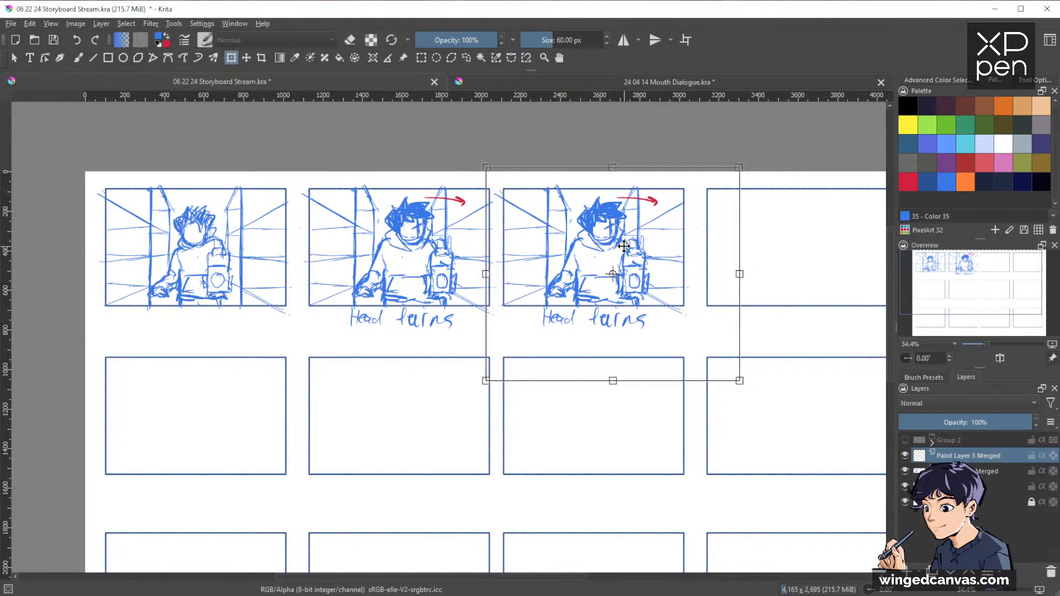
Step: Mirror the copied sketch horizontally and align it with the third frame's borders
right_click(639, 256)
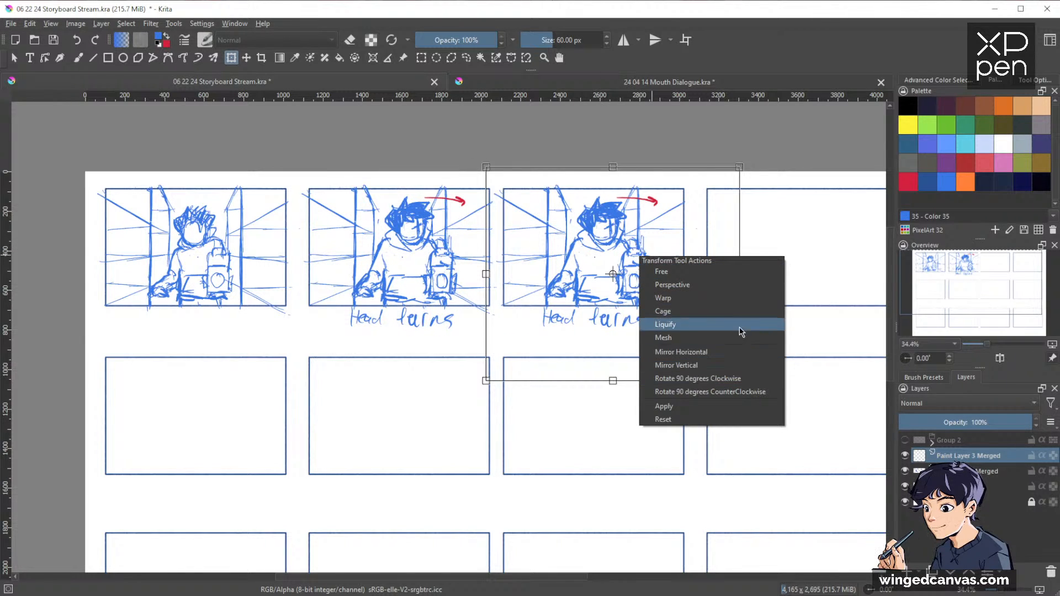
click(720, 353)
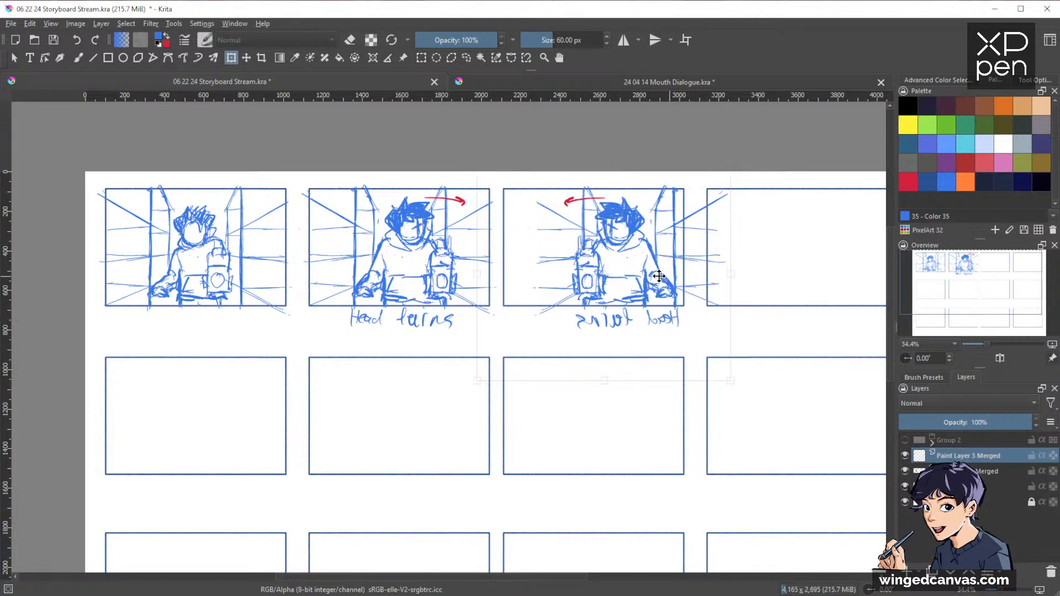
drag(659, 276, 629, 282)
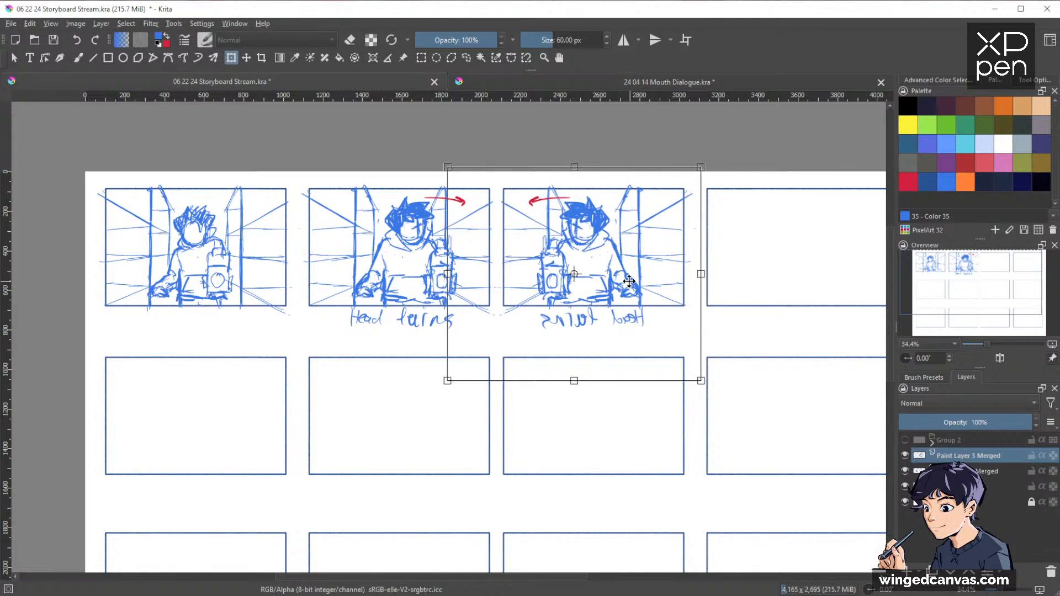
key(b)
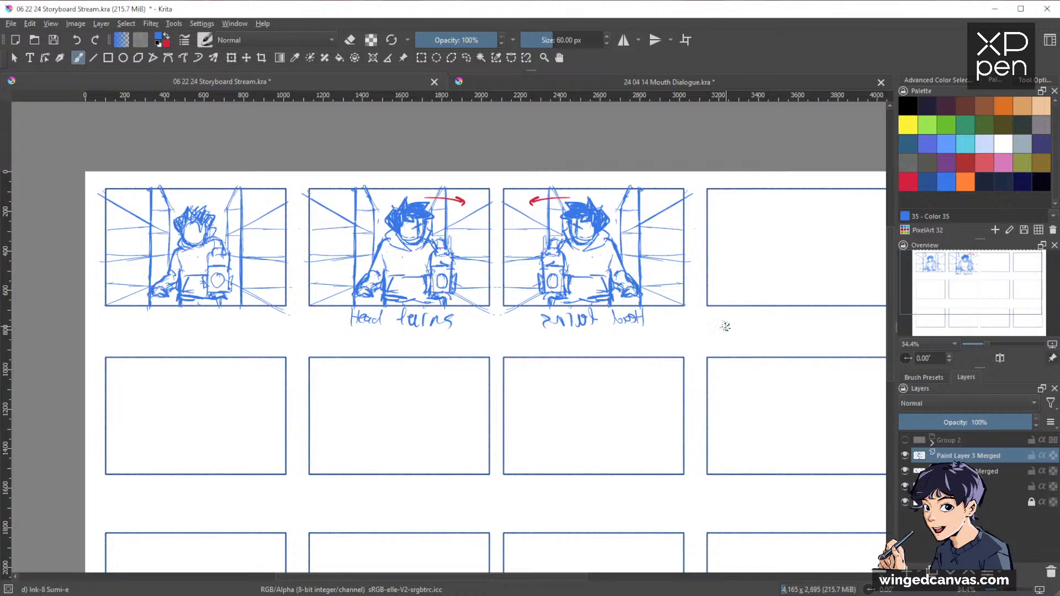
Step: Erase the mirrored caption below the third frame
key(e)
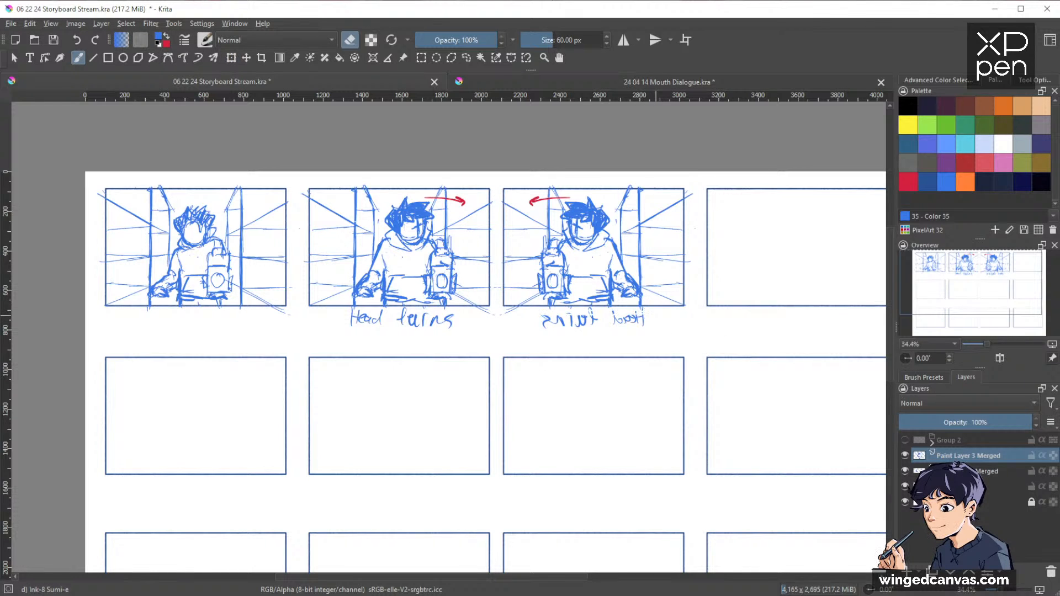
mouse_move(543, 320)
mouse_down()
mouse_move(643, 320)
mouse_move(547, 321)
mouse_move(608, 325)
mouse_up()
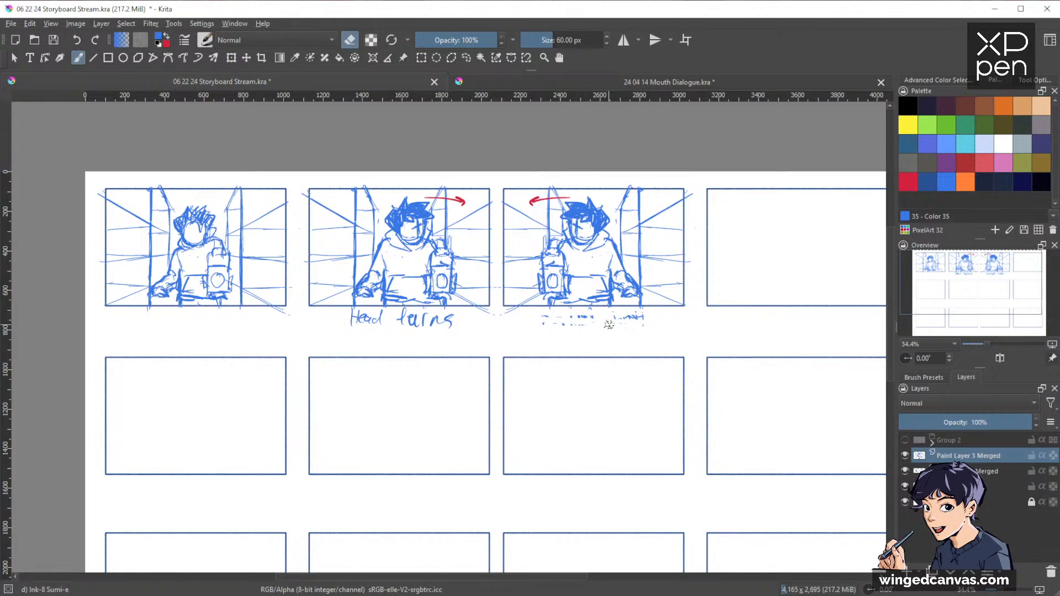
drag(543, 320, 590, 319)
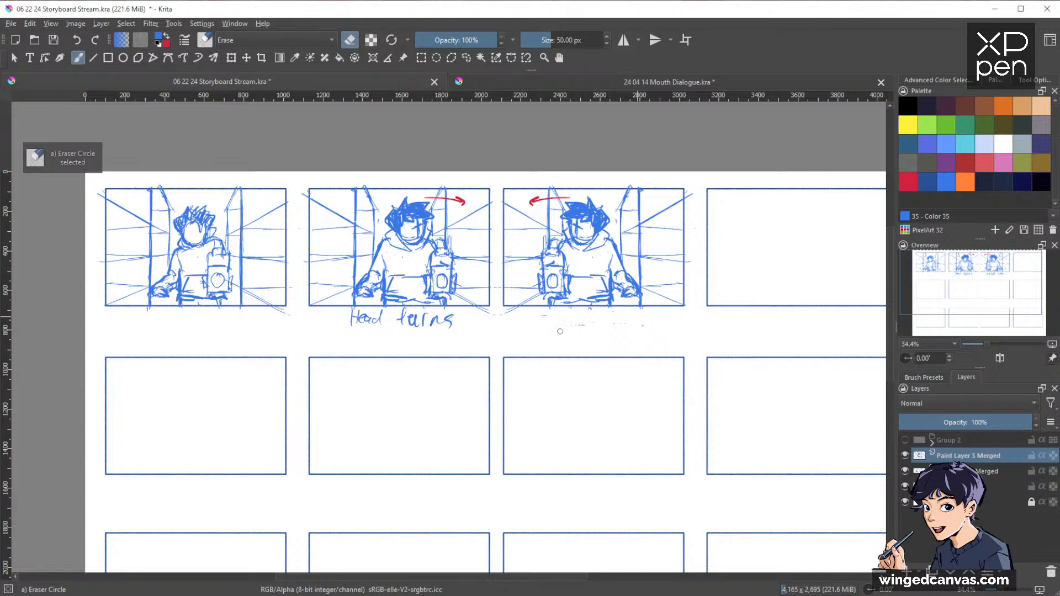
key(slash)
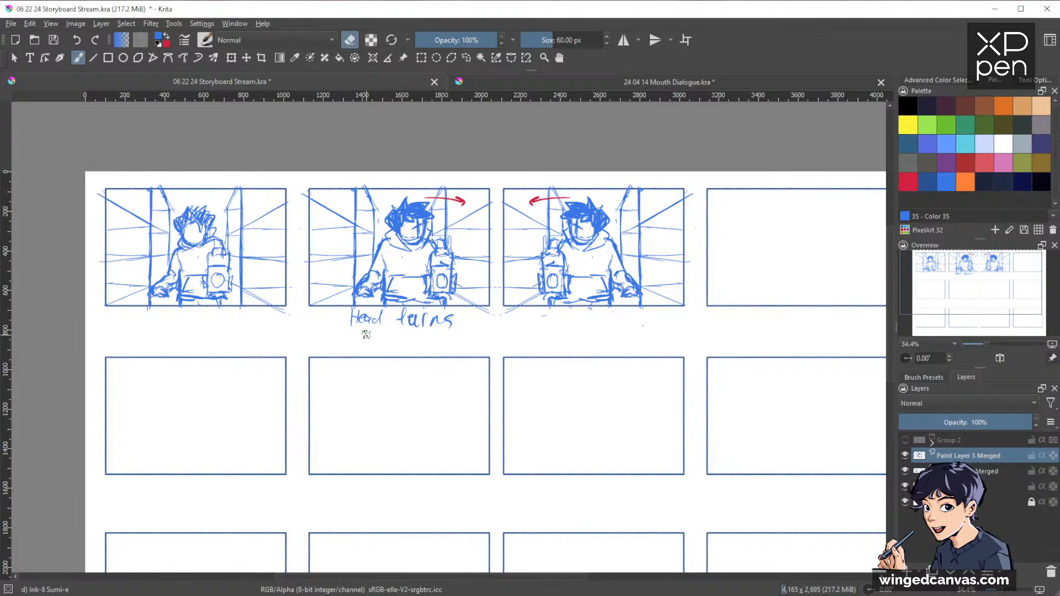
Step: Add "Right" to the second frame's caption and write "the left" below the third frame
key(e)
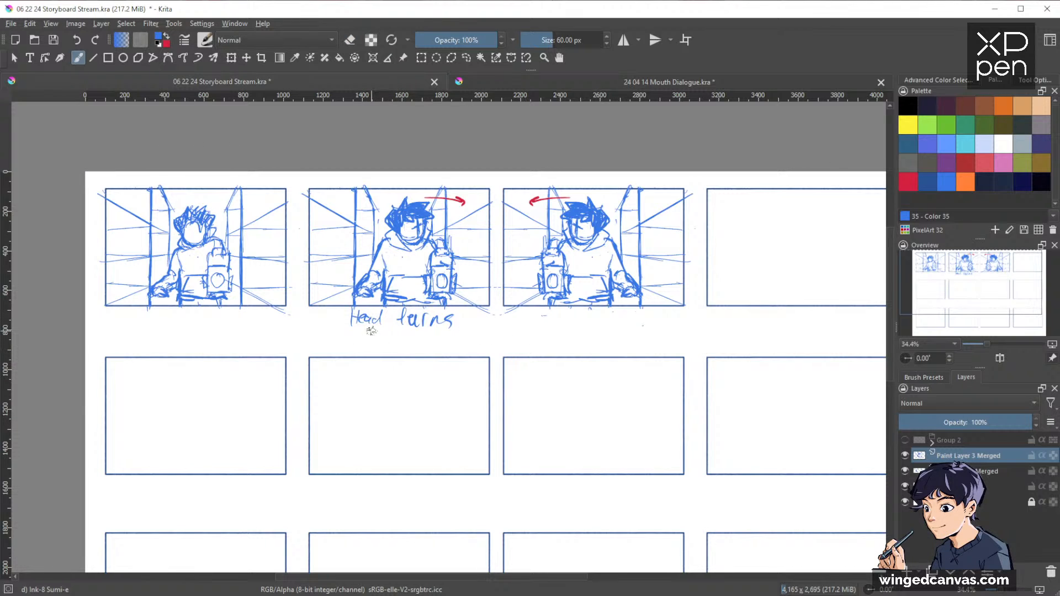
drag(379, 338, 397, 342)
drag(565, 326, 632, 336)
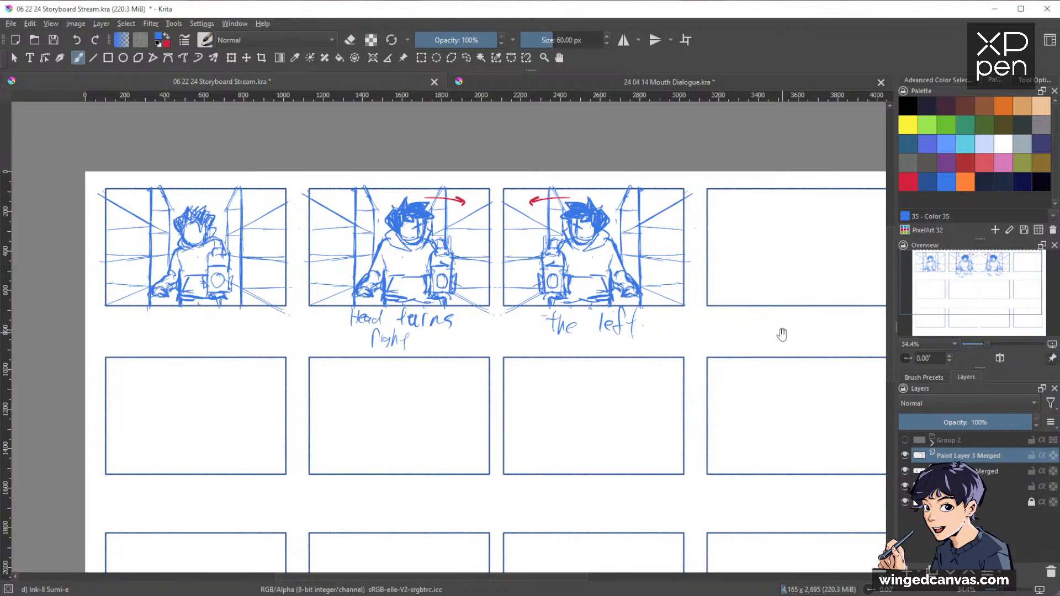
Step: Write the caption "Walking down Shelves" below the first frame
drag(782, 334, 721, 343)
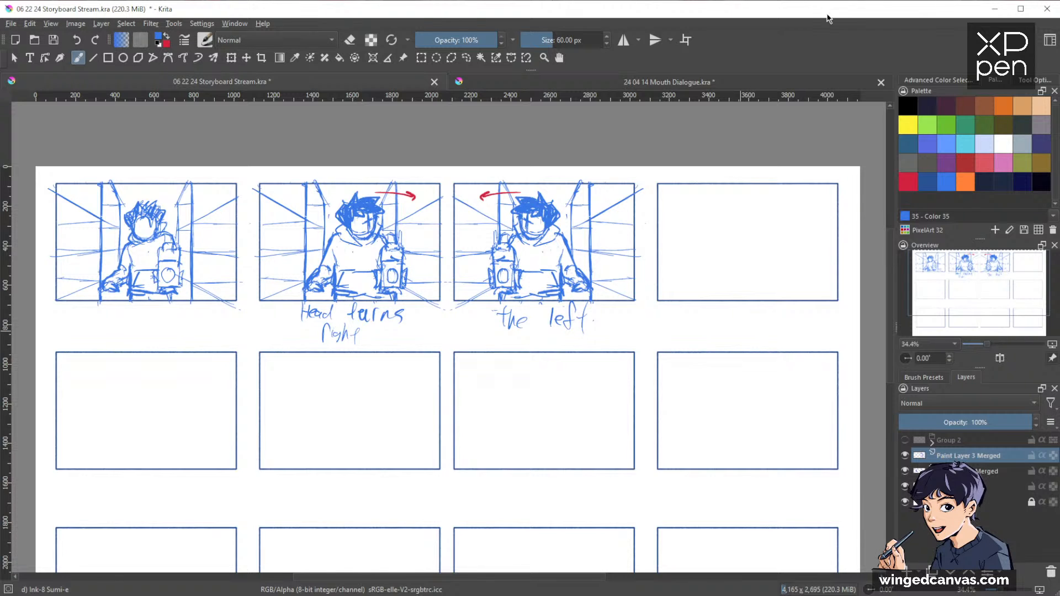
drag(738, 310, 688, 330)
drag(624, 331, 619, 336)
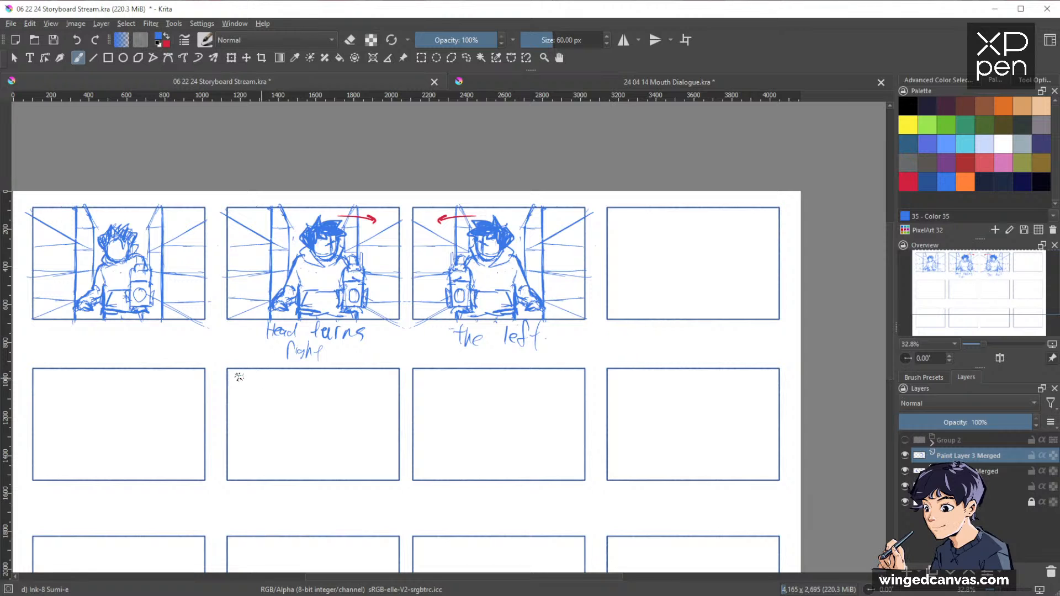
drag(24, 333, 344, 343)
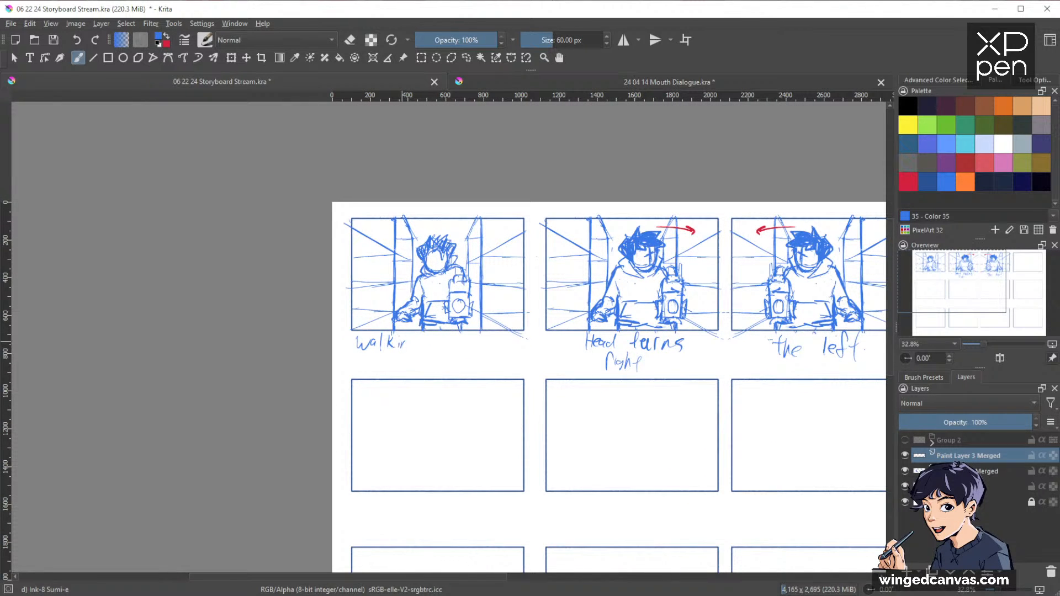
mouse_move(404, 342)
mouse_down()
mouse_move(410, 353)
mouse_move(436, 335)
mouse_move(444, 347)
mouse_up()
drag(445, 342, 494, 345)
mouse_move(500, 336)
mouse_down()
mouse_move(498, 348)
mouse_move(518, 347)
mouse_up()
mouse_move(525, 340)
mouse_down()
mouse_move(522, 353)
mouse_move(478, 312)
mouse_move(455, 259)
mouse_up()
scroll(489, 339, up, 2)
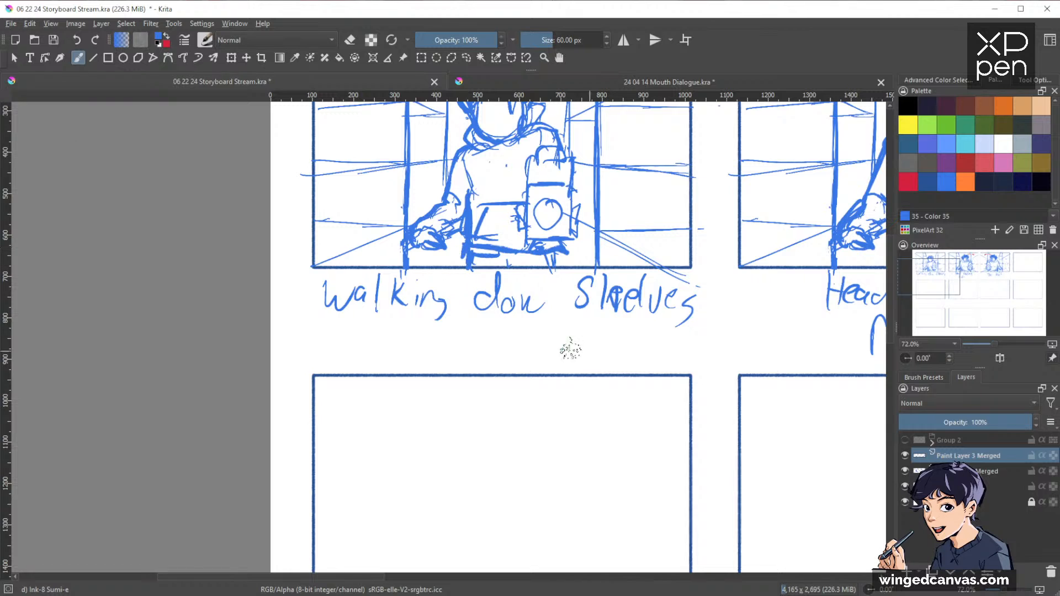
Step: Correct the misspelled "Shelves" in the first frame's caption and write "cautiously" beneath it
key(e)
mouse_move(604, 306)
mouse_down()
mouse_move(631, 275)
mouse_move(616, 308)
mouse_up()
key(e)
mouse_move(348, 329)
mouse_down()
mouse_move(414, 330)
mouse_move(409, 336)
mouse_move(425, 333)
mouse_move(453, 361)
mouse_up()
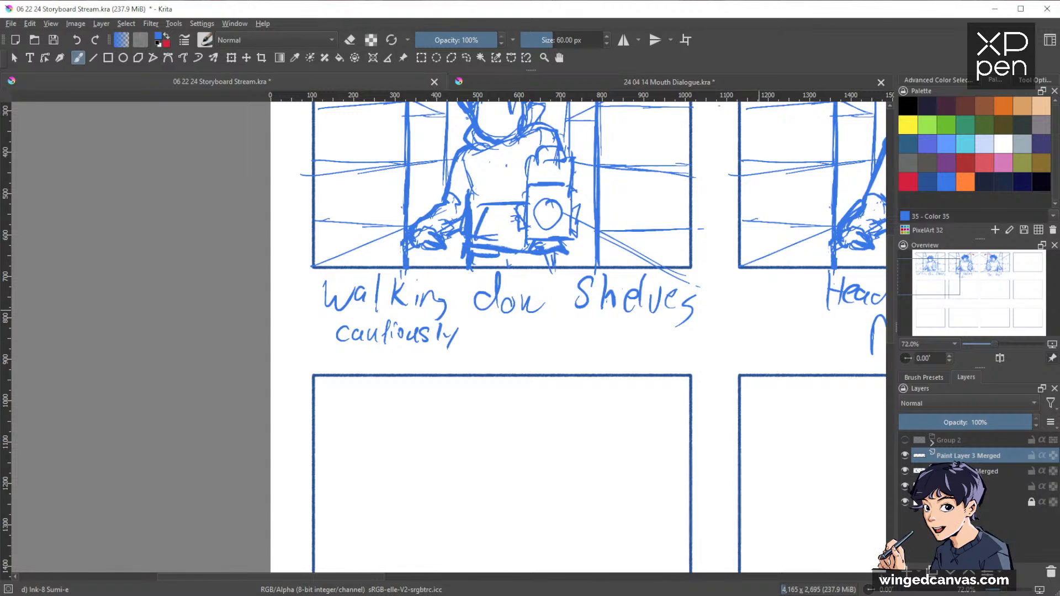
Step: Change "the" to "then" so the third frame's caption reads "then left"
scroll(789, 363, down, 2)
drag(789, 364, 360, 429)
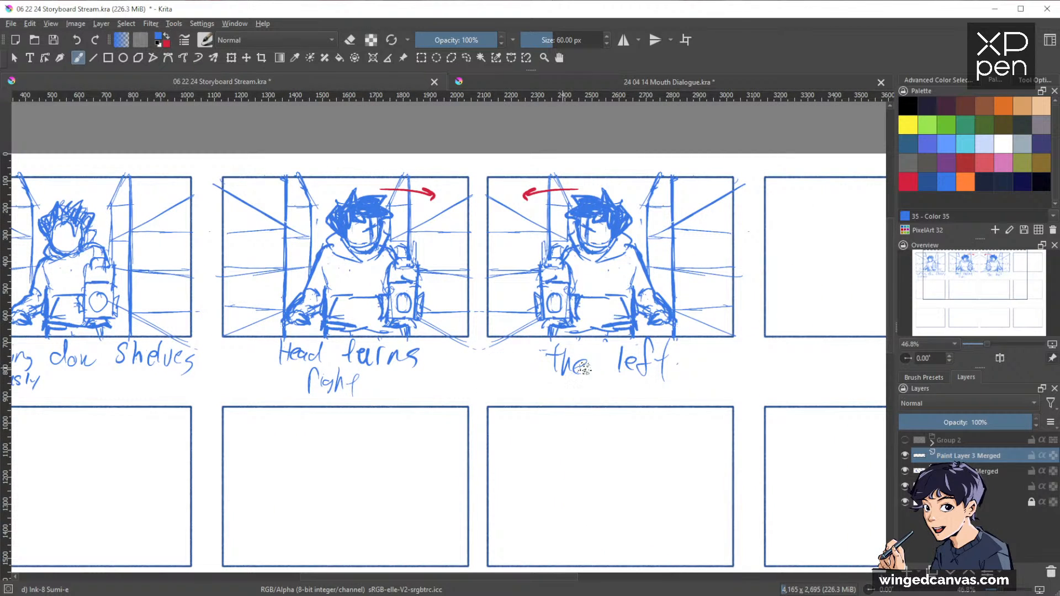
drag(823, 348, 614, 384)
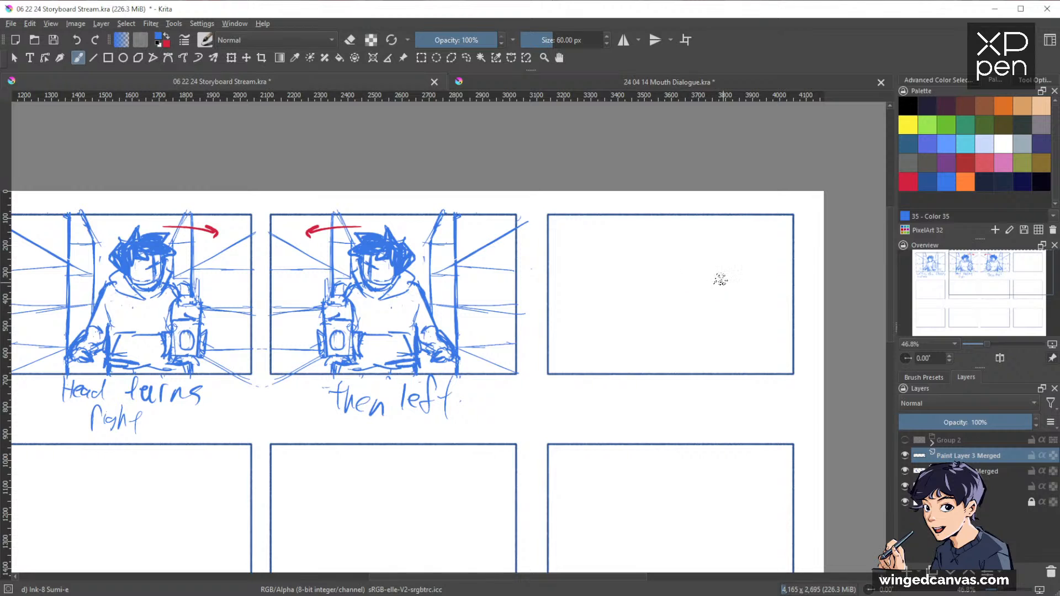
Step: Draw a vertical line and a horizontal line meeting at a corner in the right part of the top row's fourth frame
drag(748, 278, 761, 288)
mouse_move(704, 217)
mouse_down()
mouse_move(707, 307)
mouse_move(787, 298)
mouse_up()
drag(709, 302, 798, 300)
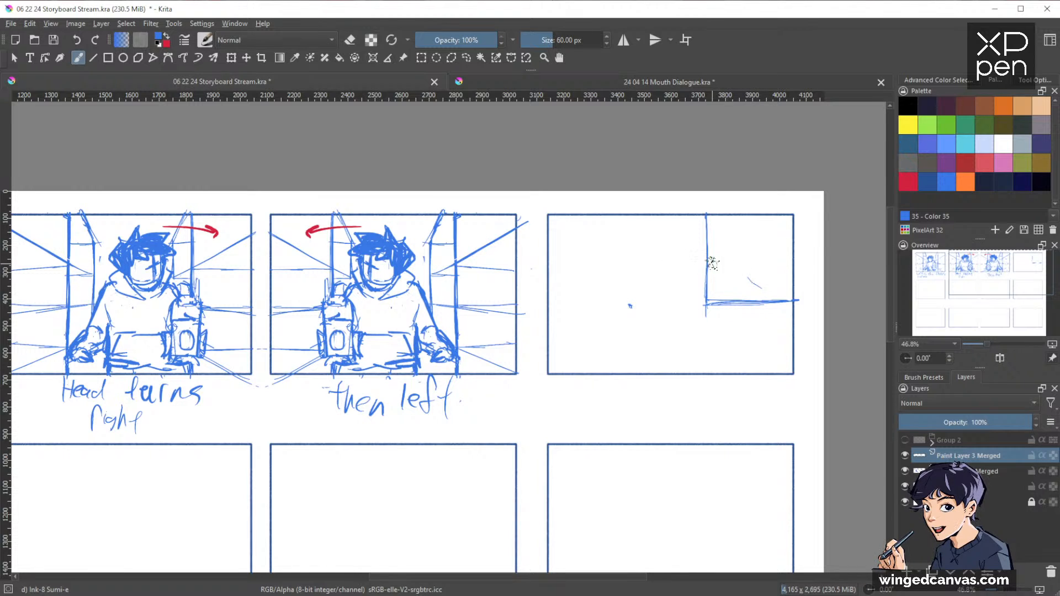
Step: Extend the vertical line to the fourth frame's lower border and rough in an angular, box-like object beside it in perspective
drag(756, 293, 703, 350)
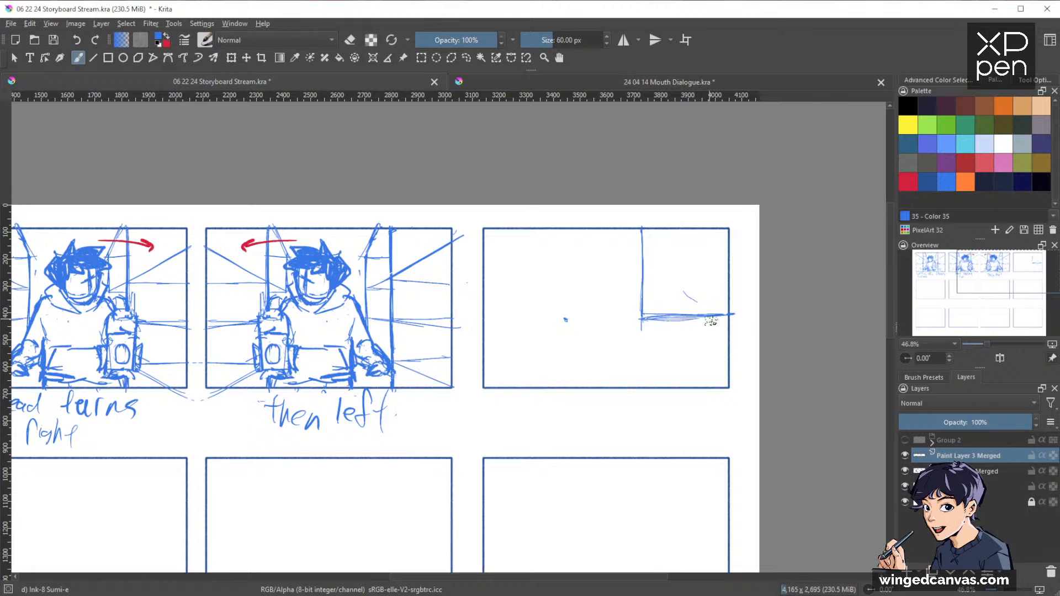
mouse_move(642, 323)
mouse_down()
mouse_move(728, 357)
mouse_move(643, 340)
mouse_move(643, 381)
mouse_up()
mouse_move(671, 298)
mouse_down()
mouse_move(703, 319)
mouse_move(699, 302)
mouse_move(713, 308)
mouse_move(703, 340)
mouse_up()
drag(667, 332, 702, 345)
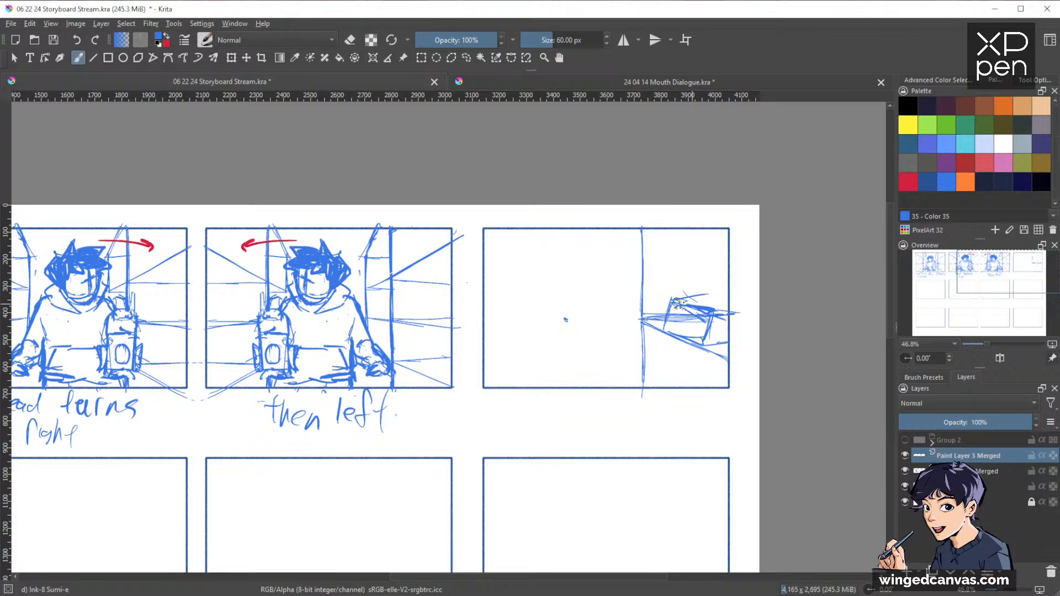
drag(706, 283, 732, 302)
drag(709, 293, 713, 286)
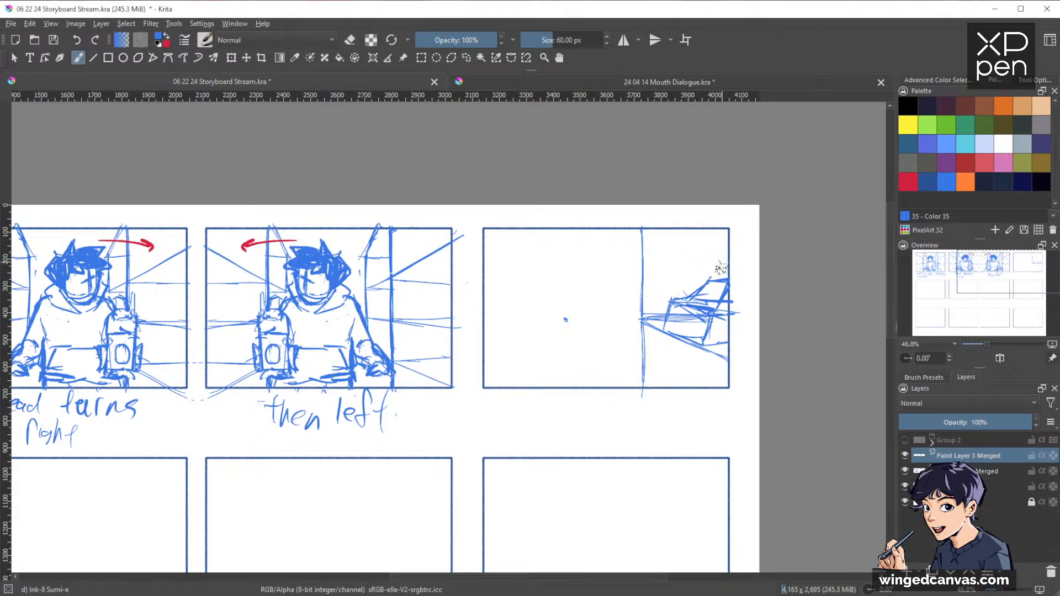
Step: Move the fourth frame's selected sketch slightly toward the frame's center and clear the selection
key(t)
drag(713, 314, 692, 310)
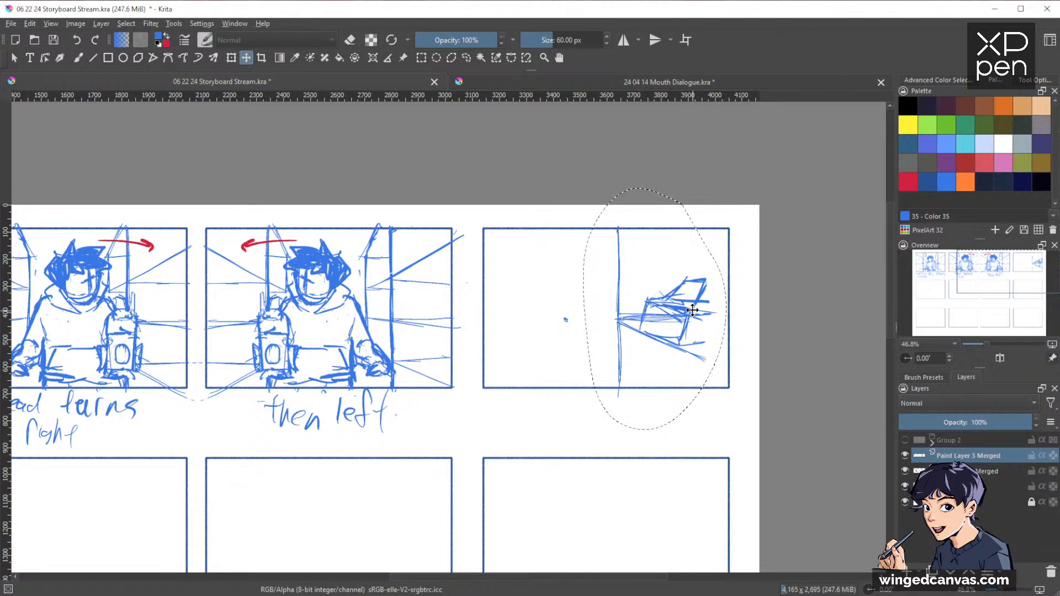
key(ctrl+shift+a)
Step: Extend the object's upper and lower edges to the fourth frame's right border with the brush
key(b)
mouse_move(711, 283)
mouse_down()
mouse_move(696, 307)
mouse_move(737, 284)
mouse_up()
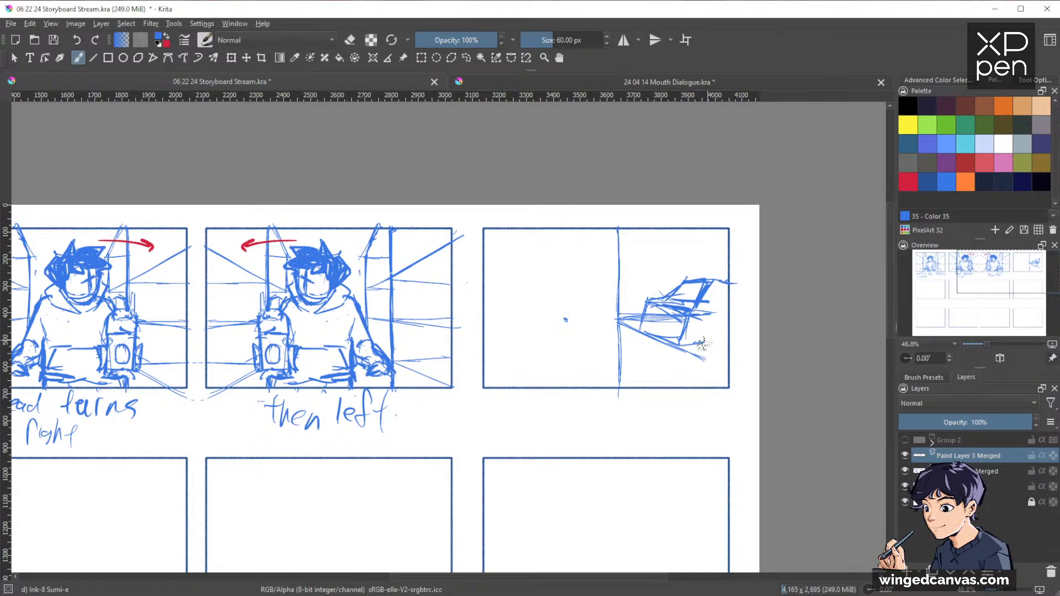
drag(679, 344, 727, 343)
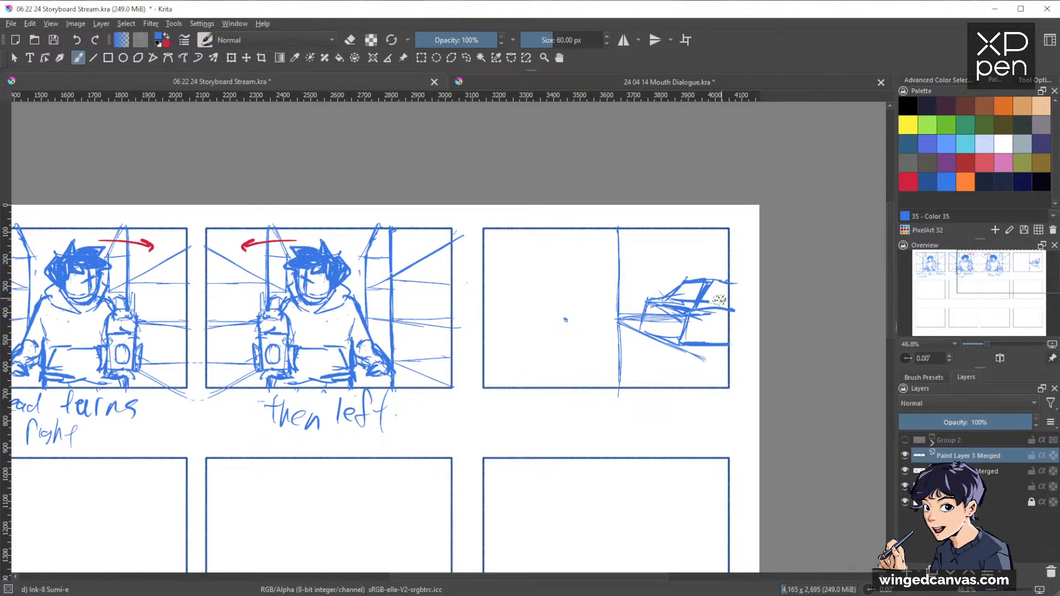
Step: Erase the rough lines on the upper part of the fourth frame's object and redraw its top outline more cleanly
key(e)
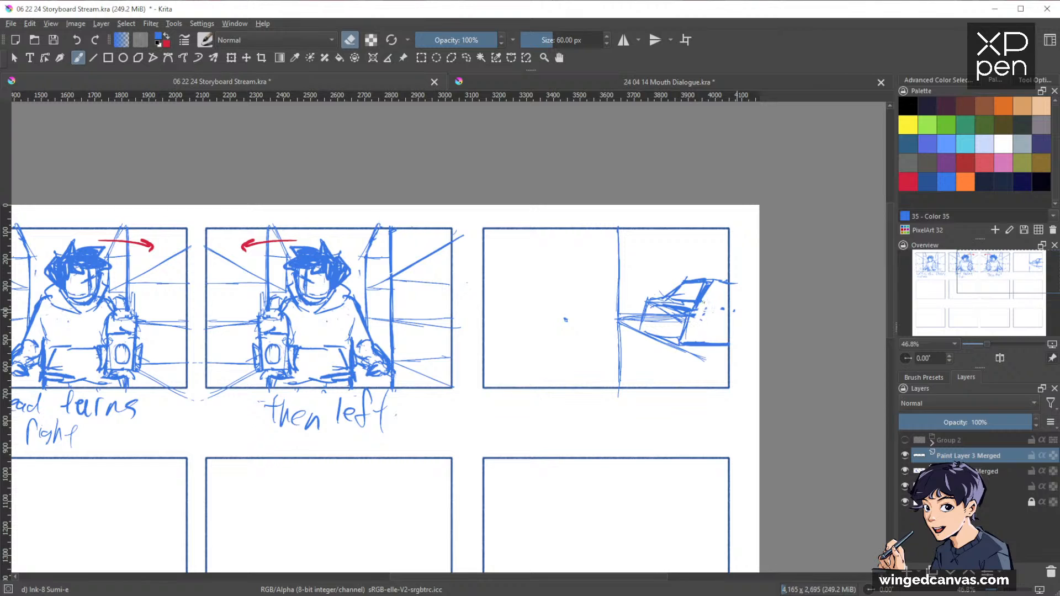
drag(706, 287, 693, 310)
key(e)
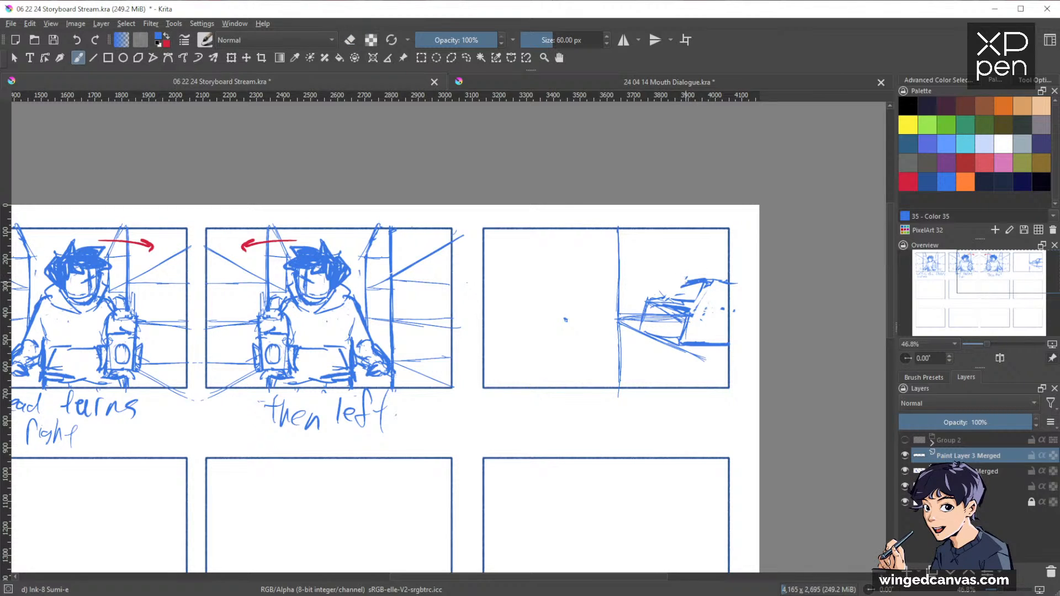
mouse_move(687, 285)
mouse_down()
mouse_move(712, 287)
mouse_move(706, 298)
mouse_move(743, 283)
mouse_up()
key(e)
key(e)
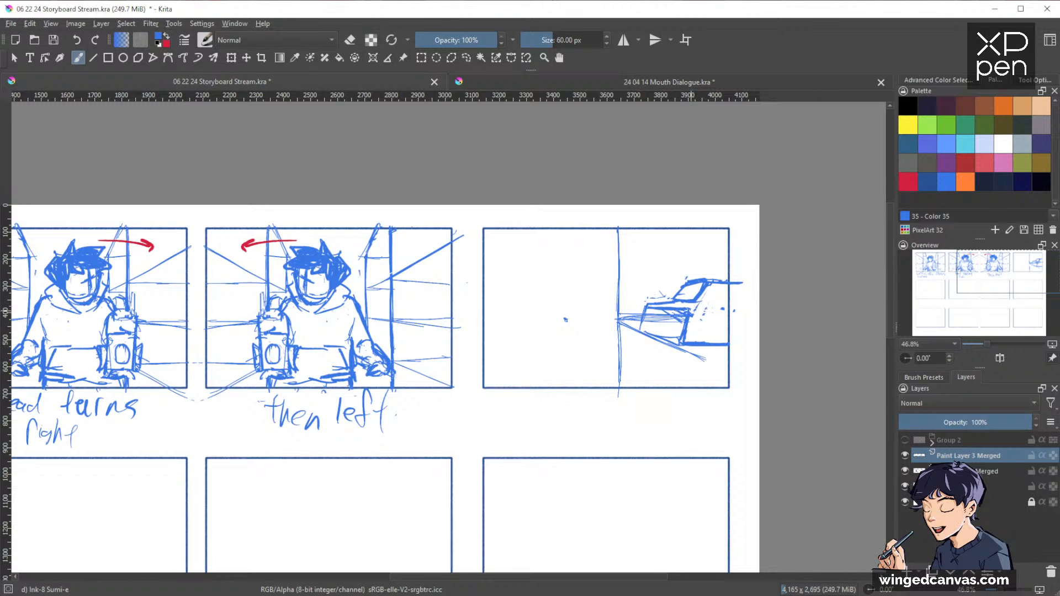
Step: Sharpen the edges of the counter block in the top row's last panel and sketch a small screen on a stand above it
mouse_move(673, 311)
mouse_down()
mouse_move(672, 345)
mouse_move(684, 341)
mouse_move(689, 321)
mouse_move(680, 319)
mouse_up()
key(e)
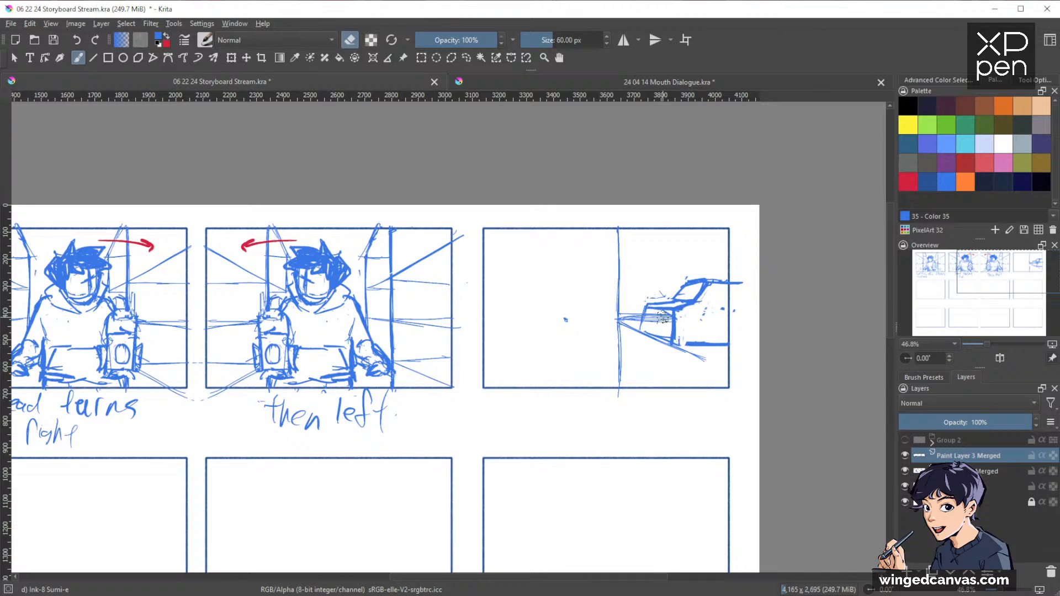
key(e)
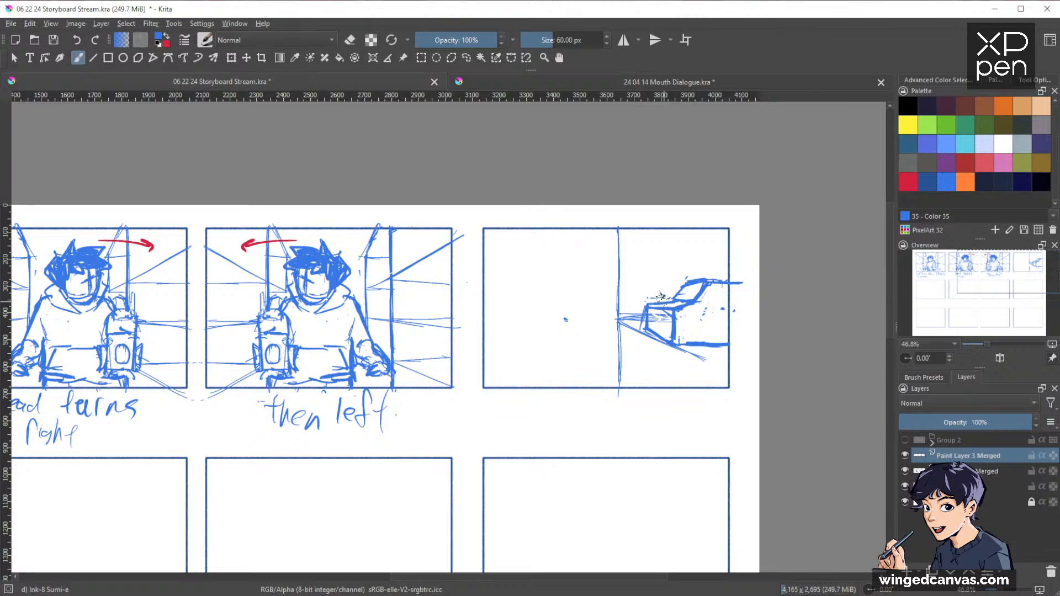
drag(709, 279, 708, 259)
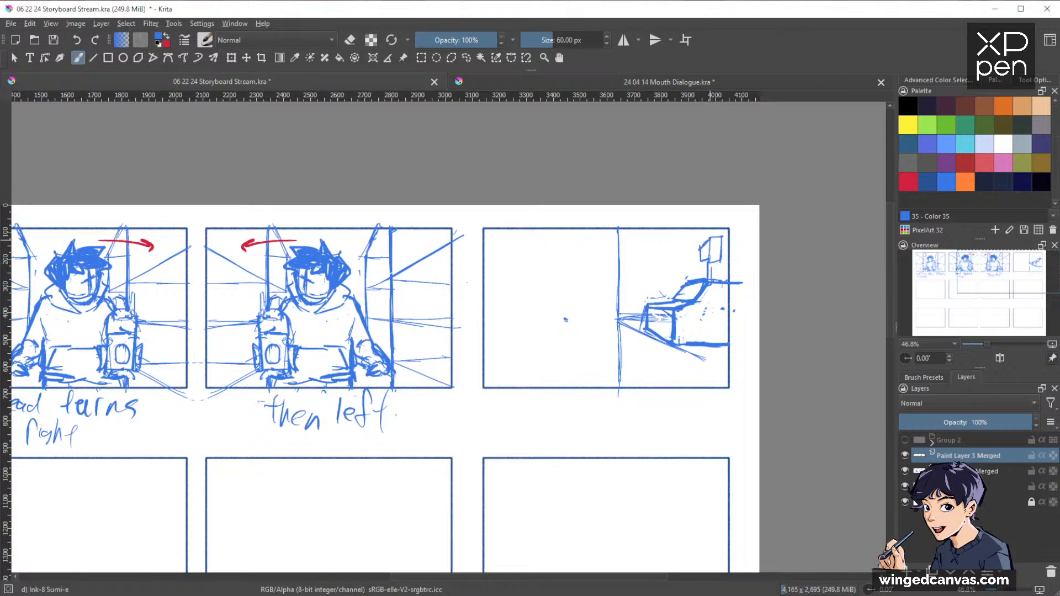
key(e)
key(e)
key(e)
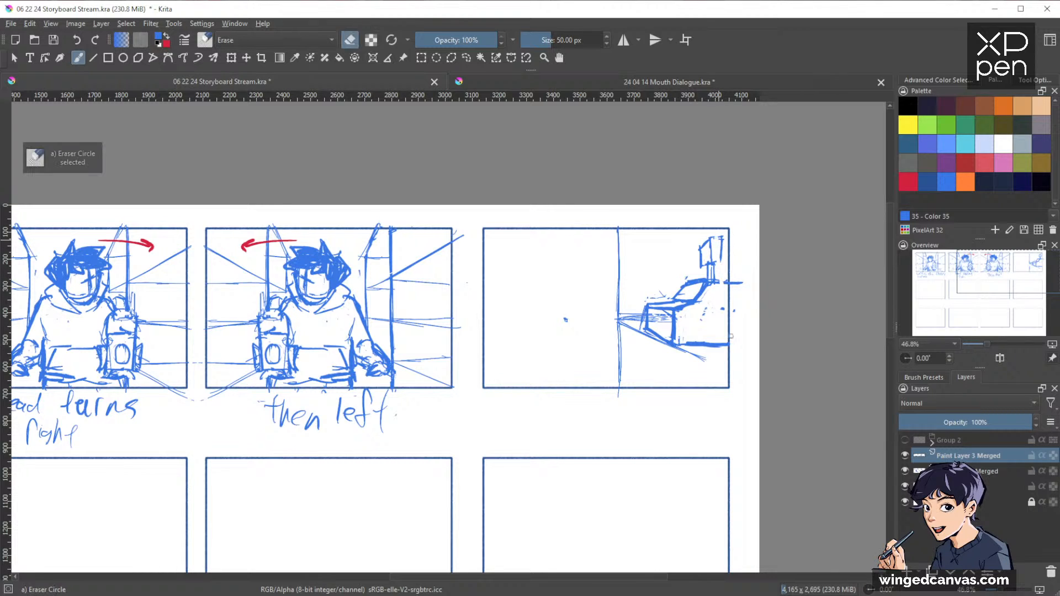
Step: Erase the counter block and screen from the last panel, and extend the diagonal perspective line to the panel's right border
mouse_move(712, 243)
mouse_down()
mouse_move(722, 294)
mouse_move(687, 295)
mouse_move(646, 325)
mouse_move(635, 310)
mouse_up()
mouse_move(729, 344)
mouse_down()
mouse_move(675, 298)
mouse_move(683, 265)
mouse_move(732, 308)
mouse_move(749, 294)
mouse_move(718, 228)
mouse_up()
mouse_move(679, 347)
mouse_down()
mouse_move(659, 338)
mouse_move(734, 375)
mouse_up()
key(e)
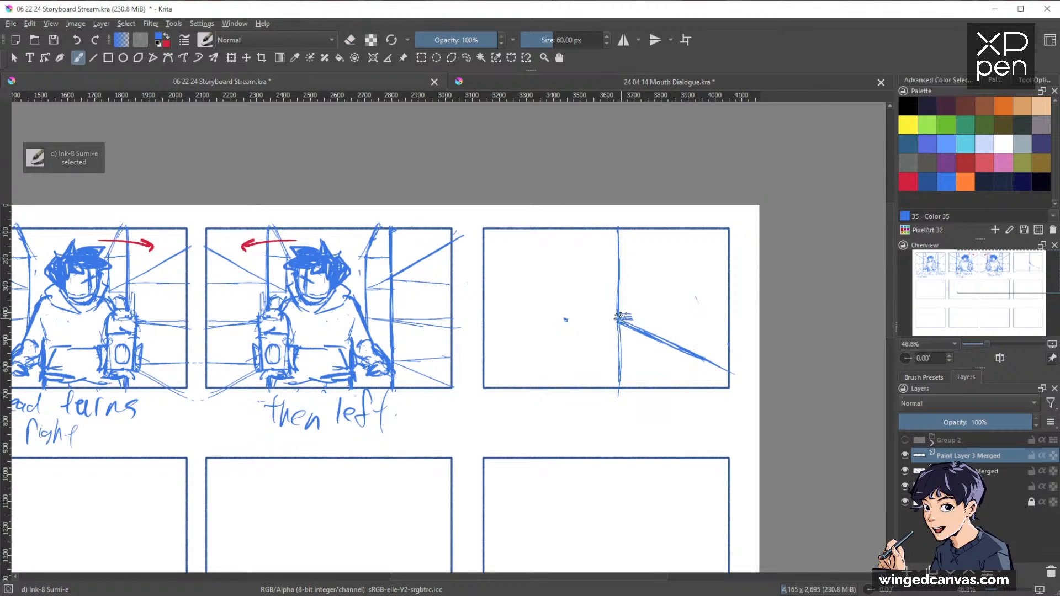
Step: Draw a horizontal line across to the panel's right border and sketch a box-shaped cash register body straddling it
drag(617, 319, 731, 320)
drag(663, 291, 667, 326)
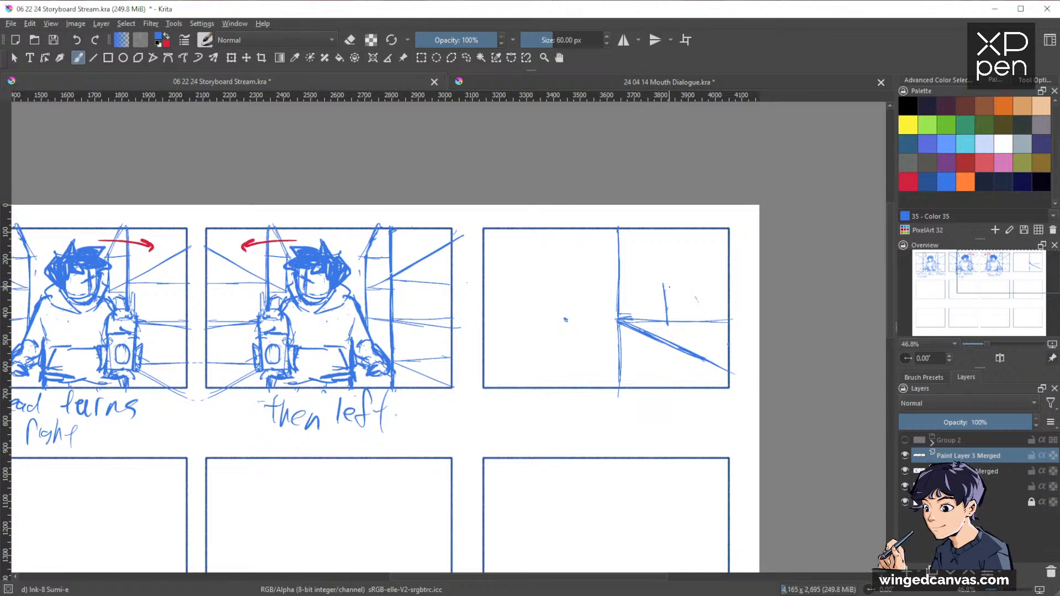
mouse_move(665, 286)
mouse_down()
mouse_move(694, 281)
mouse_move(701, 336)
mouse_up()
drag(694, 280, 741, 341)
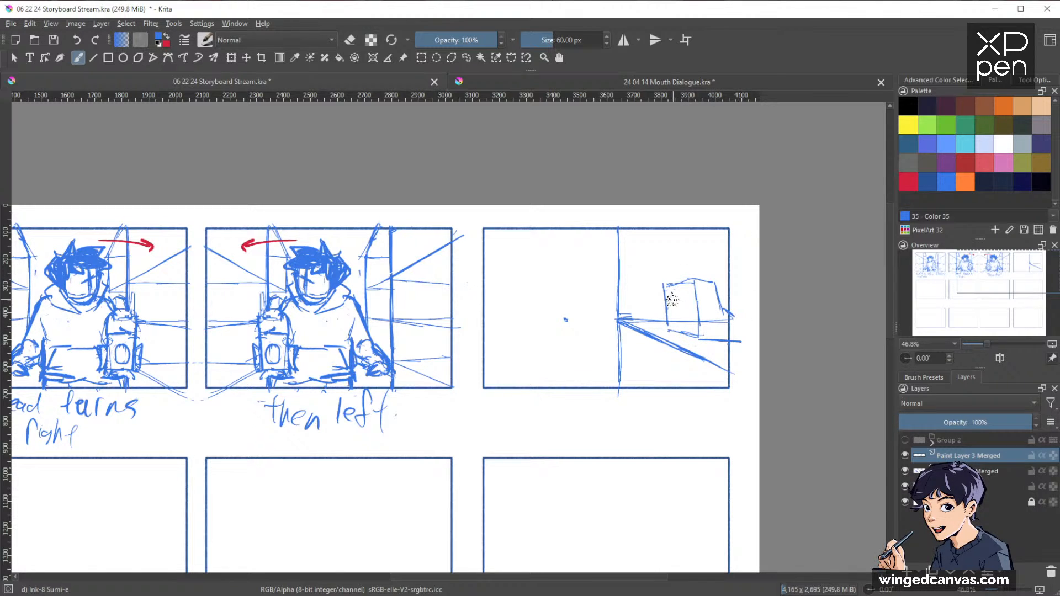
drag(722, 286, 725, 312)
Step: Add a small rectangular screen on a post above the register and strengthen the counter lines beneath it
mouse_move(674, 281)
mouse_down()
mouse_move(671, 239)
mouse_move(662, 241)
mouse_move(666, 262)
mouse_move(693, 234)
mouse_move(692, 262)
mouse_move(695, 234)
mouse_up()
key(e)
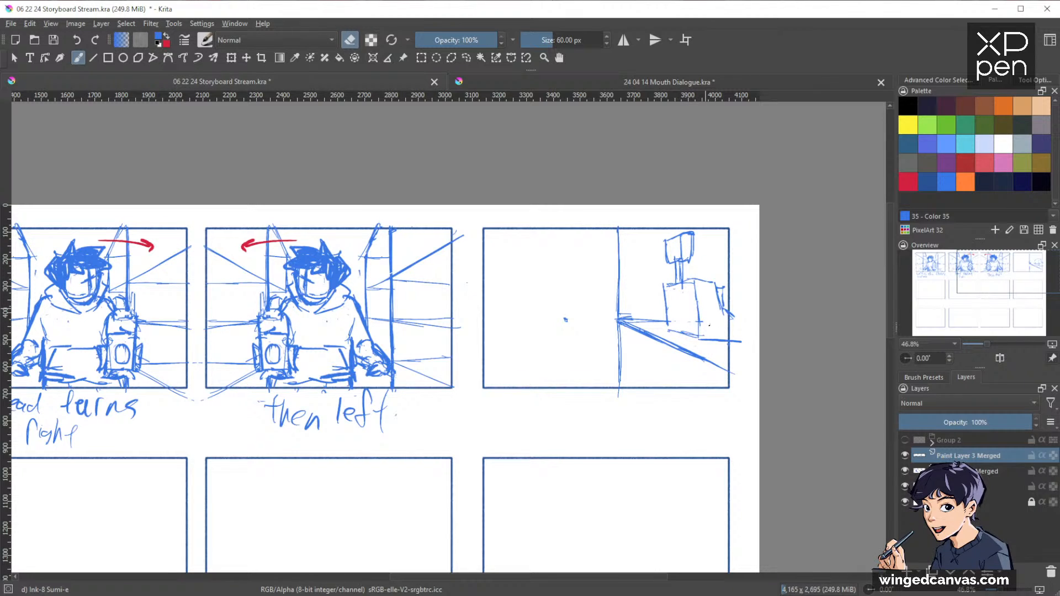
key(e)
drag(700, 338, 739, 340)
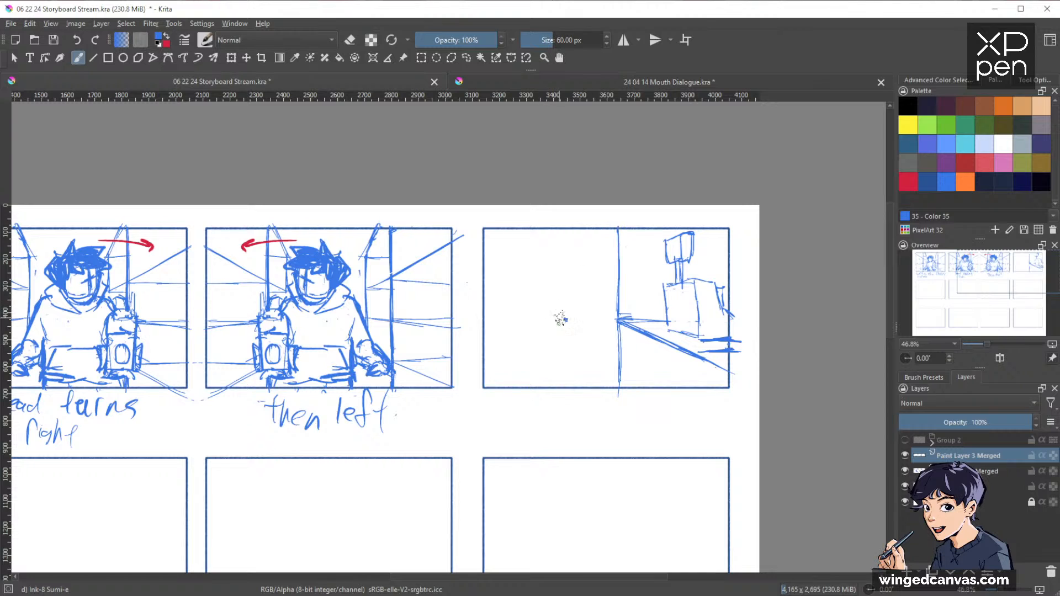
Step: Clear the stray dot and try a shelf edge with a slanted top left of the tall vertical line
key(e)
key(e)
mouse_move(595, 226)
mouse_down()
mouse_move(570, 269)
mouse_move(569, 379)
mouse_up()
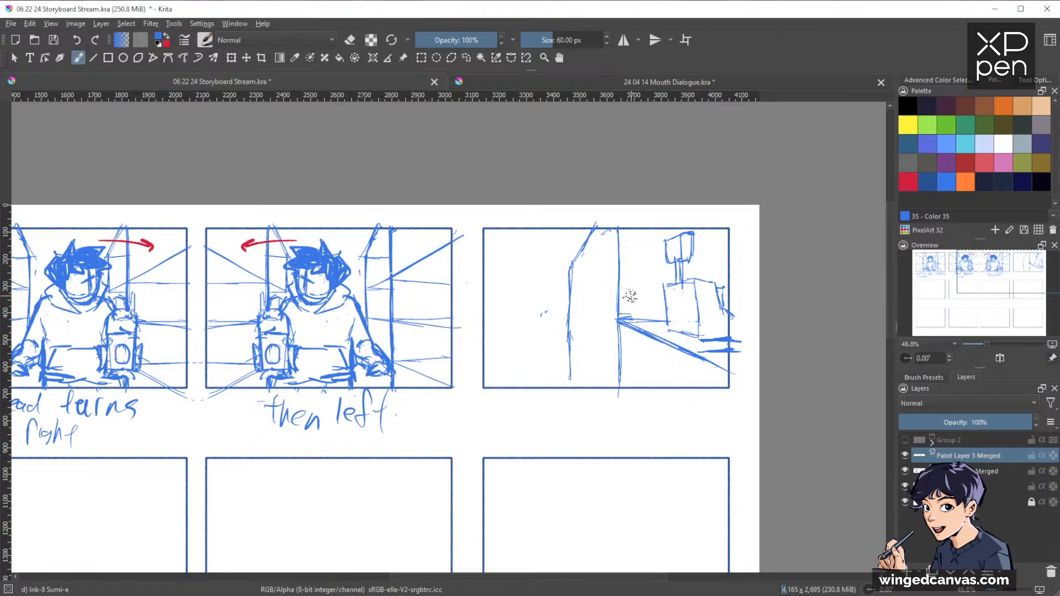
drag(569, 264, 568, 383)
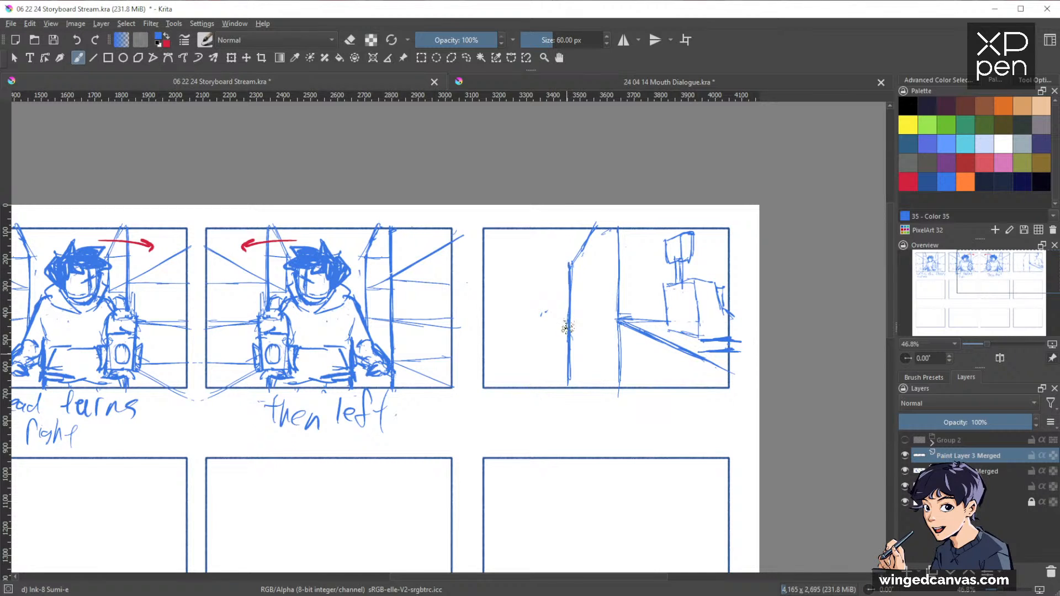
key(e)
drag(569, 262, 569, 381)
key(e)
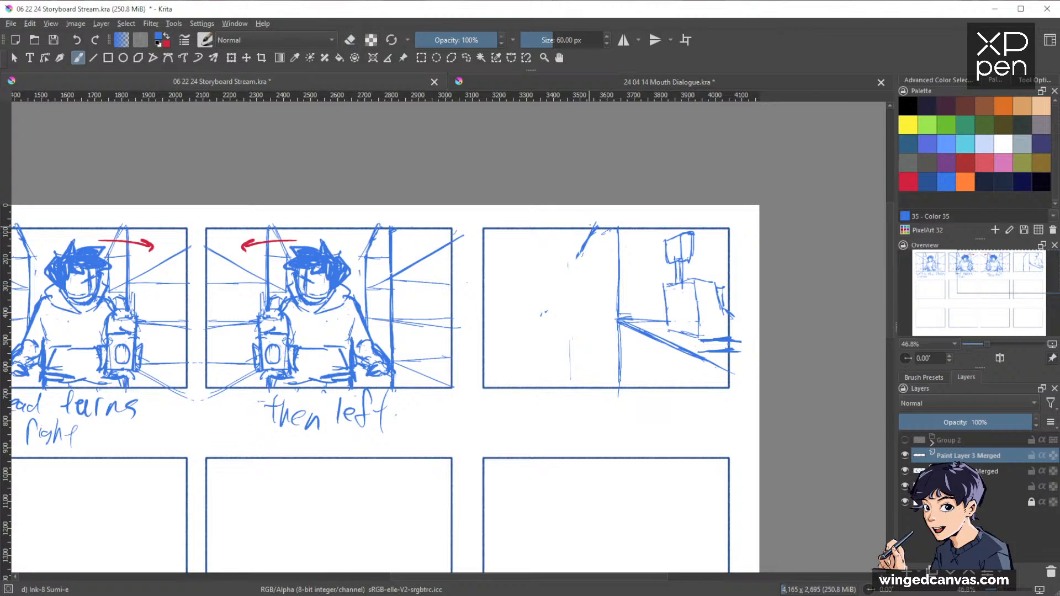
Step: Redraw the shelf edge closer to the tall vertical line, thin its slanted top and trim the overshooting ends
mouse_move(591, 223)
mouse_down()
mouse_move(577, 260)
mouse_move(578, 331)
mouse_up()
mouse_move(583, 248)
mouse_down()
mouse_move(579, 386)
mouse_move(582, 354)
mouse_up()
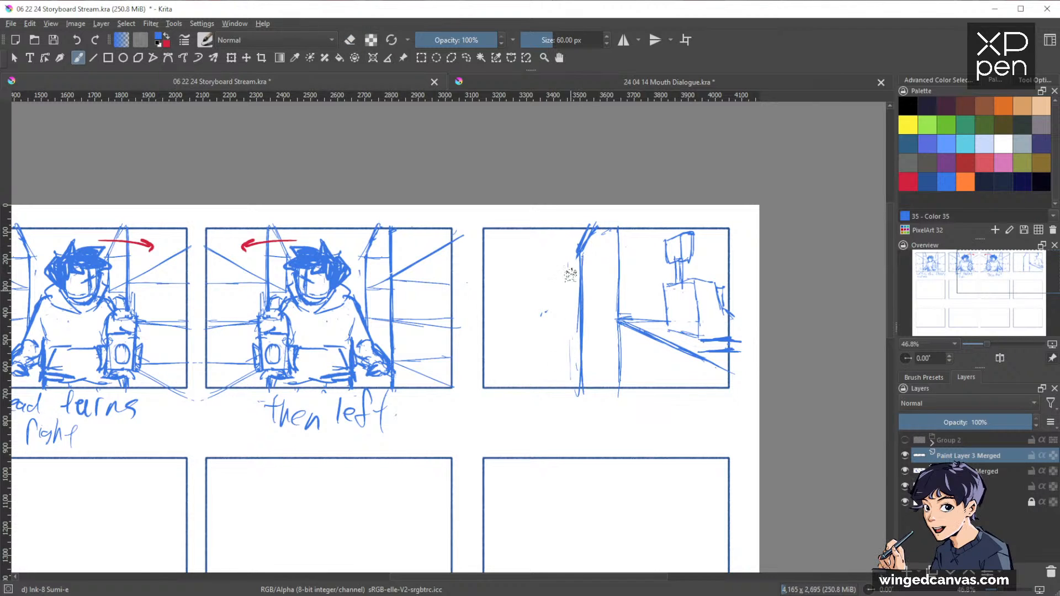
key(e)
mouse_move(578, 242)
mouse_down()
mouse_move(578, 332)
mouse_move(589, 236)
mouse_up()
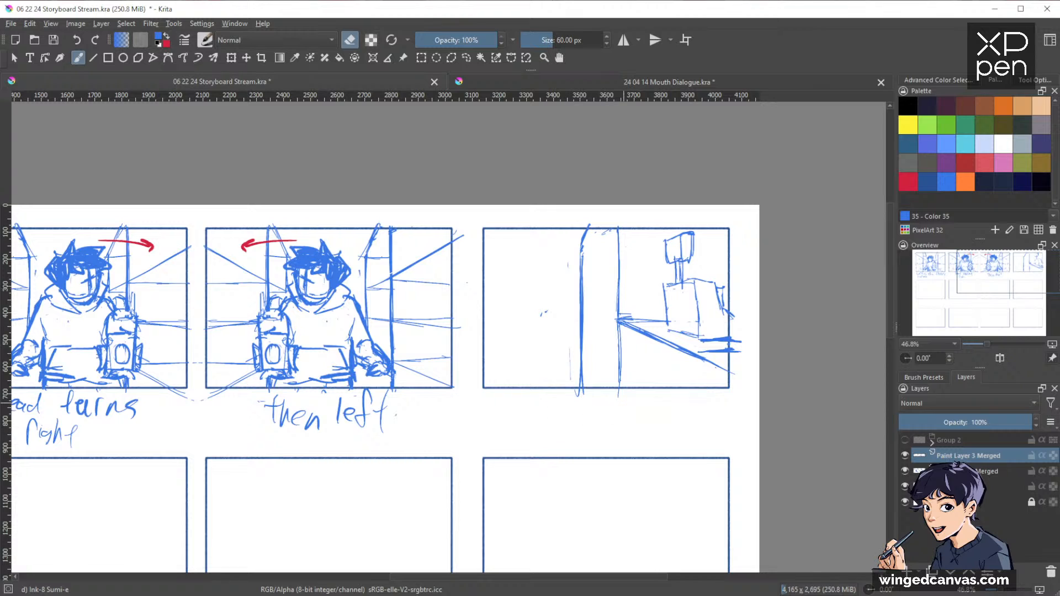
mouse_move(610, 232)
mouse_down()
mouse_move(619, 225)
mouse_move(606, 226)
mouse_up()
key(e)
key(e)
key(e)
Step: Add parallel vertical lines along the outer side of the shelf edge, joined to its slanted top
drag(574, 260, 570, 340)
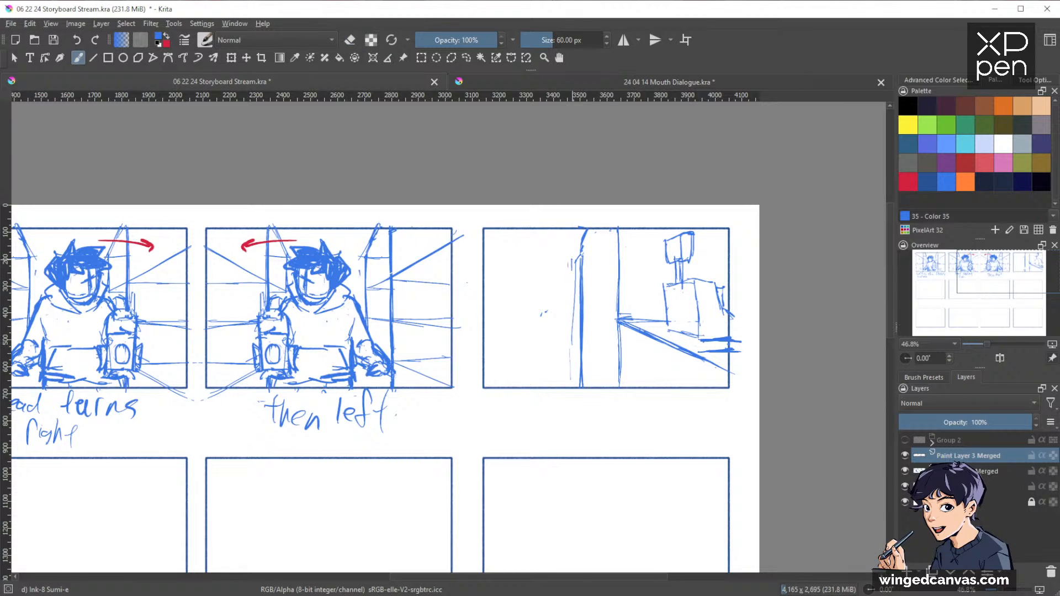
drag(573, 262, 572, 329)
drag(574, 266, 573, 380)
drag(571, 271, 563, 330)
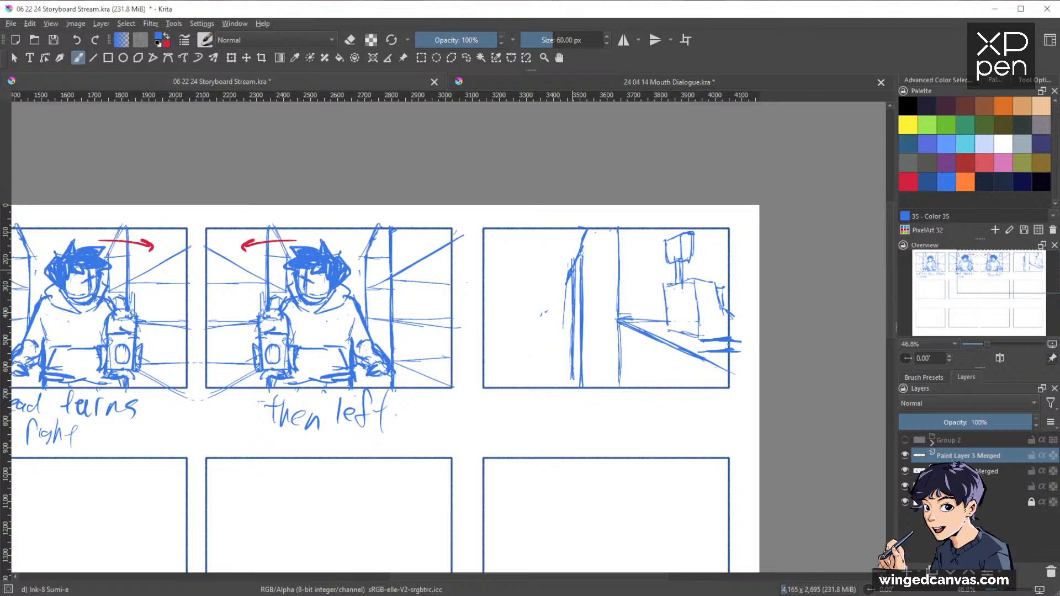
drag(567, 276, 575, 413)
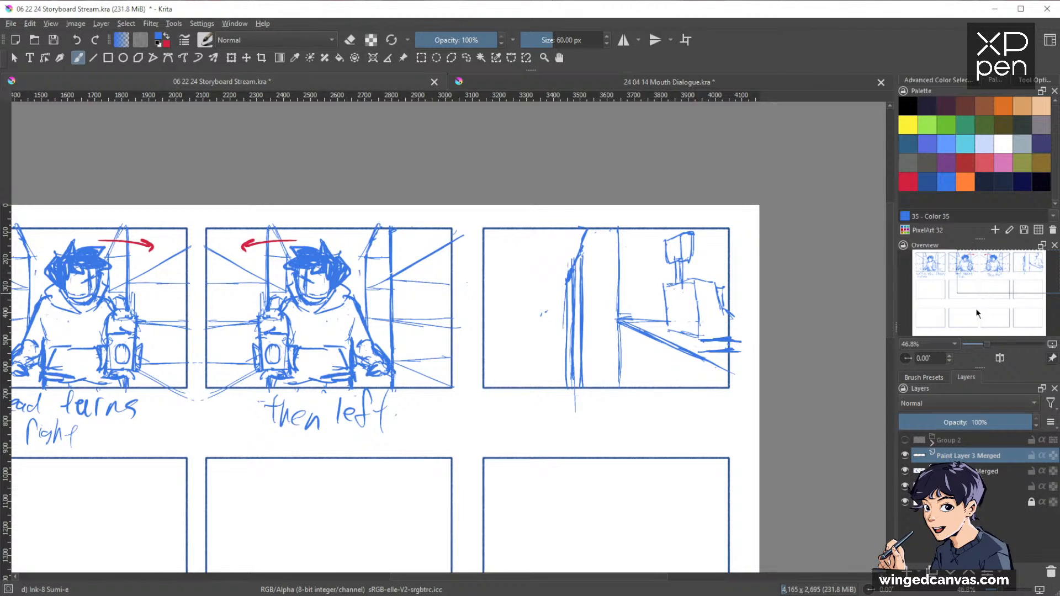
Step: Sketch a floor plan in the panel below with two vertical aisle lines and the character's labelled position dot between them
drag(975, 308, 974, 325)
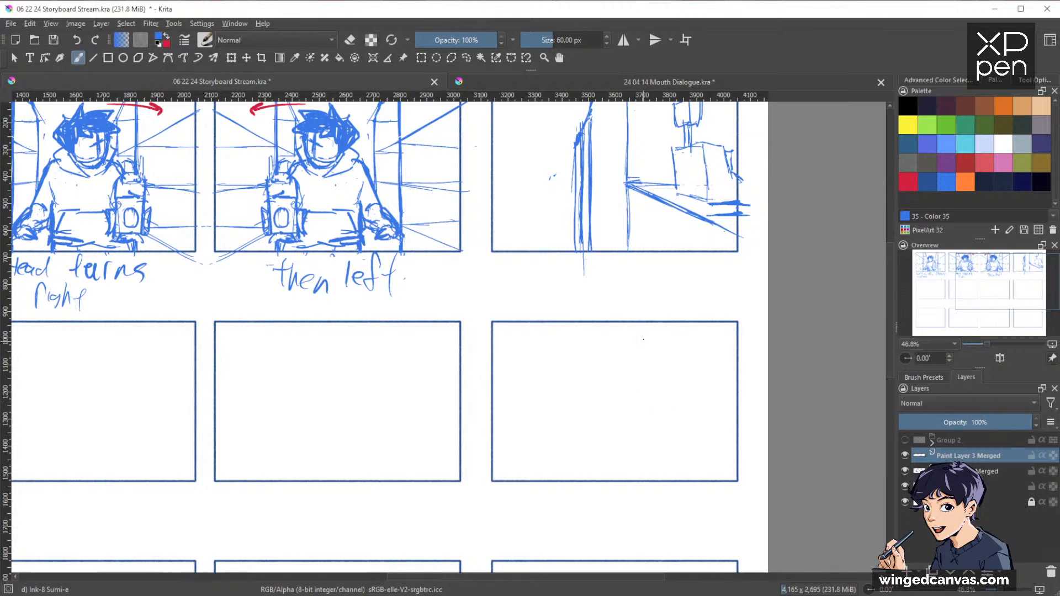
drag(644, 336, 644, 480)
drag(590, 334, 593, 458)
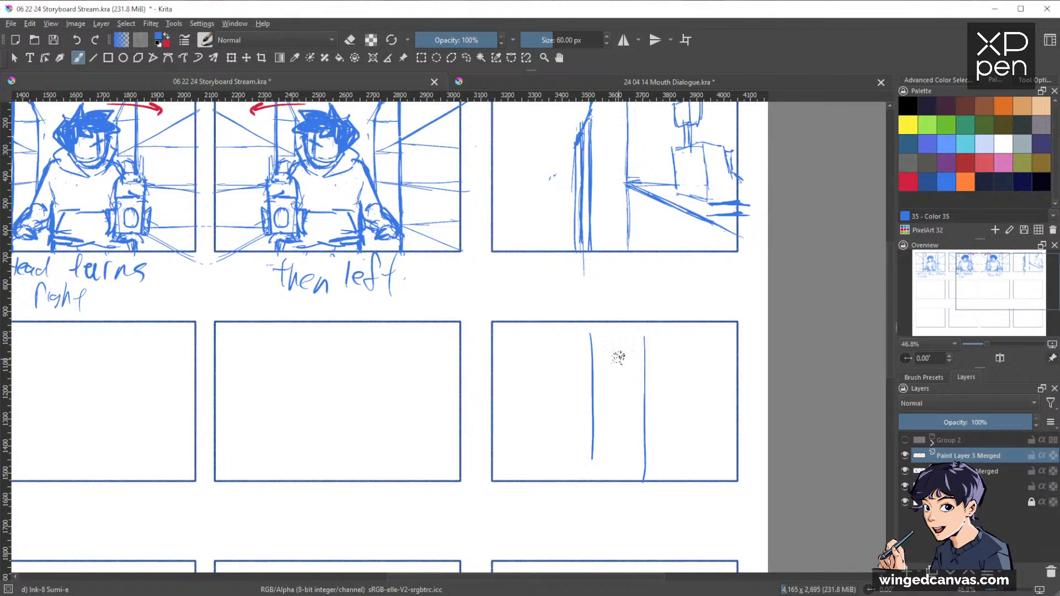
mouse_move(619, 361)
mouse_down()
mouse_move(612, 343)
mouse_move(615, 357)
mouse_up()
drag(619, 341, 624, 353)
Step: Add the labelled cashier counter, the walking arrows towards it, a cross line and a third vertical line to the floor plan
drag(615, 424, 692, 445)
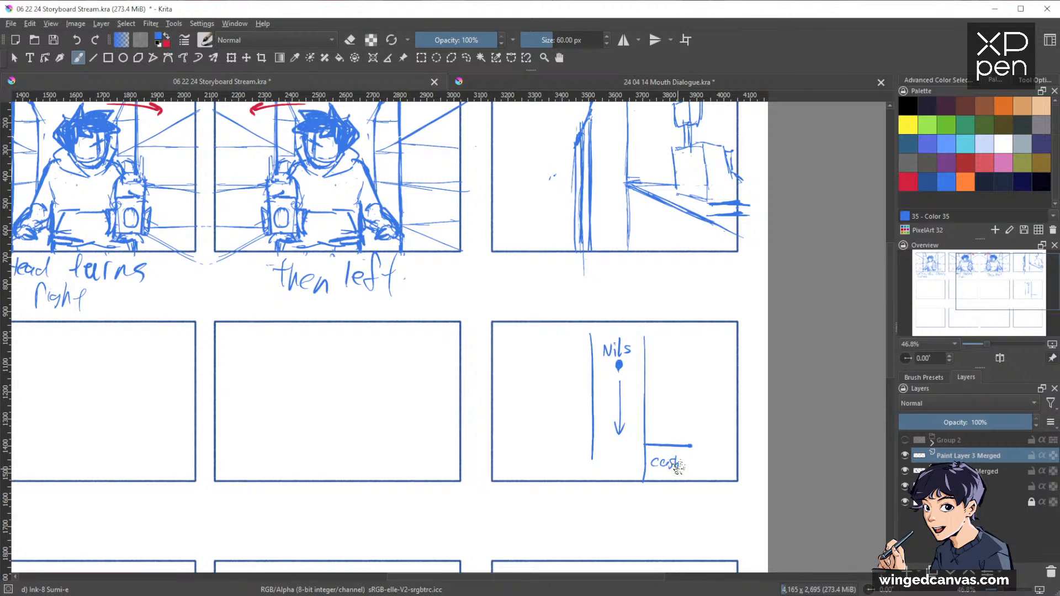
drag(683, 461, 681, 465)
mouse_move(626, 427)
mouse_down()
mouse_move(643, 446)
mouse_move(636, 453)
mouse_up()
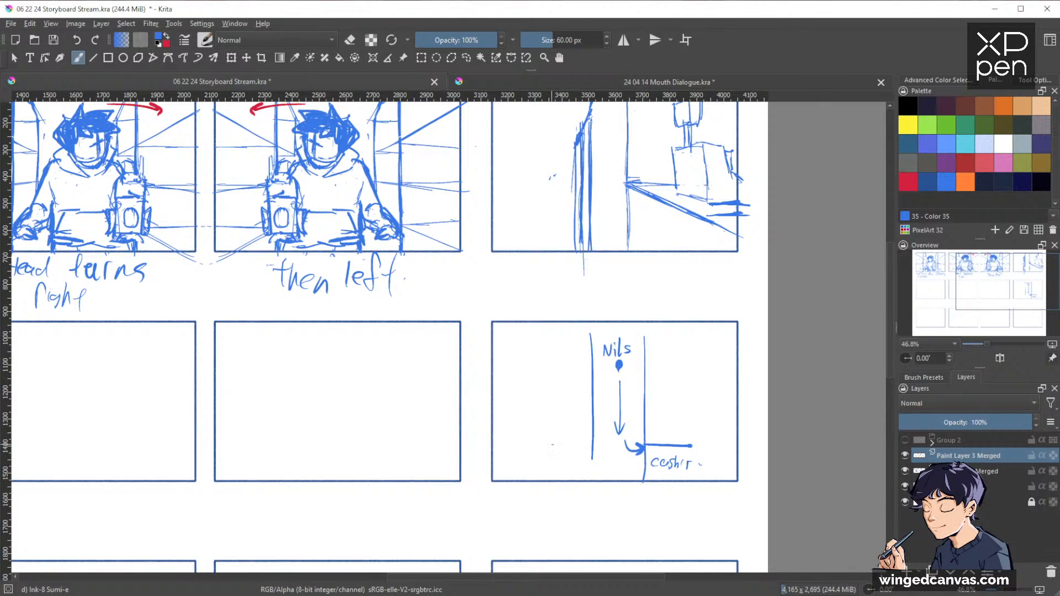
drag(552, 445, 608, 445)
drag(688, 326, 687, 445)
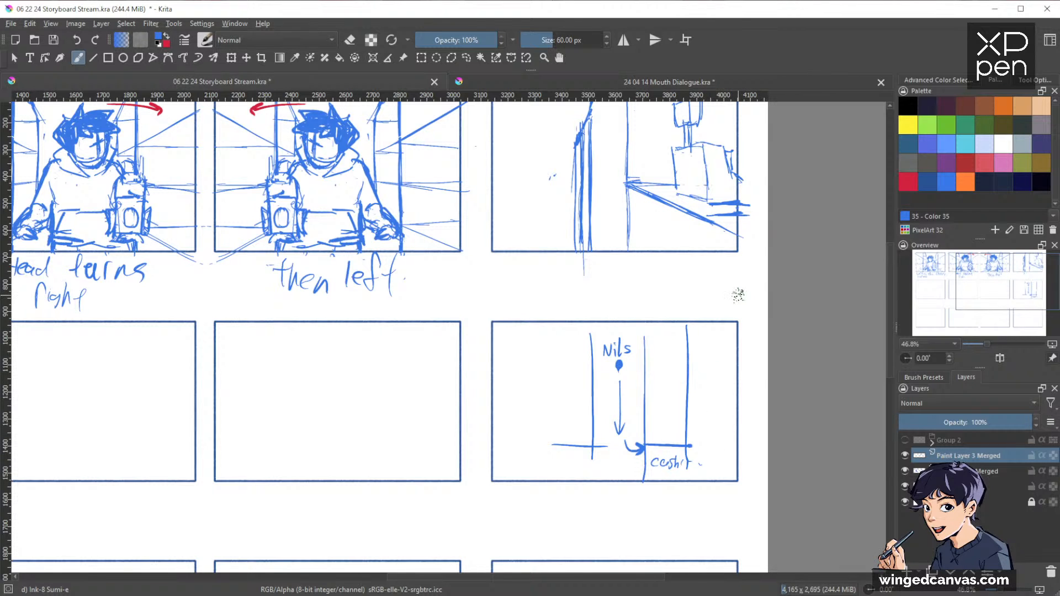
Step: Handwrite "wolfwalkers" in the empty panel below the "then left" drawing
drag(752, 273, 772, 322)
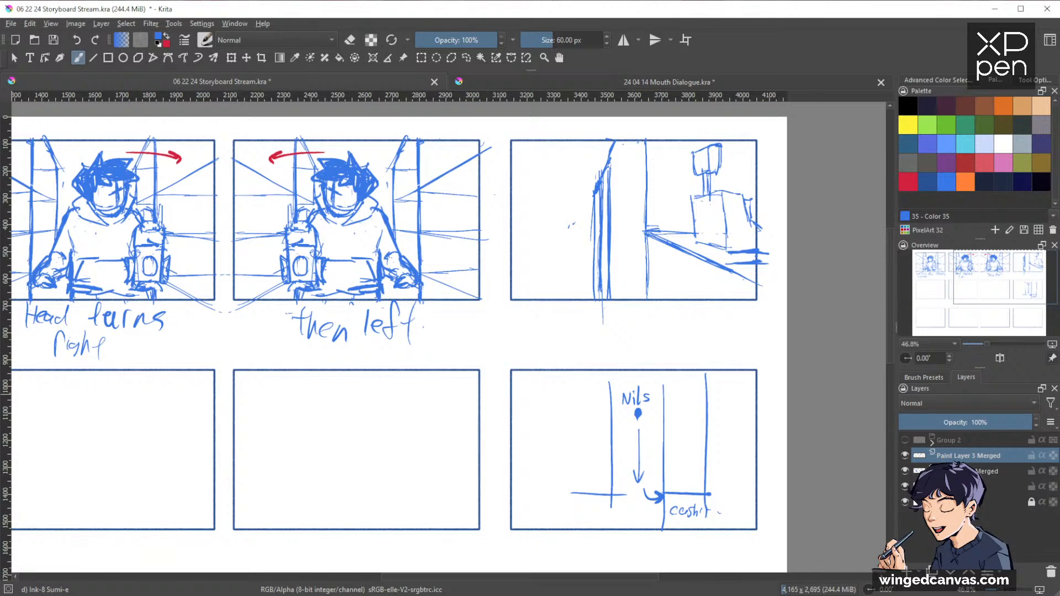
drag(261, 452, 297, 460)
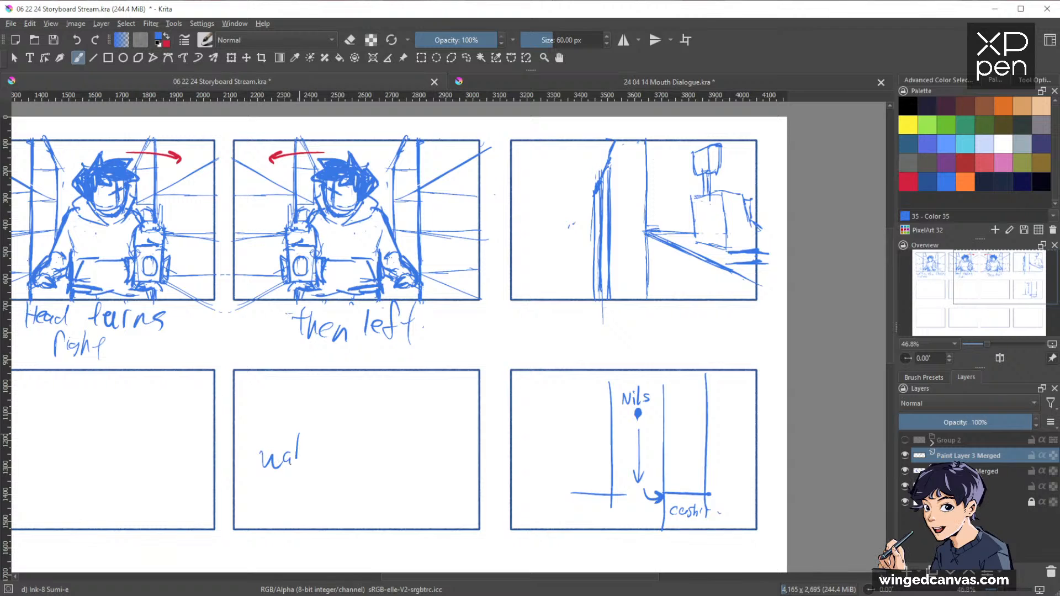
mouse_move(317, 426)
mouse_down()
mouse_move(309, 470)
mouse_move(292, 460)
mouse_move(360, 469)
mouse_move(408, 450)
mouse_move(399, 469)
mouse_up()
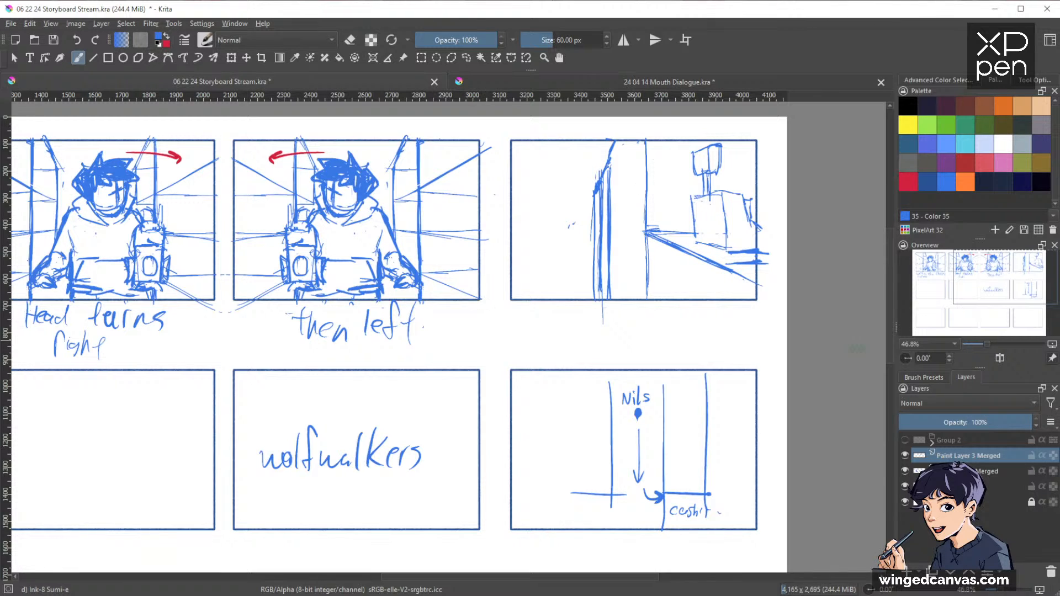
Step: Lasso the floor plan and the handwritten title in the second row, delete them and clear the selection
key(l)
mouse_move(757, 350)
mouse_down()
mouse_move(610, 349)
mouse_move(280, 383)
mouse_move(356, 533)
mouse_move(681, 562)
mouse_move(784, 362)
mouse_up()
key(Delete)
key(ctrl+shift+a)
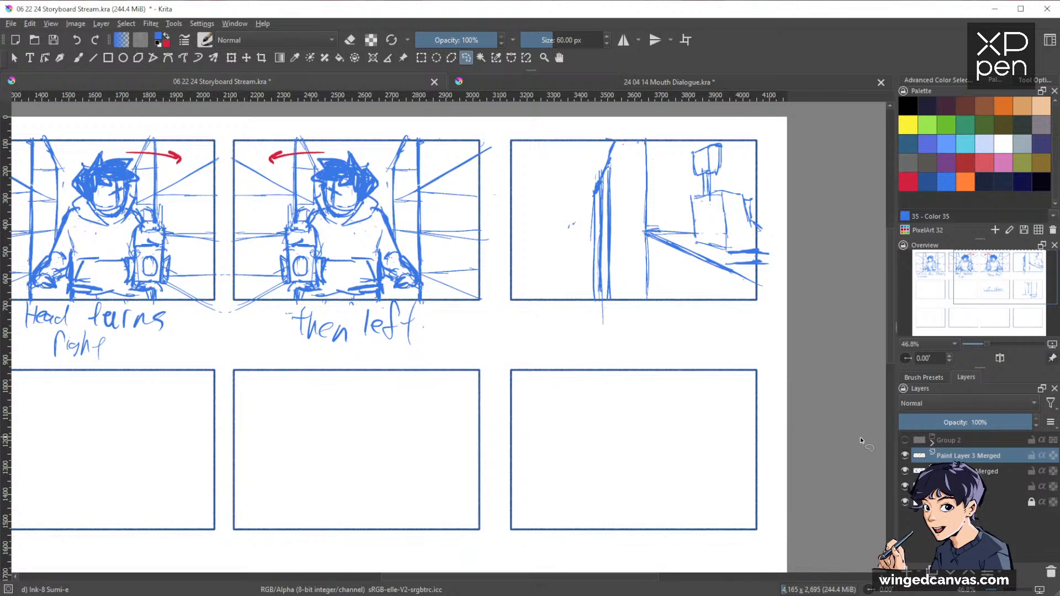
Step: Draw perspective guides and horizontal shelf boards between the shelf edge and the tall vertical line in the top row's last panel
key(b)
scroll(691, 260, up, 2)
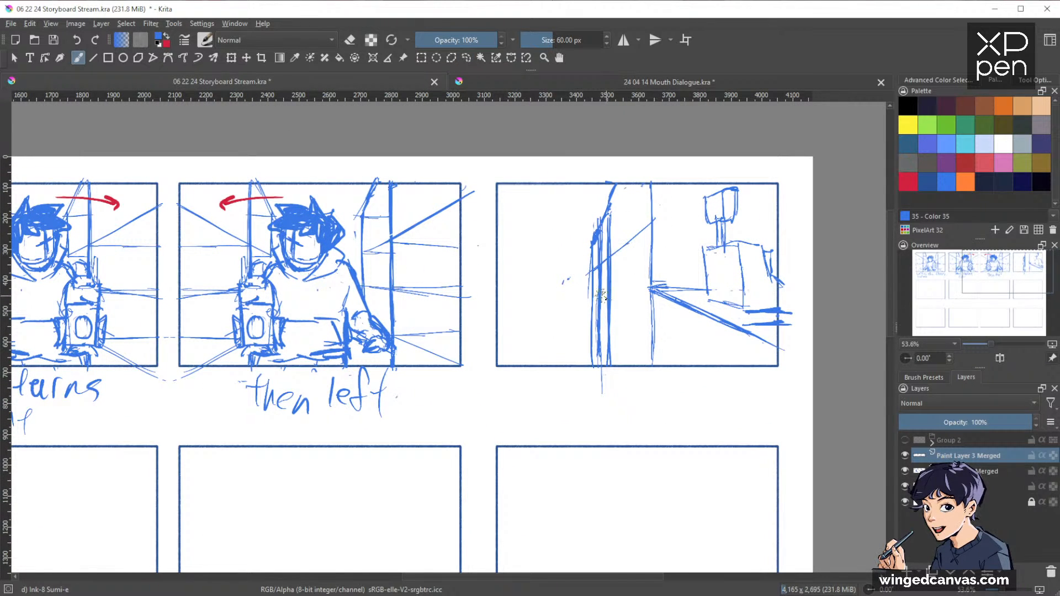
drag(584, 286, 650, 281)
drag(586, 305, 654, 330)
drag(611, 208, 654, 206)
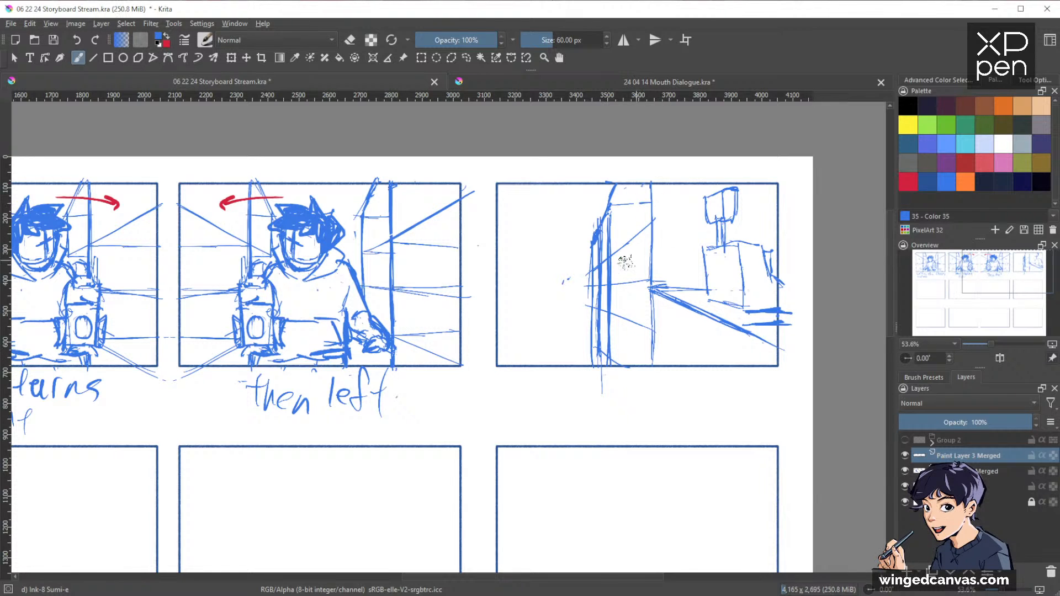
drag(611, 257, 657, 256)
drag(612, 292, 657, 291)
drag(610, 355, 645, 351)
drag(612, 291, 654, 288)
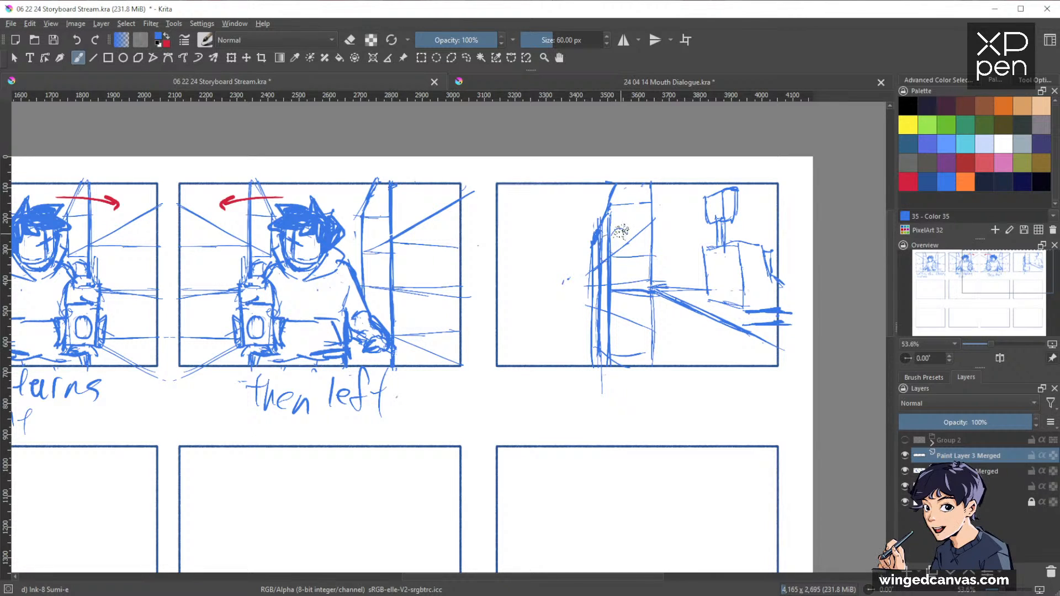
Step: Sketch a round character head with pointed hair tufts over the shelf edge and clear the lines inside the face
drag(623, 231, 617, 264)
mouse_move(613, 222)
mouse_down()
mouse_move(626, 252)
mouse_move(588, 254)
mouse_up()
key(e)
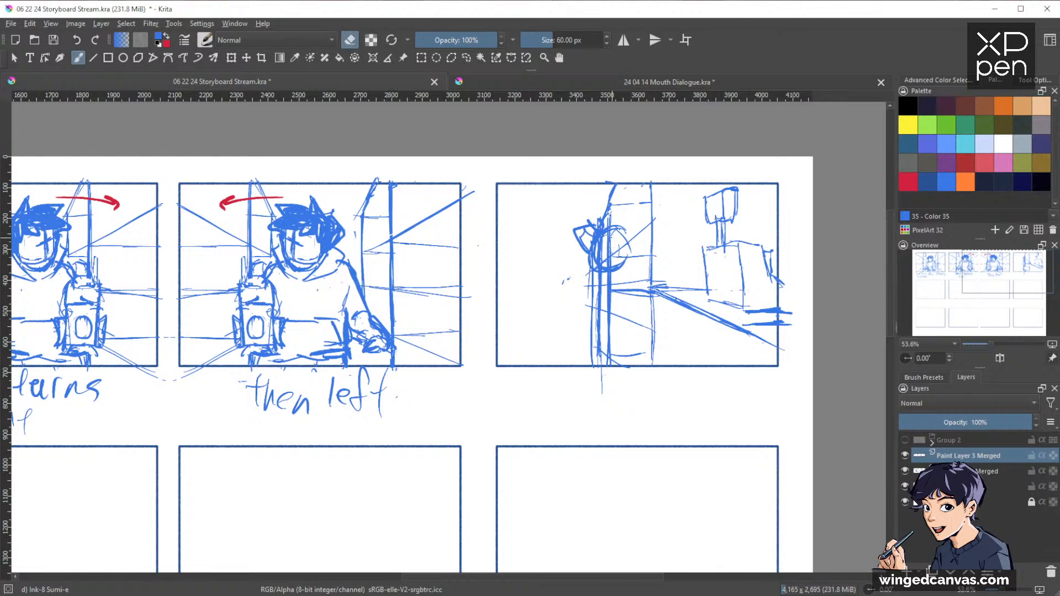
key(e)
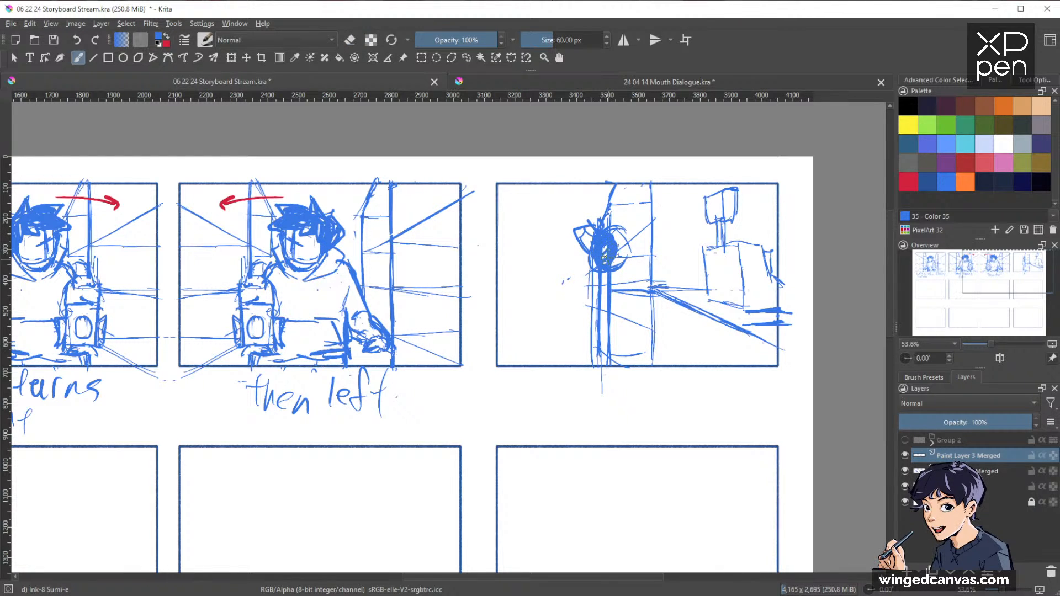
key(e)
drag(614, 235, 602, 267)
key(e)
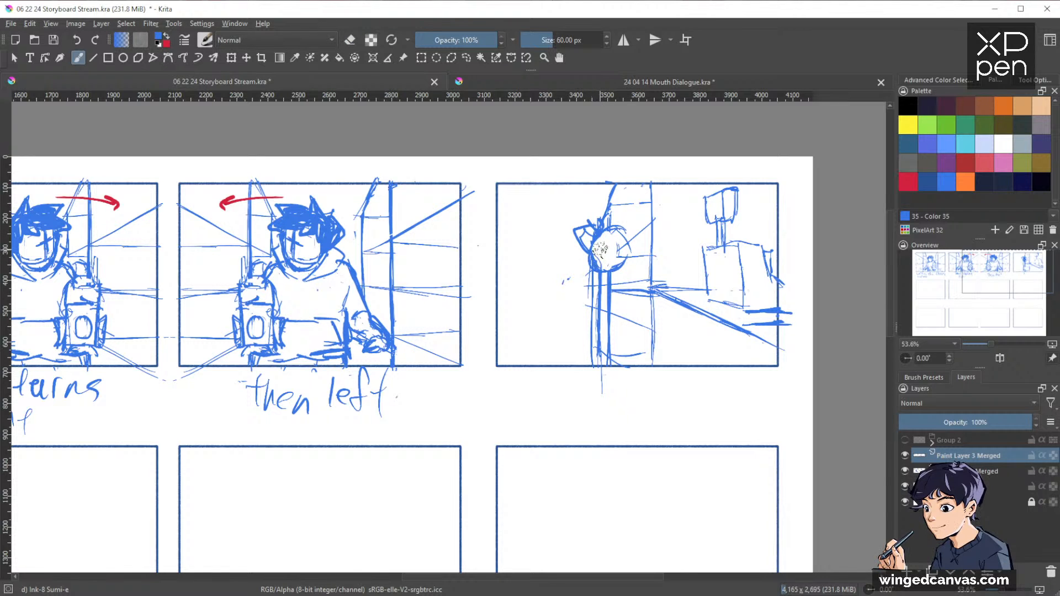
Step: Undo the last stroke and fill in spiky hair across the top and side of the character's head
key(ctrl+z)
mouse_move(591, 221)
mouse_down()
mouse_move(604, 238)
mouse_move(631, 214)
mouse_move(643, 225)
mouse_up()
drag(624, 247, 641, 232)
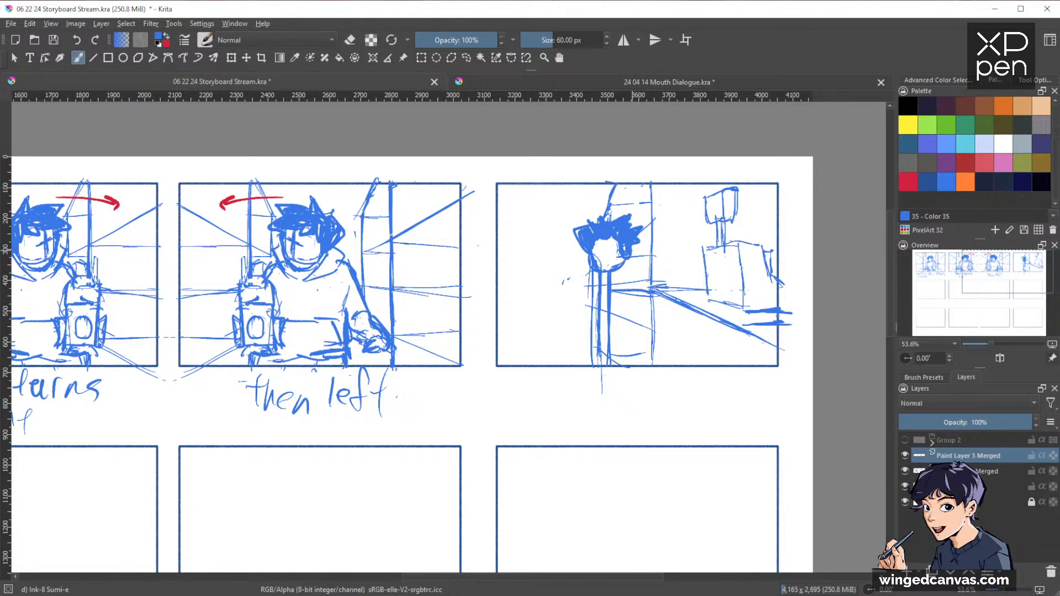
Step: Sketch the hood, arm and body below the character's head in the top row's last panel, erasing the shelf lines inside the body
drag(630, 256, 645, 324)
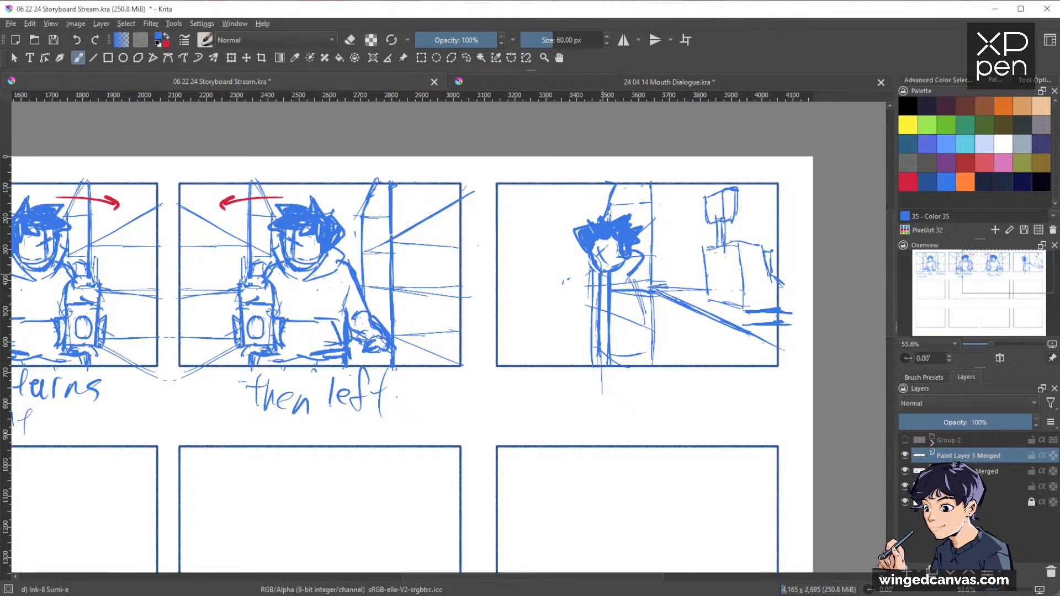
mouse_move(597, 276)
mouse_down()
mouse_move(596, 315)
mouse_move(594, 303)
mouse_move(602, 340)
mouse_move(607, 304)
mouse_move(616, 333)
mouse_move(604, 281)
mouse_move(626, 318)
mouse_move(641, 312)
mouse_move(632, 281)
mouse_up()
key(e)
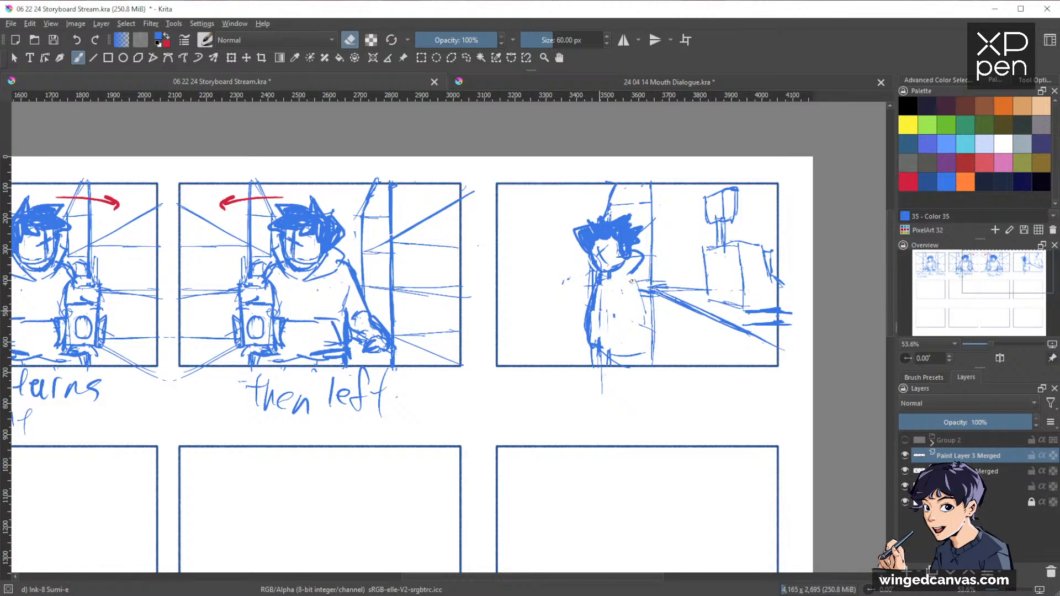
key(e)
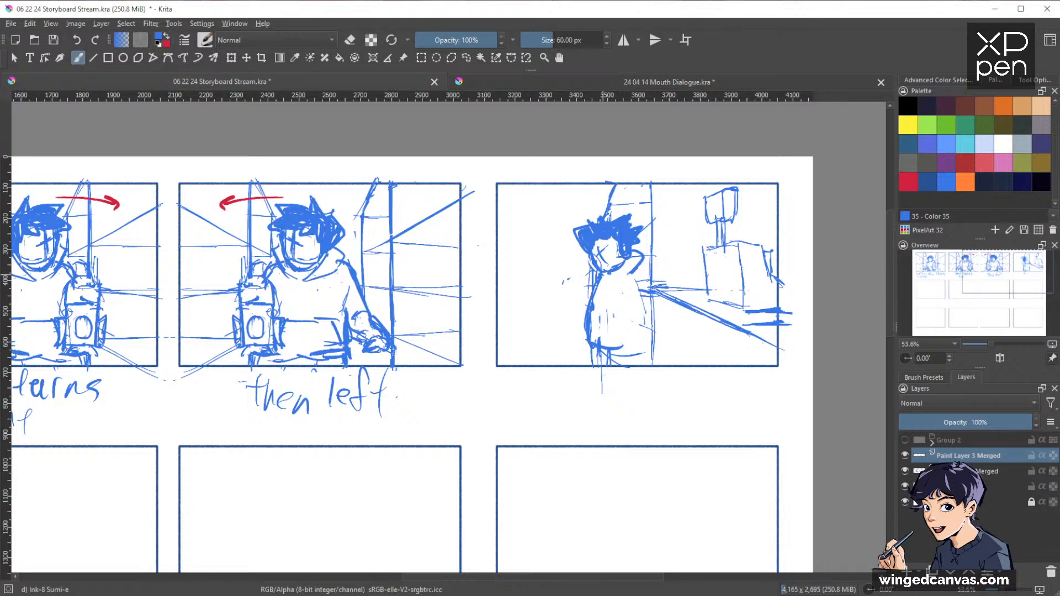
drag(602, 345, 635, 341)
drag(632, 278, 646, 322)
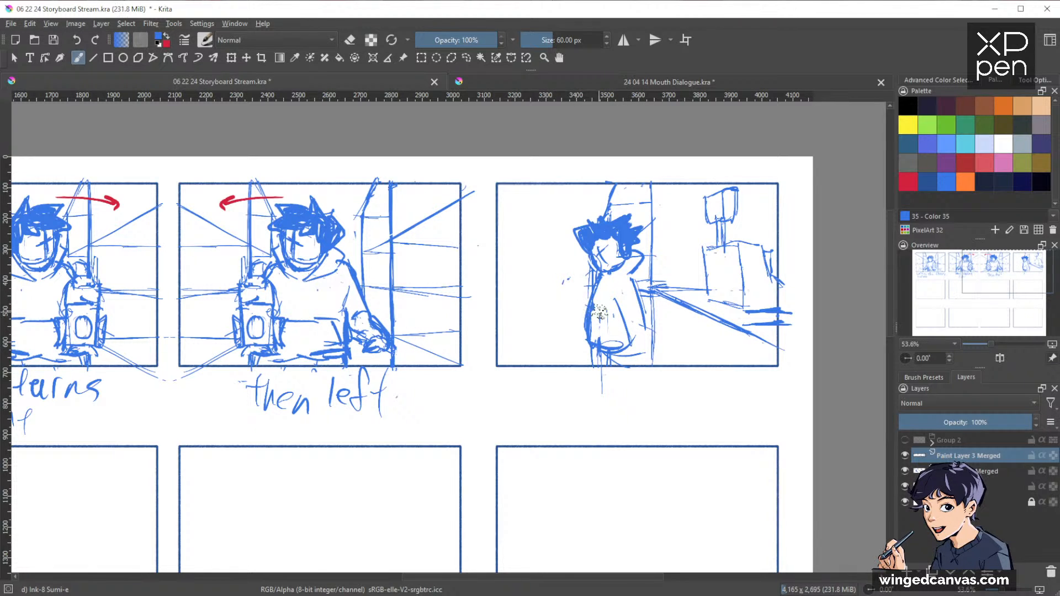
Step: Toggle the visibility of the layer below to check its contents and merge the active sketch layer with it
drag(476, 306, 545, 308)
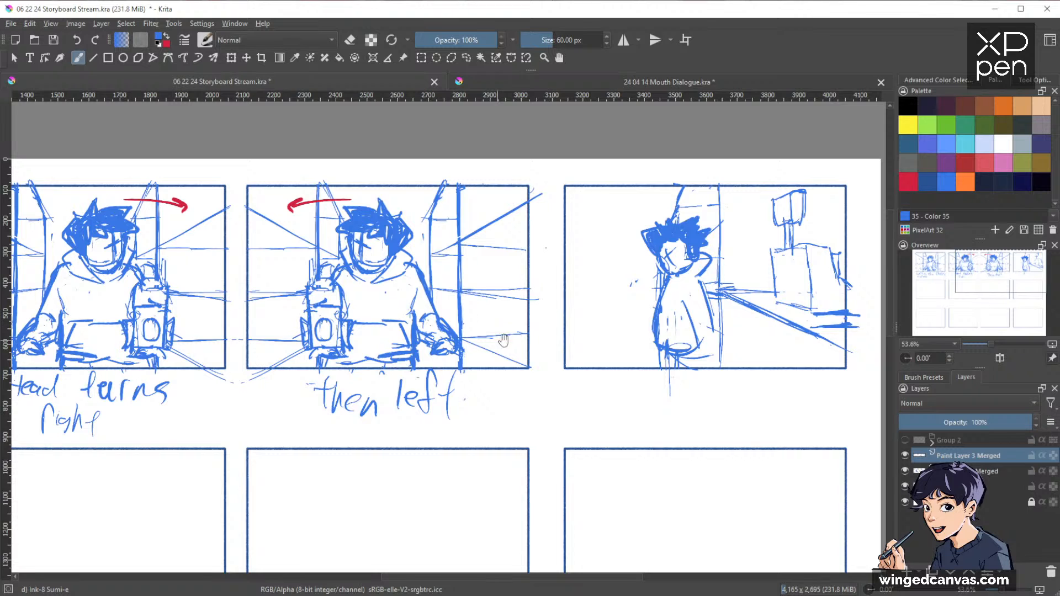
drag(504, 339, 627, 338)
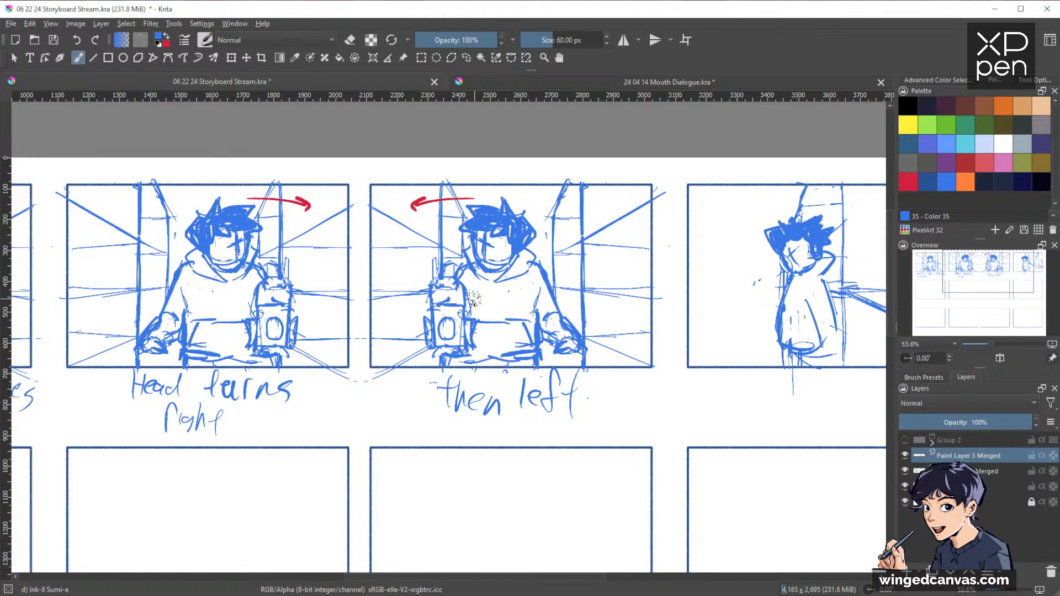
key(l)
click(905, 472)
click(905, 472)
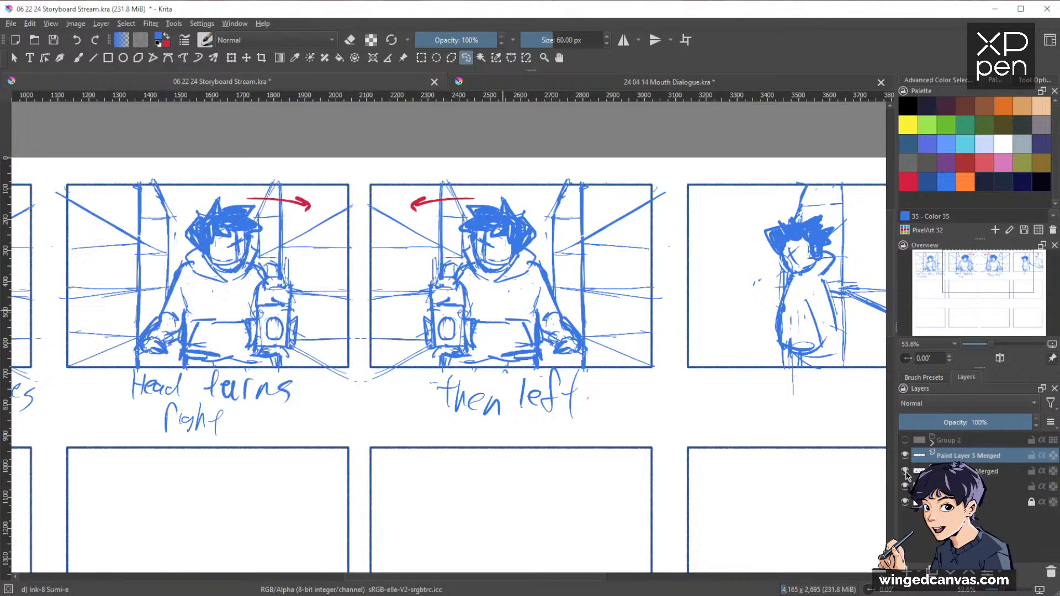
key(ctrl+e)
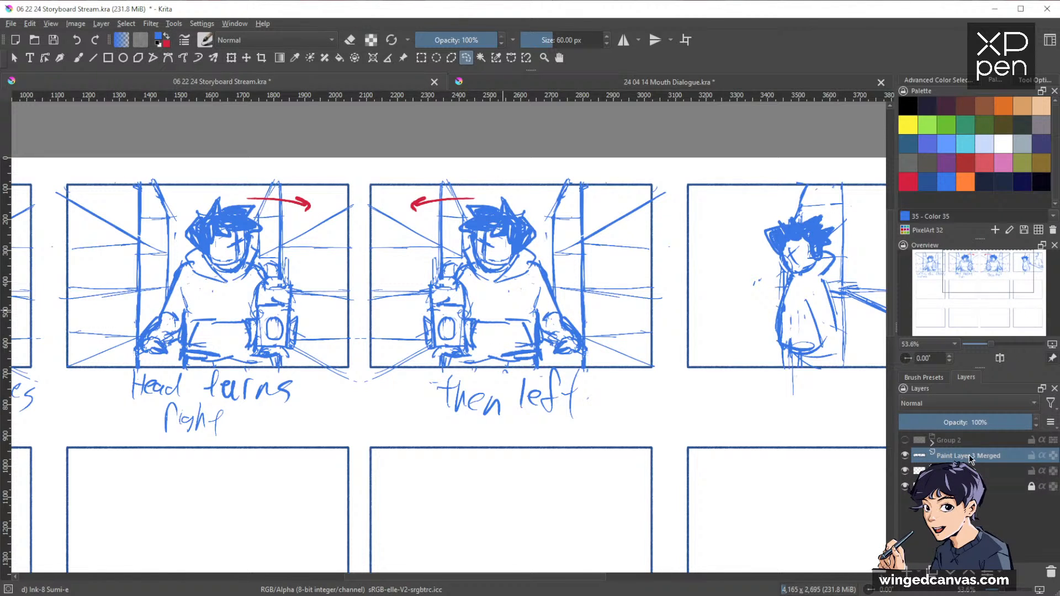
Step: Lasso the lantern in the "then left" panel and move it in front of the character's torso
mouse_move(475, 304)
mouse_down()
mouse_move(462, 264)
mouse_move(438, 256)
mouse_move(415, 288)
mouse_move(415, 349)
mouse_move(444, 357)
mouse_move(484, 310)
mouse_move(452, 334)
mouse_move(562, 336)
mouse_move(487, 347)
mouse_up()
key(ctrl+t)
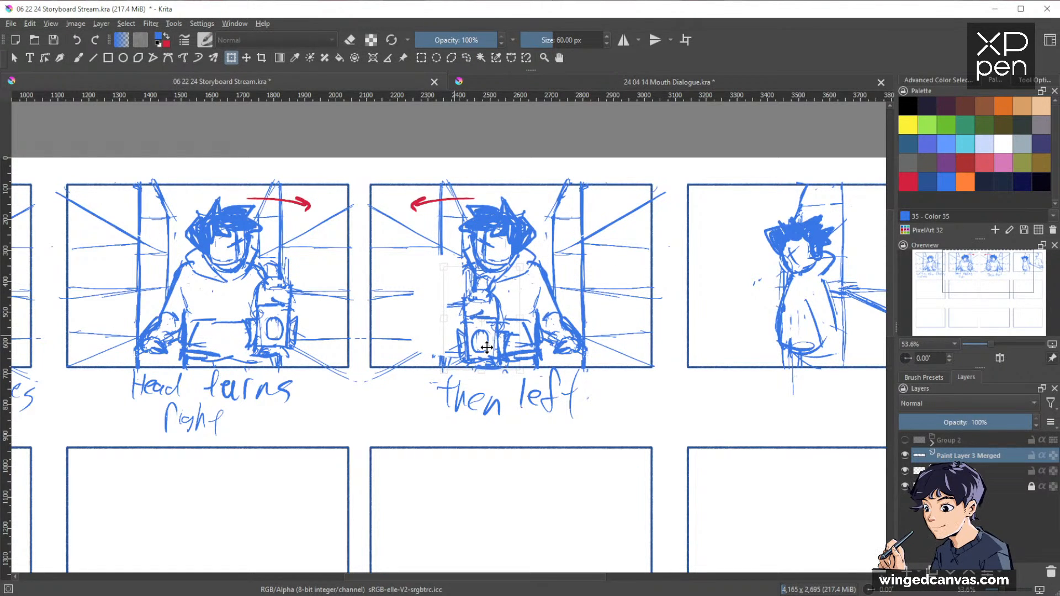
key(Return)
key(b)
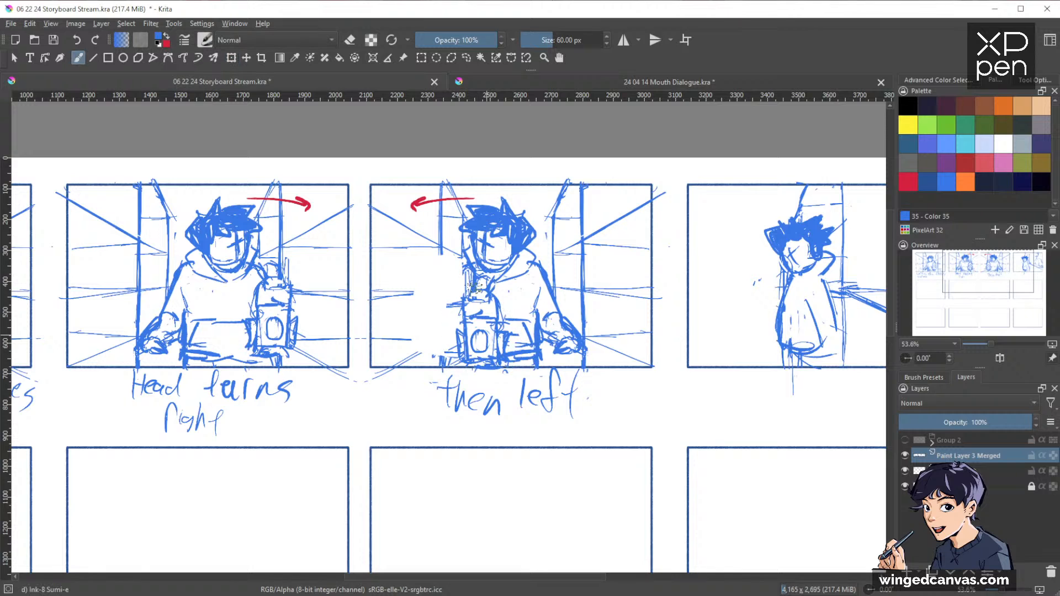
Step: Redraw the character's arms in the "then left" panel, one reaching out toward the shelves and the other bent to hold the lantern
mouse_move(468, 269)
mouse_down()
mouse_move(446, 309)
mouse_move(457, 279)
mouse_up()
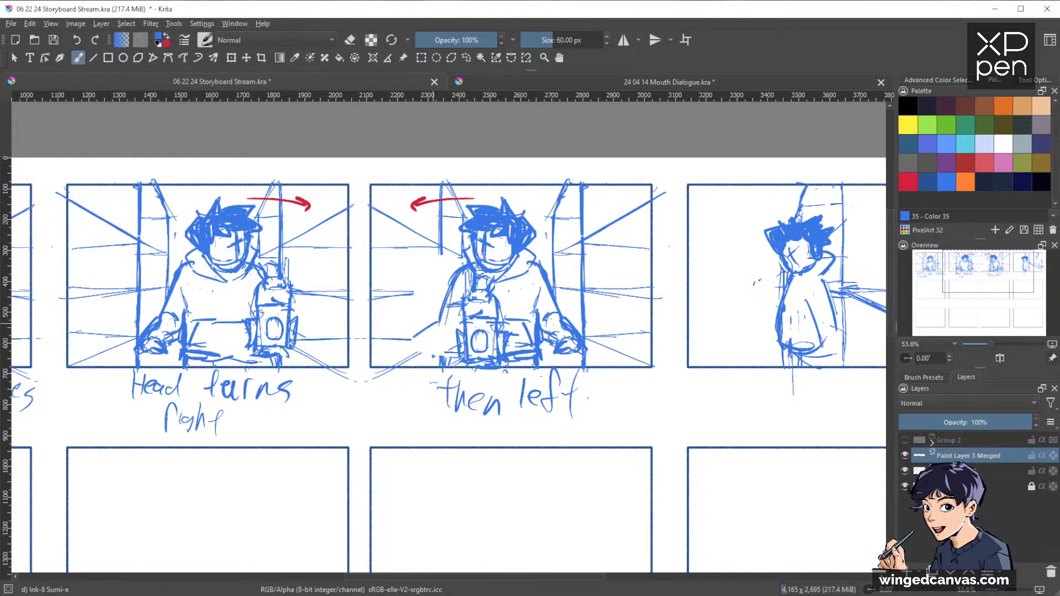
mouse_move(396, 337)
mouse_down()
mouse_move(412, 332)
mouse_move(419, 356)
mouse_move(462, 337)
mouse_up()
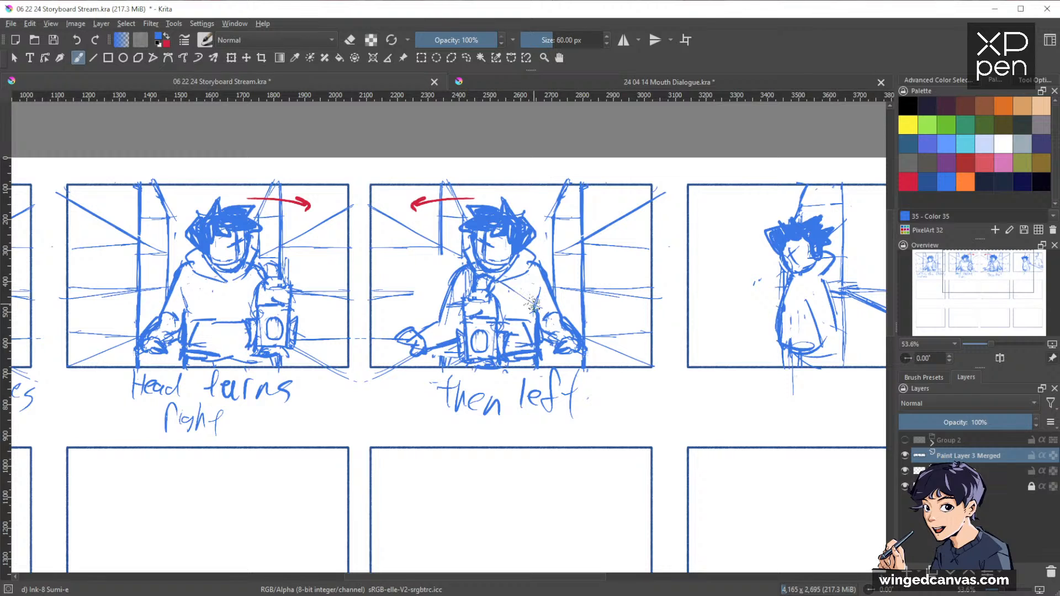
mouse_move(511, 288)
mouse_down()
mouse_move(563, 351)
mouse_move(556, 343)
mouse_move(562, 364)
mouse_move(564, 306)
mouse_move(577, 348)
mouse_up()
key(e)
key(e)
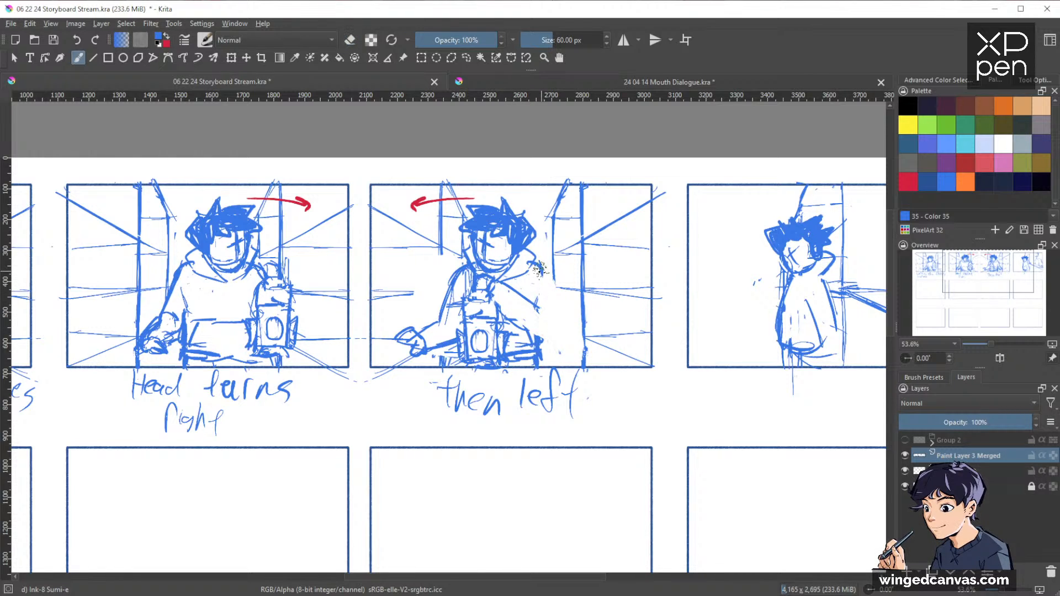
mouse_move(533, 260)
mouse_down()
mouse_move(559, 292)
mouse_move(558, 319)
mouse_move(546, 331)
mouse_move(523, 305)
mouse_up()
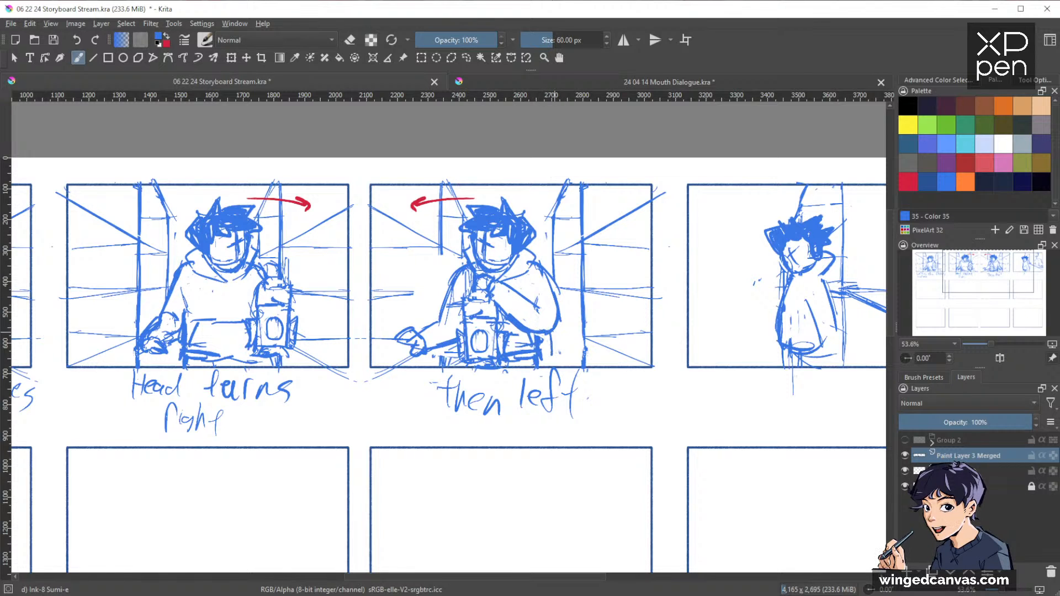
Step: Erase the leftover torso lines beside the lantern and redraw the lower edge of the hoodie
key(e)
mouse_move(504, 315)
mouse_down()
mouse_move(500, 350)
mouse_move(535, 361)
mouse_up()
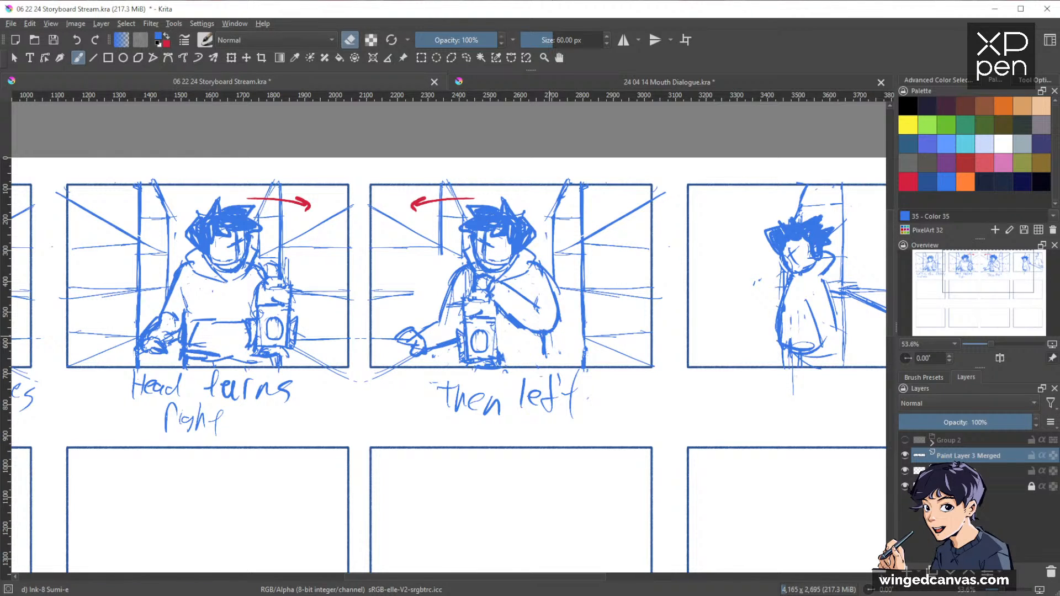
key(e)
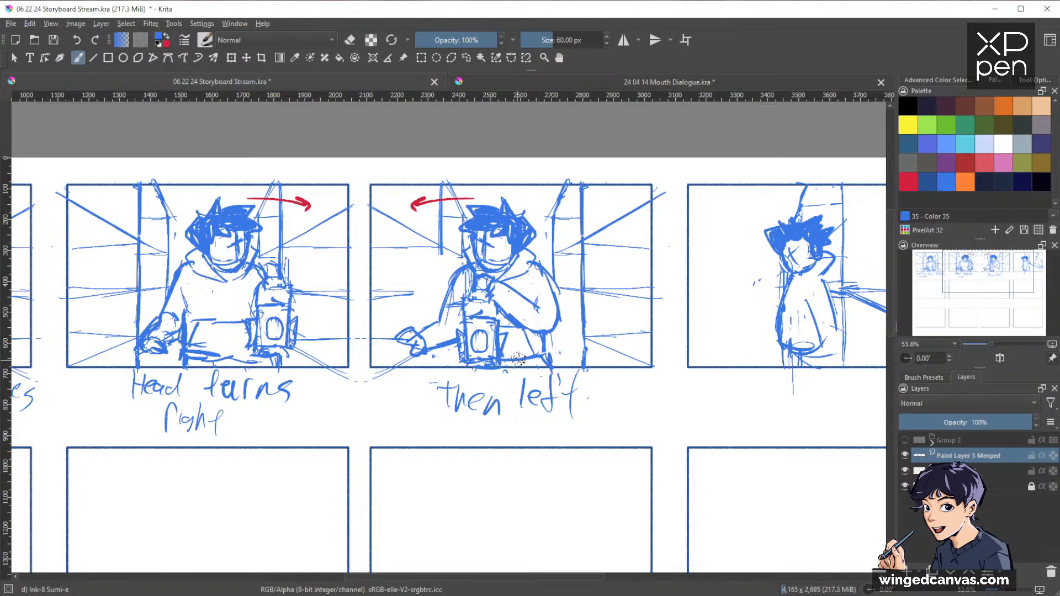
Step: Add the sleeve, hoodie hem and legs to the character in the top row's last panel and clean up the overlapping lines
drag(698, 368, 550, 383)
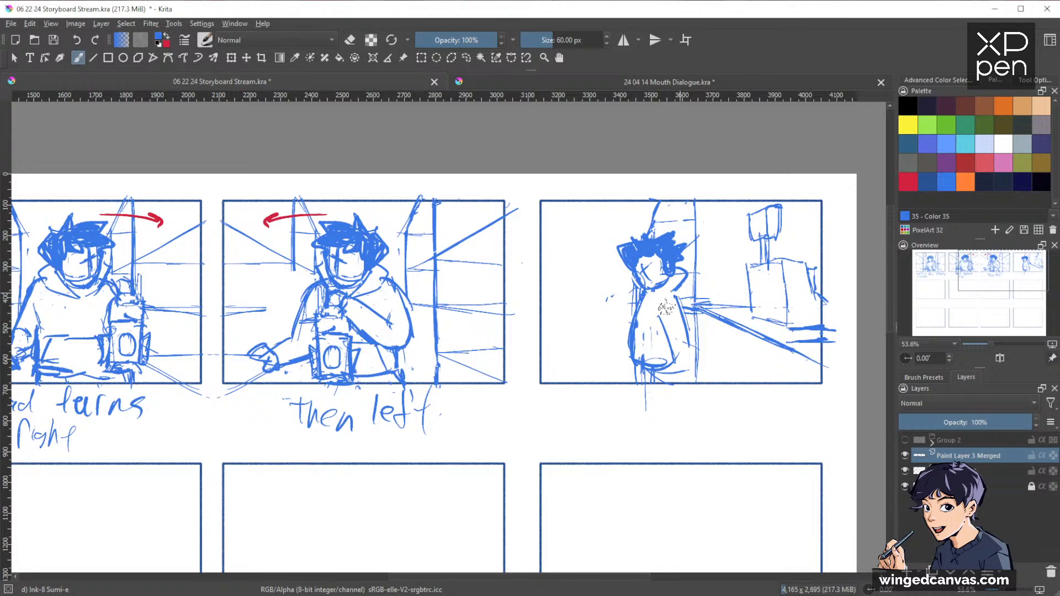
drag(702, 363, 717, 409)
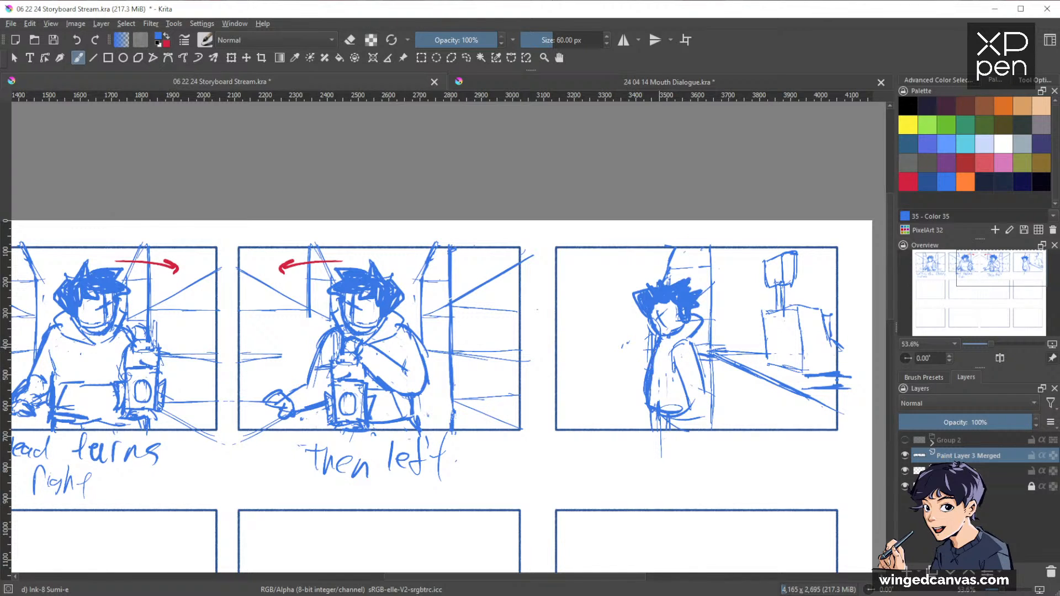
mouse_move(672, 408)
mouse_down()
mouse_move(645, 436)
mouse_move(678, 422)
mouse_move(692, 436)
mouse_move(658, 387)
mouse_move(702, 414)
mouse_move(676, 371)
mouse_move(699, 415)
mouse_move(685, 427)
mouse_up()
drag(703, 384, 704, 428)
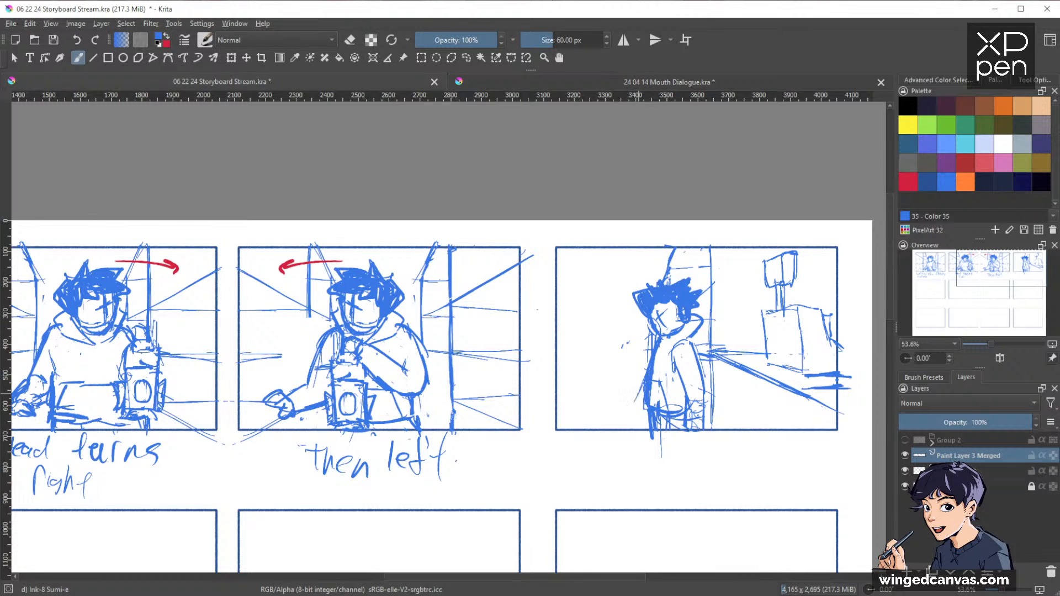
key(e)
key(e)
key(e)
key(e)
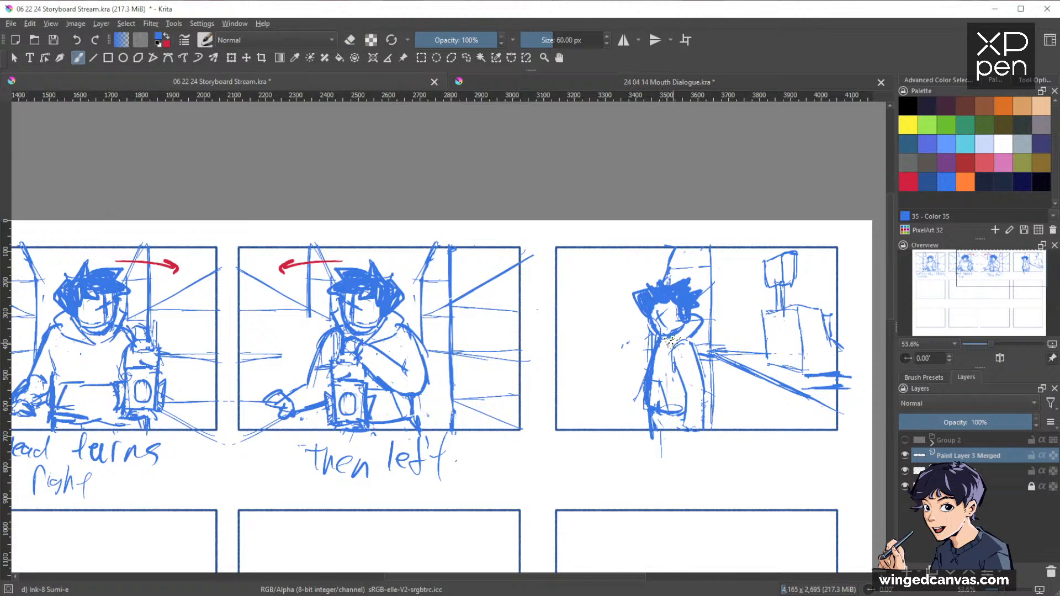
Step: Handwrite the caption "waiting around the corner" below the top row's last panel
drag(775, 328, 565, 379)
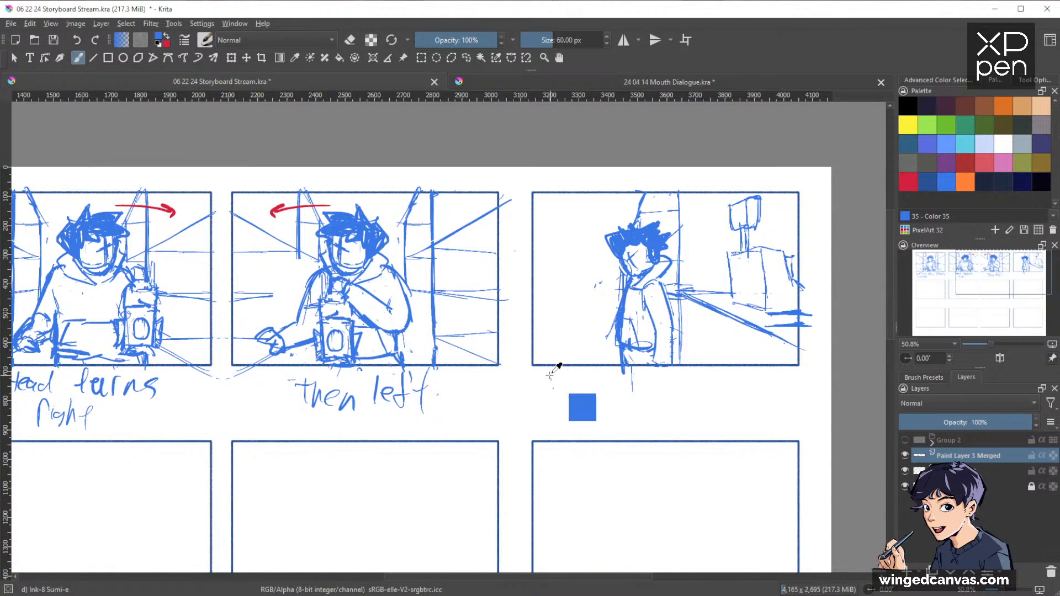
mouse_move(548, 377)
mouse_down()
mouse_move(573, 392)
mouse_move(584, 380)
mouse_move(599, 392)
mouse_move(644, 394)
mouse_up()
drag(656, 385, 681, 393)
drag(679, 384, 700, 393)
mouse_move(723, 377)
mouse_down()
mouse_move(720, 393)
mouse_move(747, 385)
mouse_move(700, 394)
mouse_up()
mouse_move(768, 381)
mouse_down()
mouse_move(762, 393)
mouse_move(778, 381)
mouse_move(798, 393)
mouse_up()
drag(798, 386, 807, 385)
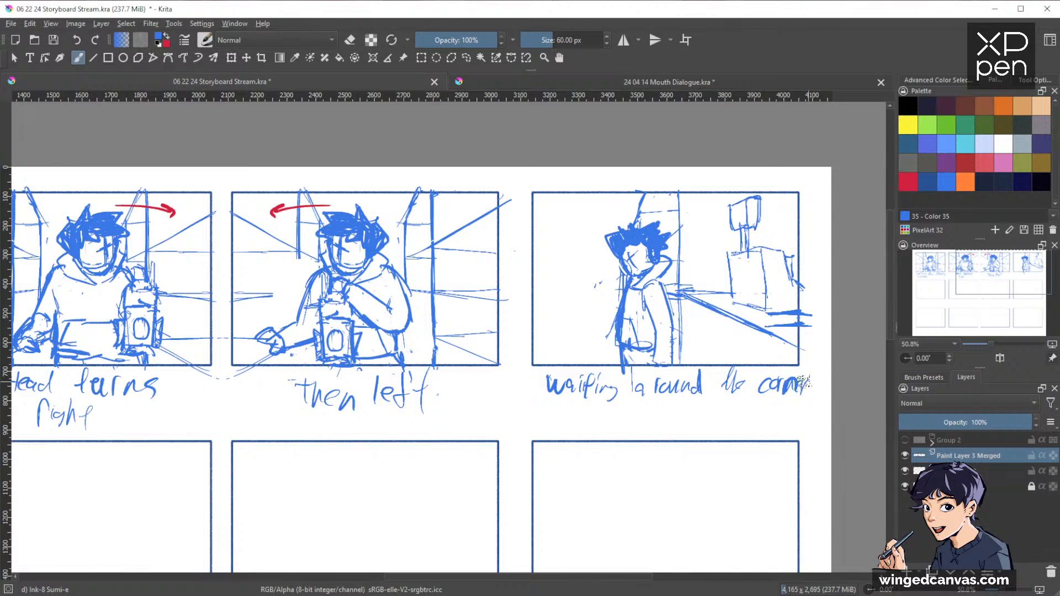
Step: Save the storyboard file with the top row completed
drag(798, 305, 737, 381)
drag(712, 405, 698, 337)
key(ctrl+s)
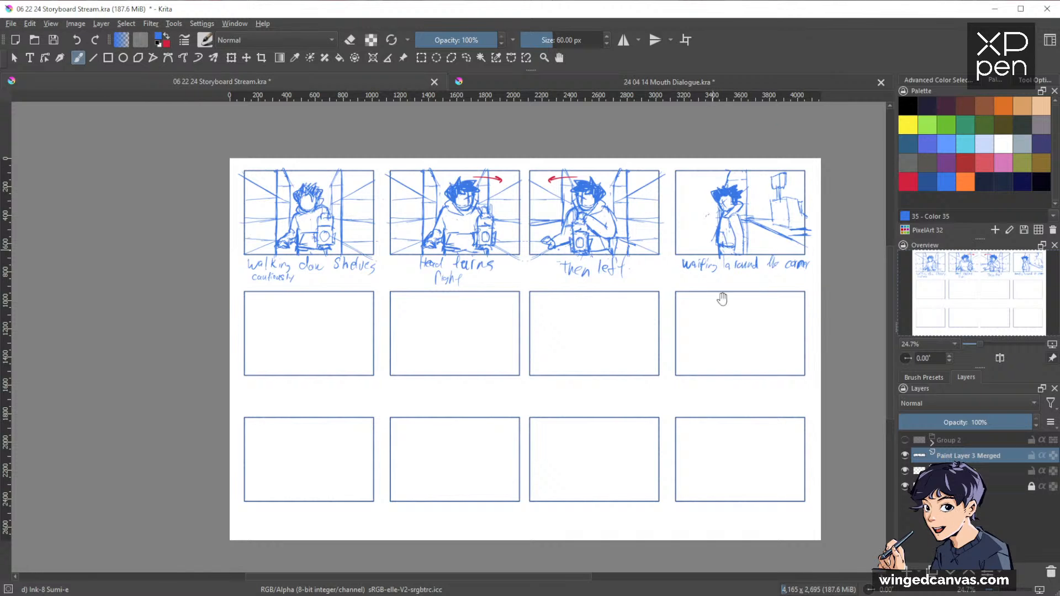
Step: Lasso the top row's last panel drawing and place a copy of it in the second row's first panel
drag(716, 293, 559, 334)
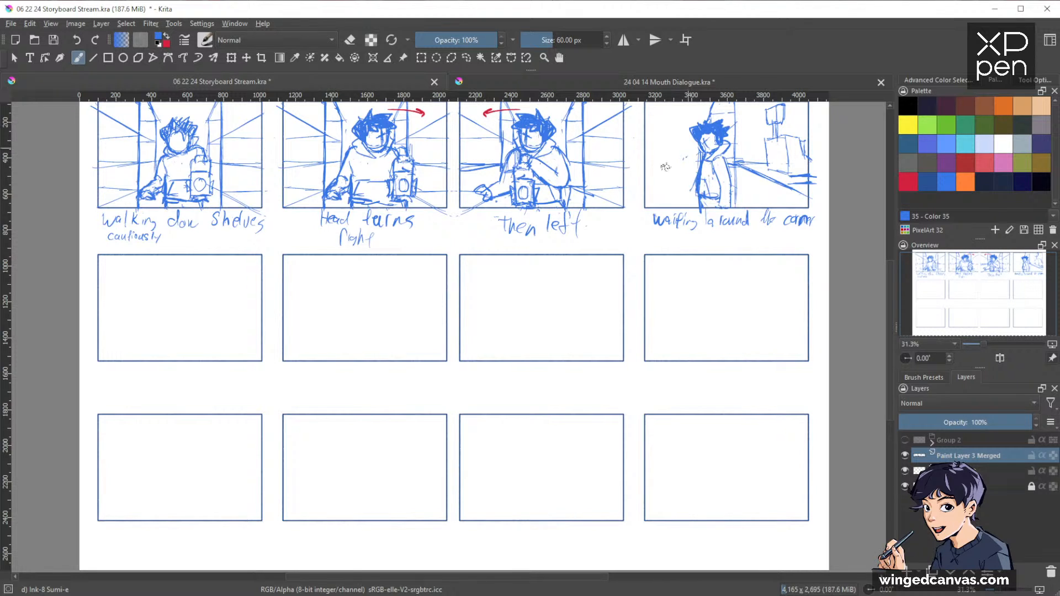
drag(322, 292, 408, 320)
drag(704, 329, 504, 405)
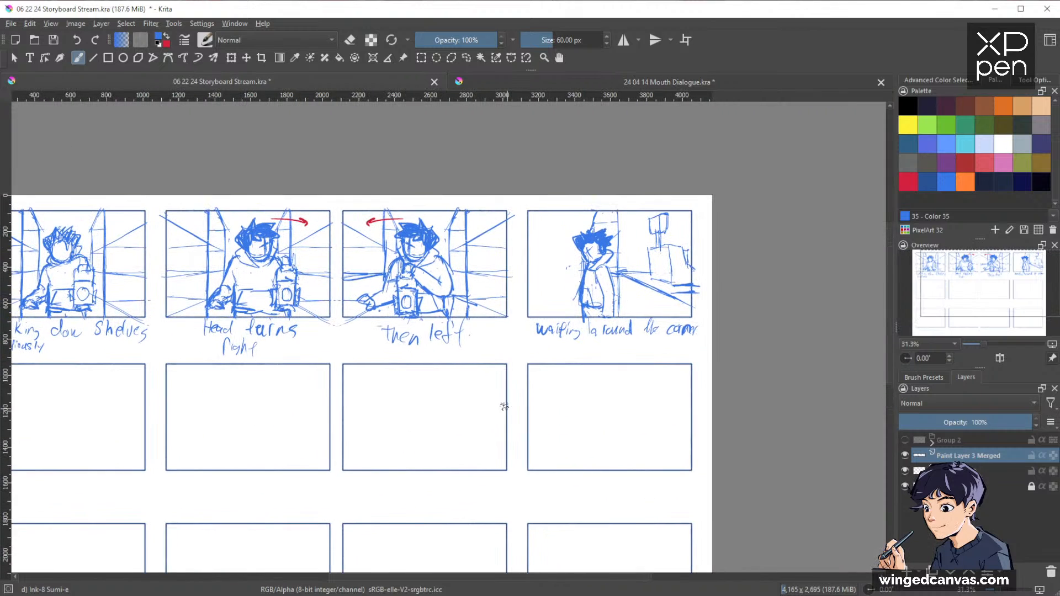
key(l)
mouse_move(714, 201)
mouse_down()
mouse_move(559, 193)
mouse_move(517, 240)
mouse_move(529, 305)
mouse_move(578, 326)
mouse_move(702, 316)
mouse_move(712, 221)
mouse_up()
key(ctrl+t)
mouse_move(633, 290)
mouse_down()
mouse_move(773, 254)
mouse_move(797, 276)
mouse_up()
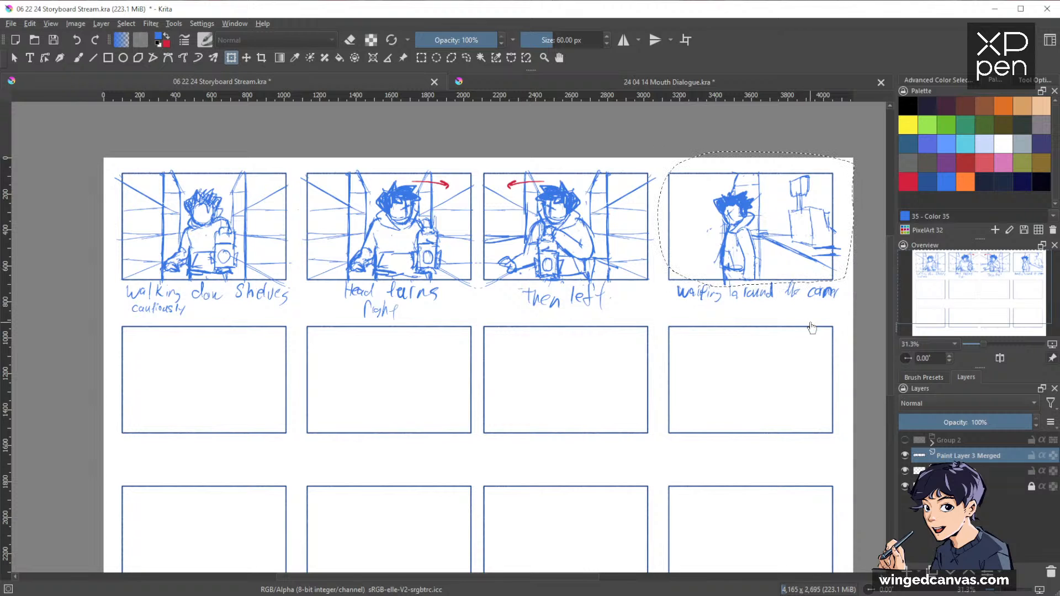
mouse_move(753, 226)
mouse_down()
mouse_move(270, 375)
mouse_move(163, 351)
mouse_move(181, 393)
mouse_move(182, 381)
mouse_up()
mouse_move(463, 412)
mouse_down()
mouse_move(675, 410)
mouse_move(456, 402)
mouse_move(480, 416)
mouse_up()
key(Return)
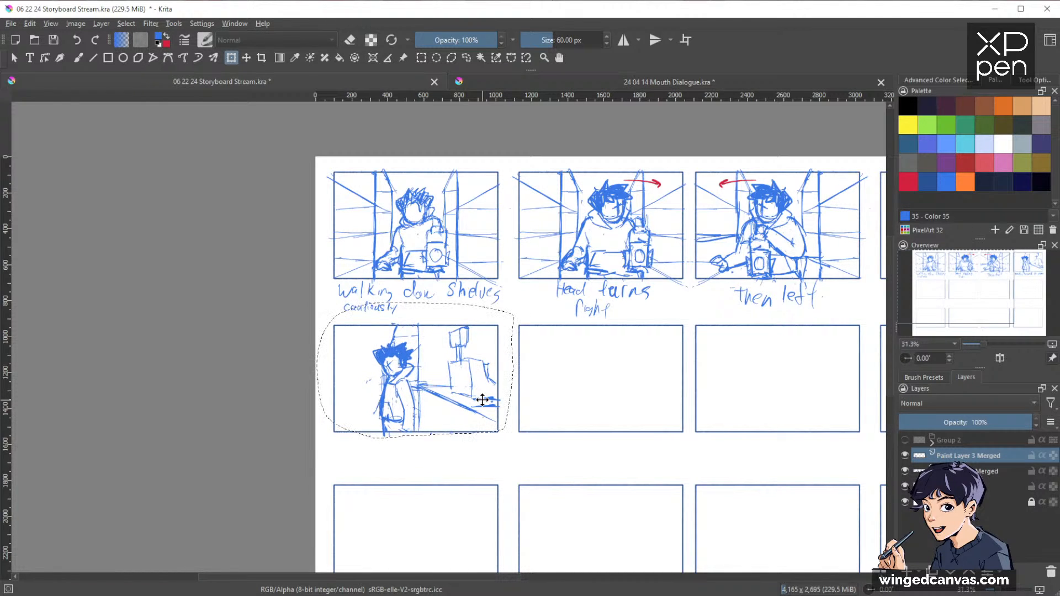
Step: Lasso the copied character in the second row's first panel, delete it and clear the selection
key(b)
scroll(609, 375, up, 2)
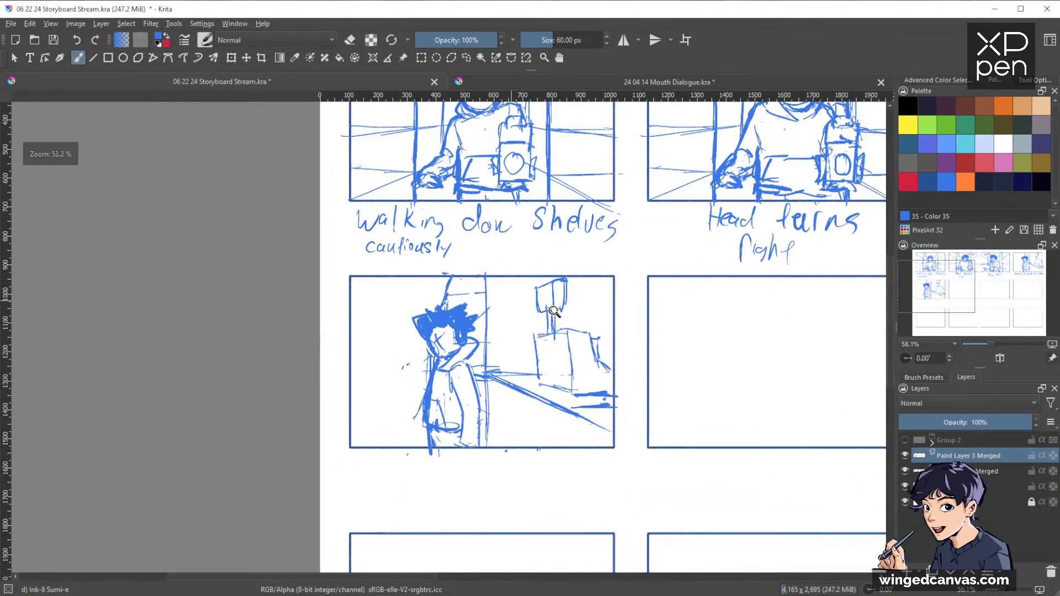
key(ctrl+r)
mouse_move(490, 450)
mouse_down()
mouse_move(488, 332)
mouse_move(450, 304)
mouse_move(426, 473)
mouse_move(474, 488)
mouse_up()
key(Delete)
key(ctrl+shift+a)
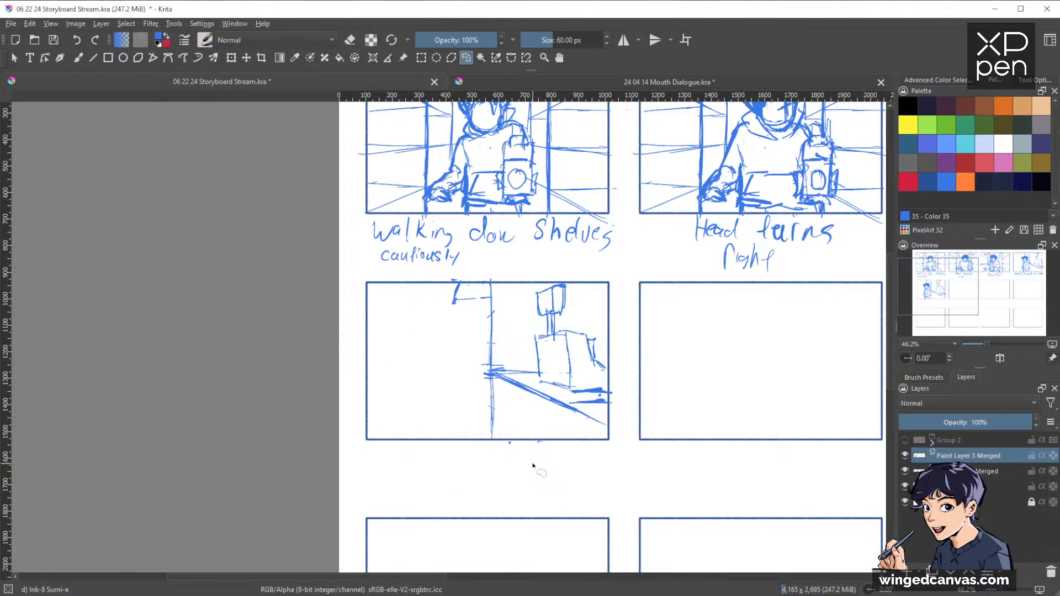
Step: Redraw the vertical shelf edge in the second row's first panel and sketch a round head overlapping the shelf
key(b)
drag(454, 297, 453, 451)
mouse_move(587, 285)
mouse_down()
mouse_move(489, 458)
mouse_move(519, 426)
mouse_move(447, 391)
mouse_move(457, 304)
mouse_move(478, 302)
mouse_move(455, 320)
mouse_move(448, 342)
mouse_up()
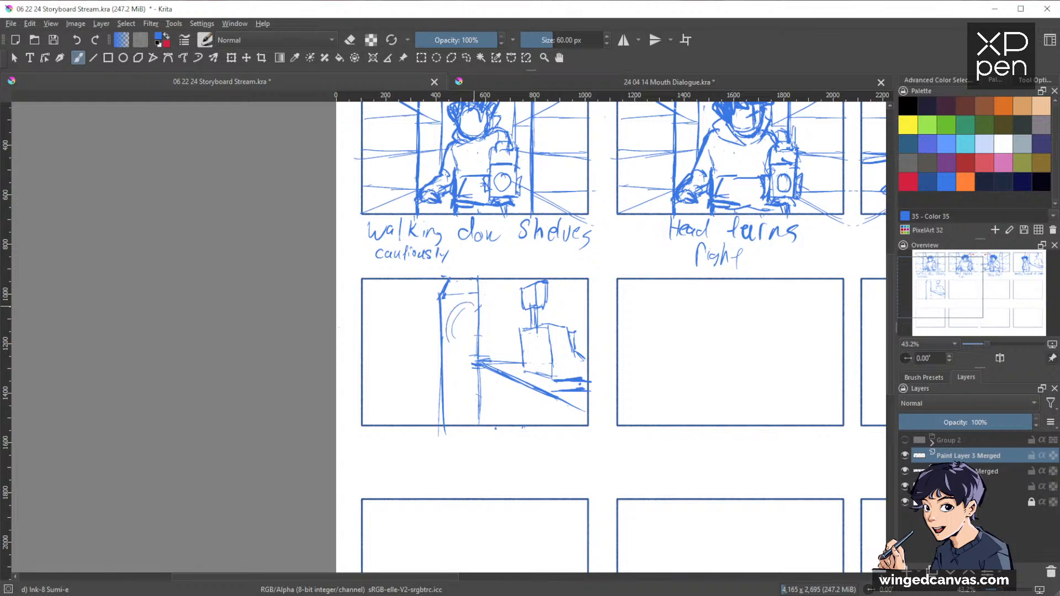
mouse_move(470, 304)
mouse_down()
mouse_move(450, 339)
mouse_move(461, 337)
mouse_up()
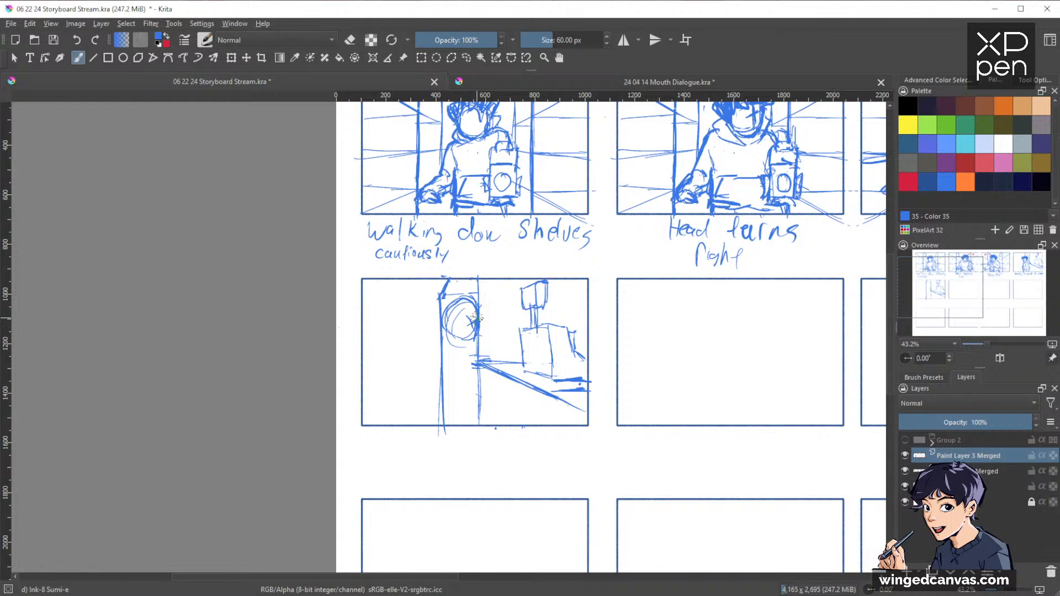
drag(467, 315, 471, 337)
mouse_move(443, 302)
mouse_down()
mouse_move(440, 341)
mouse_move(449, 315)
mouse_up()
Step: Erase the stray lines around the new head and mark its facing direction with a cross on the face
key(e)
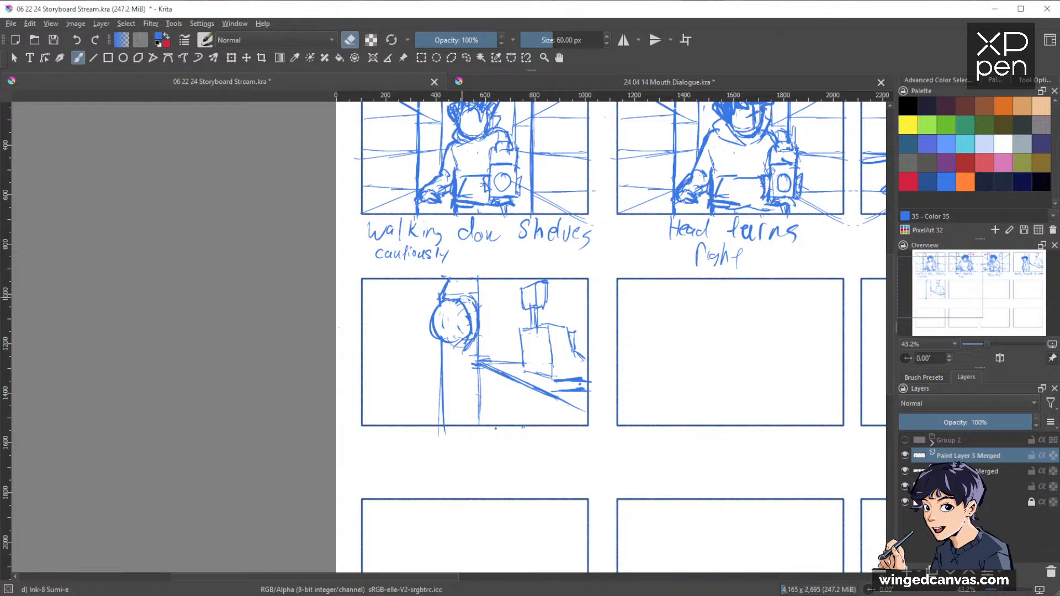
key(e)
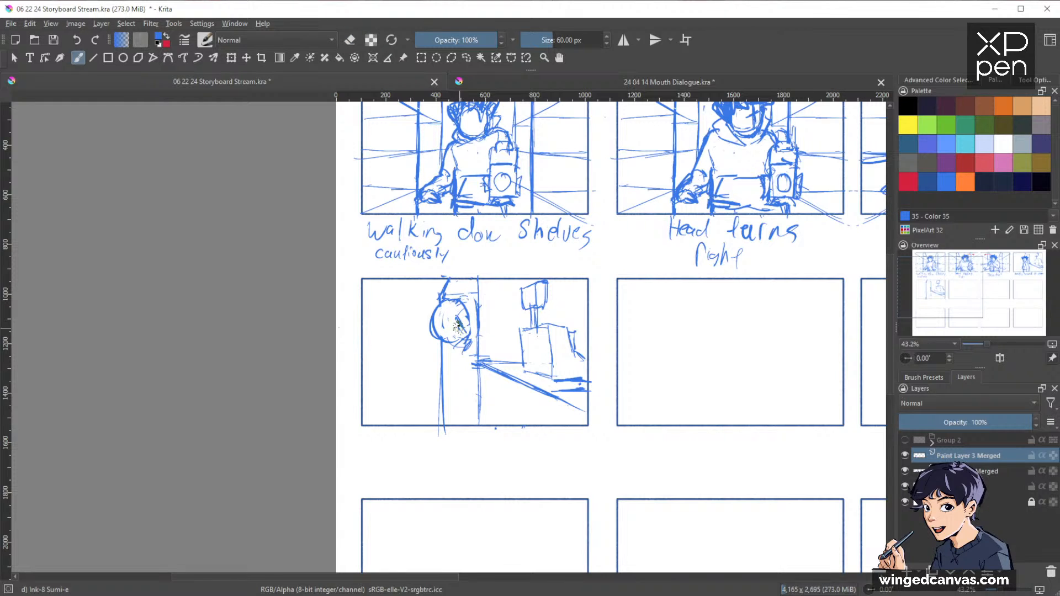
mouse_move(454, 313)
mouse_down()
mouse_move(467, 332)
mouse_move(465, 307)
mouse_up()
key(e)
key(e)
key(e)
key(e)
Step: Sketch the peeking character's collar, long torso outline and arm in the second row's first panel
mouse_move(479, 319)
mouse_down()
mouse_move(485, 340)
mouse_move(459, 351)
mouse_move(486, 351)
mouse_up()
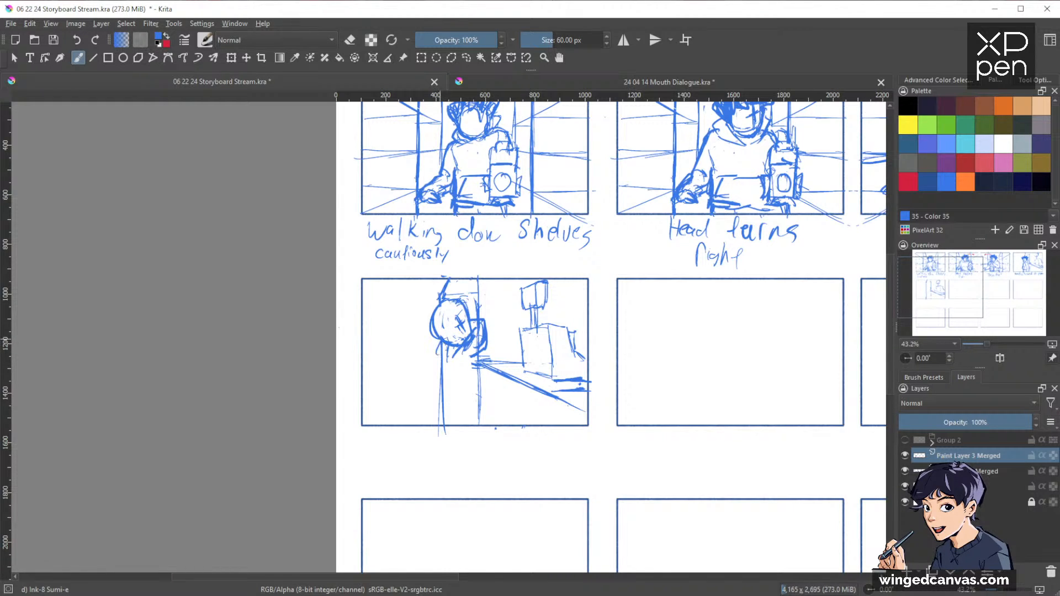
mouse_move(439, 345)
mouse_down()
mouse_move(432, 407)
mouse_move(471, 413)
mouse_up()
drag(485, 353, 500, 407)
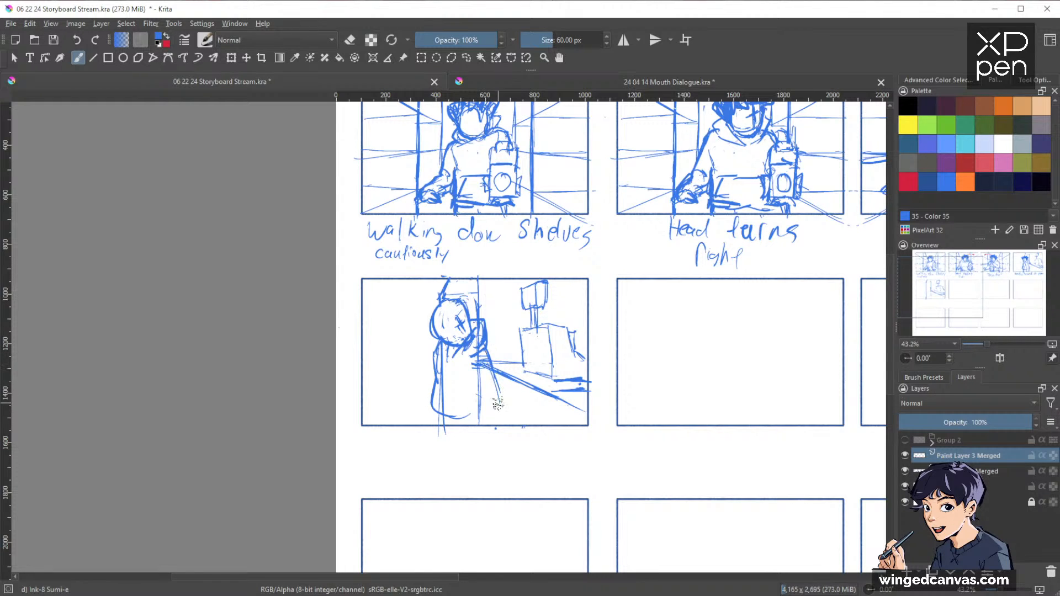
drag(465, 373, 486, 408)
drag(487, 368, 501, 407)
drag(475, 351, 467, 377)
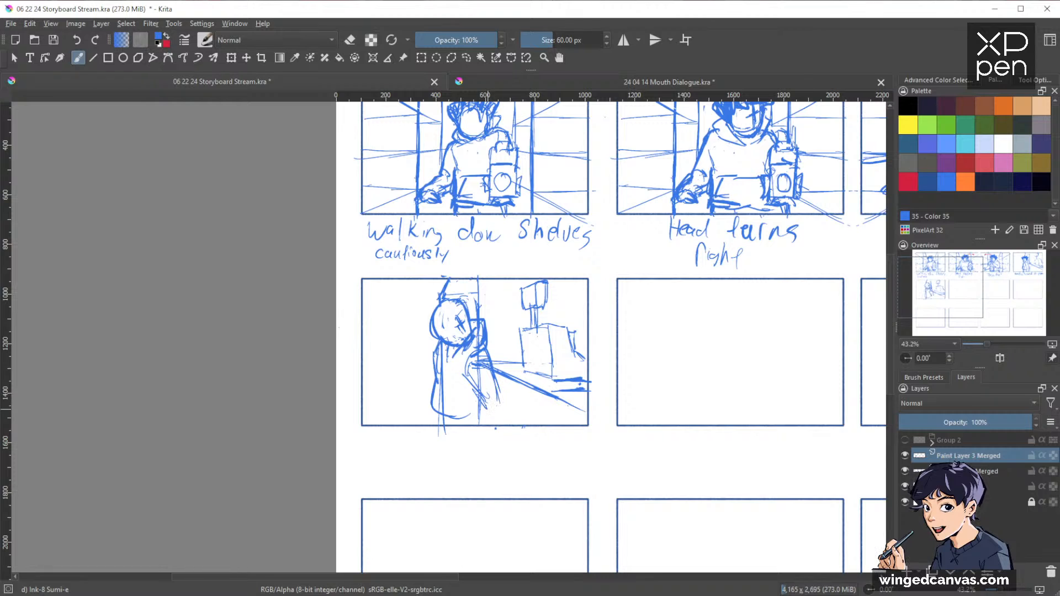
Step: Finish the lower edge of the character's body and add solid spiky hair over the head
mouse_move(486, 423)
mouse_down()
mouse_move(485, 401)
mouse_move(488, 425)
mouse_up()
drag(487, 413, 492, 429)
mouse_move(499, 384)
mouse_down()
mouse_move(503, 422)
mouse_move(444, 426)
mouse_up()
mouse_move(433, 306)
mouse_down()
mouse_move(419, 329)
mouse_move(439, 295)
mouse_move(459, 305)
mouse_move(455, 282)
mouse_move(446, 288)
mouse_move(476, 302)
mouse_up()
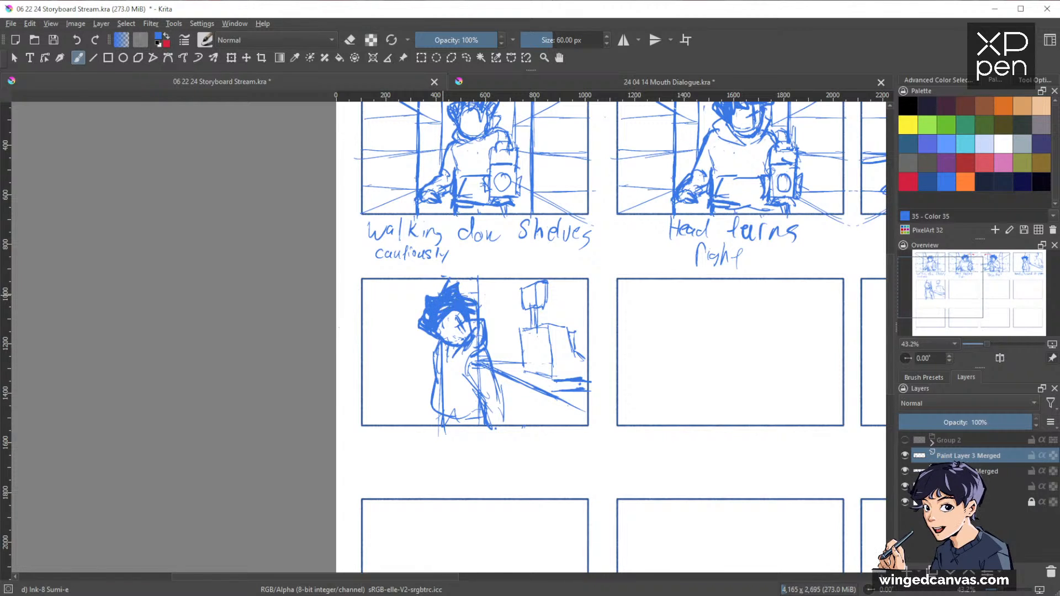
Step: Handwrite the caption "Peaks around corner" beneath the second row's first panel
drag(703, 336, 369, 405)
drag(602, 335, 844, 261)
mouse_move(375, 373)
mouse_down()
mouse_move(374, 388)
mouse_move(415, 387)
mouse_up()
click(387, 380)
mouse_move(425, 375)
mouse_down()
mouse_move(417, 387)
mouse_move(448, 384)
mouse_up()
drag(451, 383, 474, 381)
drag(475, 380, 540, 377)
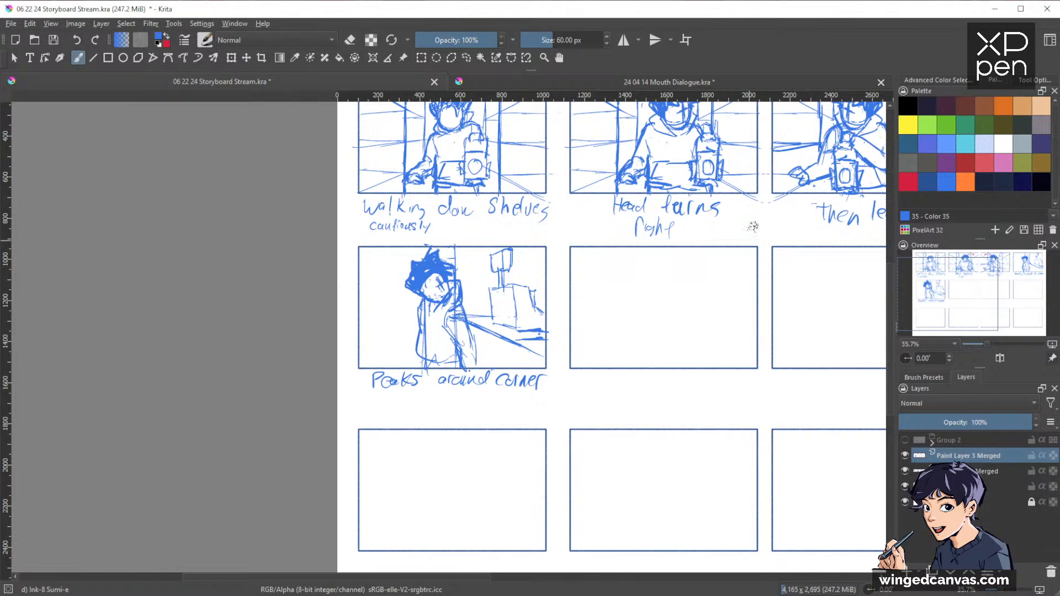
Step: Draw a vertical shelf edge near the left side of the second row's second panel
drag(765, 312, 631, 344)
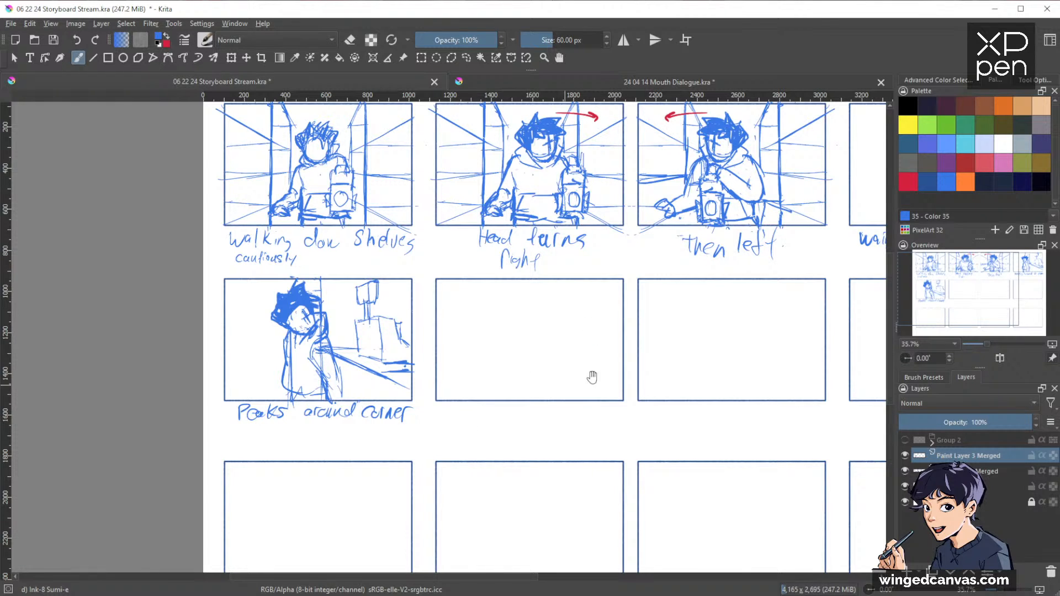
drag(591, 373, 544, 320)
scroll(543, 265, up, 2)
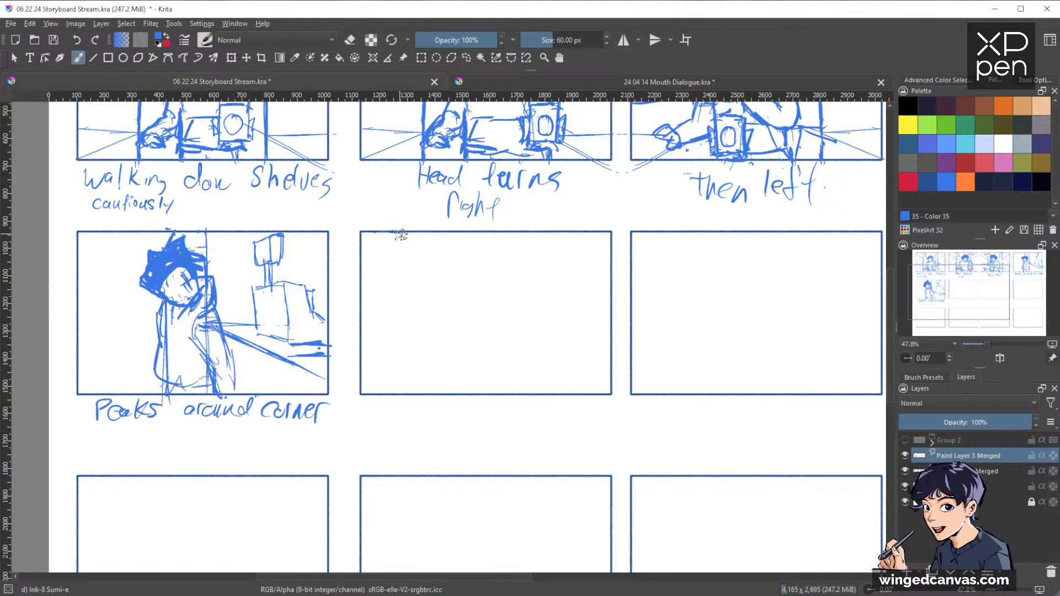
drag(402, 231, 398, 362)
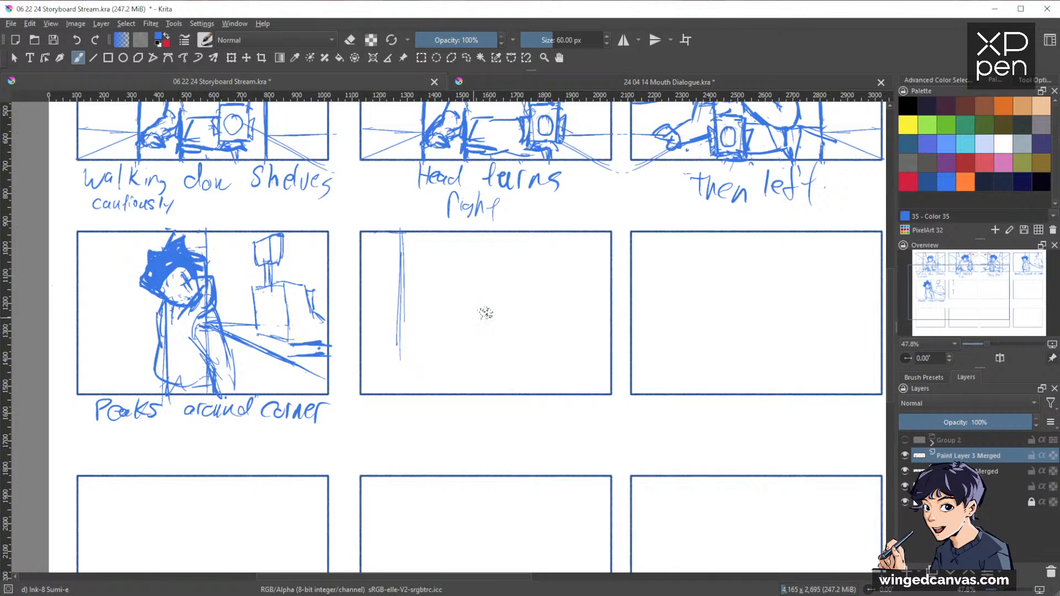
drag(443, 322, 496, 309)
key(ctrl+z)
drag(363, 315, 628, 311)
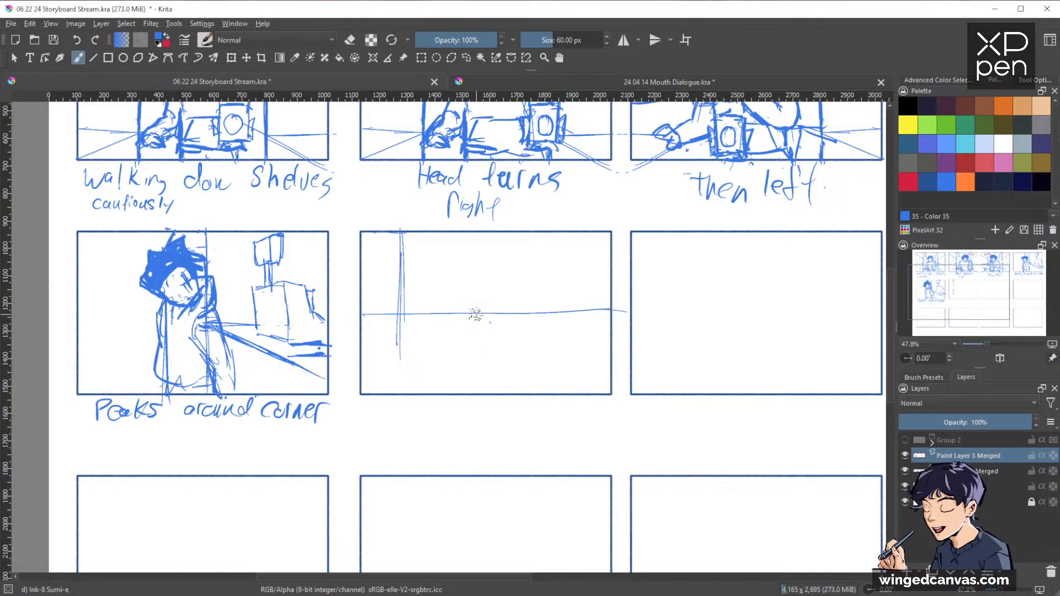
key(ctrl+z)
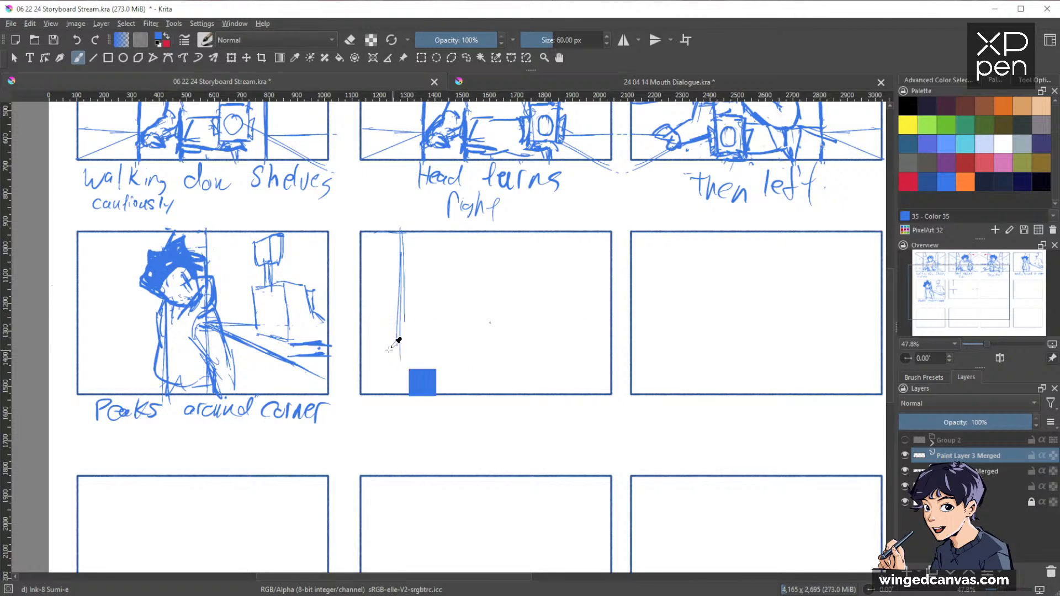
Step: Draw horizontal guides for the shelf base and back of the floor, plus fanned perspective lines across the floor
drag(362, 352, 570, 355)
drag(423, 360, 608, 359)
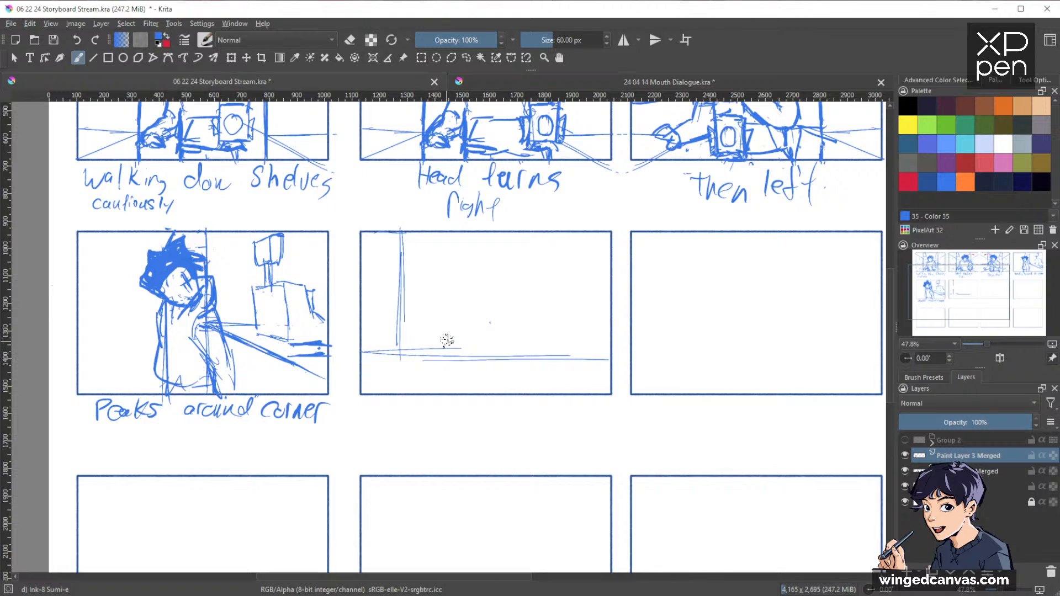
drag(362, 296, 622, 291)
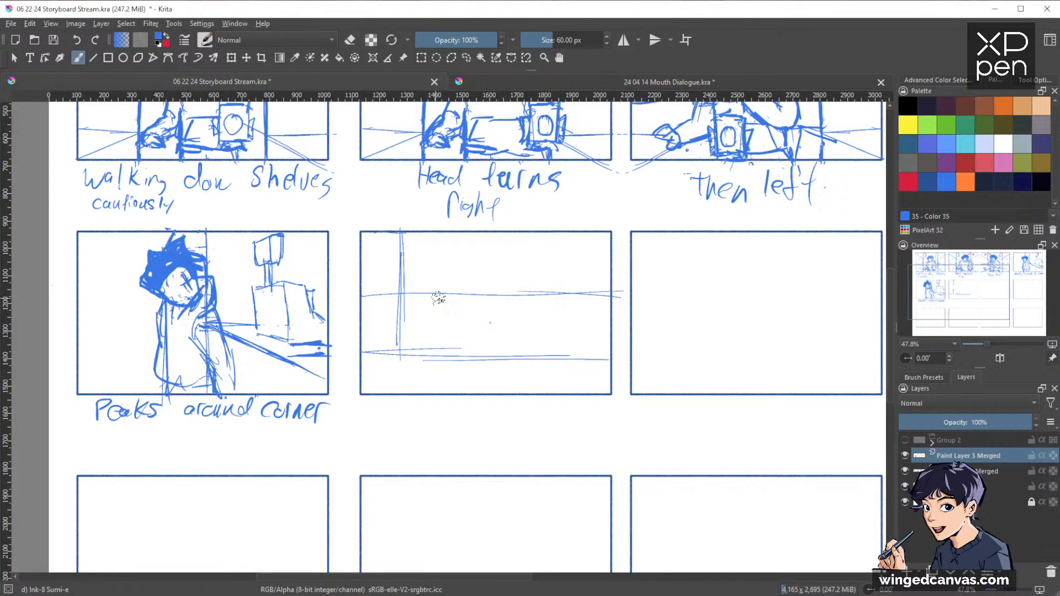
mouse_move(448, 296)
mouse_down()
mouse_move(369, 389)
mouse_move(444, 395)
mouse_up()
mouse_move(509, 302)
mouse_down()
mouse_move(510, 411)
mouse_move(607, 411)
mouse_up()
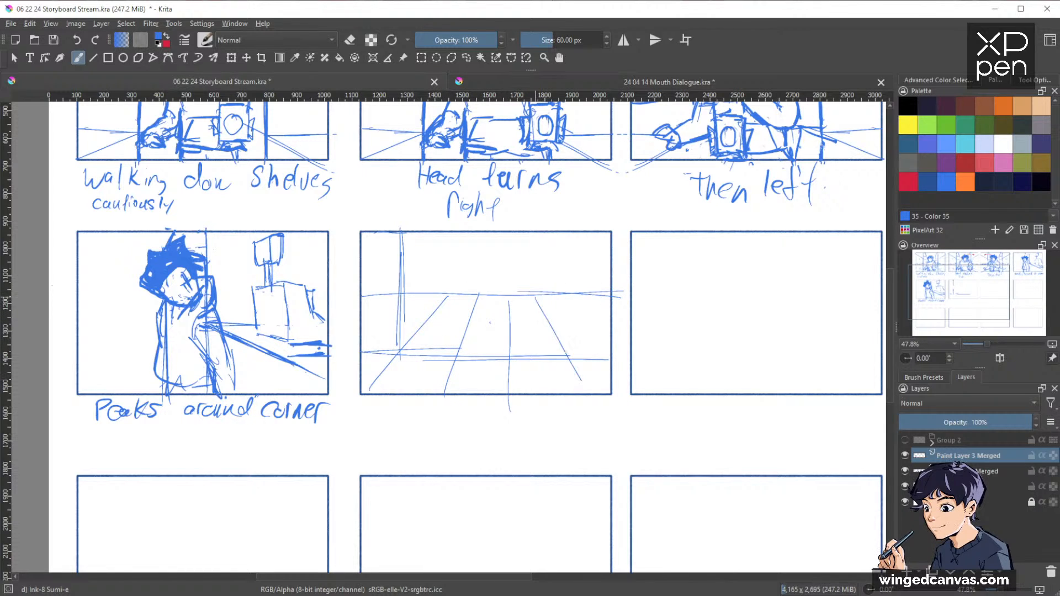
drag(577, 299, 641, 349)
drag(406, 294, 346, 331)
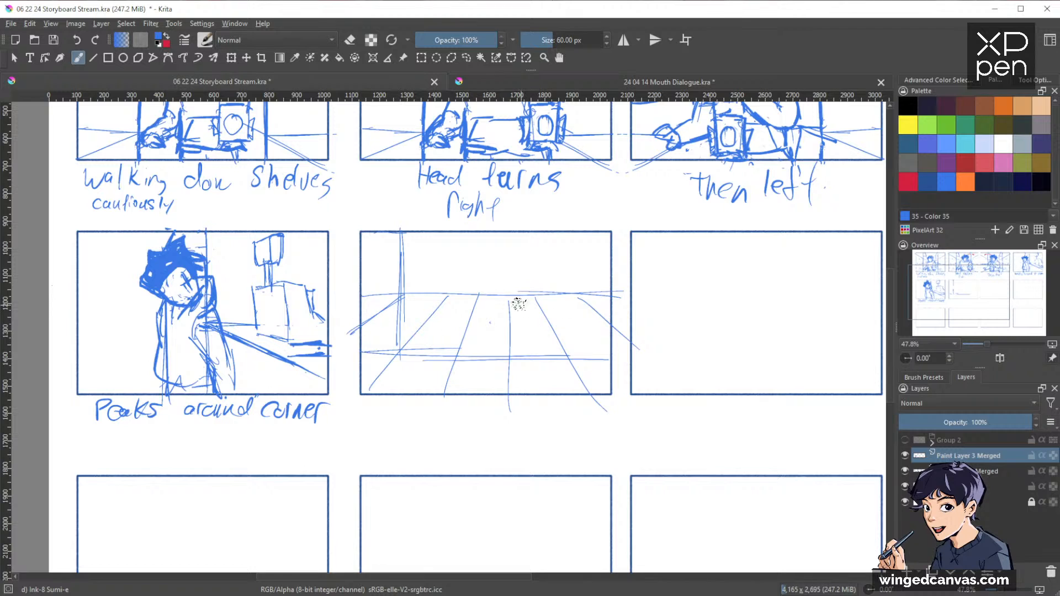
Step: Add baseboard lines and evenly spaced vertical divisions to the back wall of the second panel
drag(413, 289, 555, 287)
drag(486, 233, 485, 295)
drag(425, 234, 430, 299)
drag(542, 234, 542, 292)
drag(585, 227, 585, 285)
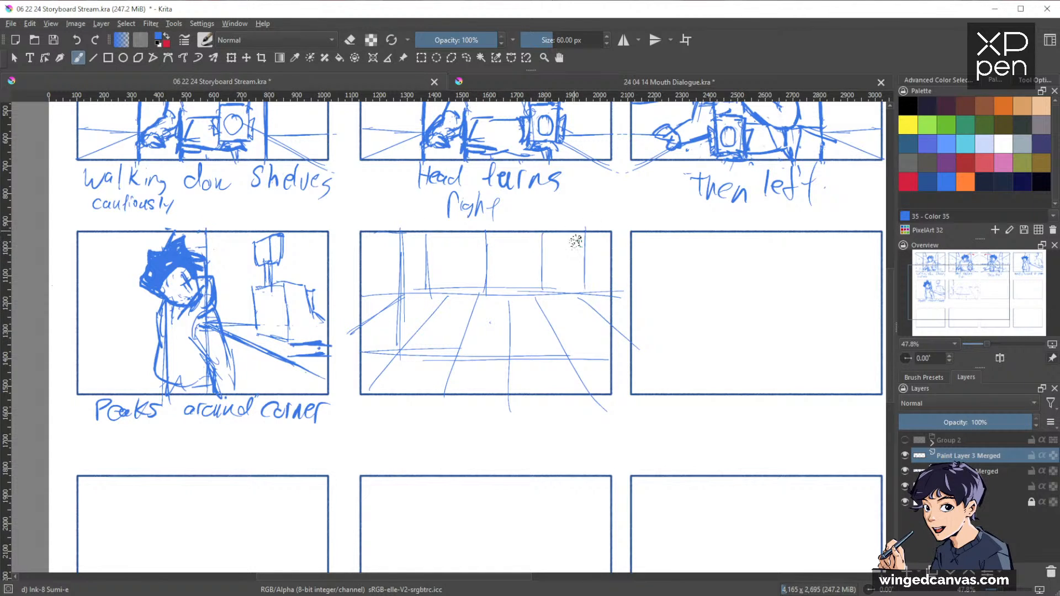
drag(397, 281, 608, 282)
Step: Redraw the left shelf as an upright block with an angled base and erase its old vertical guide line
drag(401, 233, 400, 350)
mouse_move(413, 230)
mouse_down()
mouse_move(413, 327)
mouse_move(398, 352)
mouse_up()
drag(387, 236, 388, 346)
key(e)
mouse_move(401, 229)
mouse_down()
mouse_move(398, 336)
mouse_move(401, 326)
mouse_up()
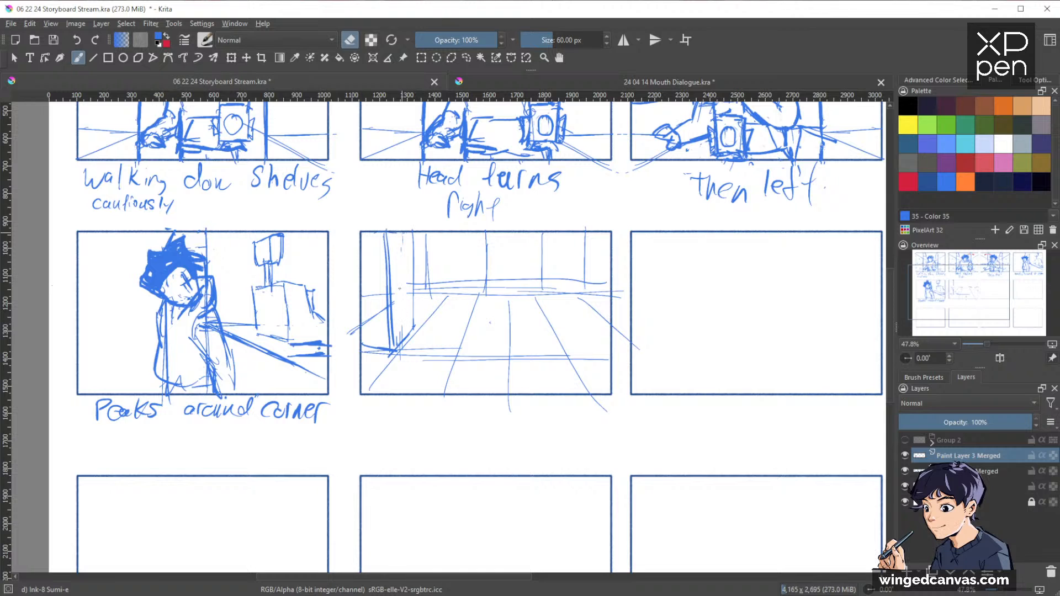
key(e)
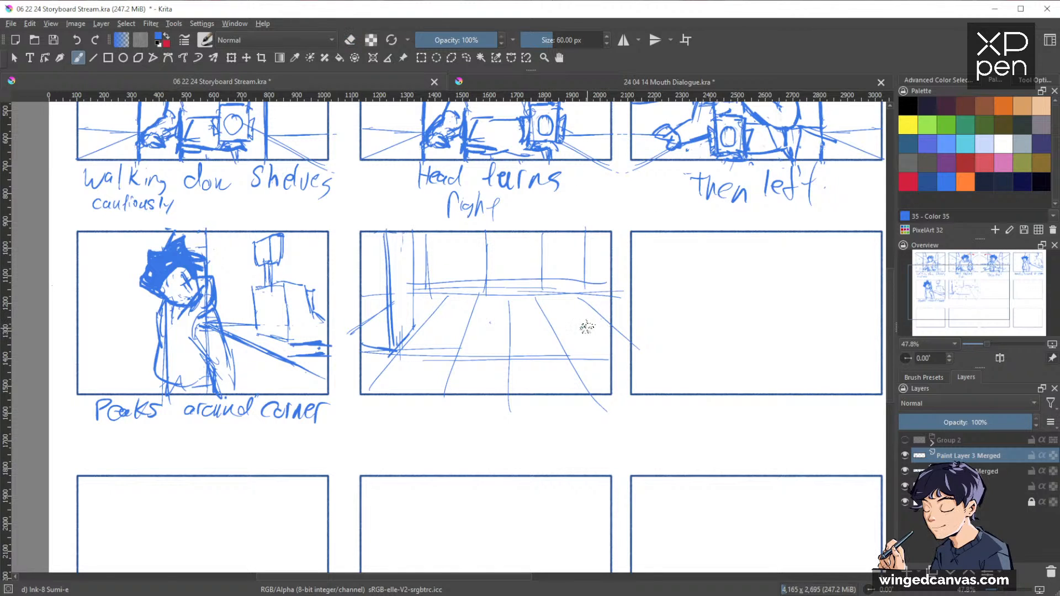
Step: Draw the vertical edge and angled base of a matching shelf on the right side of the second panel
drag(578, 322, 603, 357)
key(e)
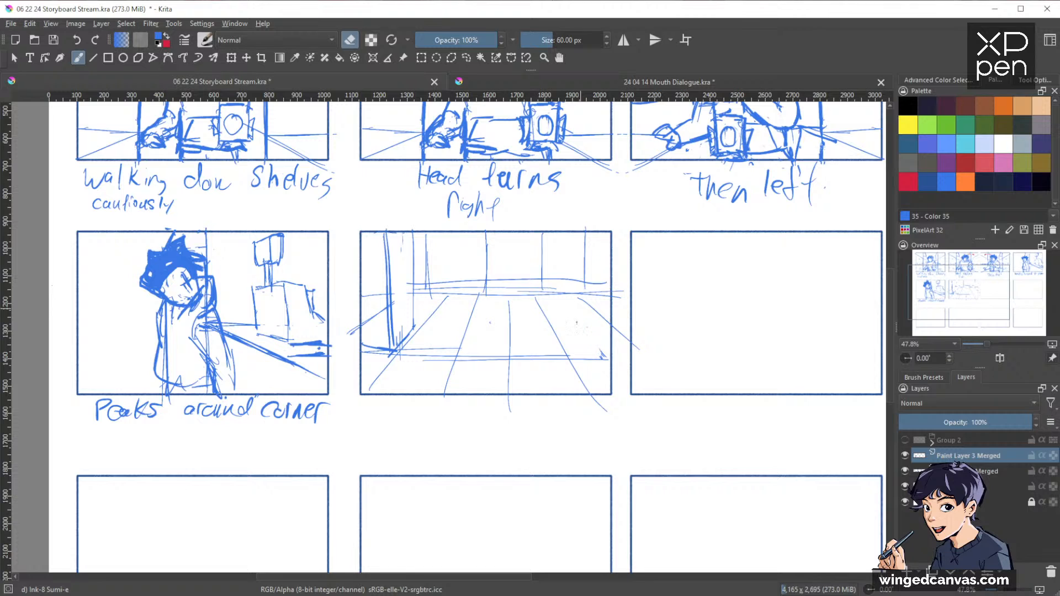
key(e)
drag(596, 325, 607, 347)
drag(595, 233, 598, 326)
key(e)
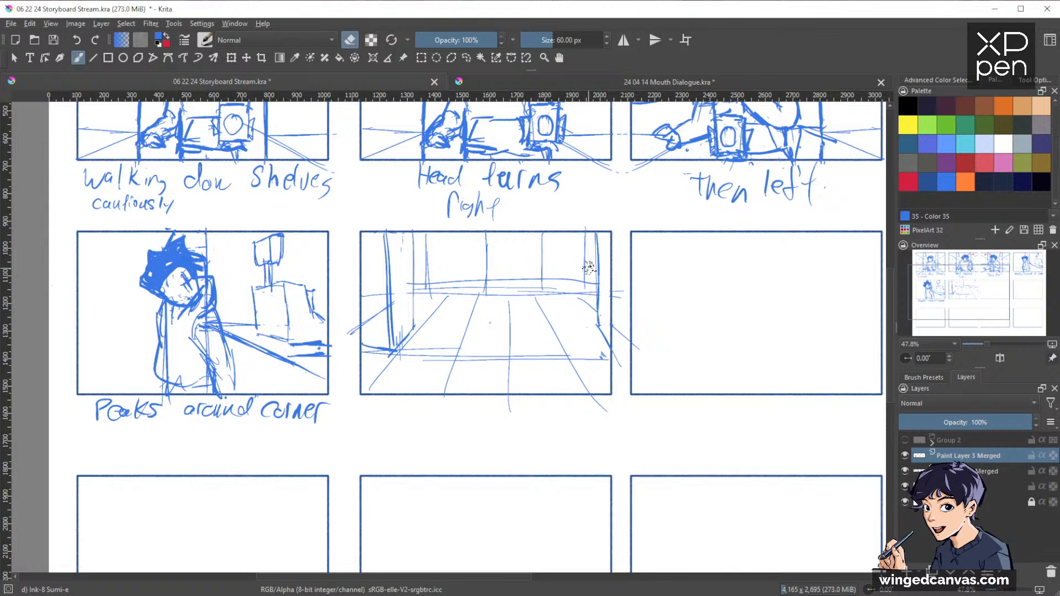
key(e)
Step: Thicken the line where the floor meets the back wall and the left shelf's rear vertical edge
drag(415, 291, 487, 288)
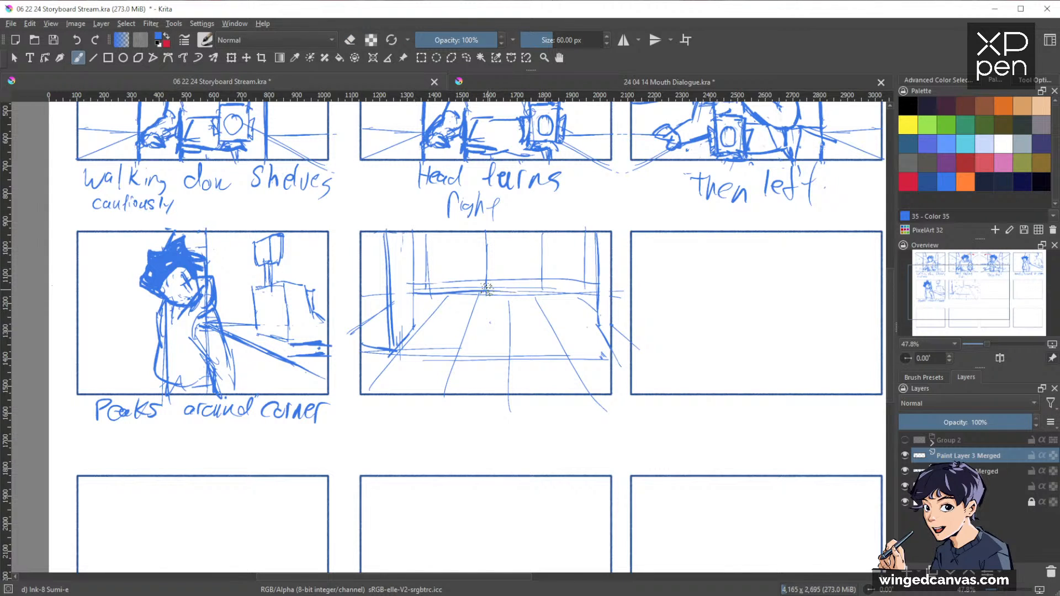
drag(419, 291, 601, 291)
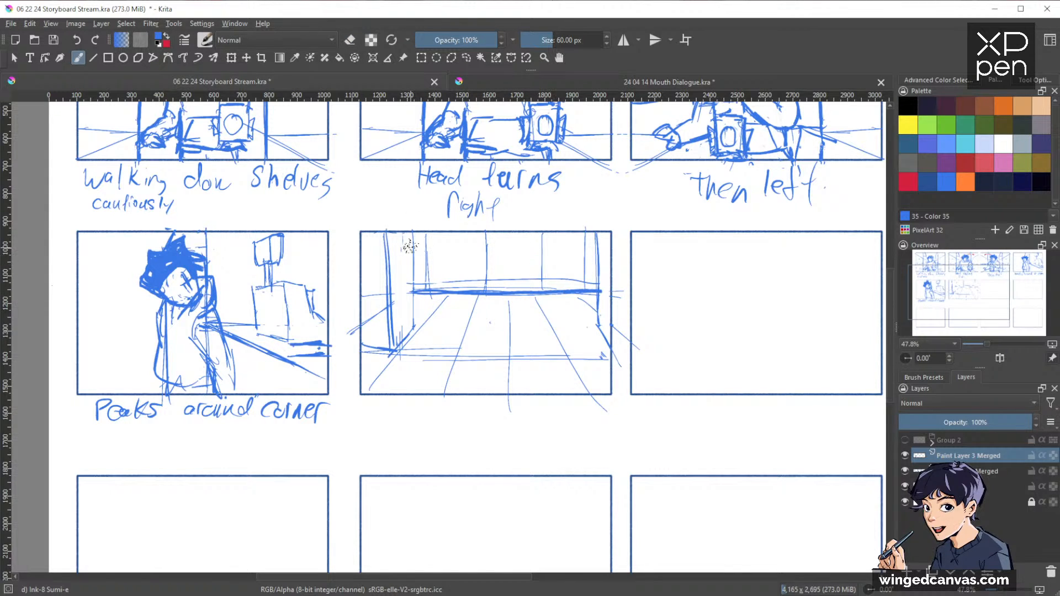
drag(411, 231, 414, 324)
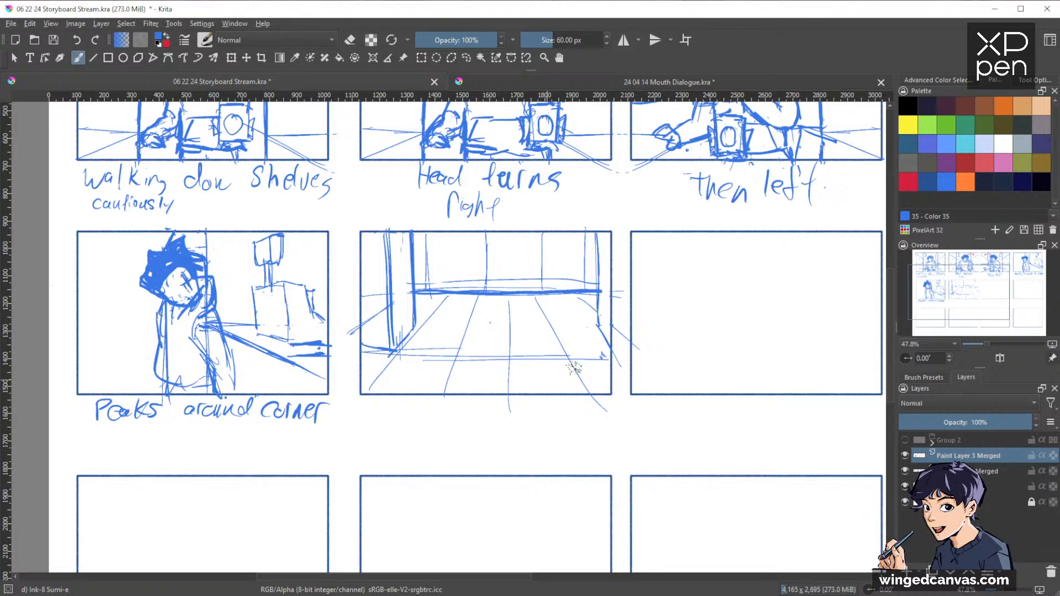
Step: Try a wide, flat rounded shape lying in the middle of the second panel's floor
drag(682, 278, 504, 322)
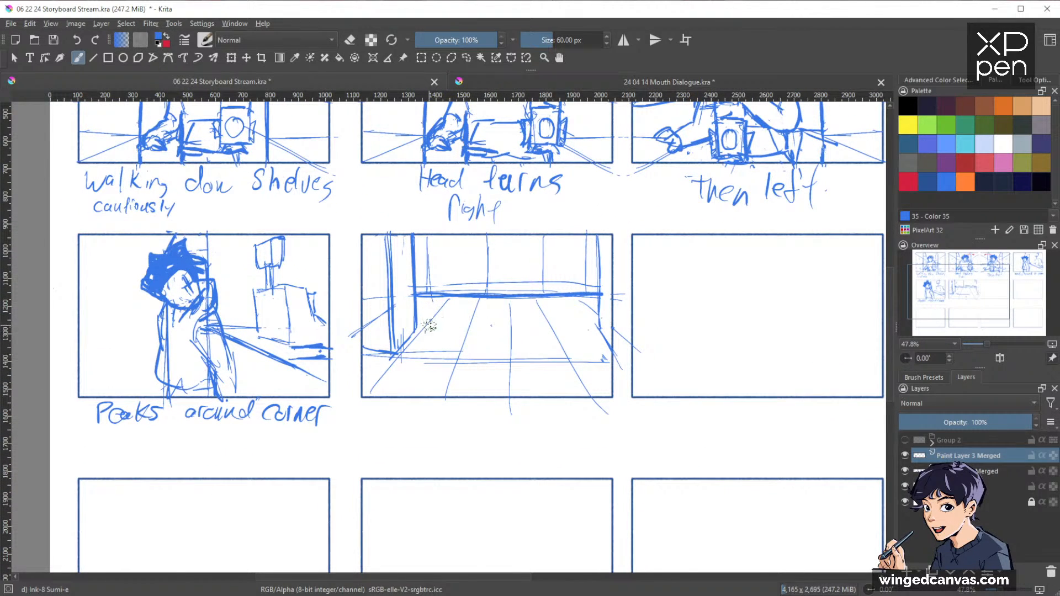
drag(464, 333, 474, 319)
drag(548, 331, 540, 319)
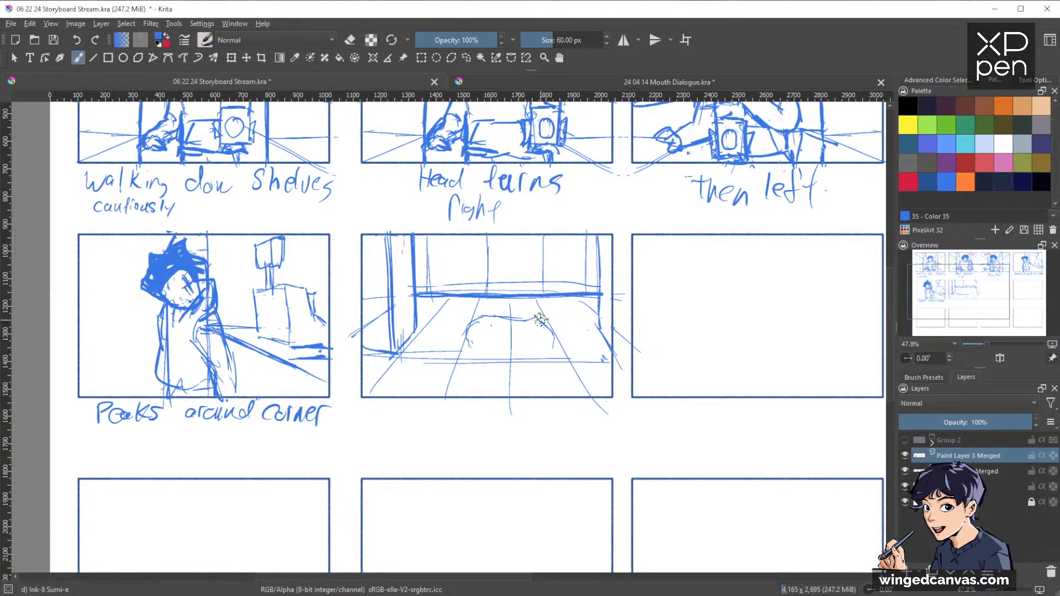
mouse_move(475, 318)
mouse_down()
mouse_move(466, 338)
mouse_move(505, 350)
mouse_move(553, 346)
mouse_up()
drag(469, 341, 555, 334)
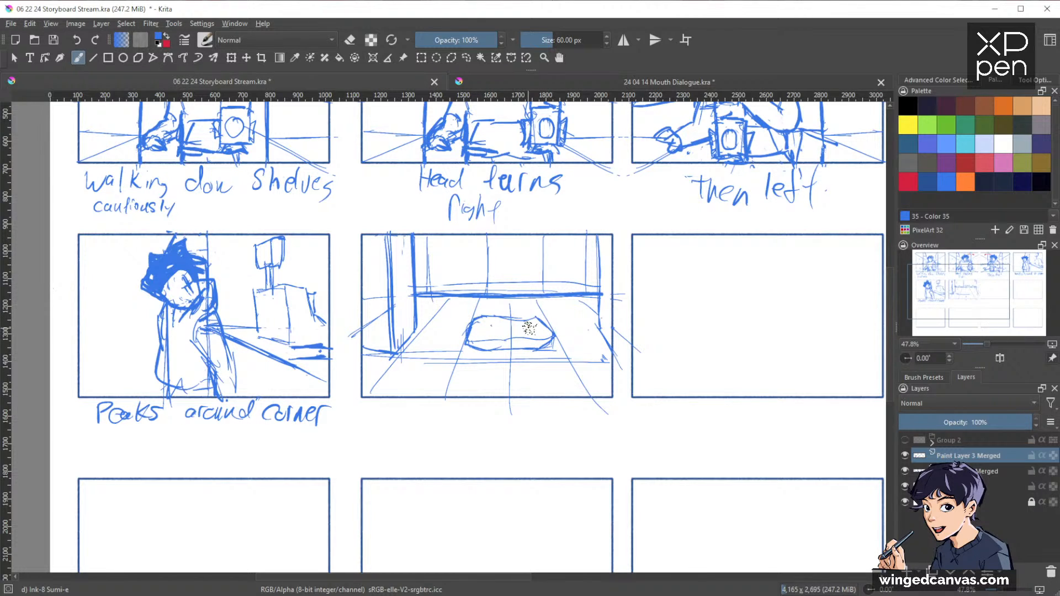
Step: Erase the wide rounded shape from the second panel's floor
drag(473, 430, 543, 384)
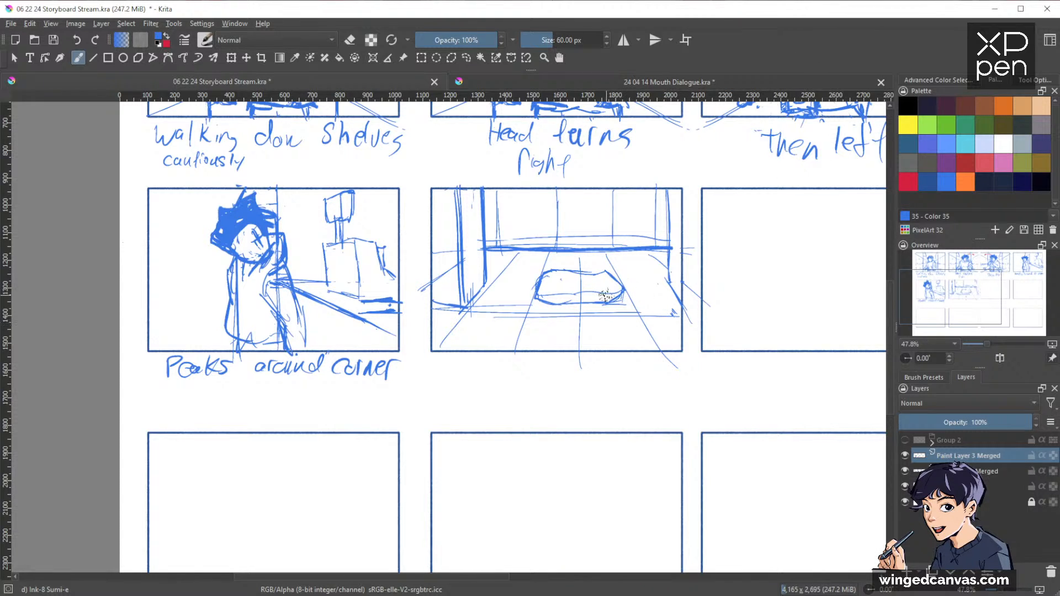
key(e)
mouse_move(608, 282)
mouse_down()
mouse_move(621, 303)
mouse_move(590, 266)
mouse_up()
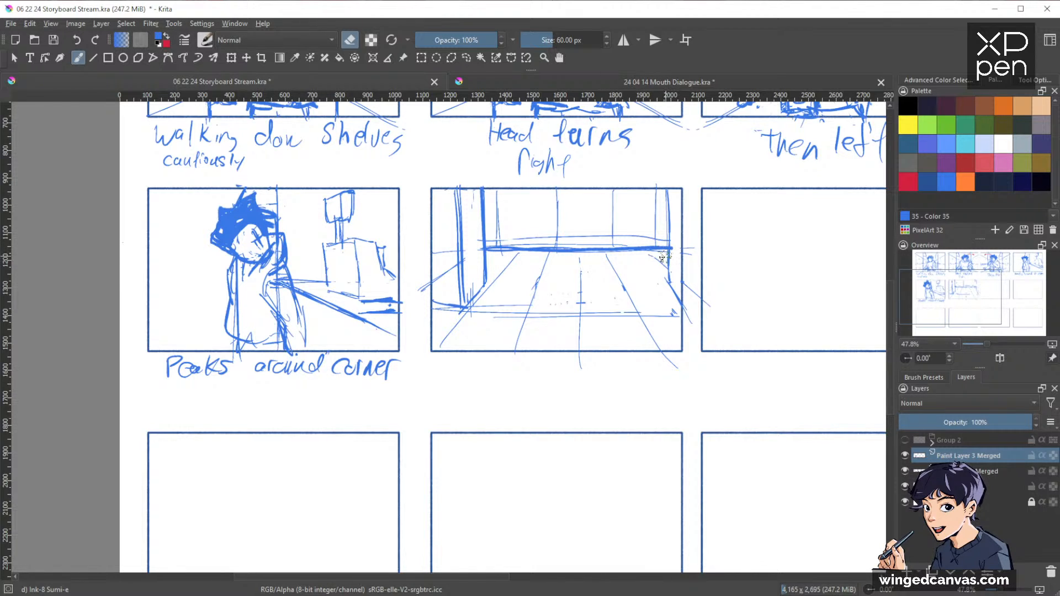
key(e)
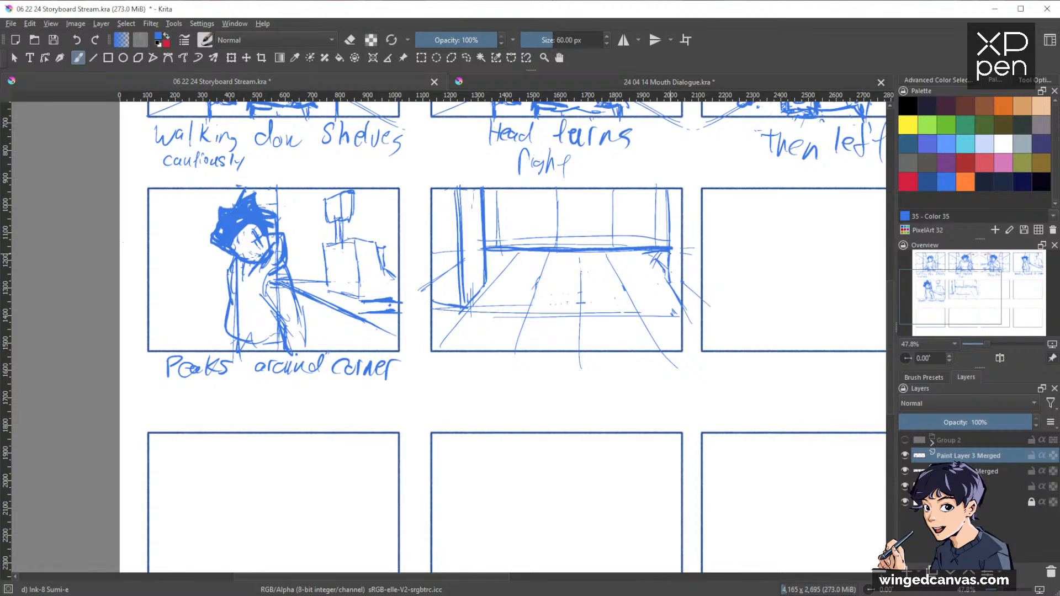
Step: Sketch a small leaf-shaped chip bag in the middle of the floor and erase the marks beside the right shelf
drag(653, 255, 672, 274)
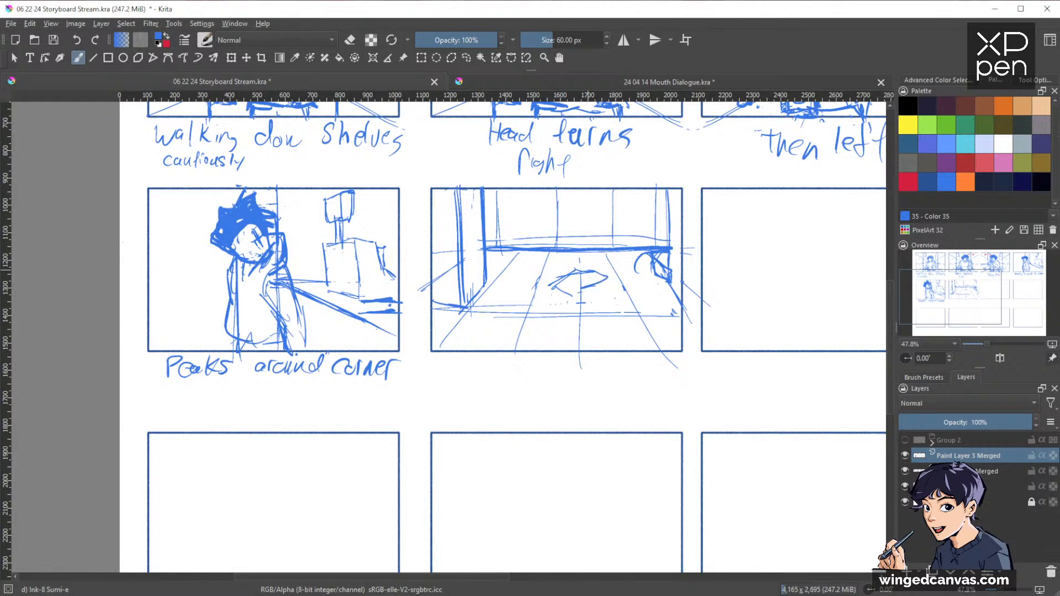
key(e)
drag(655, 257, 661, 280)
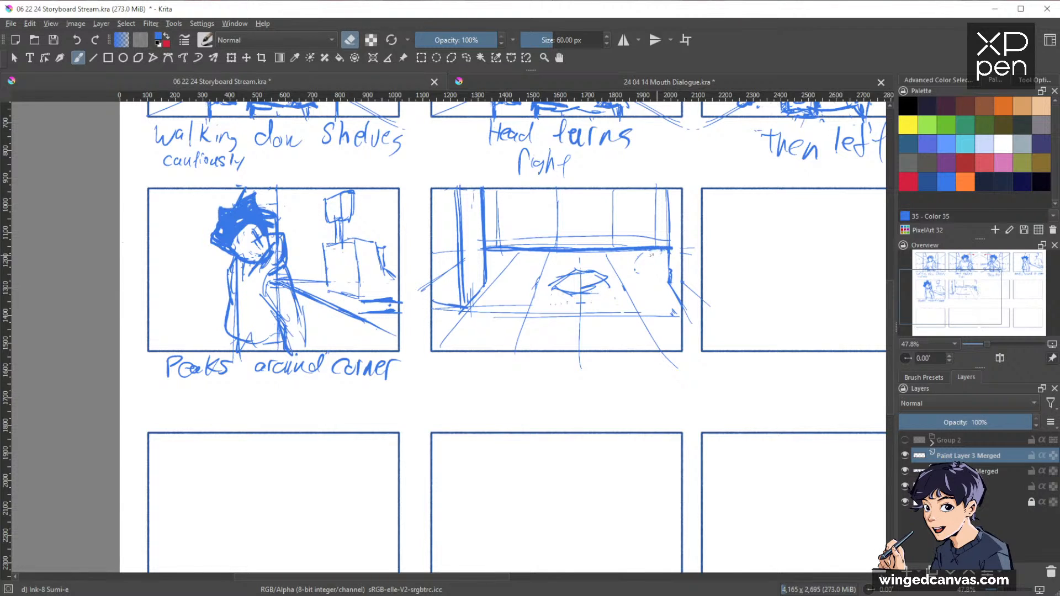
key(e)
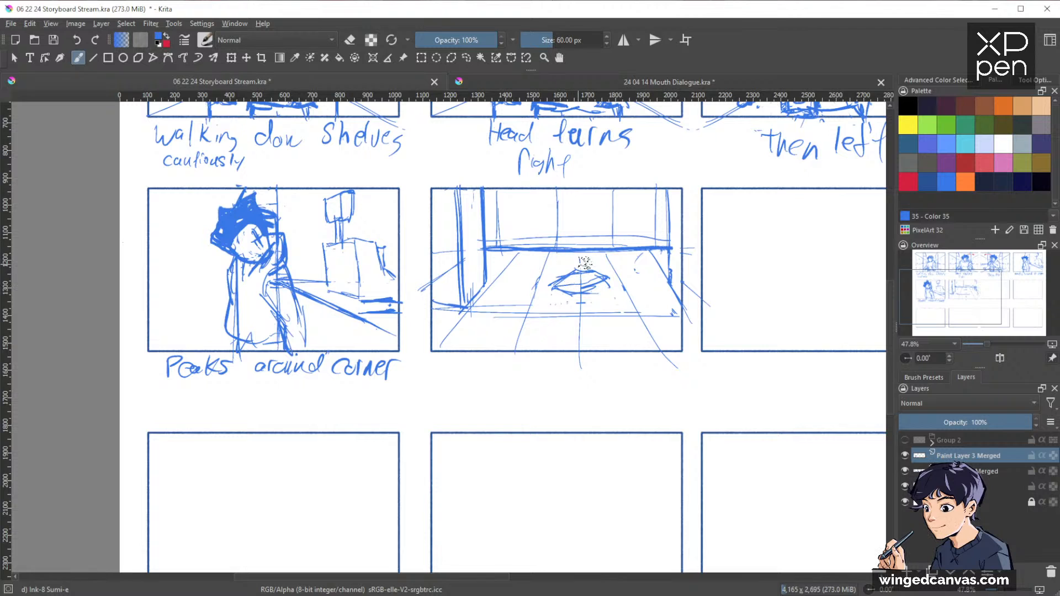
drag(566, 273, 574, 271)
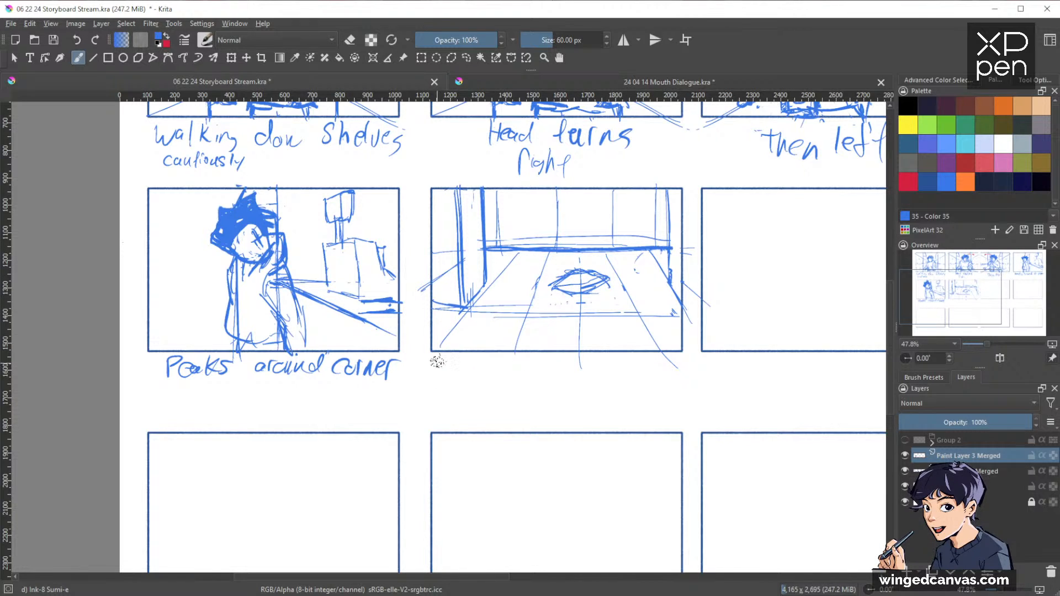
Step: Handwrite "chip bag in the middle" beneath the second row's second panel
mouse_move(449, 361)
mouse_down()
mouse_move(448, 373)
mouse_move(463, 373)
mouse_up()
drag(466, 365, 509, 377)
mouse_move(519, 367)
mouse_down()
mouse_move(514, 378)
mouse_move(543, 375)
mouse_up()
mouse_move(550, 365)
mouse_down()
mouse_move(515, 381)
mouse_move(570, 375)
mouse_up()
drag(566, 366, 626, 370)
mouse_move(639, 356)
mouse_down()
mouse_move(635, 371)
mouse_move(657, 370)
mouse_up()
drag(660, 365, 676, 368)
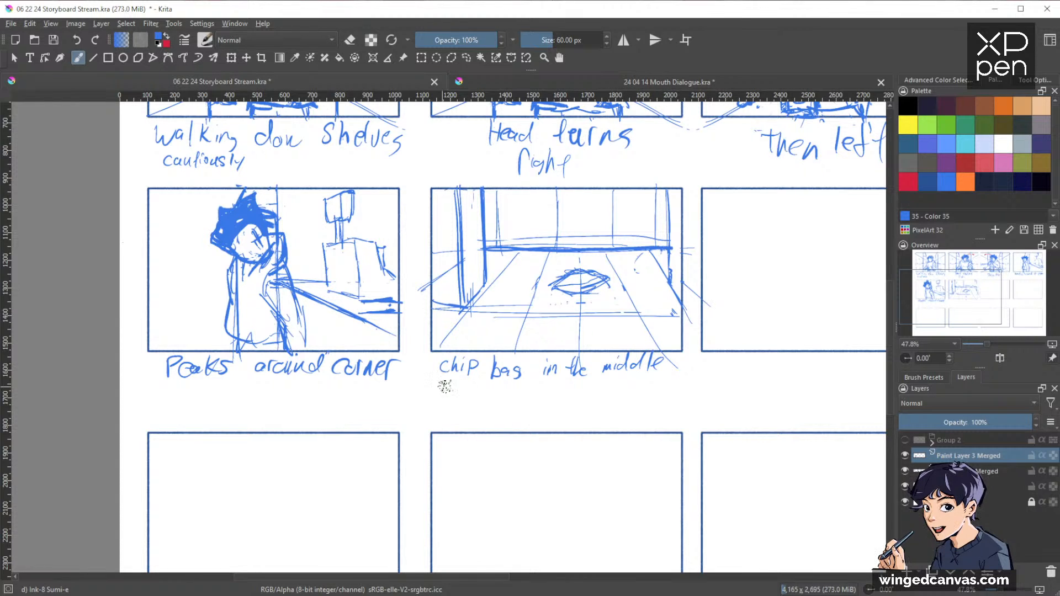
Step: Add a second caption line reading "and it's moving" beneath the chip bag panel
drag(444, 395, 458, 402)
mouse_move(468, 387)
mouse_down()
mouse_move(466, 403)
mouse_move(496, 402)
mouse_up()
drag(507, 384, 507, 403)
drag(502, 392, 516, 392)
mouse_move(526, 390)
mouse_down()
mouse_move(521, 398)
mouse_move(564, 395)
mouse_up()
drag(568, 391, 596, 414)
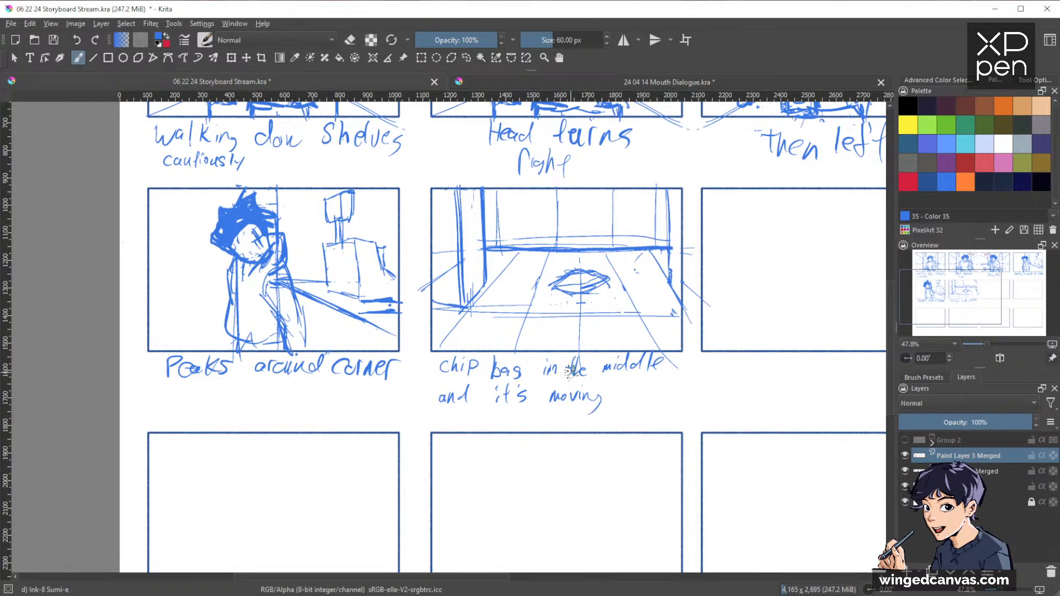
mouse_move(786, 373)
mouse_down()
mouse_move(603, 376)
mouse_move(709, 393)
mouse_move(752, 416)
mouse_move(778, 407)
mouse_up()
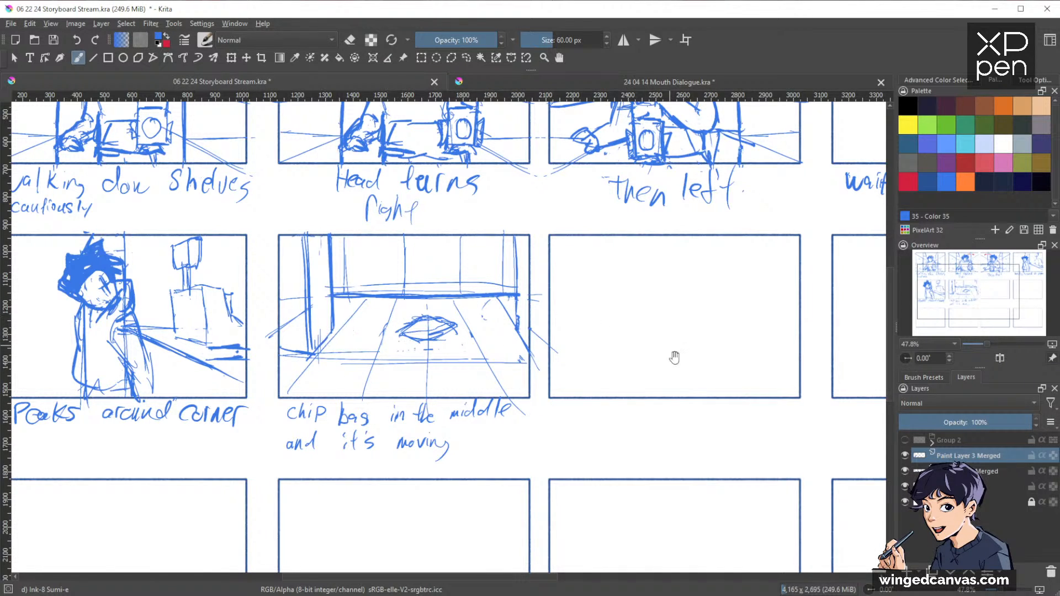
Step: Handwrite "cut back to NILS" beneath the second row's third panel
drag(674, 359, 584, 330)
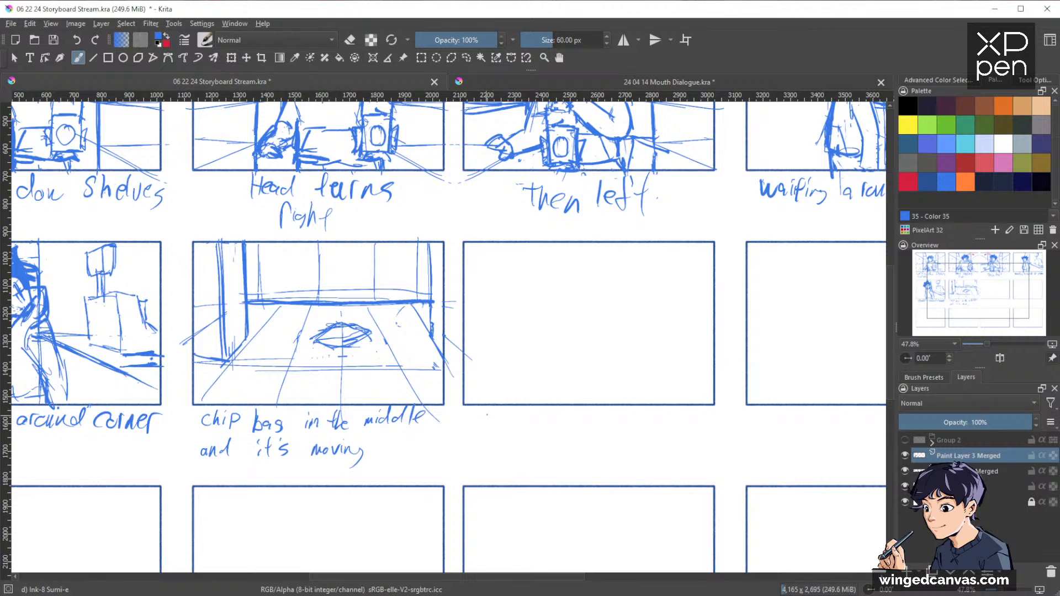
drag(487, 414, 485, 423)
drag(493, 414, 513, 422)
drag(505, 415, 547, 427)
drag(552, 421, 568, 428)
mouse_move(570, 410)
mouse_down()
mouse_move(578, 429)
mouse_move(605, 428)
mouse_up()
mouse_move(599, 418)
mouse_down()
mouse_move(657, 416)
mouse_move(666, 430)
mouse_up()
drag(660, 416, 671, 416)
drag(661, 430, 679, 431)
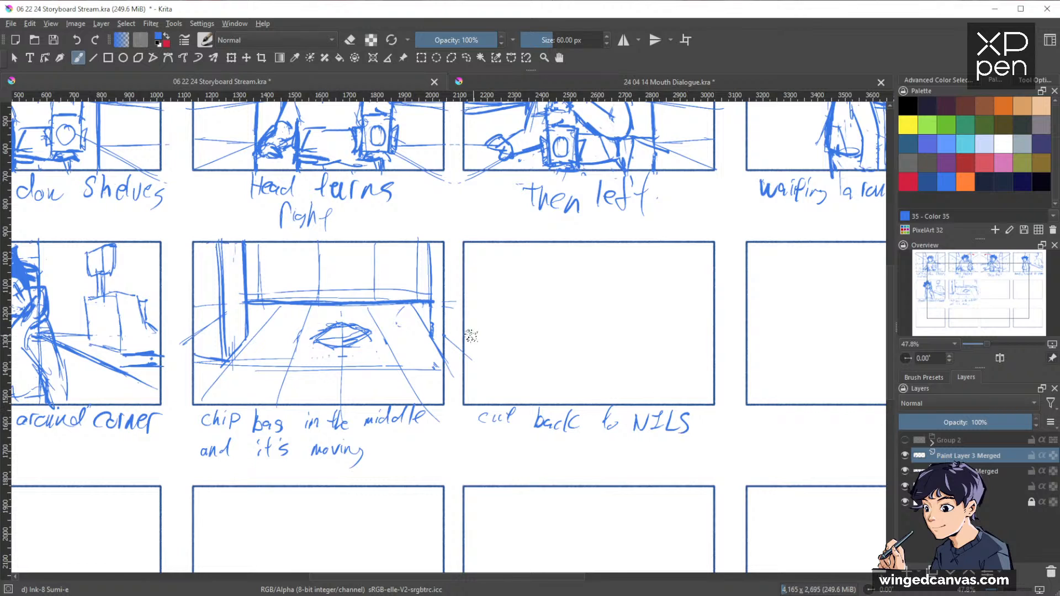
Step: Draw a thick floor line across the third panel and a vertical wall edge near its right side
mouse_move(462, 367)
mouse_down()
mouse_move(714, 363)
mouse_move(669, 364)
mouse_up()
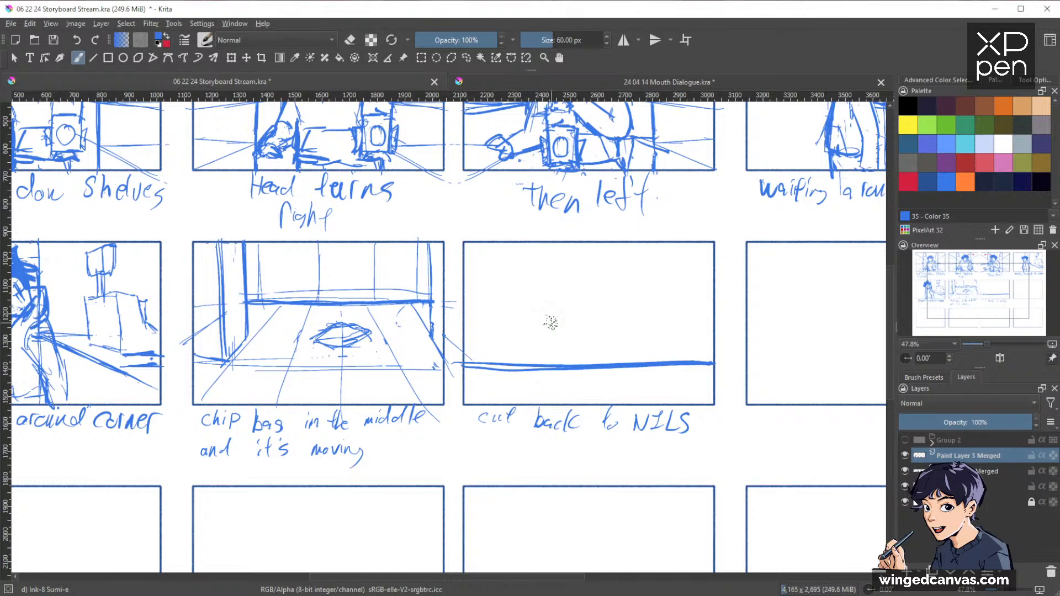
mouse_move(644, 323)
mouse_down()
mouse_move(699, 324)
mouse_move(671, 319)
mouse_up()
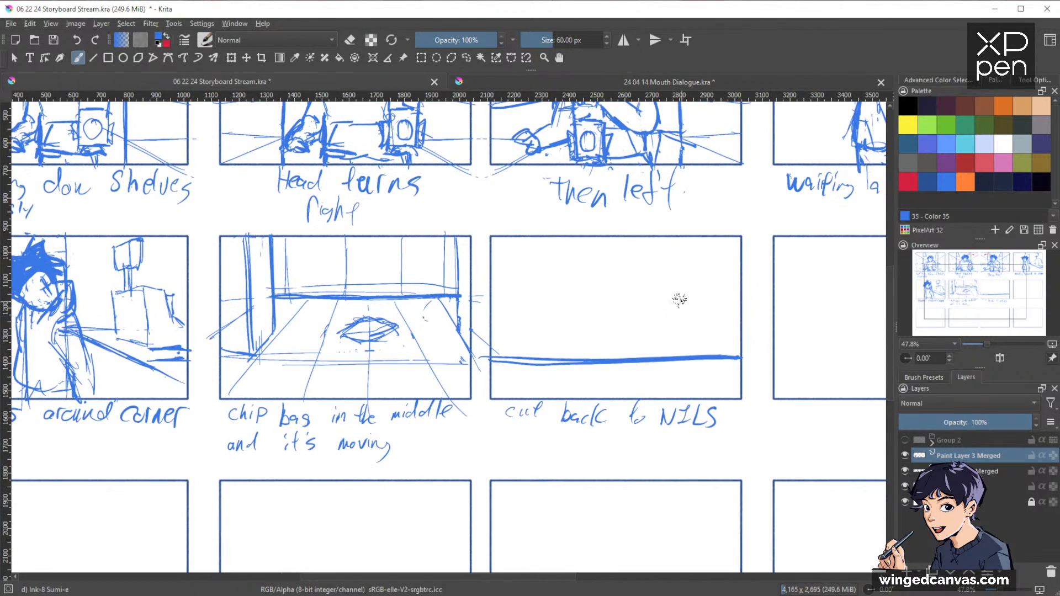
drag(707, 236, 707, 352)
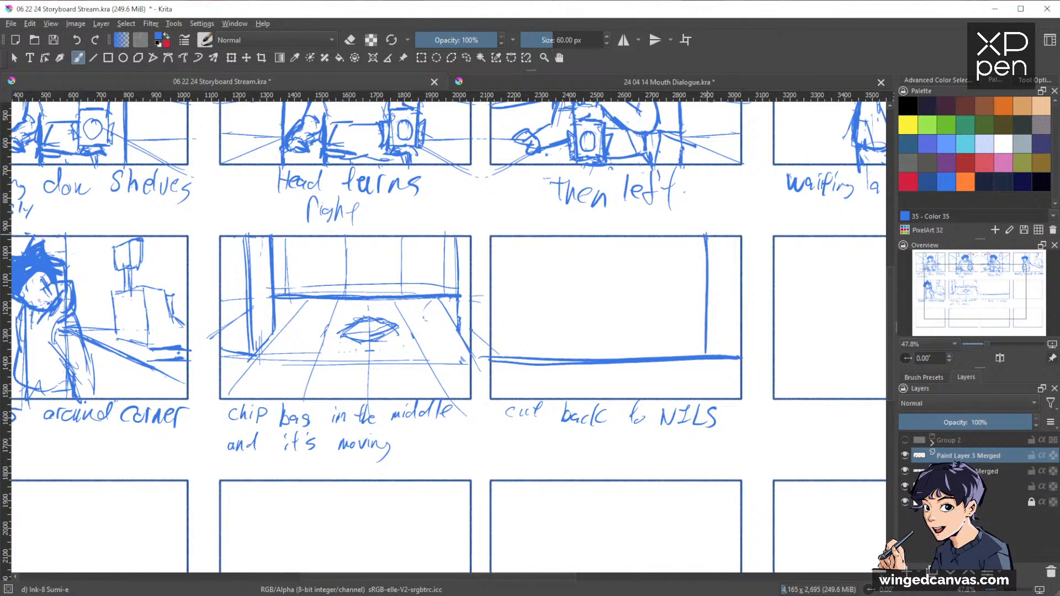
Step: Sketch a cash register with a stepped base, counter block and raised display on the left of the third panel's floor line
mouse_move(512, 304)
mouse_down()
mouse_move(596, 304)
mouse_move(583, 295)
mouse_move(614, 291)
mouse_move(603, 321)
mouse_move(512, 325)
mouse_up()
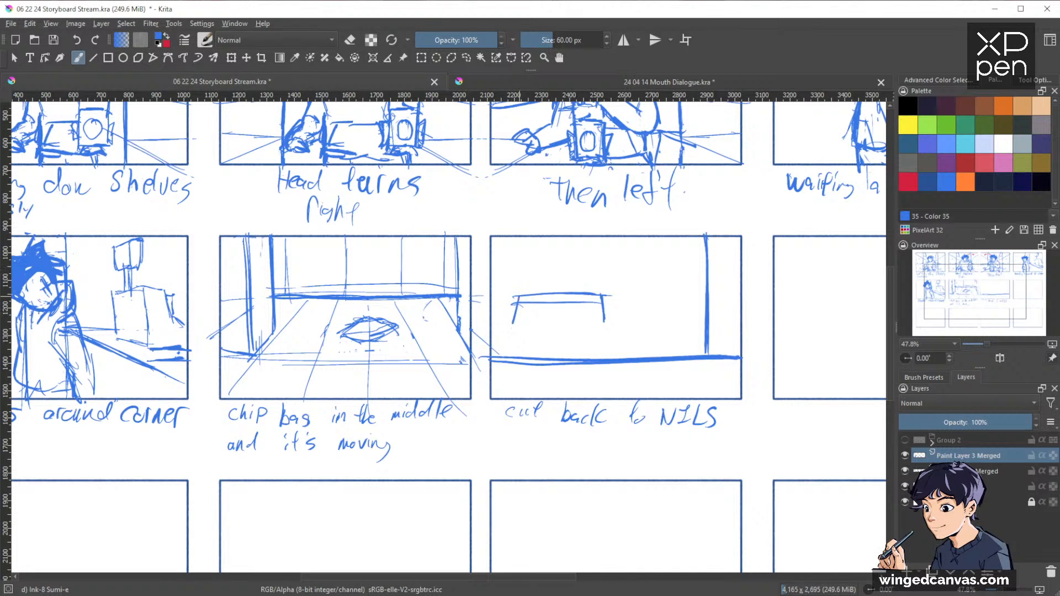
drag(511, 326, 612, 328)
mouse_move(504, 327)
mouse_down()
mouse_move(503, 362)
mouse_move(574, 326)
mouse_move(622, 322)
mouse_move(616, 362)
mouse_up()
mouse_move(541, 292)
mouse_down()
mouse_move(540, 270)
mouse_move(521, 270)
mouse_move(570, 246)
mouse_move(569, 268)
mouse_up()
drag(521, 270, 569, 267)
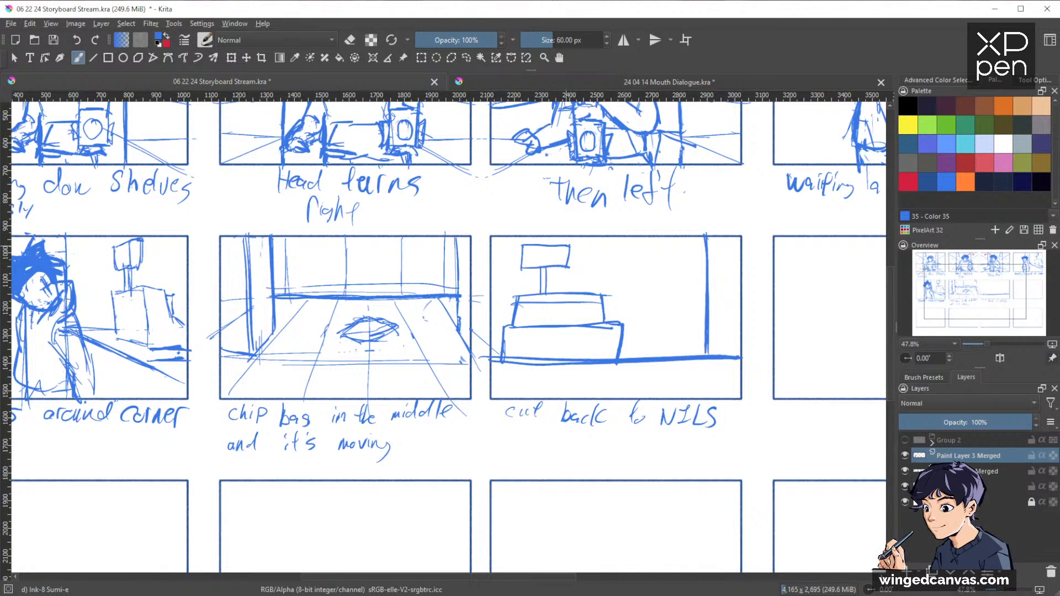
Step: Sketch the character's rounded head peeking out from the wall edge in blue, with guideline marks on the face
mouse_move(680, 267)
mouse_down()
mouse_move(674, 304)
mouse_move(680, 277)
mouse_move(695, 305)
mouse_up()
drag(701, 262, 692, 292)
key(ctrl+z)
key(ctrl+z)
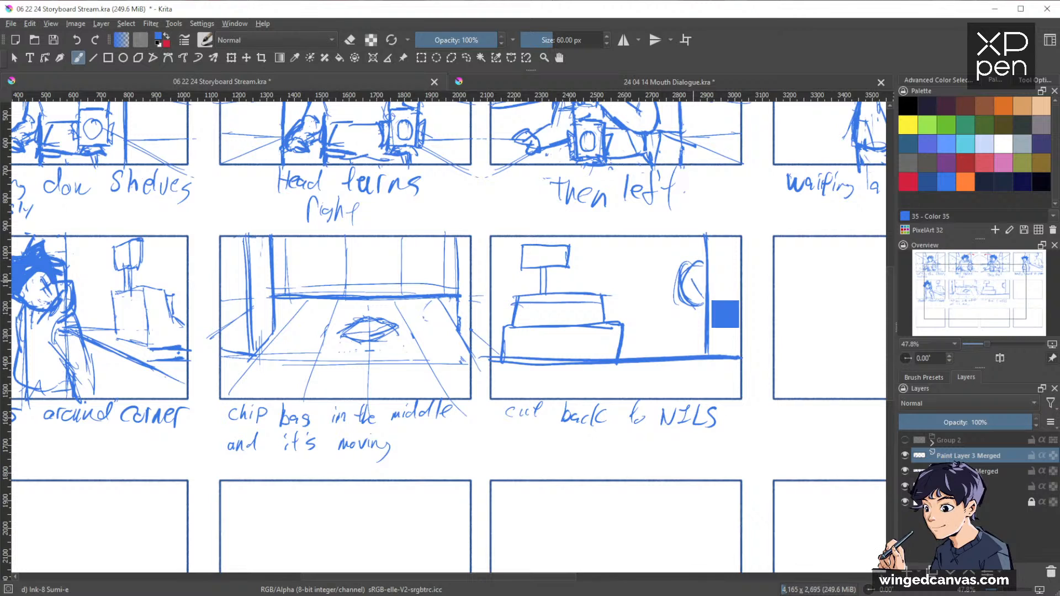
ctrl+click(690, 278)
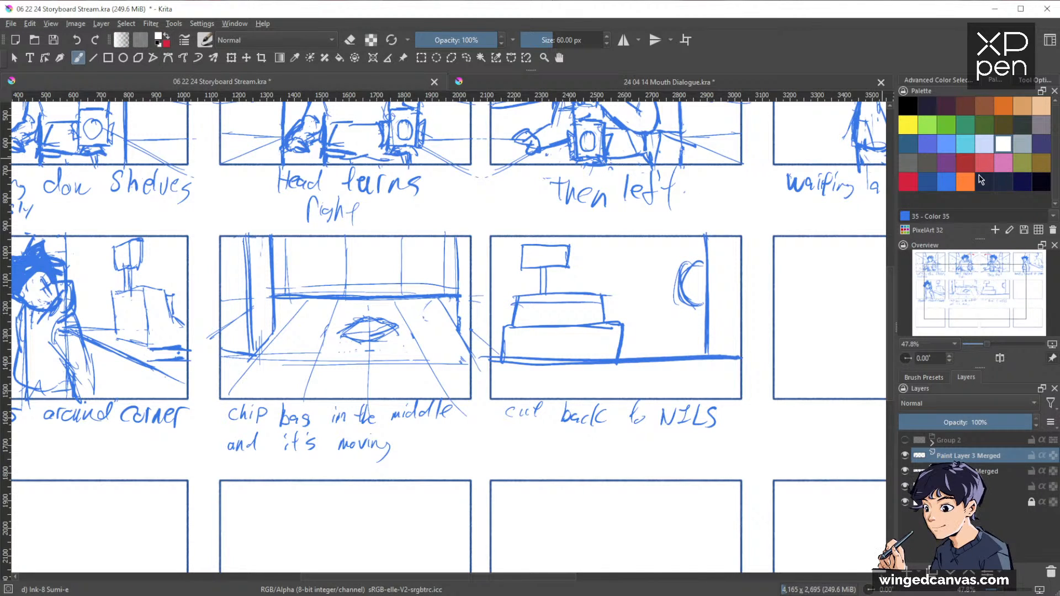
click(948, 183)
drag(686, 271, 697, 303)
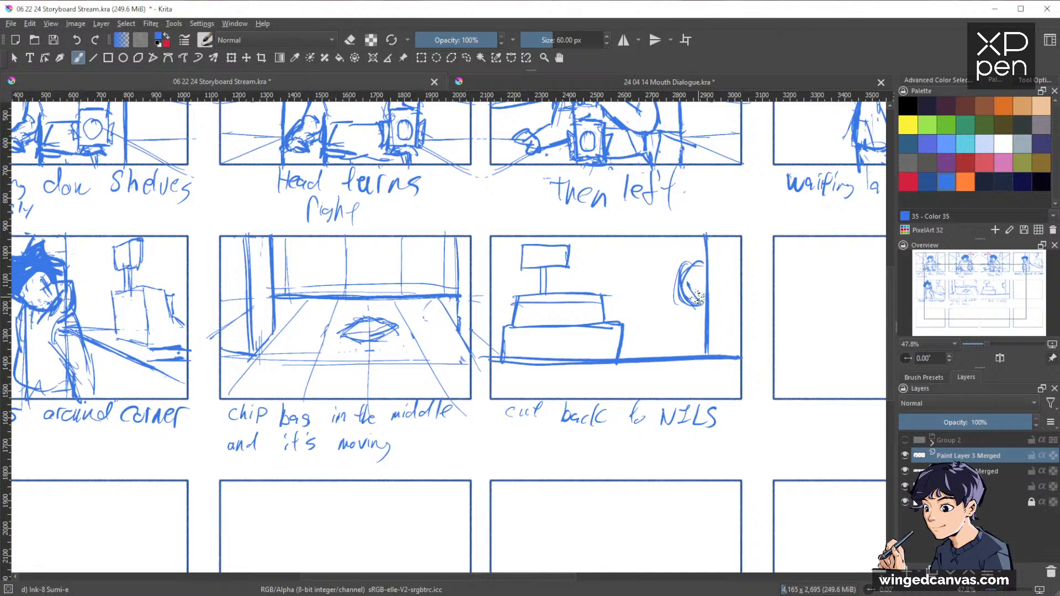
Step: Draw spiky hair around the peeking head and fill it in solid blue
drag(664, 263, 684, 294)
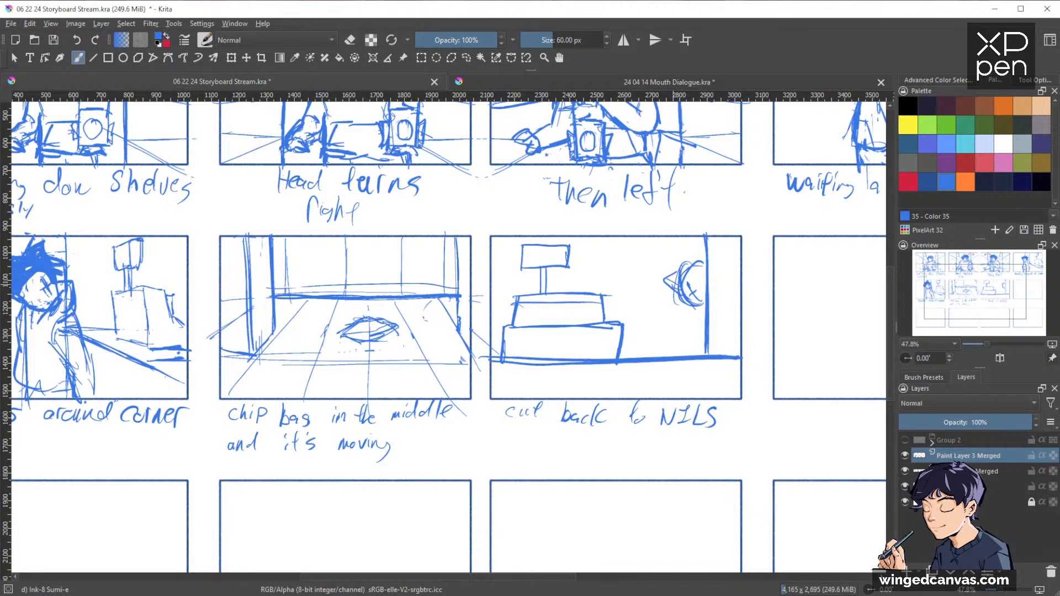
drag(700, 252, 705, 260)
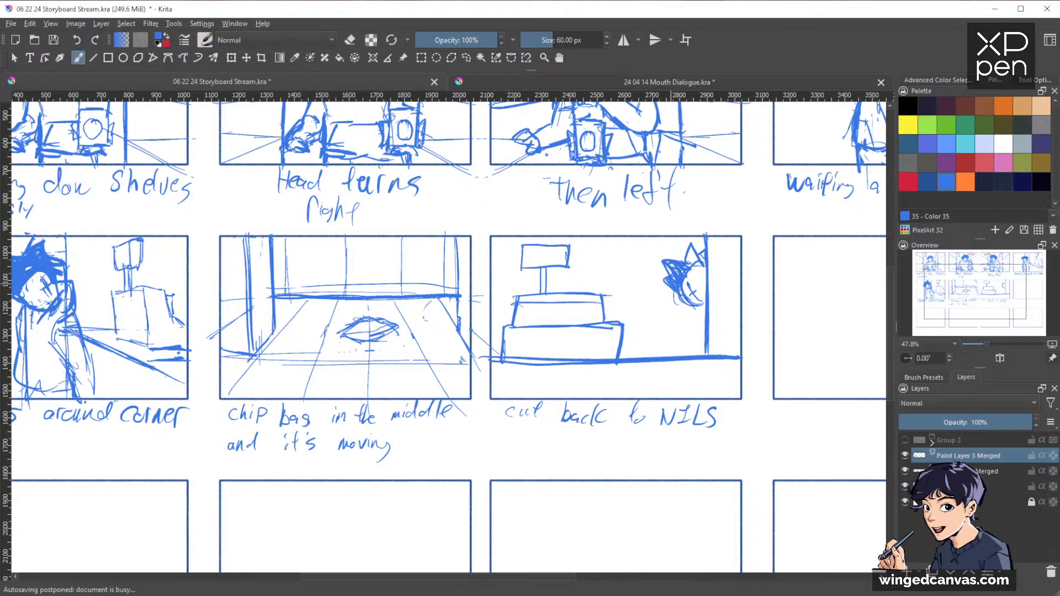
mouse_move(665, 262)
mouse_down()
mouse_move(701, 248)
mouse_move(705, 270)
mouse_up()
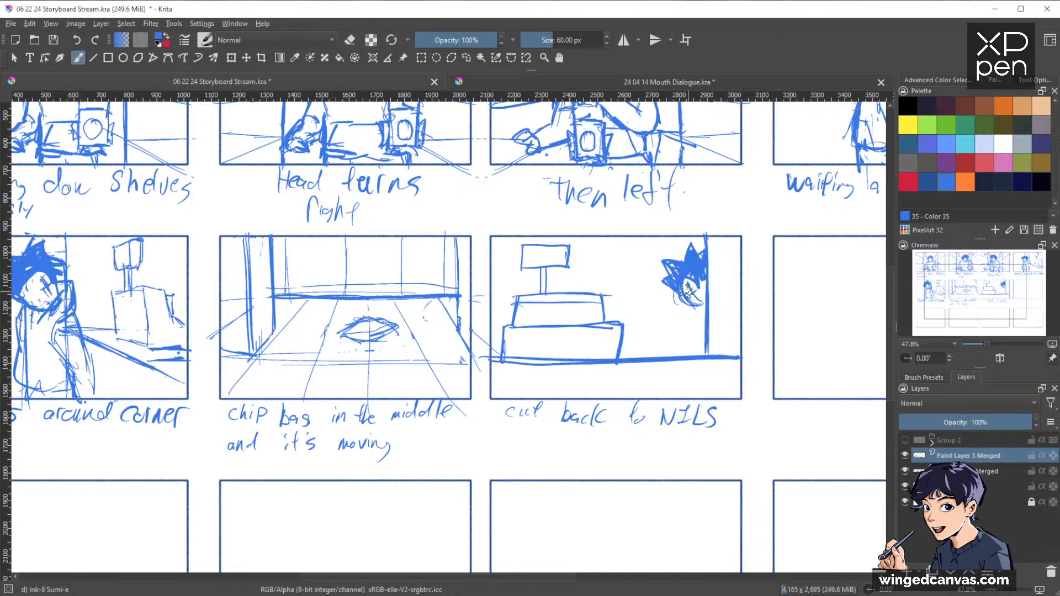
Step: Erase and redraw the peeking character's face, and sketch the body below it against the wall edge
key(e)
drag(684, 284, 697, 305)
key(e)
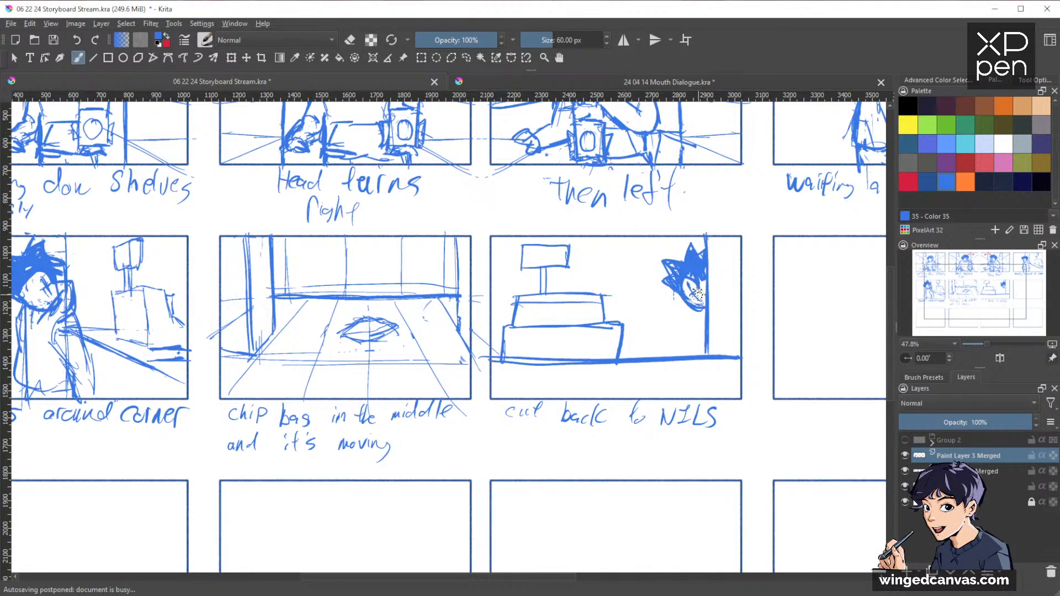
key(e)
key(e)
mouse_move(685, 286)
mouse_down()
mouse_move(707, 299)
mouse_move(690, 300)
mouse_move(698, 285)
mouse_move(689, 253)
mouse_move(707, 305)
mouse_up()
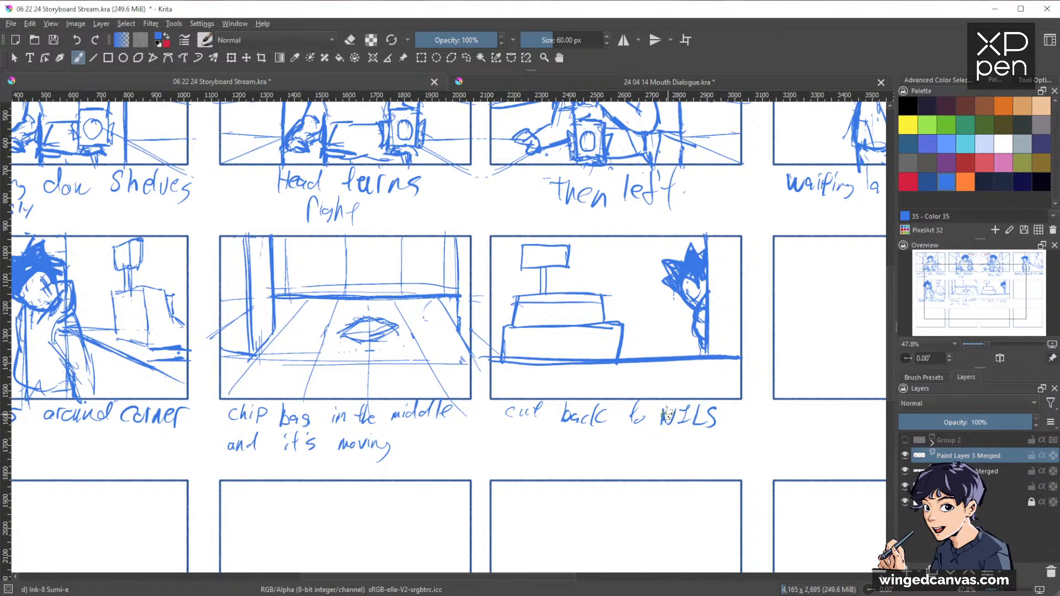
Step: Select the cash register in the third panel, scale it down and move it right, closer to the character
scroll(818, 105, down, 2)
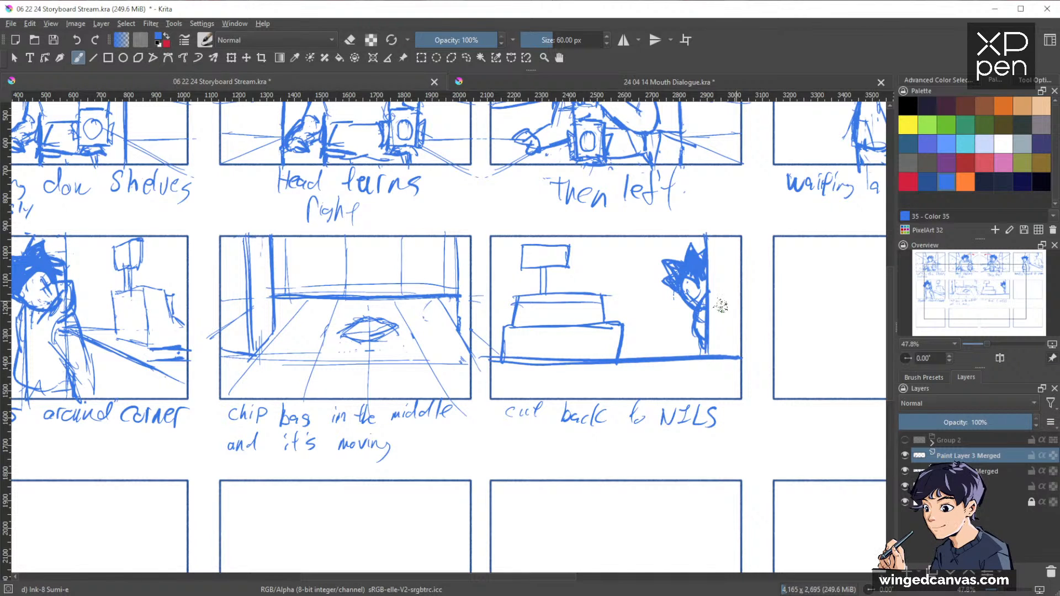
drag(673, 302, 706, 344)
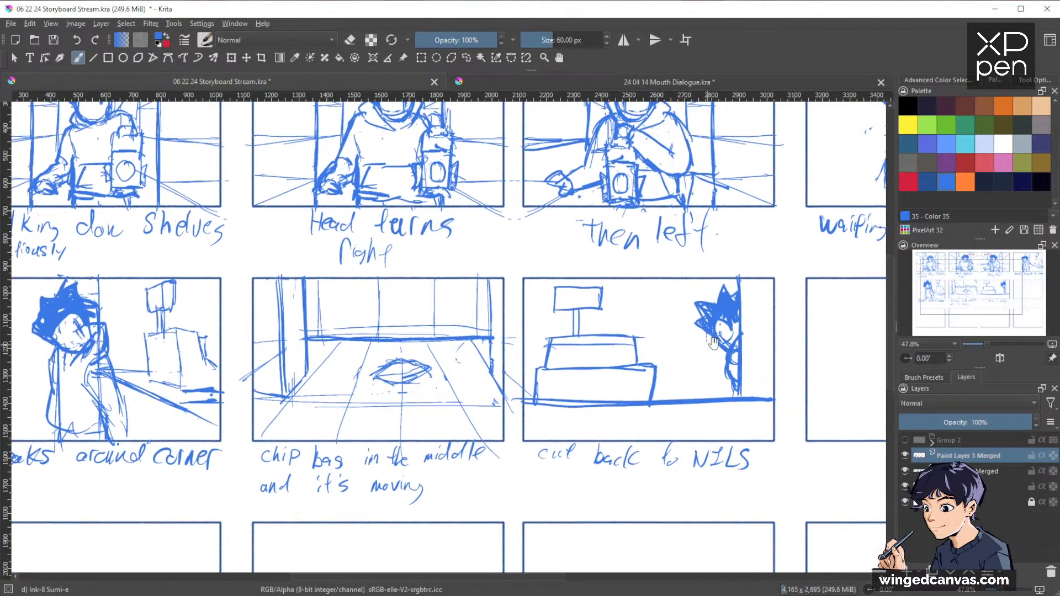
key(l)
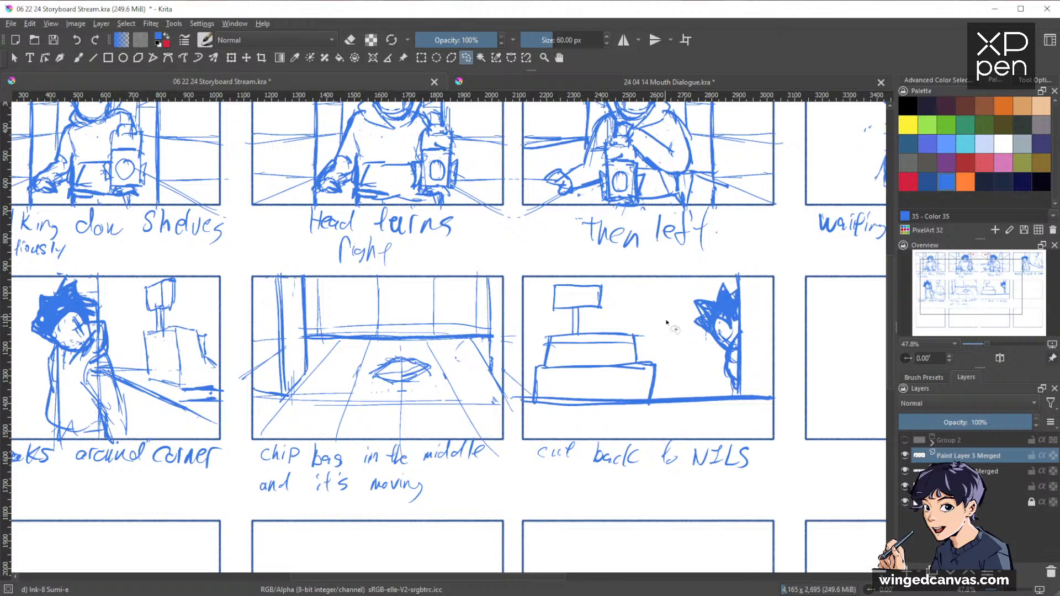
mouse_move(655, 396)
mouse_down()
mouse_move(665, 380)
mouse_move(559, 261)
mouse_move(525, 400)
mouse_move(613, 403)
mouse_up()
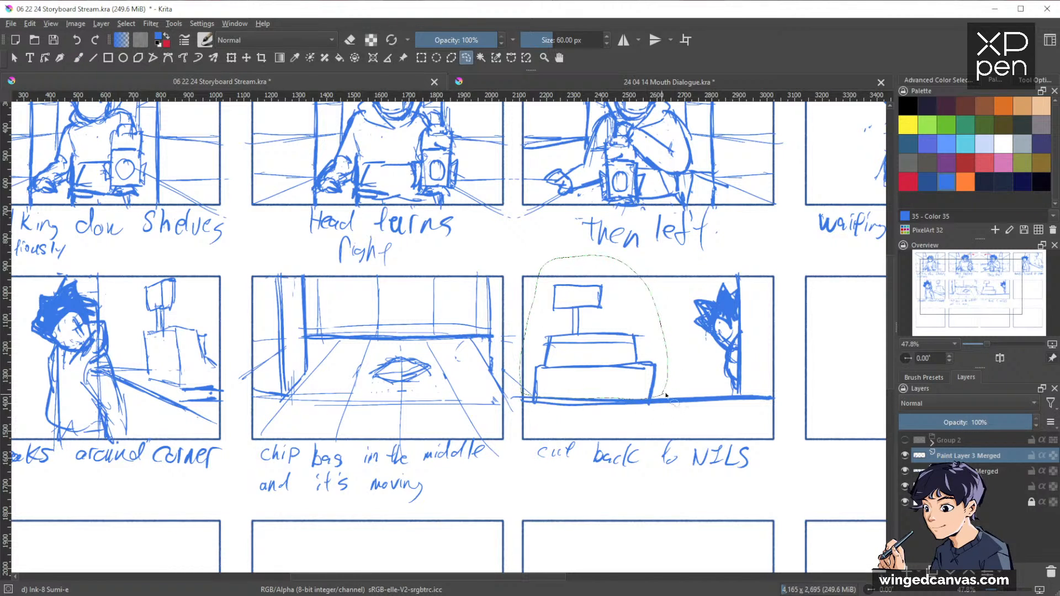
key(ctrl+t)
drag(598, 258, 597, 294)
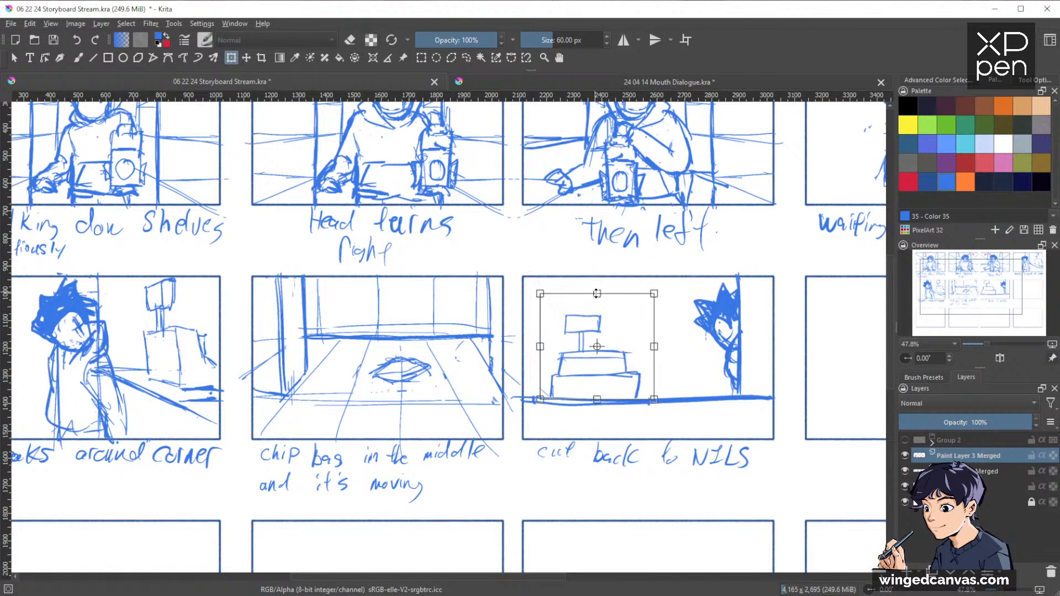
drag(618, 385, 660, 385)
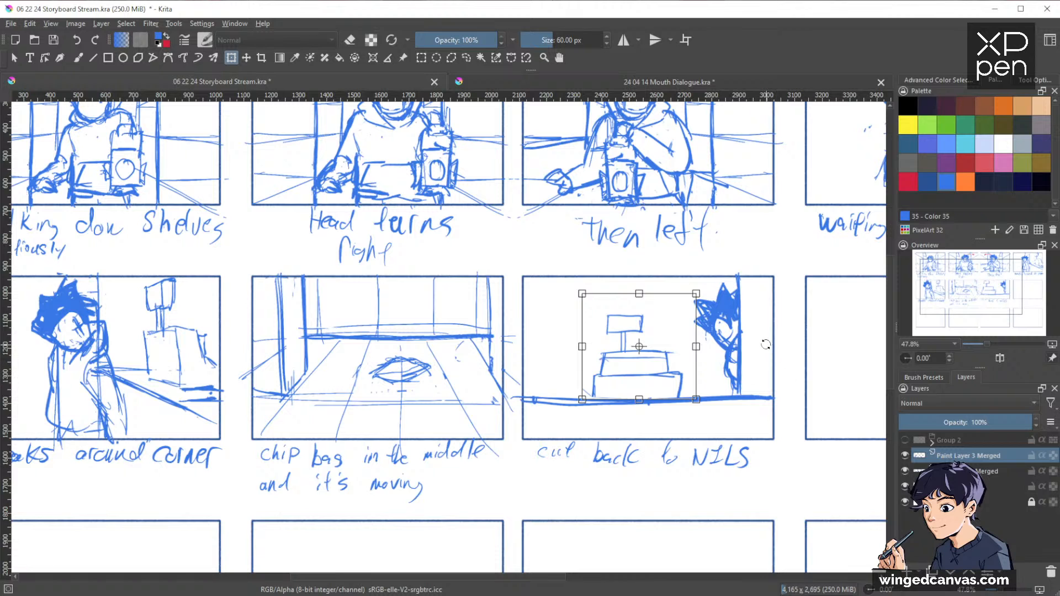
key(Return)
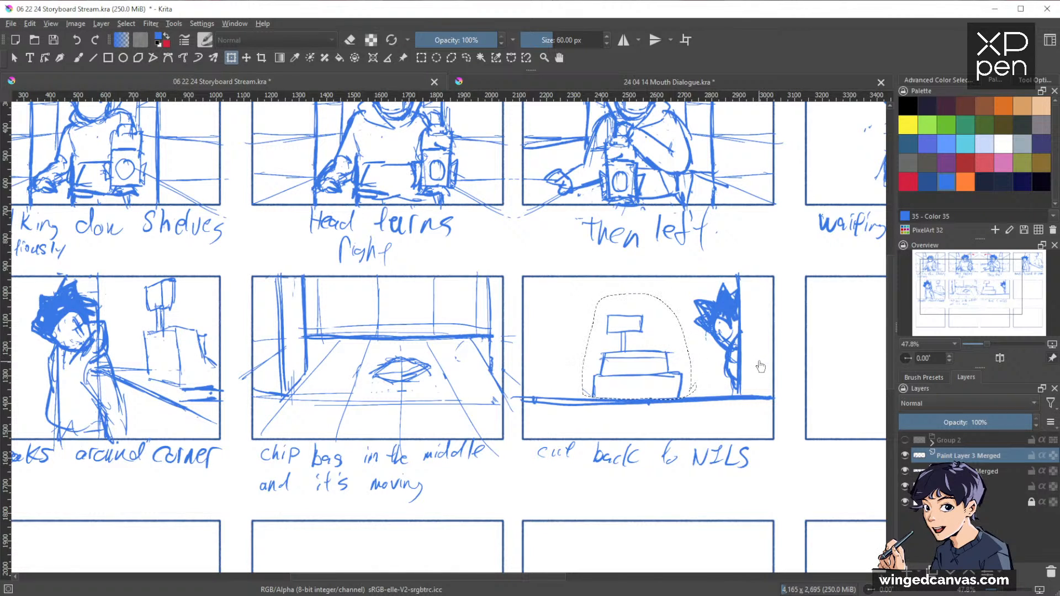
key(ctrl+shift+a)
Step: Select the third panel's whole scene, then shift and resize it so its floor line sits nearer the bottom of the frame
key(l)
mouse_move(756, 263)
mouse_down()
mouse_move(614, 264)
mouse_move(550, 394)
mouse_move(787, 436)
mouse_up()
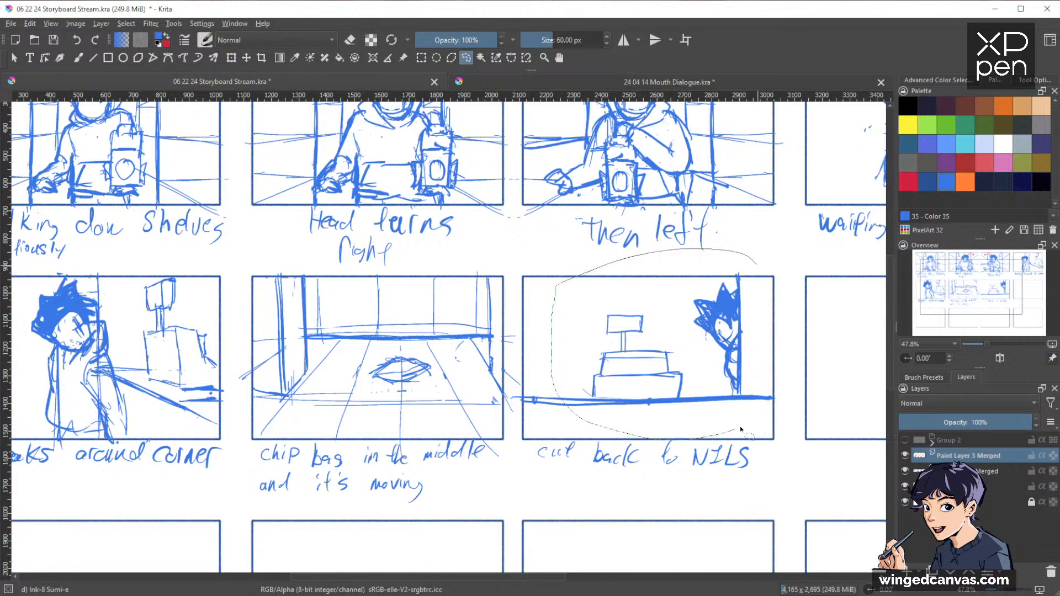
key(ctrl+t)
drag(725, 352, 689, 356)
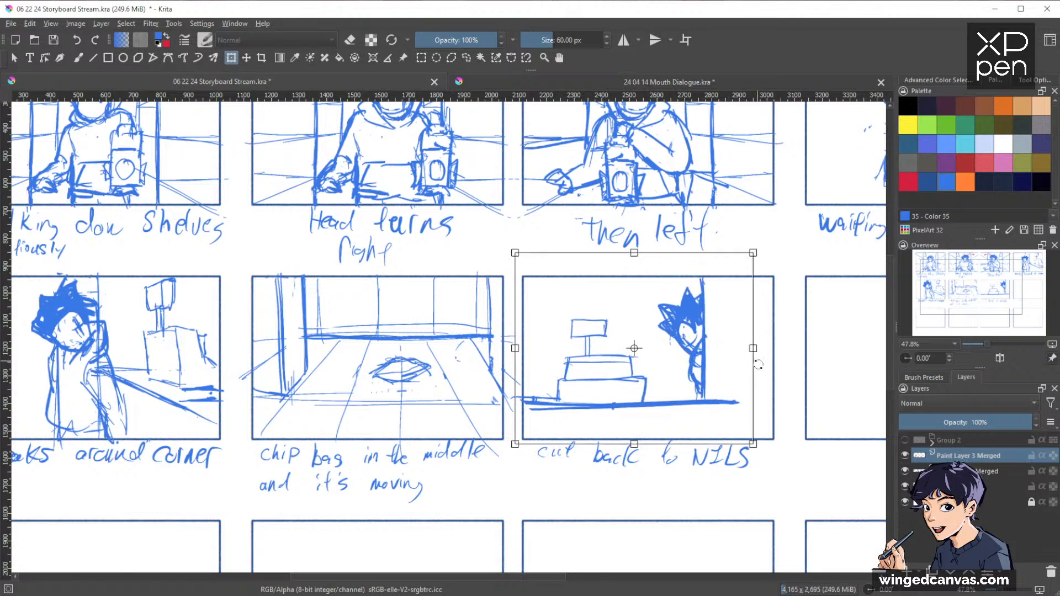
mouse_move(790, 349)
mouse_down()
mouse_move(755, 348)
mouse_move(802, 347)
mouse_move(773, 355)
mouse_up()
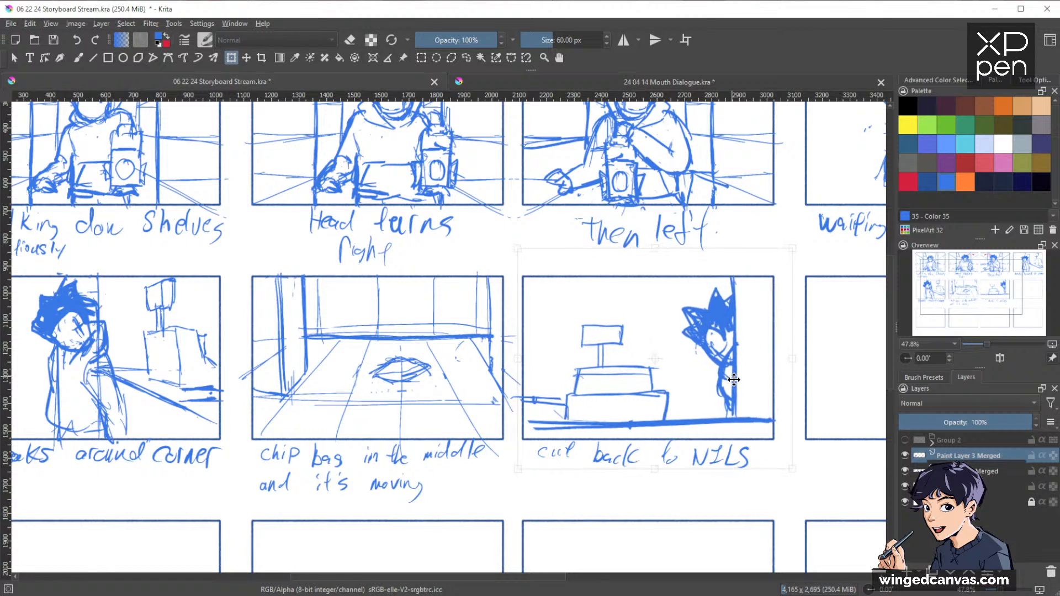
key(Return)
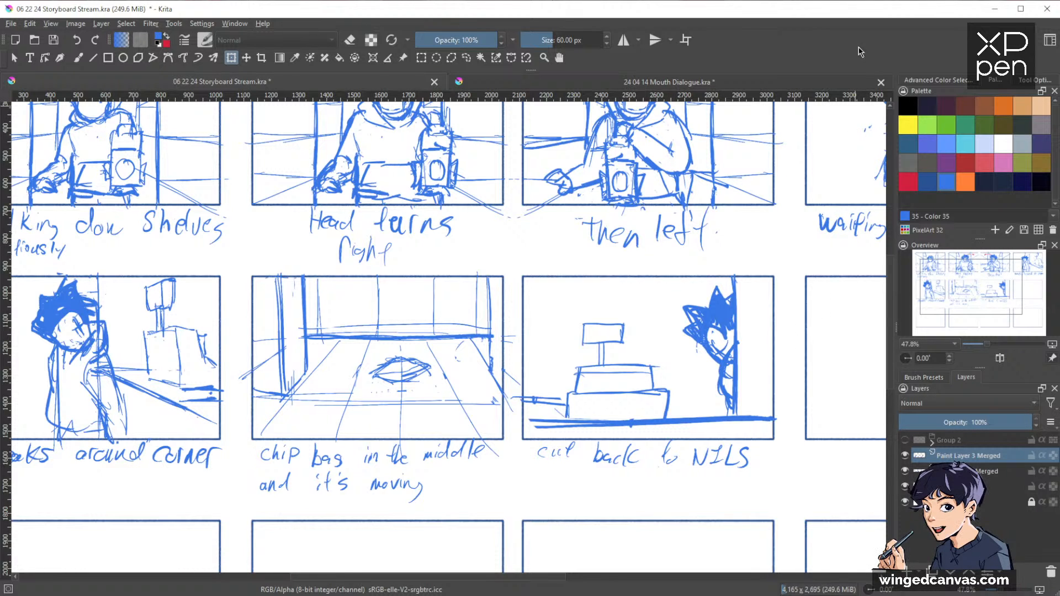
Step: Draw four arrows pointing inward from the corners of the second row's empty fourth panel with the brush
drag(761, 351, 546, 369)
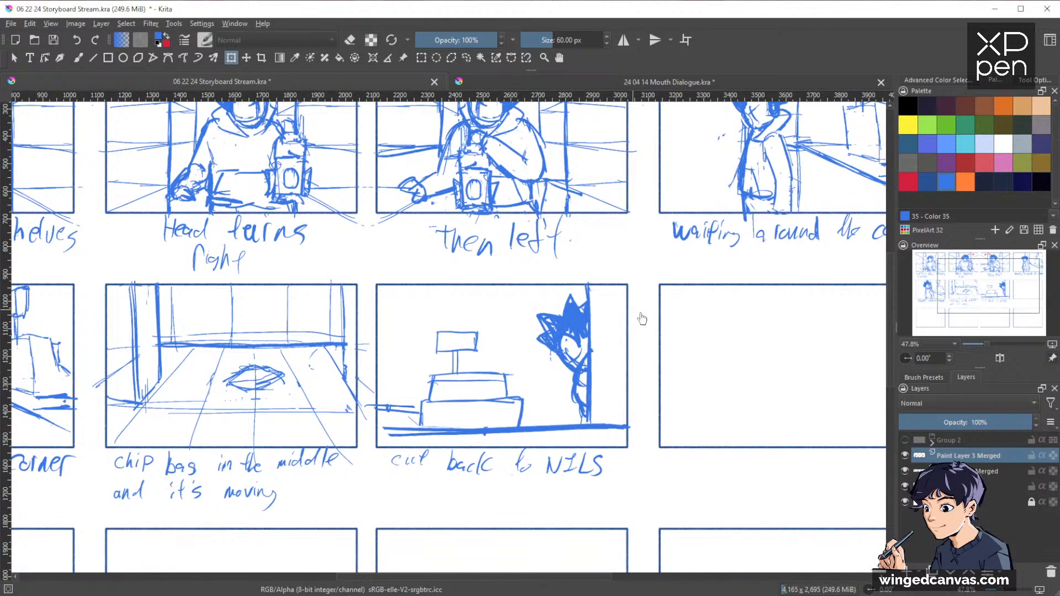
drag(642, 319, 692, 315)
key(b)
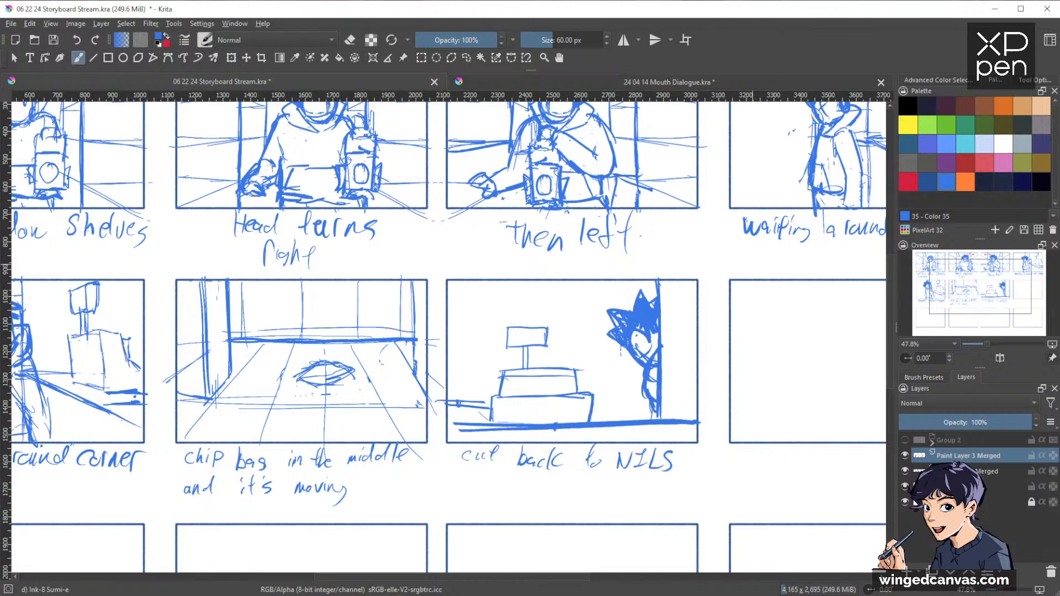
drag(755, 279, 753, 347)
drag(764, 365, 641, 399)
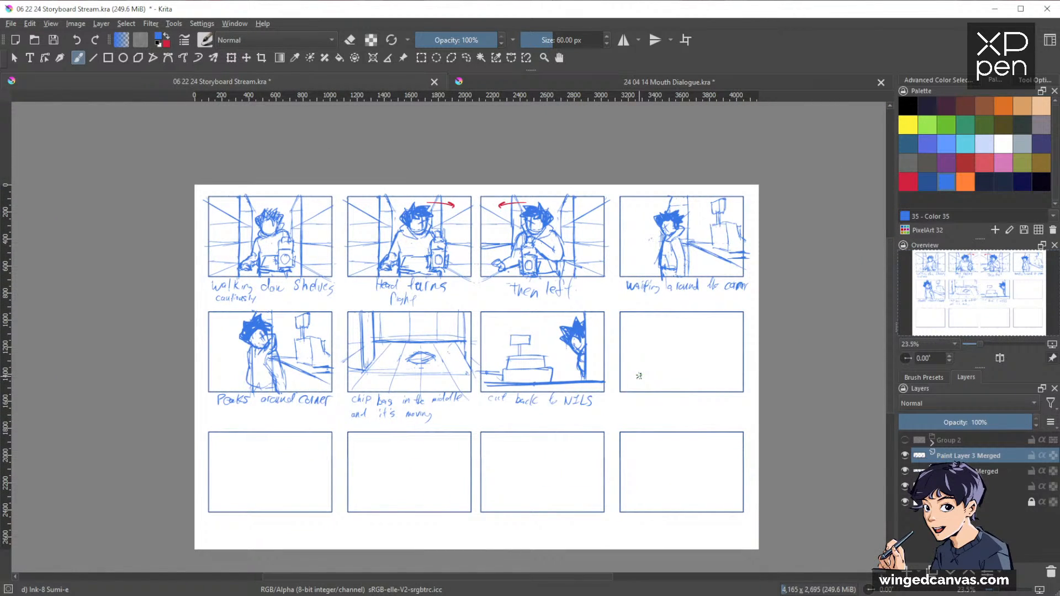
drag(713, 354, 811, 372)
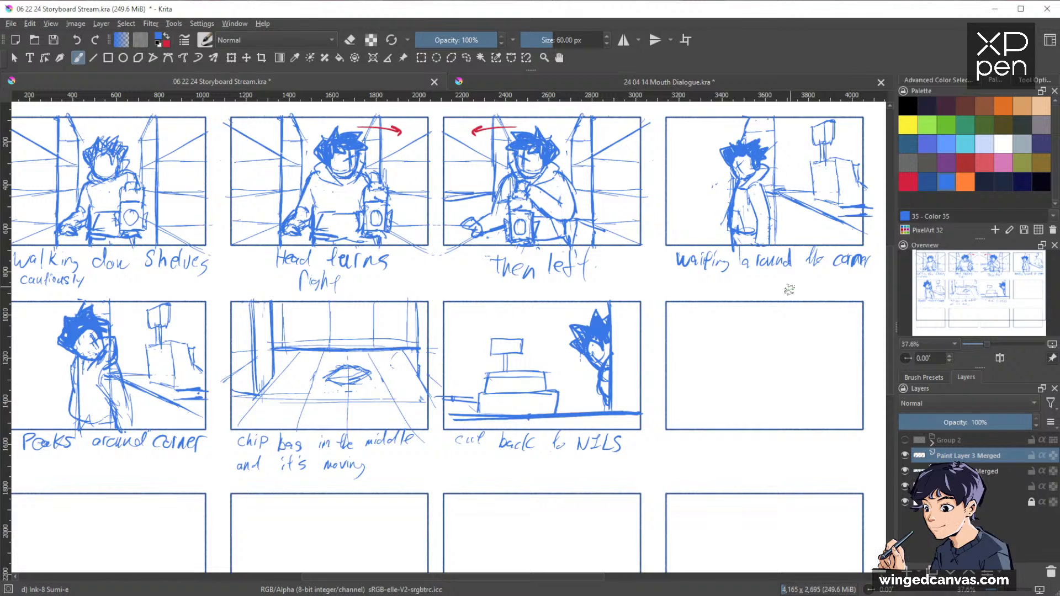
drag(762, 321, 721, 314)
drag(748, 349, 697, 356)
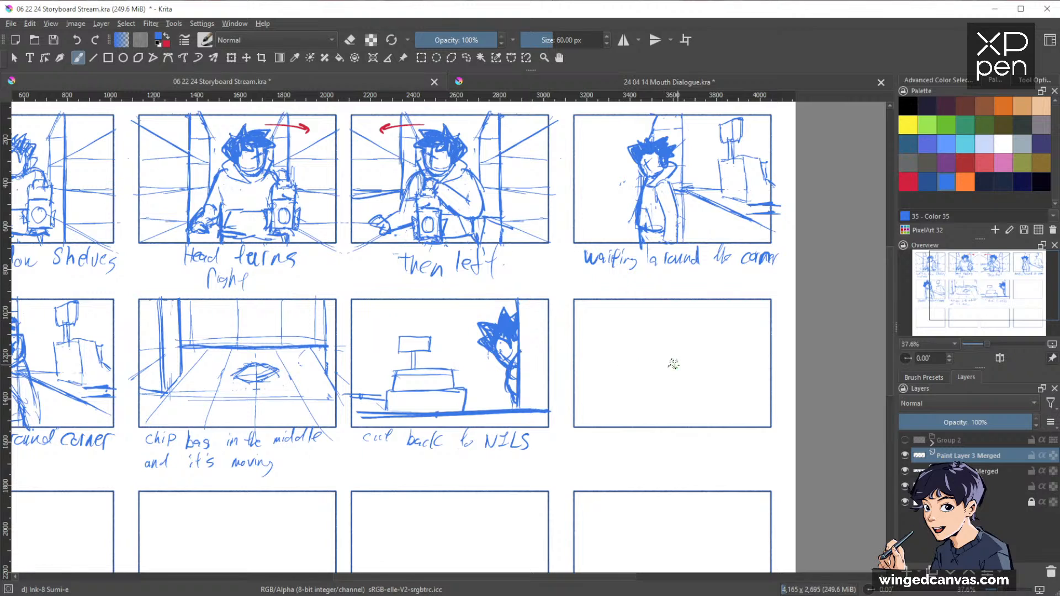
drag(596, 311, 615, 334)
drag(601, 326, 615, 323)
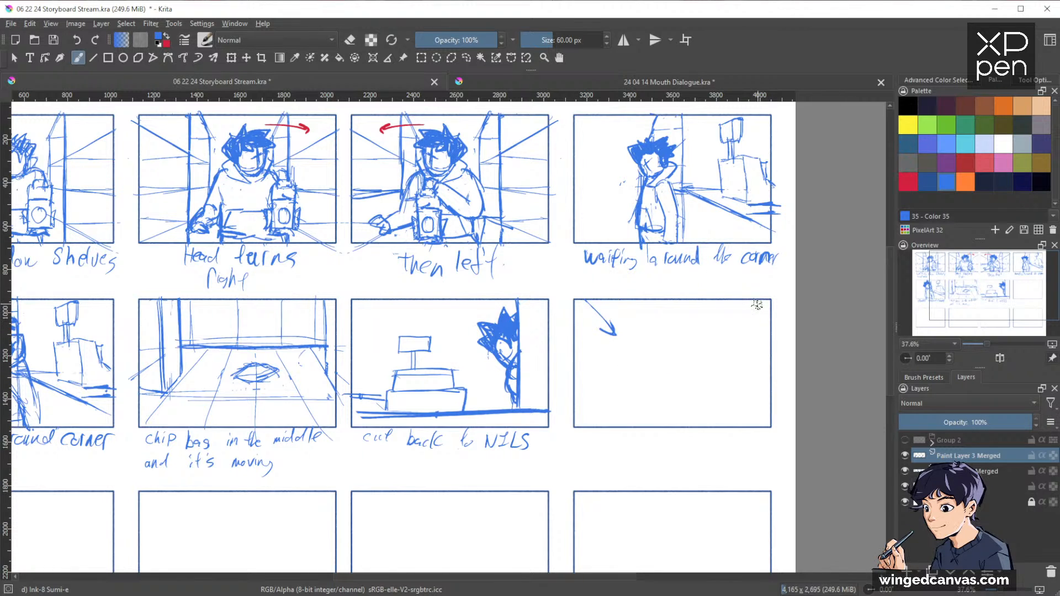
drag(757, 302, 735, 327)
drag(734, 316, 743, 324)
drag(584, 417, 610, 389)
drag(598, 393, 609, 402)
drag(762, 419, 743, 390)
drag(742, 401, 754, 396)
Step: Handwrite "closer shot of bag" on two lines beneath the fourth panel
drag(599, 434, 597, 449)
drag(606, 441, 605, 442)
mouse_move(618, 438)
mouse_down()
mouse_move(610, 447)
mouse_move(737, 448)
mouse_up()
mouse_move(599, 448)
mouse_down()
mouse_move(592, 473)
mouse_move(614, 481)
mouse_up()
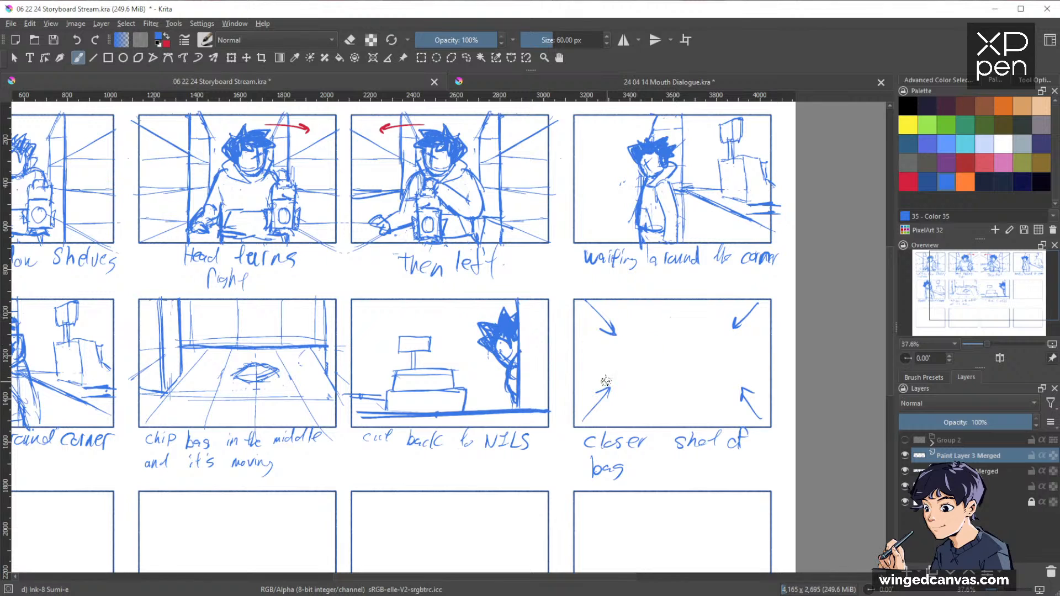
Step: Sketch a large, flat, closed chip bag between the four arrows in the second row's fourth panel
drag(601, 382, 639, 351)
drag(623, 366, 649, 348)
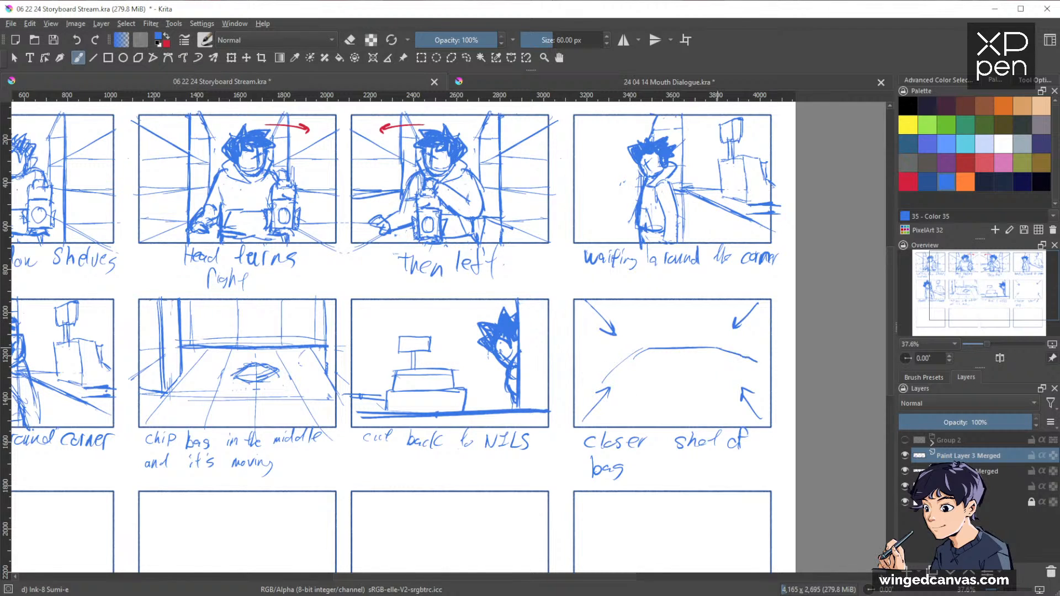
drag(757, 362, 766, 376)
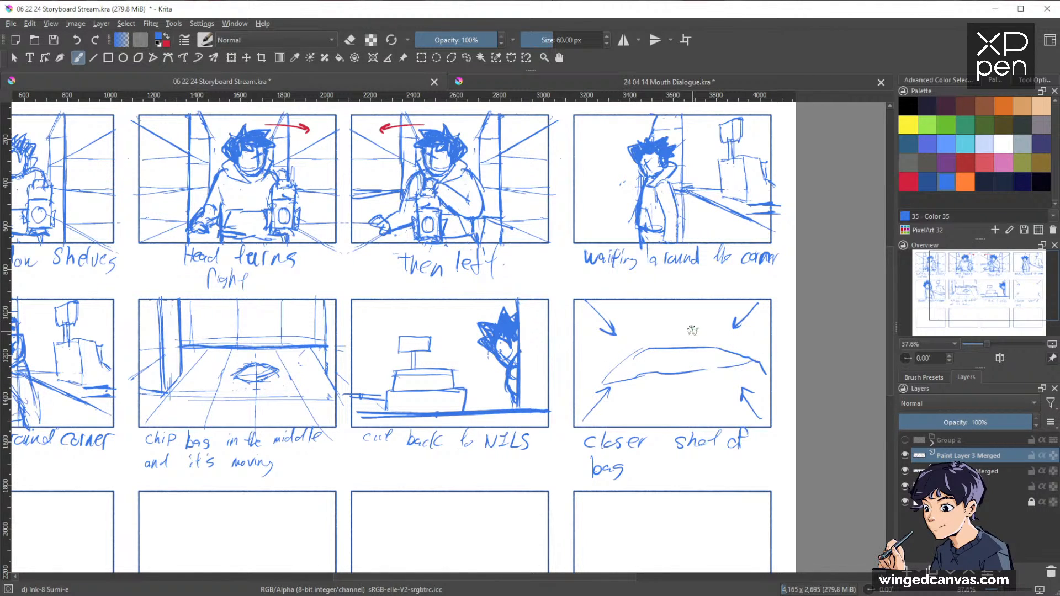
drag(598, 391, 689, 400)
drag(759, 364, 693, 399)
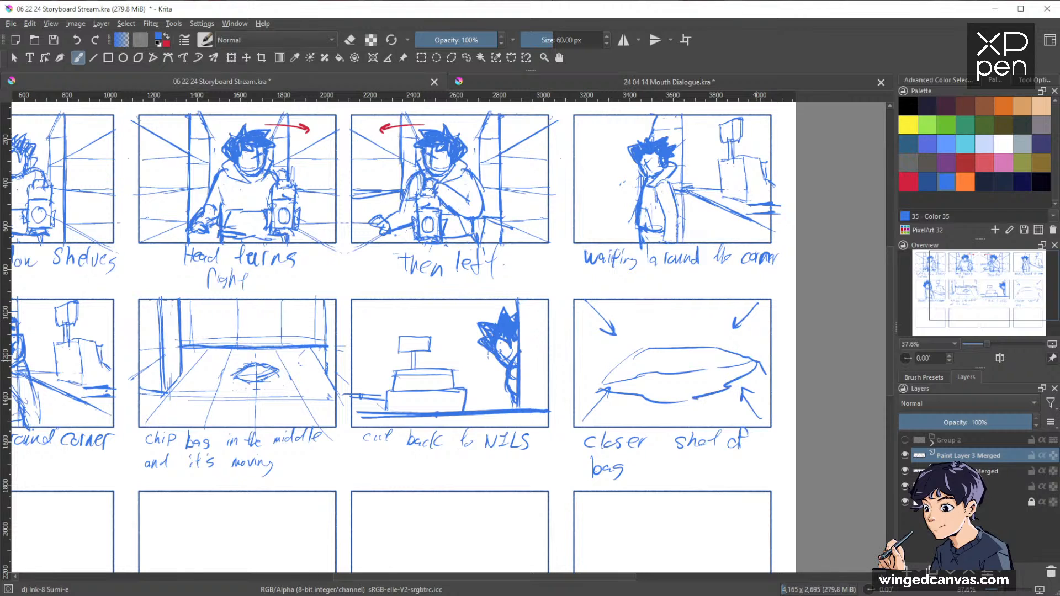
Step: Select the fourth panel's bag and arrows, scale them down and centre them in the frame, and clear the selection
key(ctrl+t)
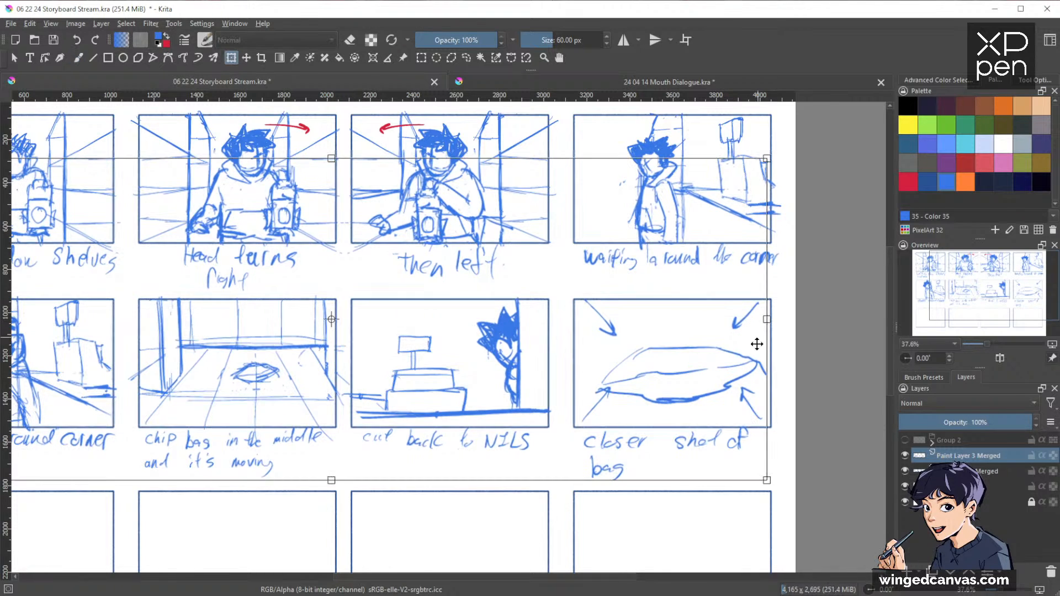
key(Escape)
key(f)
mouse_move(766, 423)
mouse_down()
mouse_move(793, 388)
mouse_move(756, 282)
mouse_move(594, 280)
mouse_move(561, 361)
mouse_move(580, 423)
mouse_move(767, 424)
mouse_up()
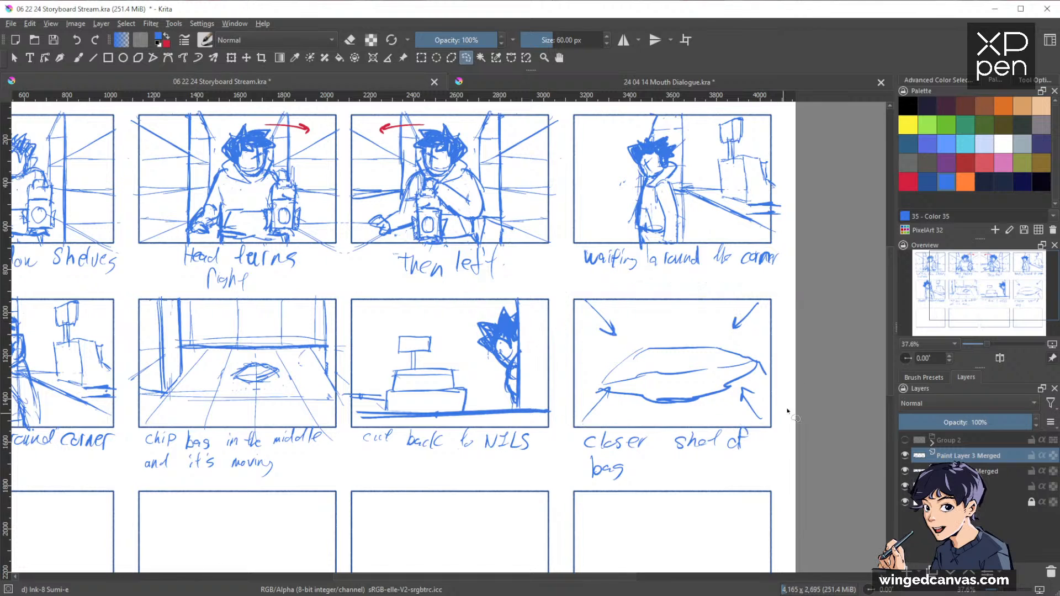
key(ctrl+t)
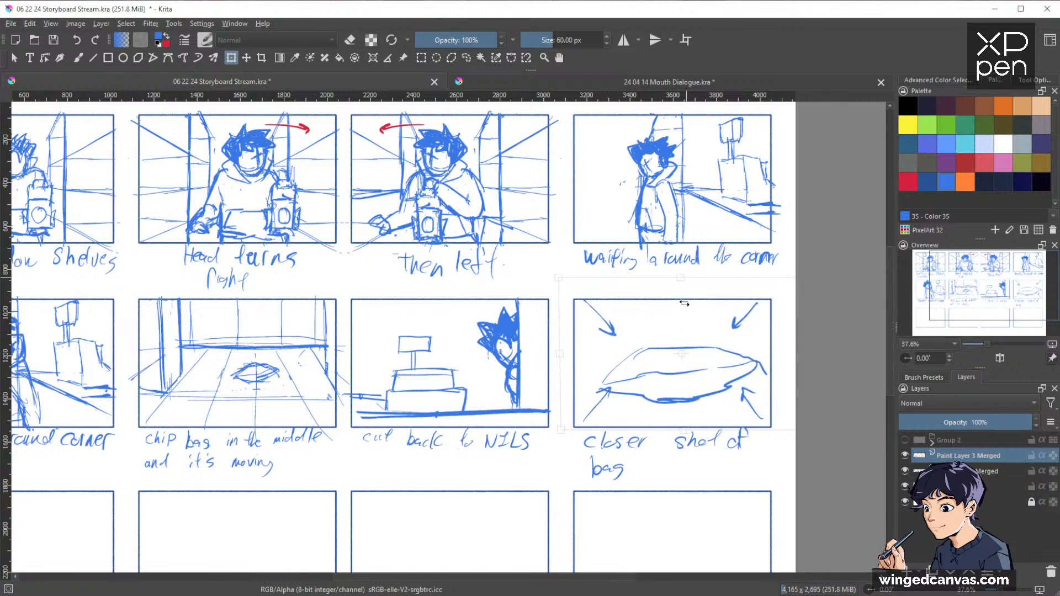
drag(679, 276, 680, 328)
drag(705, 385, 703, 370)
key(Return)
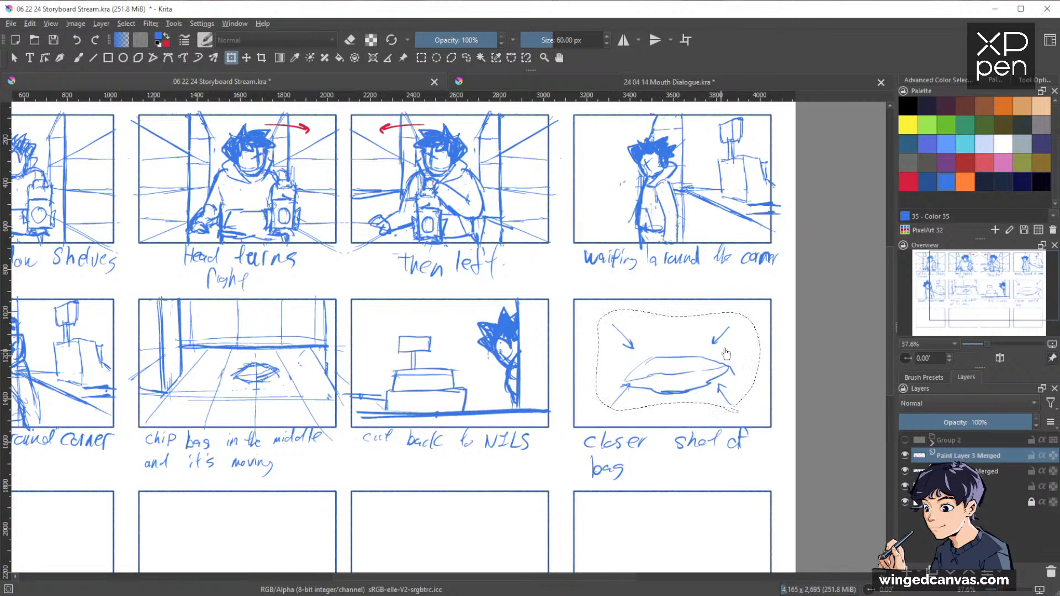
key(ctrl+shift+a)
scroll(635, 350, down, 1)
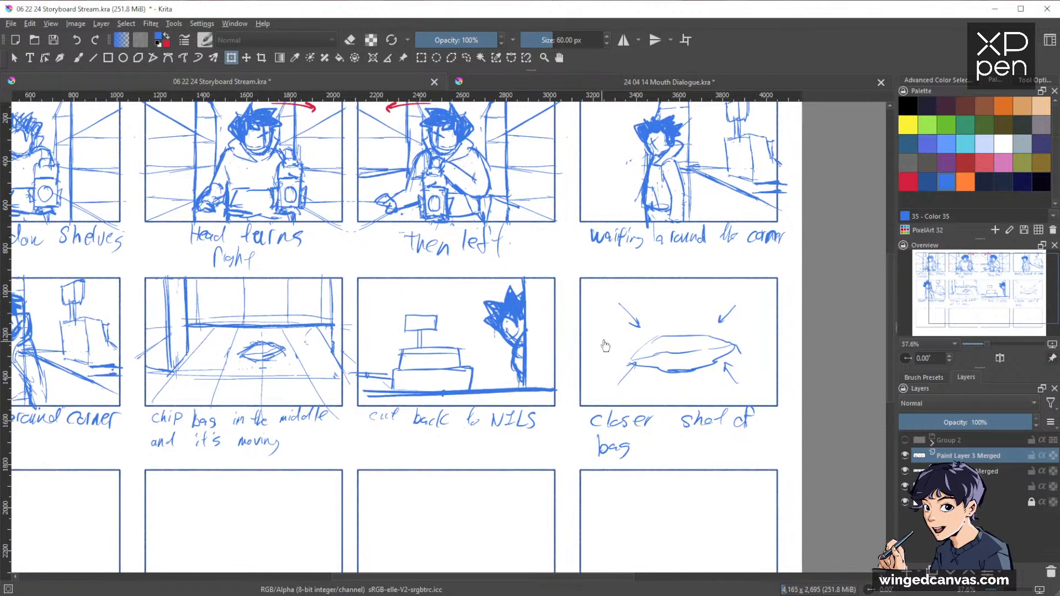
Step: Draw a diagonal floor line with the brush beside the bag, running past the fourth panel's left border
key(b)
drag(614, 336, 572, 379)
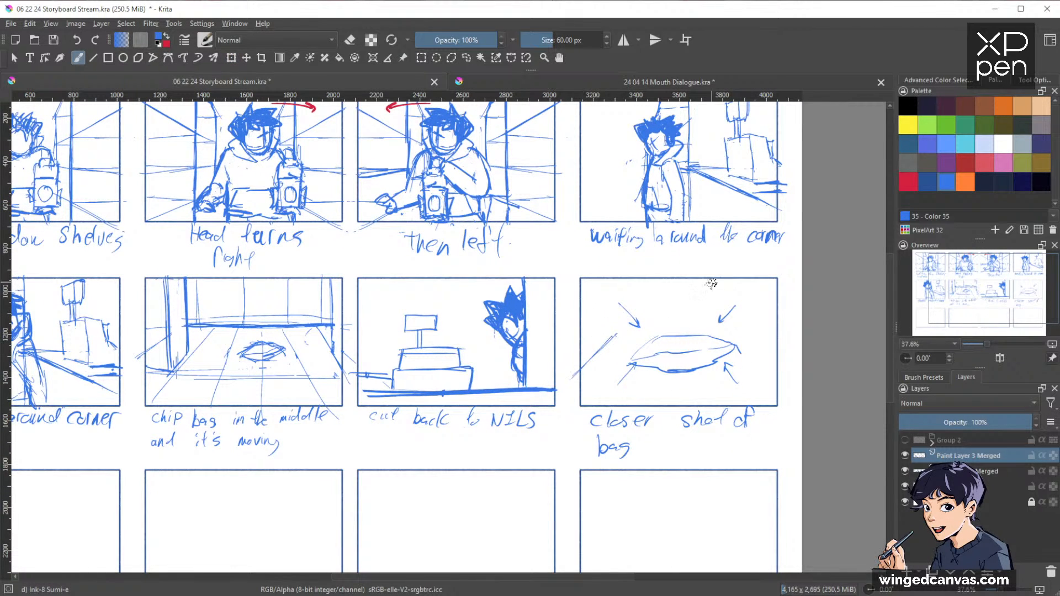
mouse_move(684, 276)
mouse_down()
mouse_move(680, 416)
mouse_move(773, 407)
mouse_up()
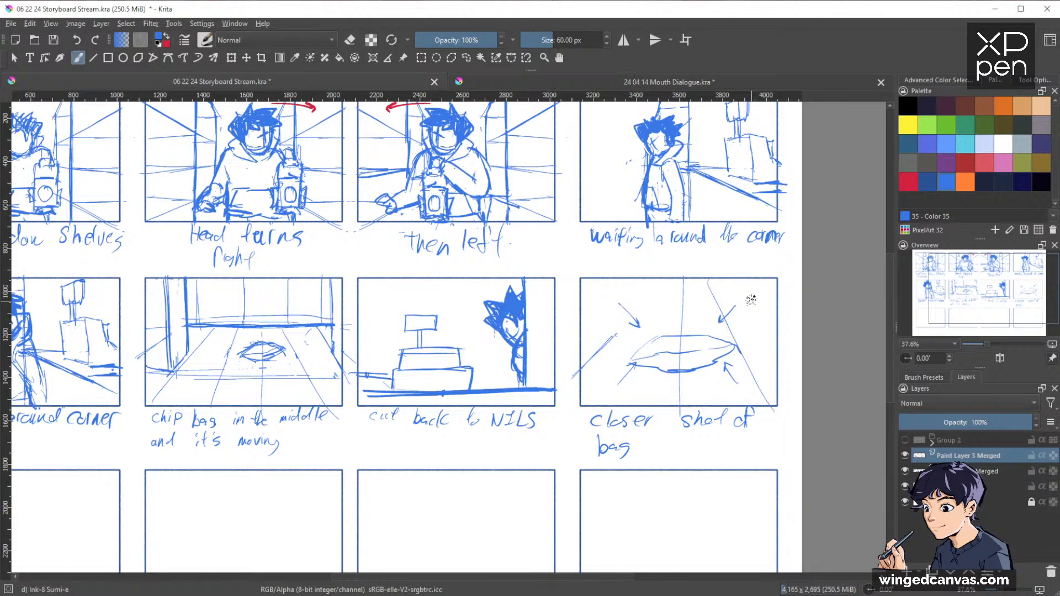
key(ctrl+z)
drag(736, 280, 784, 397)
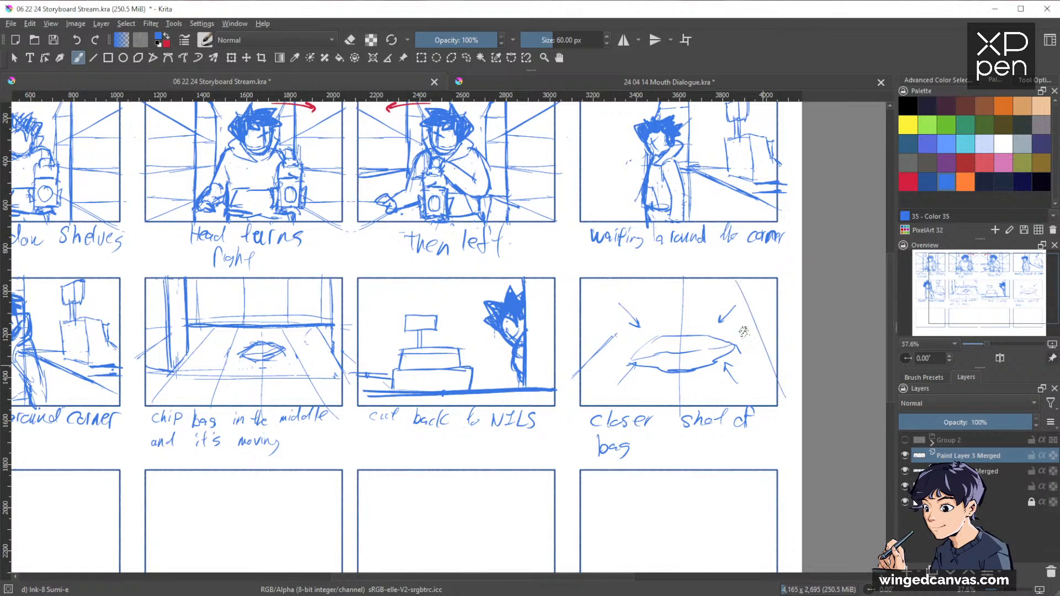
drag(635, 283, 583, 424)
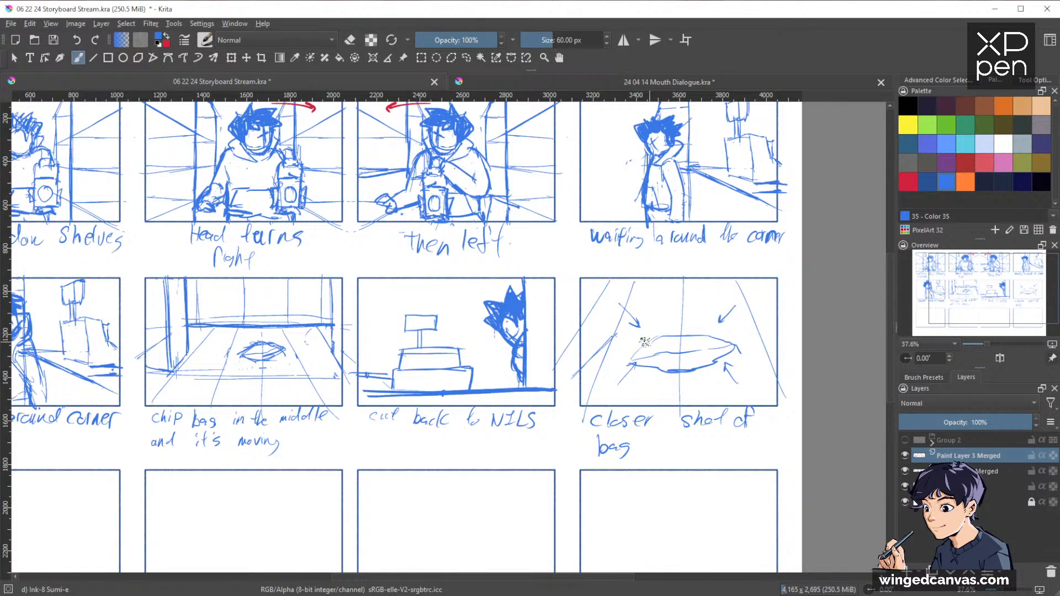
key(ctrl+z)
key(ctrl+z)
key(ctrl+z)
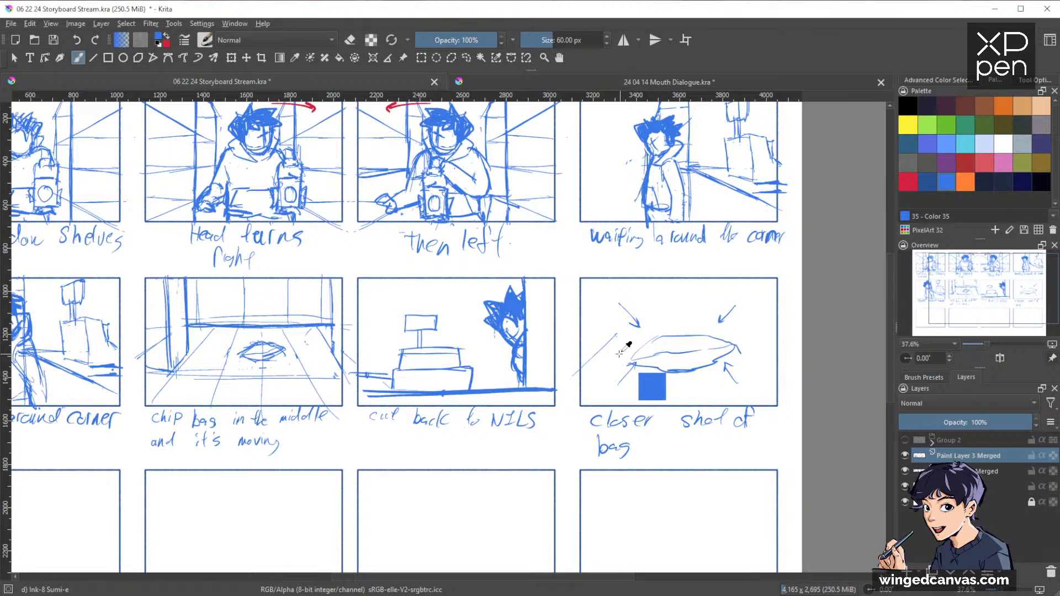
Step: Draw floor lines fanning outward around the bag in the fourth panel and a nearly horizontal back floor edge above it
drag(628, 337, 562, 380)
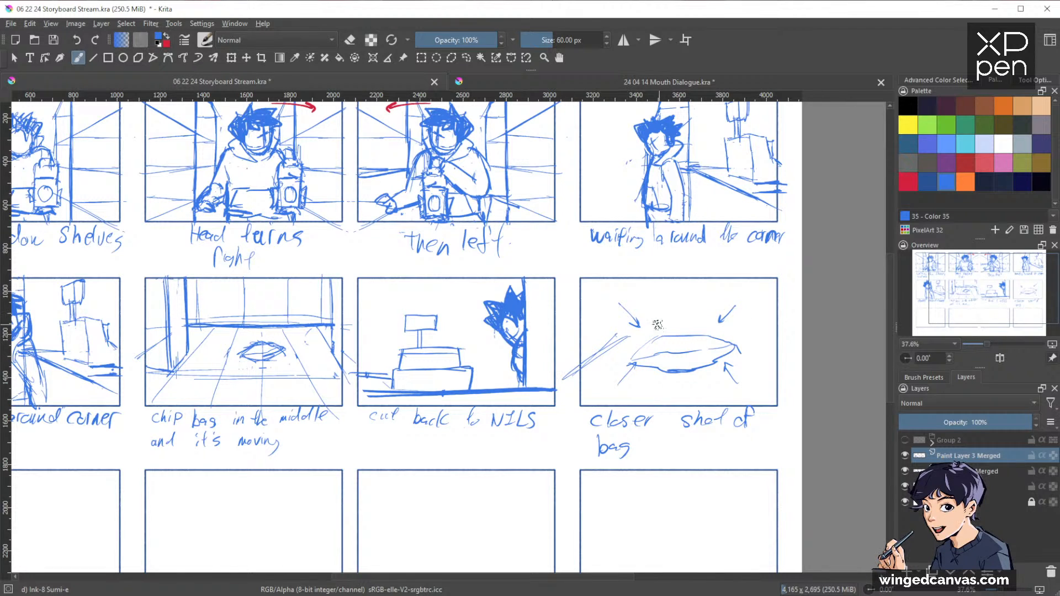
drag(653, 318, 586, 363)
drag(677, 319, 649, 405)
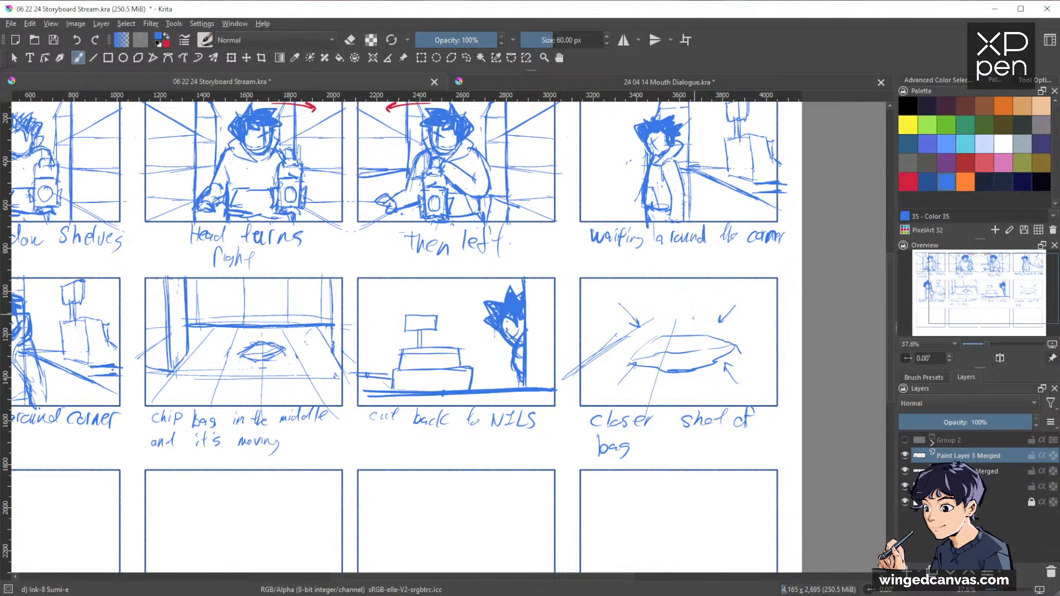
mouse_move(694, 317)
mouse_down()
mouse_move(725, 405)
mouse_move(746, 355)
mouse_up()
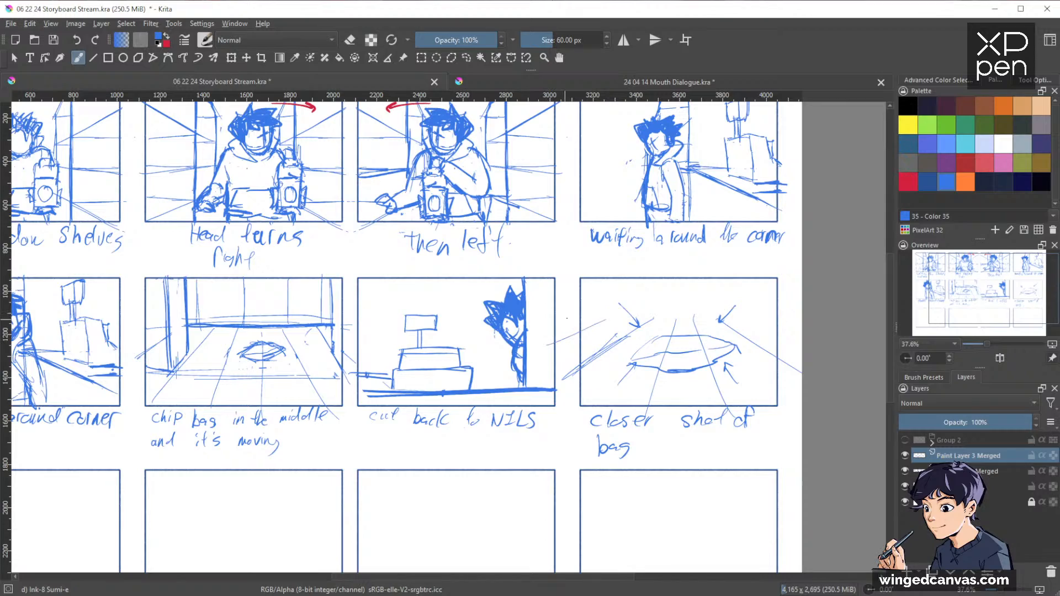
drag(574, 318, 777, 308)
Step: Sketch an open, puffed-up chip bag with a short floor line beside it in the third row's first panel
scroll(773, 310, down, 1)
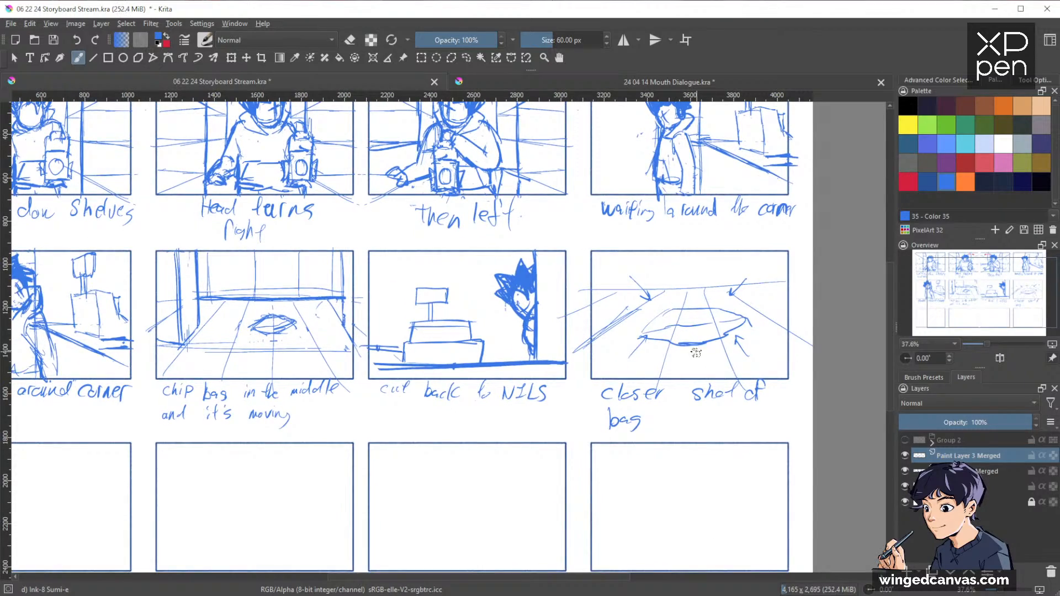
drag(695, 352, 238, 437)
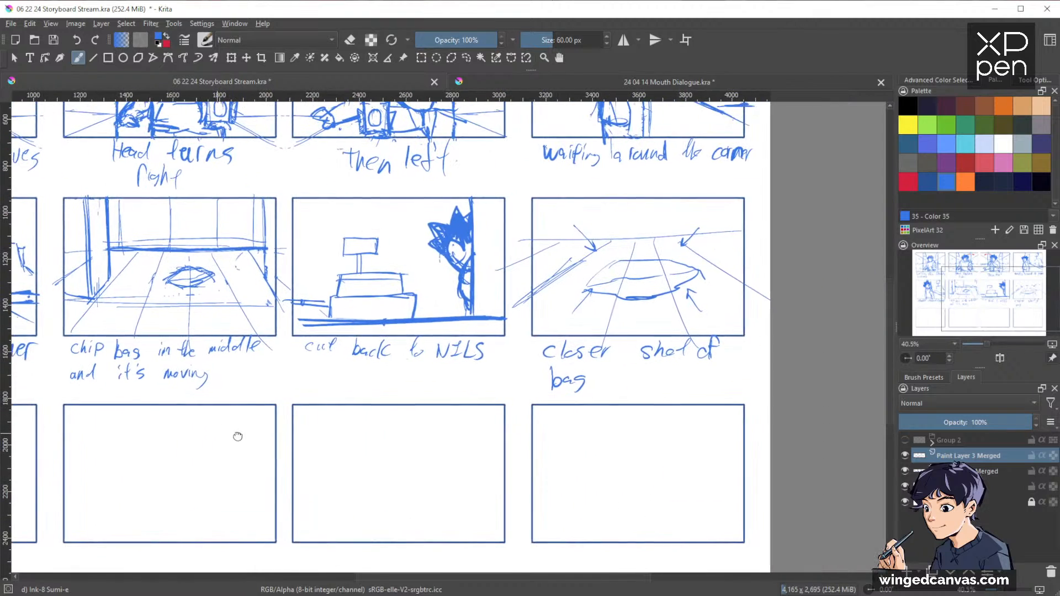
drag(102, 425, 428, 348)
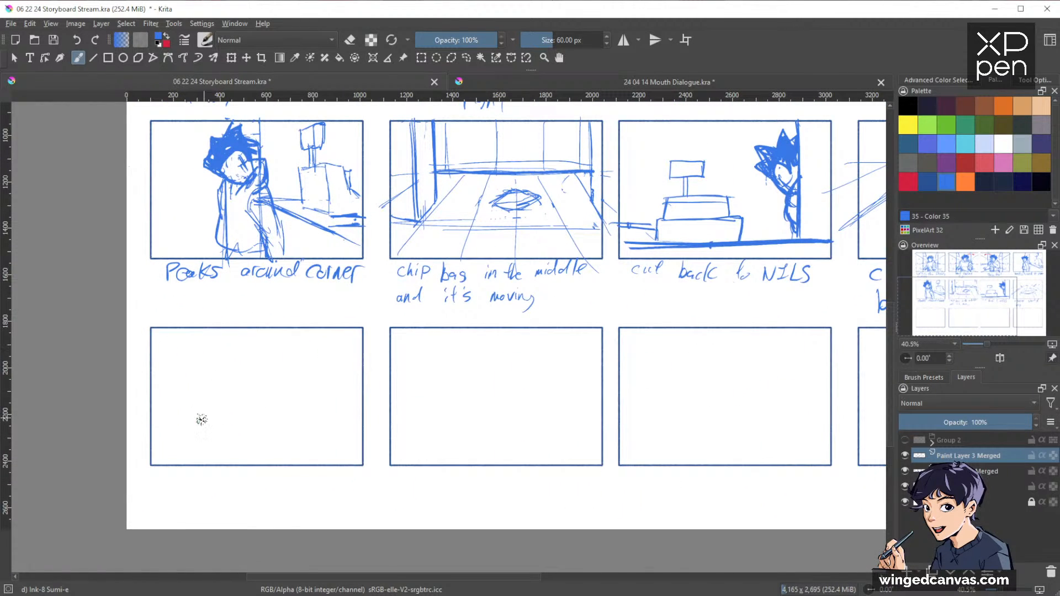
mouse_move(200, 422)
mouse_down()
mouse_move(250, 394)
mouse_move(326, 411)
mouse_move(274, 433)
mouse_move(329, 410)
mouse_up()
scroll(409, 385, left, 5)
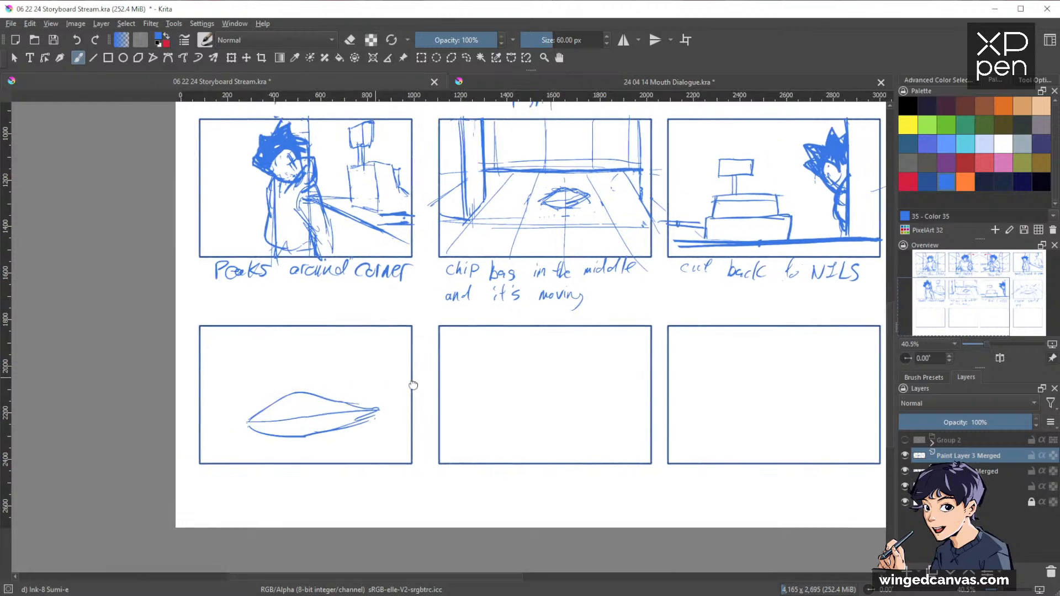
mouse_move(377, 380)
mouse_down()
mouse_move(359, 409)
mouse_move(374, 377)
mouse_move(357, 392)
mouse_move(384, 376)
mouse_move(458, 368)
mouse_move(473, 371)
mouse_move(468, 406)
mouse_up()
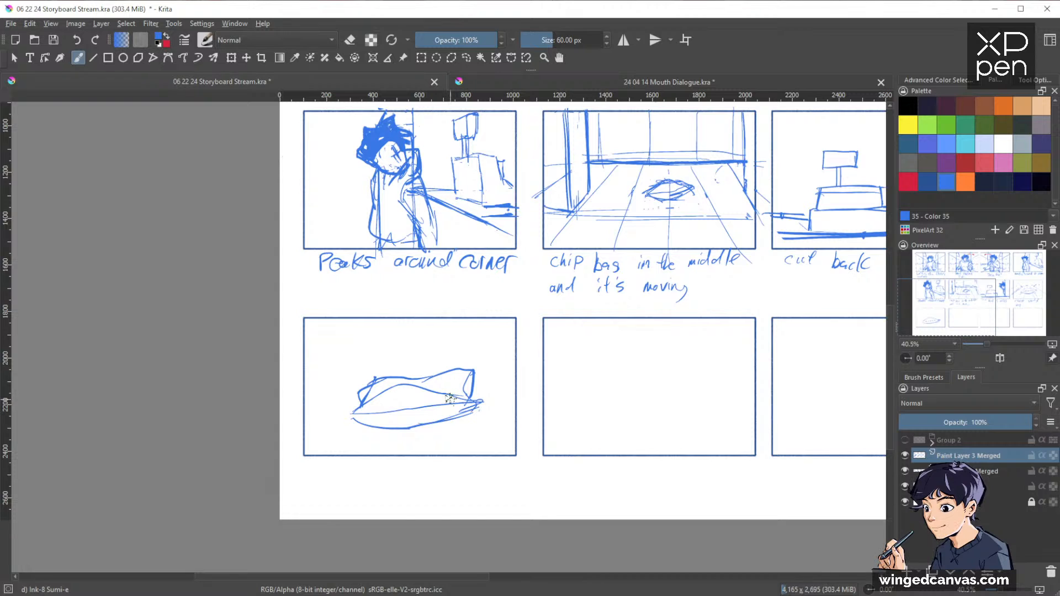
mouse_move(466, 393)
mouse_down()
mouse_move(481, 419)
mouse_move(419, 429)
mouse_up()
drag(311, 406, 348, 406)
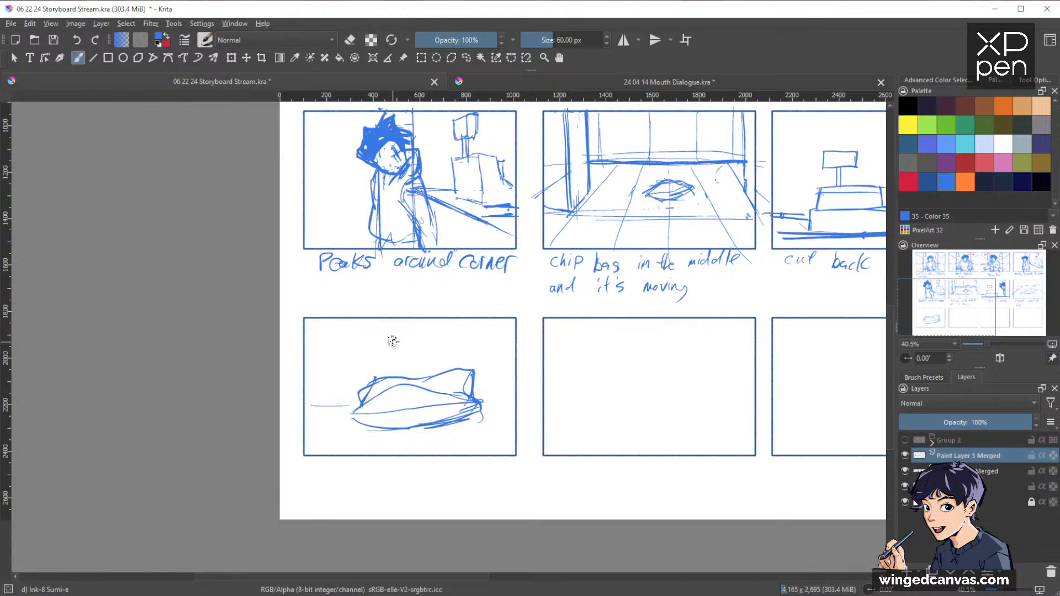
Step: Sketch a cat's head with two pointed ears and large slit-pupil eyes rising from the open chip bag
mouse_move(393, 341)
mouse_down()
mouse_move(417, 356)
mouse_move(438, 342)
mouse_move(446, 355)
mouse_move(433, 368)
mouse_move(458, 319)
mouse_up()
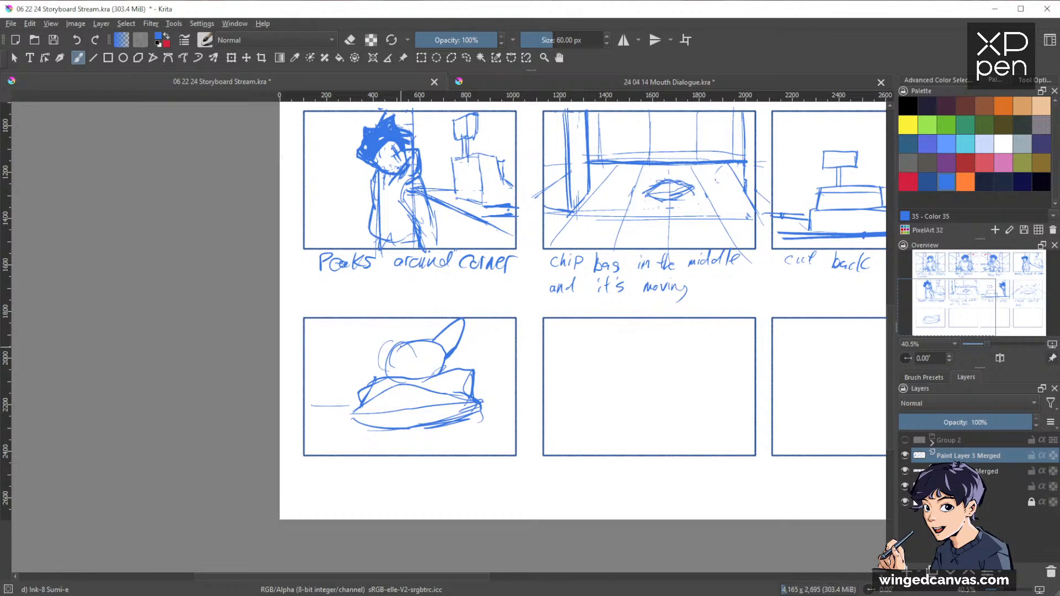
mouse_move(402, 345)
mouse_down()
mouse_move(375, 361)
mouse_move(377, 319)
mouse_up()
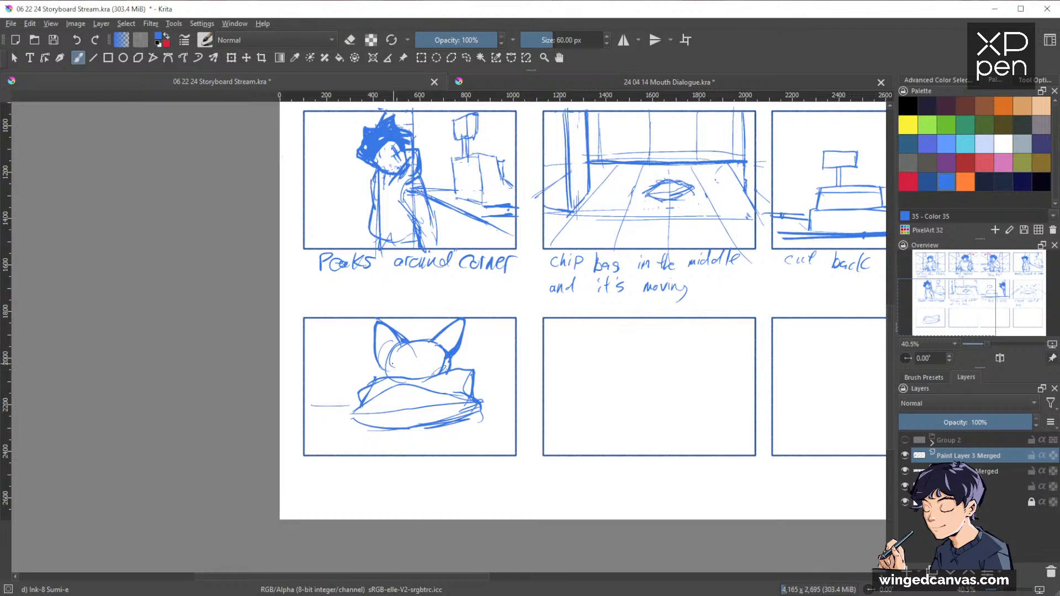
drag(392, 362, 412, 353)
drag(428, 355, 430, 359)
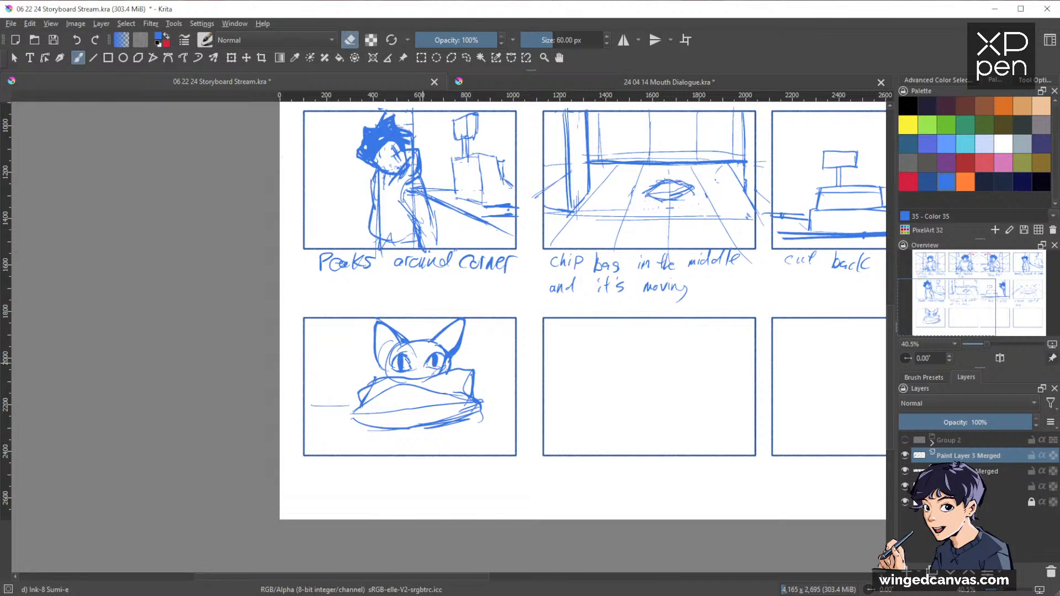
key(e)
key(e)
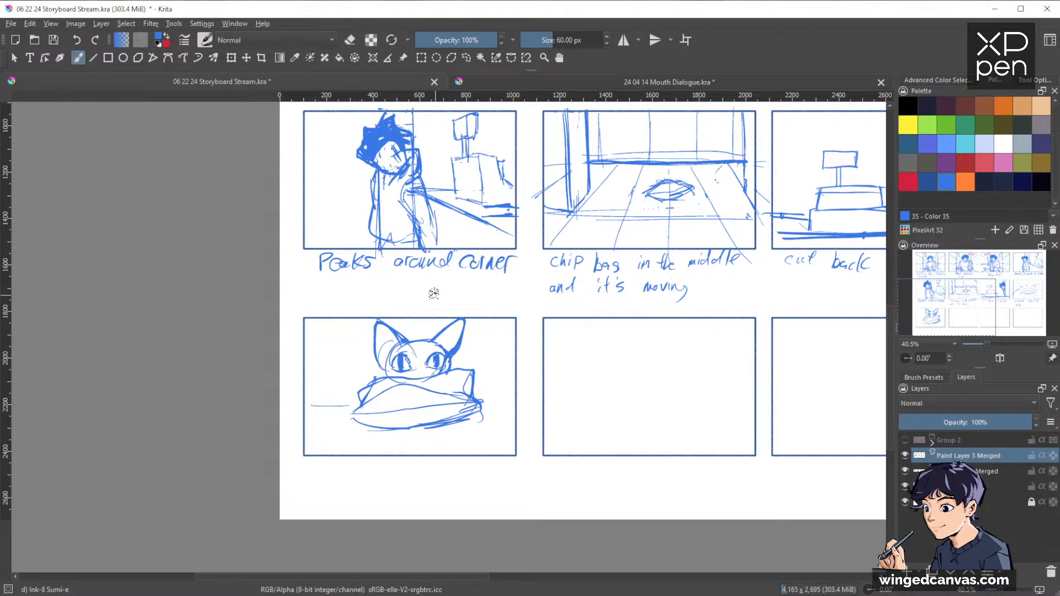
key(e)
key(e)
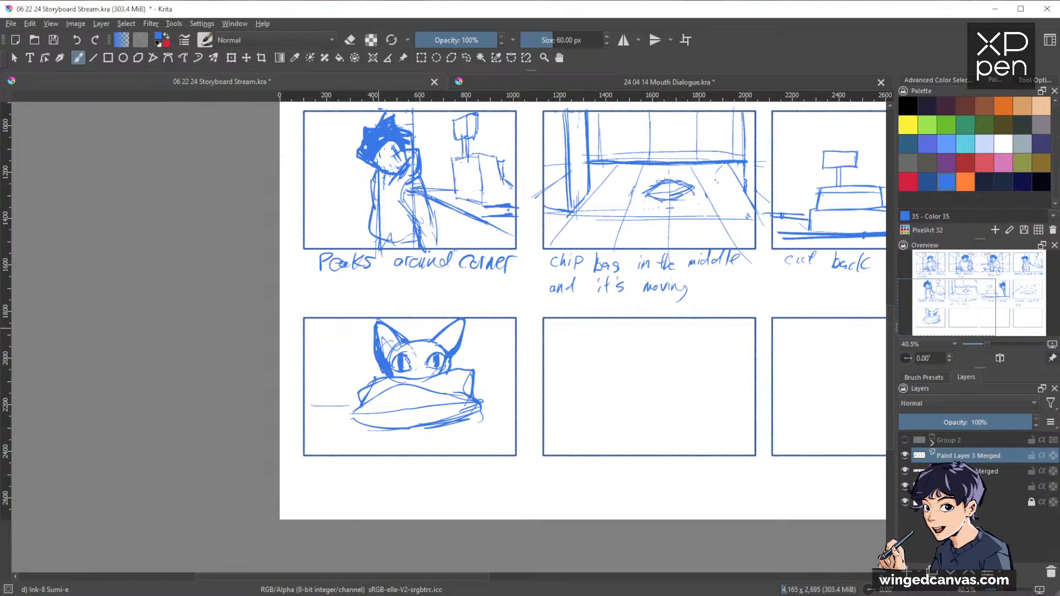
Step: Fill the cat's ears and face with solid blue around the eyes, and erase small light nose and muzzle details
drag(382, 349, 397, 328)
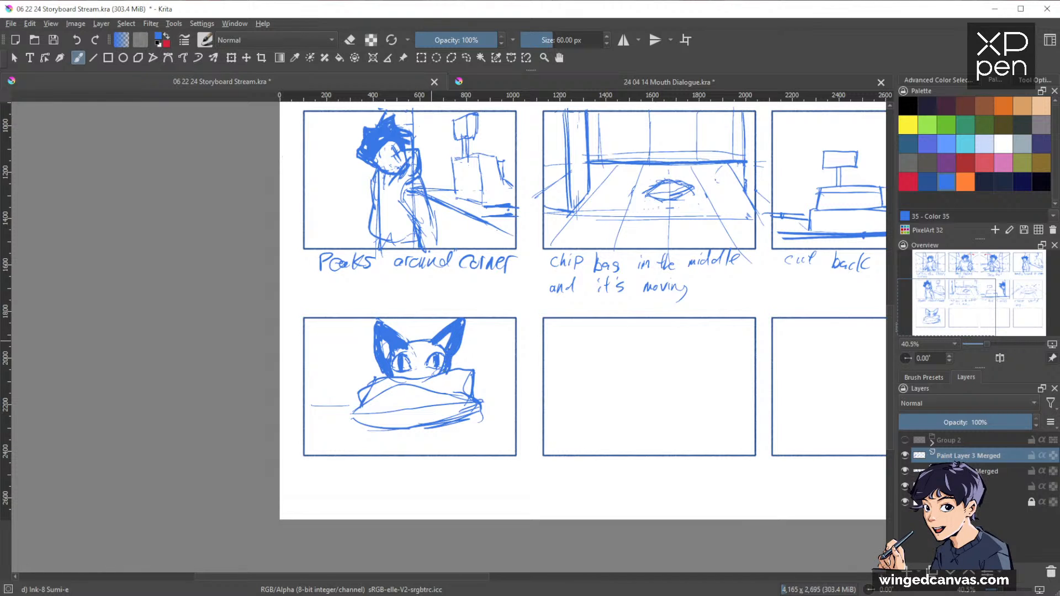
mouse_move(432, 346)
mouse_down()
mouse_move(418, 371)
mouse_move(394, 356)
mouse_up()
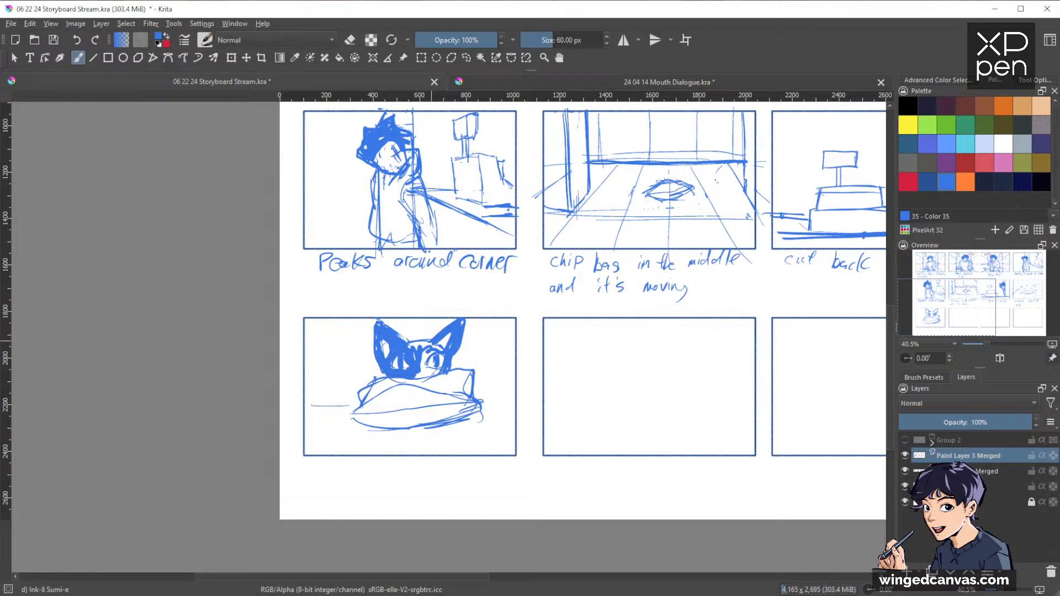
mouse_move(433, 345)
mouse_down()
mouse_move(421, 348)
mouse_move(419, 369)
mouse_up()
key(e)
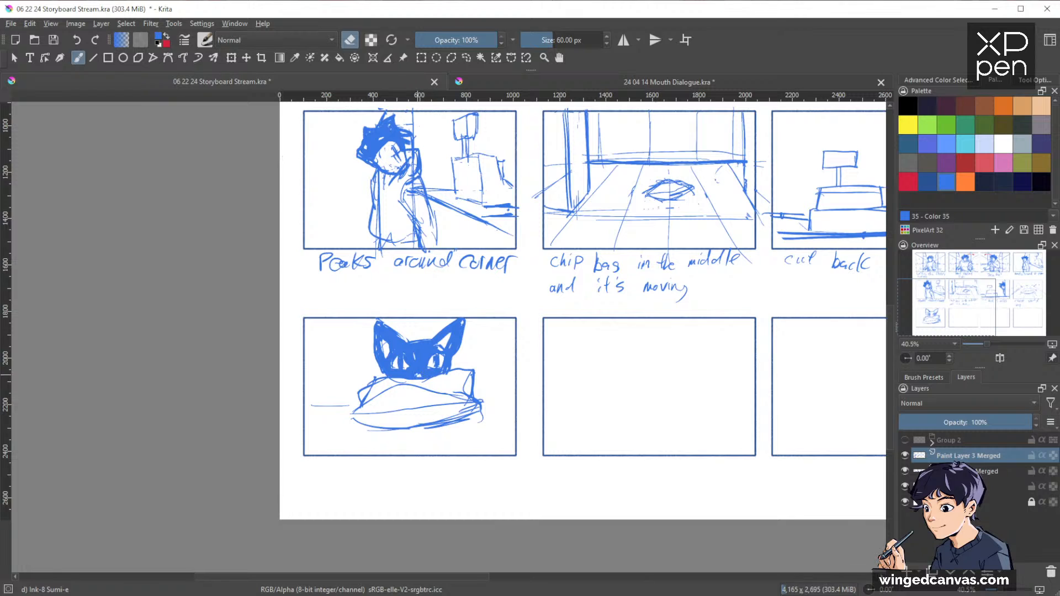
key(e)
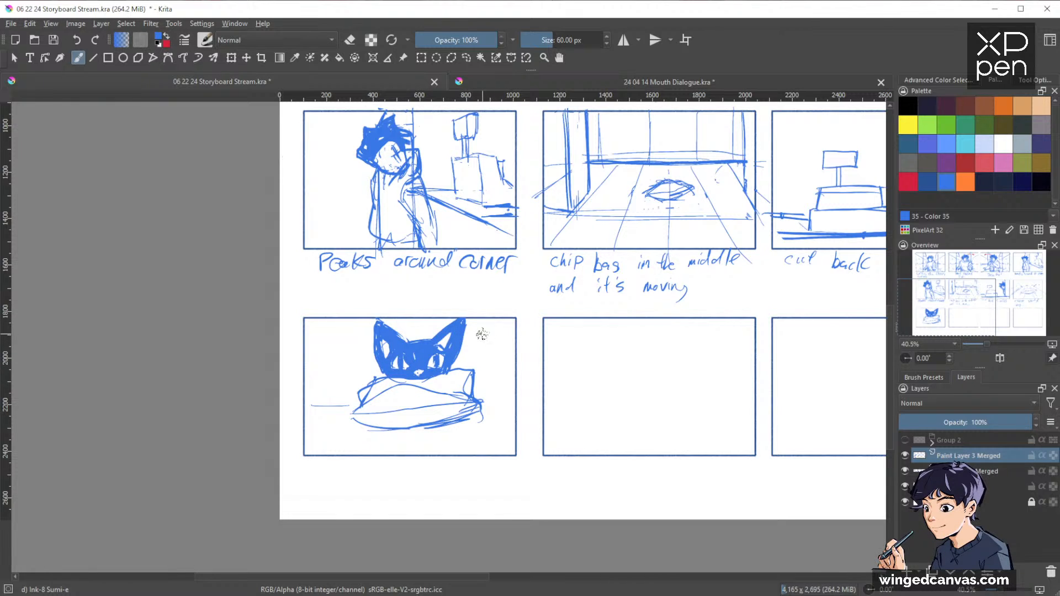
Step: Select the cat and chip bag, scale them down and move them lower in the panel, and clear the selection
key(ctrl+r)
mouse_move(485, 317)
mouse_down()
mouse_move(408, 303)
mouse_move(442, 461)
mouse_move(488, 329)
mouse_up()
key(ctrl+t)
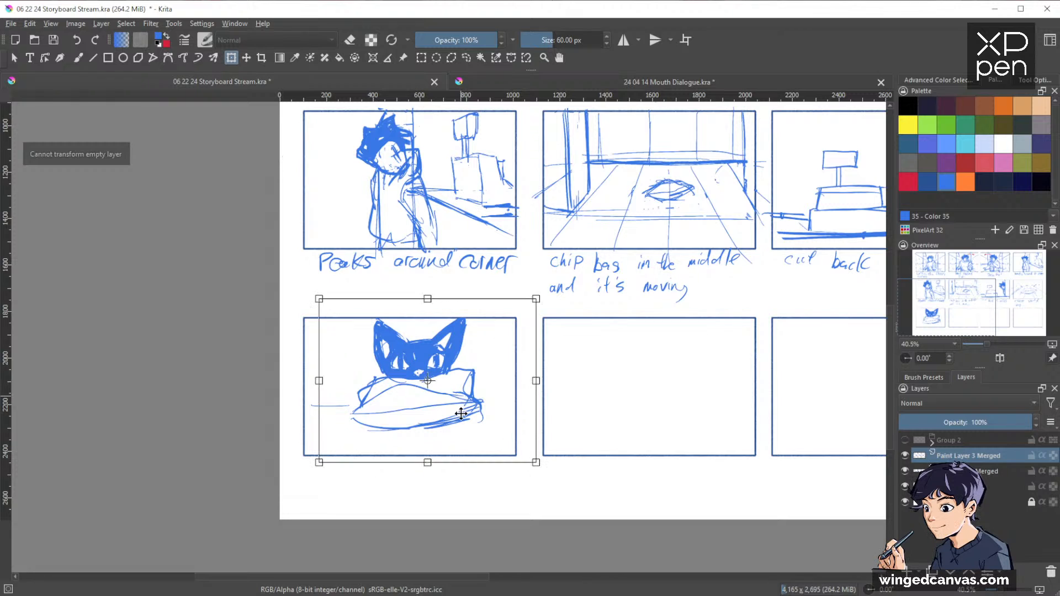
drag(536, 299, 498, 345)
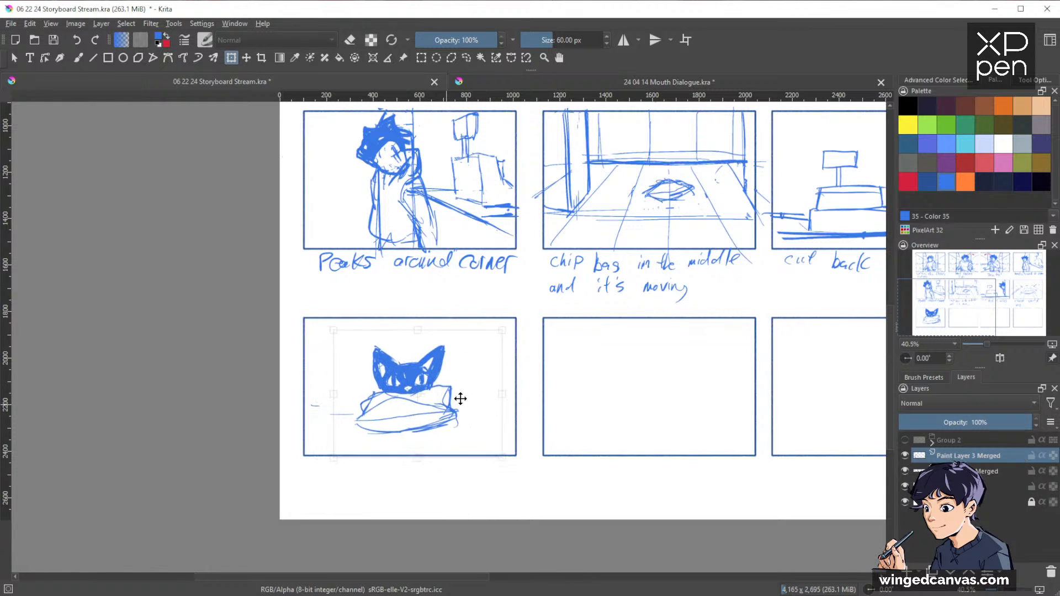
drag(459, 398, 463, 401)
key(Return)
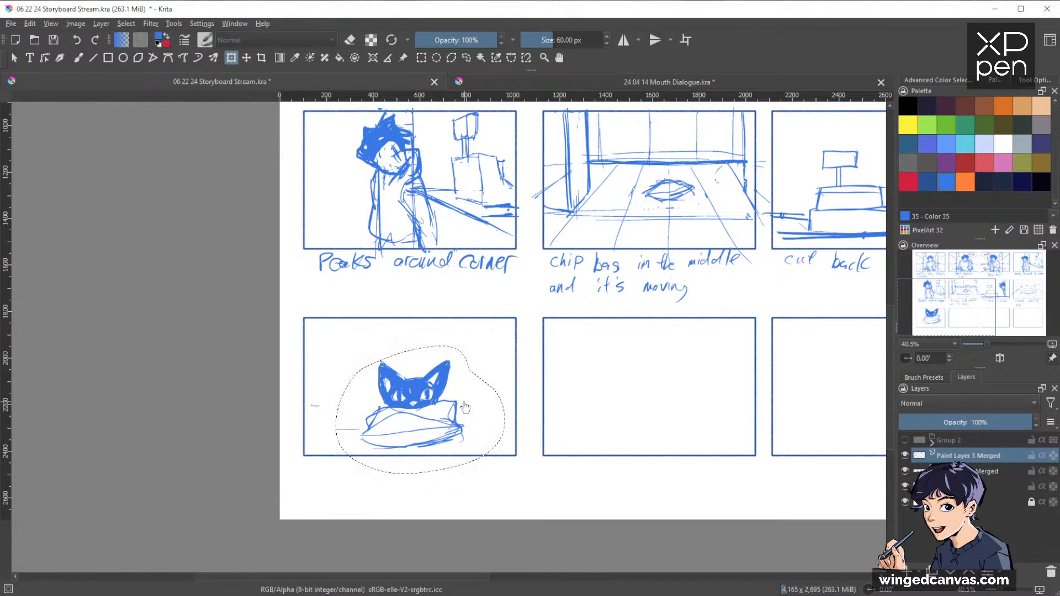
key(ctrl+shift+a)
key(b)
key(ctrl+r)
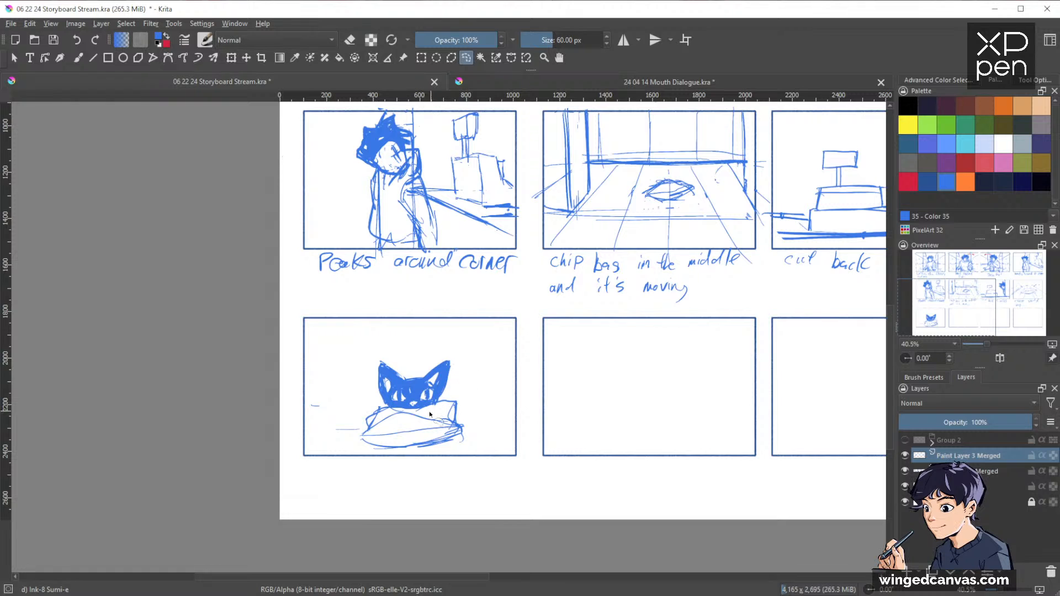
Step: Select the cat's head, move it up clear of the chip bag, and touch up the outline of its face and ears
mouse_move(430, 411)
mouse_down()
mouse_move(451, 392)
mouse_move(448, 329)
mouse_move(367, 356)
mouse_move(385, 405)
mouse_move(430, 413)
mouse_up()
key(ctrl+t)
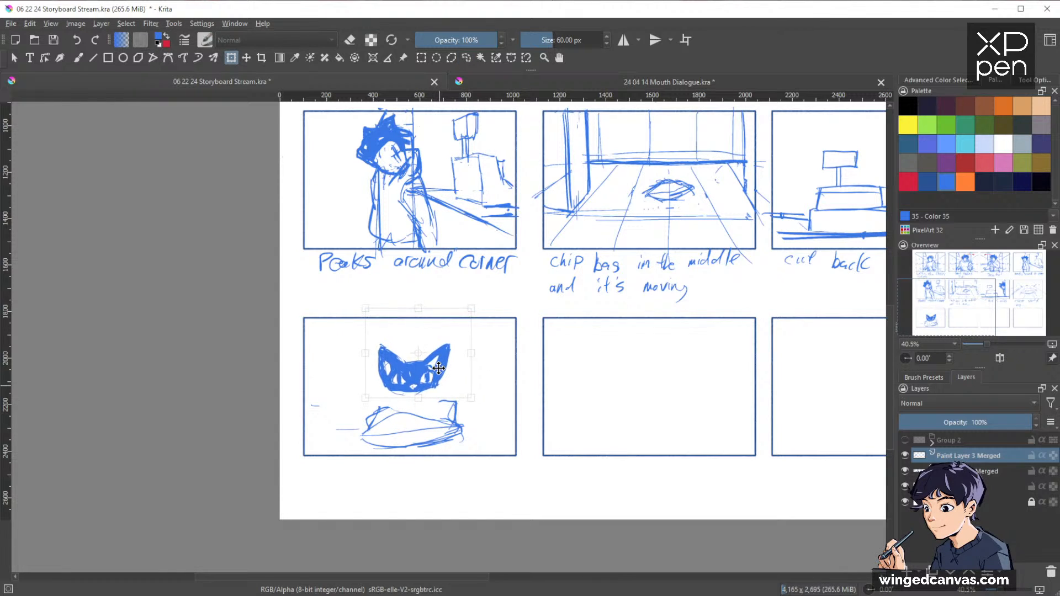
key(Return)
key(b)
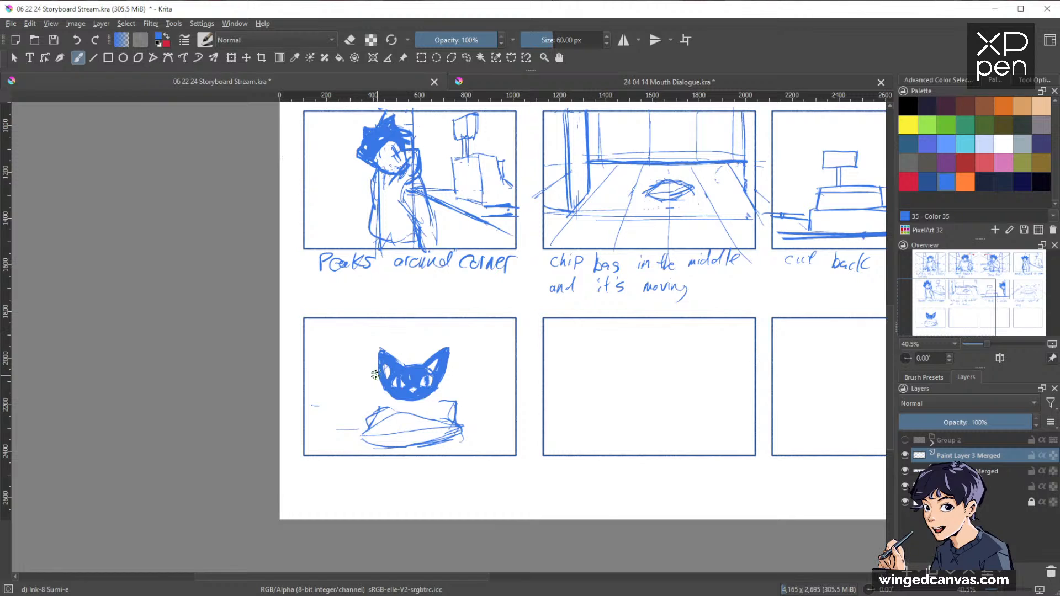
key(e)
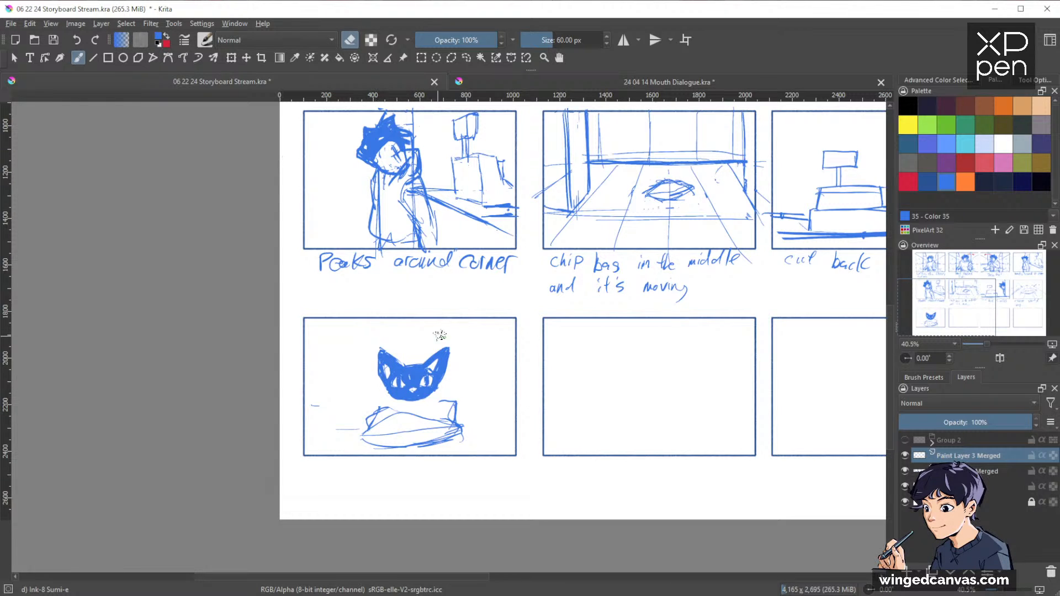
key(e)
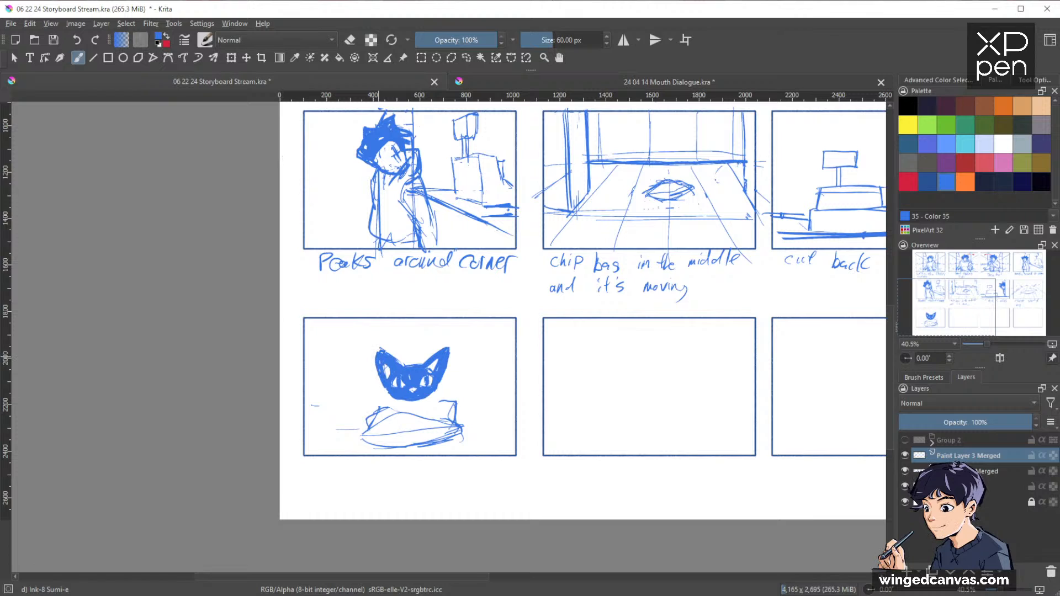
Step: Paint the cat's neck down into the chip bag, erase where it overlaps, and redraw the edge of the bag's opening
drag(410, 395, 410, 412)
key(e)
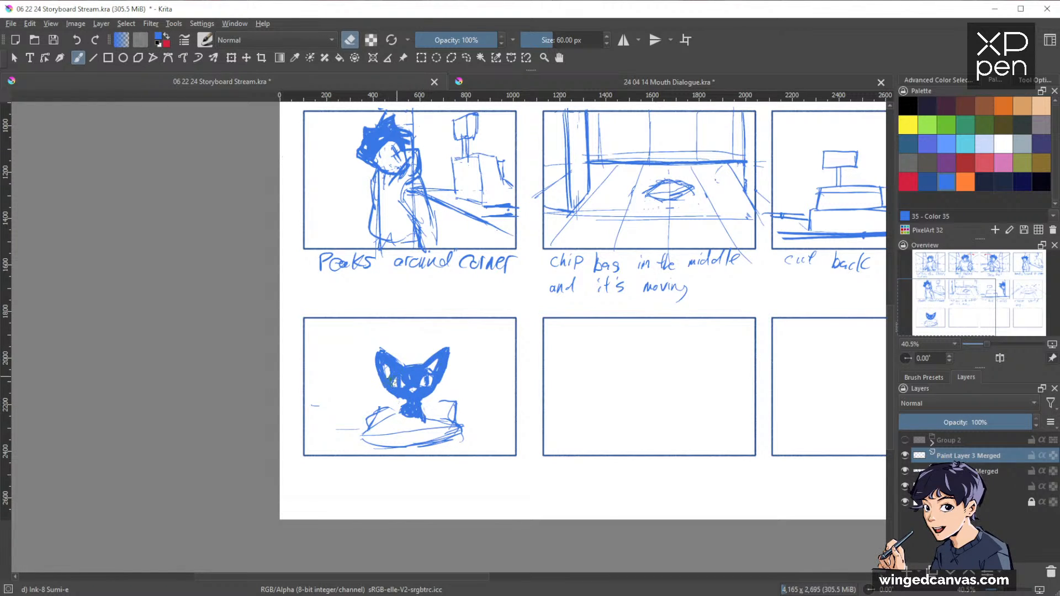
key(e)
key(e)
mouse_move(400, 417)
mouse_down()
mouse_move(428, 417)
mouse_move(403, 407)
mouse_move(405, 415)
mouse_up()
key(e)
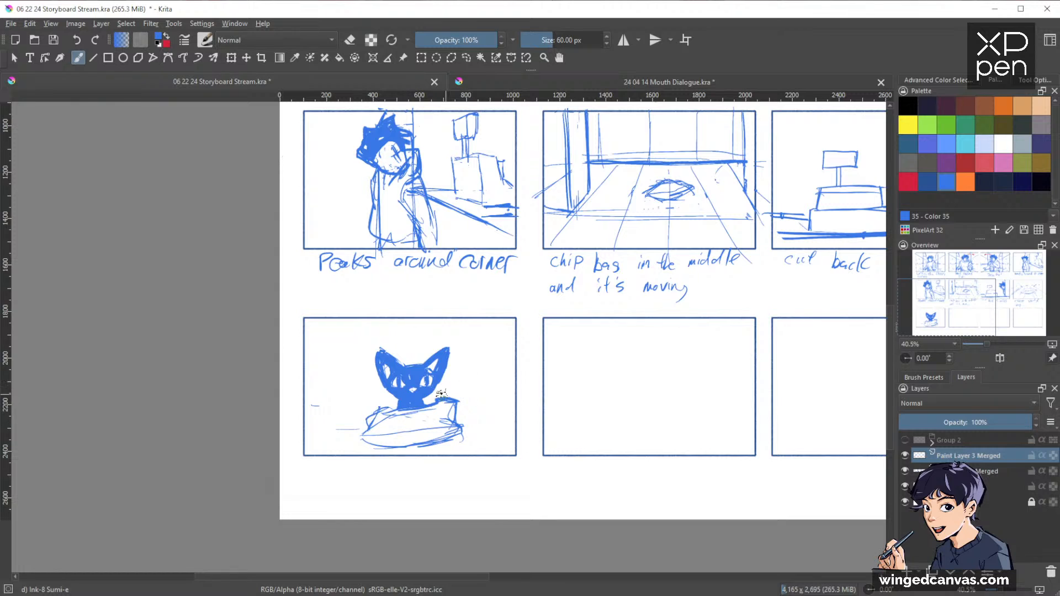
Step: Paint a curved tail rising from behind the bag, erase and reshape its tip, and add whiskers to the cat's face
mouse_move(456, 398)
mouse_down()
mouse_move(493, 325)
mouse_move(458, 393)
mouse_move(469, 359)
mouse_up()
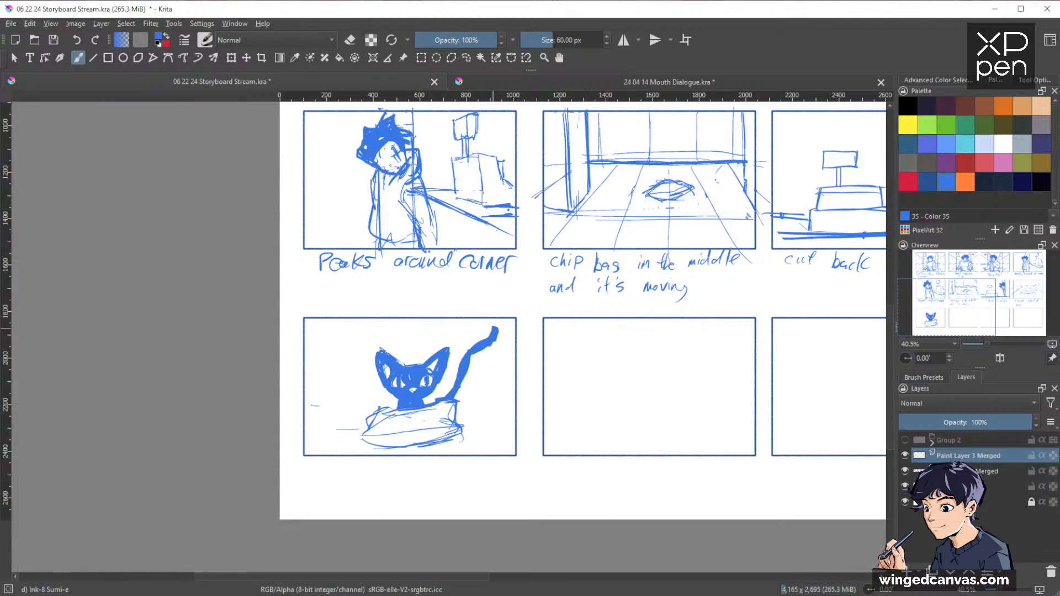
key(e)
mouse_move(492, 326)
mouse_down()
mouse_move(474, 369)
mouse_move(471, 356)
mouse_move(461, 391)
mouse_move(482, 345)
mouse_up()
key(e)
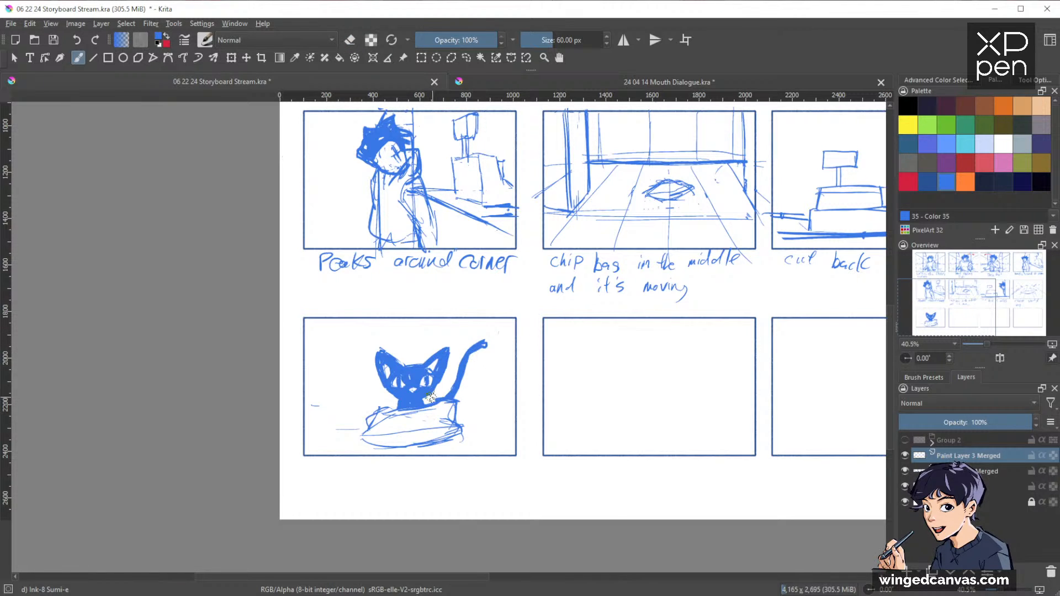
key(e)
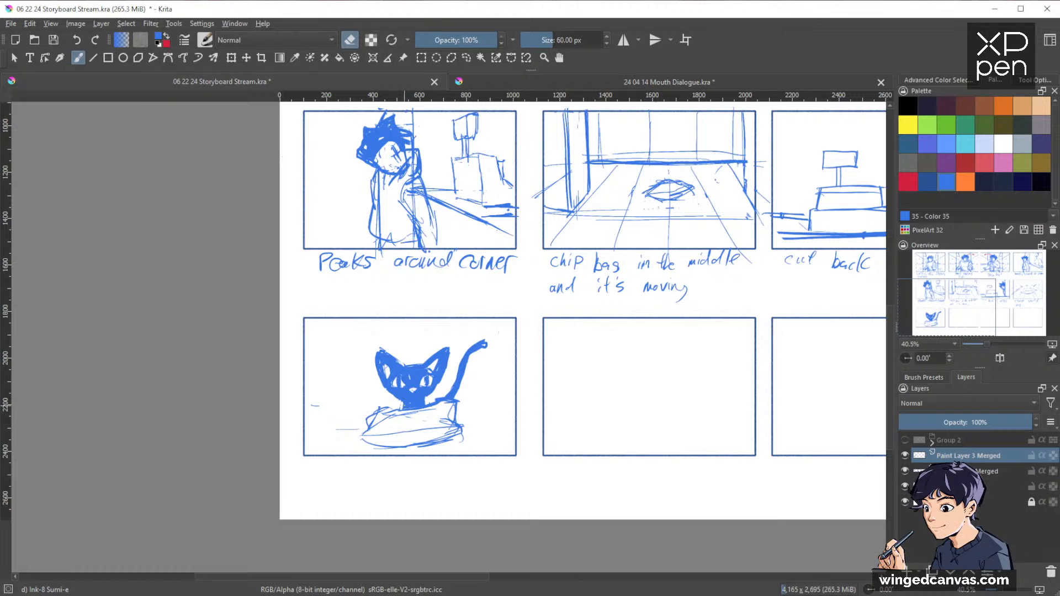
key(e)
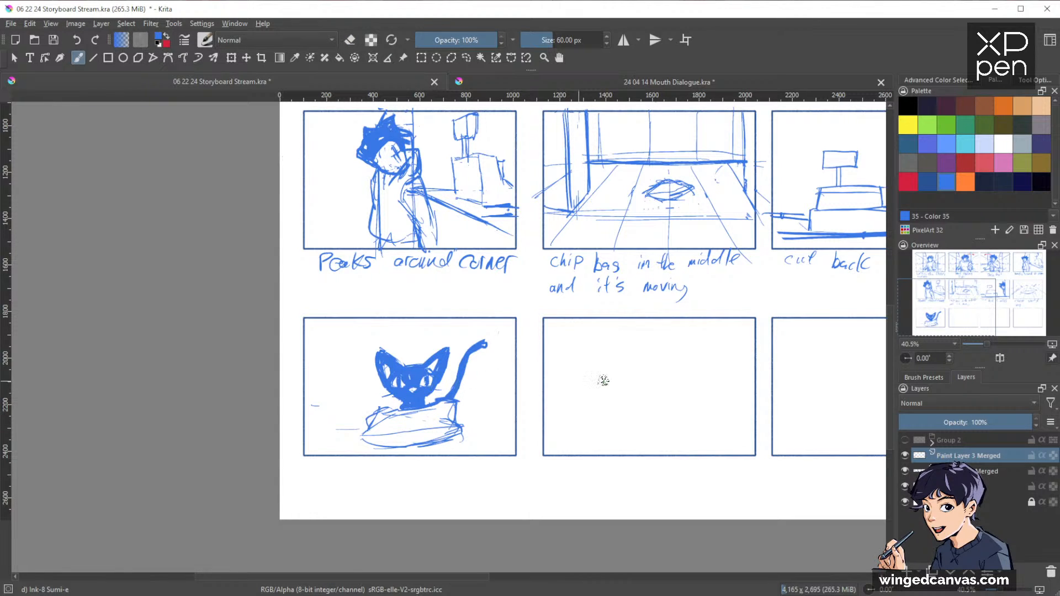
Step: Save the storyboard and handwrite the caption "cat pops out of the bag" below the third row's first panel
drag(744, 403, 573, 437)
drag(713, 352, 565, 440)
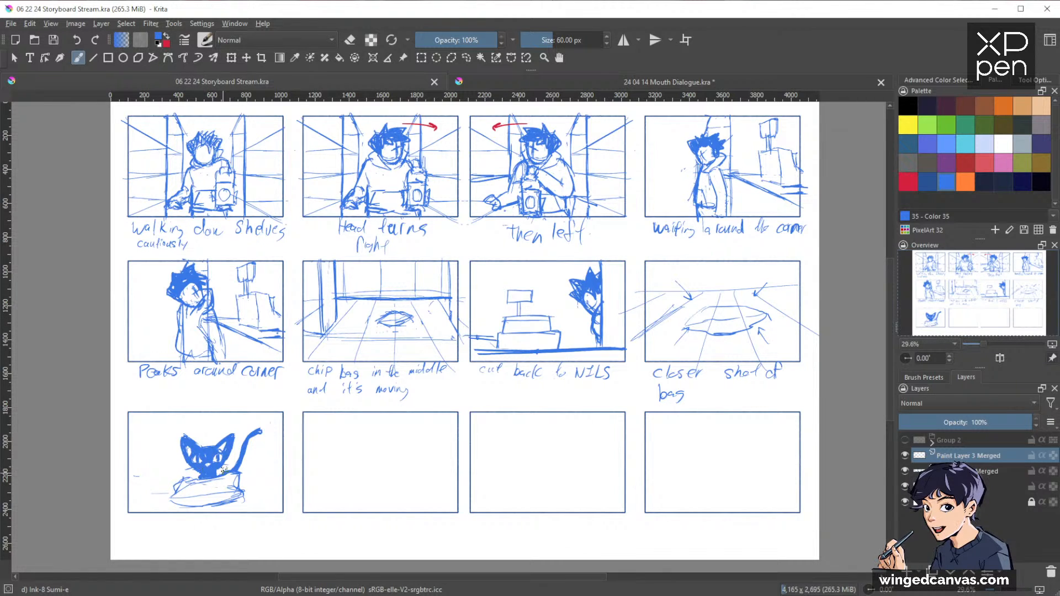
drag(293, 497, 450, 420)
drag(574, 359, 483, 339)
mouse_move(303, 402)
mouse_down()
mouse_move(357, 421)
mouse_move(372, 402)
mouse_move(378, 419)
mouse_move(397, 399)
mouse_move(419, 417)
mouse_up()
drag(430, 406, 446, 417)
drag(438, 405, 486, 422)
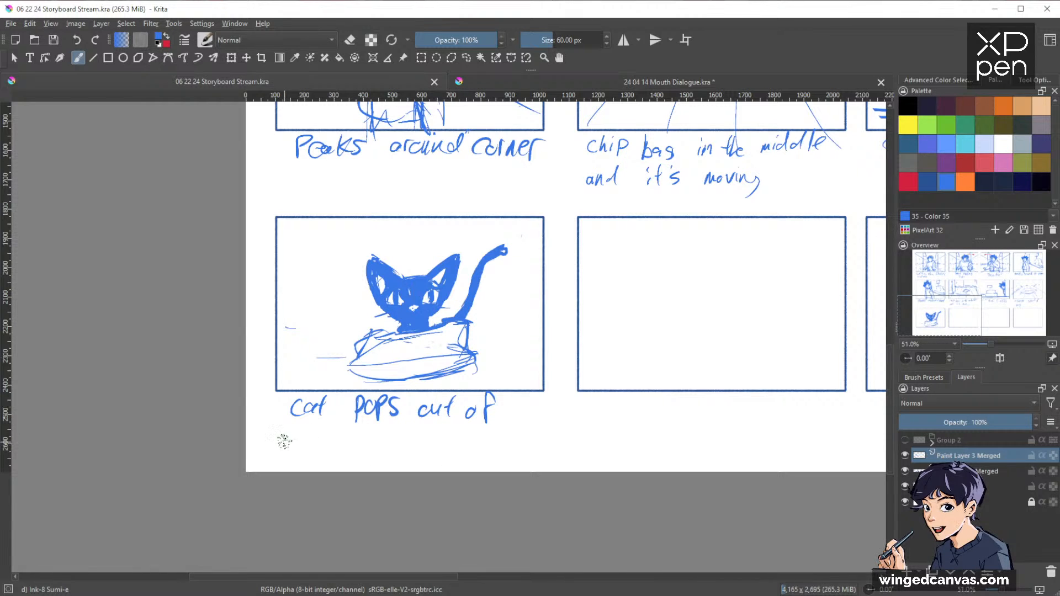
mouse_move(290, 425)
mouse_down()
mouse_move(283, 452)
mouse_move(293, 451)
mouse_up()
drag(292, 444, 348, 456)
drag(349, 448, 380, 456)
drag(388, 445, 390, 467)
Step: Draw a short vertical guide line in the third row's second panel and undo the extra strokes
scroll(762, 309, down, 2)
drag(734, 386, 510, 508)
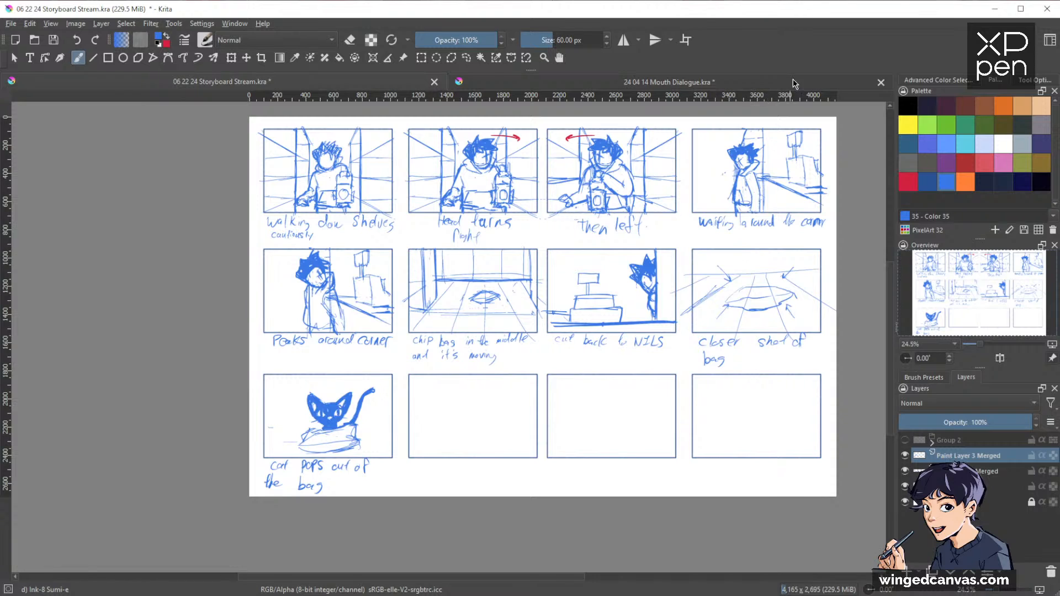
drag(704, 390, 767, 379)
drag(601, 409, 615, 388)
drag(663, 362, 669, 395)
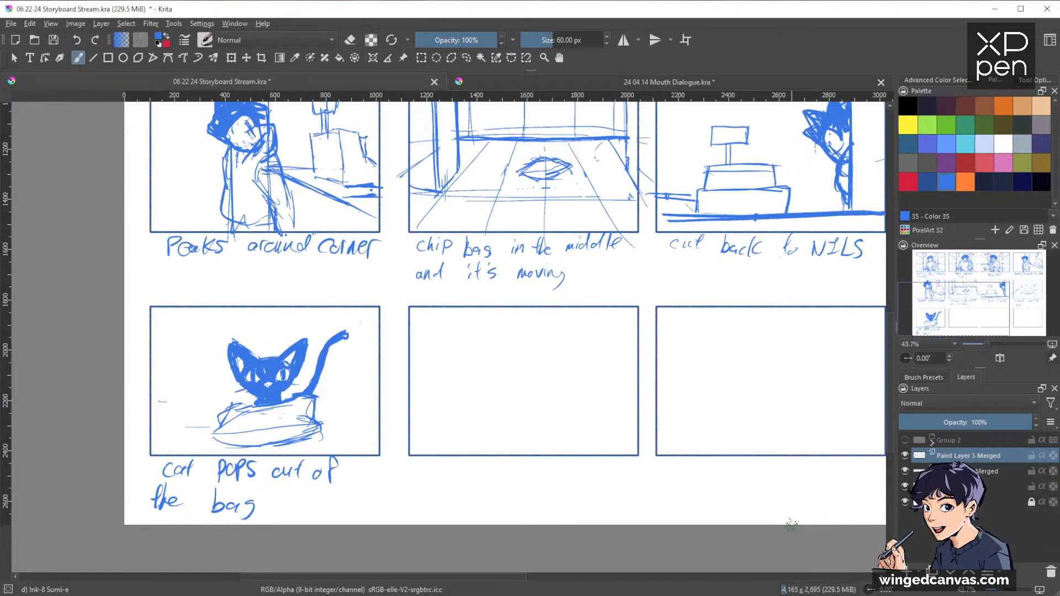
mouse_move(722, 372)
mouse_down()
mouse_move(748, 392)
mouse_move(600, 457)
mouse_move(712, 378)
mouse_up()
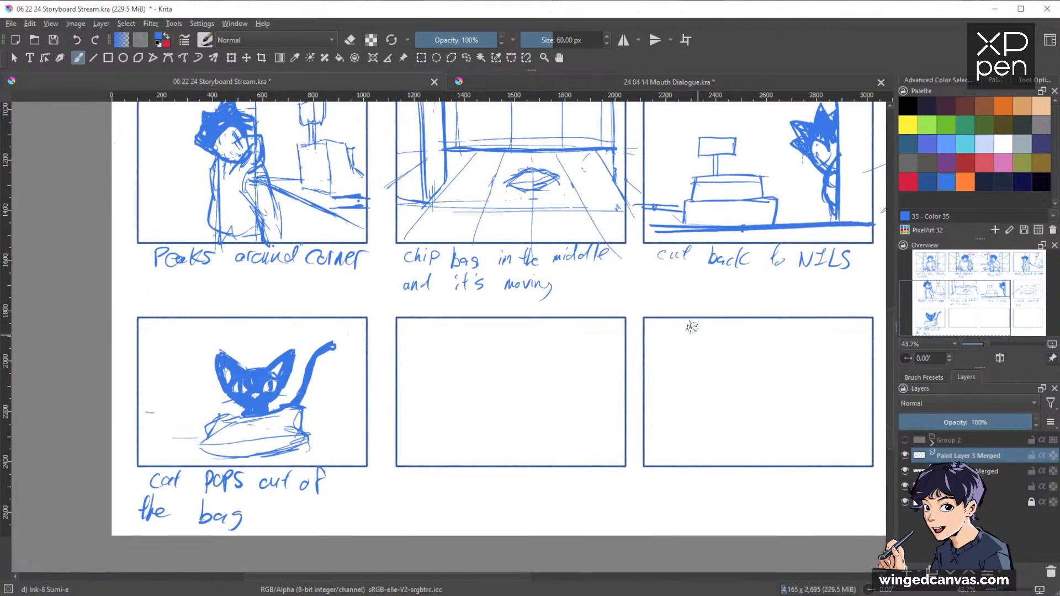
drag(594, 319, 594, 387)
mouse_move(677, 367)
mouse_down()
mouse_move(530, 512)
mouse_move(649, 399)
mouse_up()
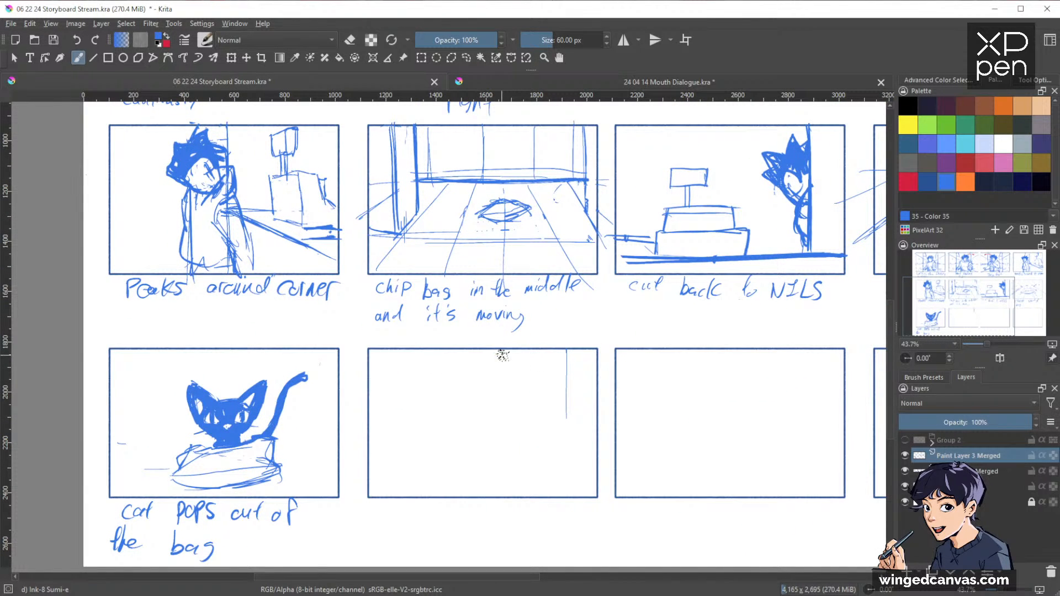
mouse_move(303, 333)
mouse_down()
mouse_move(284, 306)
mouse_move(307, 316)
mouse_up()
key(ctrl+z)
key(ctrl+z)
Step: Lasso the "Peaks around corner" panel's drawing, copy it to a new layer, and clear the selection
drag(649, 372, 804, 493)
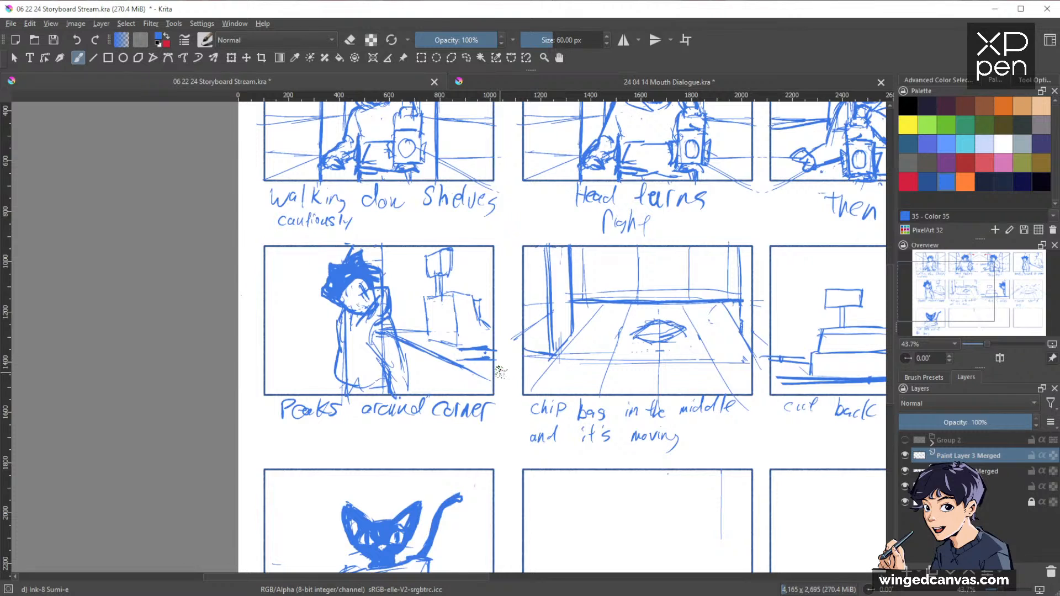
key(l)
mouse_move(500, 393)
mouse_down()
mouse_move(509, 300)
mouse_move(480, 233)
mouse_move(377, 235)
mouse_move(261, 295)
mouse_move(282, 376)
mouse_move(336, 398)
mouse_up()
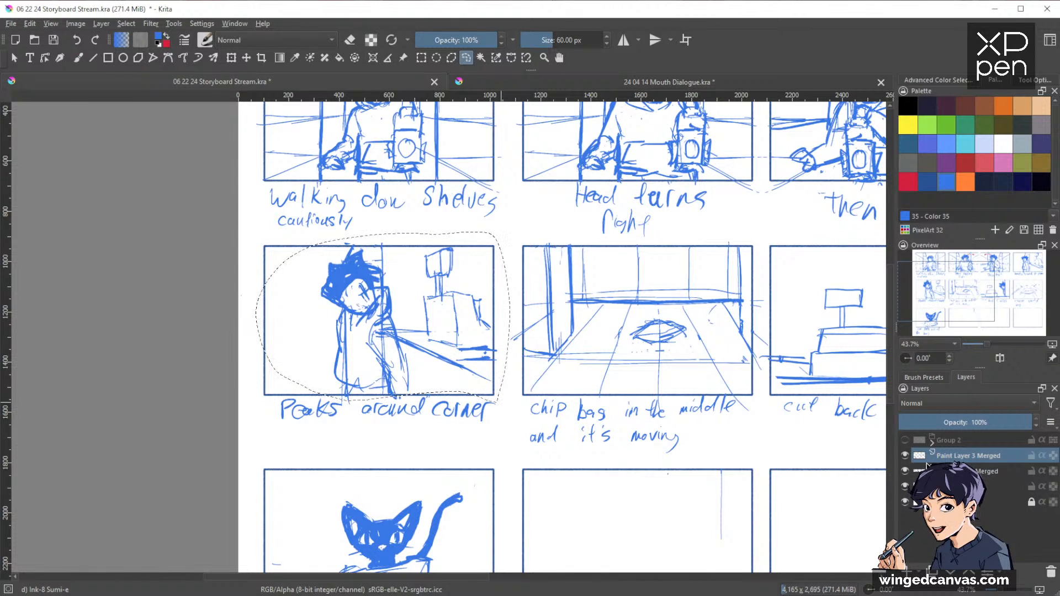
click(904, 455)
click(904, 455)
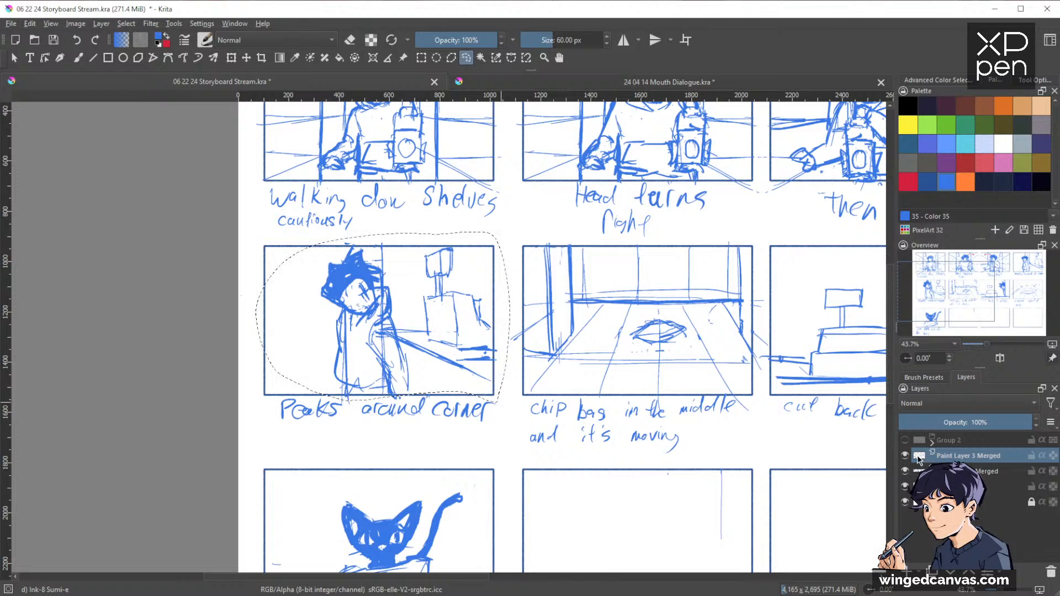
key(ctrl+alt+j)
key(ctrl+shift+a)
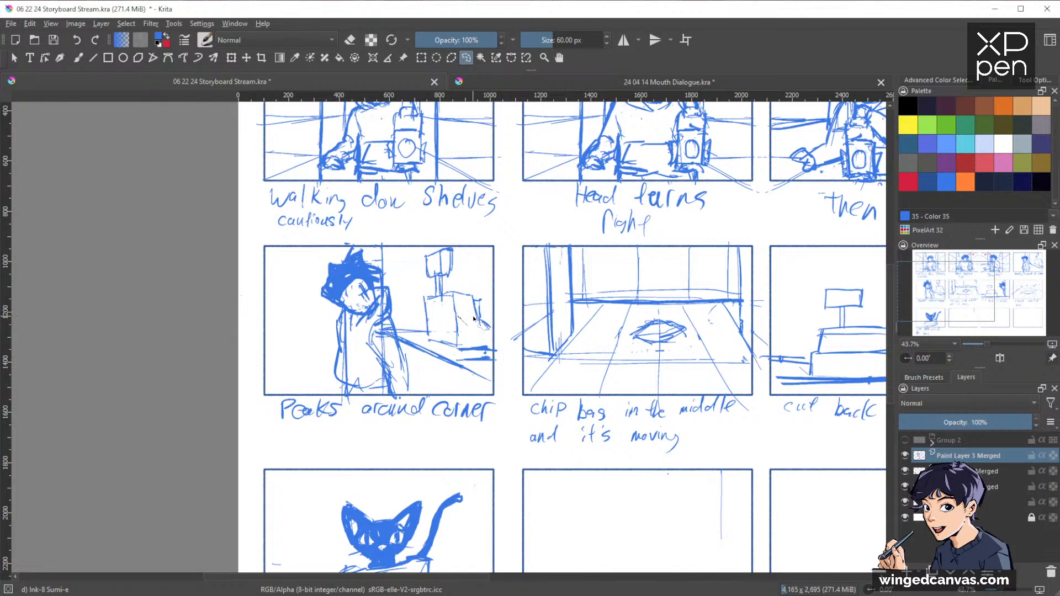
Step: Move the copied corner drawing into the third row's second panel and scale it up past the frame
key(ctrl+t)
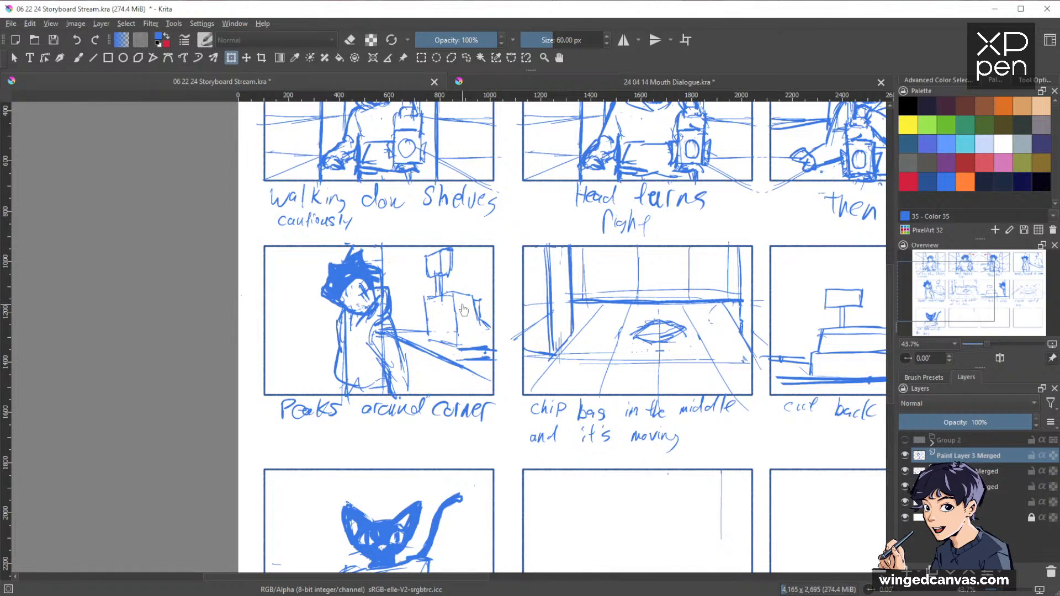
key(t)
key(ctrl+t)
scroll(471, 321, down, 3)
drag(297, 197, 574, 428)
scroll(597, 440, down, 2)
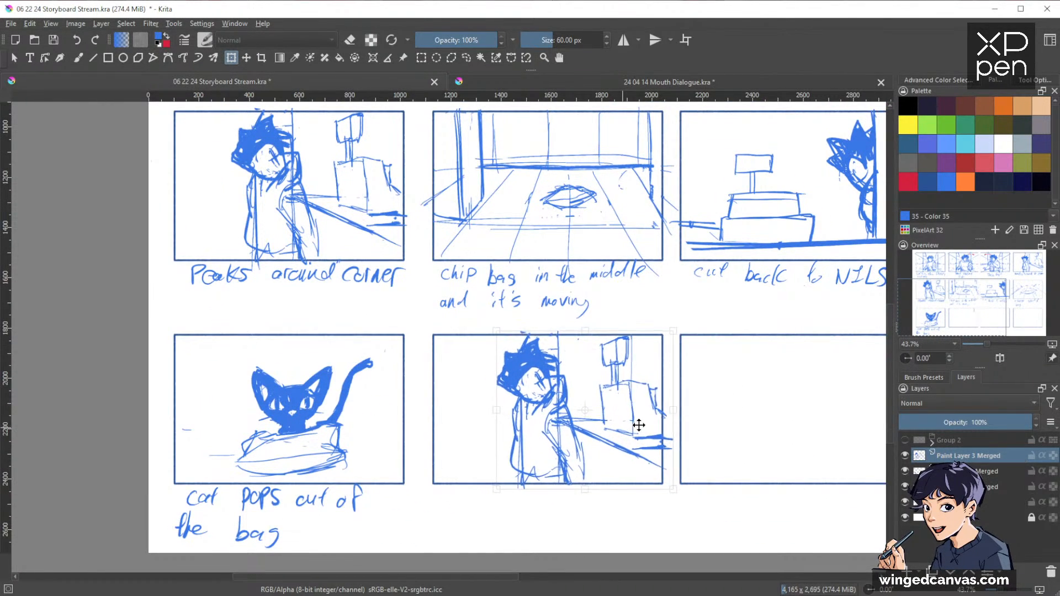
drag(590, 493, 592, 522)
drag(612, 463, 615, 469)
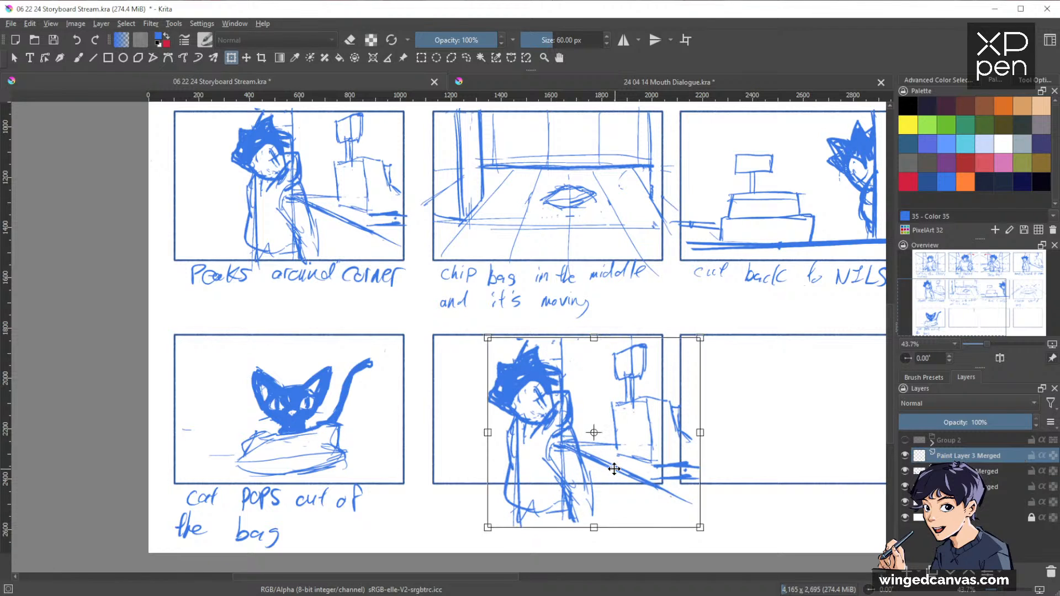
key(Return)
key(b)
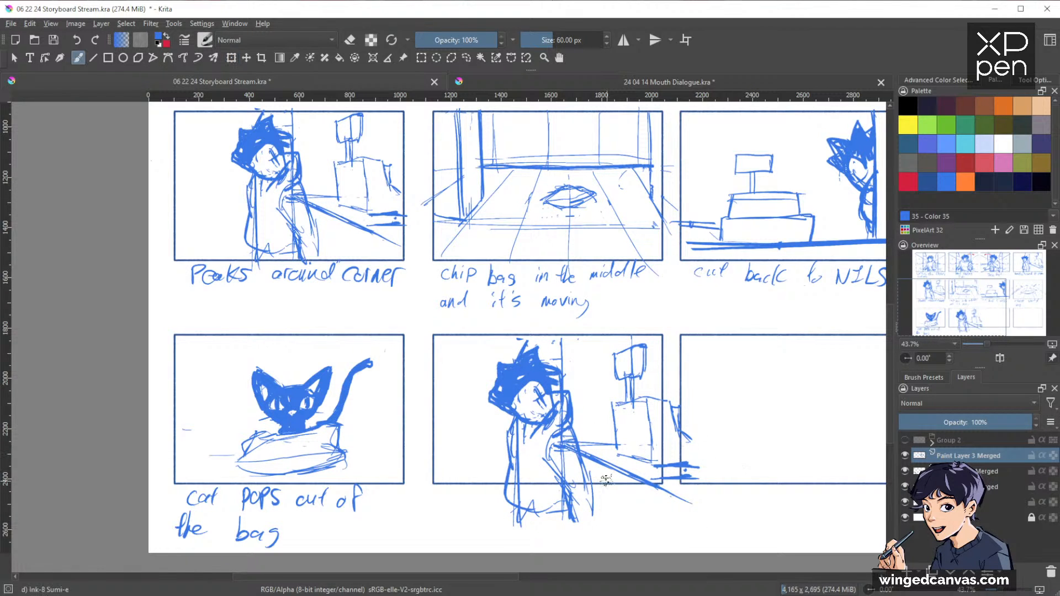
Step: Erase the parts of the enlarged copy that extend below and beside the panel frame, and delete the copy
key(slash)
mouse_move(604, 516)
mouse_down()
mouse_move(492, 513)
mouse_move(520, 518)
mouse_up()
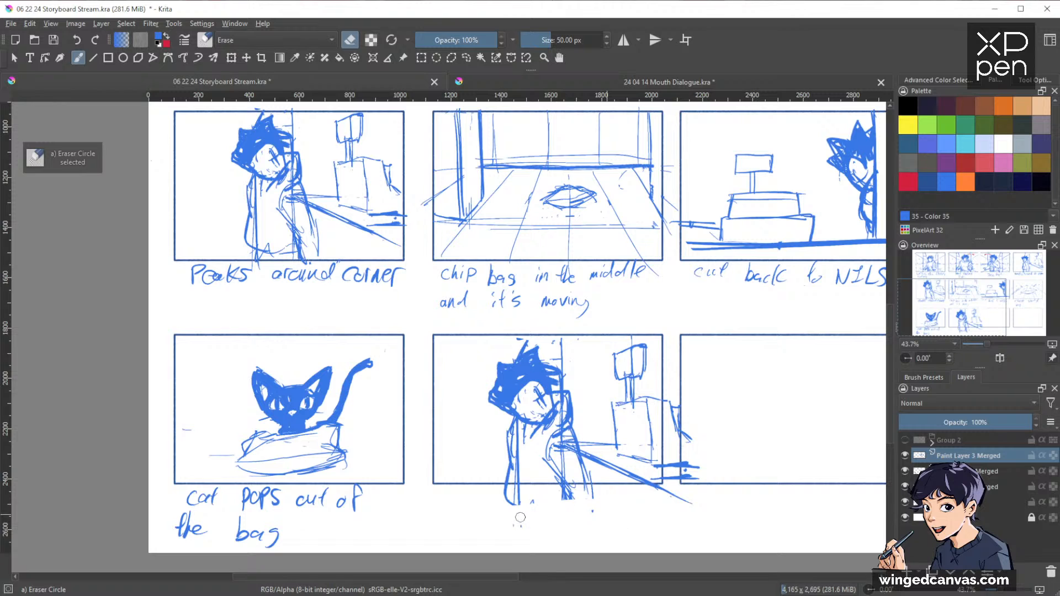
drag(577, 493, 507, 493)
mouse_move(670, 401)
mouse_down()
mouse_move(676, 476)
mouse_move(693, 390)
mouse_up()
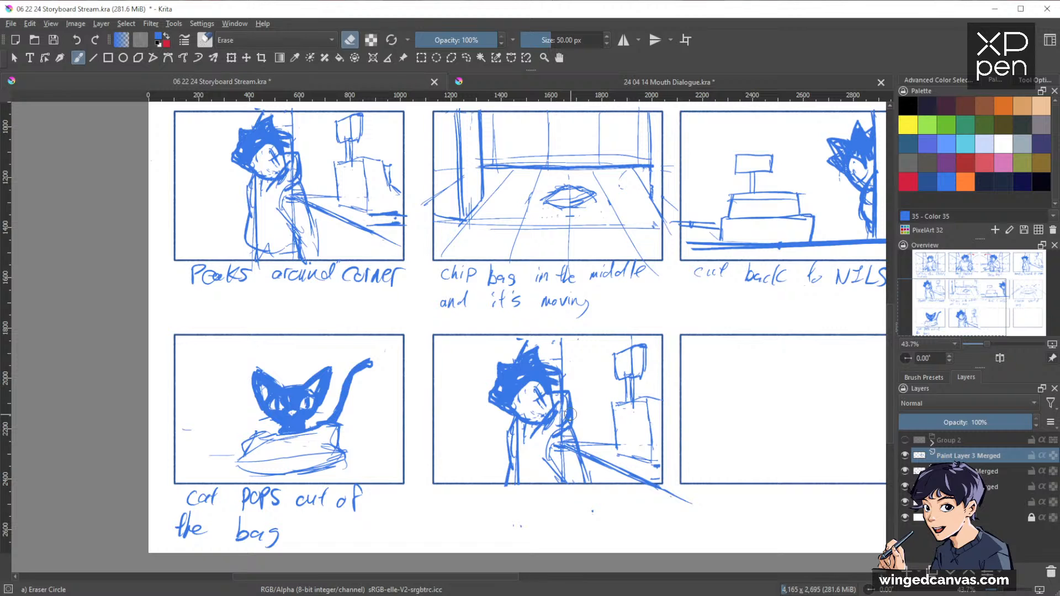
key(Delete)
Step: Lasso the "Peaks around corner" drawing again, then find and select the layer that holds it by toggling layer visibility
drag(628, 378, 734, 510)
key(l)
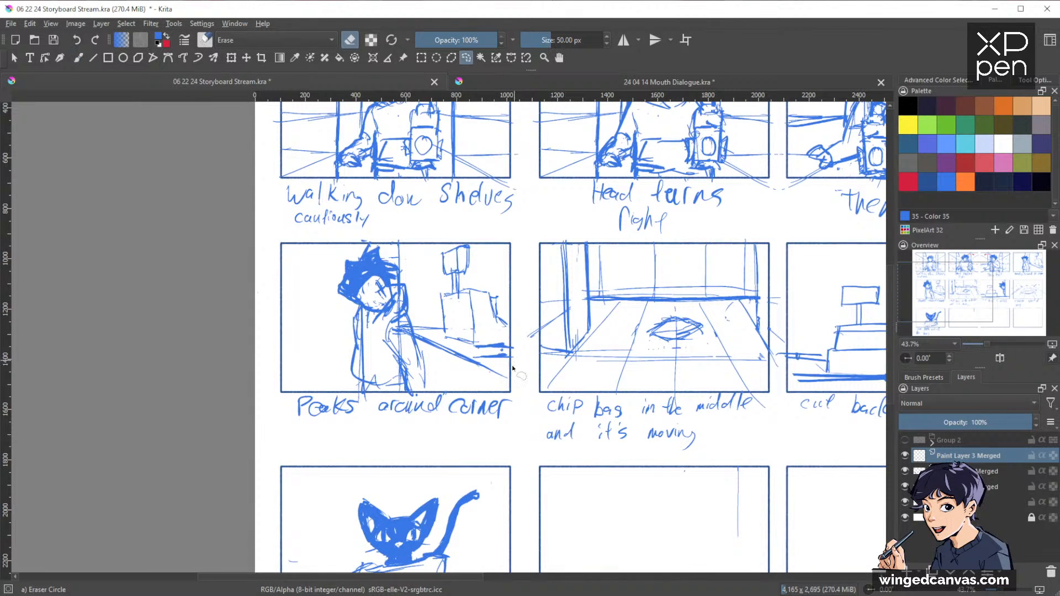
mouse_move(513, 369)
mouse_down()
mouse_move(511, 241)
mouse_move(329, 251)
mouse_move(333, 381)
mouse_move(380, 398)
mouse_move(514, 389)
mouse_up()
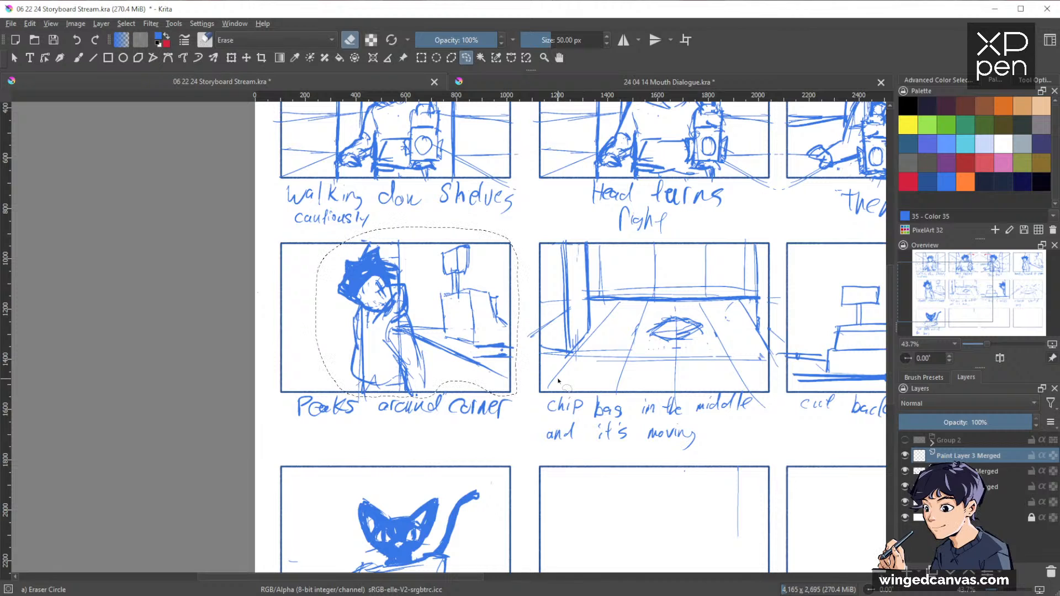
key(ctrl+j)
drag(709, 471, 613, 373)
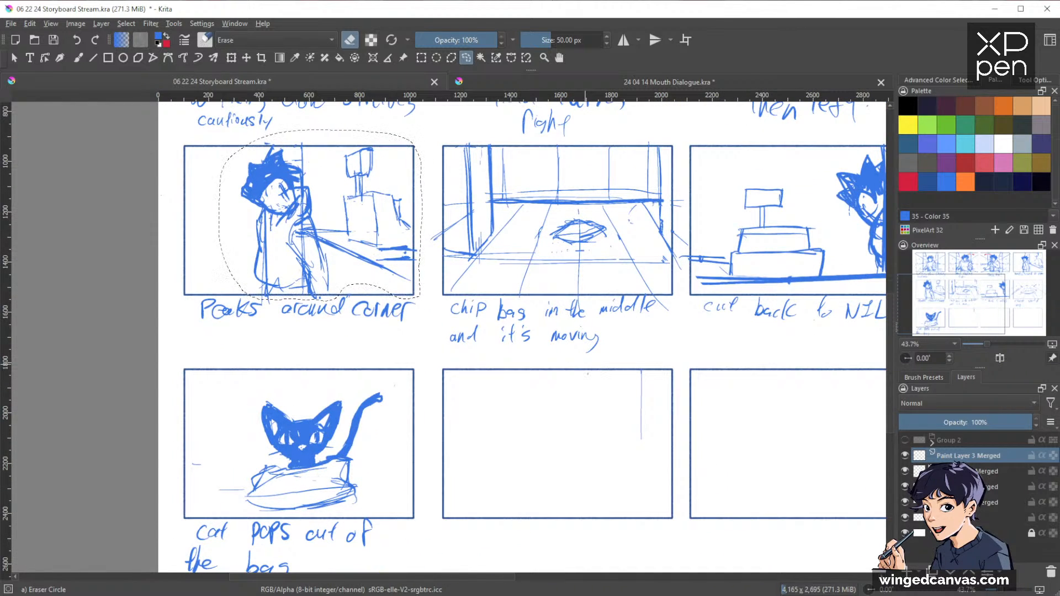
click(904, 471)
click(904, 471)
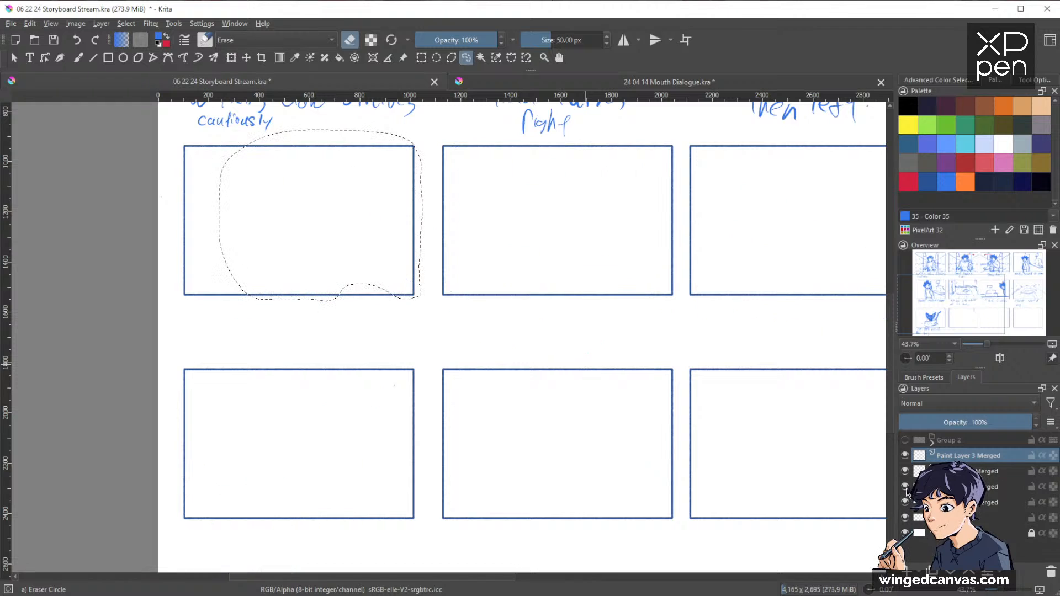
click(905, 486)
click(916, 486)
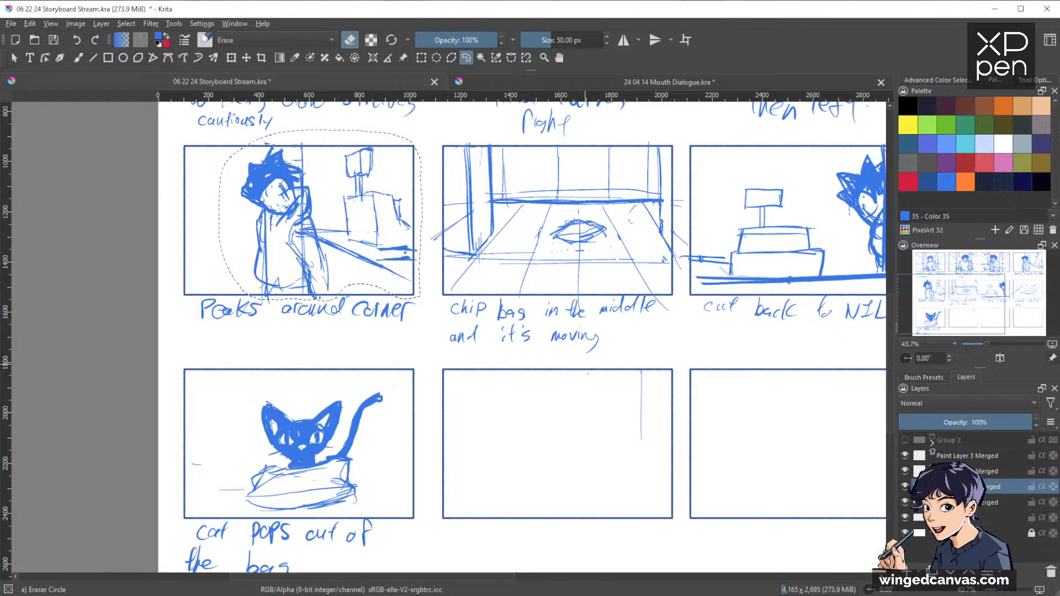
Step: Duplicate the selected corner drawing and place the copy in the third row's second panel
mouse_move(308, 203)
mouse_down()
mouse_move(440, 350)
mouse_move(524, 406)
mouse_up()
key(ctrl+z)
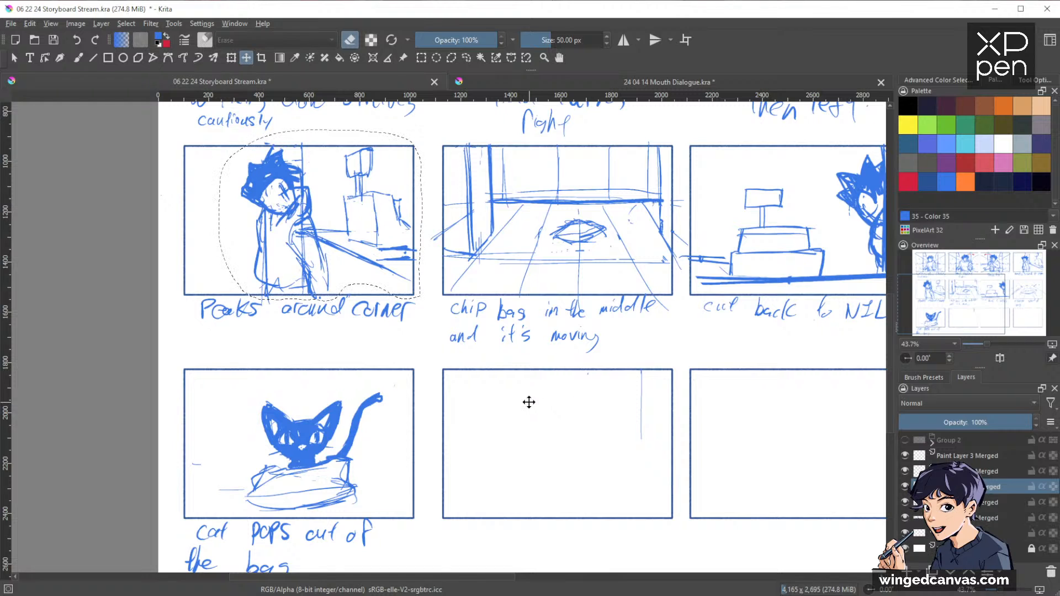
key(ctrl+alt+j)
mouse_move(288, 185)
mouse_down()
mouse_move(342, 287)
mouse_move(516, 416)
mouse_move(512, 400)
mouse_move(521, 403)
mouse_up()
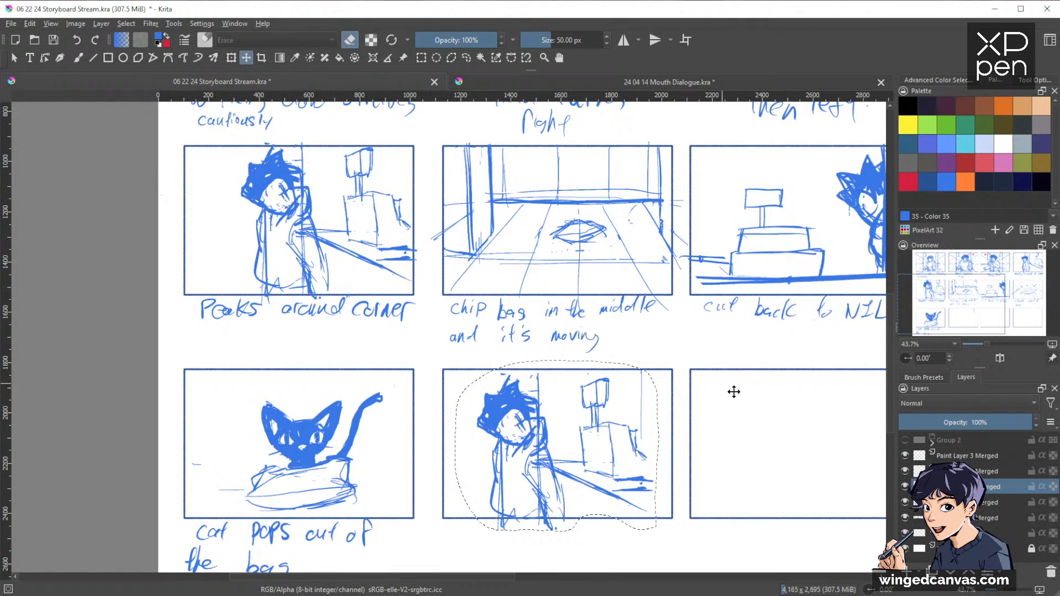
Step: Identify the top visible sketch layer by toggling its visibility, and merge it down so it includes the copied corner drawing
click(905, 455)
scroll(790, 340, down, 3)
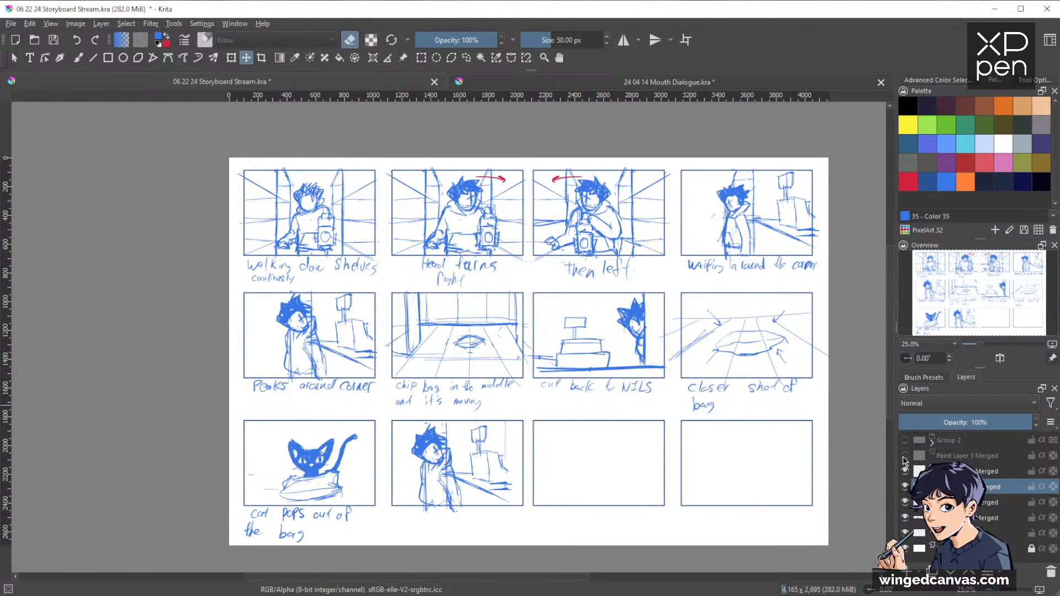
click(904, 456)
click(963, 457)
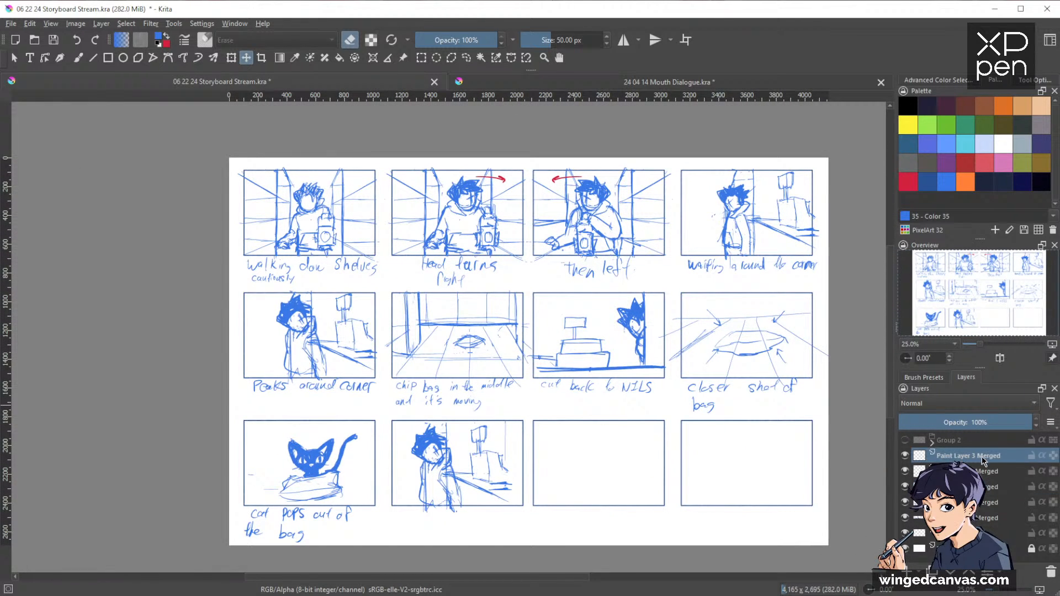
click(1050, 570)
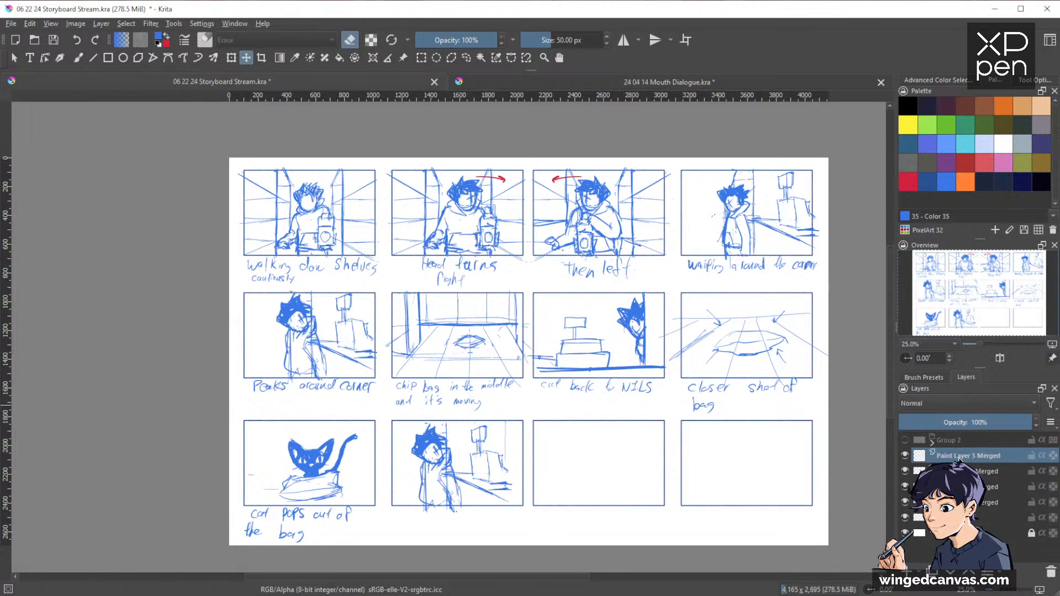
click(1051, 570)
Step: Check the two topmost visible sketch layers by hiding and showing them, and merge Paint Layer 3 Merged with the sketch layers below it
click(904, 456)
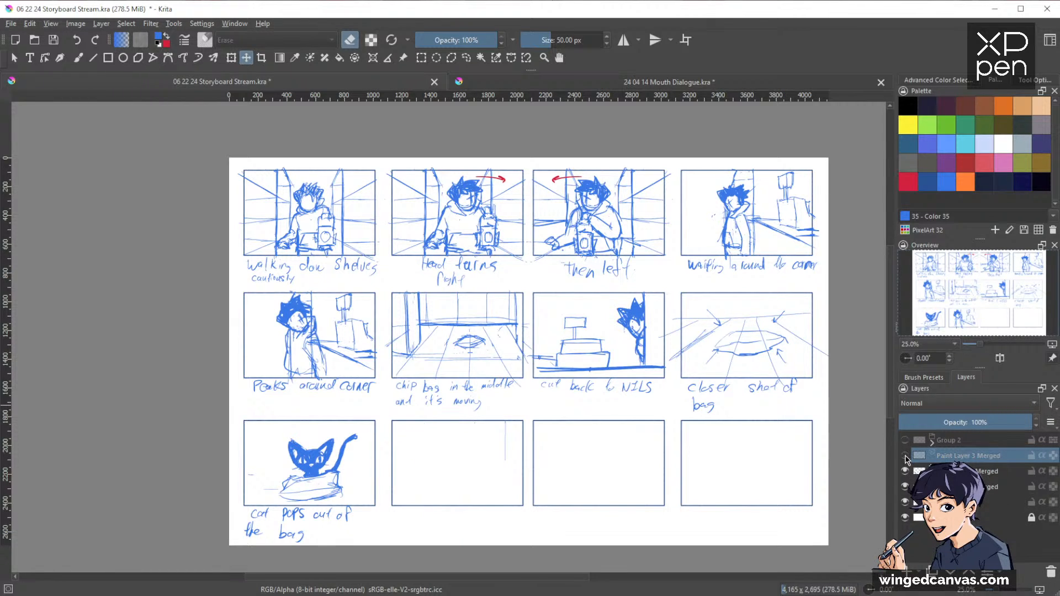
click(905, 456)
click(905, 471)
click(905, 471)
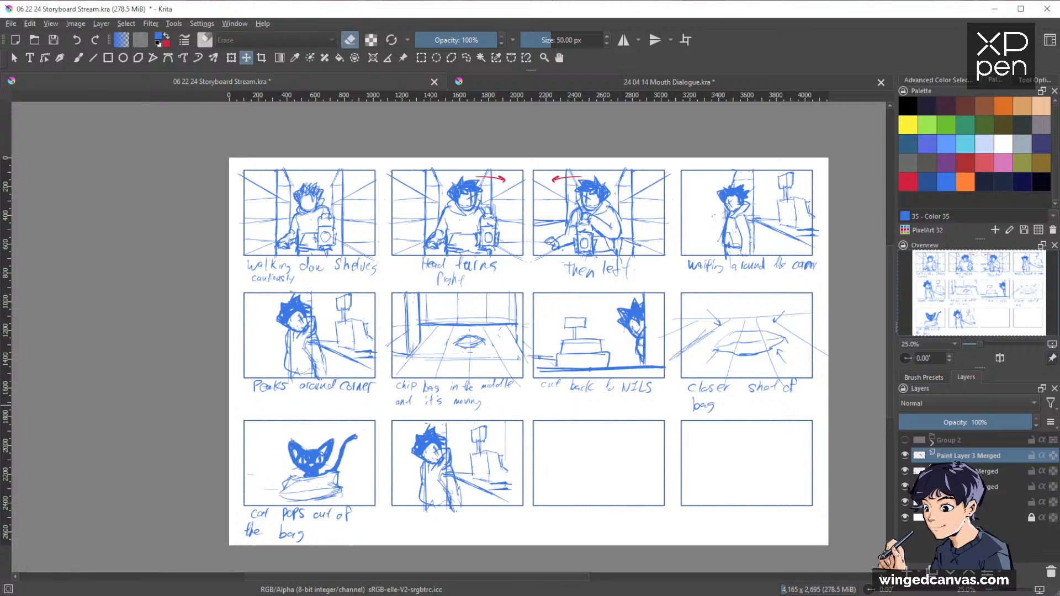
shift+click(939, 487)
key(ctrl+e)
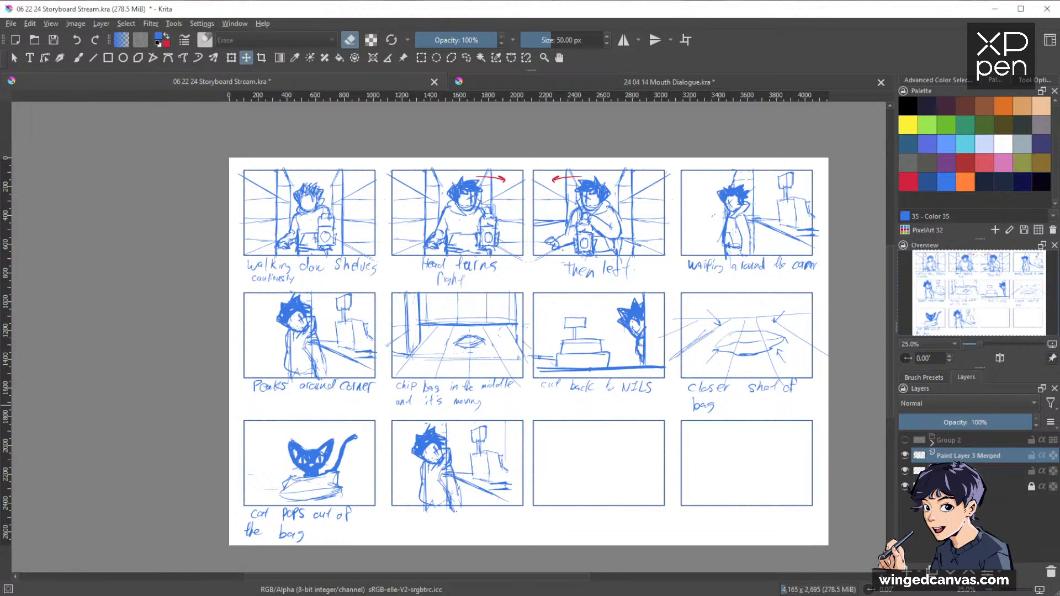
Step: Lasso the corner drawing in the third row's second panel, scale it down, and reposition it inside the frame
scroll(454, 455, up, 1)
drag(454, 455, 418, 477)
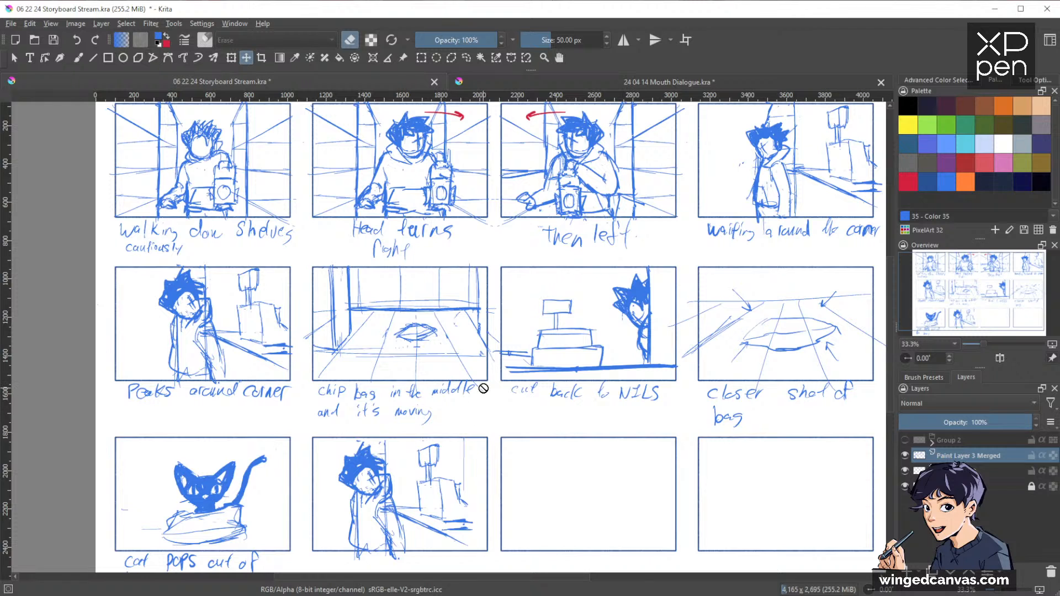
drag(628, 423, 670, 427)
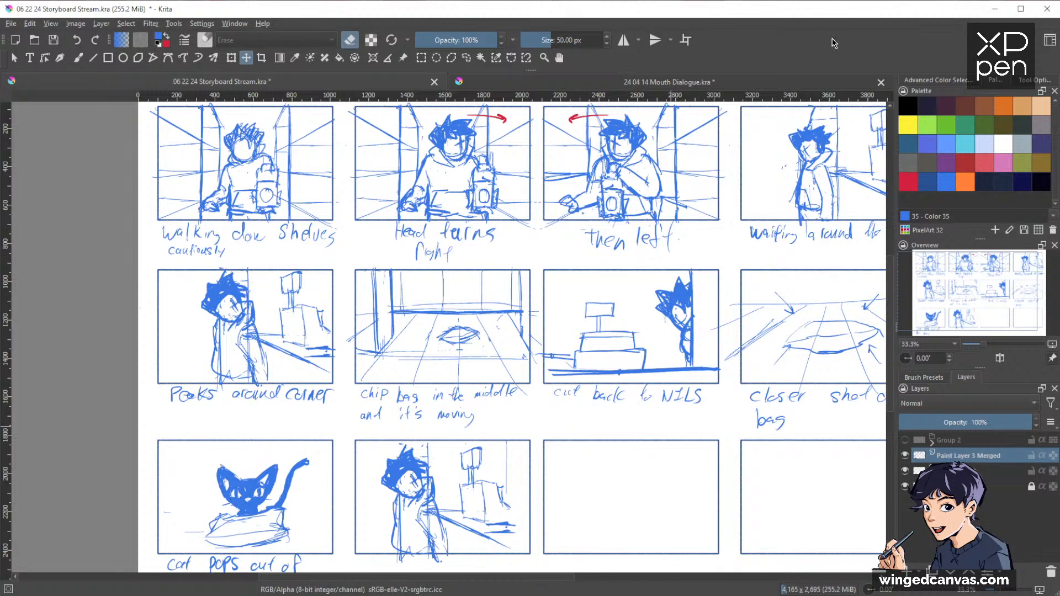
drag(711, 361, 771, 307)
key(l)
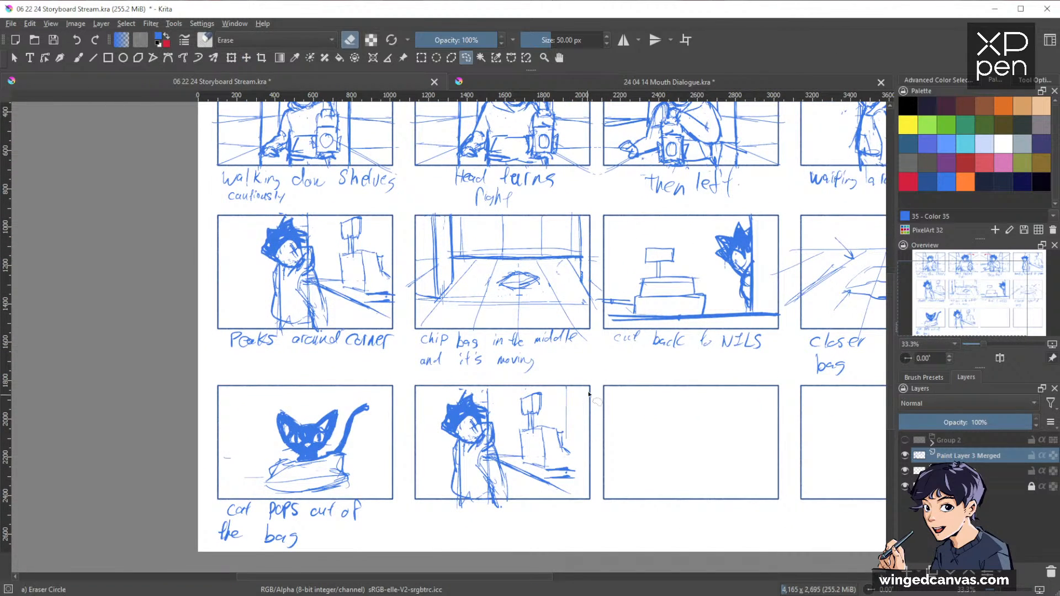
mouse_move(549, 380)
mouse_down()
mouse_move(425, 398)
mouse_move(433, 494)
mouse_move(536, 414)
mouse_move(553, 379)
mouse_move(616, 458)
mouse_move(586, 396)
mouse_move(595, 398)
mouse_move(582, 405)
mouse_up()
key(ctrl+t)
drag(534, 480, 523, 479)
drag(571, 404, 559, 414)
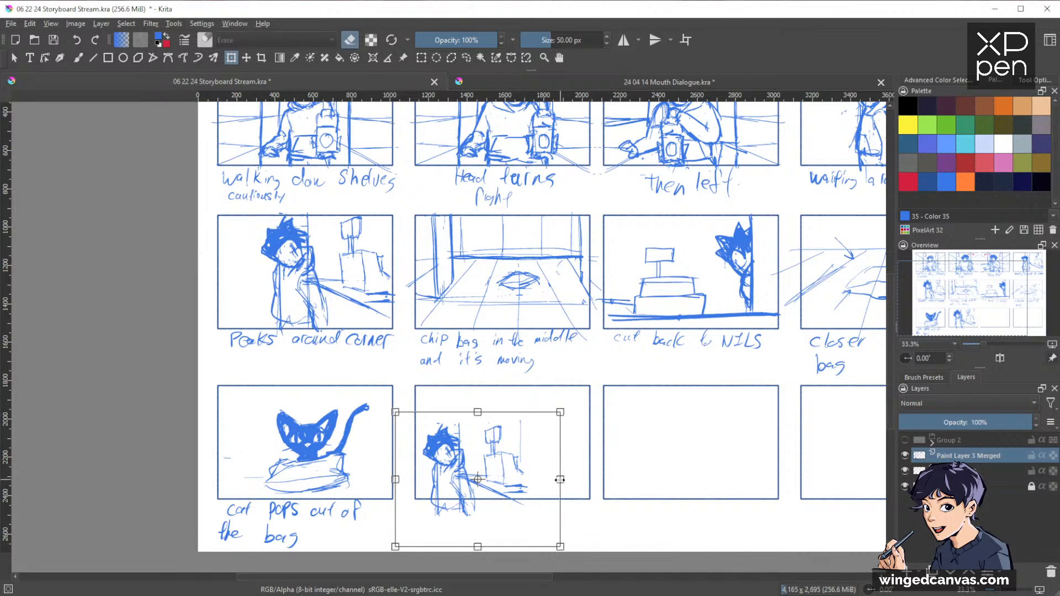
mouse_move(560, 479)
mouse_down()
mouse_move(518, 474)
mouse_move(571, 469)
mouse_up()
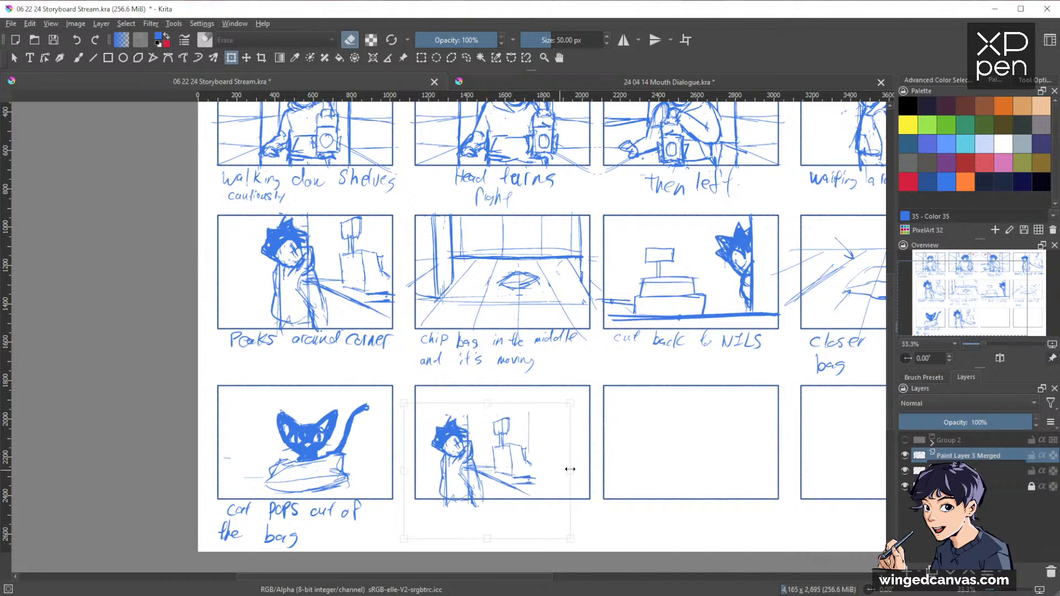
key(Return)
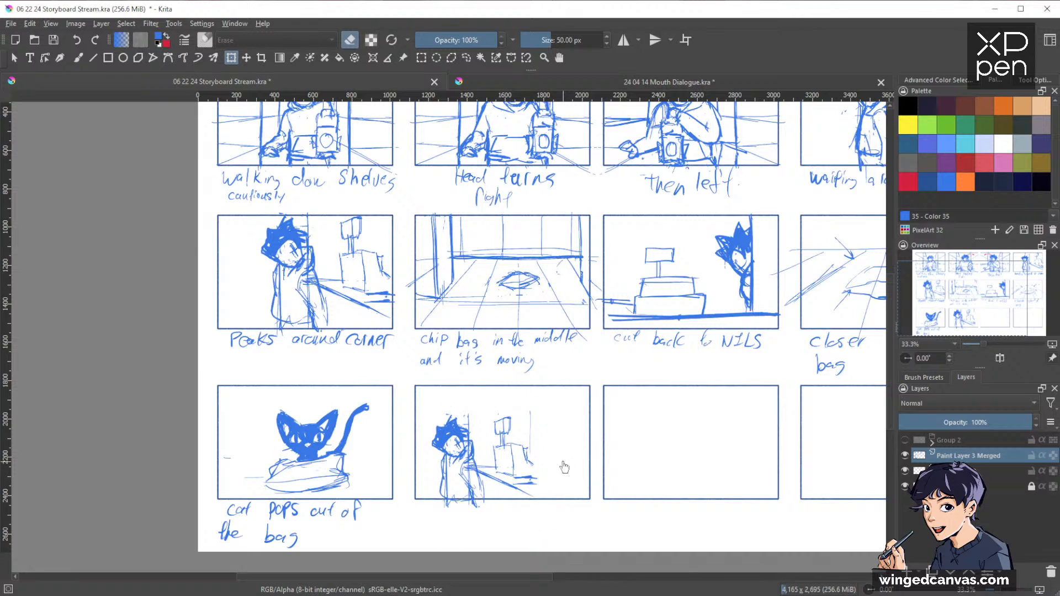
Step: Using the Ink-8 Sumi-e brush, extend the counter's edge lines to the right in the third row's second panel
drag(716, 421, 712, 381)
drag(554, 434, 580, 401)
drag(606, 439, 654, 449)
key(b)
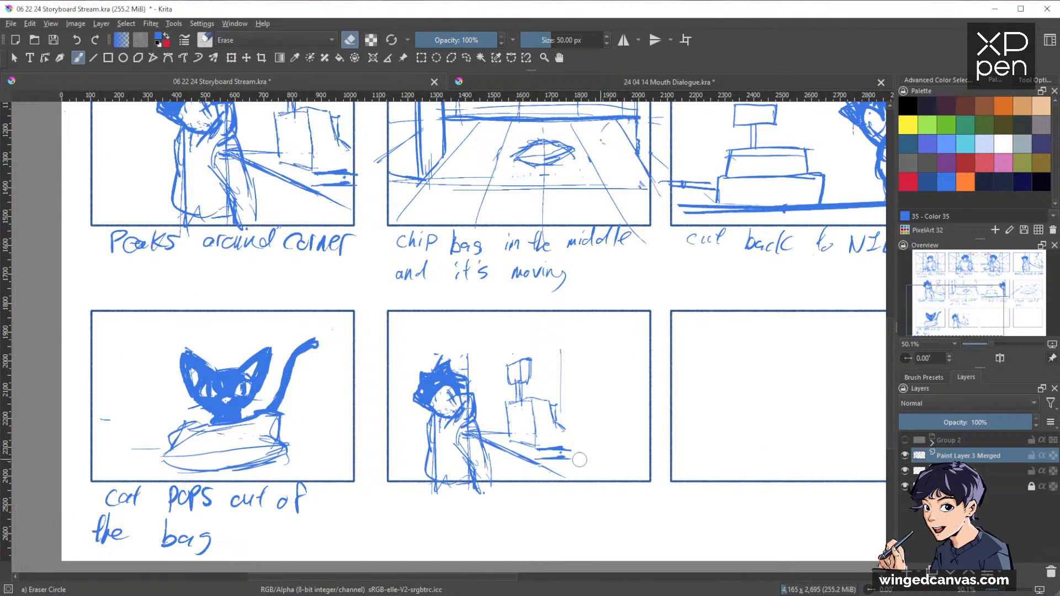
key(e)
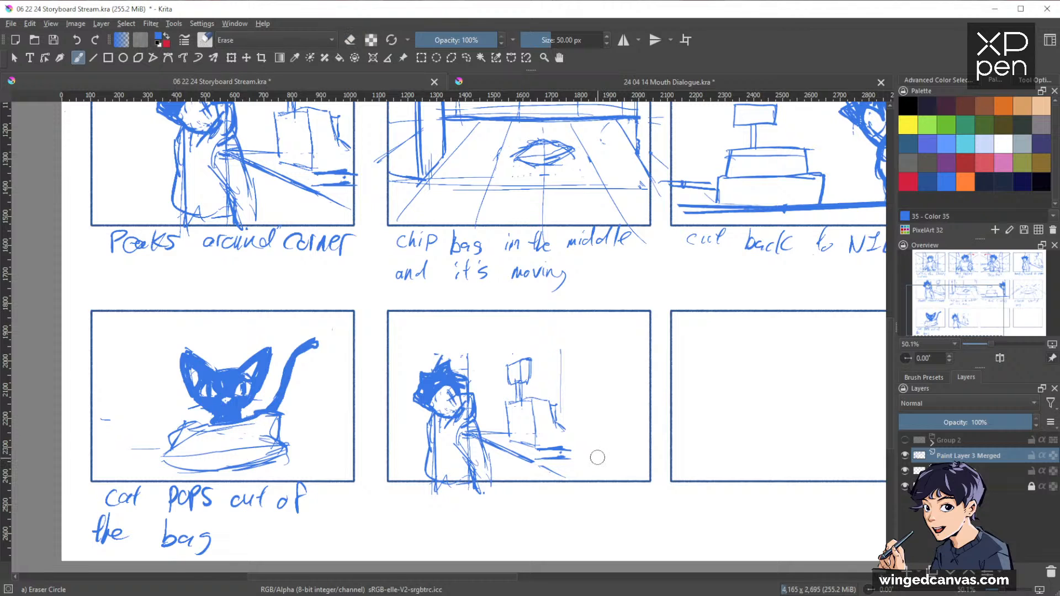
key(slash)
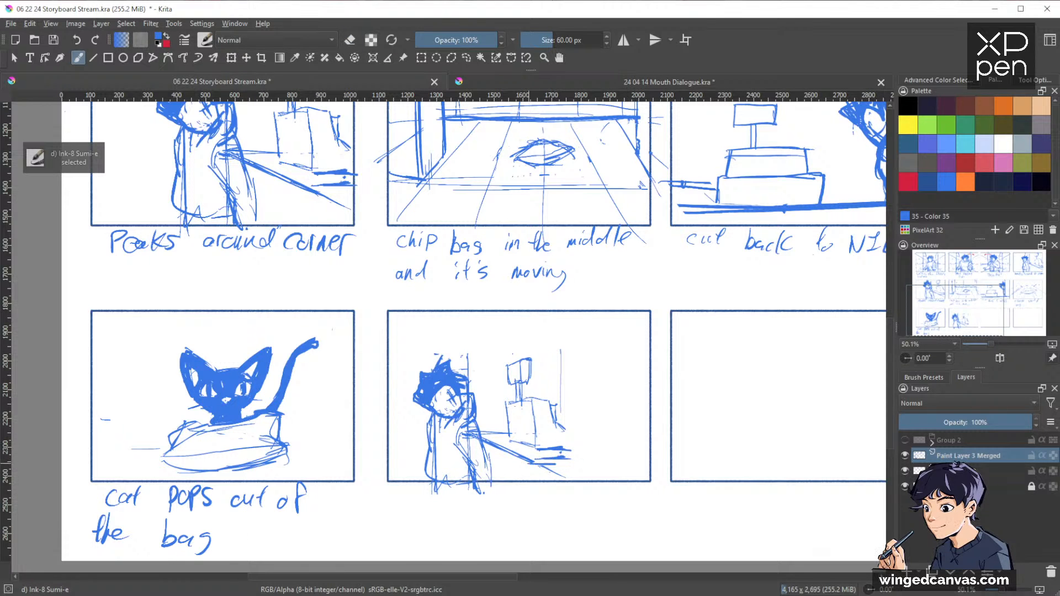
mouse_move(535, 468)
mouse_down()
mouse_move(536, 484)
mouse_move(607, 458)
mouse_up()
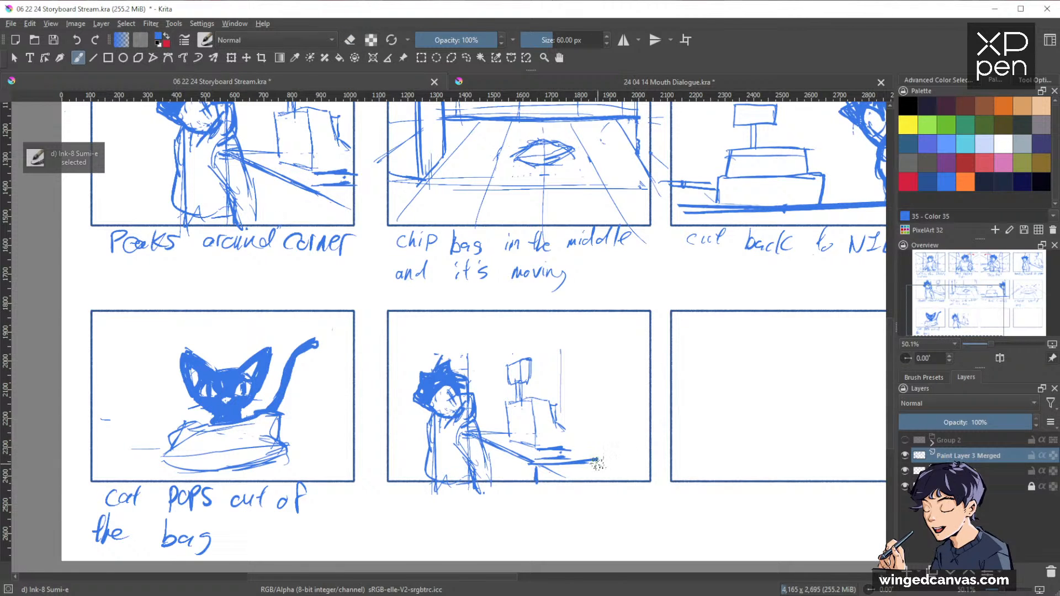
mouse_move(537, 472)
mouse_down()
mouse_move(618, 469)
mouse_move(566, 448)
mouse_move(607, 448)
mouse_move(533, 446)
mouse_up()
mouse_move(566, 445)
mouse_down()
mouse_move(600, 450)
mouse_move(545, 448)
mouse_move(620, 446)
mouse_move(538, 461)
mouse_move(616, 451)
mouse_move(585, 465)
mouse_move(621, 474)
mouse_up()
Step: Clean up the hatching on the front part of the counter and extend its edge past the frame's lower right corner
key(e)
key(e)
mouse_move(528, 465)
mouse_down()
mouse_move(577, 486)
mouse_move(532, 467)
mouse_up()
key(e)
key(e)
key(e)
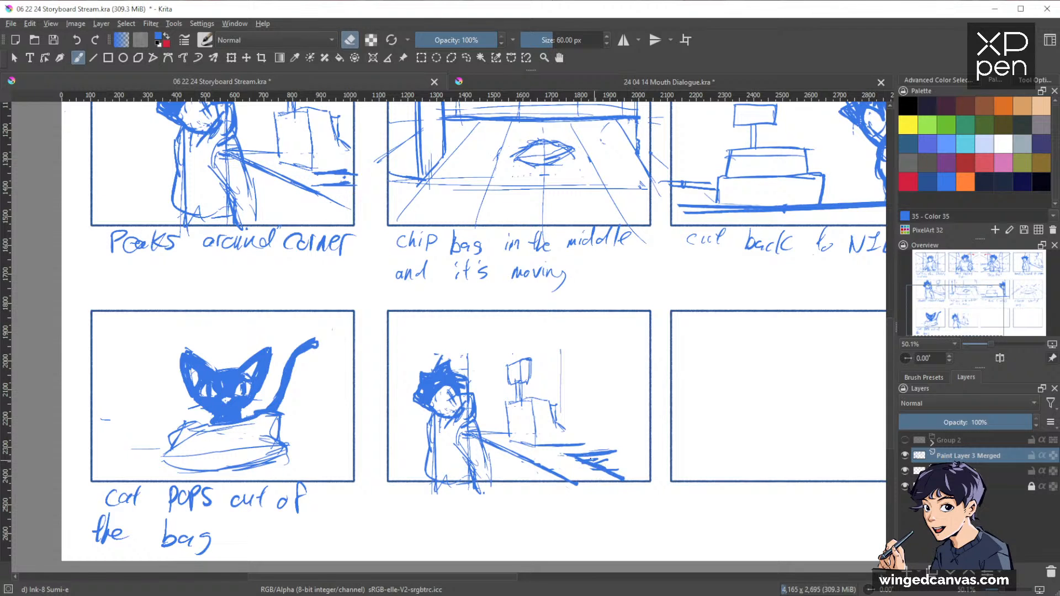
mouse_move(619, 470)
mouse_down()
mouse_move(585, 461)
mouse_move(633, 452)
mouse_move(664, 476)
mouse_up()
key(e)
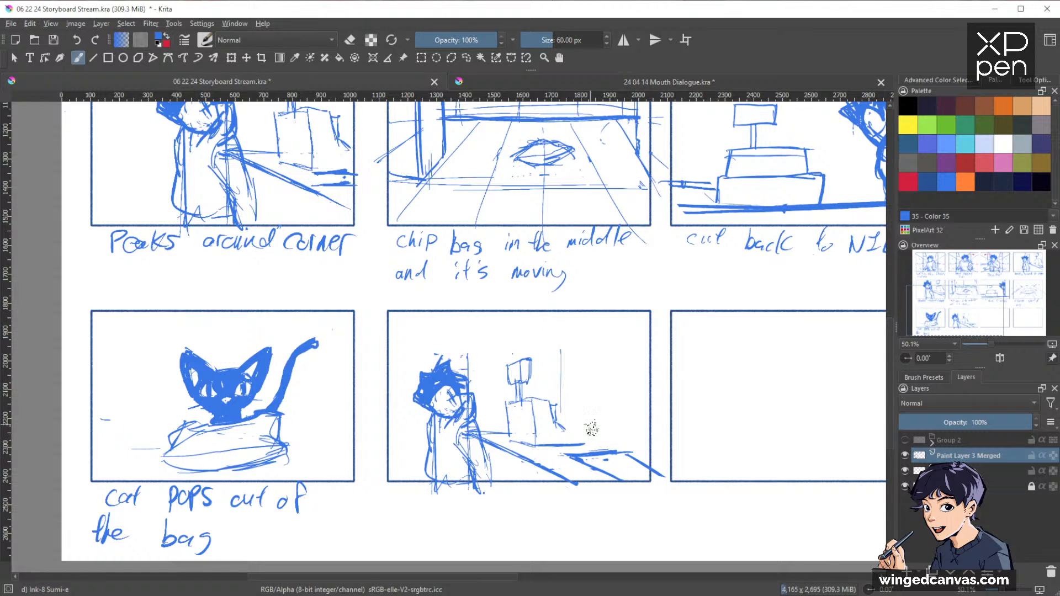
Step: Sketch the ledge beside the cash register and rework the counter's side and horizontal edges toward the frame
mouse_move(563, 427)
mouse_down()
mouse_move(642, 451)
mouse_move(667, 475)
mouse_move(631, 489)
mouse_up()
key(e)
key(e)
key(e)
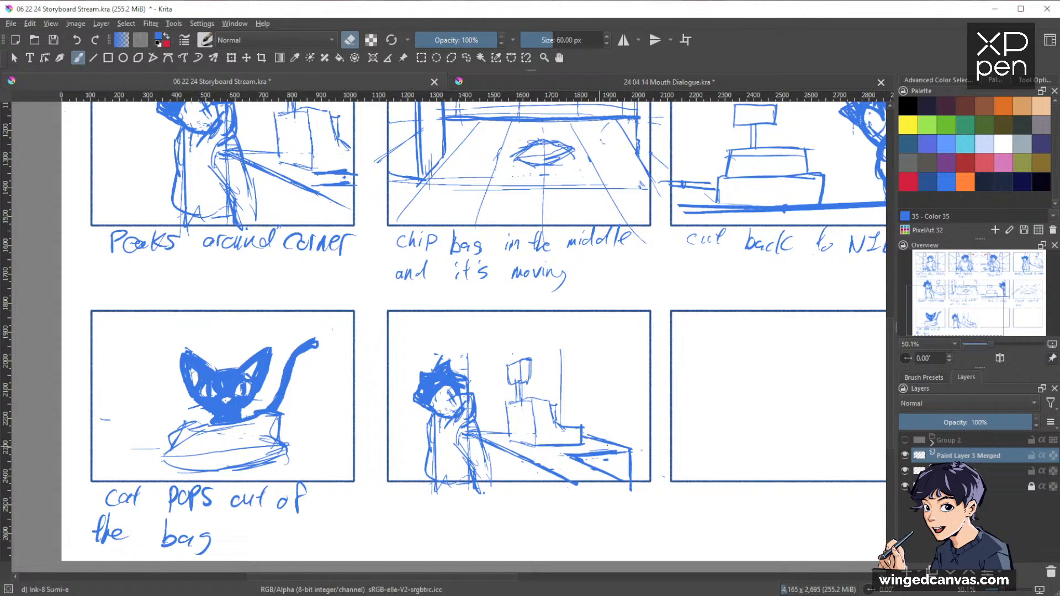
key(e)
drag(610, 445, 646, 445)
key(e)
drag(572, 455, 633, 452)
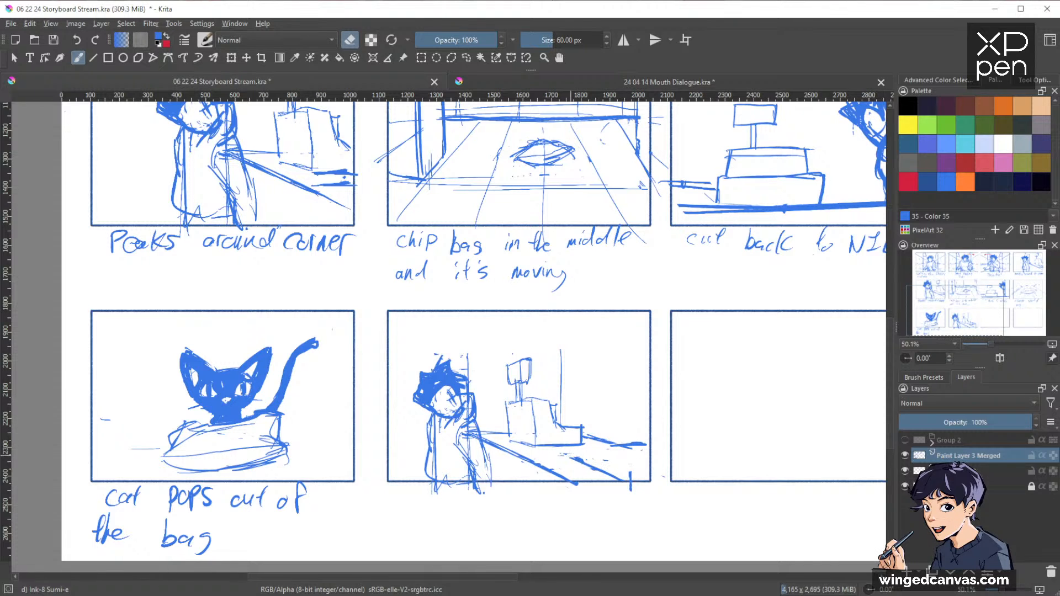
Step: Refine the counter's receding edges right of the register, alternating between drawing and erasing strokes
key(e)
key(e)
key(e)
drag(585, 465, 645, 452)
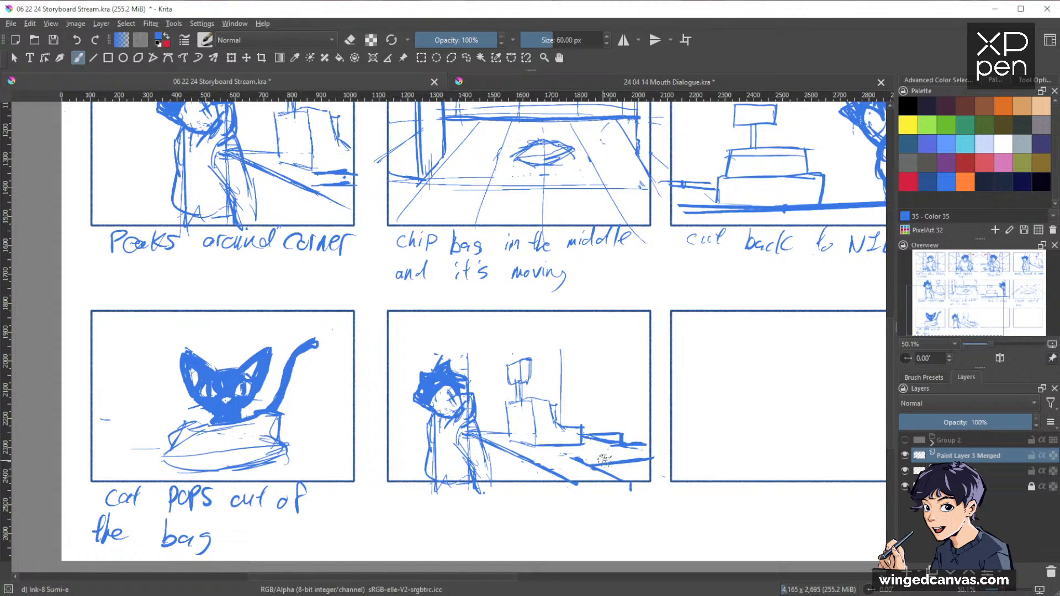
mouse_move(586, 461)
mouse_down()
mouse_move(619, 460)
mouse_move(597, 468)
mouse_move(571, 458)
mouse_move(606, 466)
mouse_move(569, 453)
mouse_move(660, 375)
mouse_move(602, 450)
mouse_move(574, 455)
mouse_move(614, 448)
mouse_move(606, 463)
mouse_move(630, 461)
mouse_move(590, 436)
mouse_move(647, 446)
mouse_move(623, 442)
mouse_up()
key(e)
key(e)
key(e)
key(e)
key(e)
Step: Redraw the short ledge beside the register and the counter's front wedge reaching the frame's lower right corner
drag(626, 431, 627, 436)
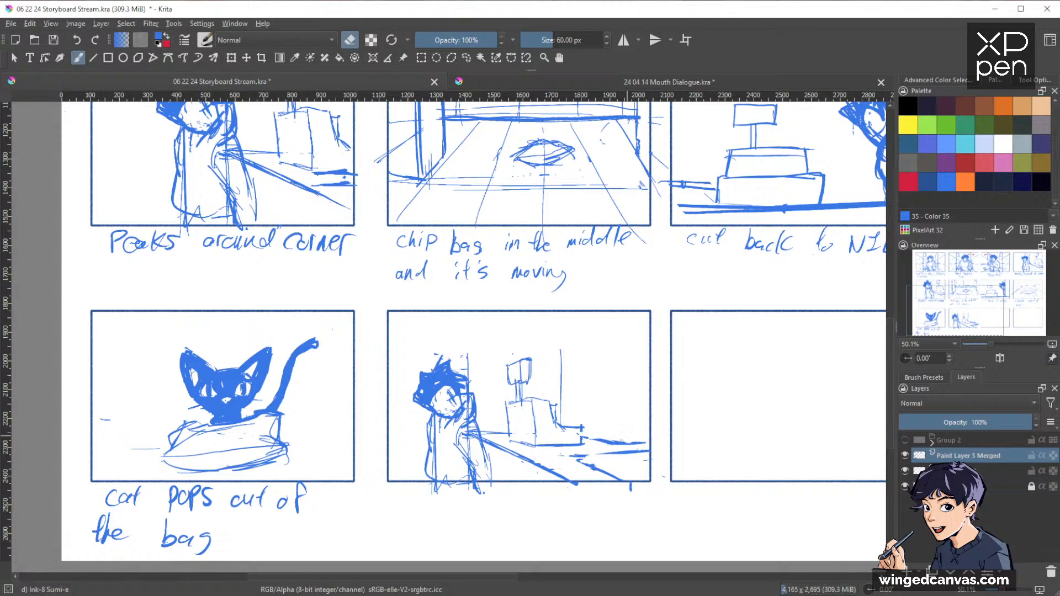
key(e)
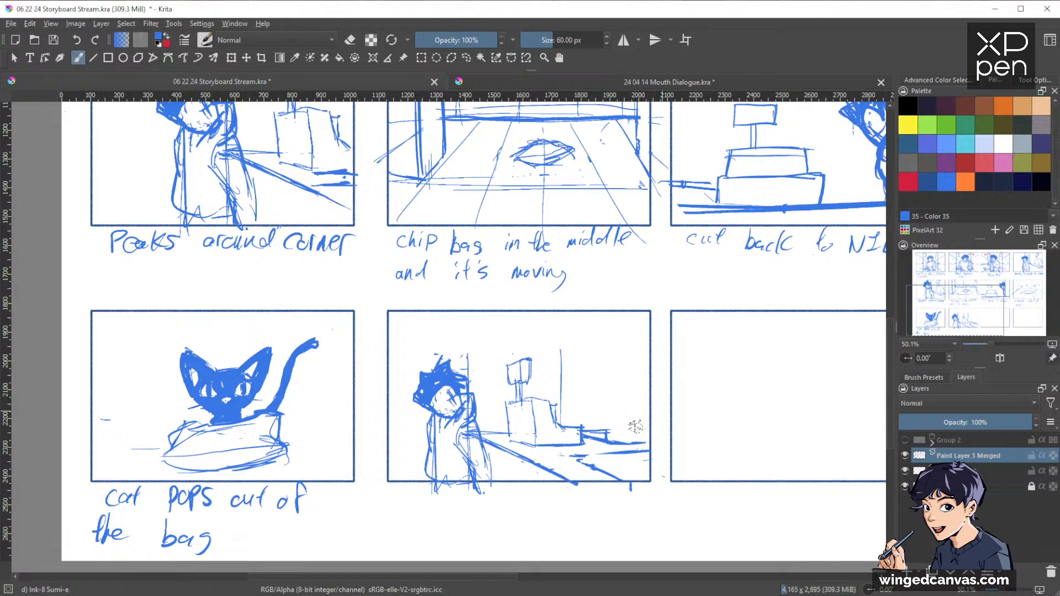
drag(631, 448, 657, 450)
drag(573, 458, 633, 488)
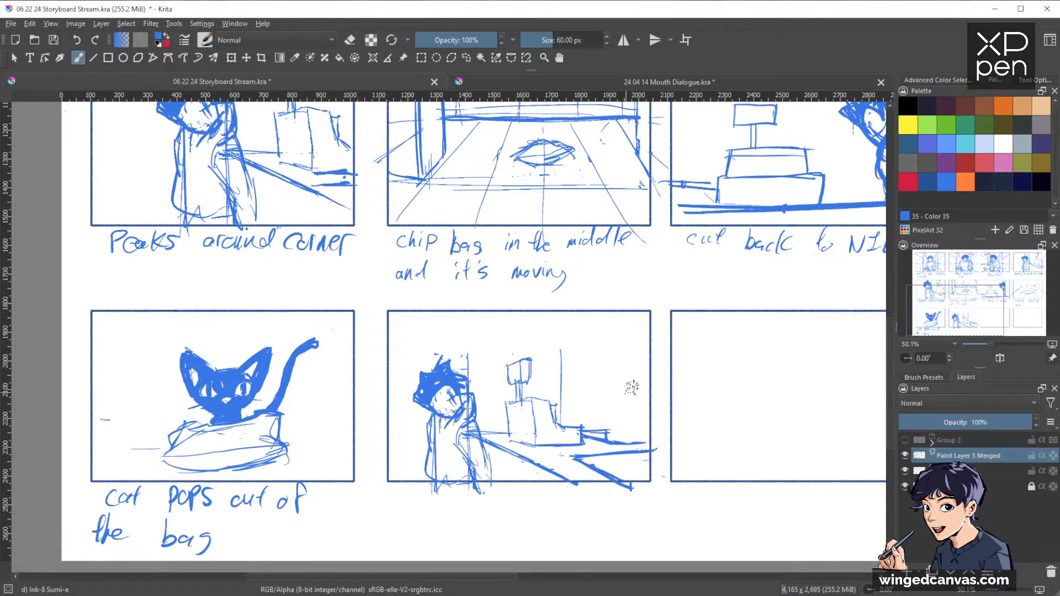
drag(588, 463, 660, 453)
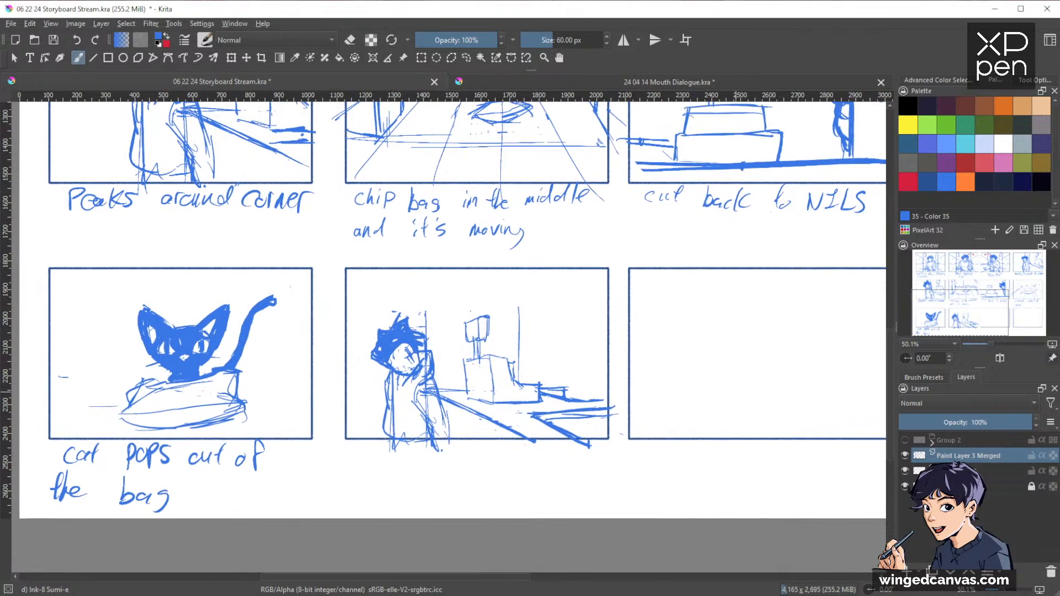
Step: Extend the two vertical wall lines in the third row's second panel up to the frame's upper edge
drag(765, 422, 721, 381)
drag(684, 344, 738, 351)
drag(571, 279, 572, 343)
drag(479, 277, 478, 336)
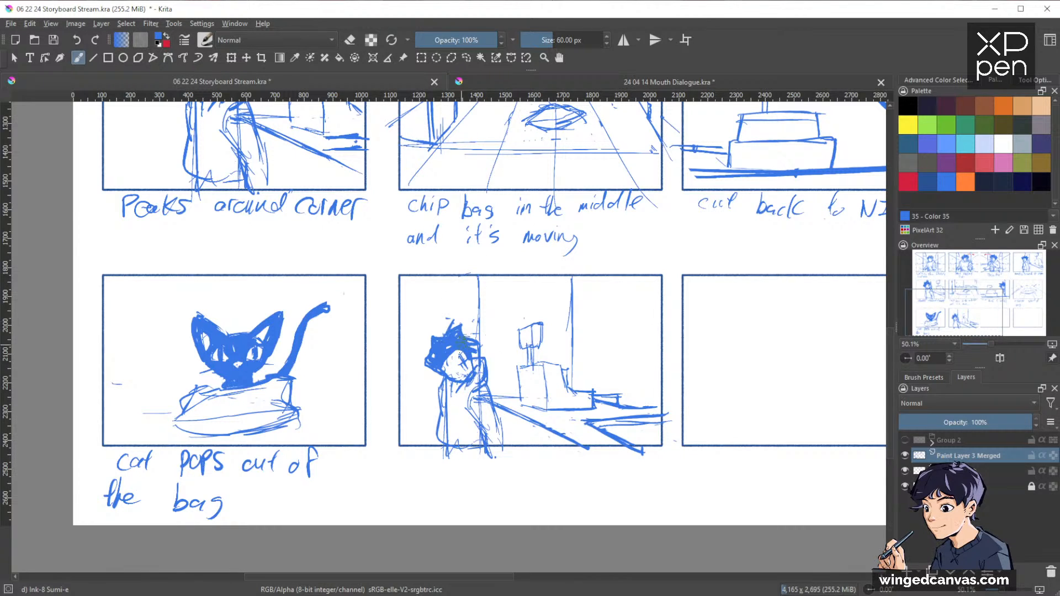
Step: Erase the character's head in the third row's second panel
key(ctrl+r)
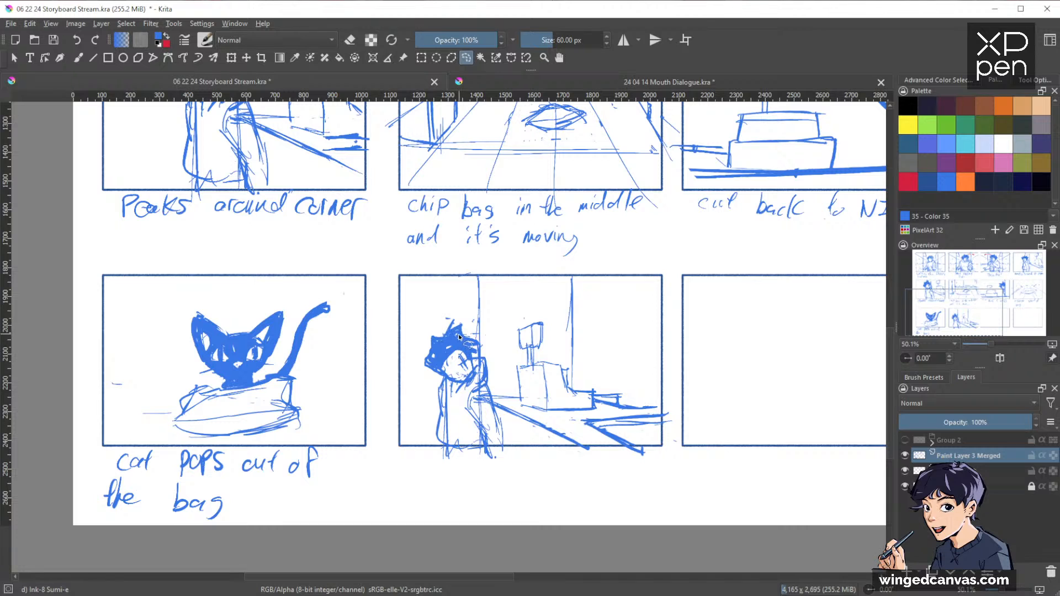
key(b)
key(e)
mouse_move(458, 353)
mouse_down()
mouse_move(446, 334)
mouse_move(437, 359)
mouse_move(444, 364)
mouse_move(458, 324)
mouse_move(472, 348)
mouse_move(447, 364)
mouse_move(458, 376)
mouse_up()
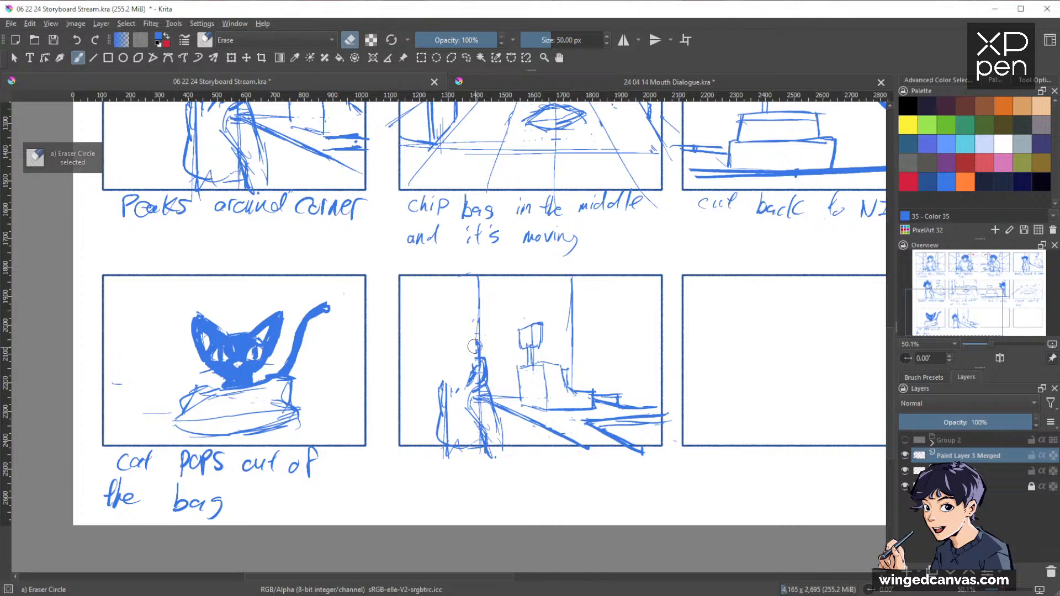
Step: Touch up the character's raised arm and collar, erase the wall line crossing the body, and sketch a clean round head outline
key(e)
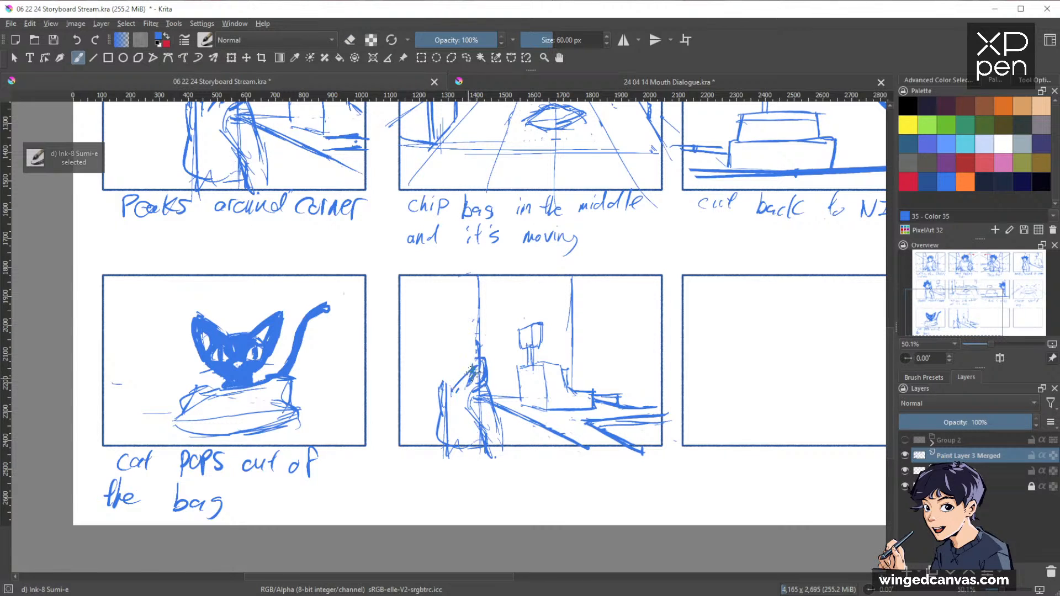
key(e)
drag(475, 370, 487, 407)
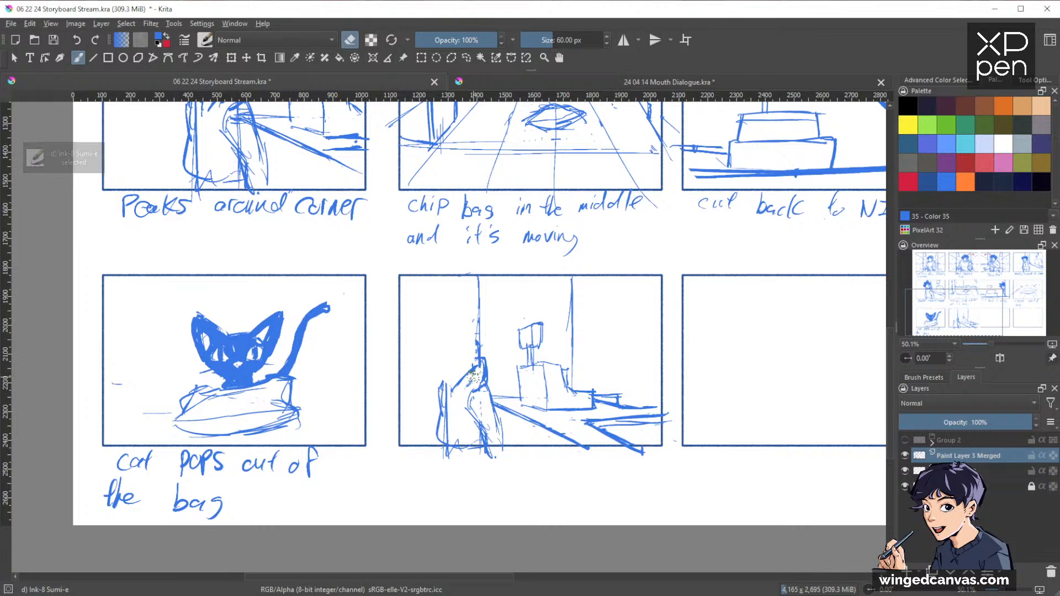
key(e)
drag(431, 351, 441, 375)
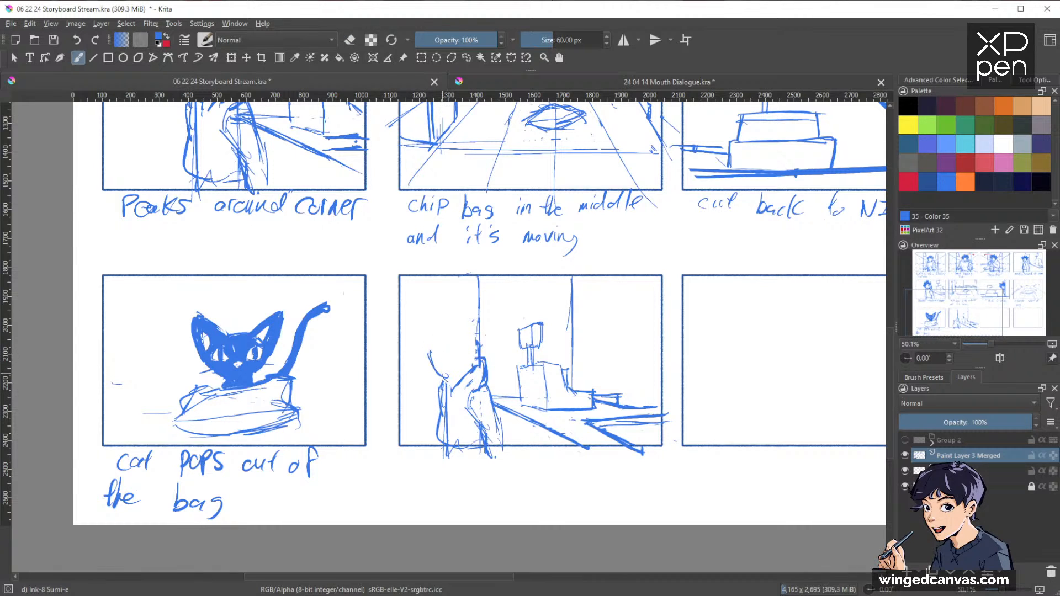
mouse_move(450, 339)
mouse_down()
mouse_move(433, 351)
mouse_move(467, 354)
mouse_move(443, 342)
mouse_move(439, 382)
mouse_move(456, 379)
mouse_up()
key(e)
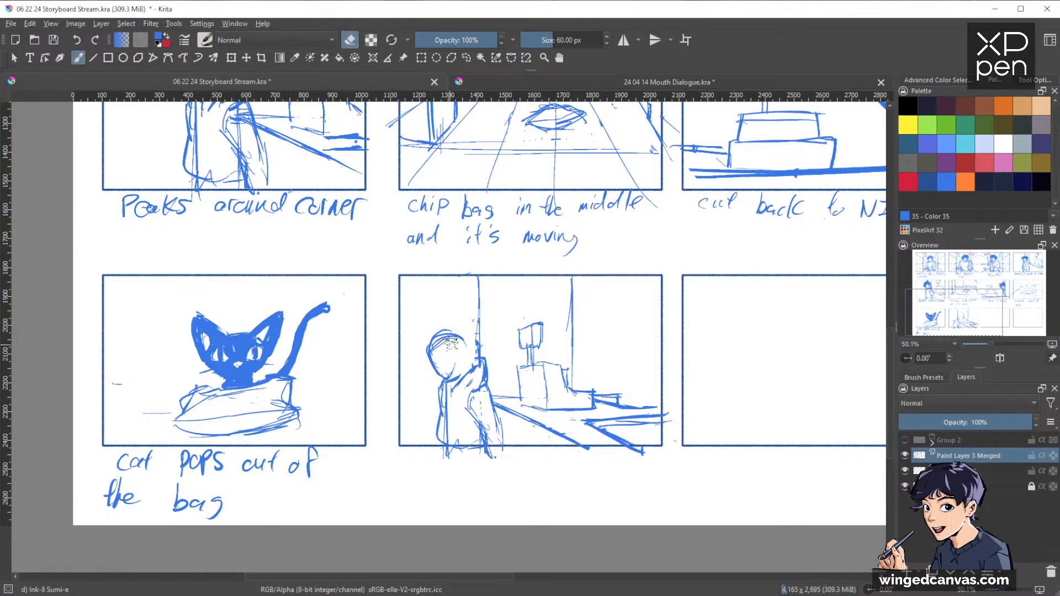
mouse_move(457, 337)
mouse_down()
mouse_move(436, 349)
mouse_move(457, 358)
mouse_up()
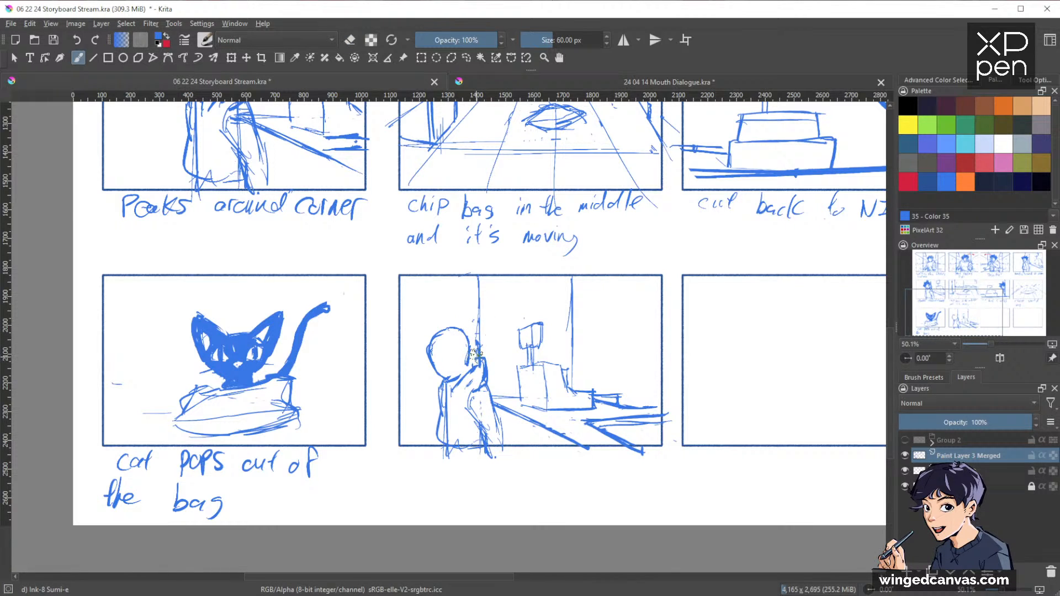
Step: Fill in spiky hair over the top and sides of the character's new head
mouse_move(440, 347)
mouse_down()
mouse_move(417, 373)
mouse_move(440, 349)
mouse_move(409, 353)
mouse_move(439, 347)
mouse_move(427, 329)
mouse_move(442, 316)
mouse_move(454, 322)
mouse_move(423, 327)
mouse_move(463, 346)
mouse_move(460, 329)
mouse_up()
drag(451, 326, 466, 324)
mouse_move(454, 339)
mouse_down()
mouse_move(466, 325)
mouse_move(478, 324)
mouse_move(474, 335)
mouse_up()
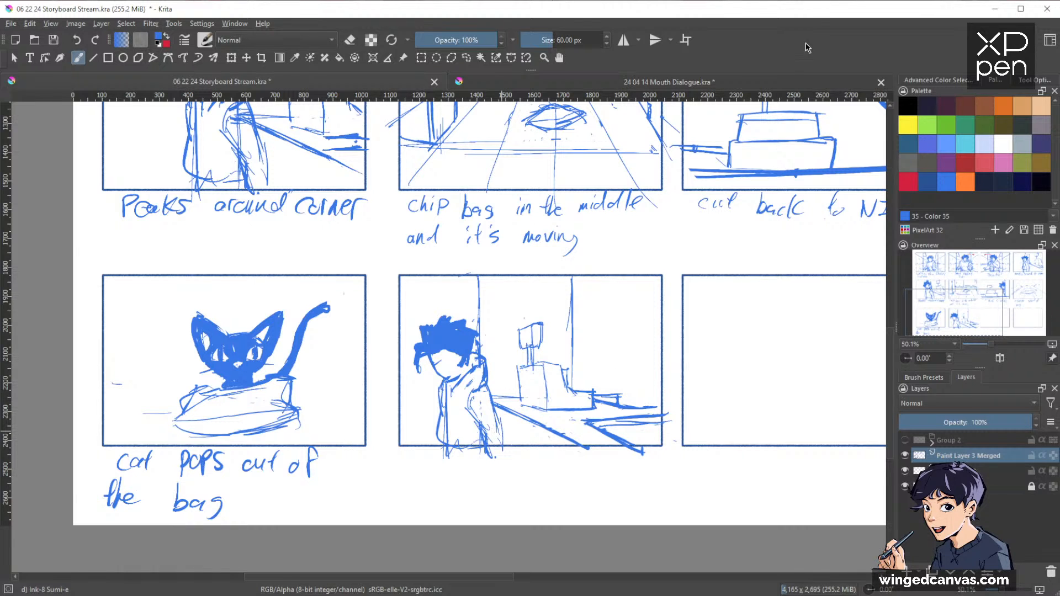
drag(678, 356, 783, 395)
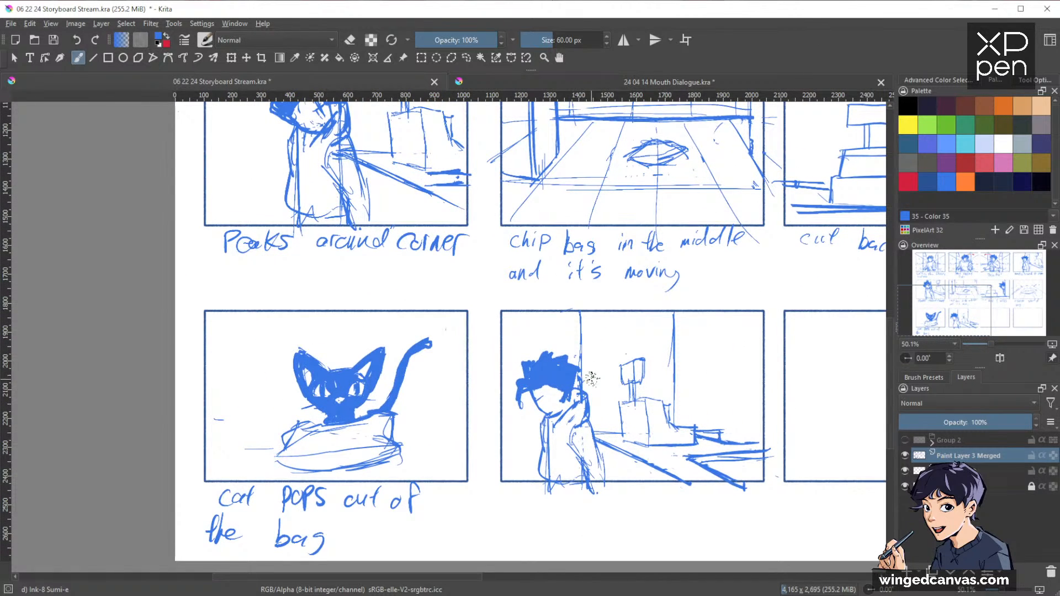
Step: Erase the stray lines around the character's shoulder in the third row's second panel and redraw the hood and shoulder outline cleanly
key(e)
mouse_move(579, 403)
mouse_down()
mouse_move(554, 422)
mouse_move(579, 413)
mouse_up()
key(e)
key(e)
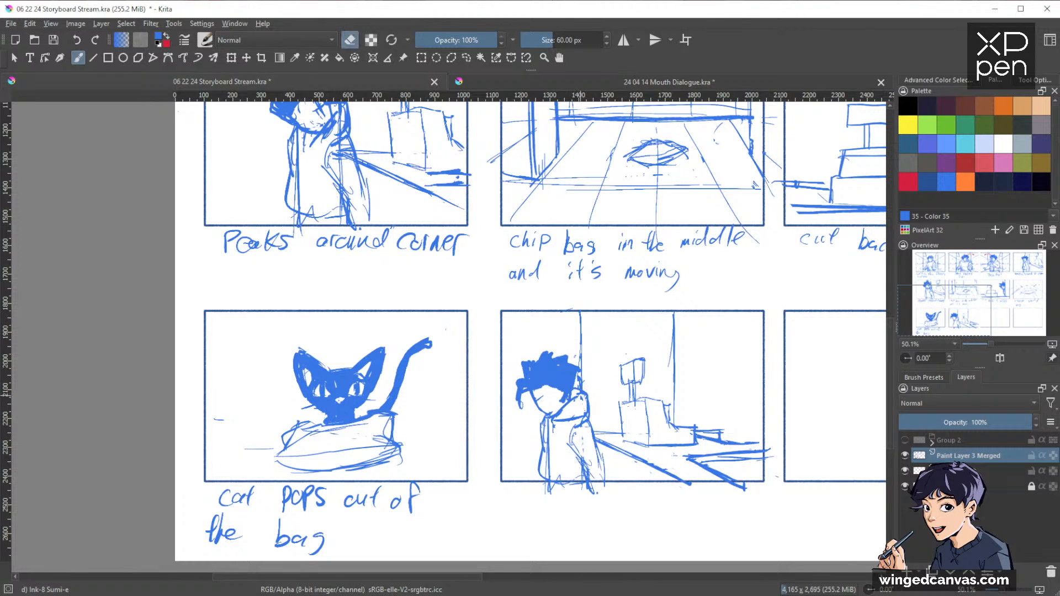
key(e)
key(e)
key(e)
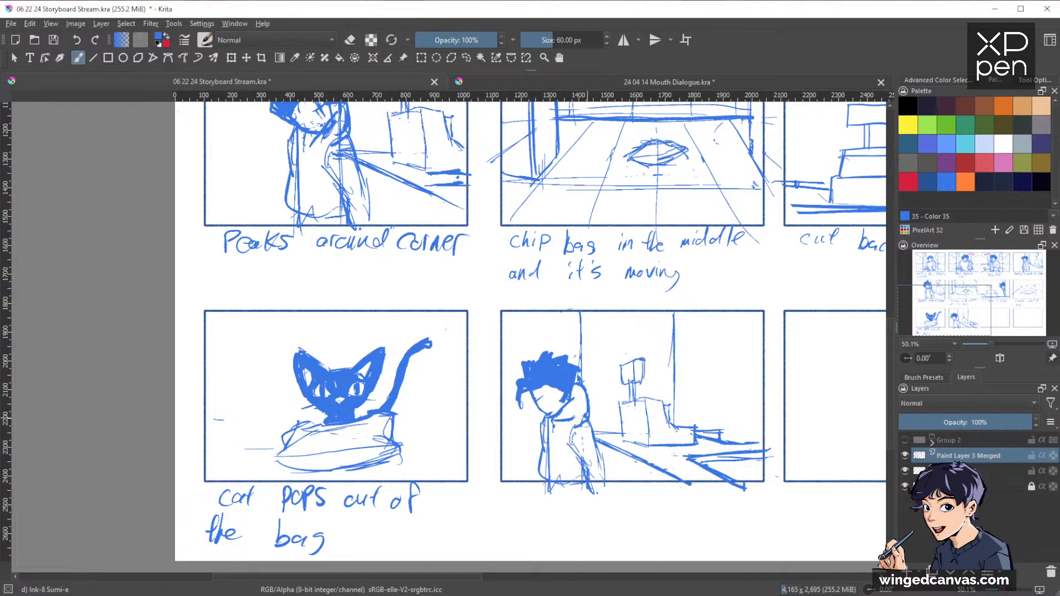
key(e)
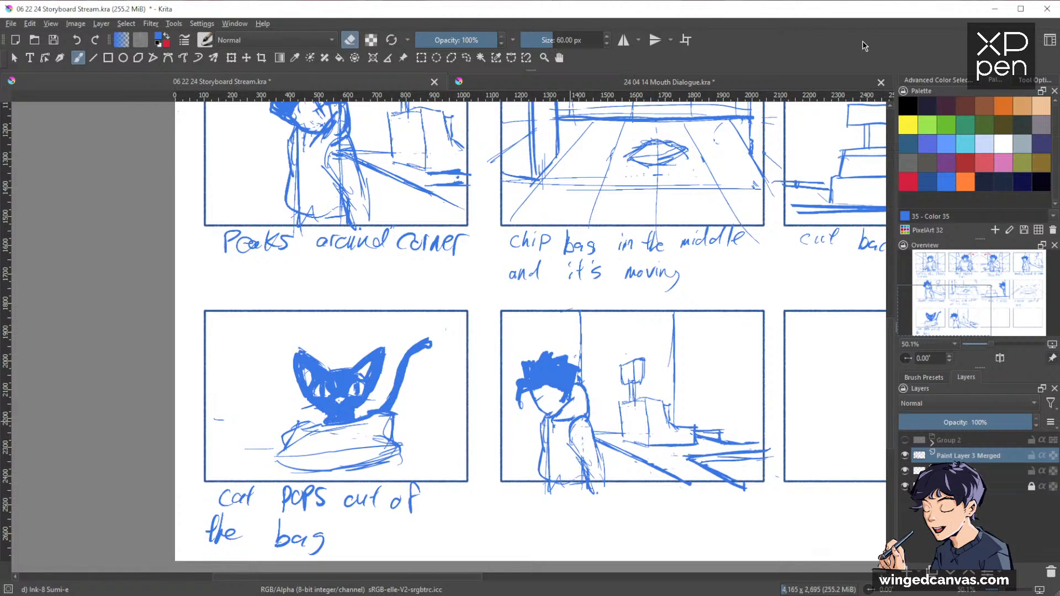
scroll(800, 280, down, 2)
drag(799, 280, 791, 339)
drag(790, 339, 483, 487)
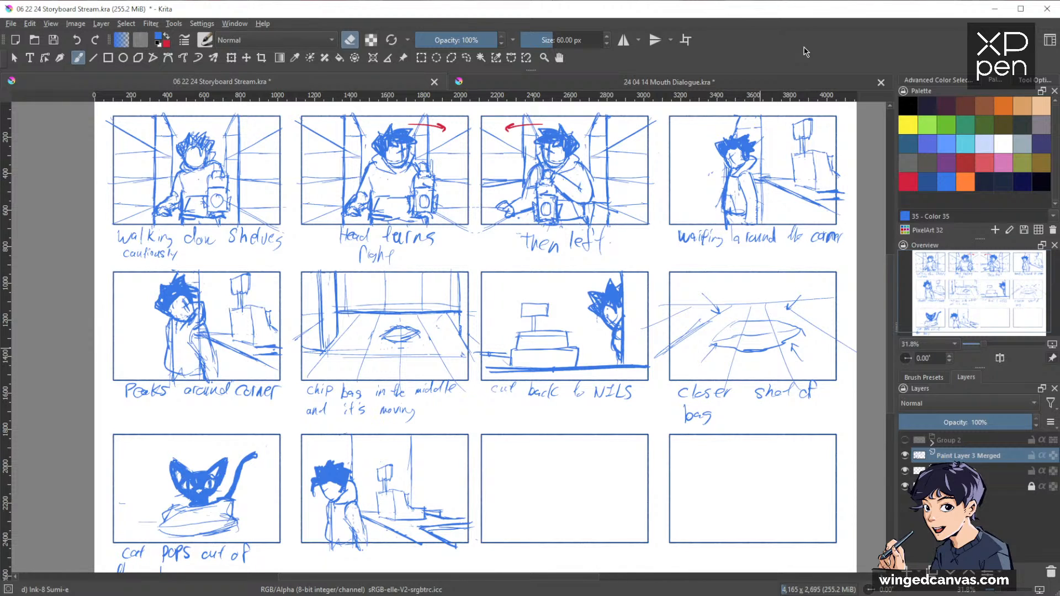
Step: Step through the animation drawings in the 24 04 14 Mouth Dialogue document, and return to the 06 22 24 Storyboard Stream document
click(619, 86)
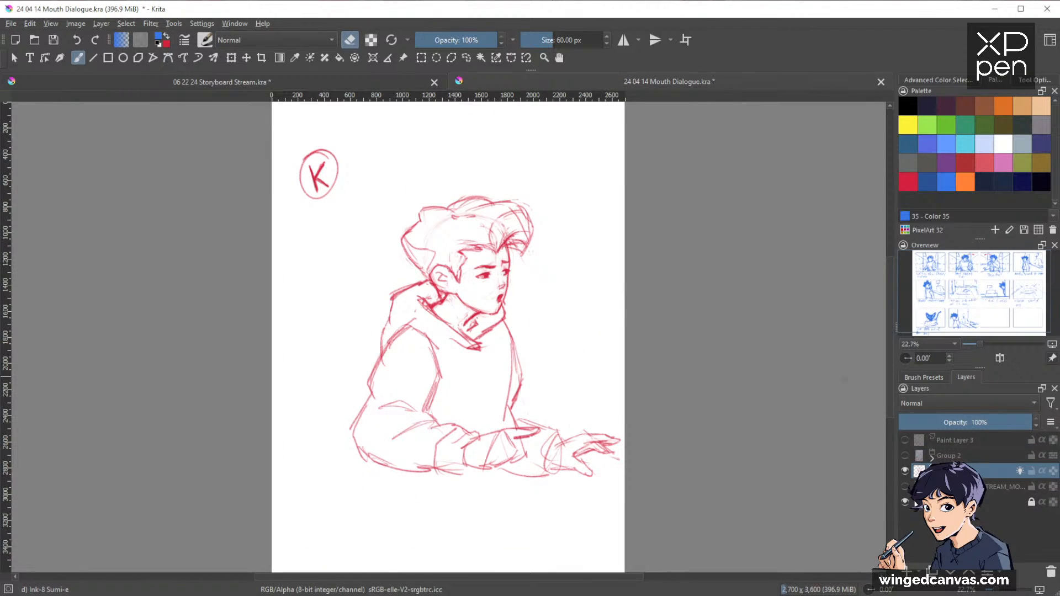
key(ctrl+Right)
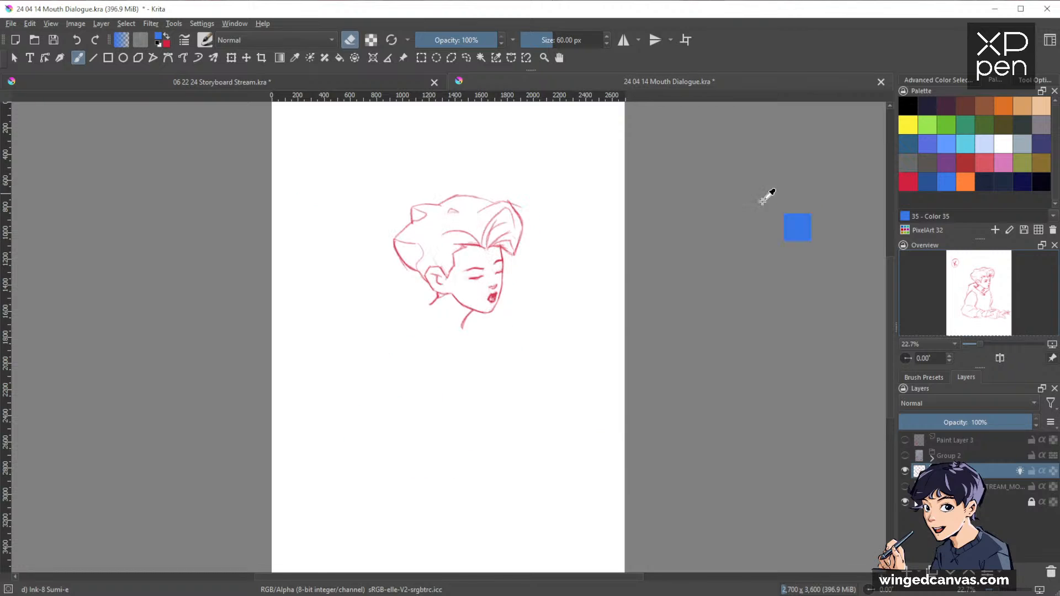
key(ctrl+Right)
key(ctrl+Right)
key(ctrl+Right)
key(ctrl+Right)
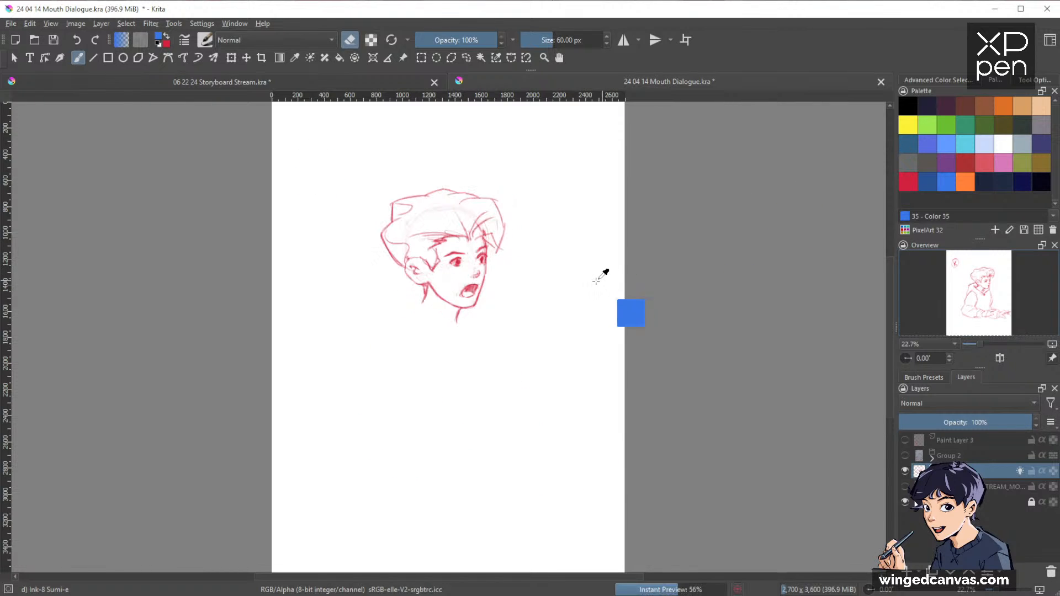
key(ctrl+Right)
key(ctrl+Right)
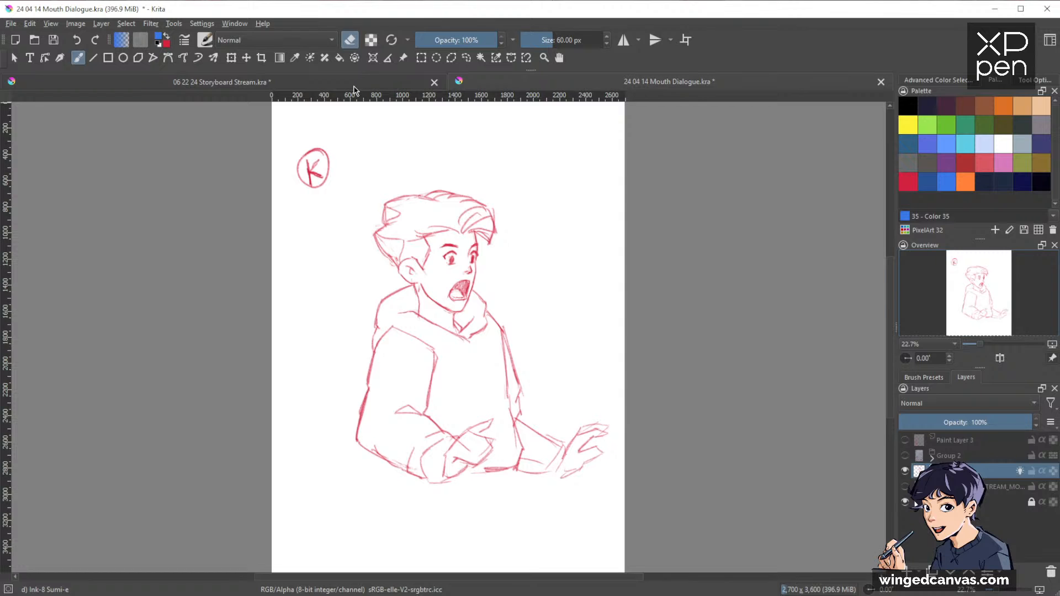
click(354, 90)
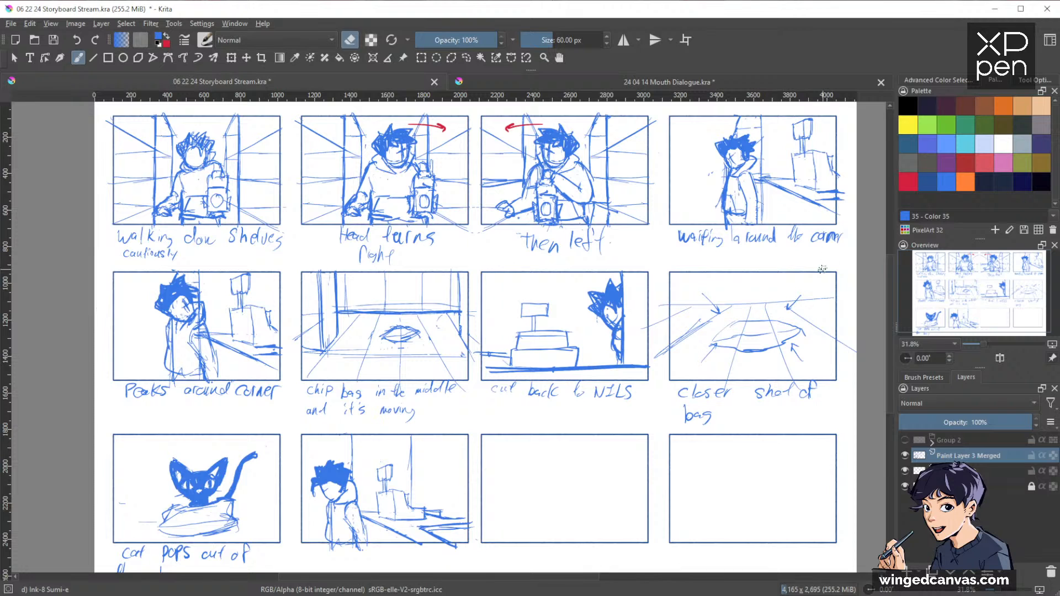
Step: Switch to the browser showing wingedcanvas.com, enlarge its window, and open the Summer Intensives page under Youth Camps
drag(841, 70, 842, 68)
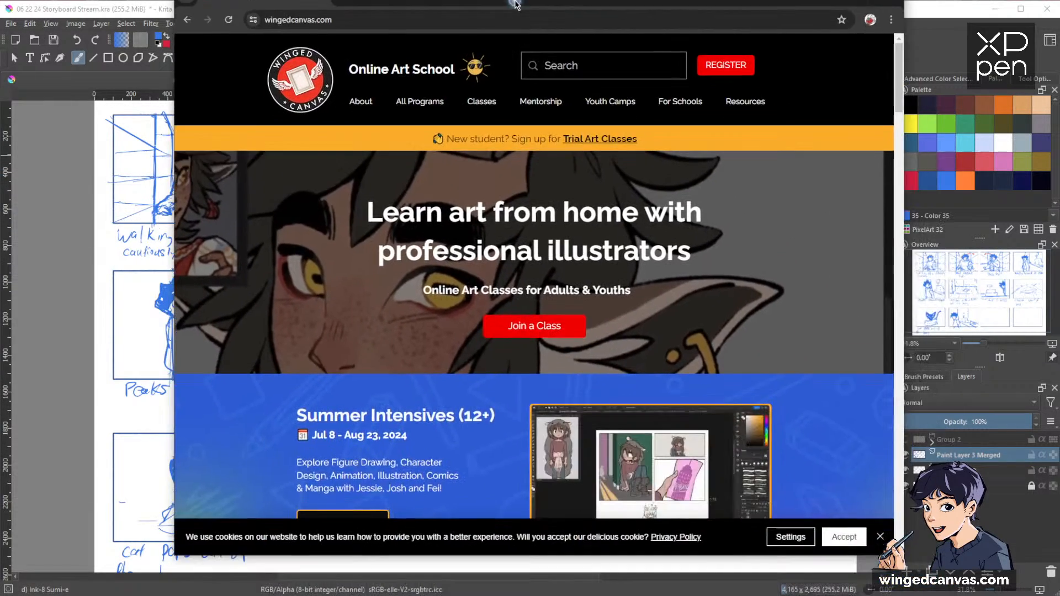
drag(515, 4, 515, 2)
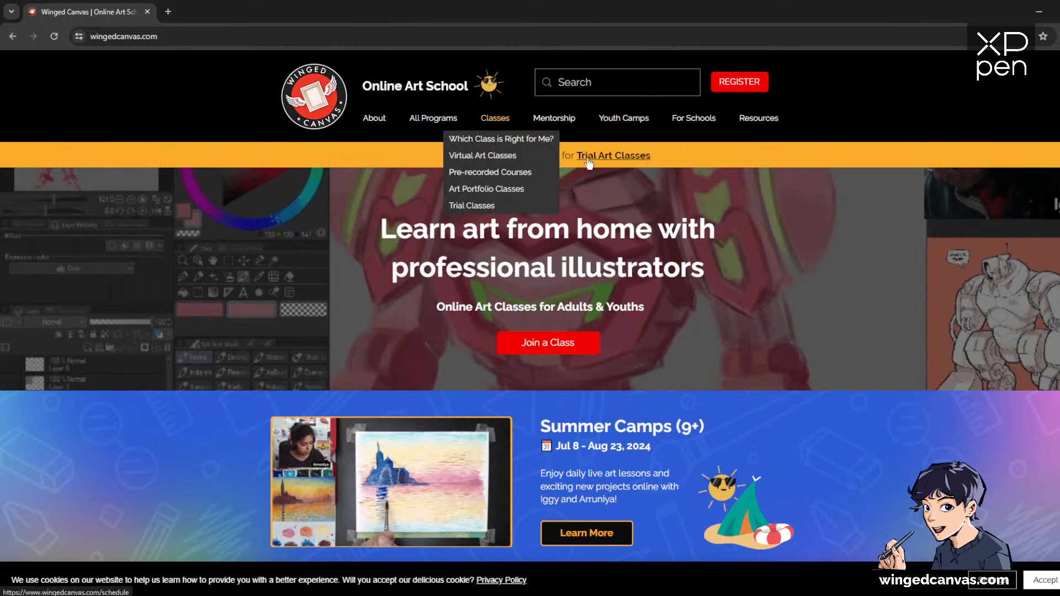
mouse_move(549, 122)
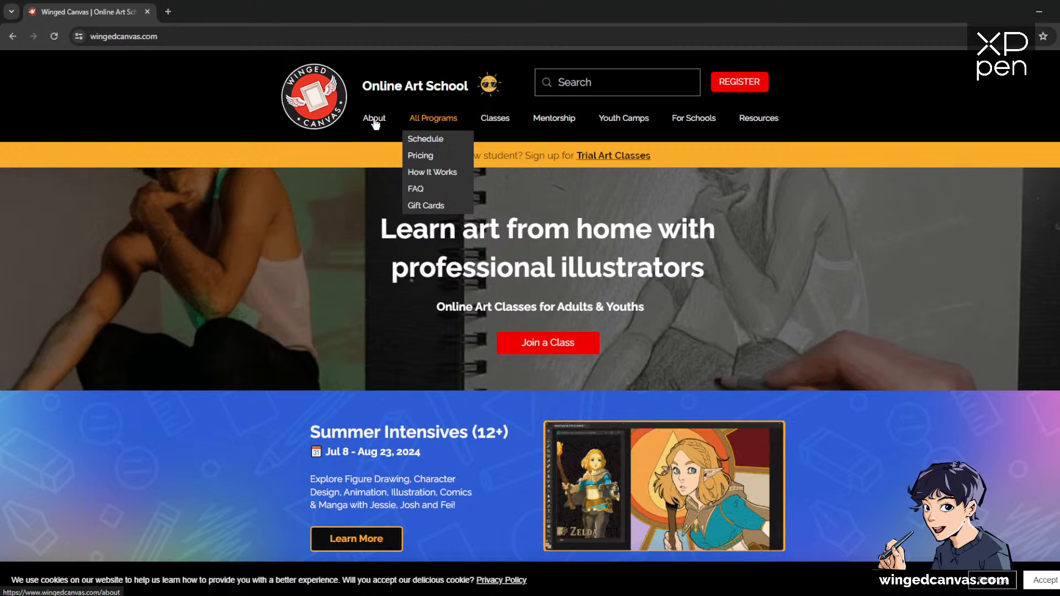
mouse_move(496, 125)
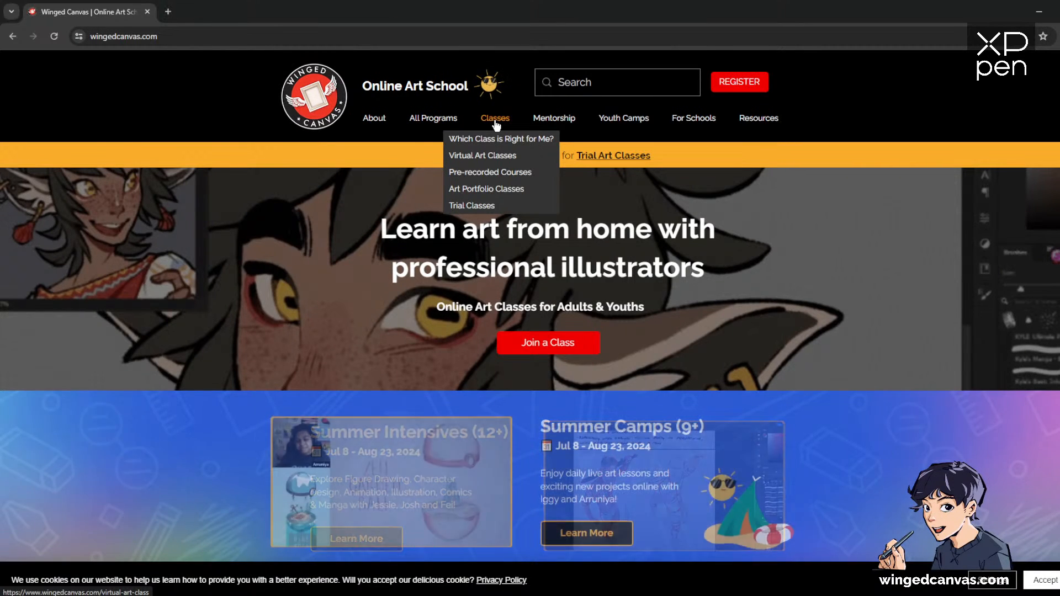
mouse_move(625, 127)
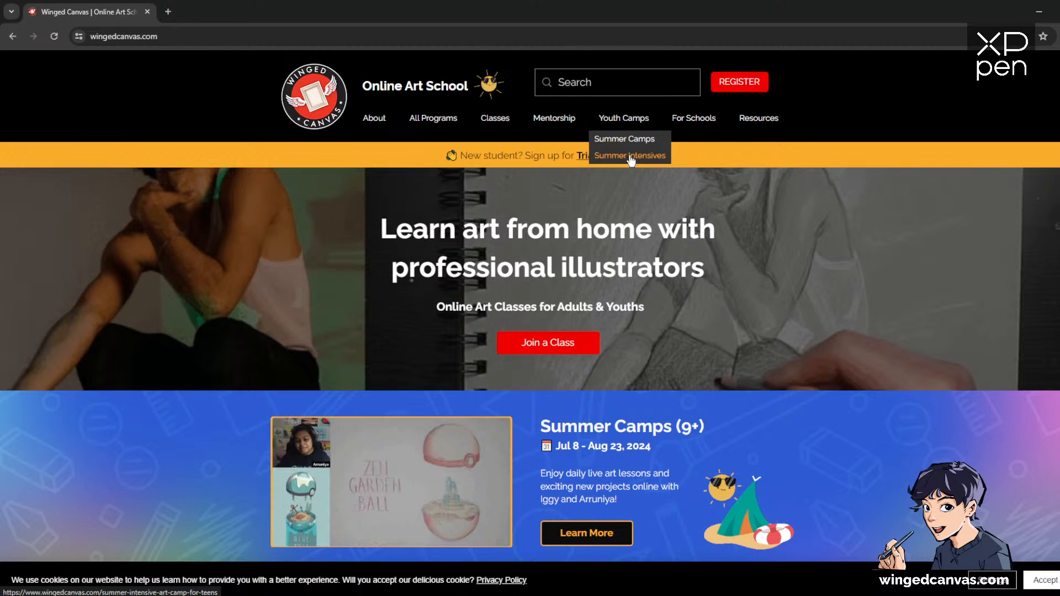
click(629, 157)
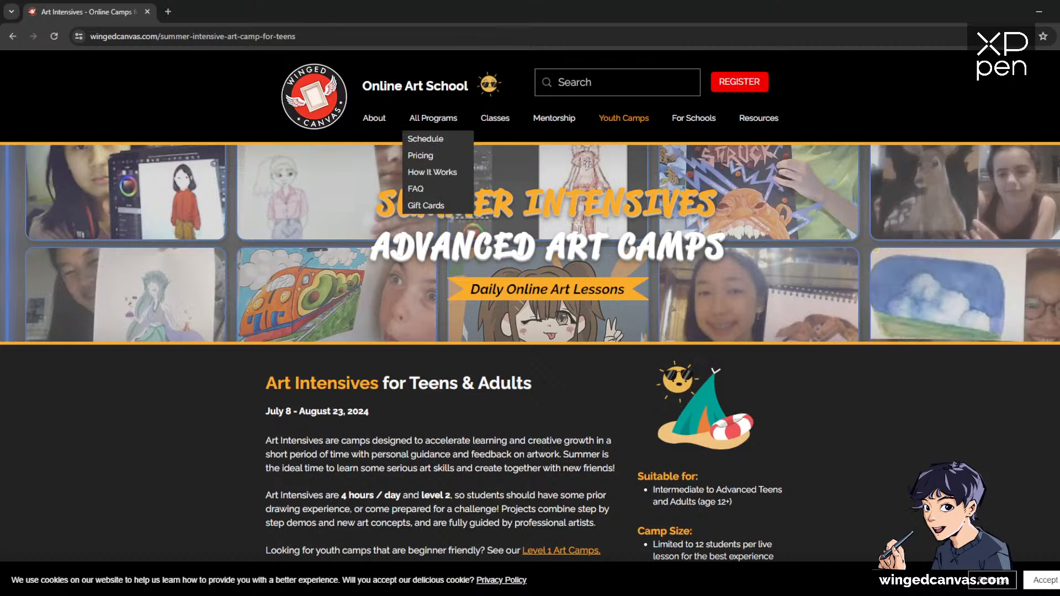
Step: Skim the Art Intensive summer programs down to the Character Design course and go back to the start of the list
scroll(461, 325, down, 4)
scroll(461, 326, down, 4)
scroll(461, 325, down, 3)
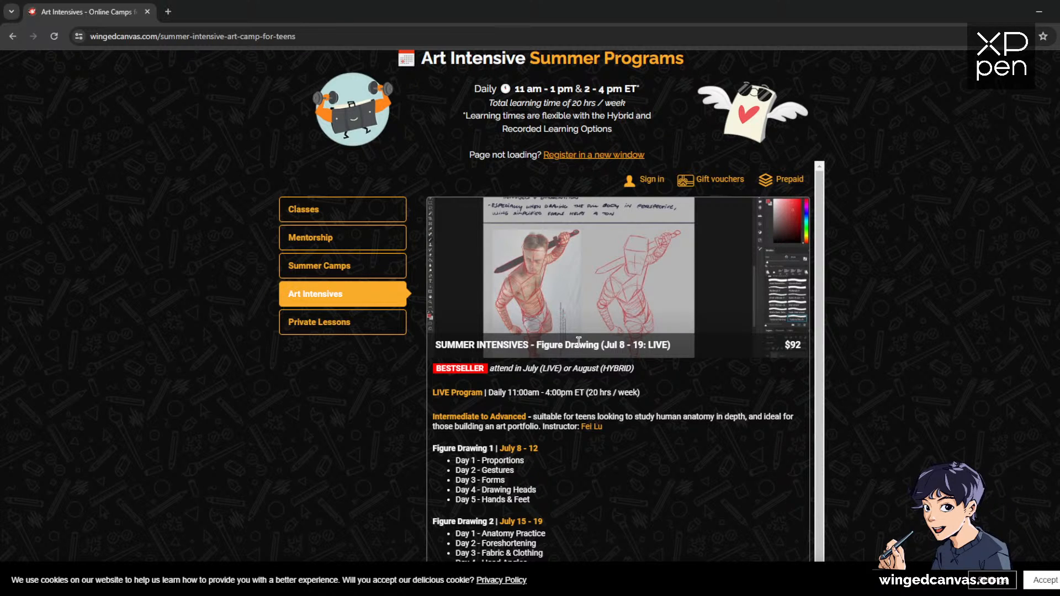
scroll(578, 341, down, 3)
scroll(585, 334, up, 3)
scroll(589, 331, down, 4)
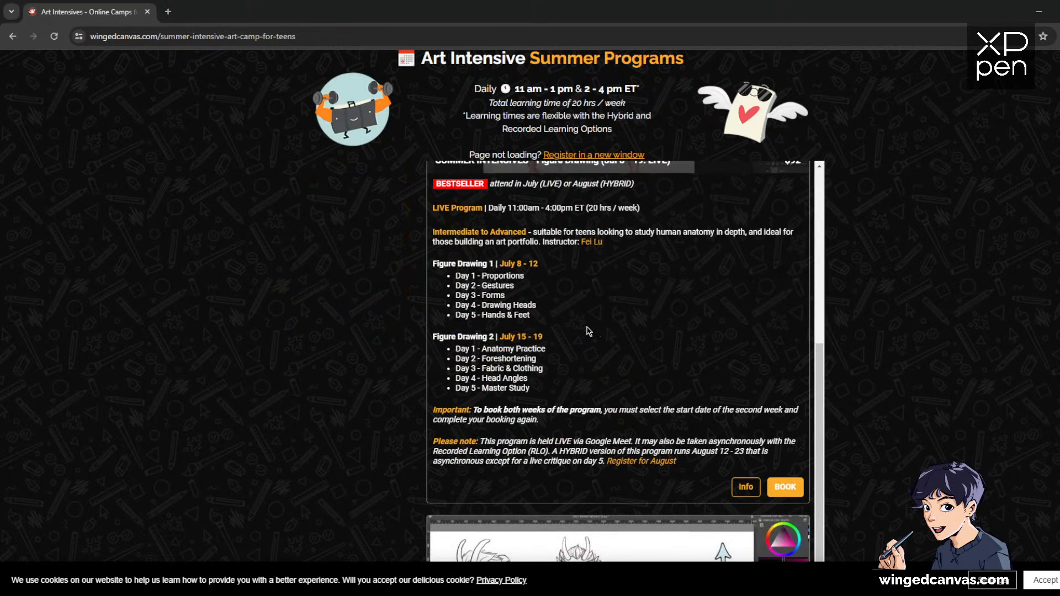
scroll(792, 281, down, 8)
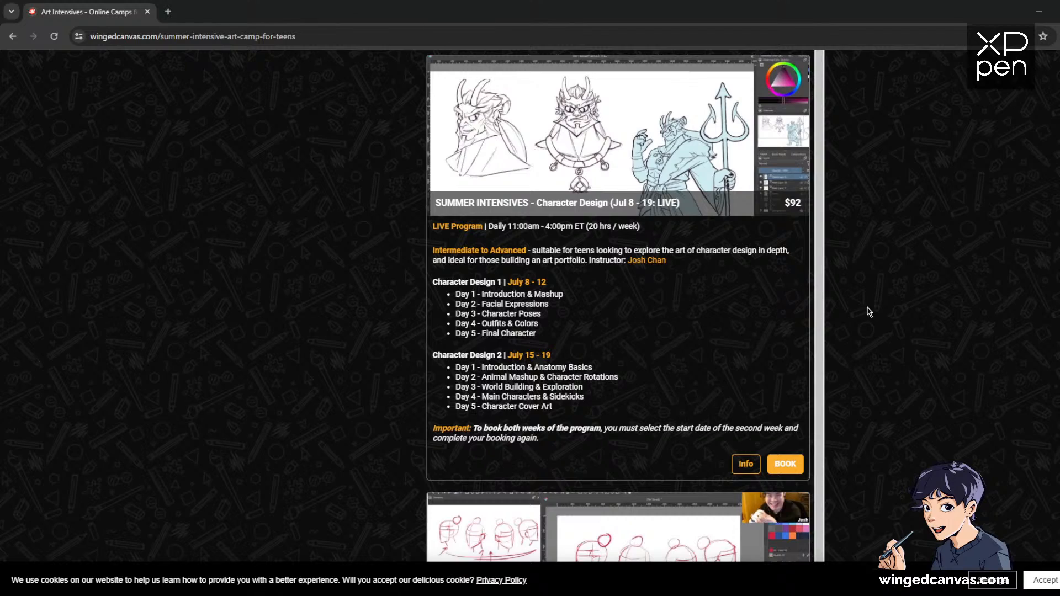
scroll(862, 320, up, 10)
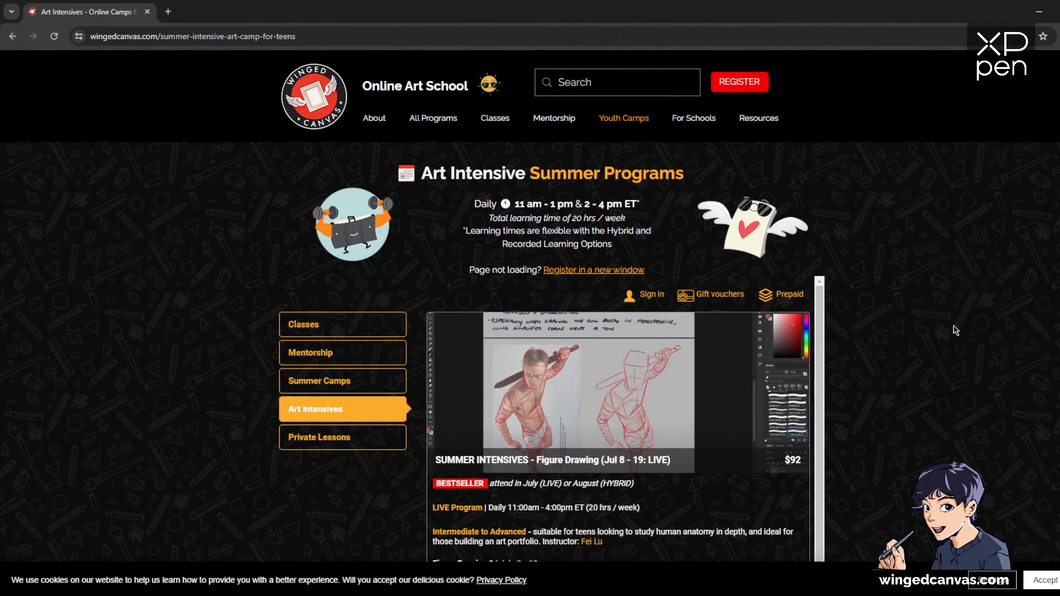
Step: Examine the summer intensive listings one by one, from Figure Drawing in July through Traditional Illustration in August
scroll(938, 331, down, 2)
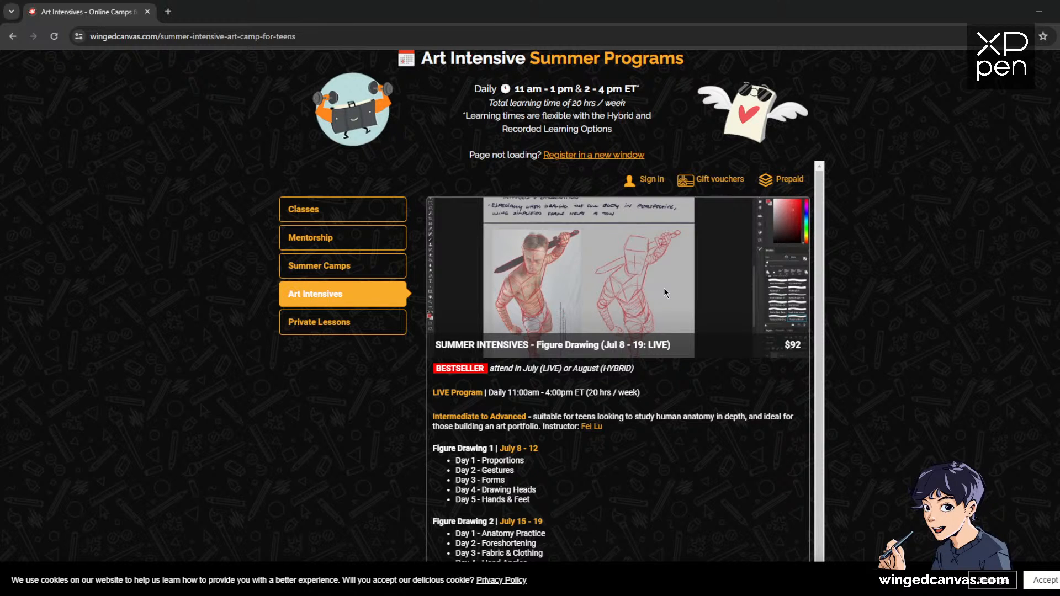
scroll(881, 291, down, 2)
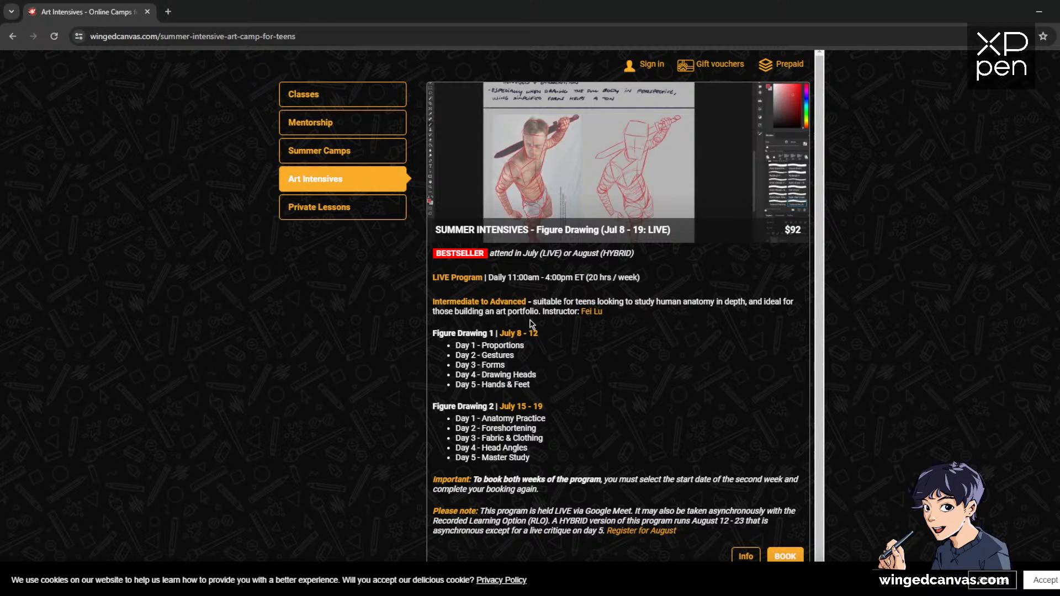
scroll(878, 295, down, 9)
scroll(861, 295, up, 4)
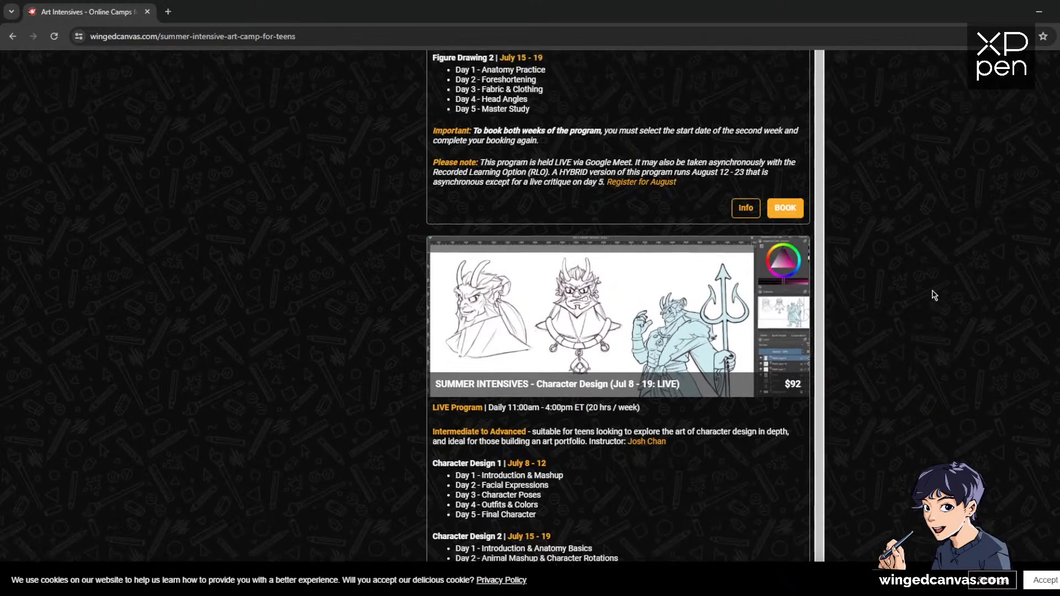
scroll(785, 307, down, 3)
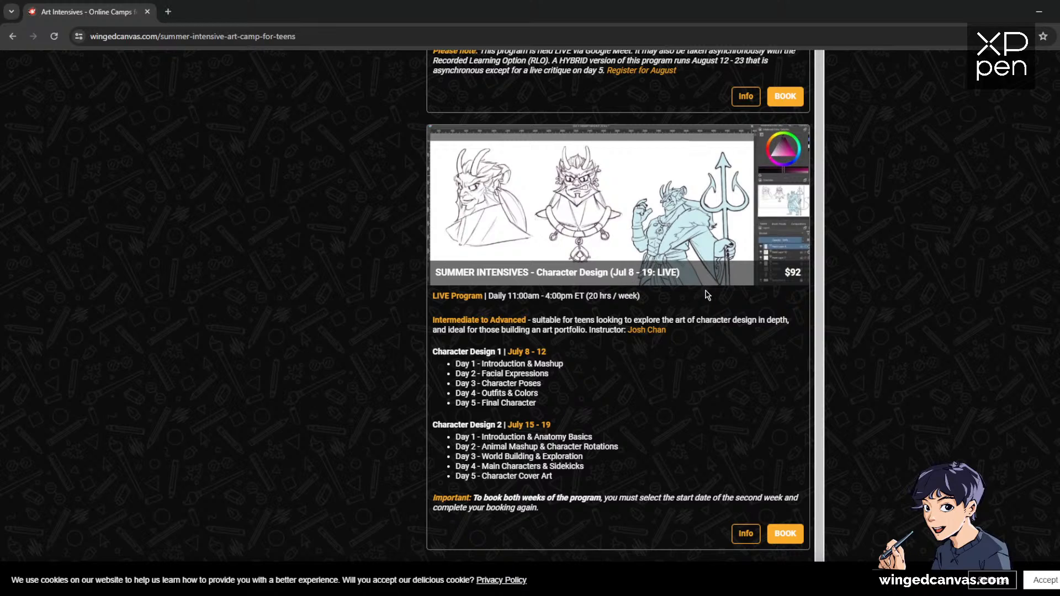
scroll(950, 288, down, 8)
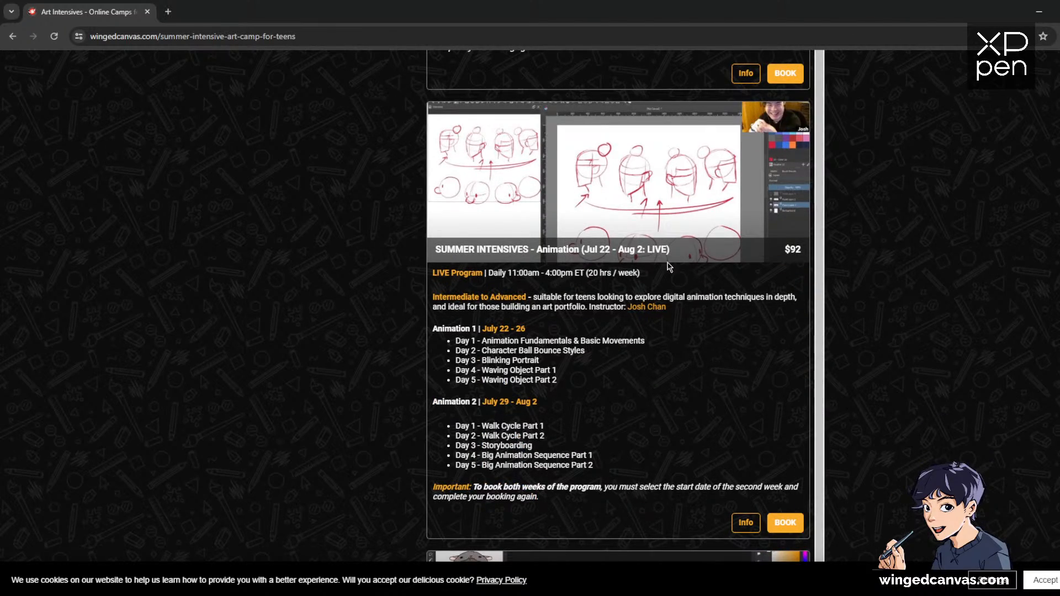
scroll(942, 257, down, 5)
scroll(943, 257, down, 4)
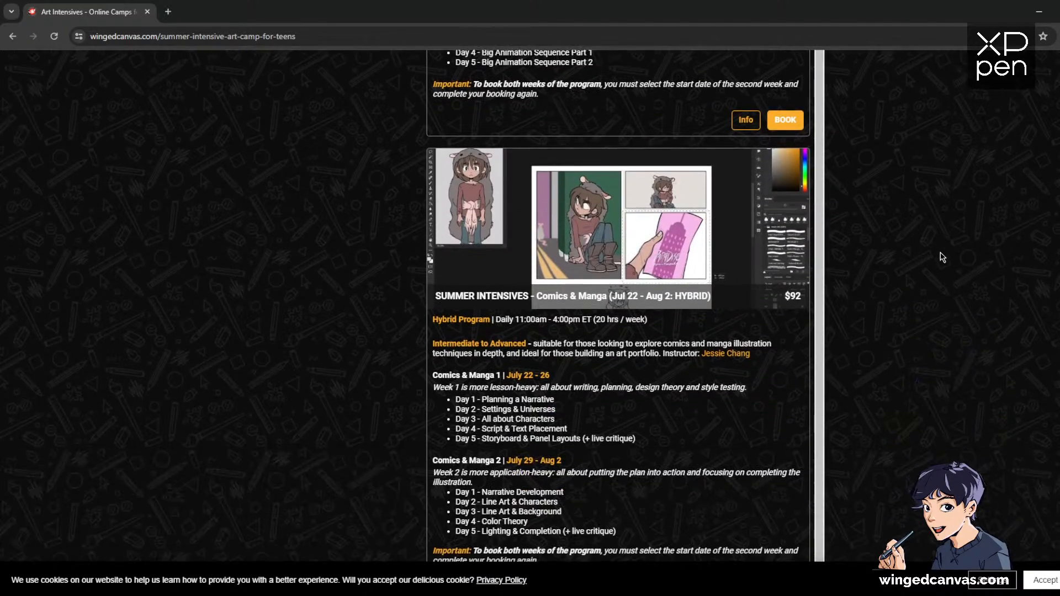
scroll(627, 253, up, 1)
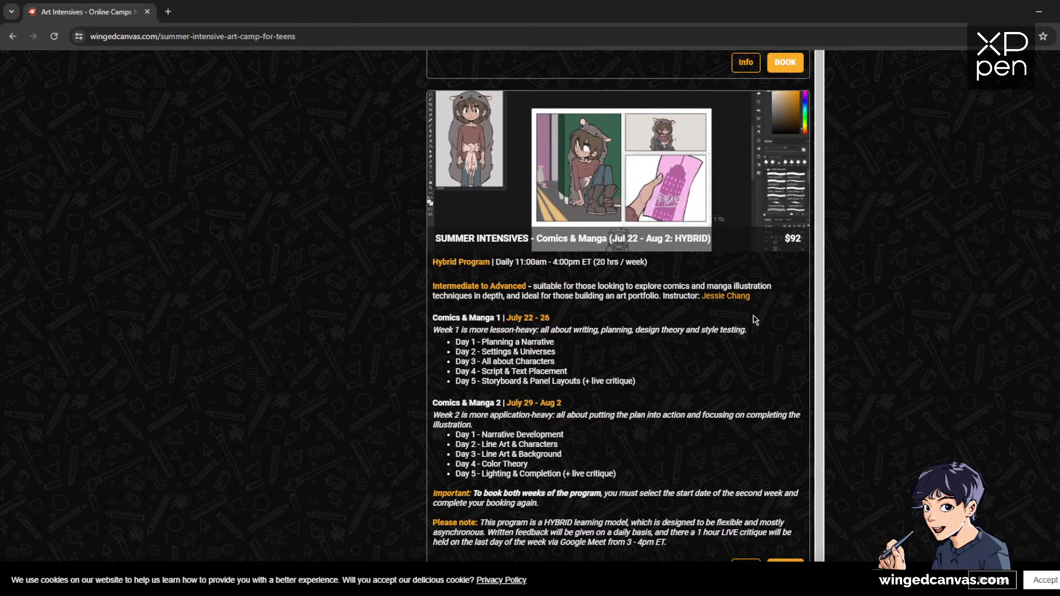
scroll(899, 307, down, 10)
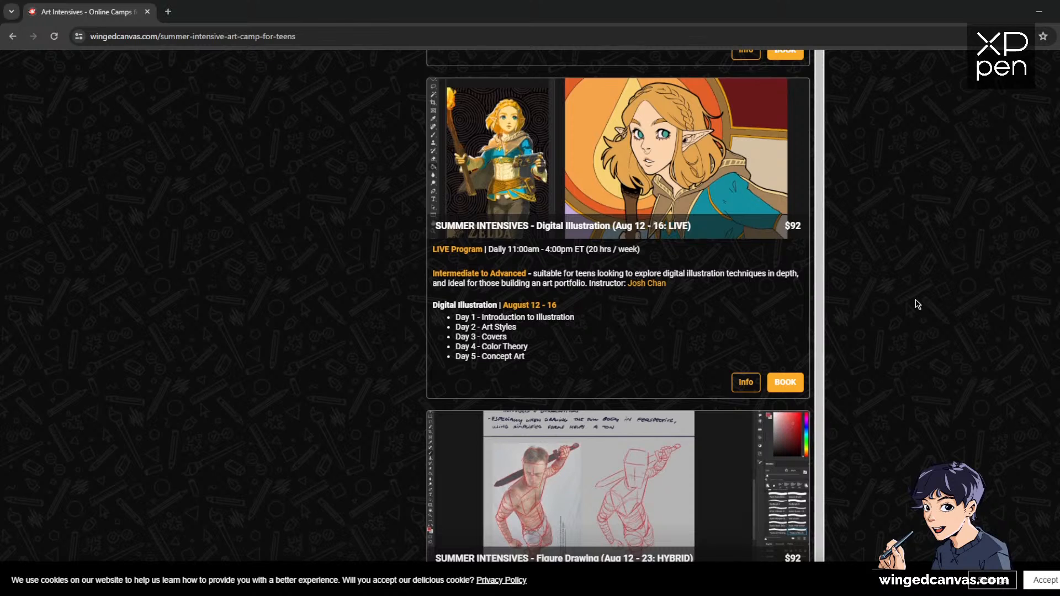
scroll(918, 301, down, 5)
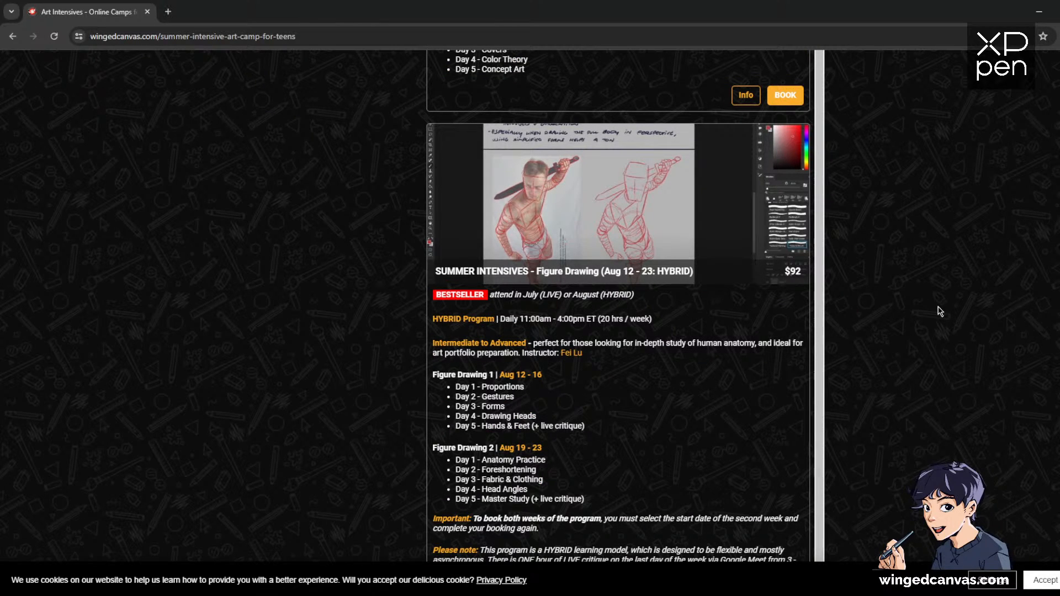
scroll(939, 310, down, 7)
scroll(685, 353, down, 3)
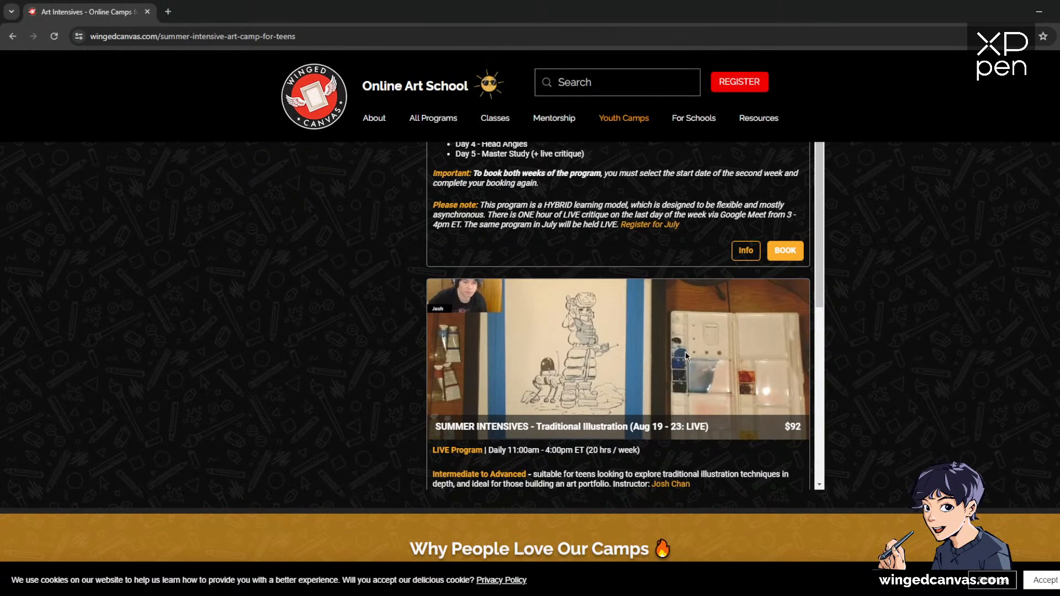
scroll(894, 366, up, 2)
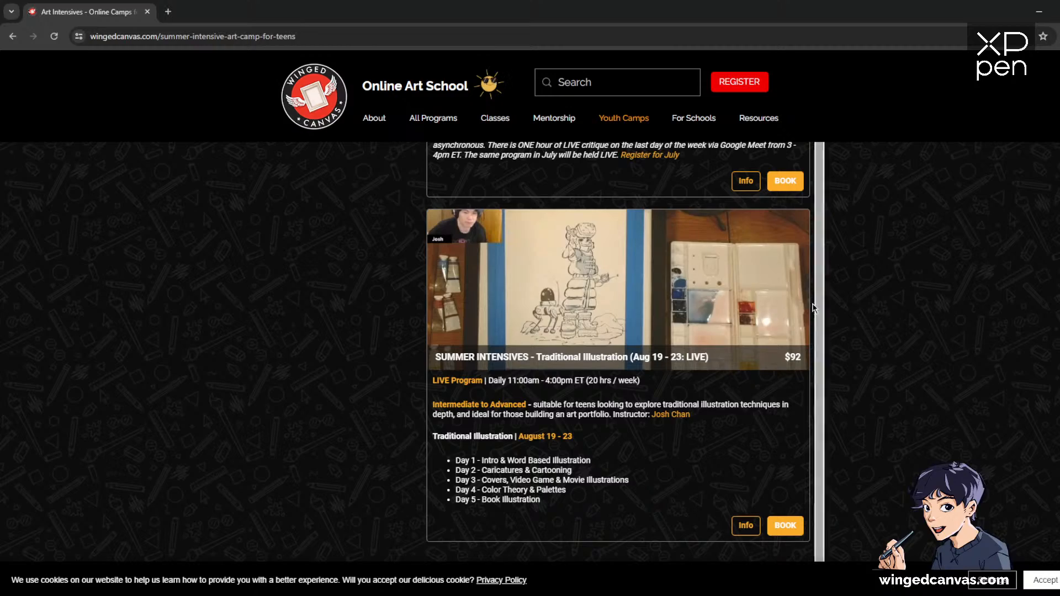
scroll(649, 360, up, 1)
scroll(648, 358, up, 1)
scroll(648, 359, down, 1)
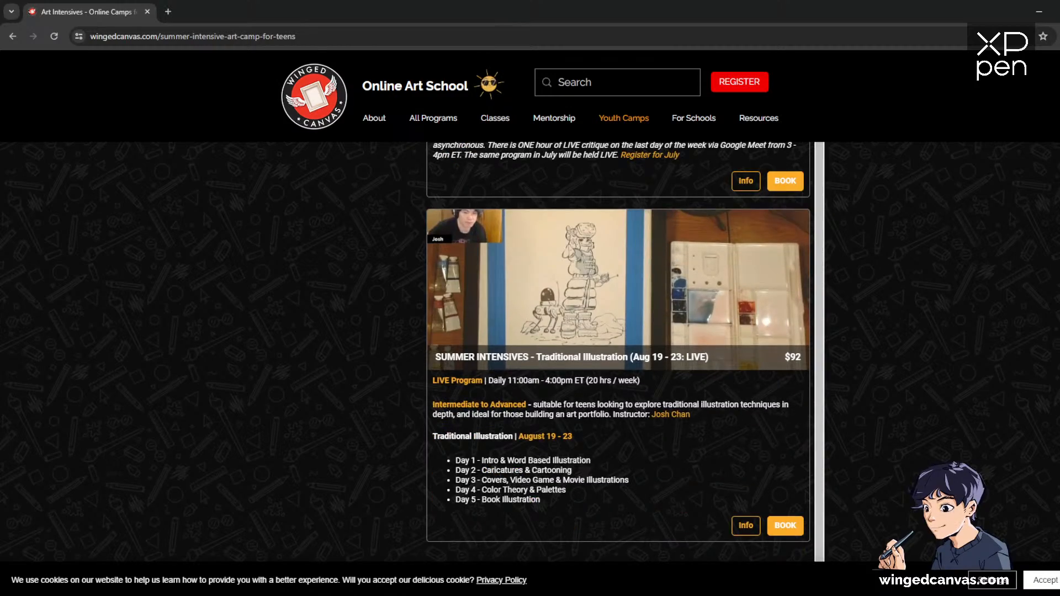
scroll(648, 359, down, 7)
scroll(736, 186, up, 15)
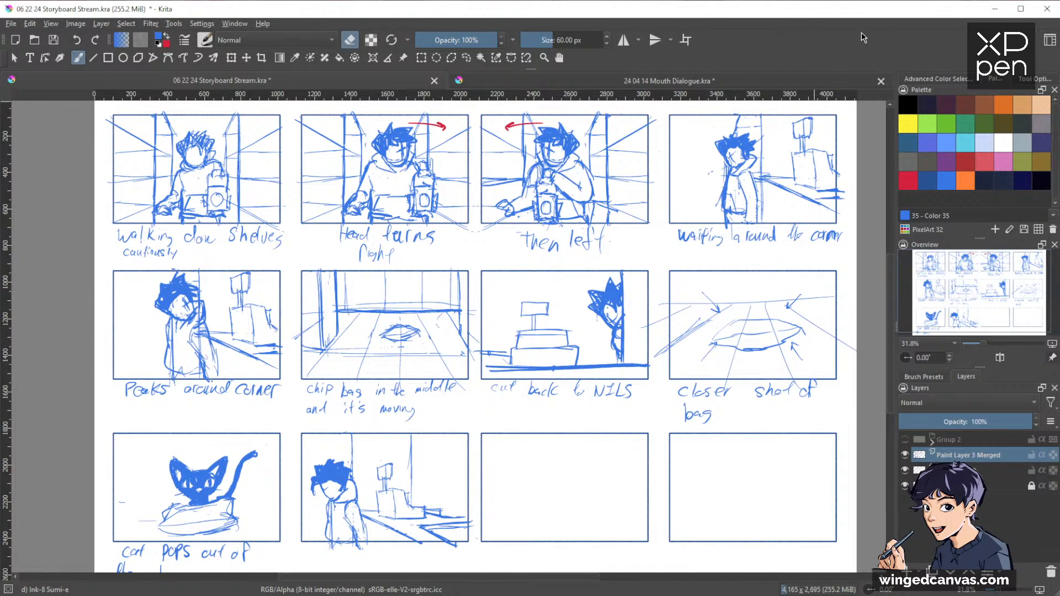
Step: Switch back to the Krita storyboard and bring the third row of panels into closer view
scroll(756, 380, down, 3)
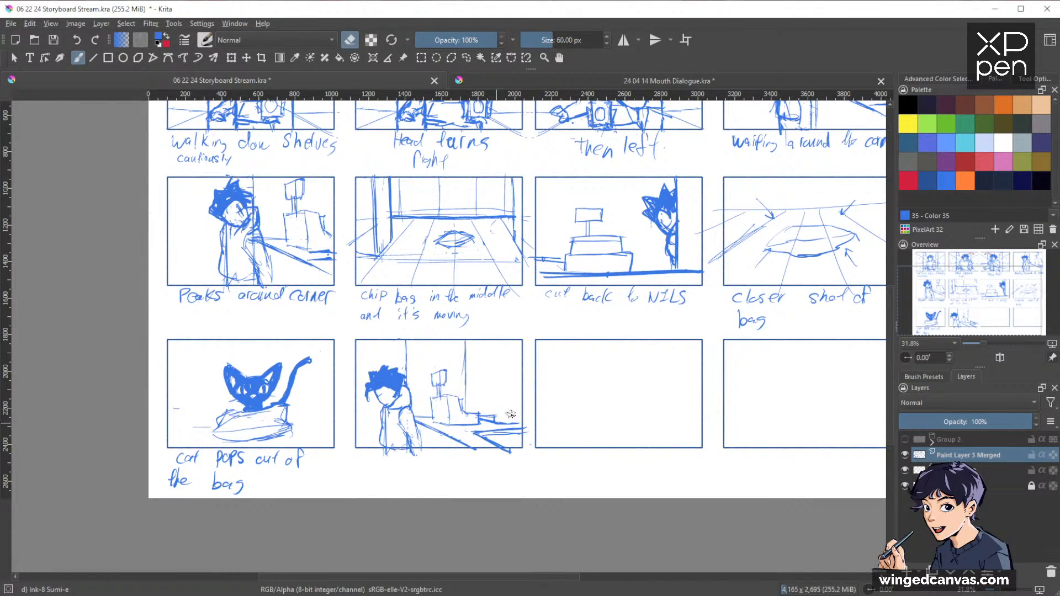
scroll(700, 414, up, 3)
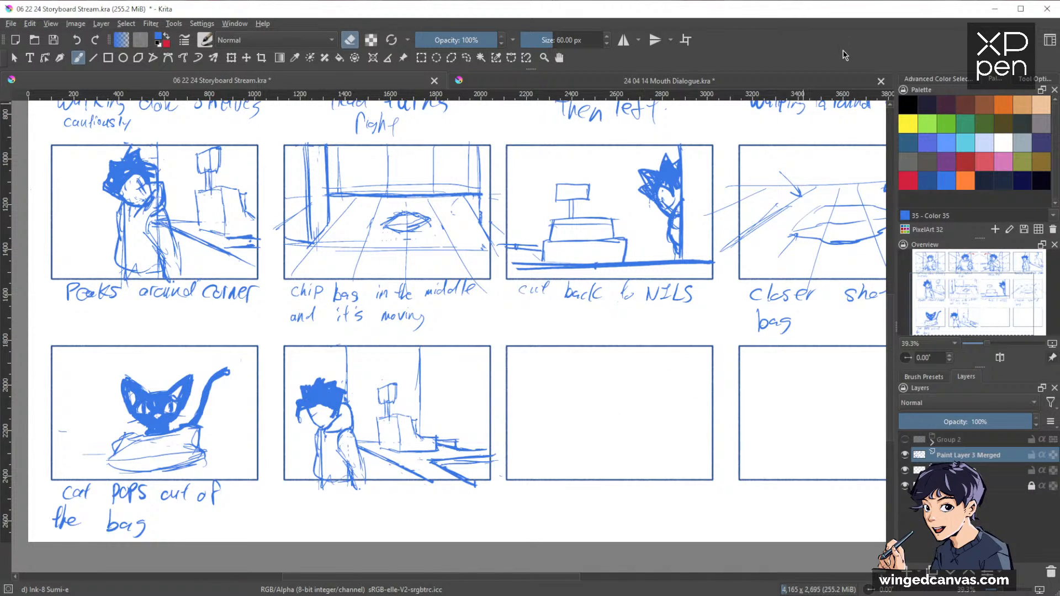
drag(706, 373, 697, 361)
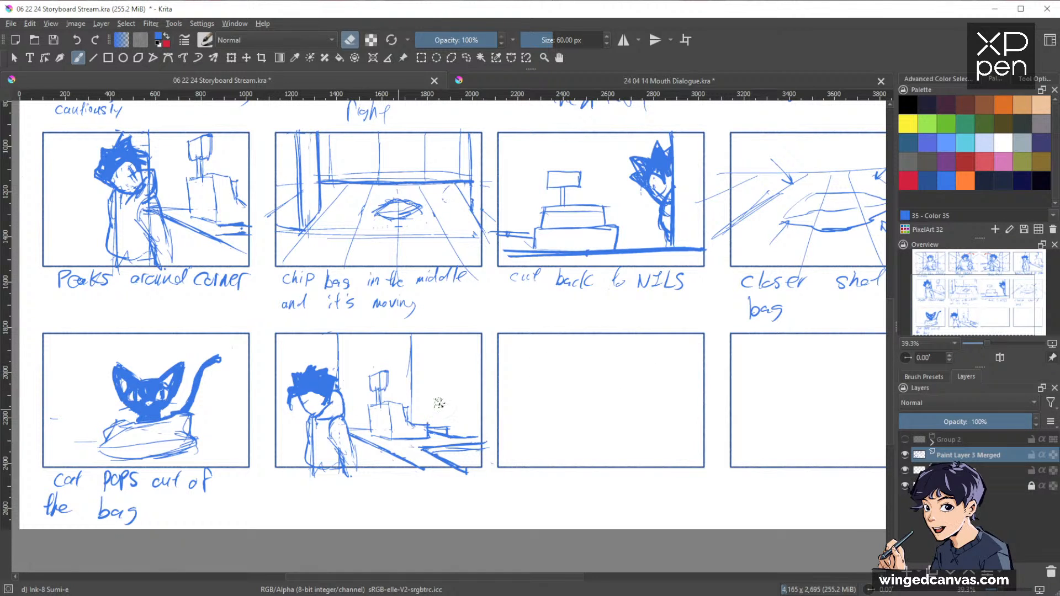
Step: Select the shop sketch in the third row's second panel and scale it down to sit inside its frame
mouse_move(554, 366)
mouse_down()
mouse_move(630, 383)
mouse_move(597, 359)
mouse_up()
key(l)
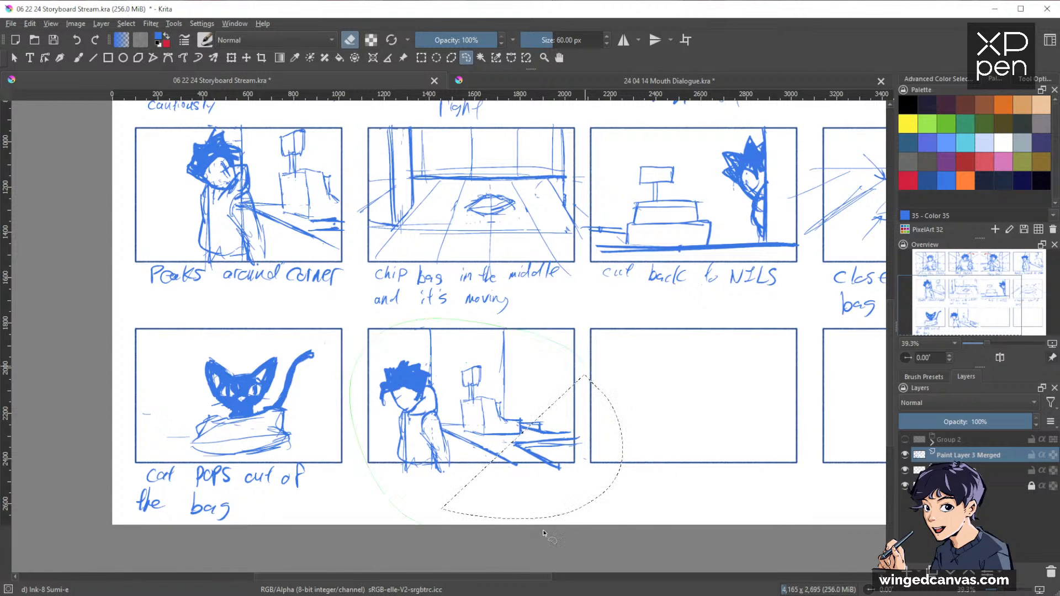
key(ctrl+t)
mouse_move(634, 426)
mouse_down()
mouse_move(570, 428)
mouse_move(537, 412)
mouse_move(545, 407)
mouse_up()
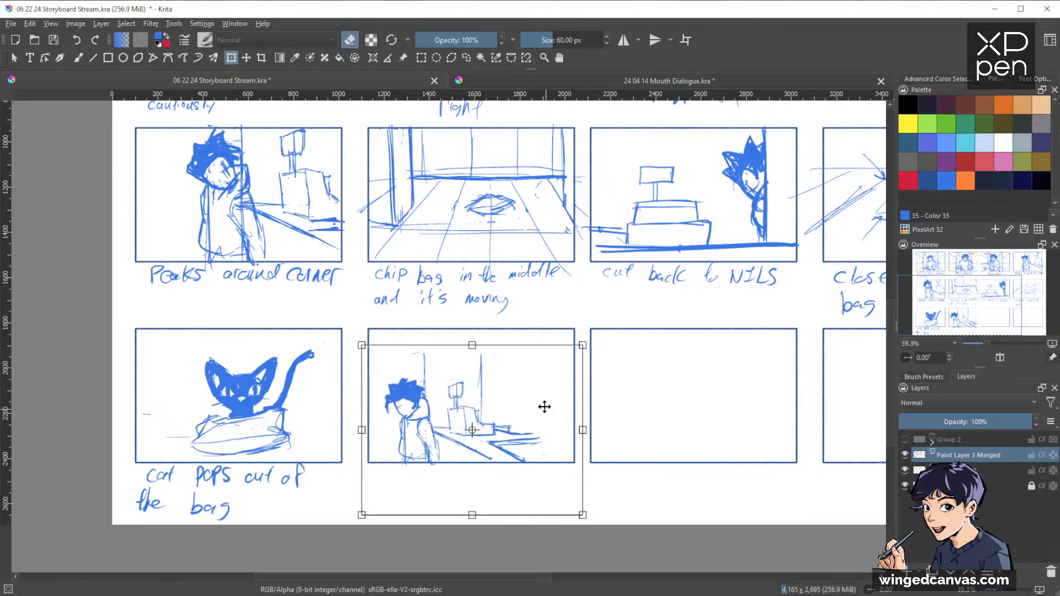
key(Return)
key(ctrl+shift+a)
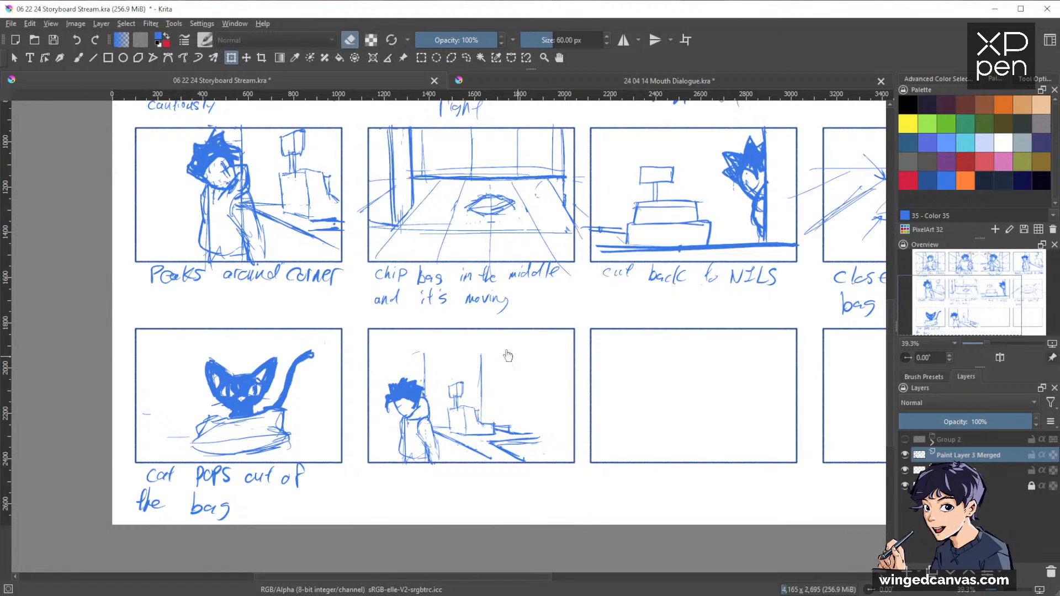
Step: Extend the wall lines up to the second panel's upper border and the counter lines out to its side border
key(b)
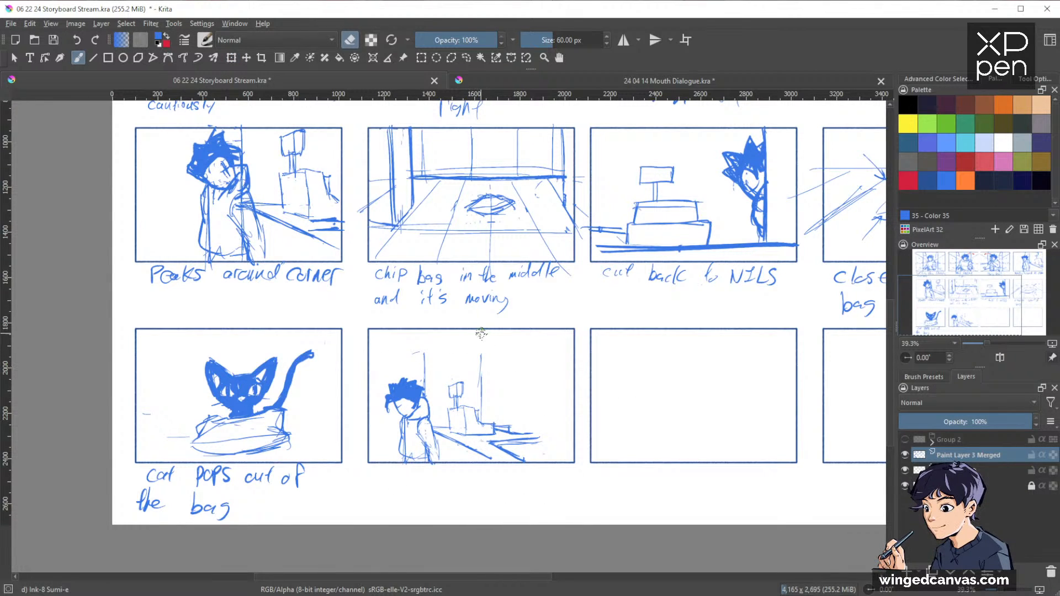
key(e)
drag(481, 330, 479, 386)
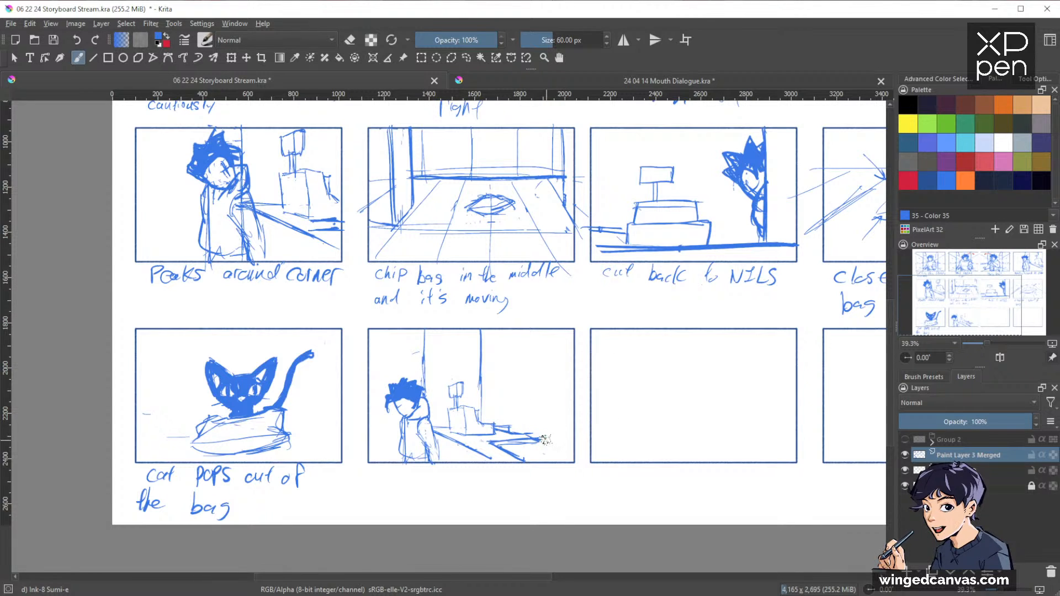
mouse_move(546, 440)
mouse_down()
mouse_move(580, 459)
mouse_move(528, 435)
mouse_up()
Step: Duplicate the character-and-counter sketch into the third panel of the third row
key(ctrl+r)
mouse_move(526, 330)
mouse_down()
mouse_move(417, 316)
mouse_move(577, 406)
mouse_move(527, 328)
mouse_up()
key(ctrl+c)
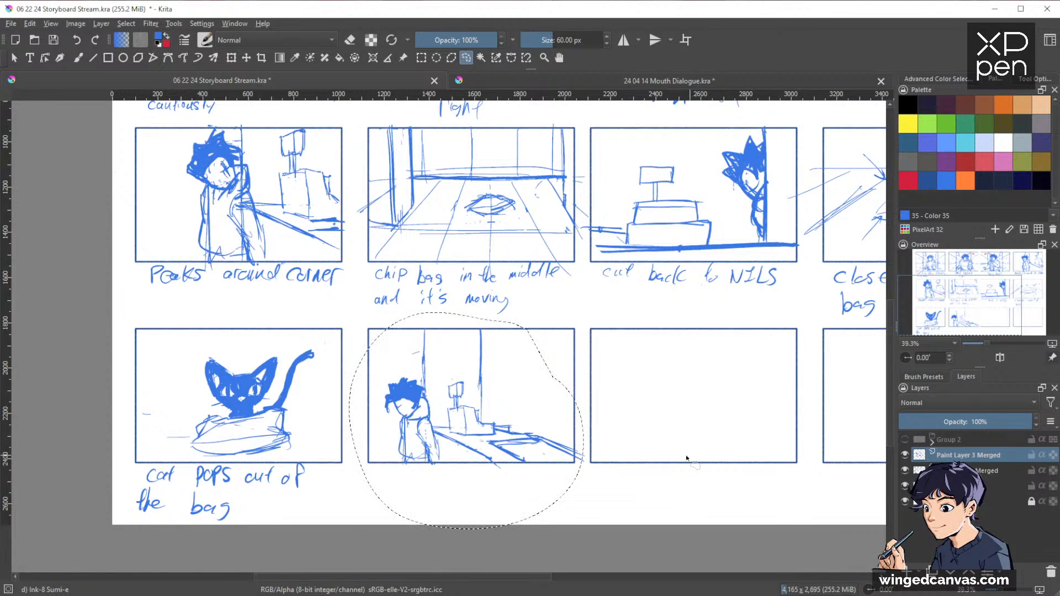
key(ctrl+v)
mouse_move(469, 397)
mouse_down()
mouse_move(687, 397)
mouse_move(689, 406)
mouse_up()
scroll(689, 419, right, 3)
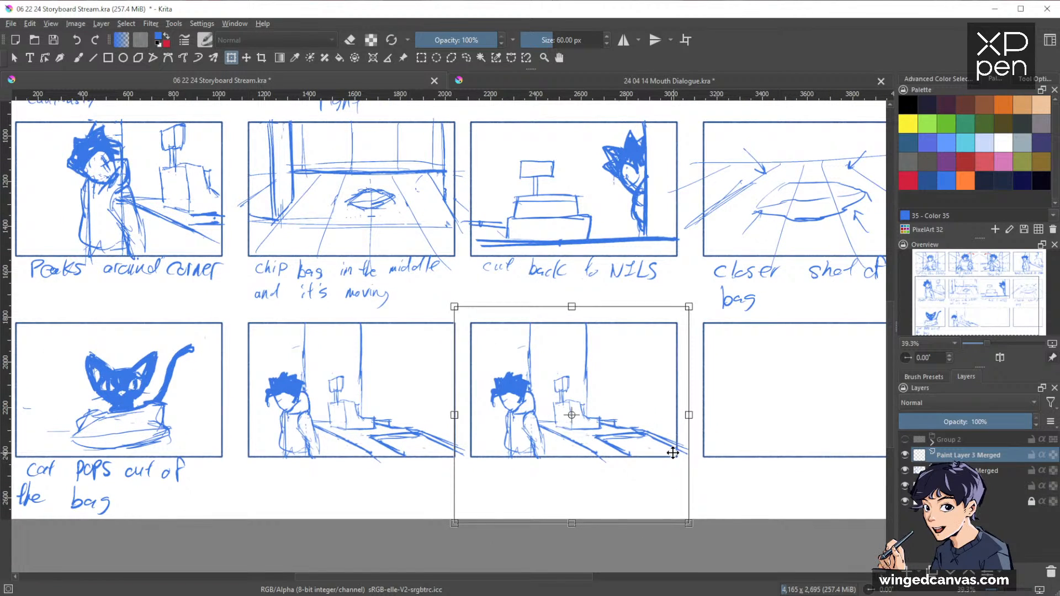
key(Return)
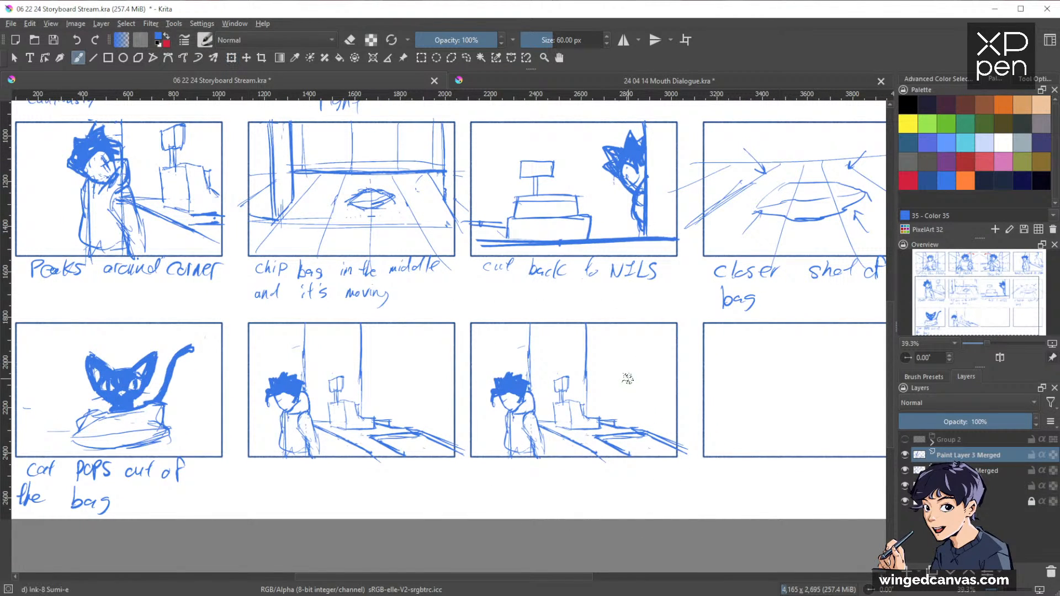
Step: Draw a short red arrow along the third panel's counter and a red arrow curving up and over towards the character, reinforcing the counter edge in blue
key(b)
click(908, 180)
drag(607, 407, 635, 418)
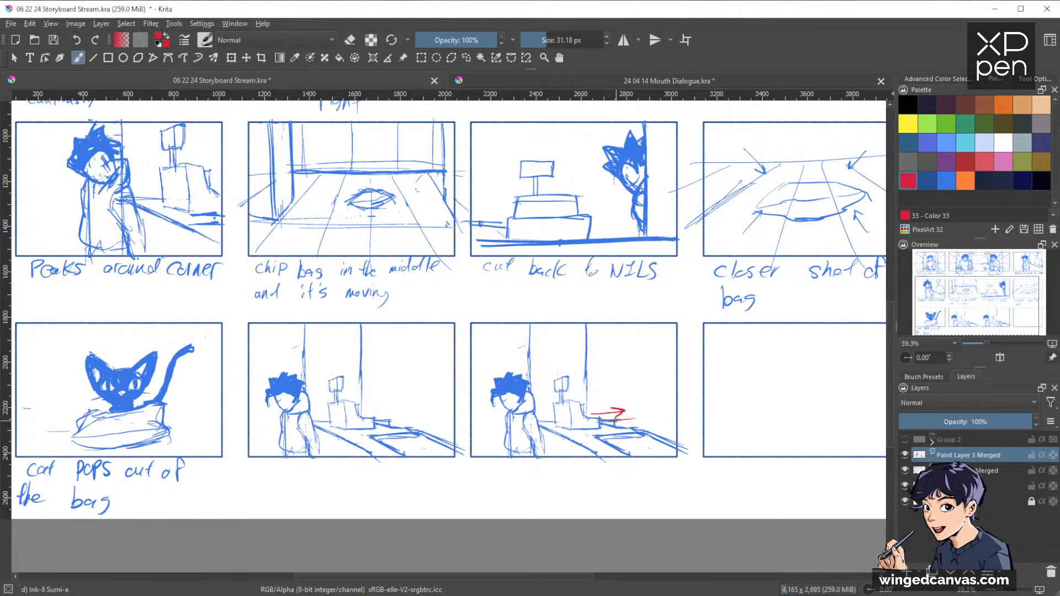
click(952, 182)
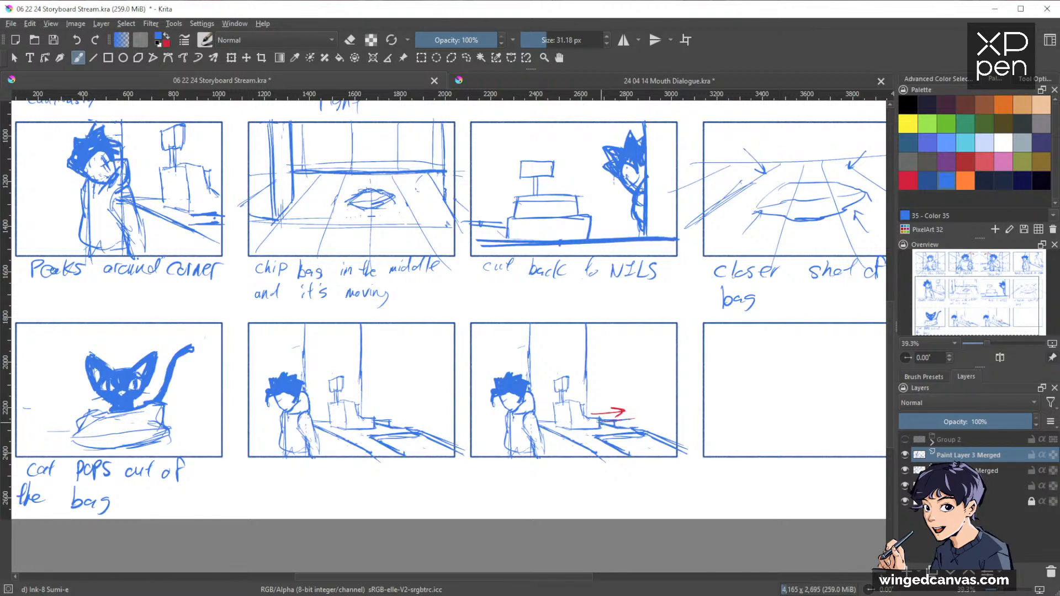
drag(599, 421, 631, 418)
click(908, 181)
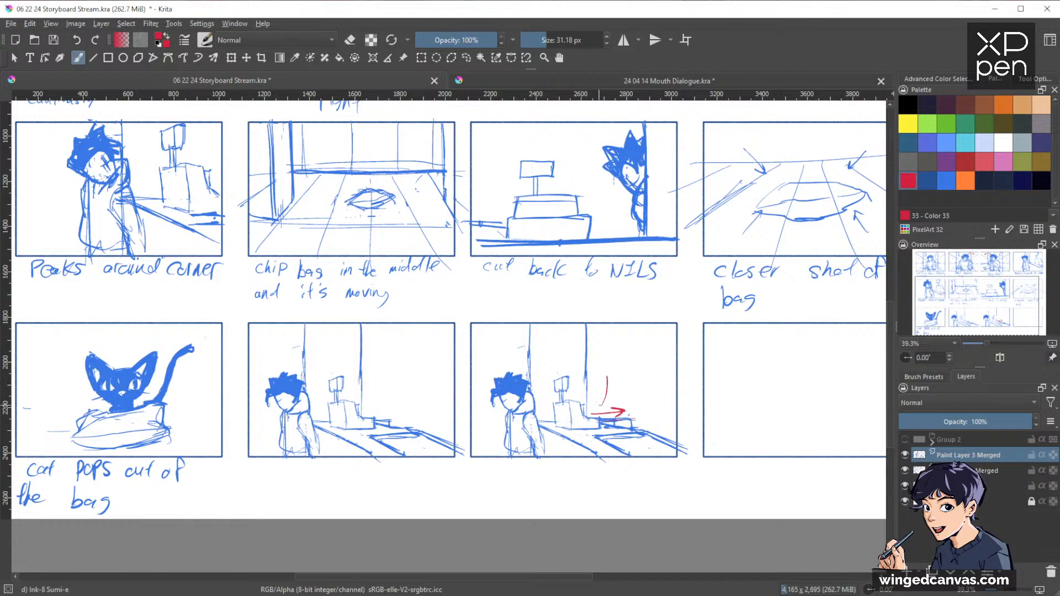
mouse_move(607, 378)
mouse_down()
mouse_move(566, 345)
mouse_move(545, 354)
mouse_up()
Step: Sketch a large blue figure curling up from the counter over the character along the red arrows, with rough inner contours
click(946, 181)
mouse_move(618, 341)
mouse_down()
mouse_move(633, 381)
mouse_move(626, 408)
mouse_up()
mouse_move(606, 371)
mouse_down()
mouse_move(599, 402)
mouse_move(614, 416)
mouse_move(632, 392)
mouse_move(625, 343)
mouse_up()
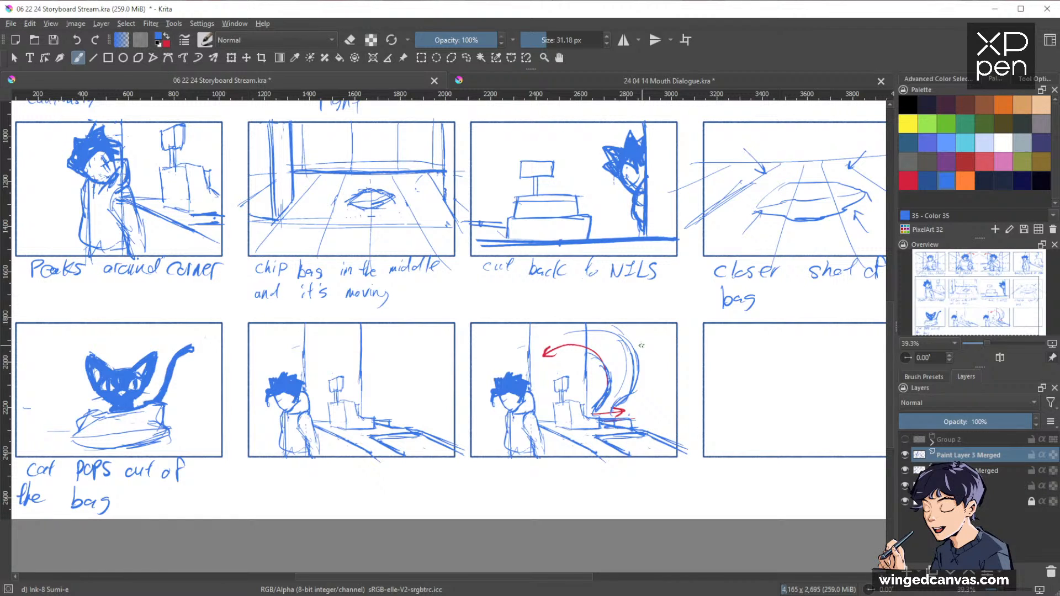
key(bracketright)
drag(560, 327, 539, 355)
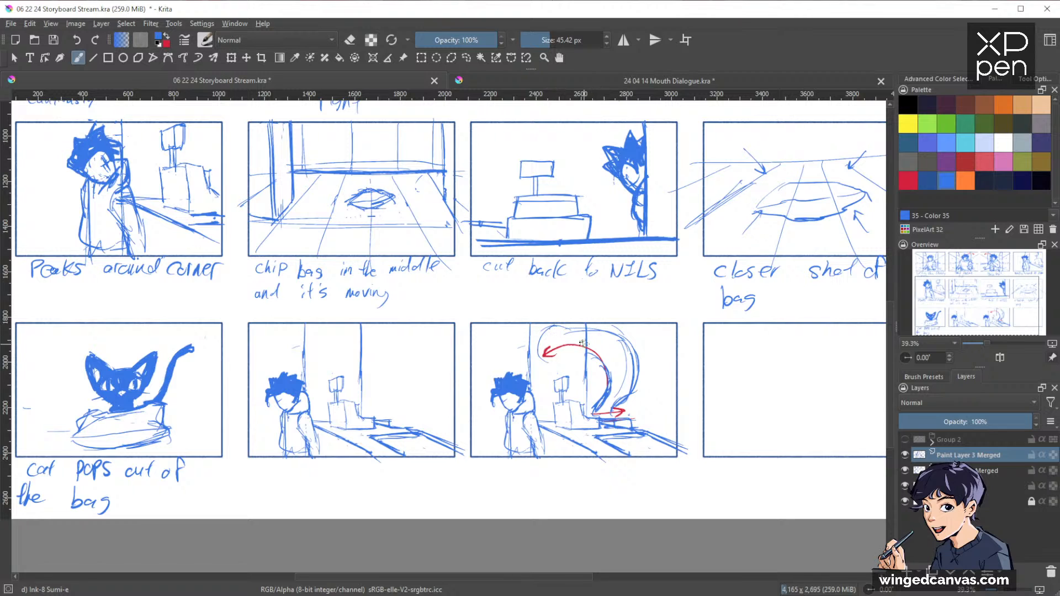
mouse_move(632, 332)
mouse_down()
mouse_move(630, 401)
mouse_move(633, 382)
mouse_up()
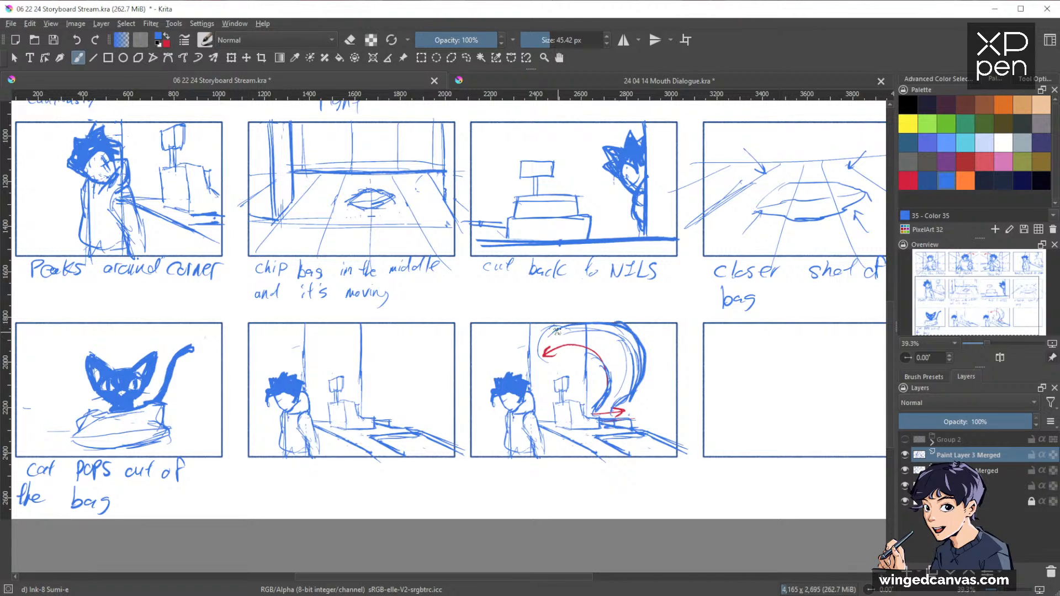
mouse_move(573, 359)
mouse_down()
mouse_move(591, 362)
mouse_move(582, 377)
mouse_move(605, 386)
mouse_up()
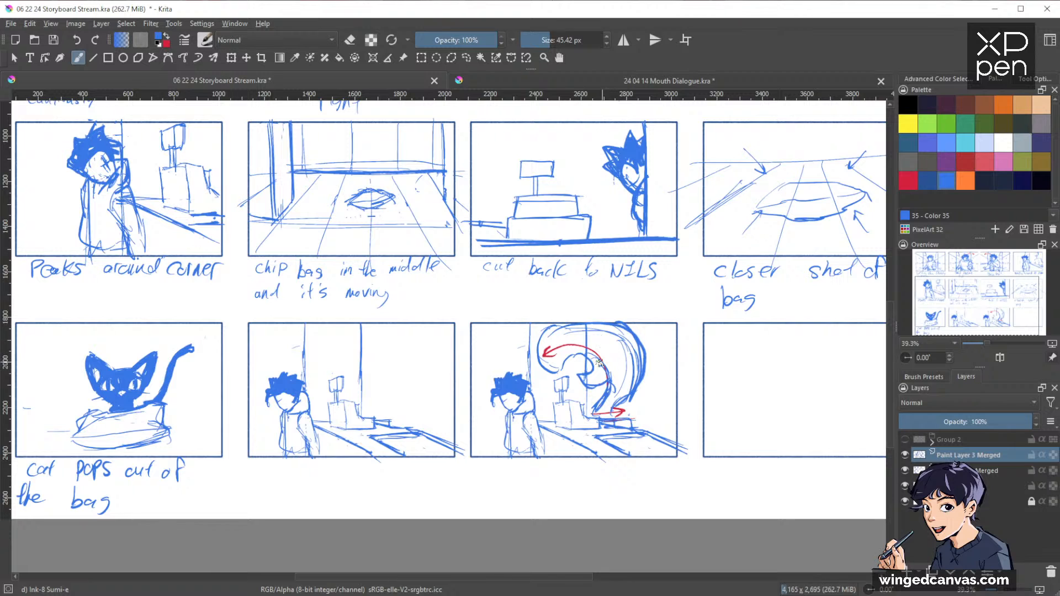
drag(601, 377, 593, 391)
Step: Erase the construction lines inside the curling figure and redraw its small inner details beside the cash register
key(e)
drag(595, 353, 589, 382)
mouse_move(625, 347)
mouse_down()
mouse_move(626, 381)
mouse_move(610, 392)
mouse_up()
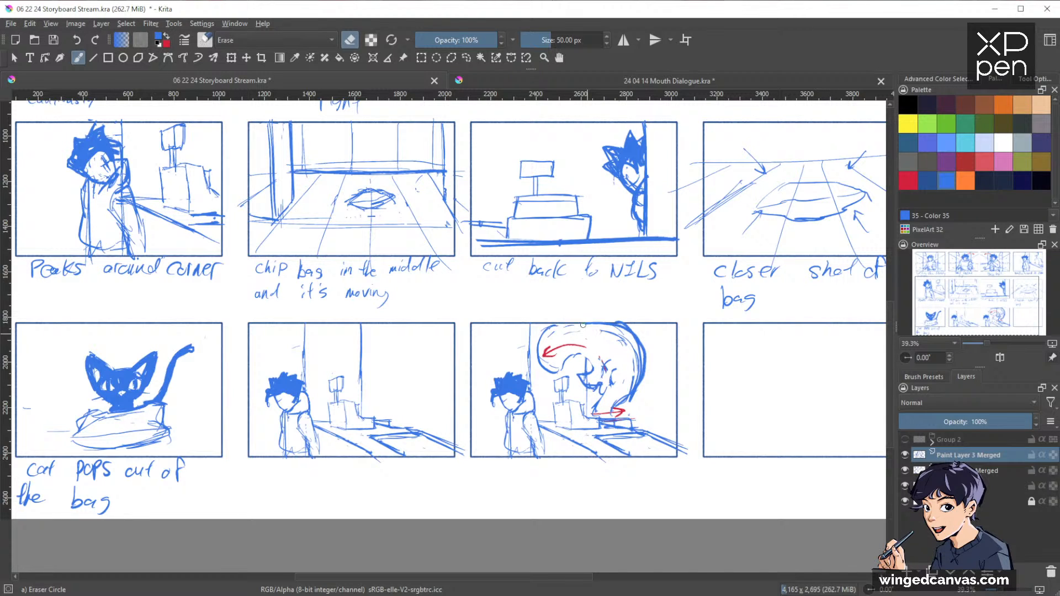
mouse_move(625, 345)
mouse_down()
mouse_move(634, 376)
mouse_move(617, 396)
mouse_move(608, 359)
mouse_move(602, 385)
mouse_up()
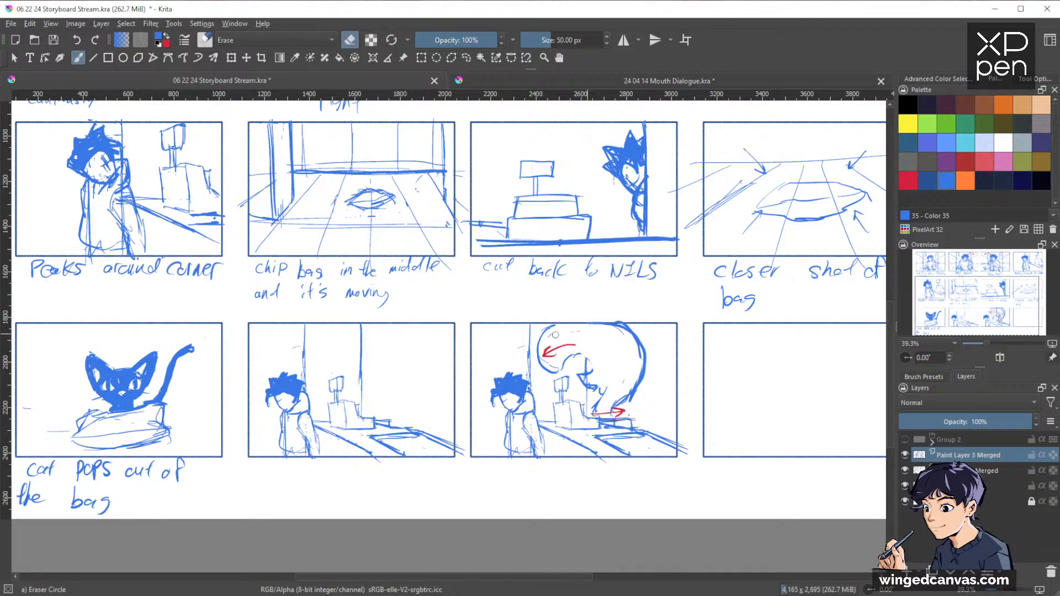
key(slash)
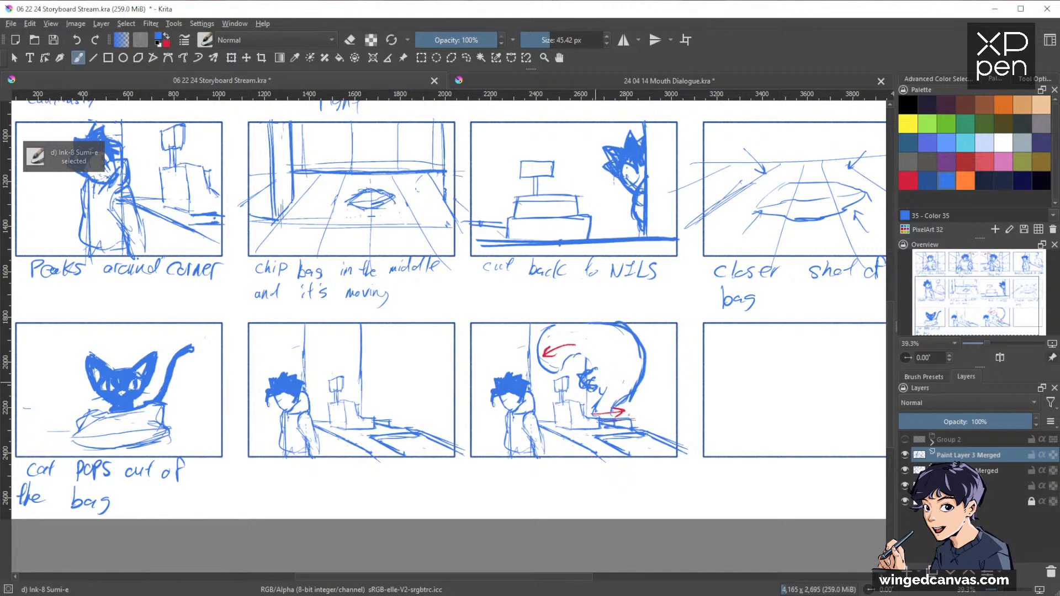
mouse_move(604, 391)
mouse_down()
mouse_move(600, 356)
mouse_move(610, 350)
mouse_move(625, 369)
mouse_up()
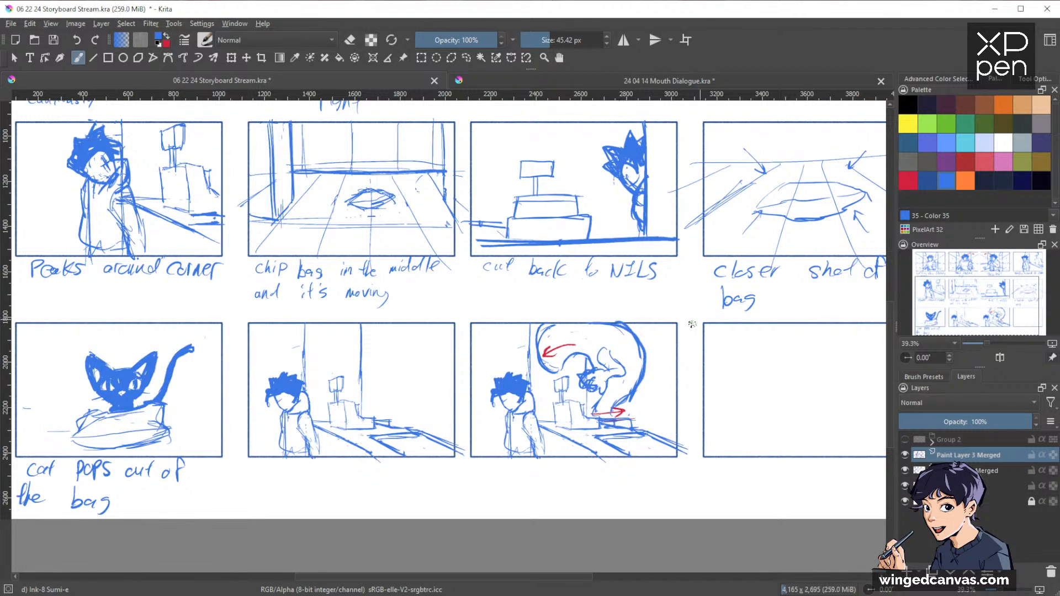
Step: Erase the curved red arrow from the third panel and redraw the curling figure's lower edge facing the character
key(e)
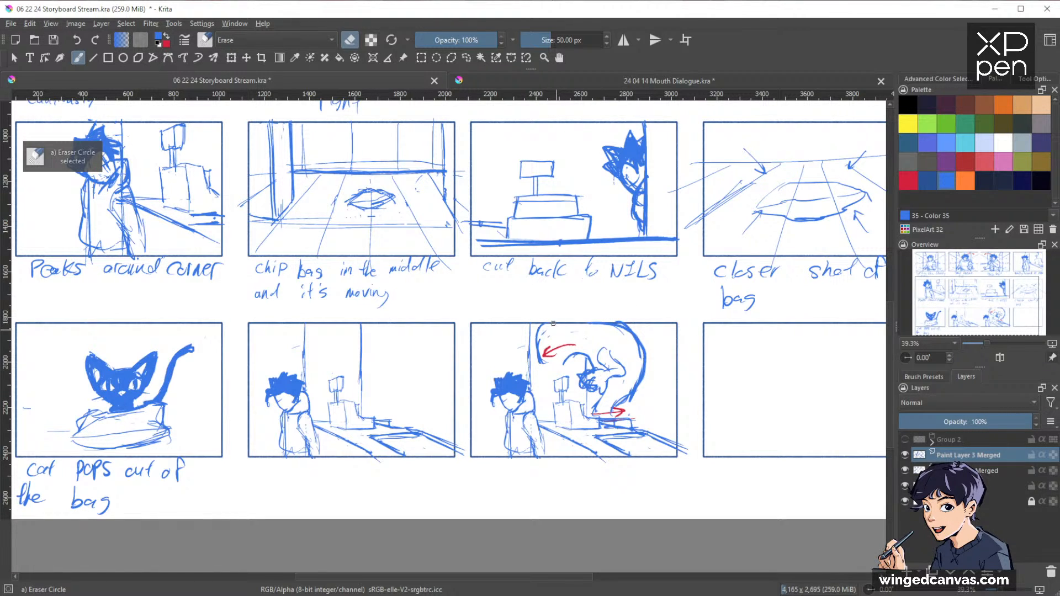
mouse_move(543, 352)
mouse_down()
mouse_move(570, 348)
mouse_move(553, 353)
mouse_up()
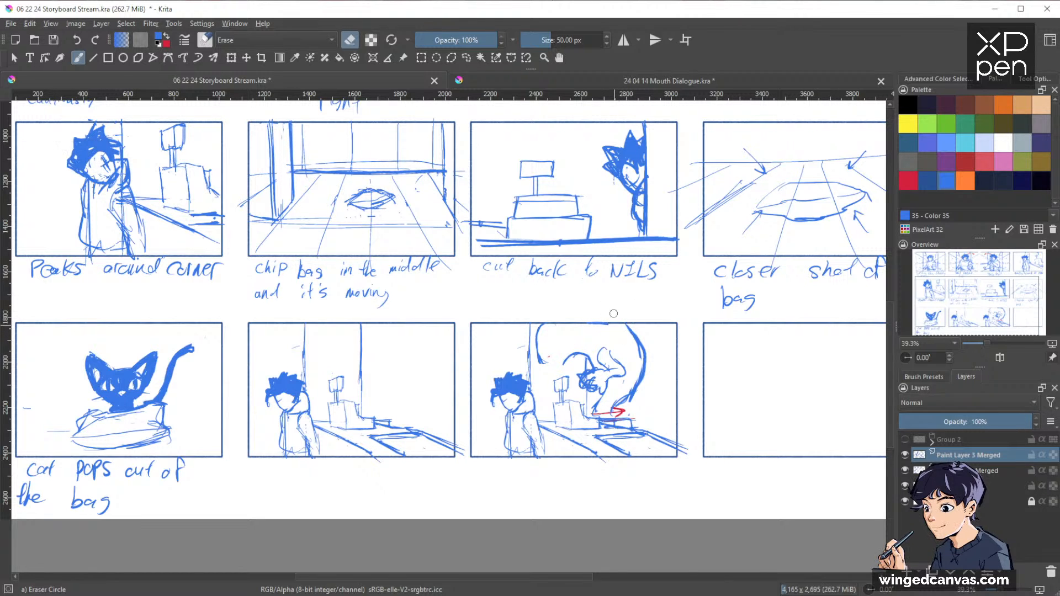
key(e)
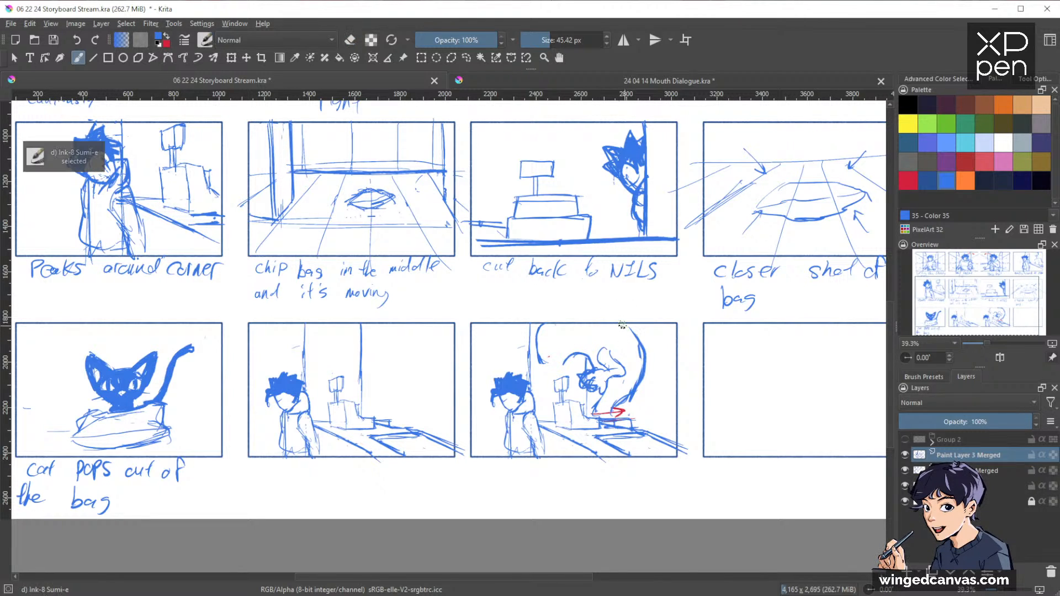
key(e)
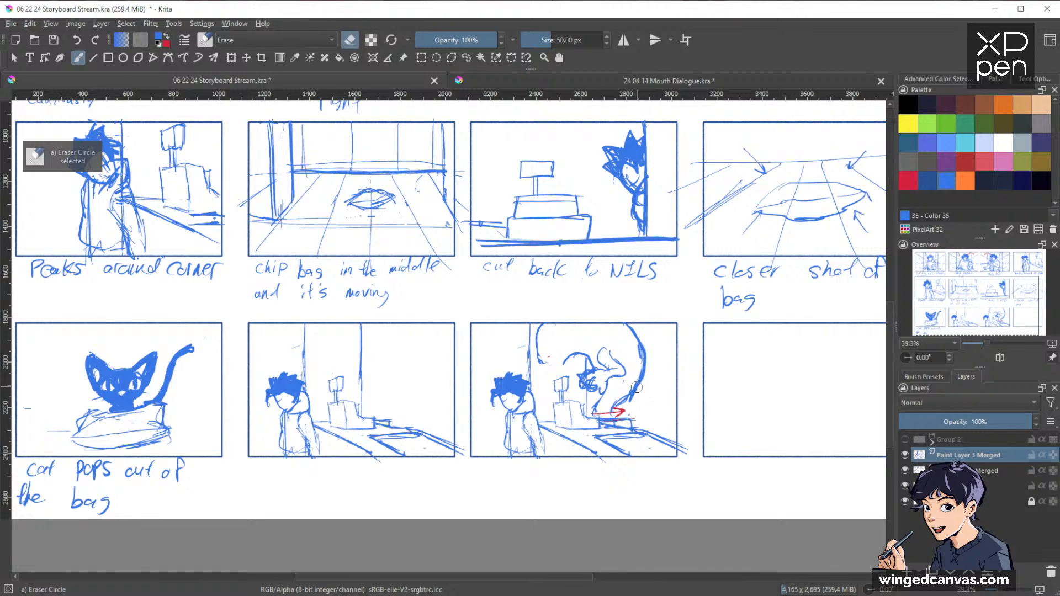
key(e)
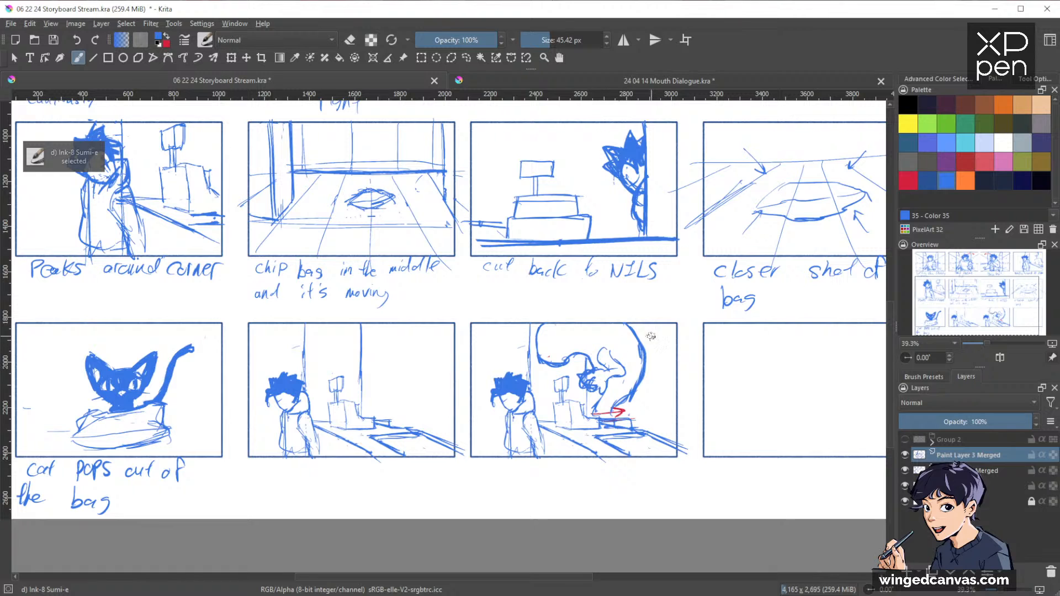
Step: Thin the curling figure's outer contour by erasing and redrawing it, and fill a dark curved mark near its upper end
key(e)
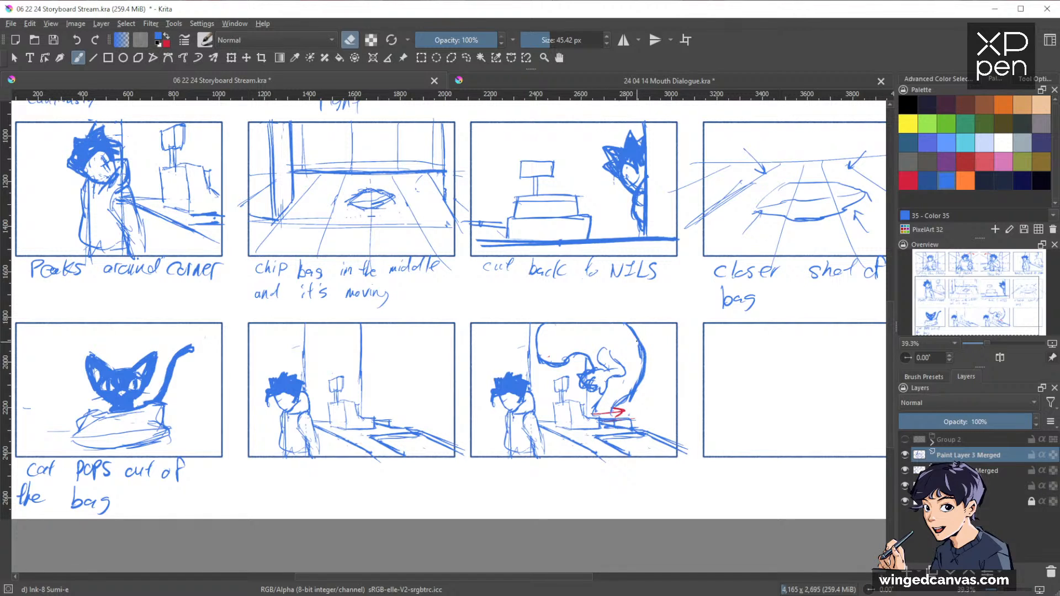
mouse_move(640, 345)
mouse_down()
mouse_move(647, 387)
mouse_move(630, 393)
mouse_move(650, 367)
mouse_up()
key(e)
mouse_move(629, 326)
mouse_down()
mouse_move(645, 351)
mouse_move(626, 378)
mouse_up()
key(e)
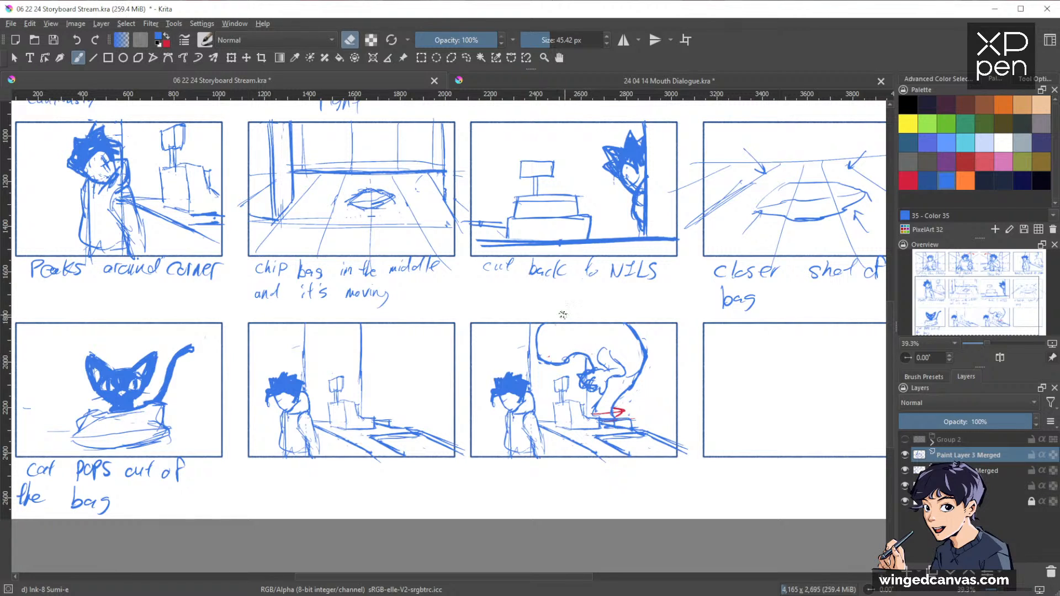
key(e)
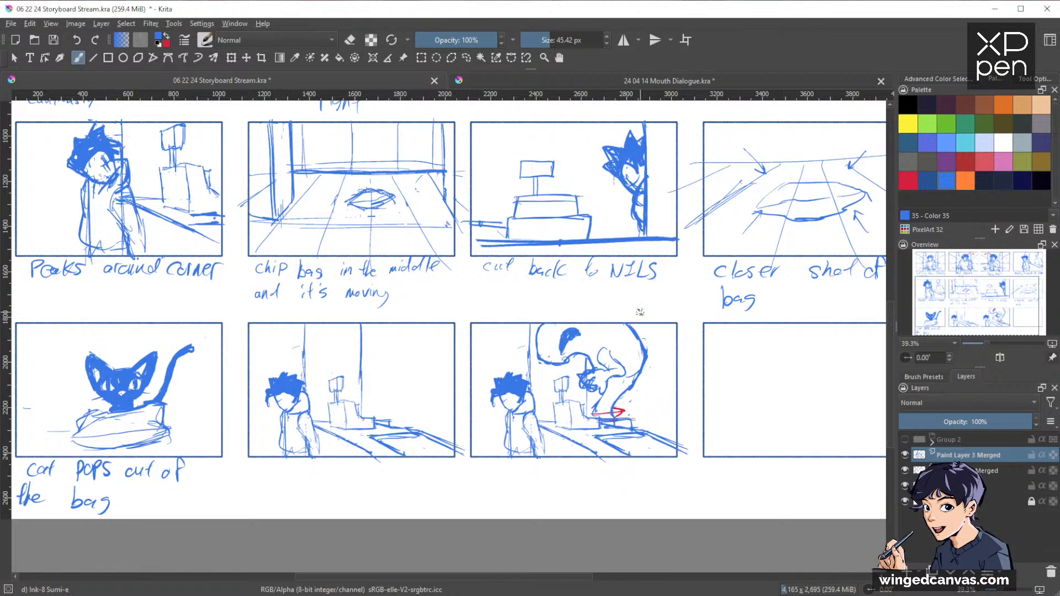
Step: Review the whole storyboard page, and return to a closer view of the third row
scroll(773, 359, right, 2)
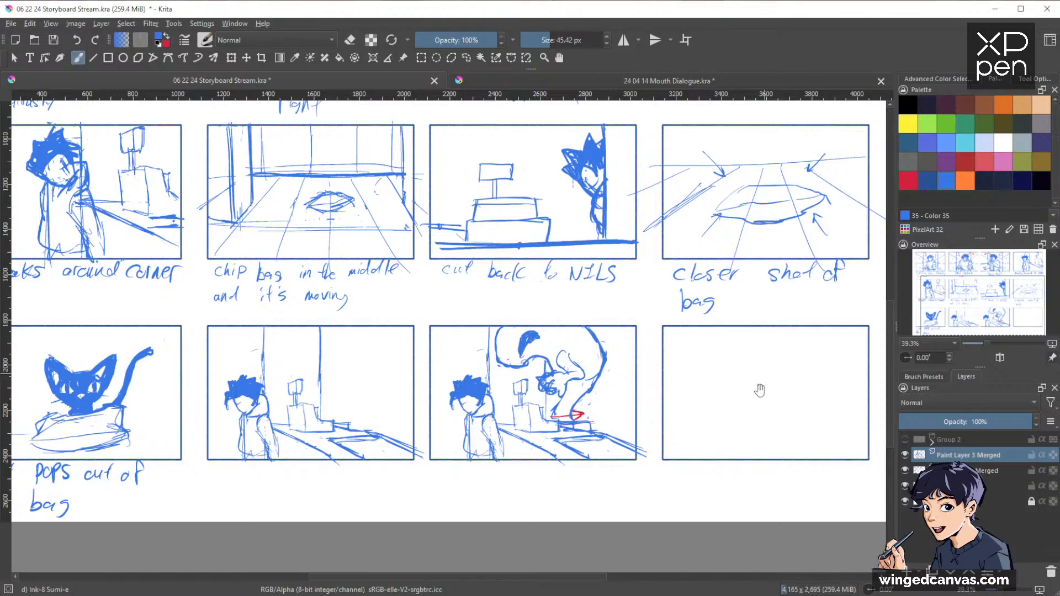
scroll(757, 390, down, 3)
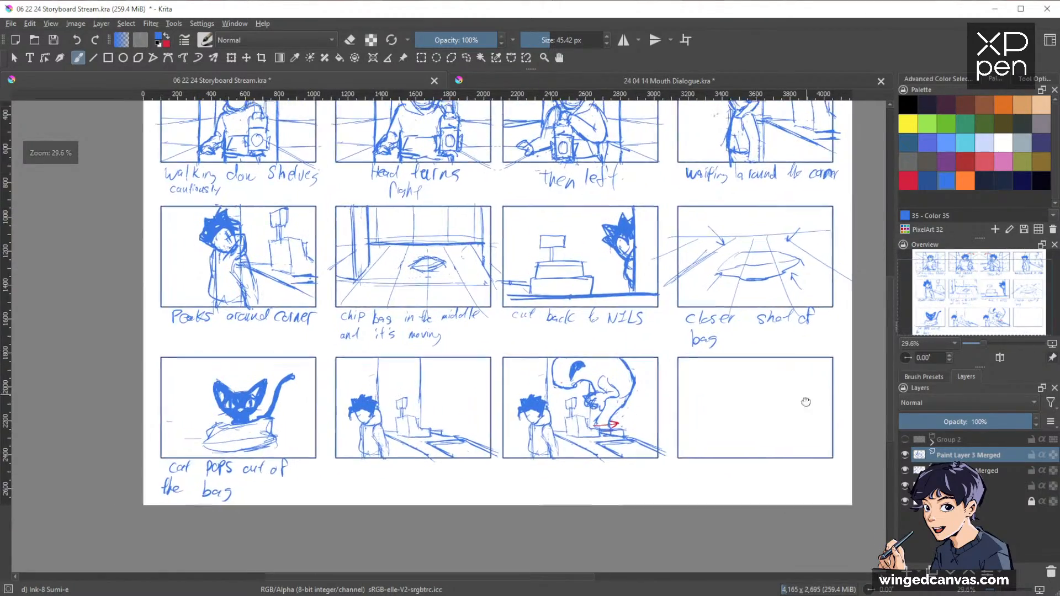
scroll(787, 414, up, 2)
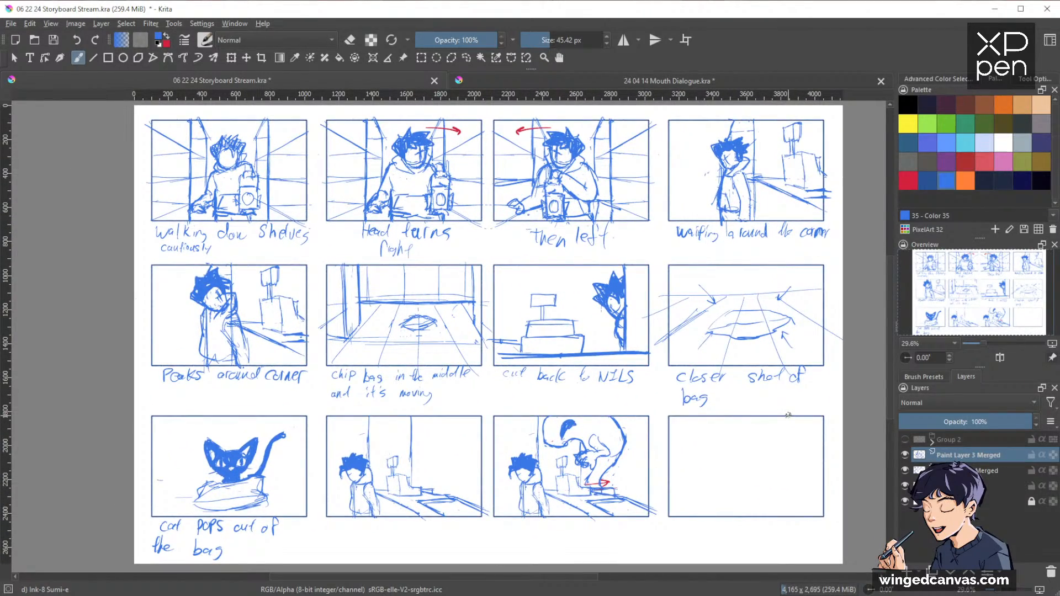
drag(666, 398, 666, 373)
mouse_move(607, 429)
mouse_down()
mouse_move(626, 389)
mouse_move(617, 421)
mouse_up()
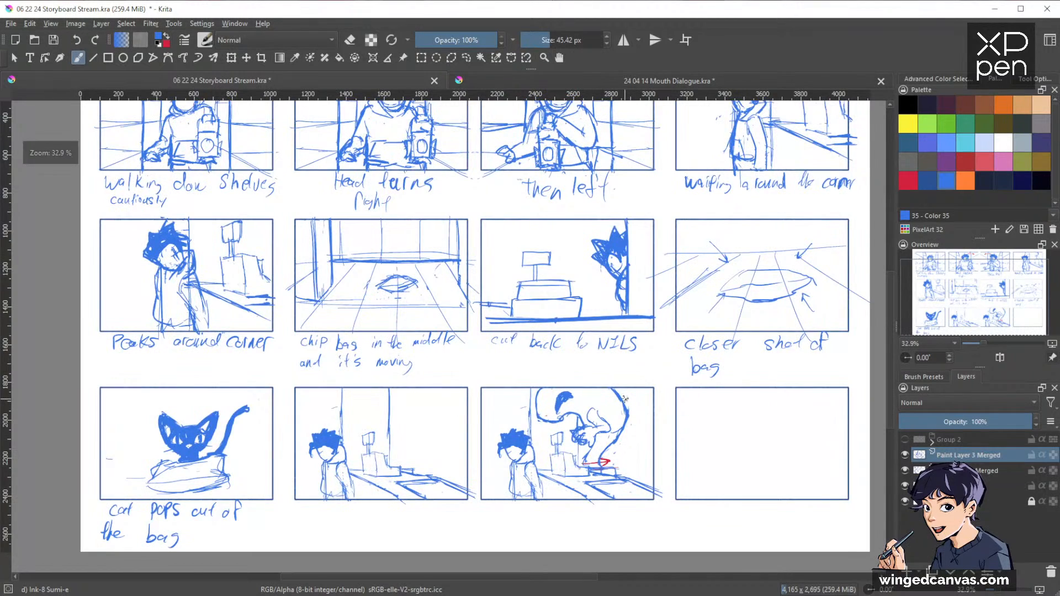
drag(723, 402, 747, 371)
drag(664, 420, 671, 400)
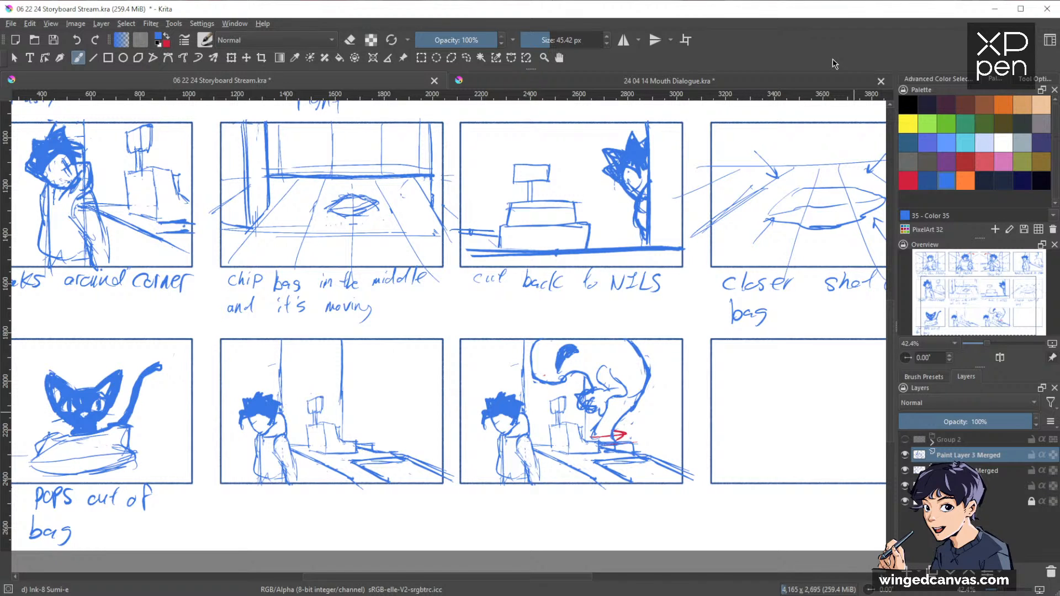
Step: Add vertical wall lines behind the character in the third row's second and third panels
drag(687, 348, 711, 333)
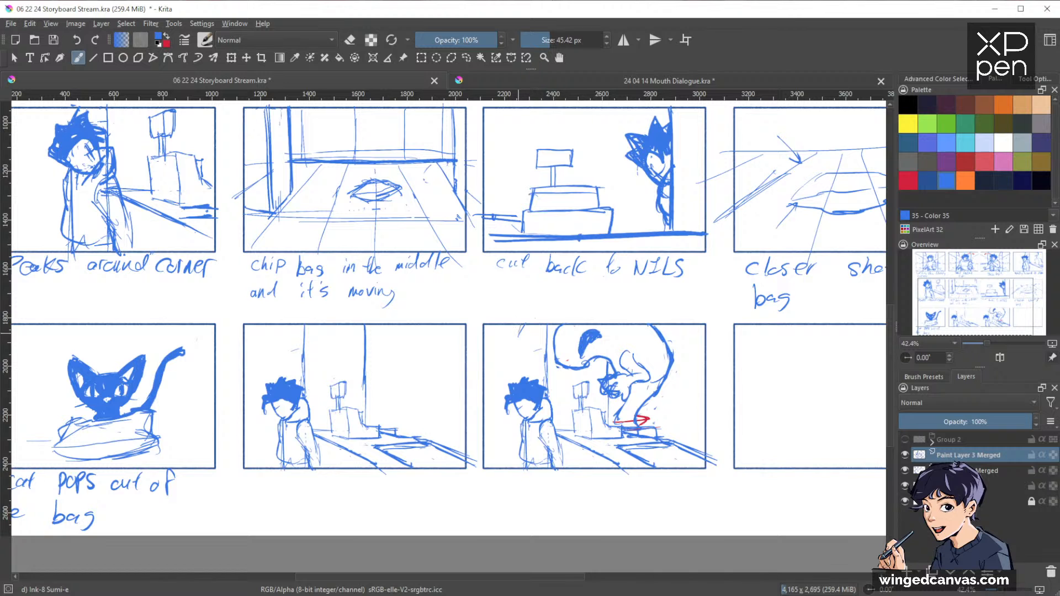
drag(518, 326, 516, 384)
drag(660, 432, 729, 359)
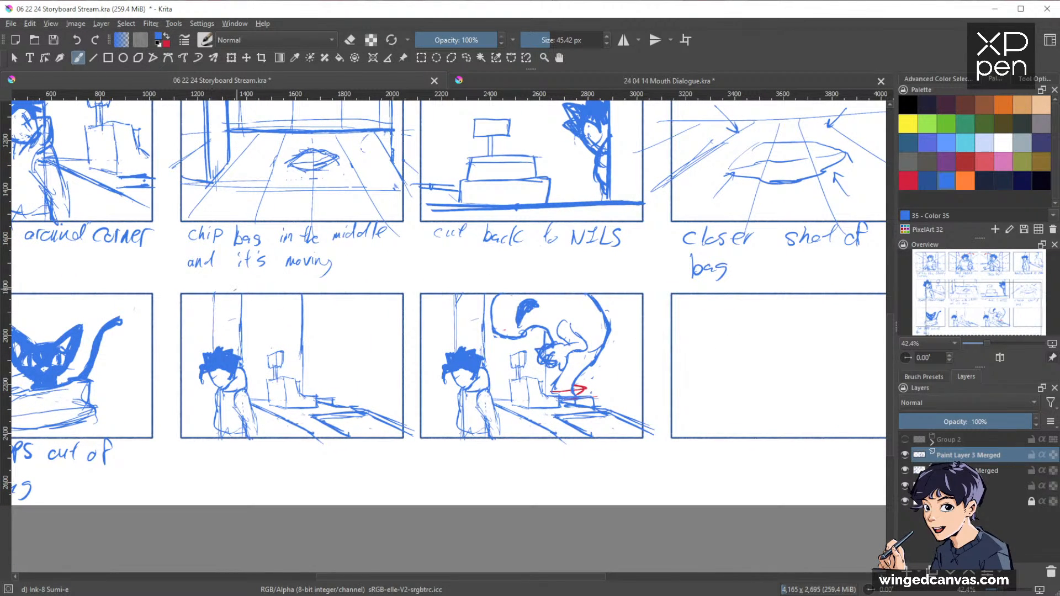
drag(709, 345, 693, 327)
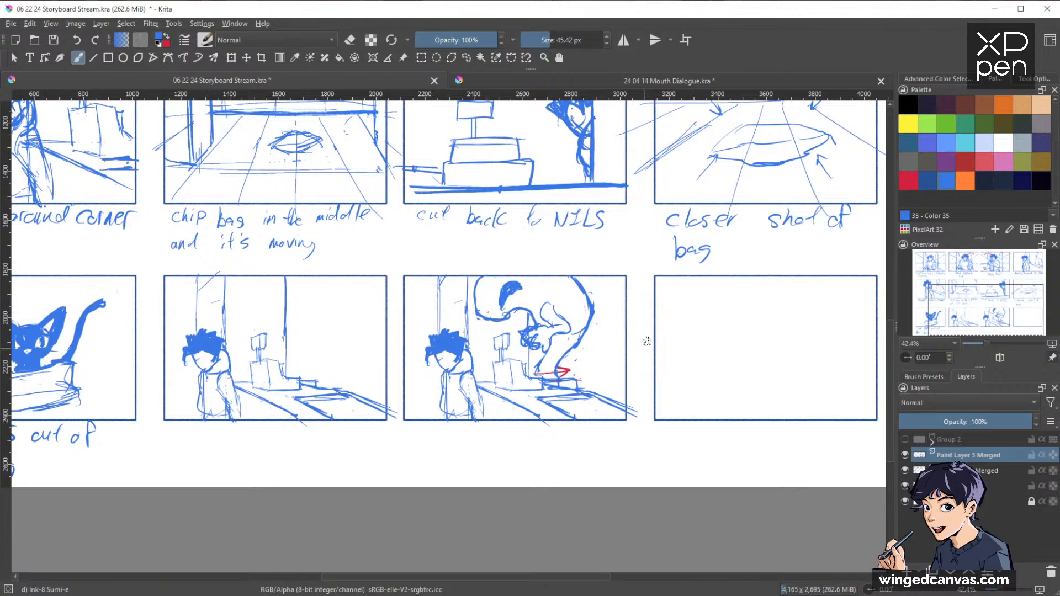
Step: Erase the standing character from the third row's third panel, leaving the cash register, counter and curling figure
drag(766, 350, 643, 369)
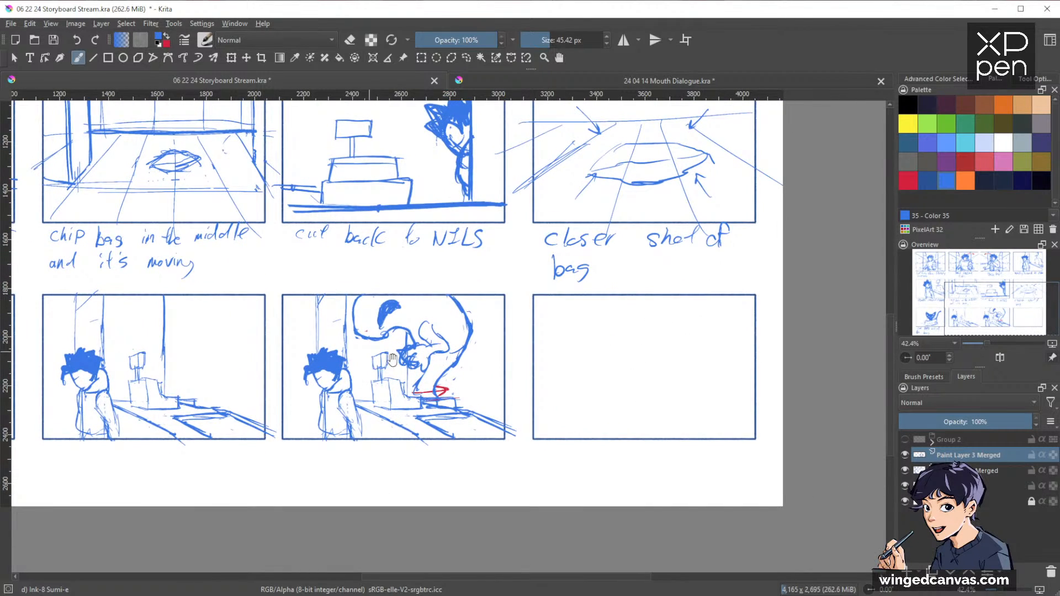
drag(597, 341, 784, 341)
scroll(613, 359, up, 3)
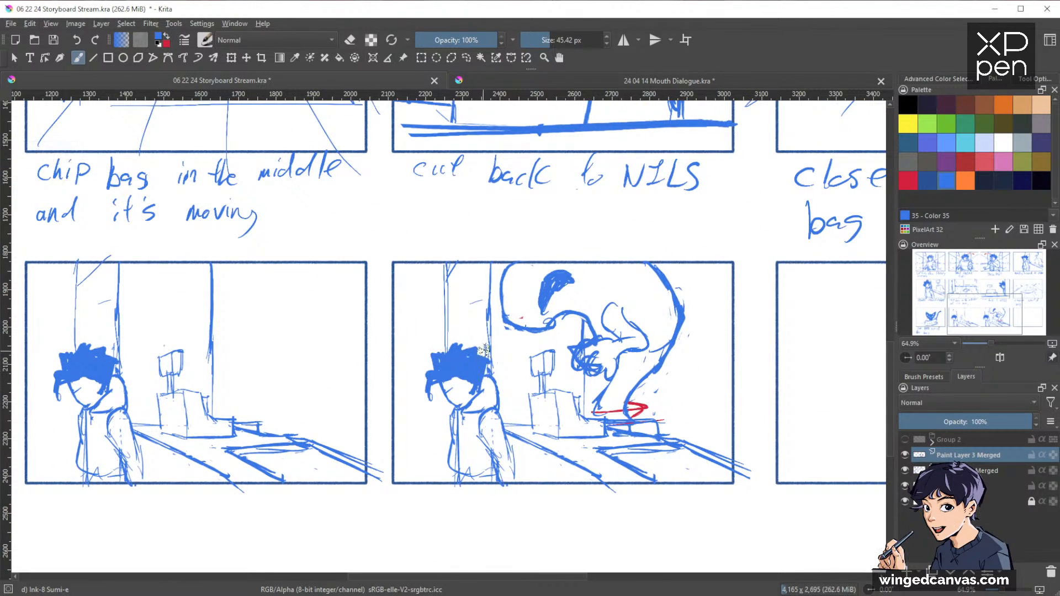
key(e)
mouse_move(468, 353)
mouse_down()
mouse_move(446, 405)
mouse_move(425, 343)
mouse_move(468, 401)
mouse_move(469, 345)
mouse_move(483, 361)
mouse_move(477, 351)
mouse_move(451, 358)
mouse_move(436, 414)
mouse_move(453, 463)
mouse_move(455, 451)
mouse_move(511, 486)
mouse_up()
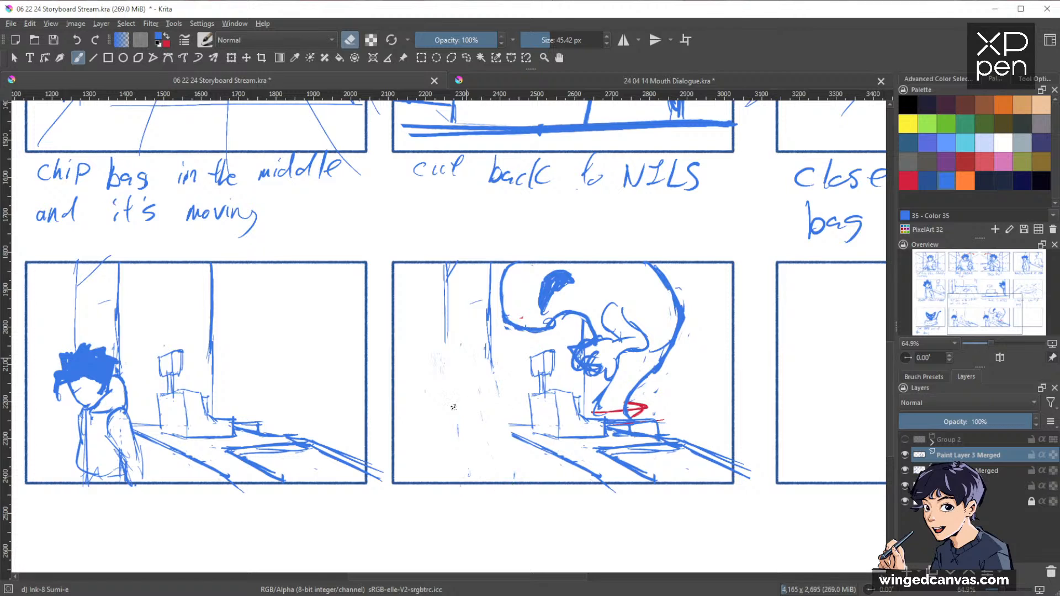
Step: Sketch a new round head, sloping back and bent arm for the character in the third panel
key(e)
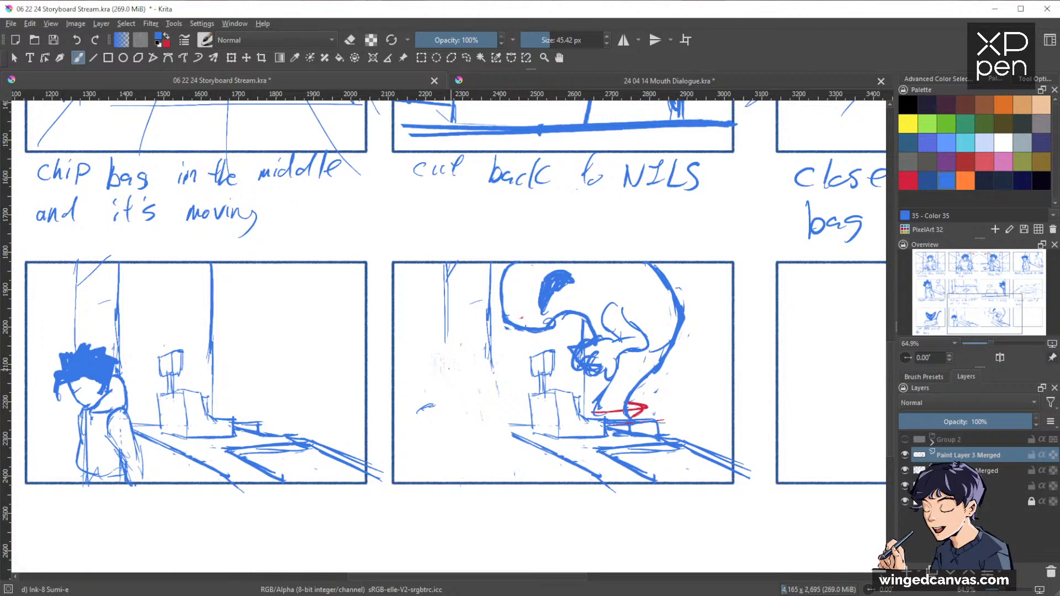
mouse_move(447, 363)
mouse_down()
mouse_move(437, 404)
mouse_move(463, 404)
mouse_up()
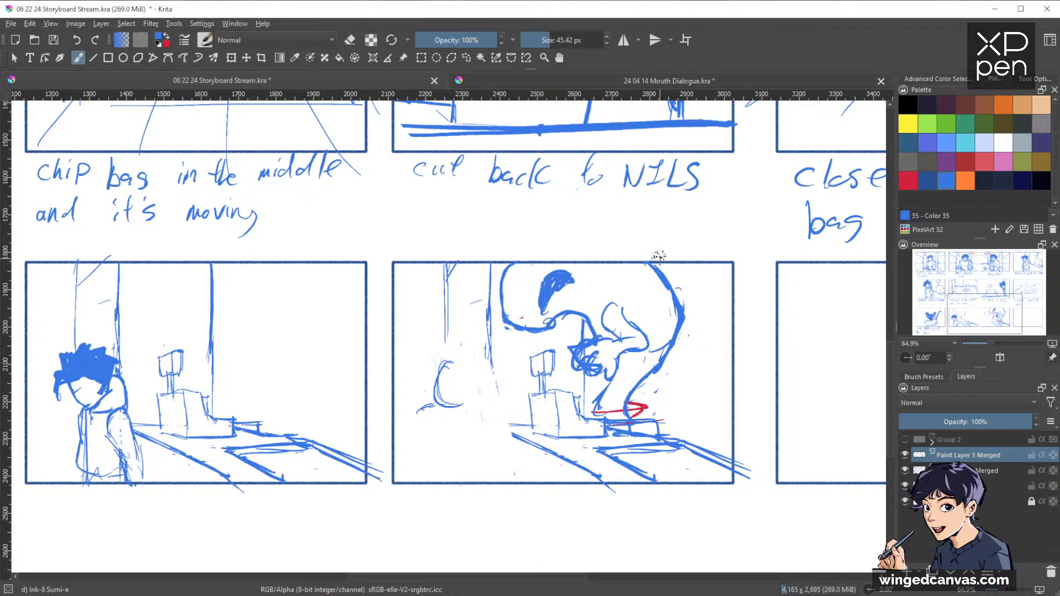
mouse_move(446, 362)
mouse_down()
mouse_move(472, 393)
mouse_move(408, 435)
mouse_move(421, 450)
mouse_move(453, 448)
mouse_up()
mouse_move(434, 403)
mouse_down()
mouse_move(410, 444)
mouse_move(461, 456)
mouse_up()
key(ctrl+z)
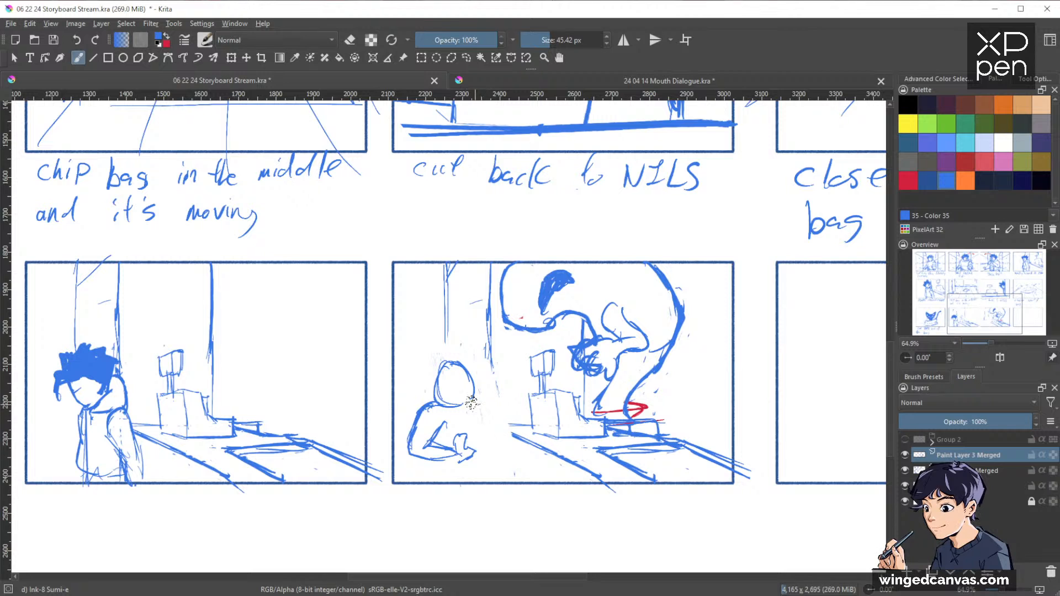
Step: Draw the character's chest line below the head and rough in the hand at the front of the torso
drag(471, 403, 495, 466)
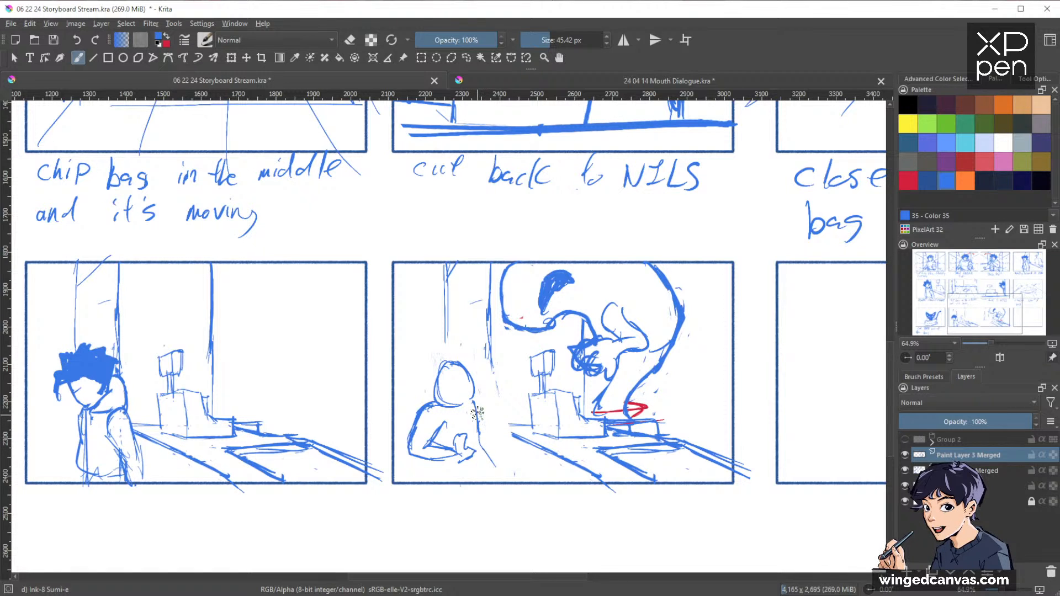
drag(477, 415, 468, 473)
drag(473, 400, 470, 430)
key(e)
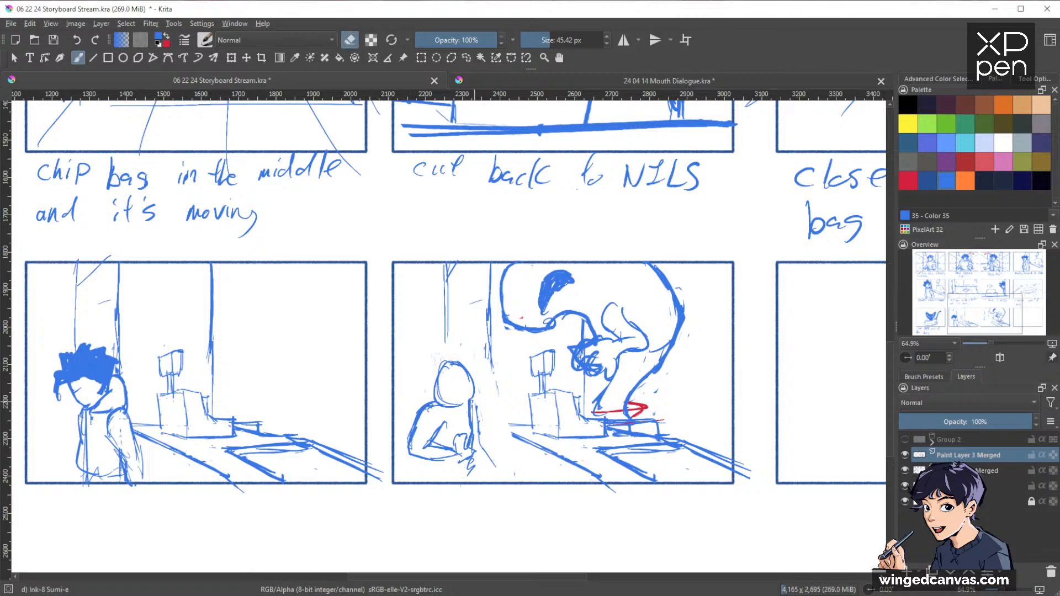
key(e)
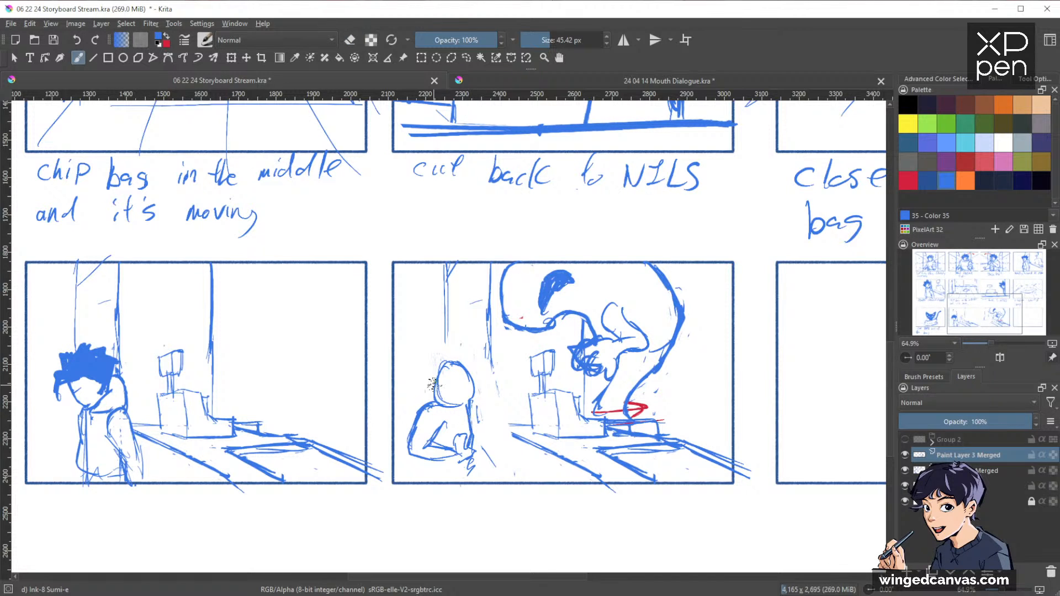
Step: Add a hood behind the character's neck, a filled dark oval on the face, and solid spiky hair
drag(435, 394, 467, 415)
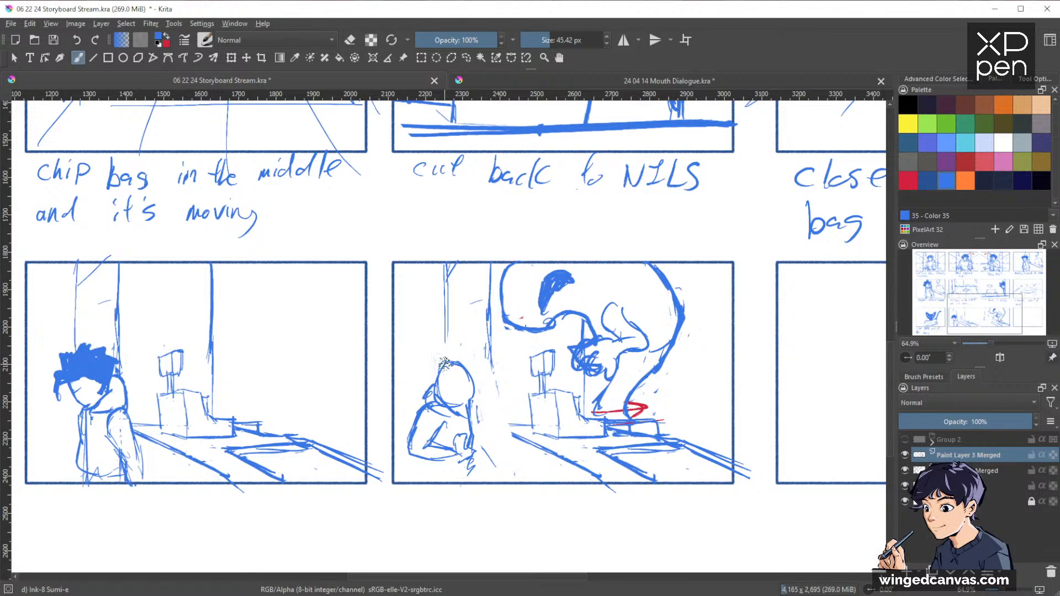
drag(471, 378, 464, 403)
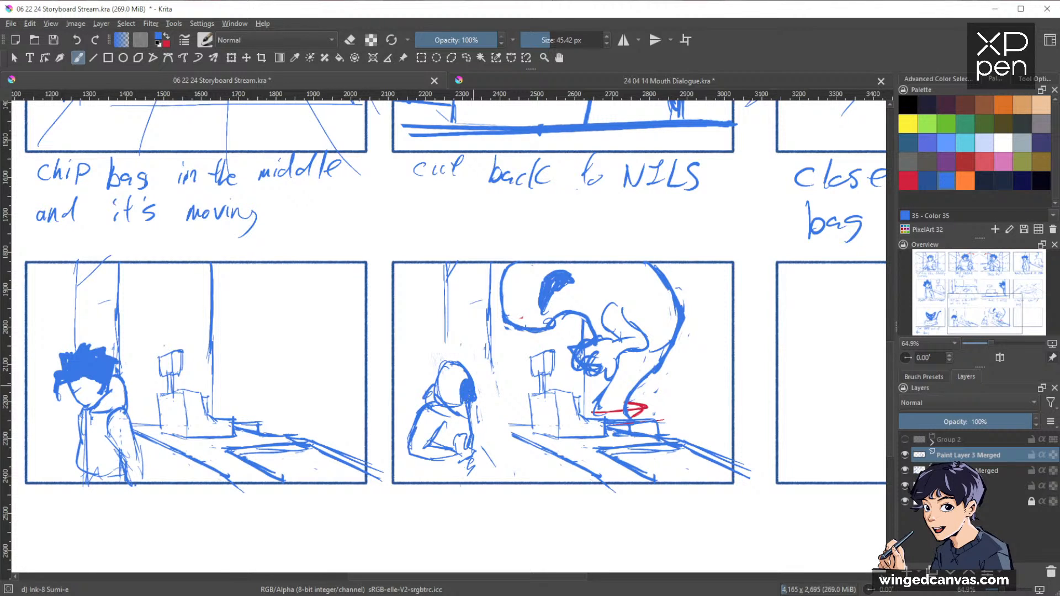
key(e)
key(e)
drag(462, 370, 468, 387)
key(e)
key(e)
mouse_move(426, 393)
mouse_down()
mouse_move(442, 388)
mouse_move(435, 370)
mouse_up()
drag(428, 376, 441, 369)
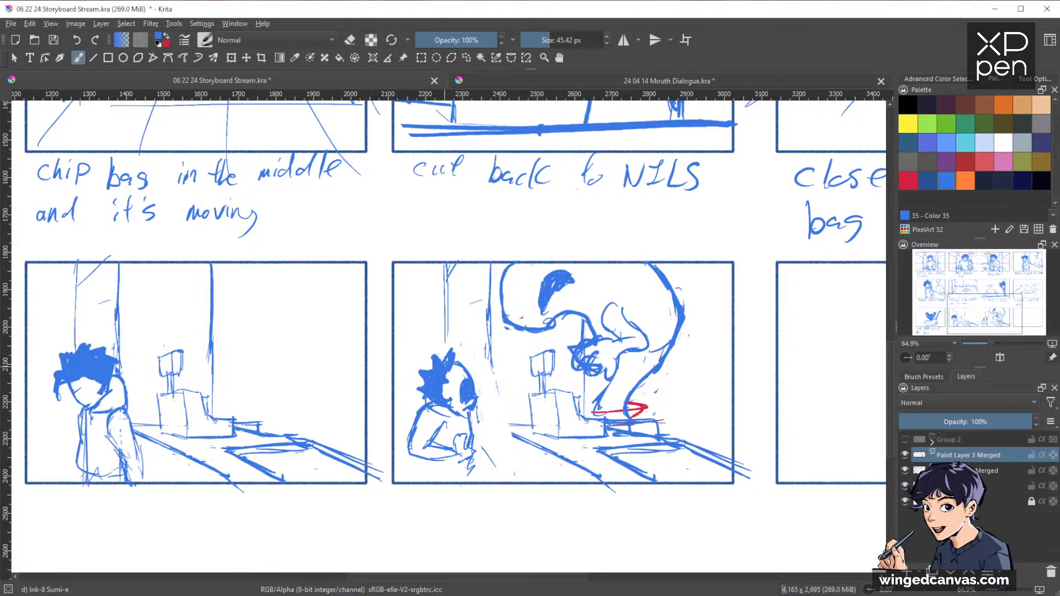
drag(455, 361, 474, 367)
Step: Erase and redraw the character's shoulder and bent elbow with a wider point, and extend the torso lines
key(e)
mouse_move(432, 406)
mouse_down()
mouse_move(415, 435)
mouse_move(436, 415)
mouse_move(415, 463)
mouse_up()
key(e)
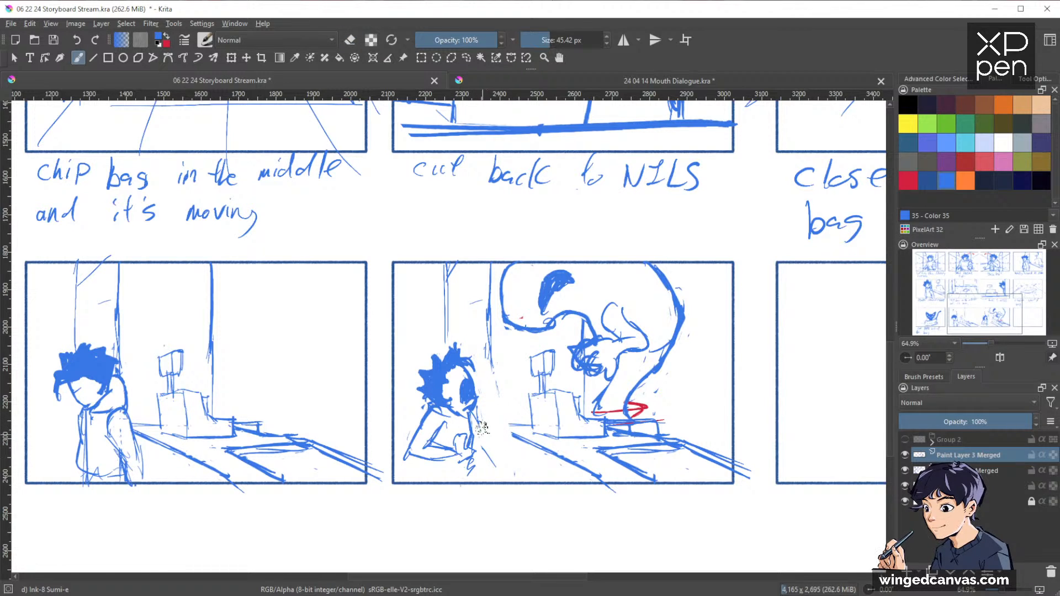
mouse_move(472, 414)
mouse_down()
mouse_move(485, 457)
mouse_move(442, 486)
mouse_move(503, 483)
mouse_move(478, 415)
mouse_up()
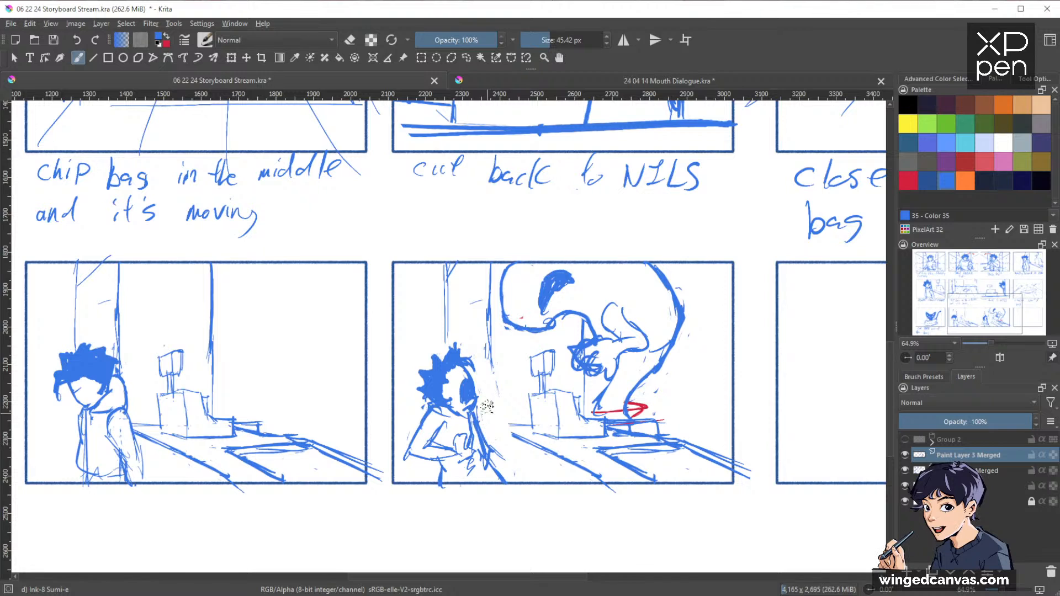
Step: Draw the character's raised arm holding up a boxy device with a round front, and close the torso's lower edge
drag(482, 393, 507, 366)
mouse_move(481, 412)
mouse_down()
mouse_move(509, 381)
mouse_move(503, 354)
mouse_move(514, 348)
mouse_move(504, 347)
mouse_move(523, 367)
mouse_move(504, 415)
mouse_up()
drag(524, 375, 525, 409)
key(e)
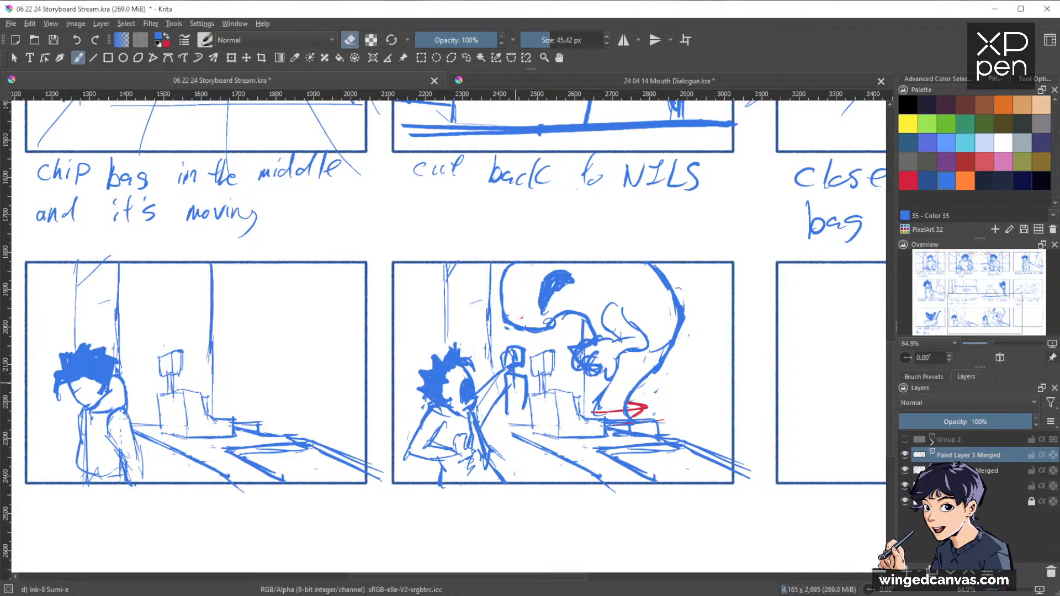
drag(512, 369, 520, 371)
key(e)
drag(503, 414, 529, 413)
mouse_move(502, 375)
mouse_down()
mouse_move(508, 421)
mouse_move(515, 389)
mouse_move(525, 413)
mouse_up()
key(e)
key(e)
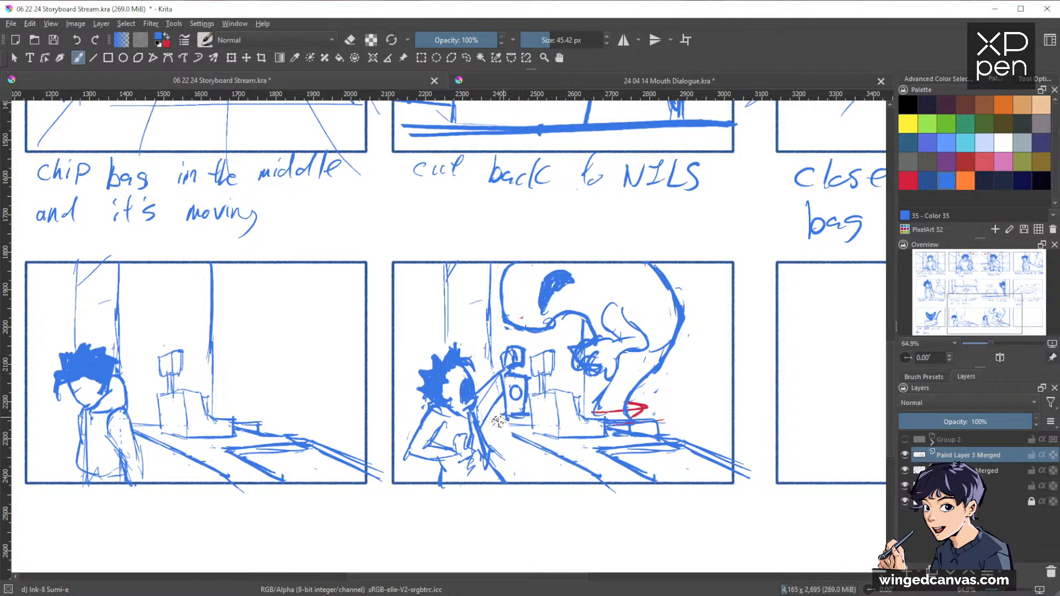
mouse_move(485, 475)
mouse_down()
mouse_move(445, 474)
mouse_move(452, 454)
mouse_move(498, 471)
mouse_up()
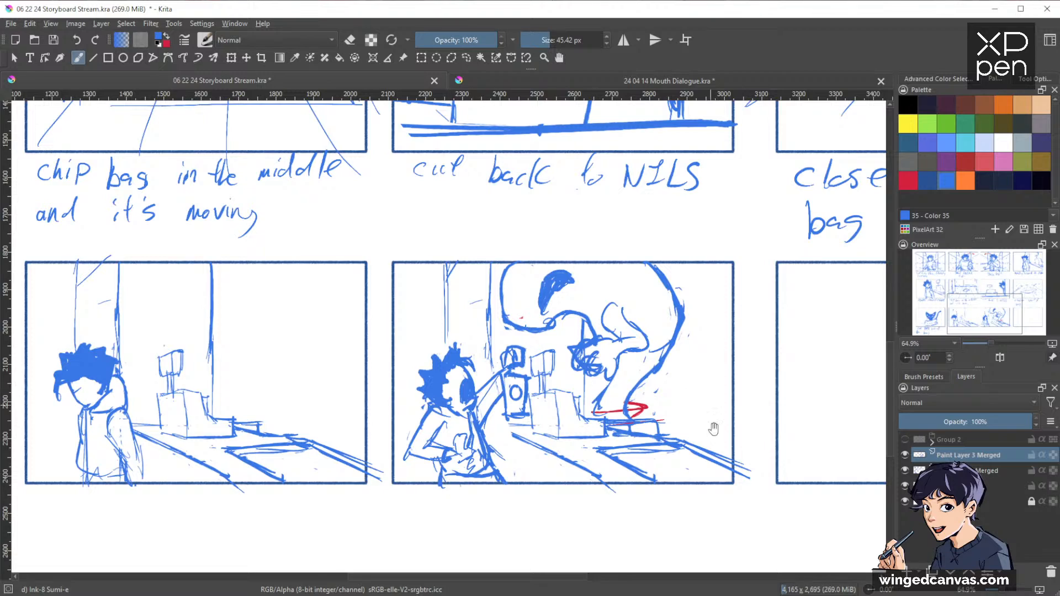
Step: Redraw the looming figure's head outline thicker and further over the character, replacing its dark eye with a smaller mark
scroll(712, 429, down, 5)
scroll(499, 432, up, 4)
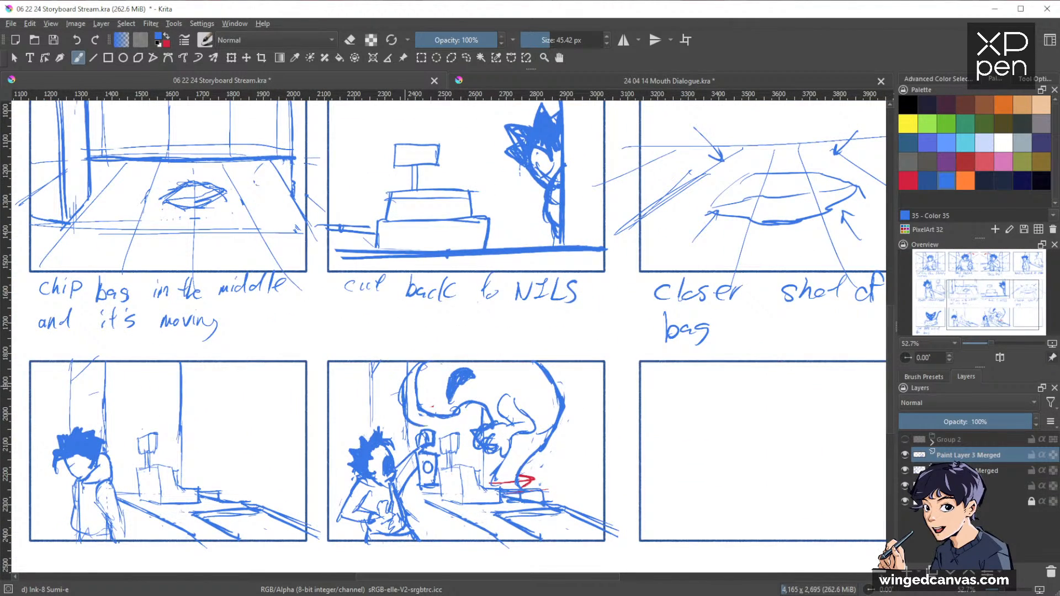
mouse_move(408, 424)
mouse_down()
mouse_move(457, 416)
mouse_move(448, 374)
mouse_move(416, 364)
mouse_move(406, 402)
mouse_up()
key(e)
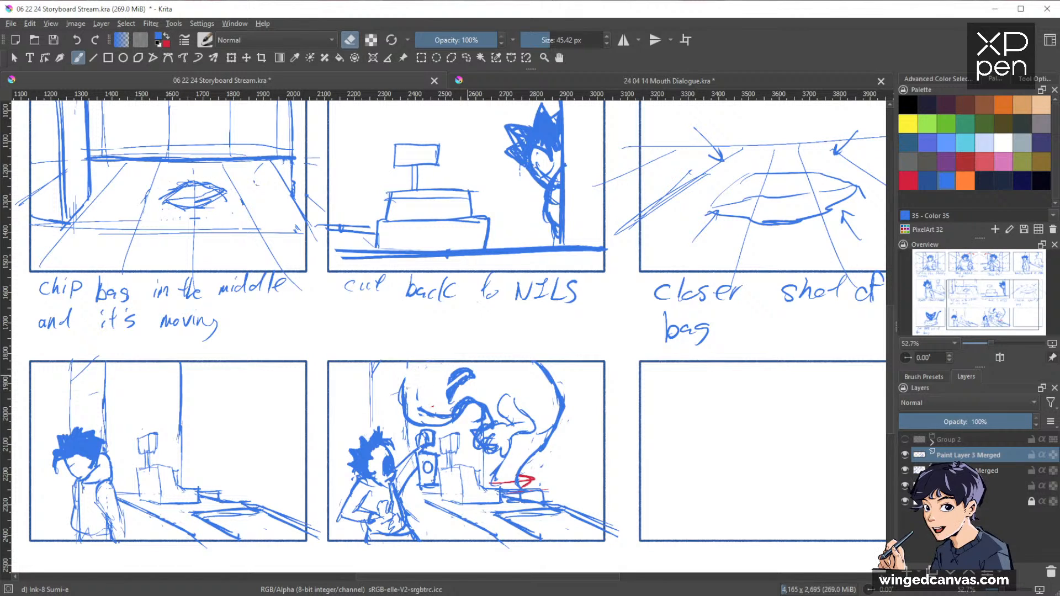
mouse_move(469, 369)
mouse_down()
mouse_move(448, 398)
mouse_move(464, 411)
mouse_up()
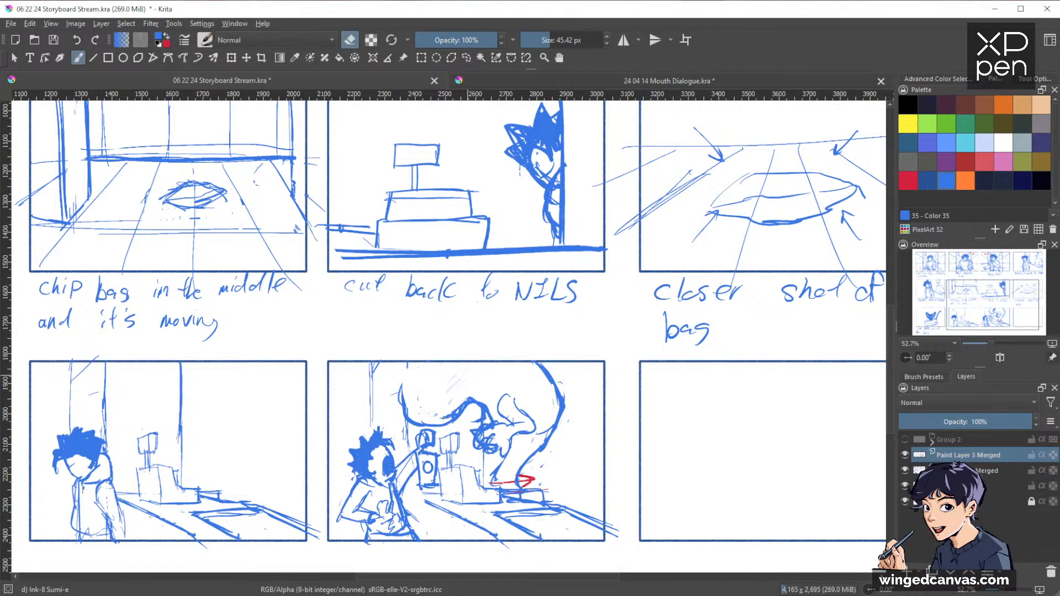
key(e)
mouse_move(397, 362)
mouse_down()
mouse_move(417, 422)
mouse_move(450, 418)
mouse_up()
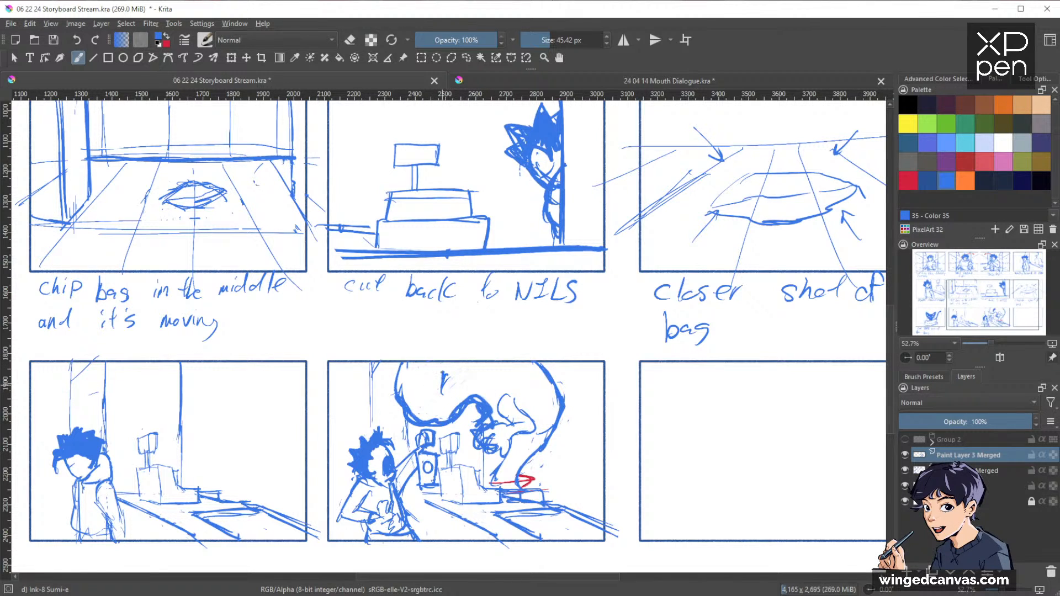
drag(440, 371, 445, 396)
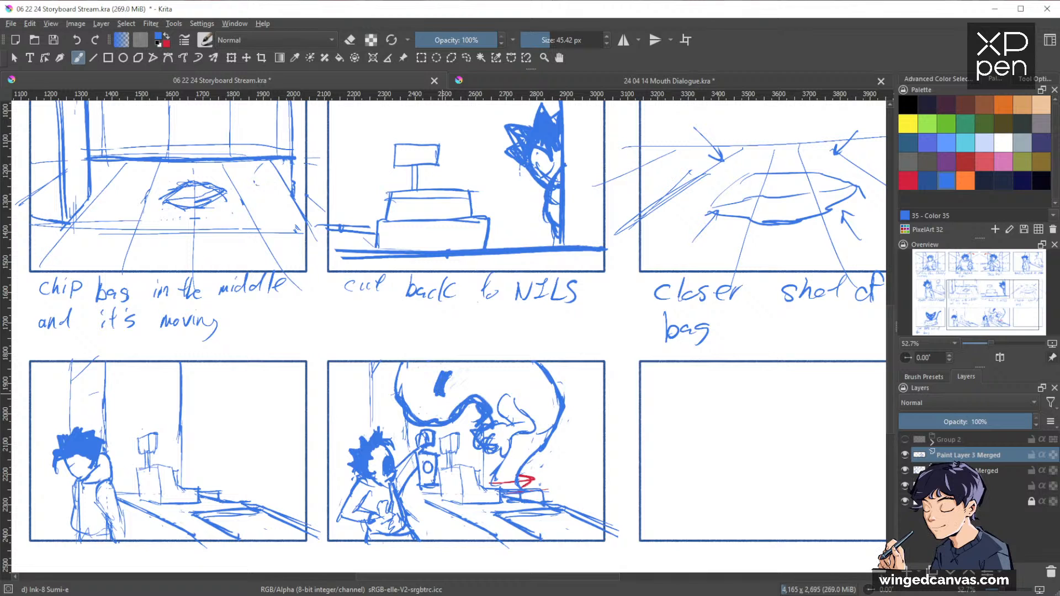
Step: Write the caption "CRAIG" the ghost in quotes-and-name style below the third row's third panel
drag(699, 378, 697, 362)
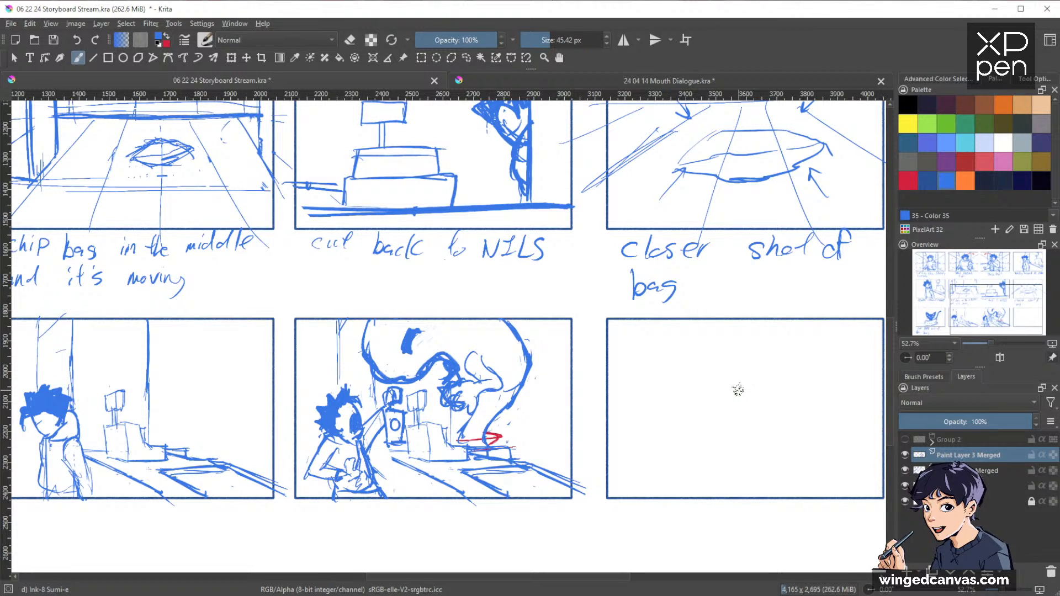
scroll(759, 331, down, 2)
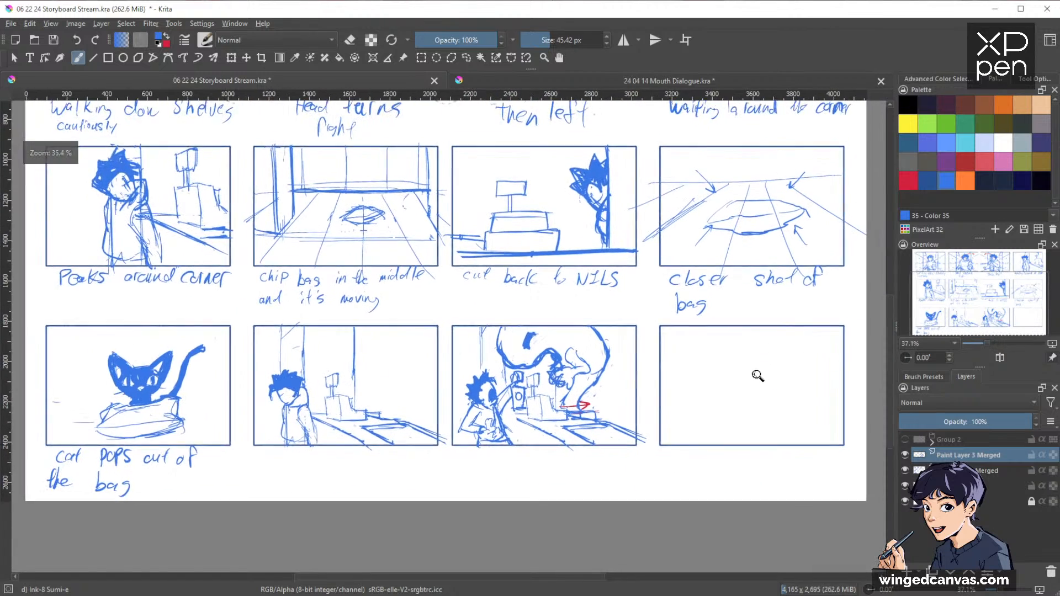
drag(752, 405, 690, 433)
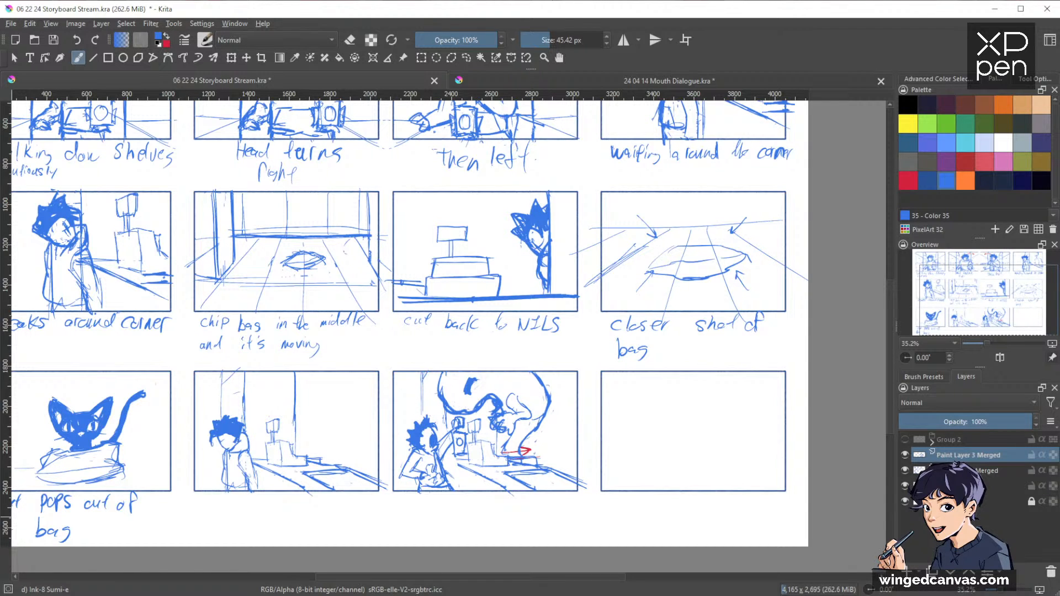
mouse_move(436, 502)
mouse_down()
mouse_move(437, 516)
mouse_move(450, 518)
mouse_move(423, 503)
mouse_move(458, 504)
mouse_move(466, 520)
mouse_move(491, 504)
mouse_up()
drag(494, 495, 506, 519)
mouse_move(512, 496)
mouse_down()
mouse_move(515, 518)
mouse_move(526, 517)
mouse_up()
mouse_move(541, 502)
mouse_down()
mouse_move(540, 524)
mouse_move(559, 516)
mouse_up()
drag(565, 507, 562, 517)
drag(568, 499, 569, 519)
drag(565, 507, 577, 499)
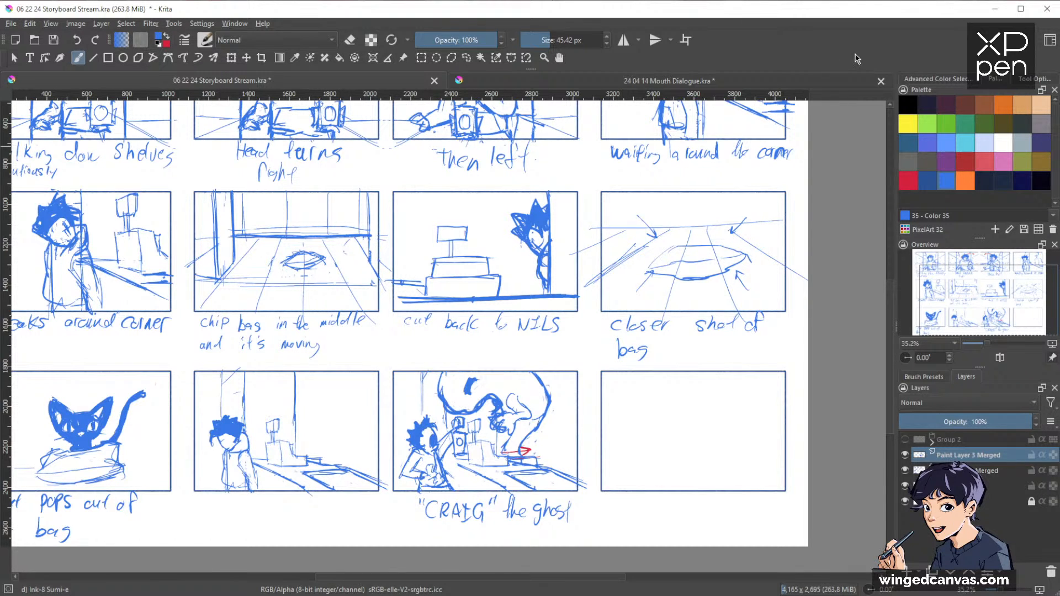
Step: Lasso the third panel's drawing and scale it down slightly to fit inside its frame
scroll(704, 433, up, 2)
drag(715, 419, 716, 418)
drag(722, 435, 667, 428)
key(l)
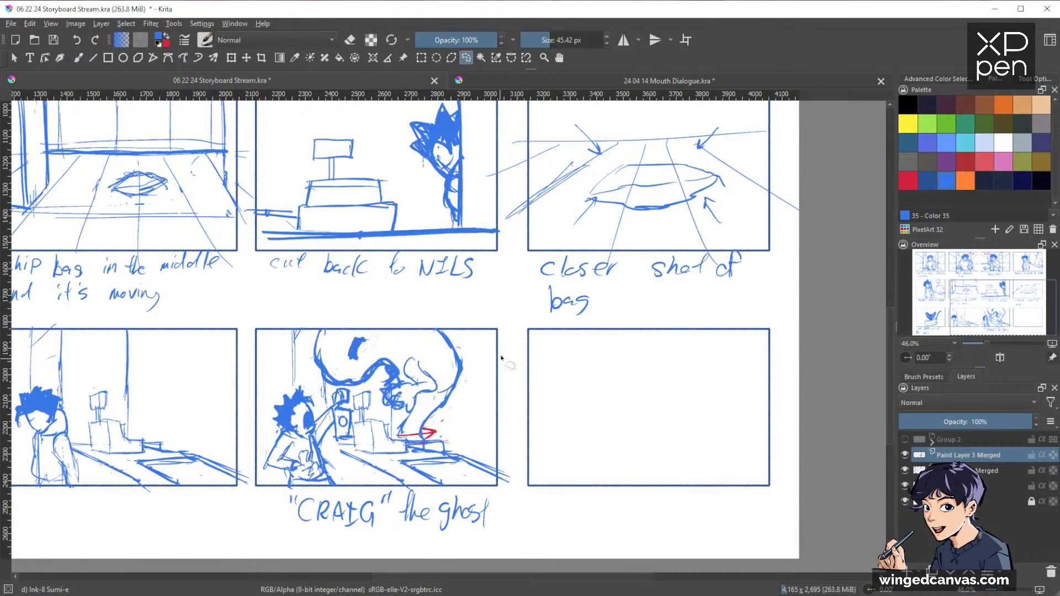
mouse_move(497, 330)
mouse_down()
mouse_move(347, 317)
mouse_move(250, 427)
mouse_move(293, 503)
mouse_move(502, 490)
mouse_move(506, 377)
mouse_up()
key(ctrl+t)
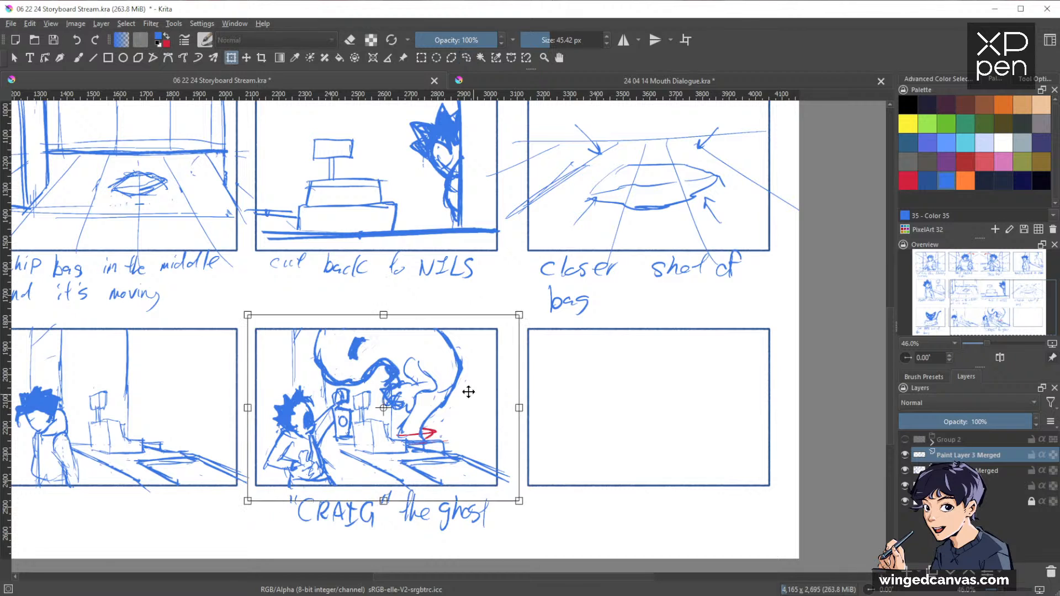
drag(502, 334, 499, 330)
mouse_move(426, 417)
mouse_down()
mouse_move(656, 416)
mouse_move(643, 407)
mouse_move(568, 422)
mouse_up()
key(ctrl+z)
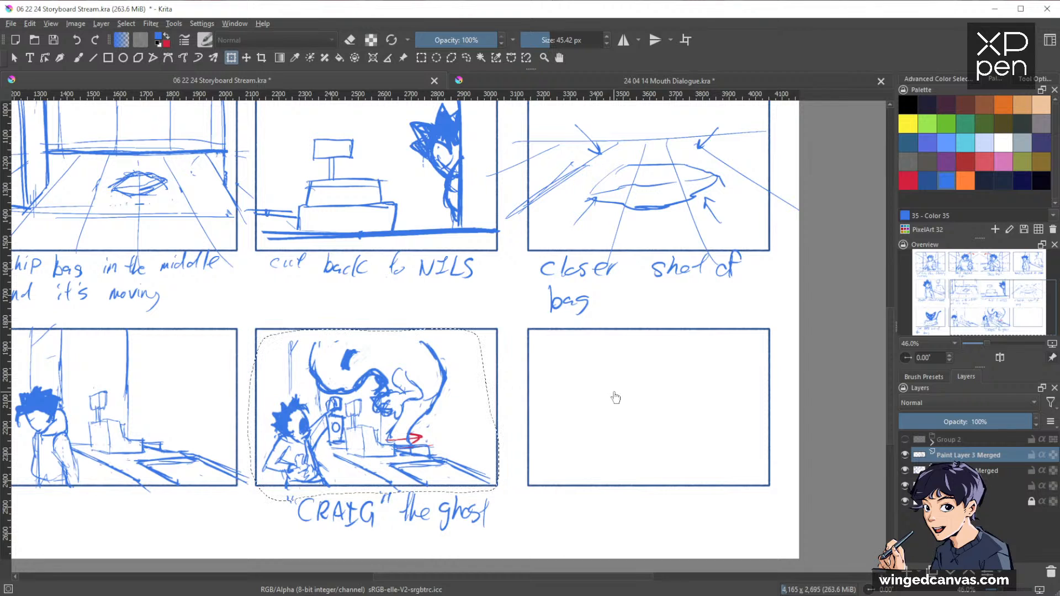
Step: Place a copy of the selected drawing in the empty fourth panel of the third row and deselect
mouse_move(429, 397)
mouse_down()
mouse_move(538, 414)
mouse_move(694, 407)
mouse_up()
drag(783, 433, 781, 430)
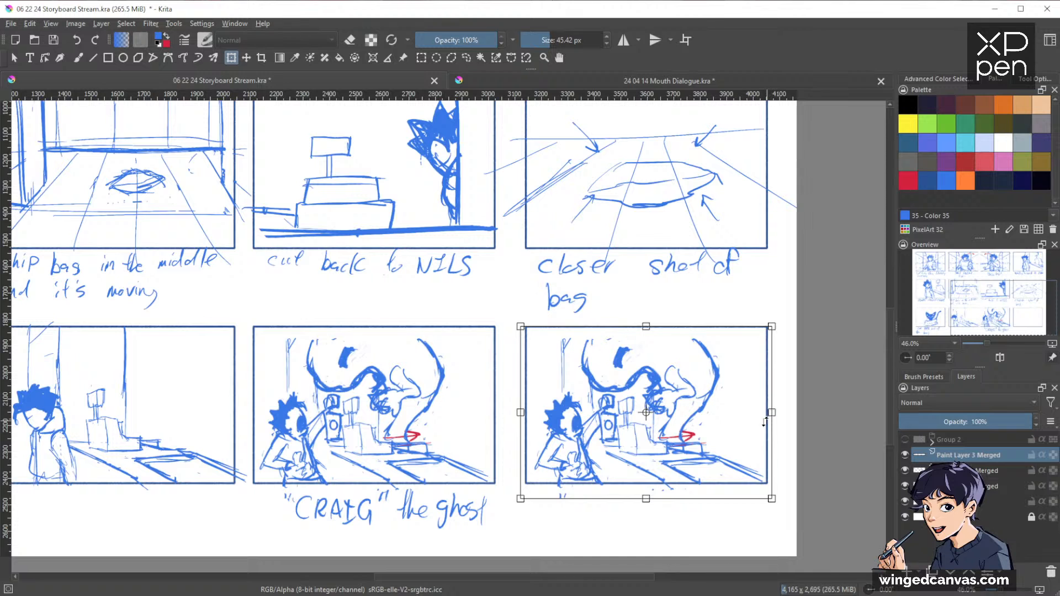
key(Return)
key(ctrl+shift+a)
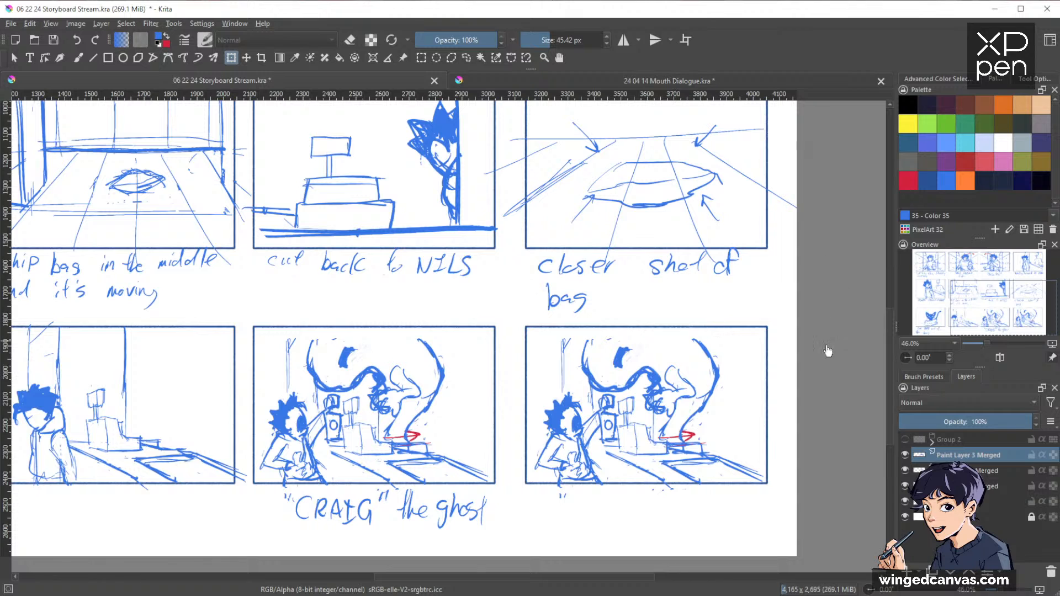
Step: Lasso the character in the fourth panel's copy, delete it, and return to the brush without a selection
key(b)
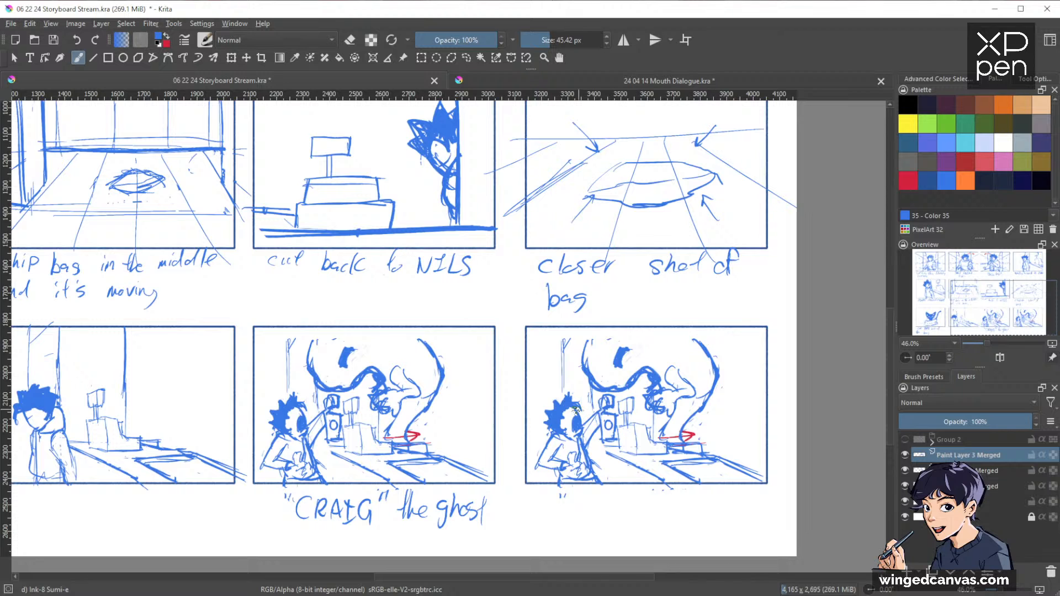
drag(635, 357, 655, 377)
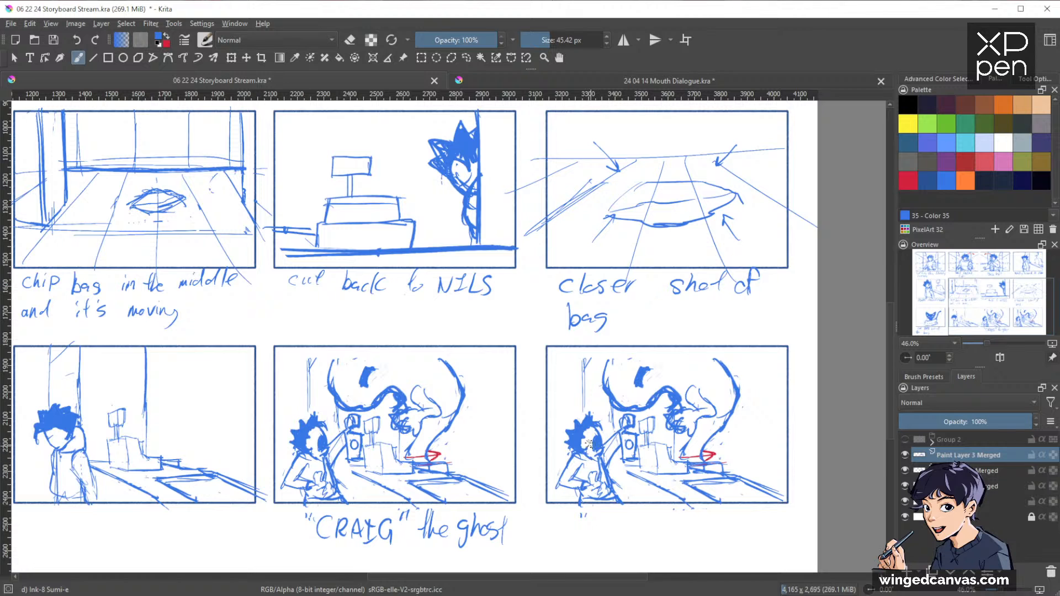
key(ctrl+r)
mouse_move(618, 436)
mouse_down()
mouse_move(596, 407)
mouse_move(565, 421)
mouse_move(541, 497)
mouse_move(607, 531)
mouse_move(626, 475)
mouse_up()
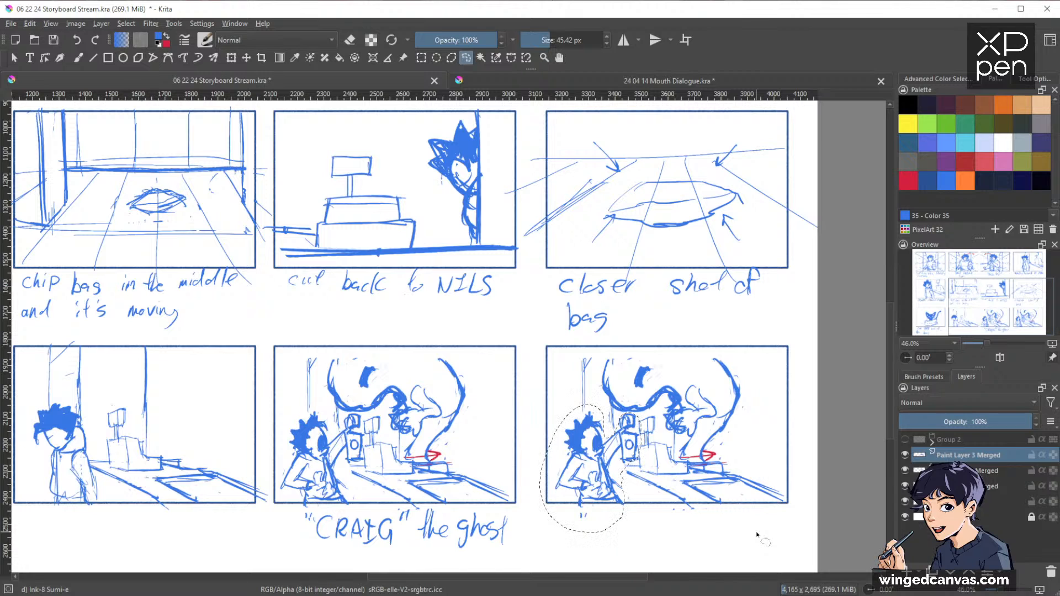
key(Delete)
key(ctrl+shift+a)
key(b)
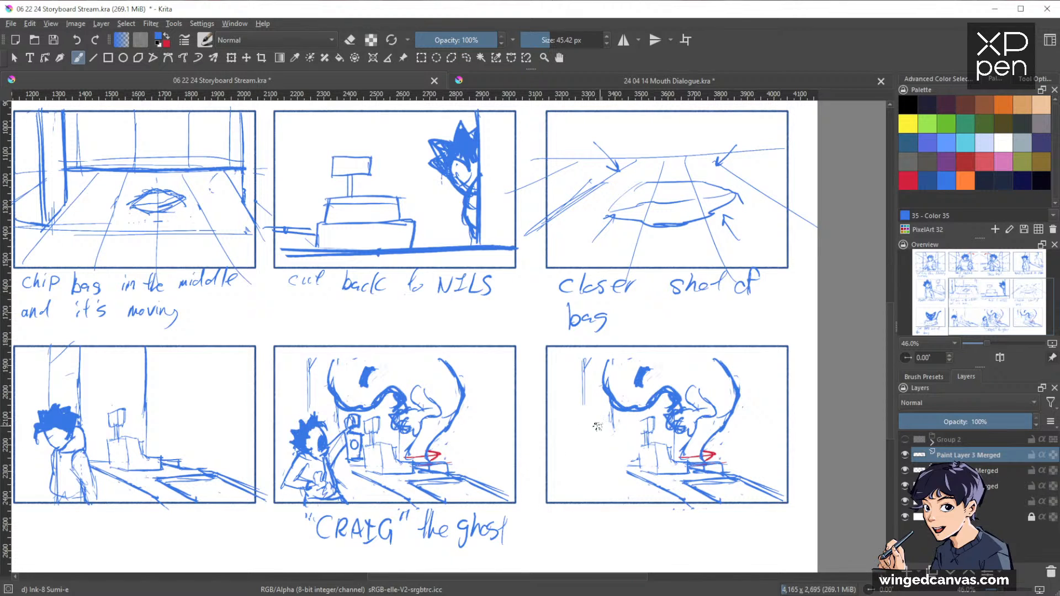
Step: Sketch the character in the third row's fourth panel with spiky filled hair, a leaning body and one arm punching up at the ghost
mouse_move(597, 422)
mouse_down()
mouse_move(629, 430)
mouse_move(605, 446)
mouse_move(637, 418)
mouse_up()
mouse_move(608, 465)
mouse_down()
mouse_move(644, 425)
mouse_move(579, 441)
mouse_up()
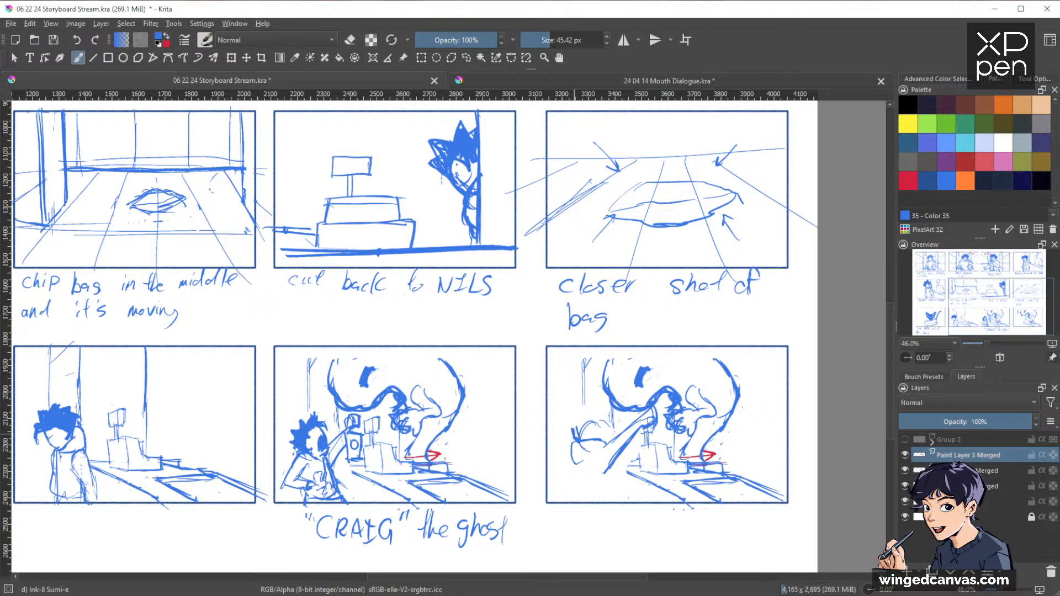
drag(589, 425, 573, 432)
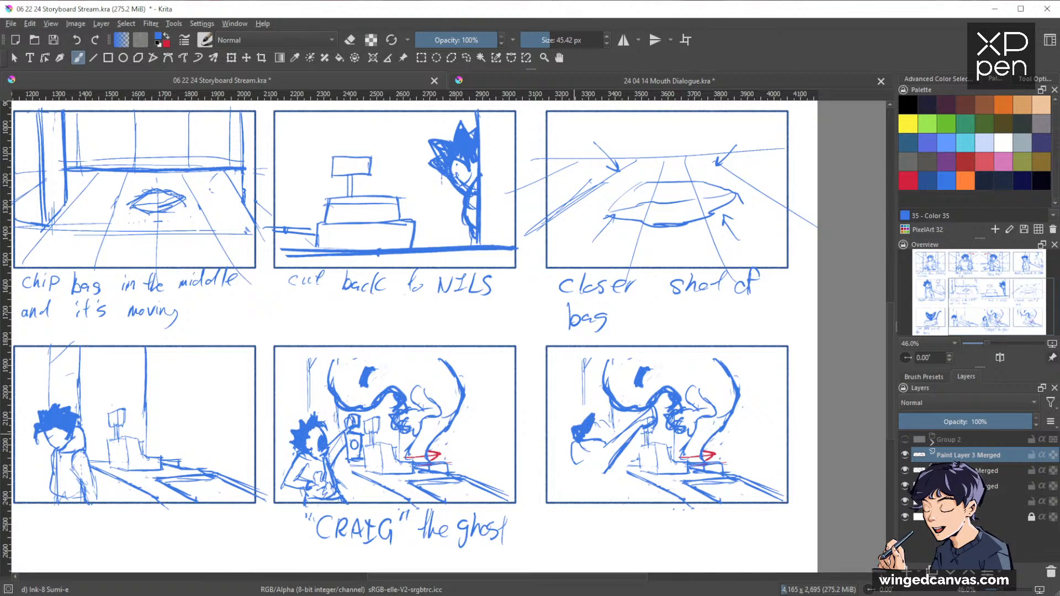
mouse_move(607, 427)
mouse_down()
mouse_move(585, 442)
mouse_move(600, 429)
mouse_up()
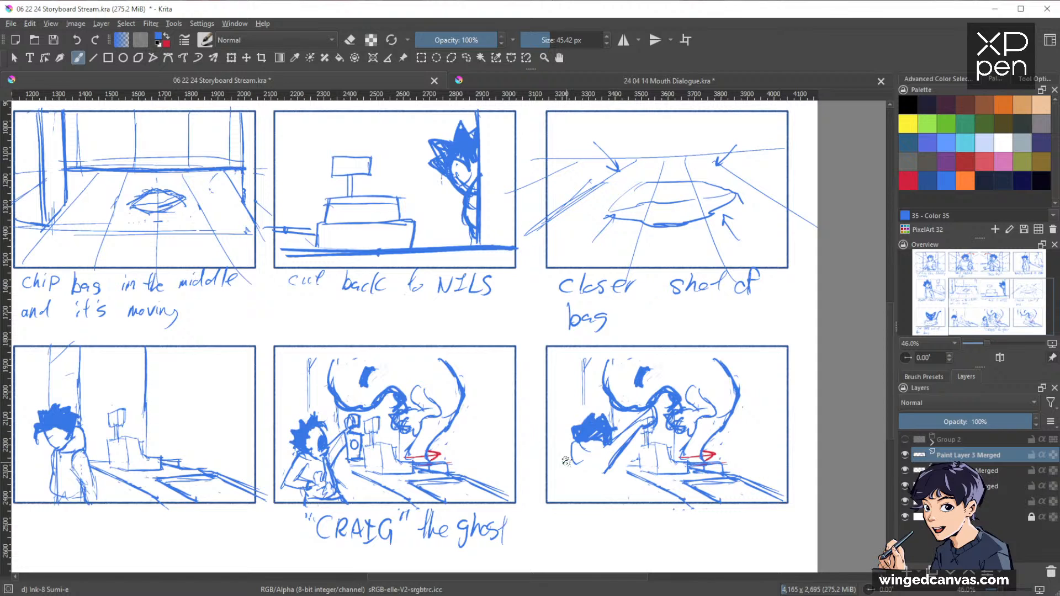
drag(562, 462, 572, 451)
drag(606, 489, 622, 458)
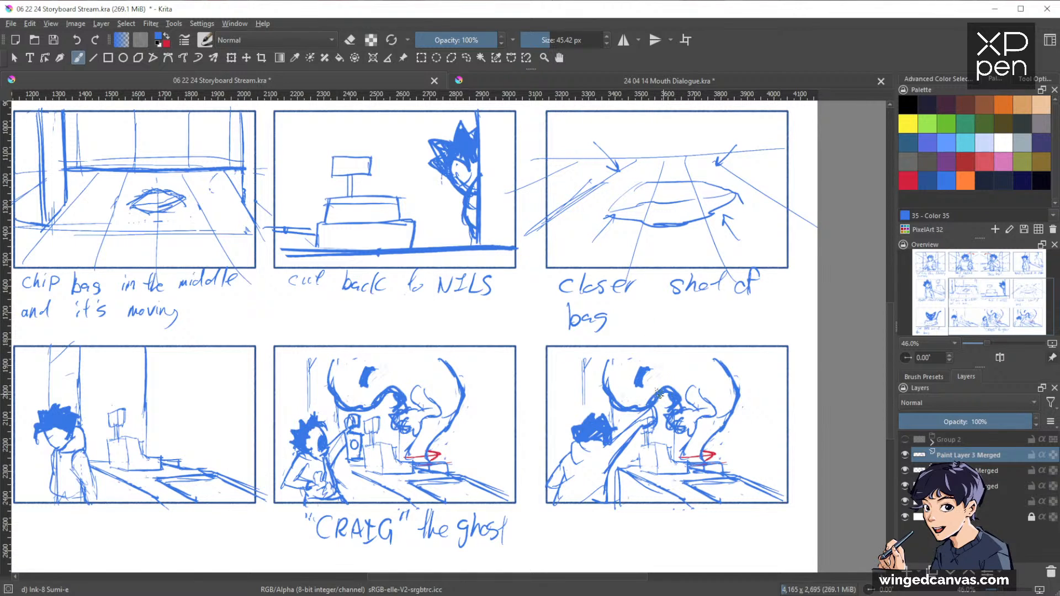
Step: Erase the ghost's face and raised hand from the fourth panel and darken the character's punching arm
key(e)
mouse_move(647, 402)
mouse_down()
mouse_move(677, 398)
mouse_move(676, 436)
mouse_up()
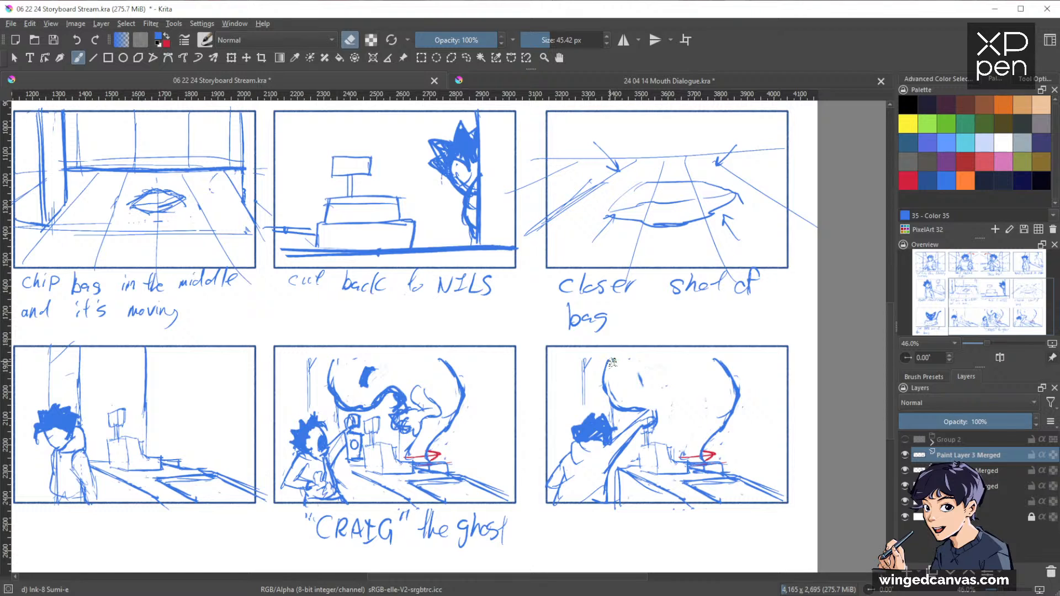
key(e)
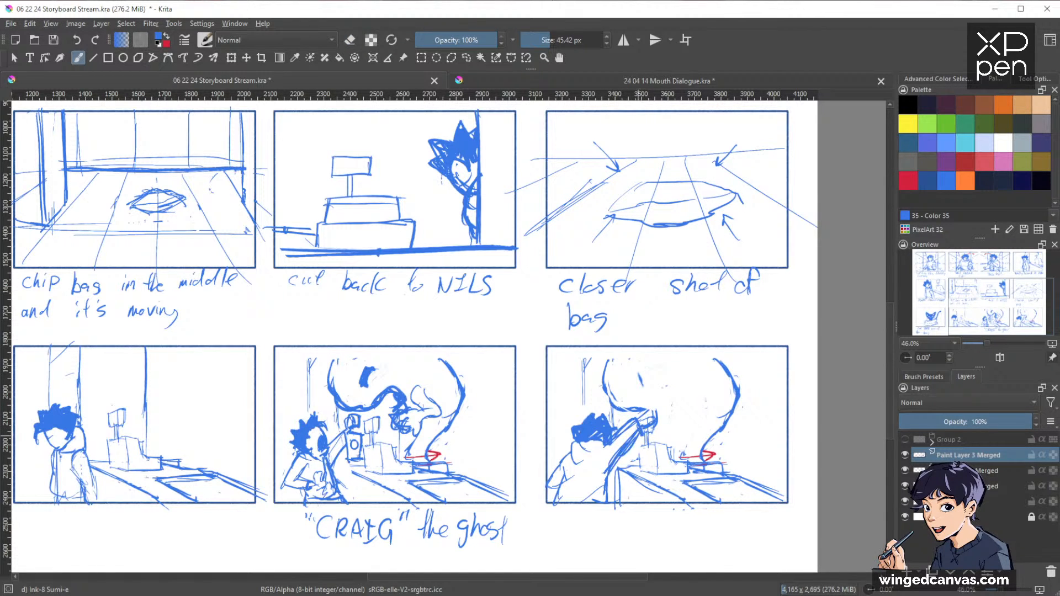
key(e)
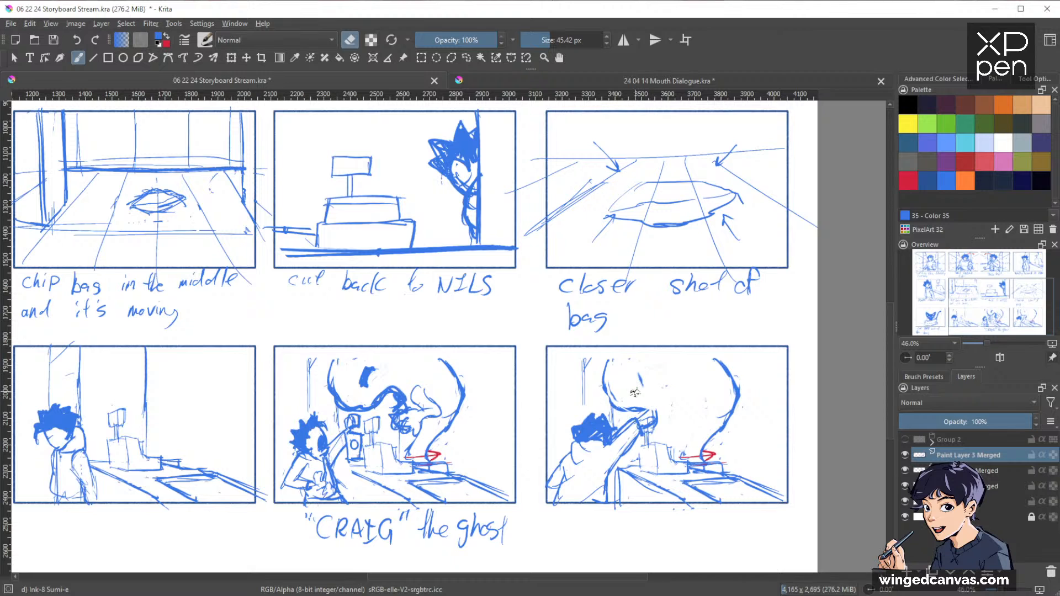
Step: Redraw the ghost's face dented around the fist, with its body contour moved inward, and erase the old outer edge
key(e)
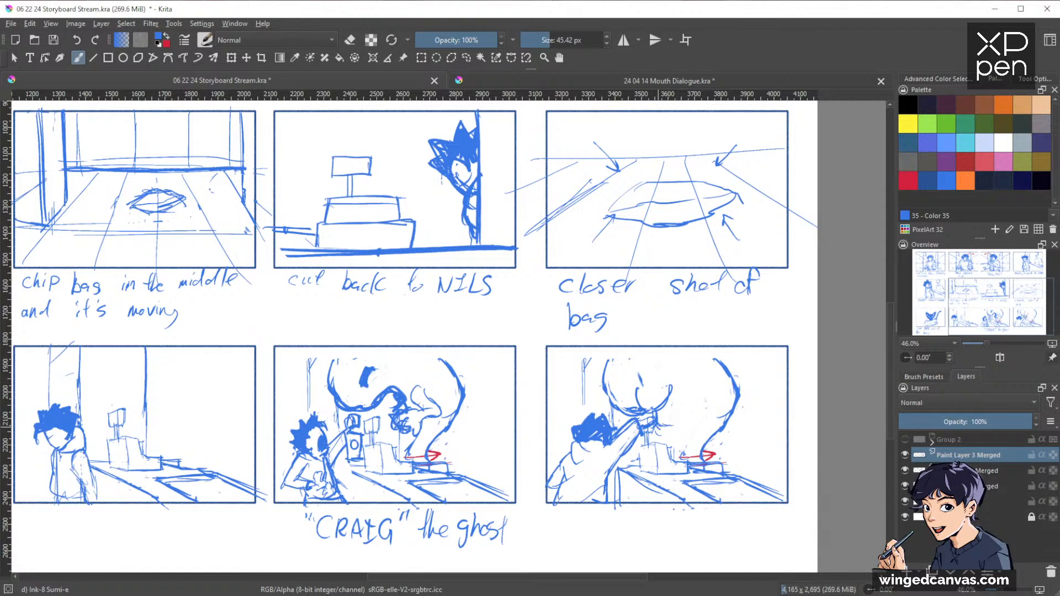
drag(658, 425, 692, 415)
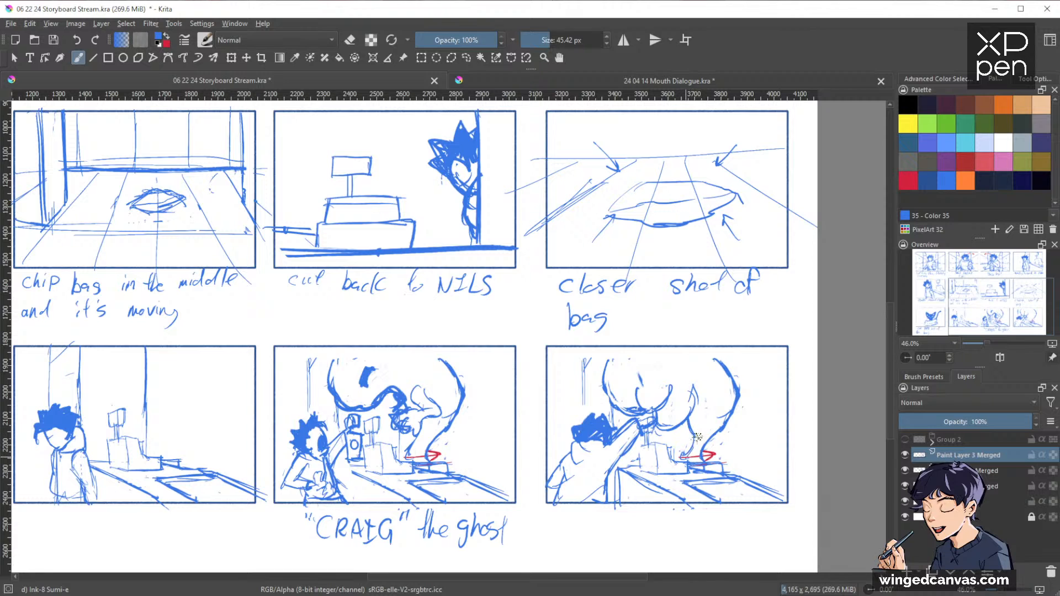
mouse_move(724, 381)
mouse_down()
mouse_move(715, 425)
mouse_move(729, 433)
mouse_up()
key(e)
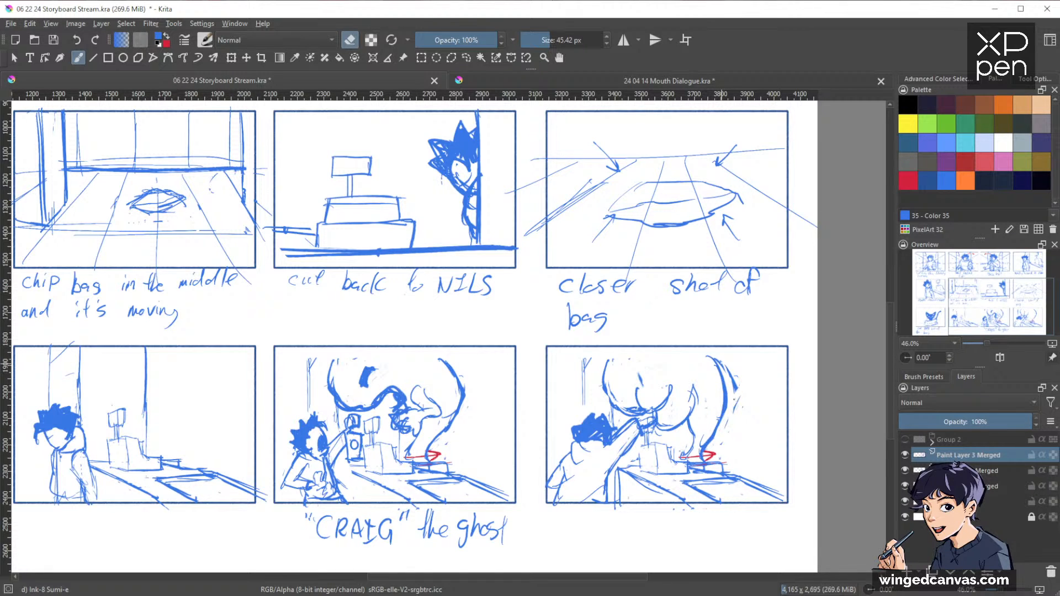
key(e)
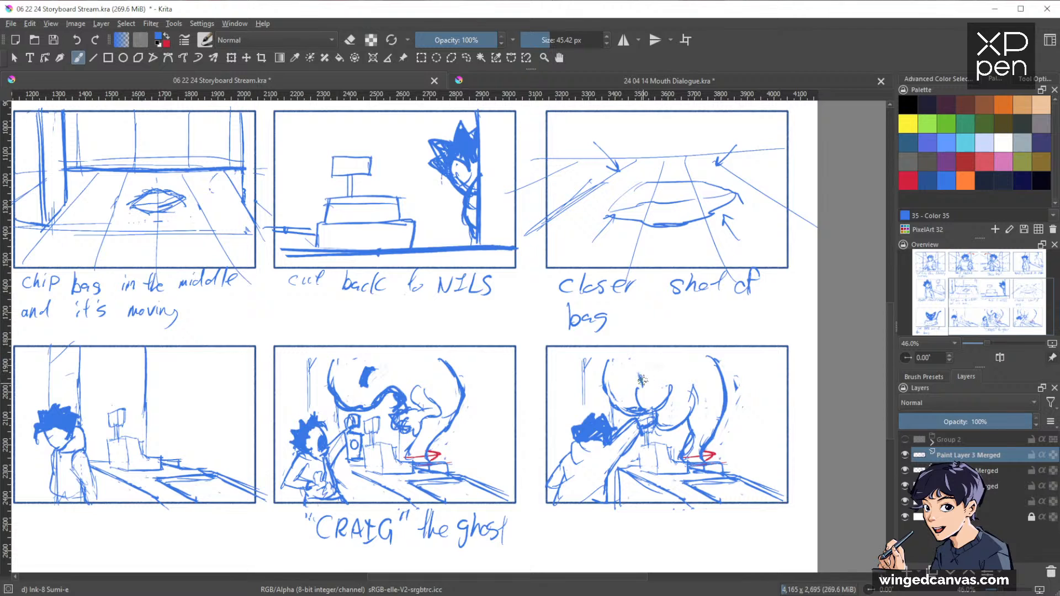
Step: Extend the outline of the ghost's head to the fourth panel's upper border and clean up stray marks around it
key(e)
key(e)
mouse_move(627, 349)
mouse_down()
mouse_move(605, 369)
mouse_move(610, 382)
mouse_up()
key(e)
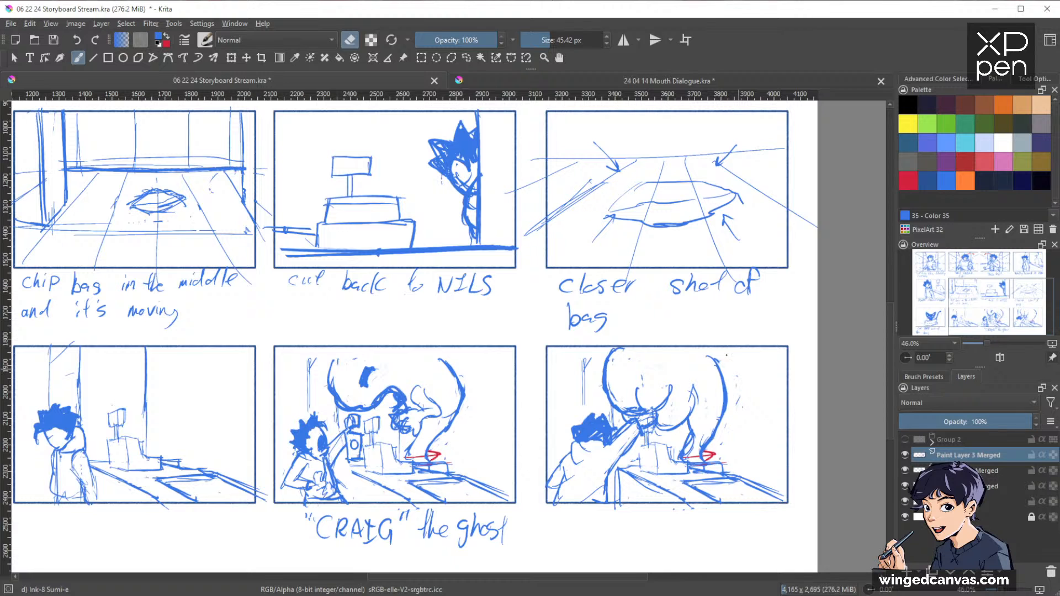
key(e)
Step: Write the caption "Punches Ghost in face" below the third row's fourth panel
scroll(710, 355, down, 3)
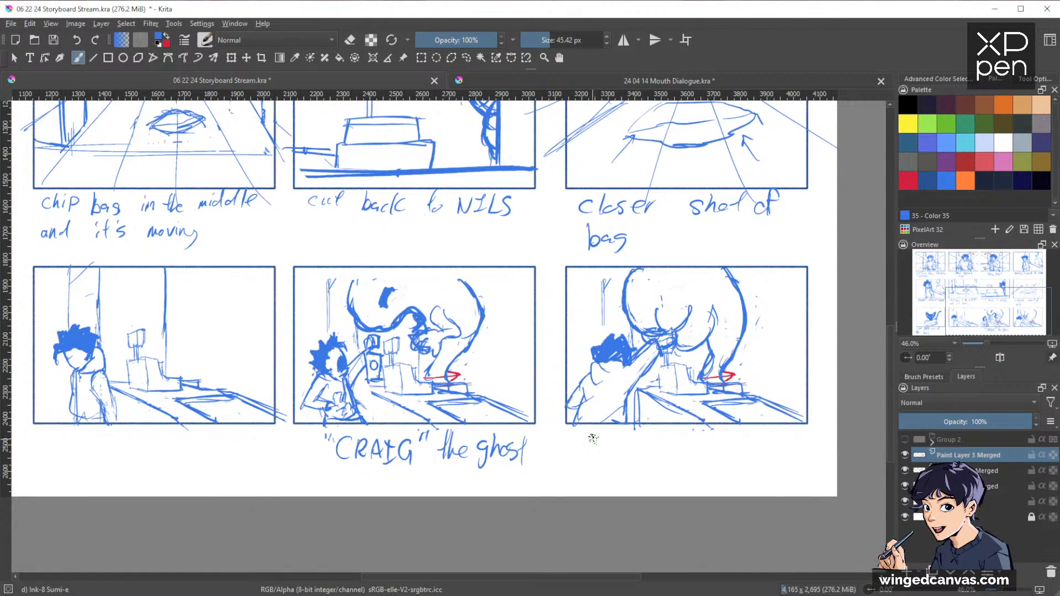
drag(594, 435, 628, 456)
mouse_move(636, 439)
mouse_down()
mouse_move(635, 455)
mouse_move(658, 451)
mouse_up()
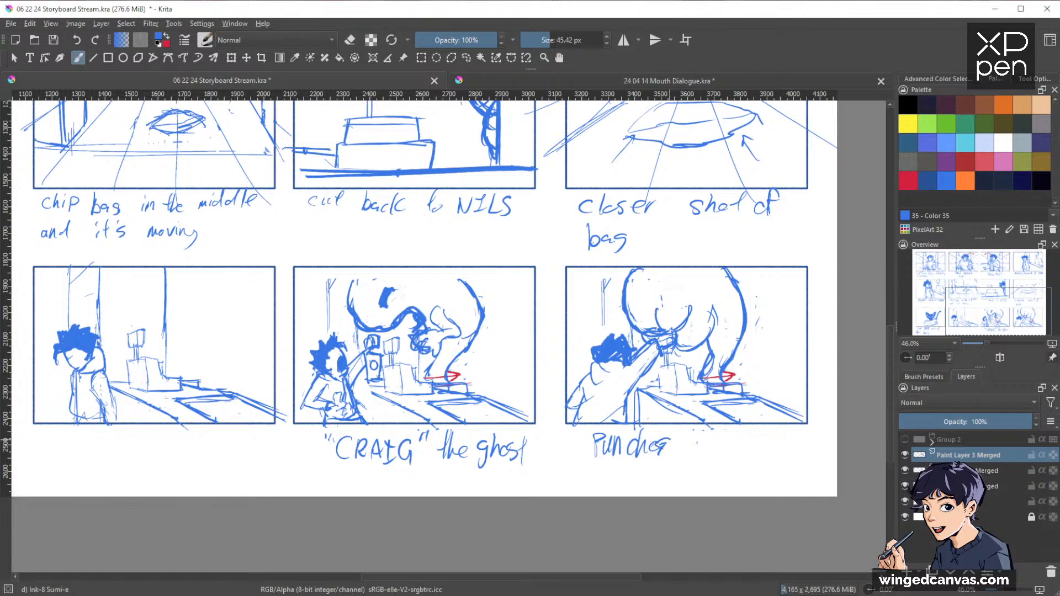
drag(706, 427, 717, 458)
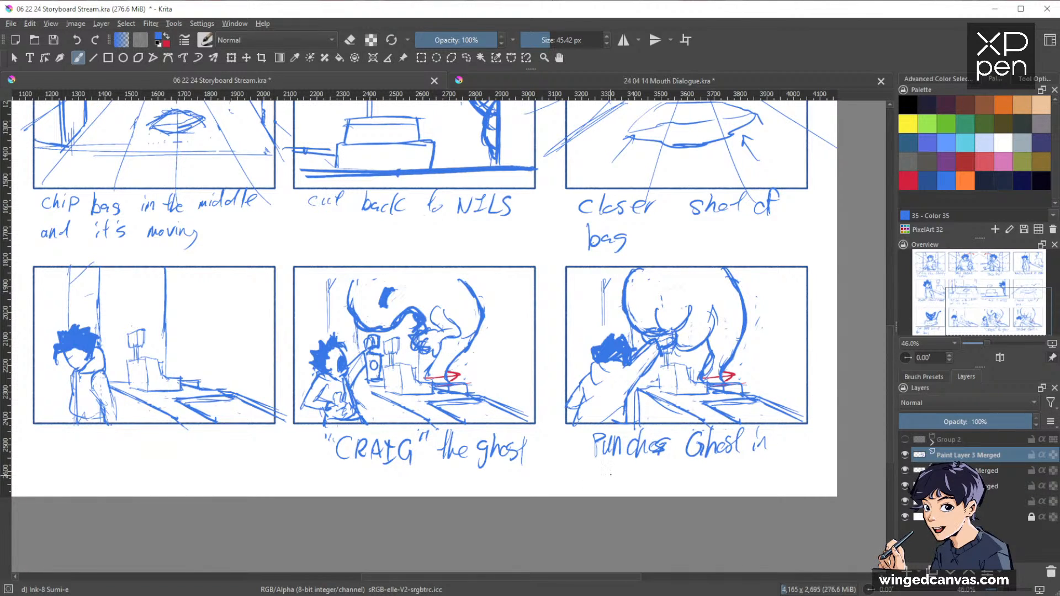
drag(611, 461, 604, 492)
drag(601, 480, 630, 490)
mouse_move(638, 477)
mouse_down()
mouse_move(634, 490)
mouse_move(655, 487)
mouse_up()
Step: Letter "ch-ching" with small impact lines above the cash register in the third row's second panel, and an exclamation mark over the character
drag(770, 309, 791, 376)
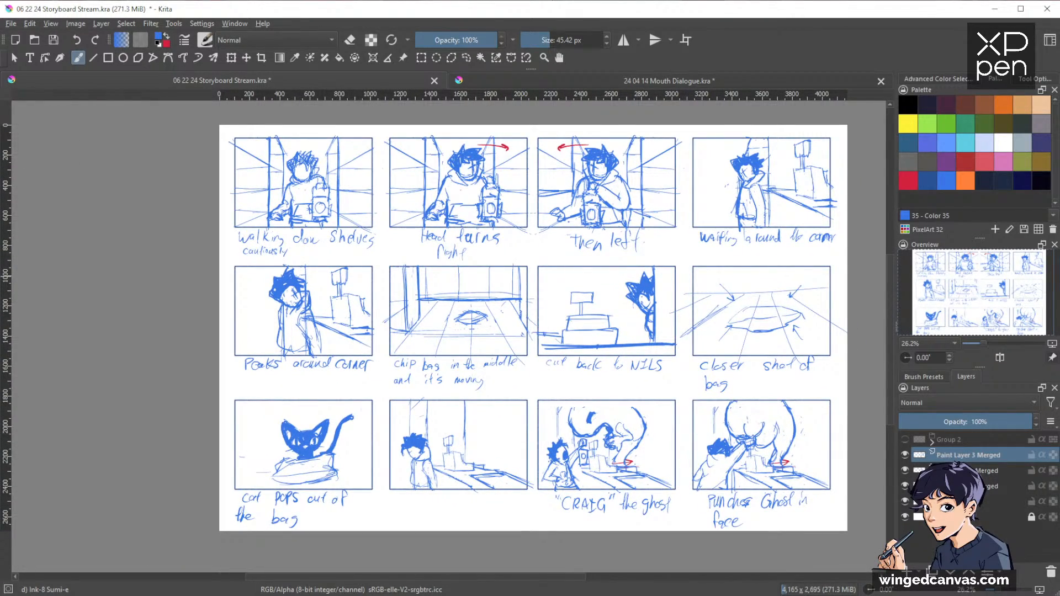
drag(474, 469, 618, 343)
mouse_move(593, 377)
mouse_down()
mouse_move(595, 386)
mouse_move(611, 378)
mouse_move(592, 355)
mouse_up()
mouse_move(605, 334)
mouse_down()
mouse_move(610, 354)
mouse_move(643, 353)
mouse_up()
drag(647, 344, 647, 354)
mouse_move(651, 353)
mouse_down()
mouse_move(658, 347)
mouse_move(661, 368)
mouse_up()
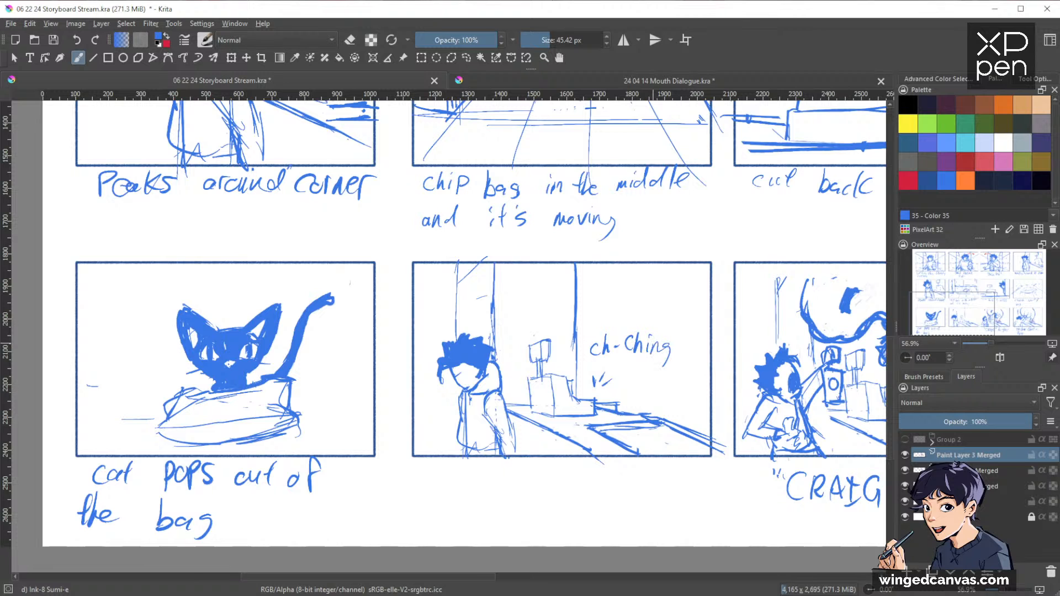
drag(434, 320, 436, 331)
Step: Write the caption "cash tray startles NILS" below the third row's second panel
drag(713, 352, 738, 295)
drag(508, 433, 453, 448)
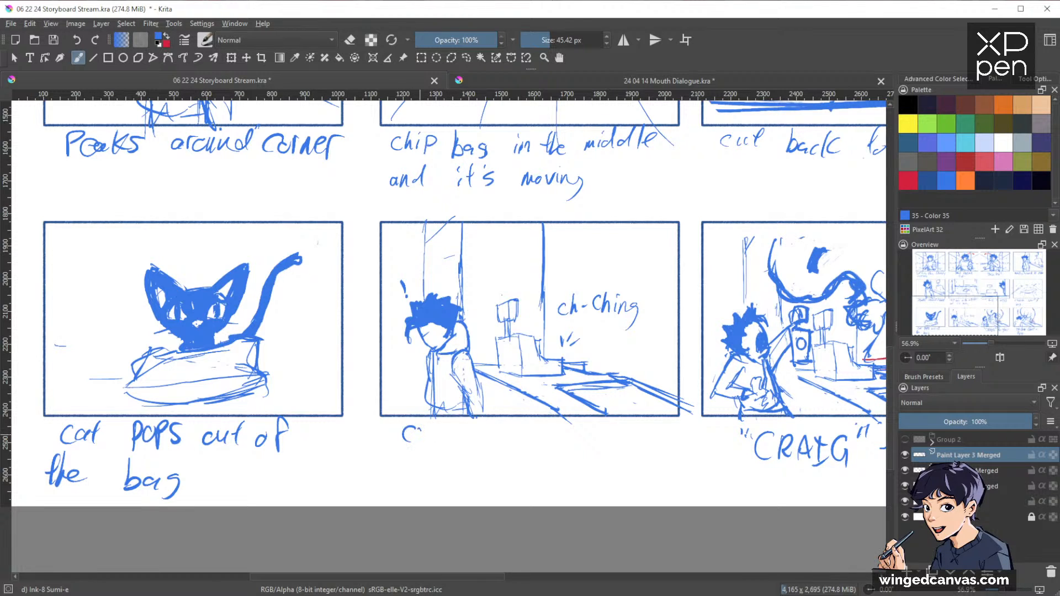
drag(426, 434, 425, 442)
mouse_move(435, 432)
mouse_down()
mouse_move(429, 442)
mouse_move(445, 442)
mouse_up()
mouse_move(481, 418)
mouse_down()
mouse_move(472, 441)
mouse_move(480, 432)
mouse_move(531, 443)
mouse_move(541, 429)
mouse_move(576, 428)
mouse_move(586, 442)
mouse_move(612, 445)
mouse_up()
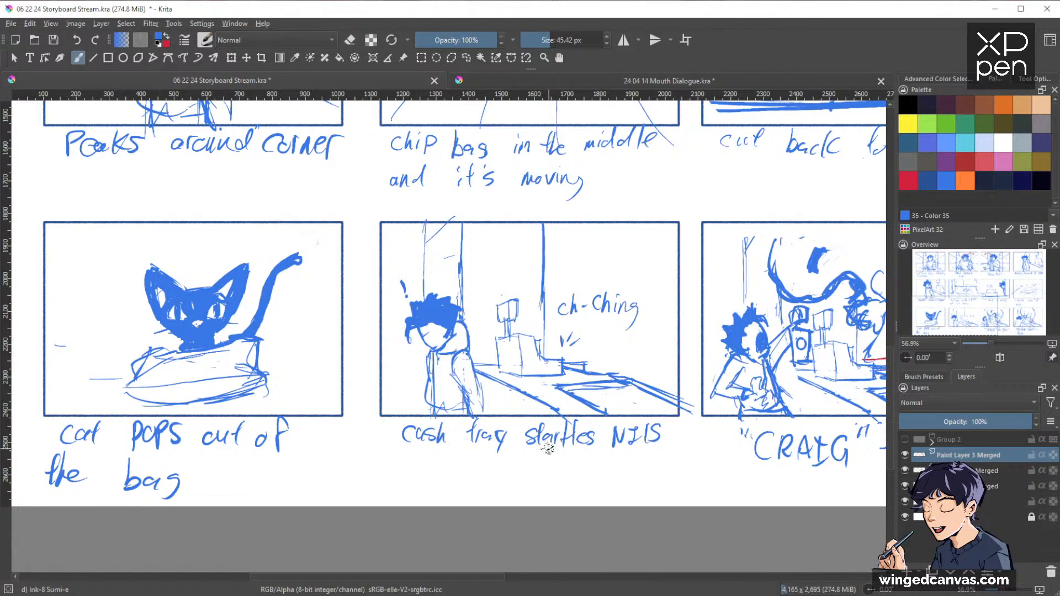
Step: Add the bullet line "- looks over" under the cash tray caption
drag(382, 463, 422, 465)
drag(429, 454, 427, 472)
mouse_move(437, 461)
mouse_down()
mouse_move(438, 473)
mouse_move(499, 458)
mouse_up()
drag(500, 467, 522, 458)
Step: Add the bullet line "- then ghost POPS" with a curved arrow leading to the "CRAIG" the ghost caption
drag(382, 488, 413, 485)
mouse_move(415, 478)
mouse_down()
mouse_move(425, 498)
mouse_move(438, 496)
mouse_up()
drag(439, 488, 507, 500)
mouse_move(521, 474)
mouse_down()
mouse_move(519, 491)
mouse_move(525, 482)
mouse_up()
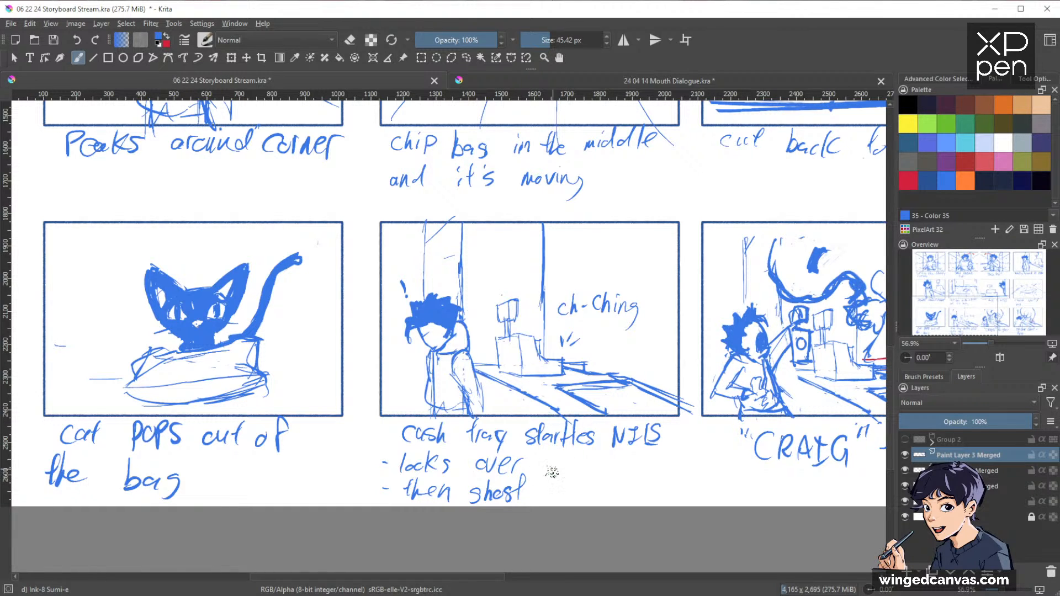
drag(550, 471, 575, 500)
mouse_move(576, 472)
mouse_down()
mouse_move(581, 496)
mouse_move(717, 450)
mouse_move(718, 468)
mouse_up()
Step: Review the whole storyboard page with the docked panels hidden, glancing briefly at the Mouth Dialogue drawing
scroll(601, 464, down, 3)
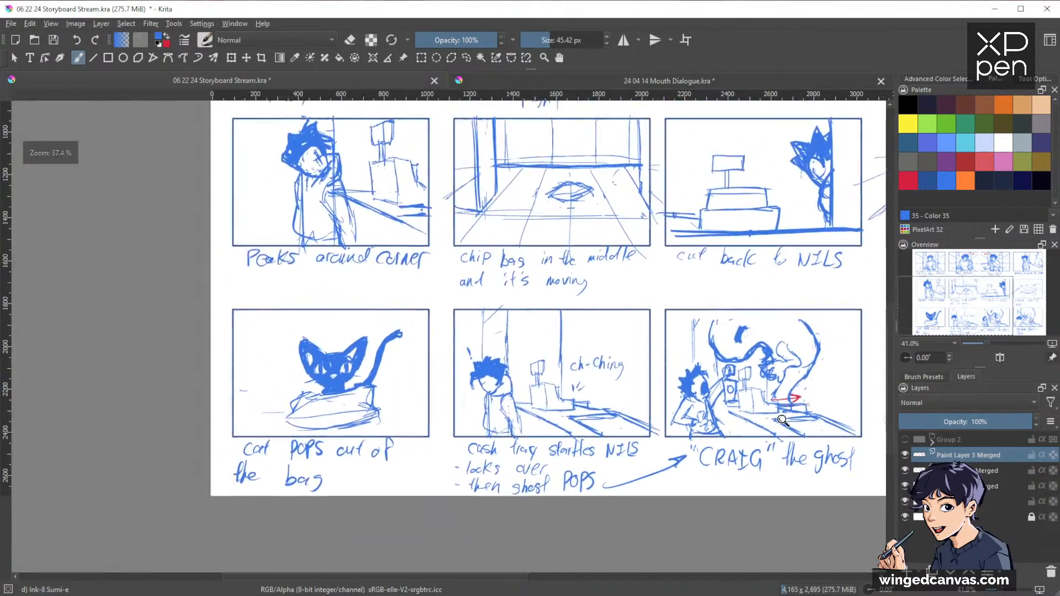
scroll(771, 426, down, 3)
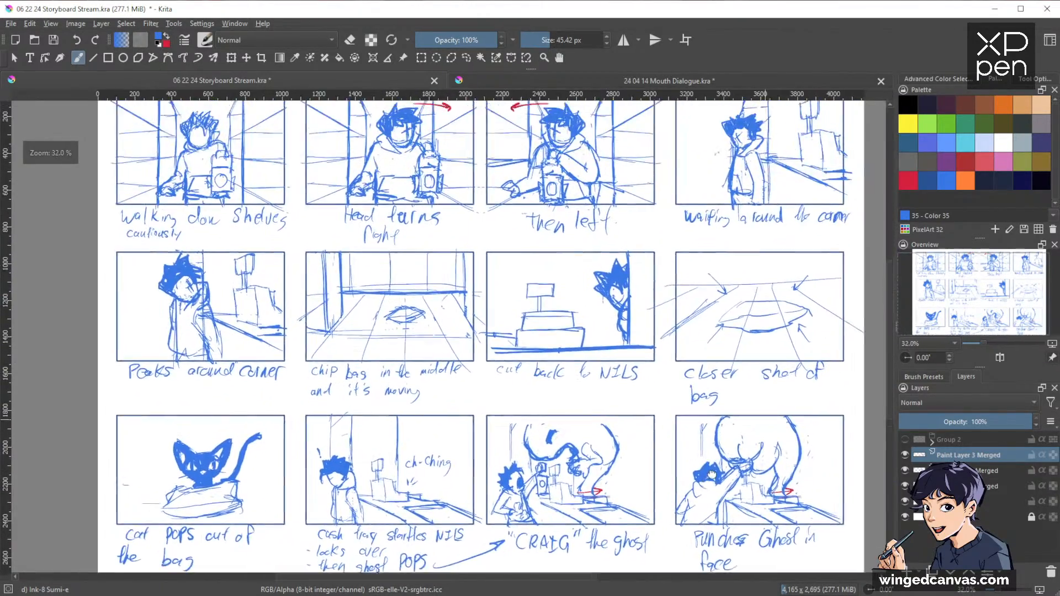
scroll(767, 390, up, 1)
key(Tab)
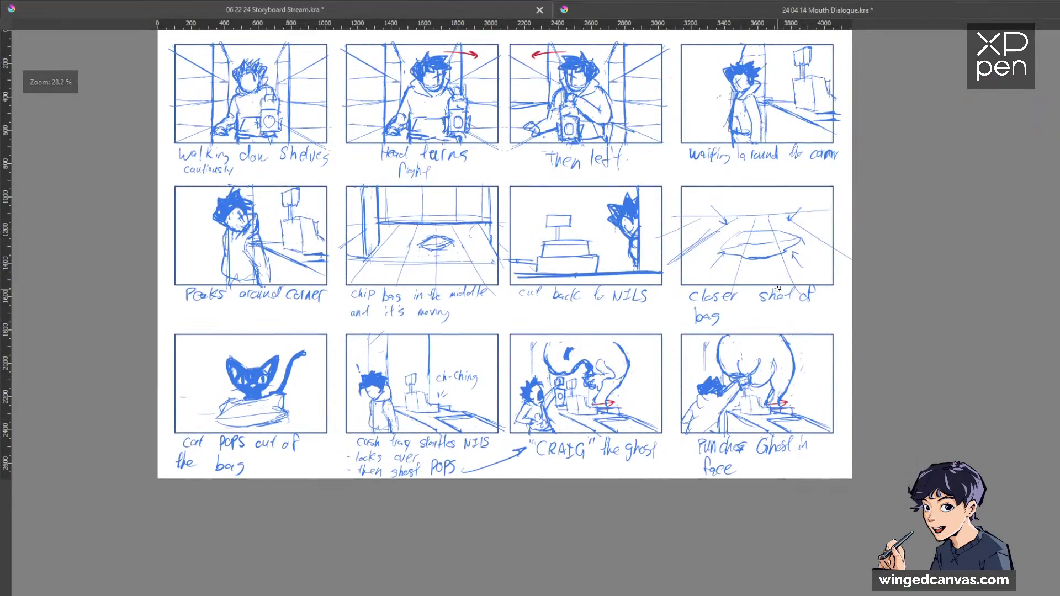
click(1013, 12)
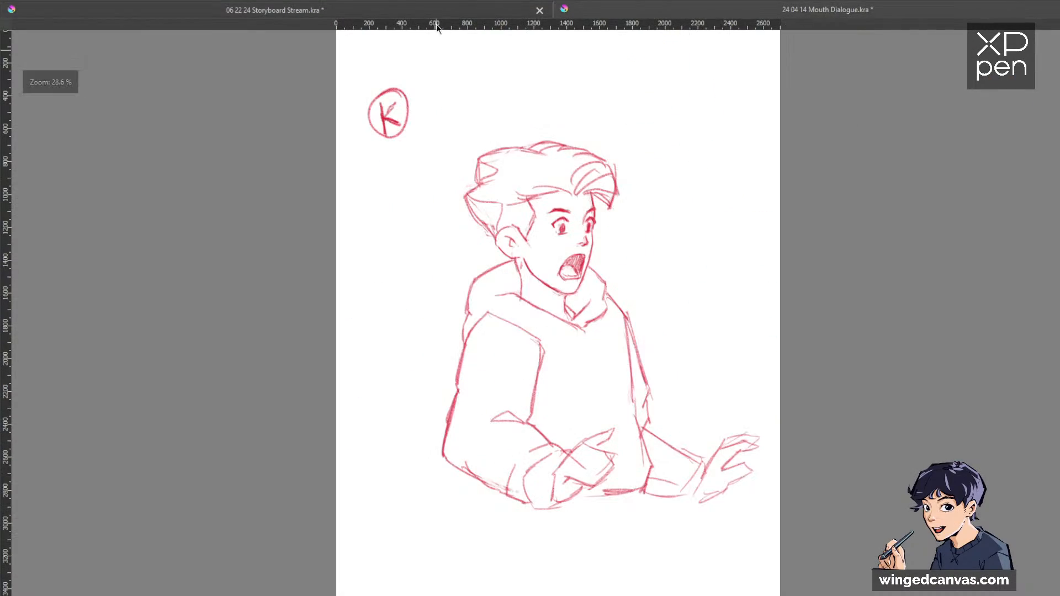
click(432, 11)
drag(752, 118, 771, 178)
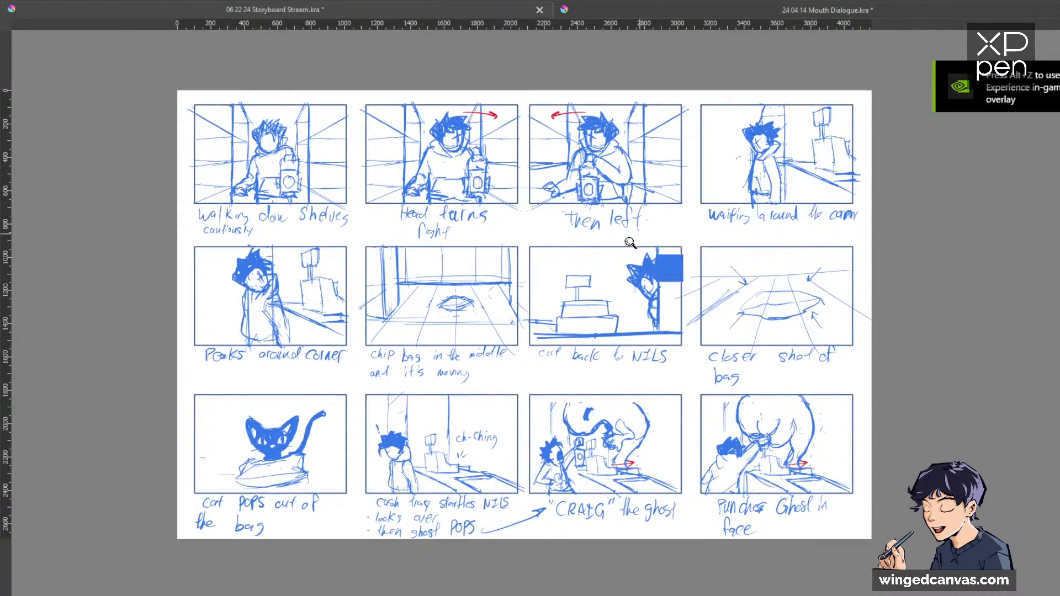
drag(630, 241, 663, 222)
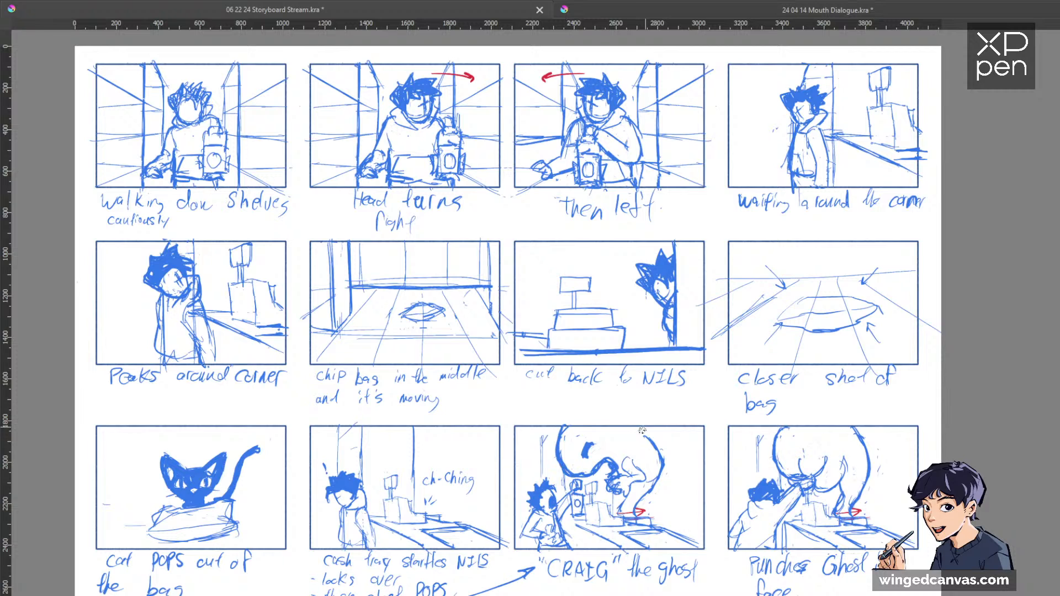
drag(661, 457, 636, 424)
Step: Switch to the browser and look through the XPPen Little Prince contest page's theme, schedule, prizes, rules and entries gallery
drag(0, 284, 551, 2)
scroll(712, 212, up, 15)
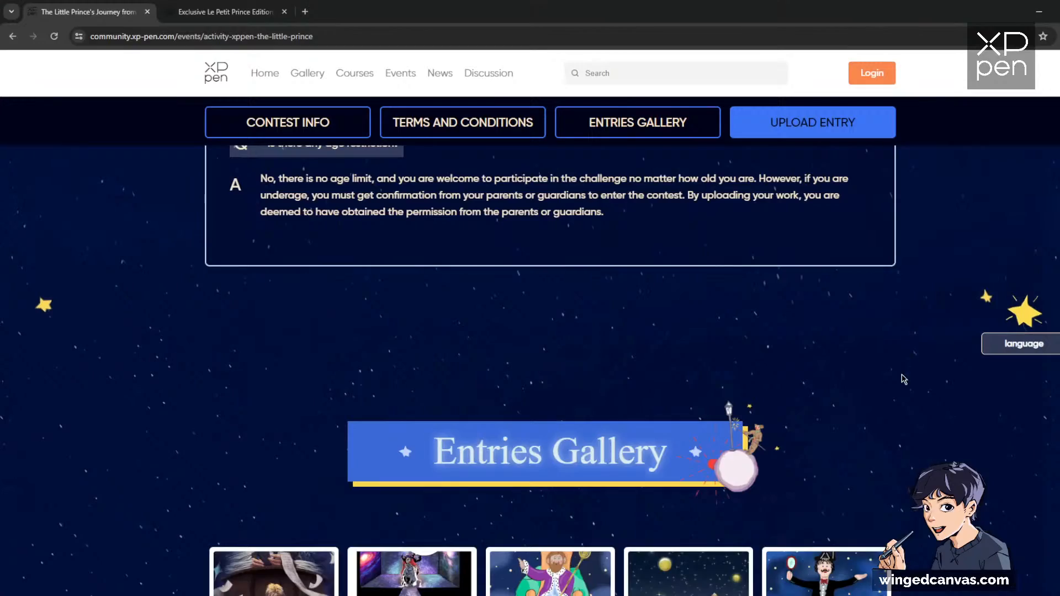
scroll(530, 346, up, 20)
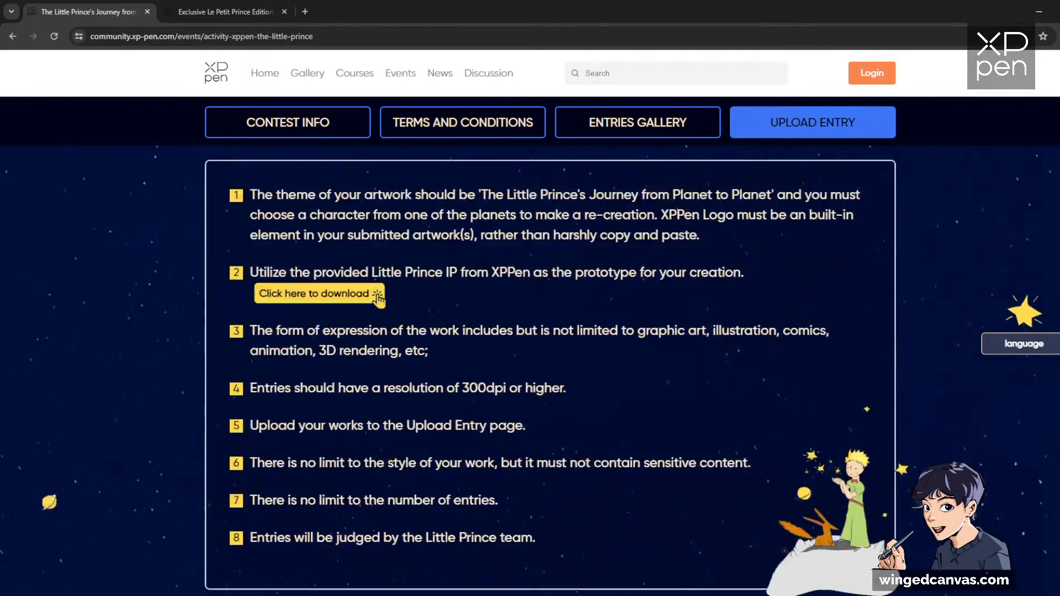
scroll(530, 346, down, 10)
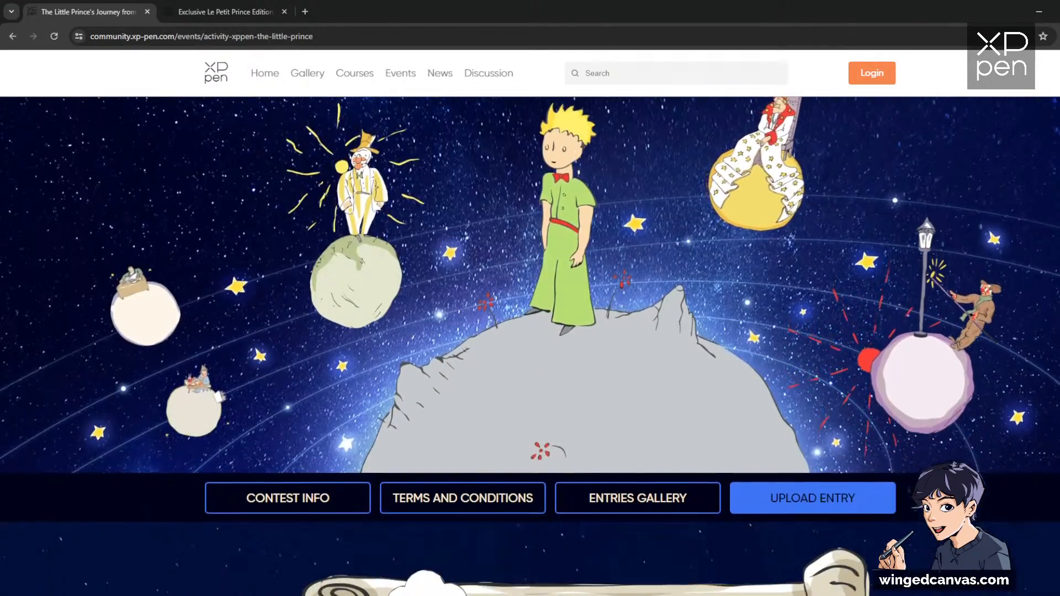
scroll(530, 346, down, 6)
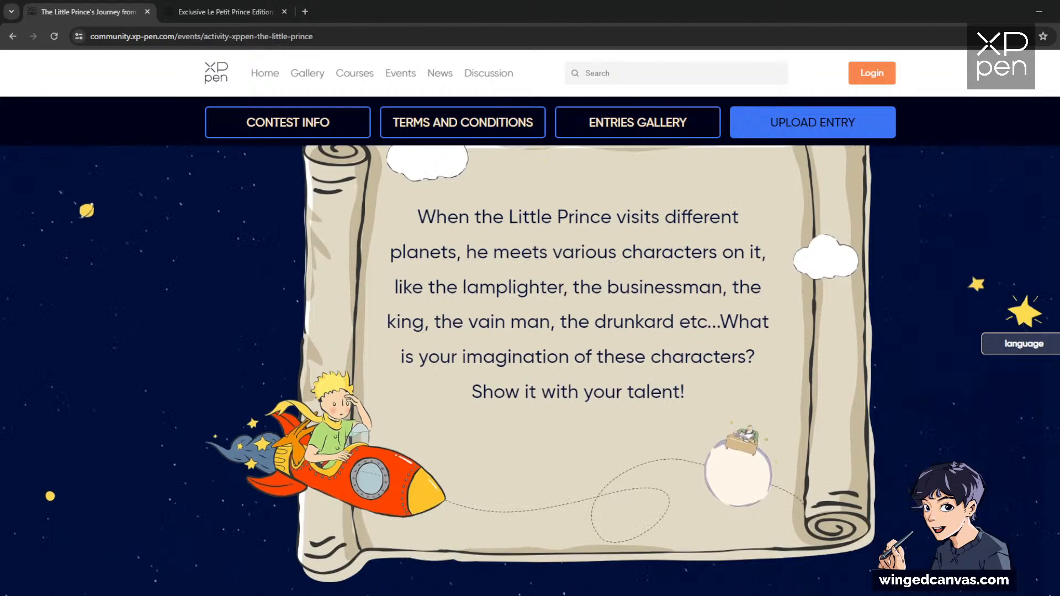
scroll(529, 346, down, 5)
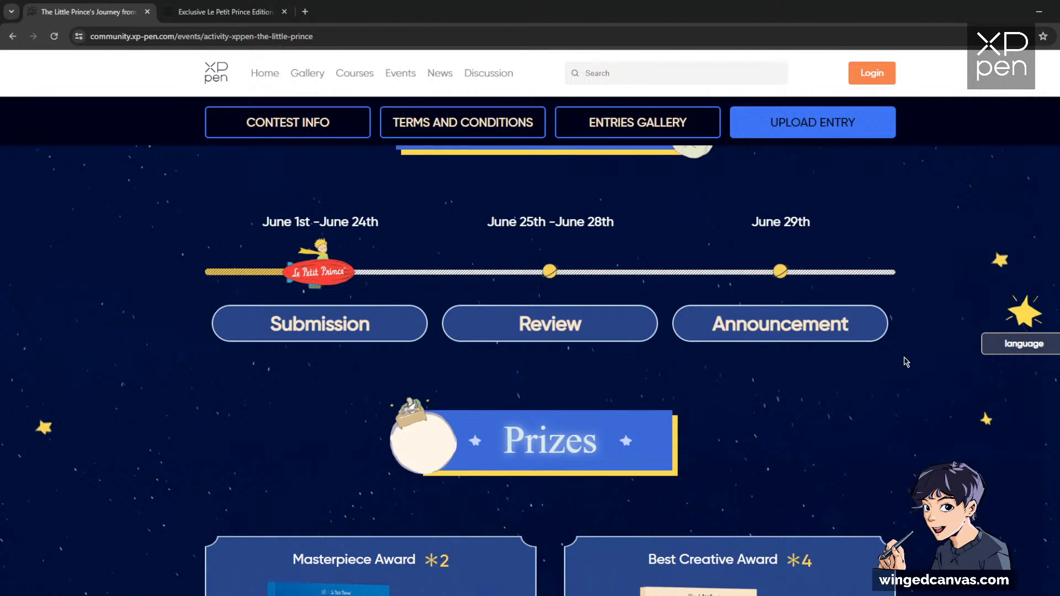
scroll(900, 381, down, 7)
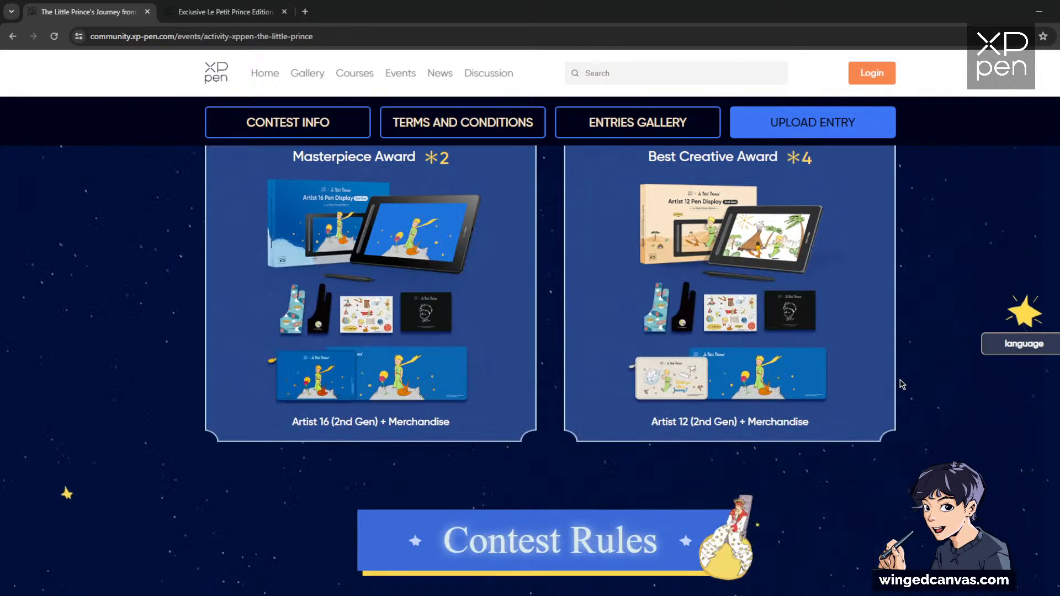
scroll(541, 324, up, 1)
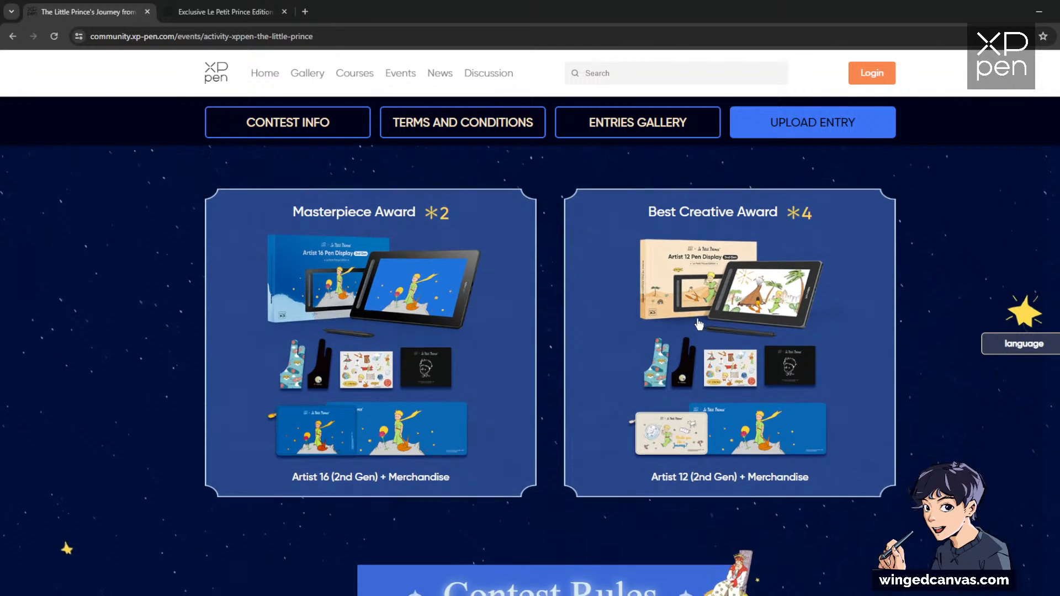
scroll(550, 328, down, 15)
scroll(719, 317, up, 3)
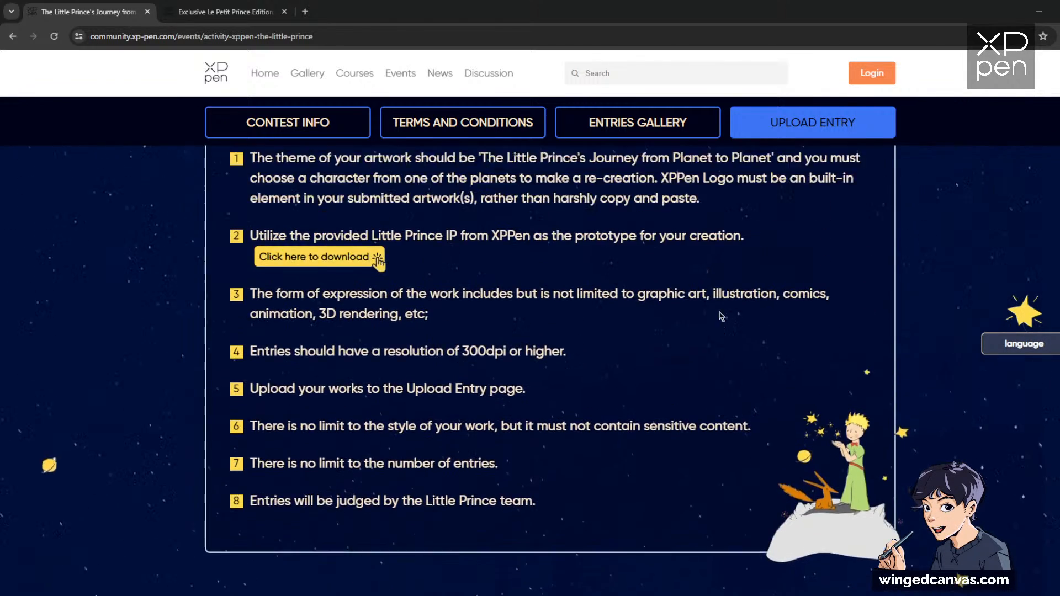
scroll(734, 308, down, 18)
scroll(748, 311, down, 10)
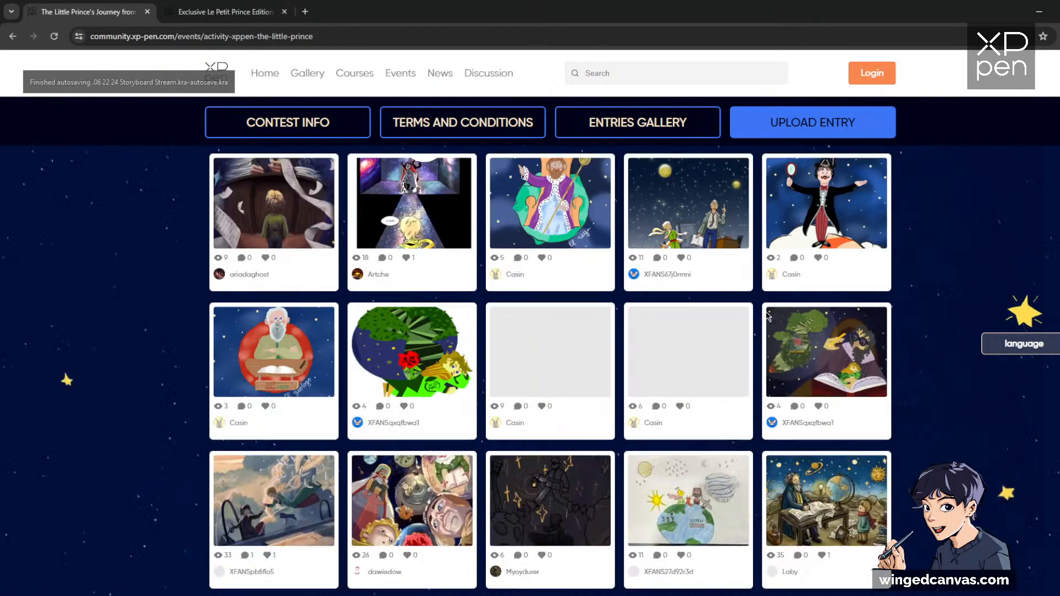
Step: Open the Artist 12/16 Le Petit Prince Edition product page and look through its stylus section, title banner and introduction
scroll(938, 326, up, 2)
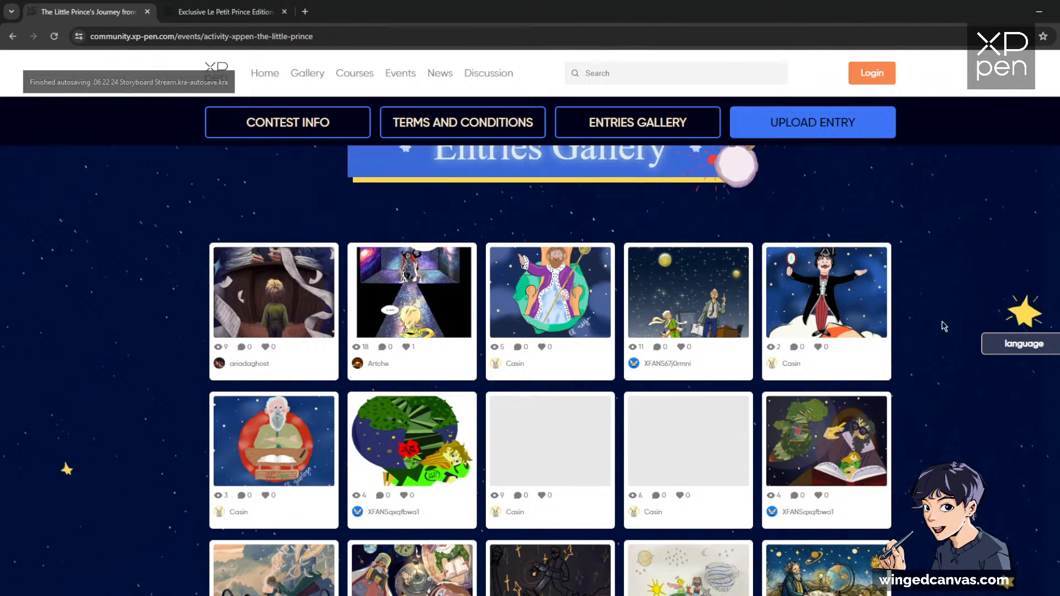
click(256, 14)
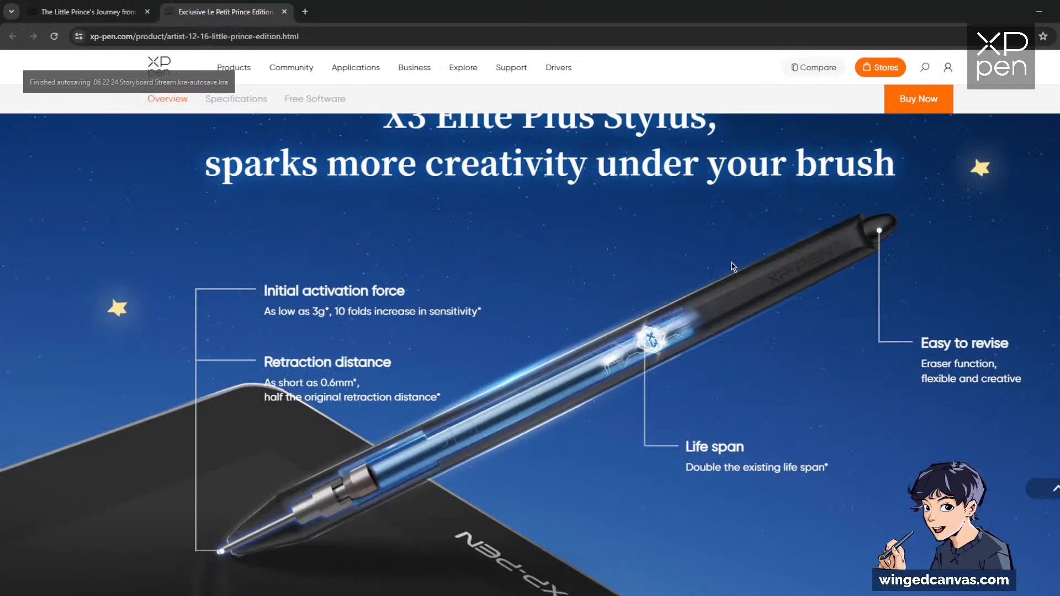
scroll(900, 294, up, 6)
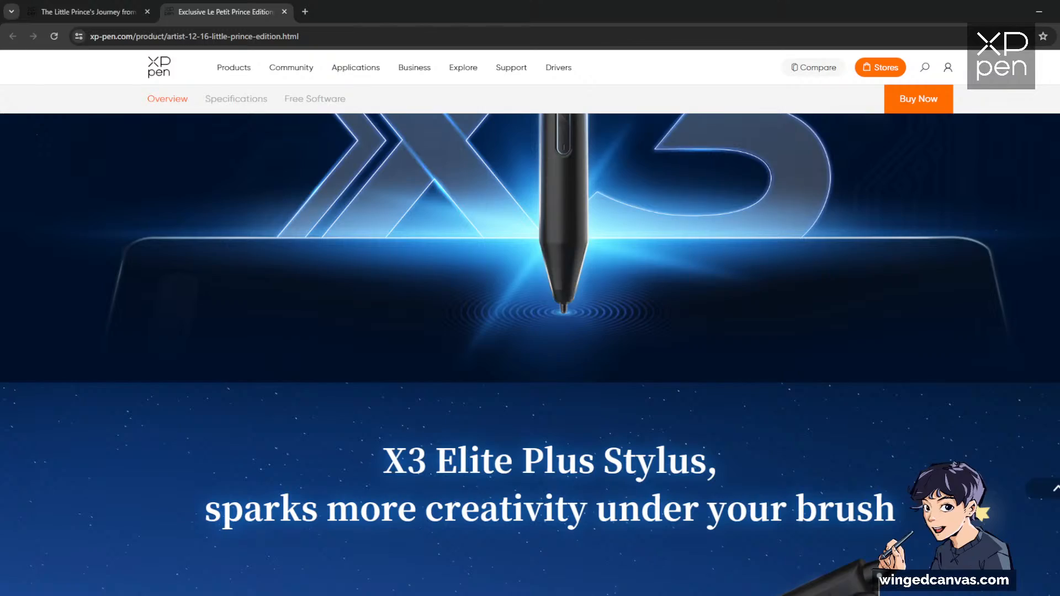
scroll(529, 354, up, 15)
scroll(529, 355, up, 3)
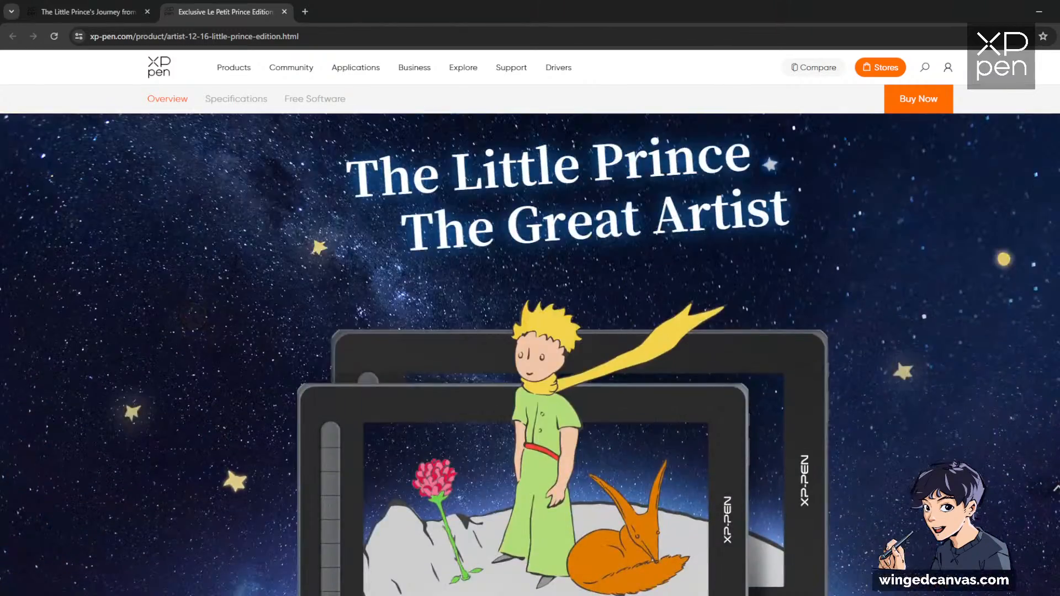
scroll(529, 354, down, 10)
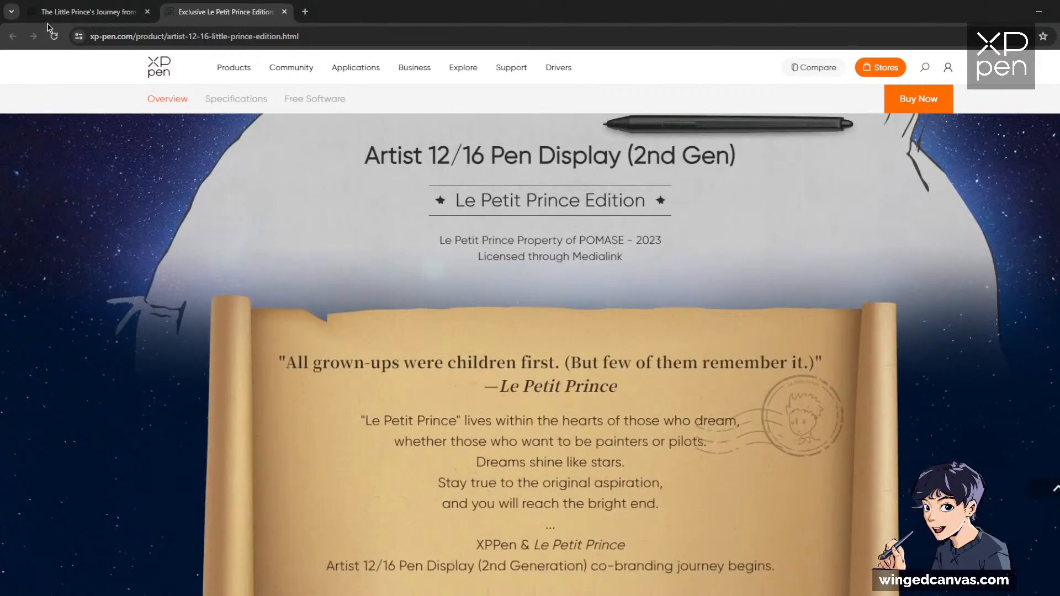
Step: Go back to the Little Prince contest page and examine the Masterpiece Award and Best Creative Award prizes
click(88, 12)
scroll(599, 303, up, 15)
scroll(599, 303, up, 15)
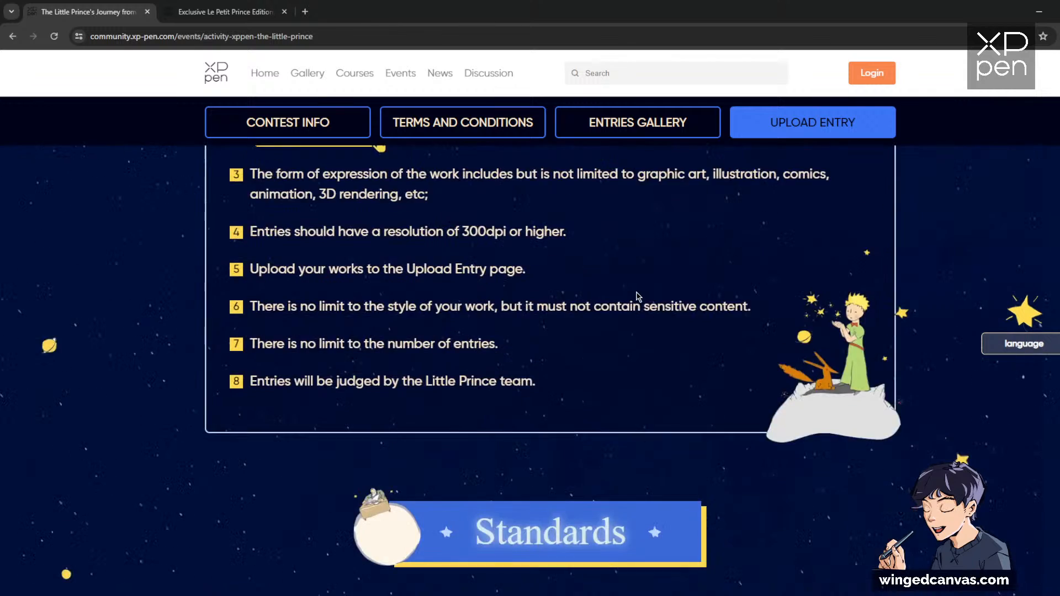
scroll(395, 243, up, 2)
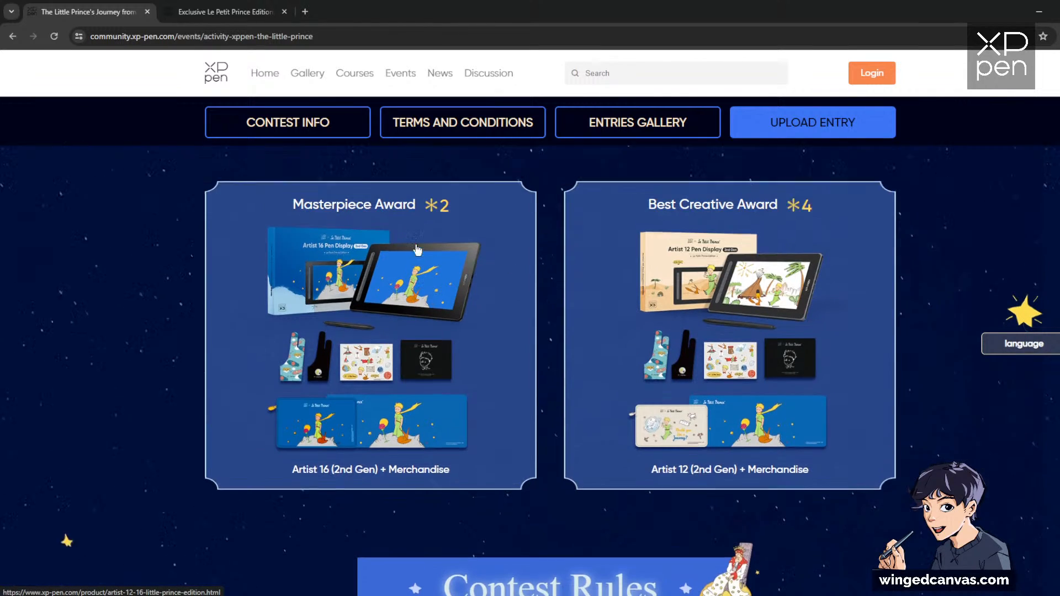
Step: Examine the Artist 12 and 16 sets and bundled accessories on the Le Petit Prince Edition product page, and return to the storyboard in Krita
click(288, 8)
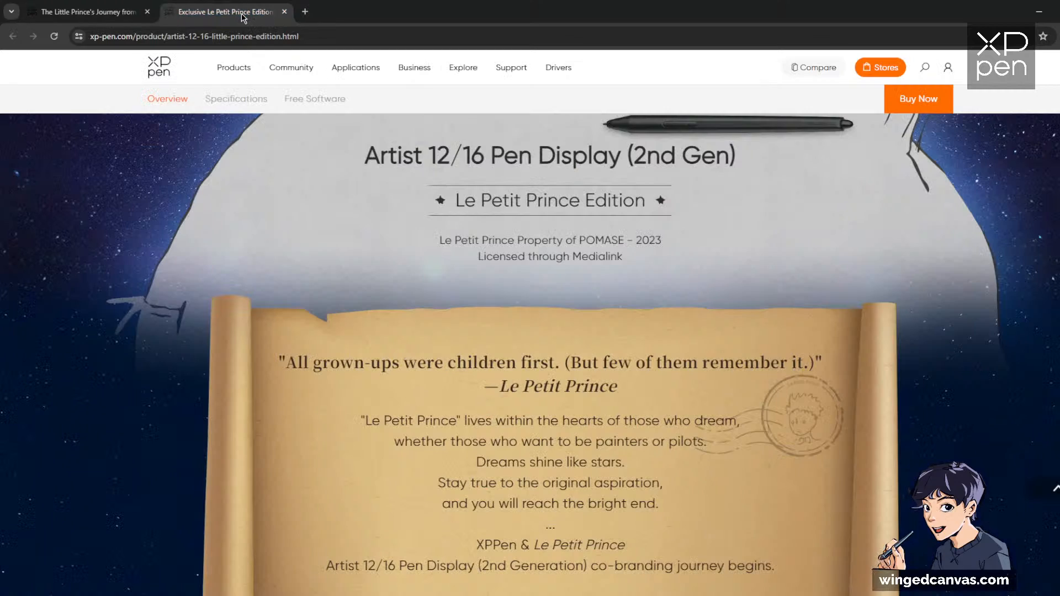
scroll(687, 255, down, 10)
scroll(699, 255, down, 15)
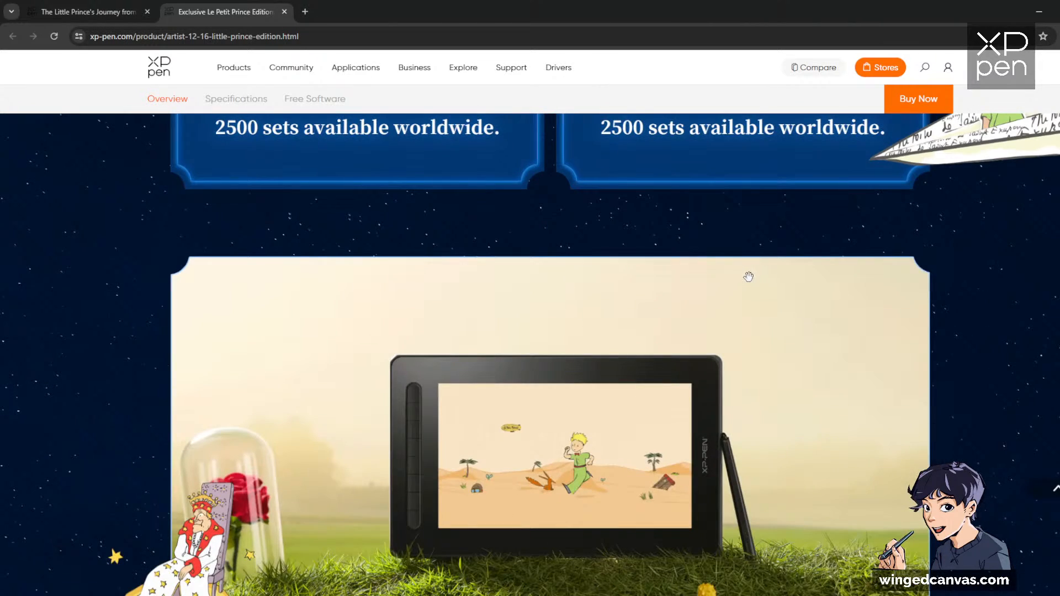
scroll(747, 276, up, 6)
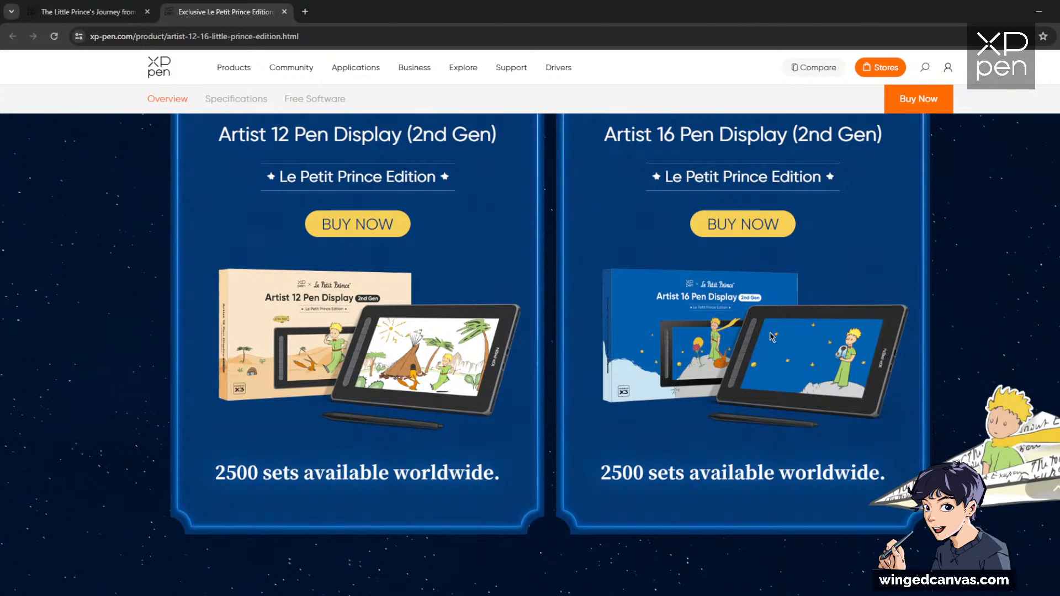
scroll(797, 330, down, 15)
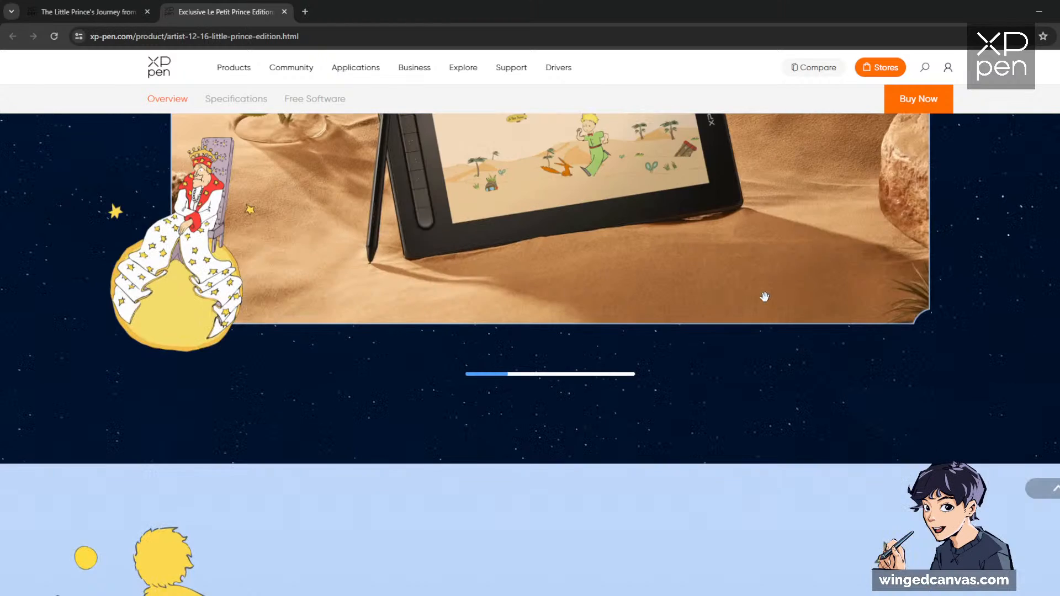
scroll(821, 314, down, 6)
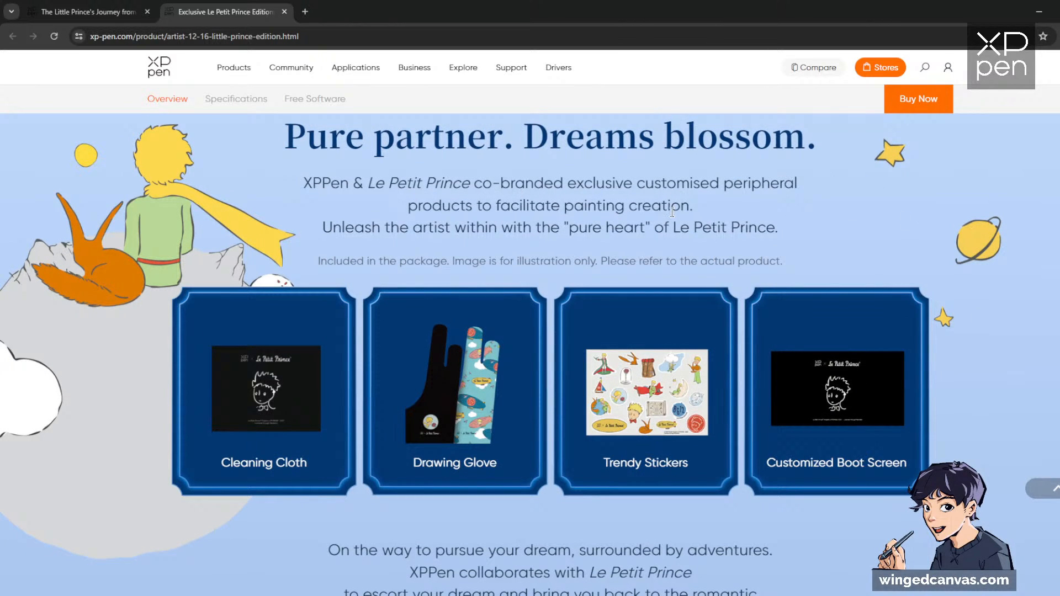
click(1039, 11)
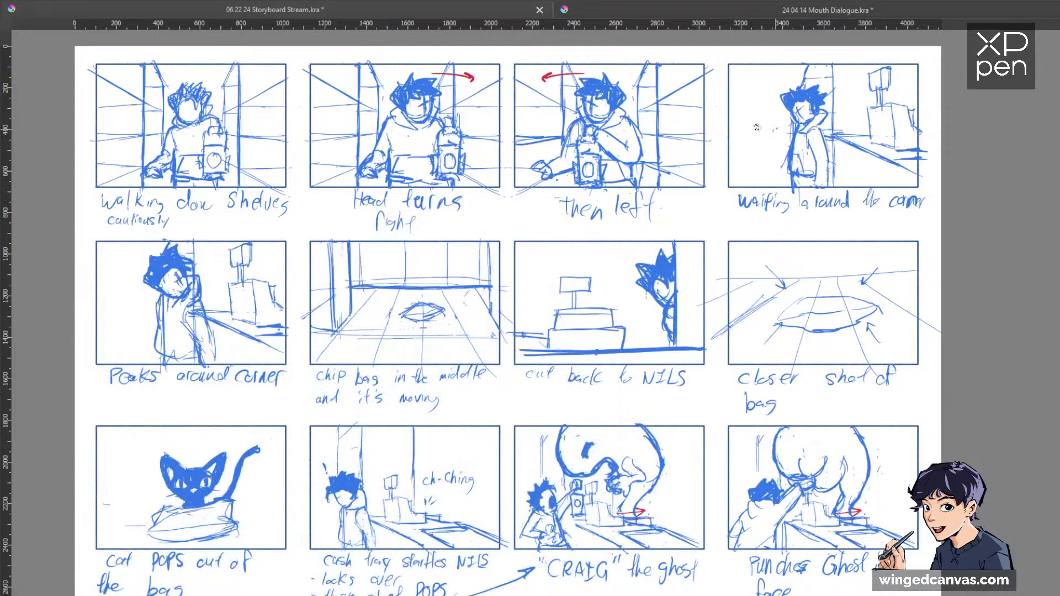